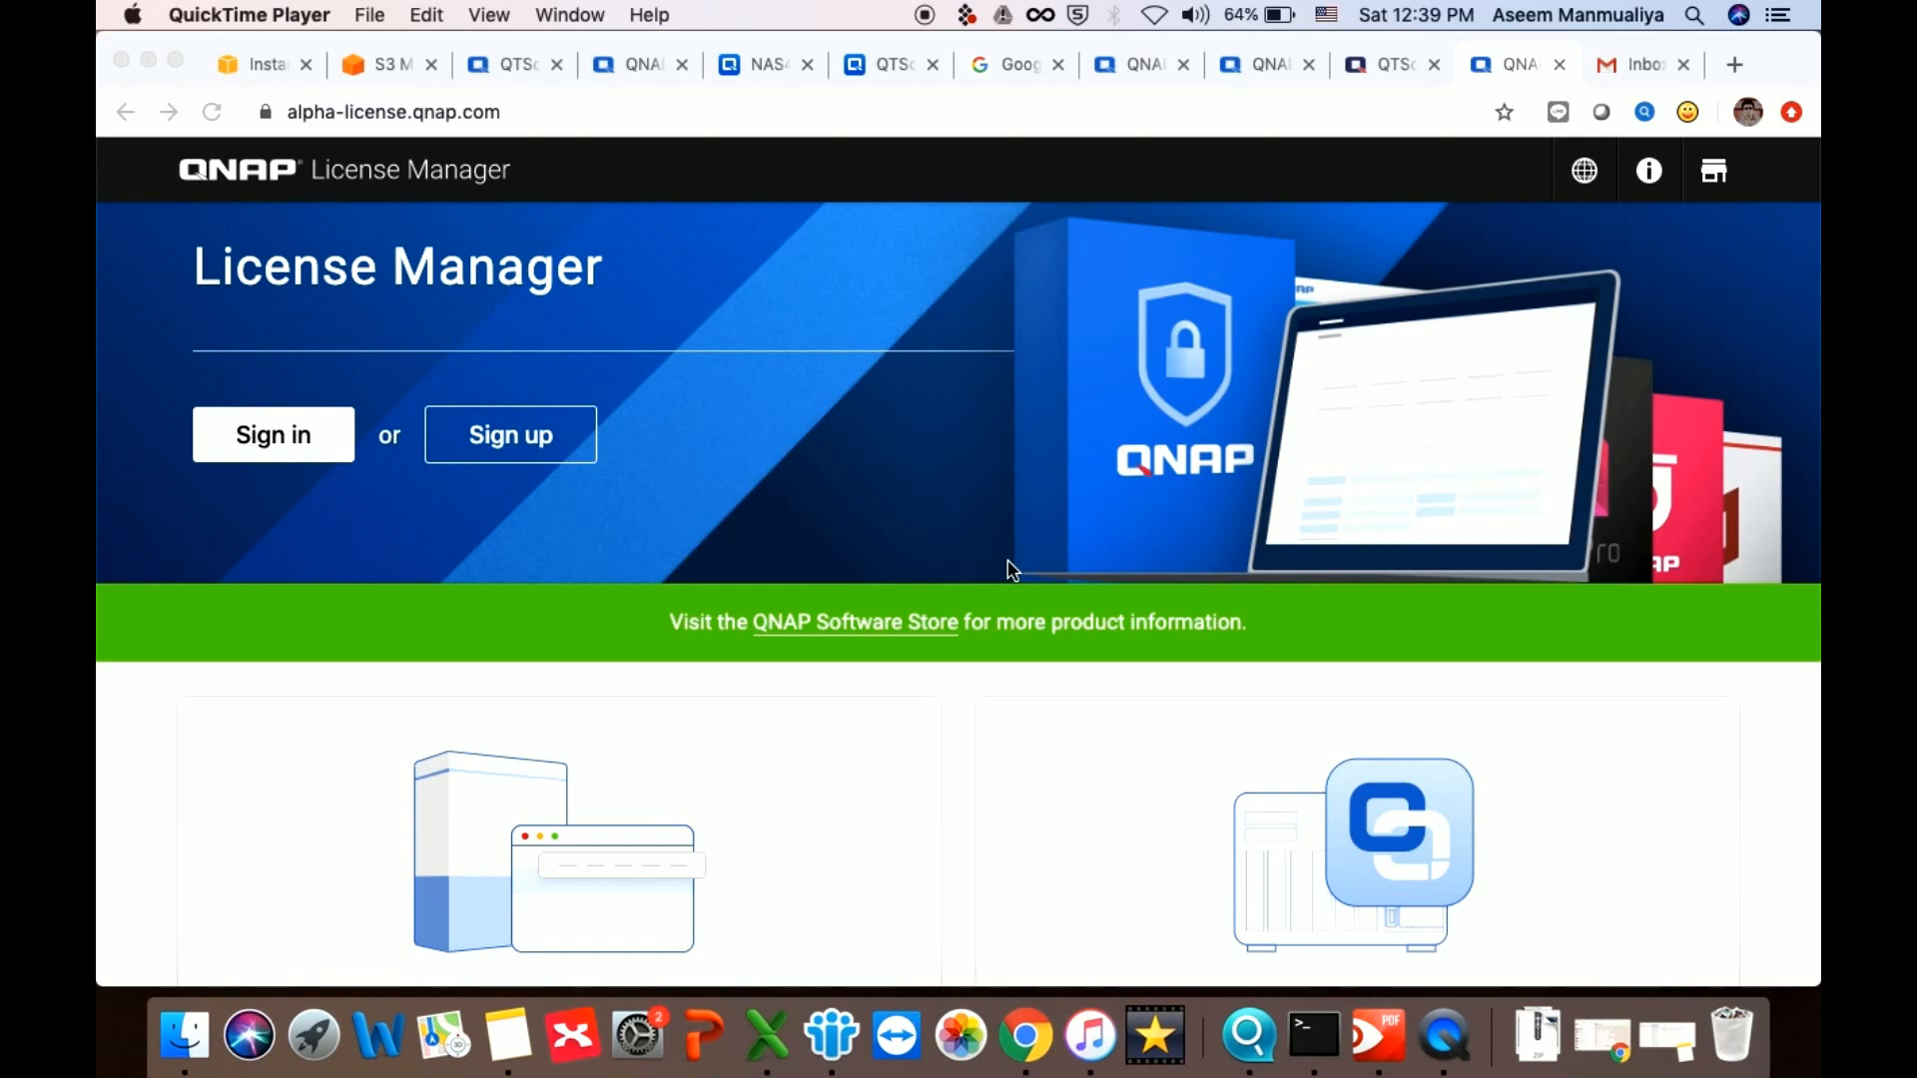
Search Google for 'qtscloud QNAP' and skim the results
click(1003, 70)
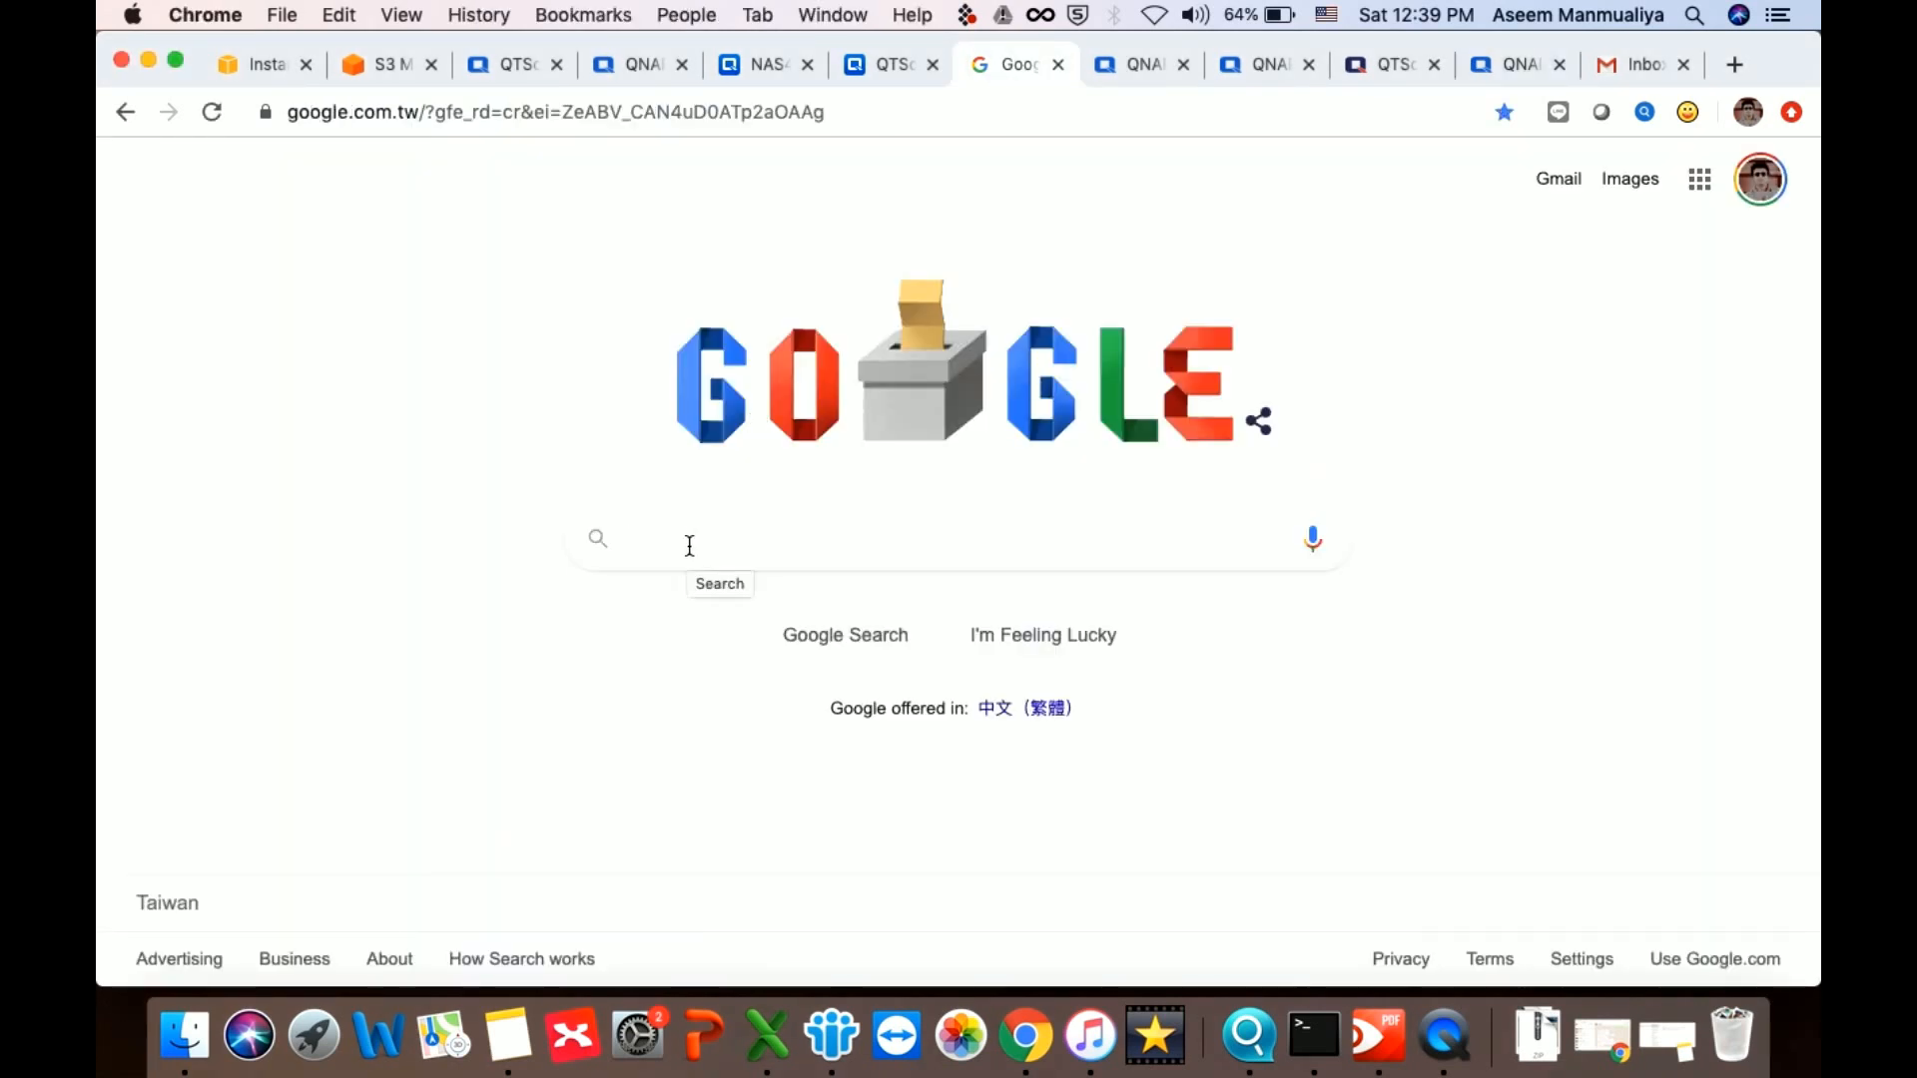
text(qtsclo)
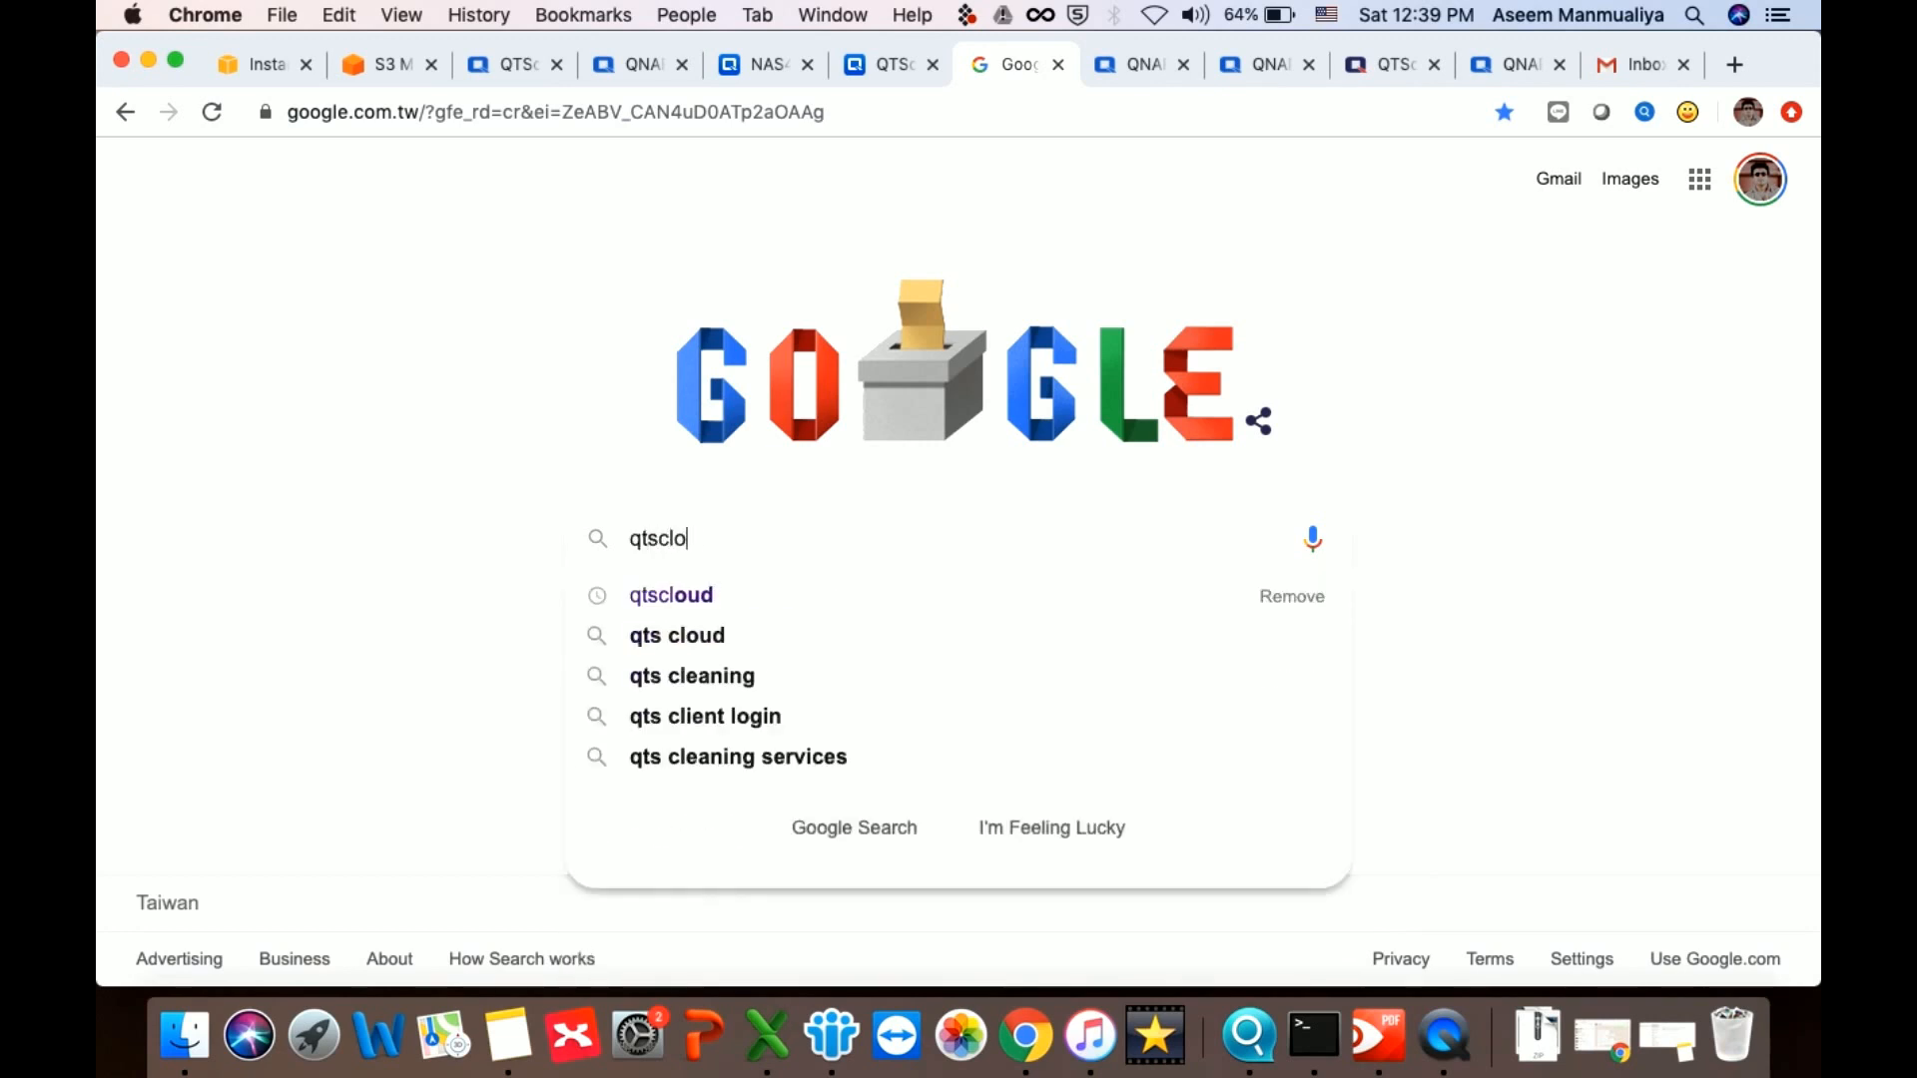
text(ud QNAP)
key(Return)
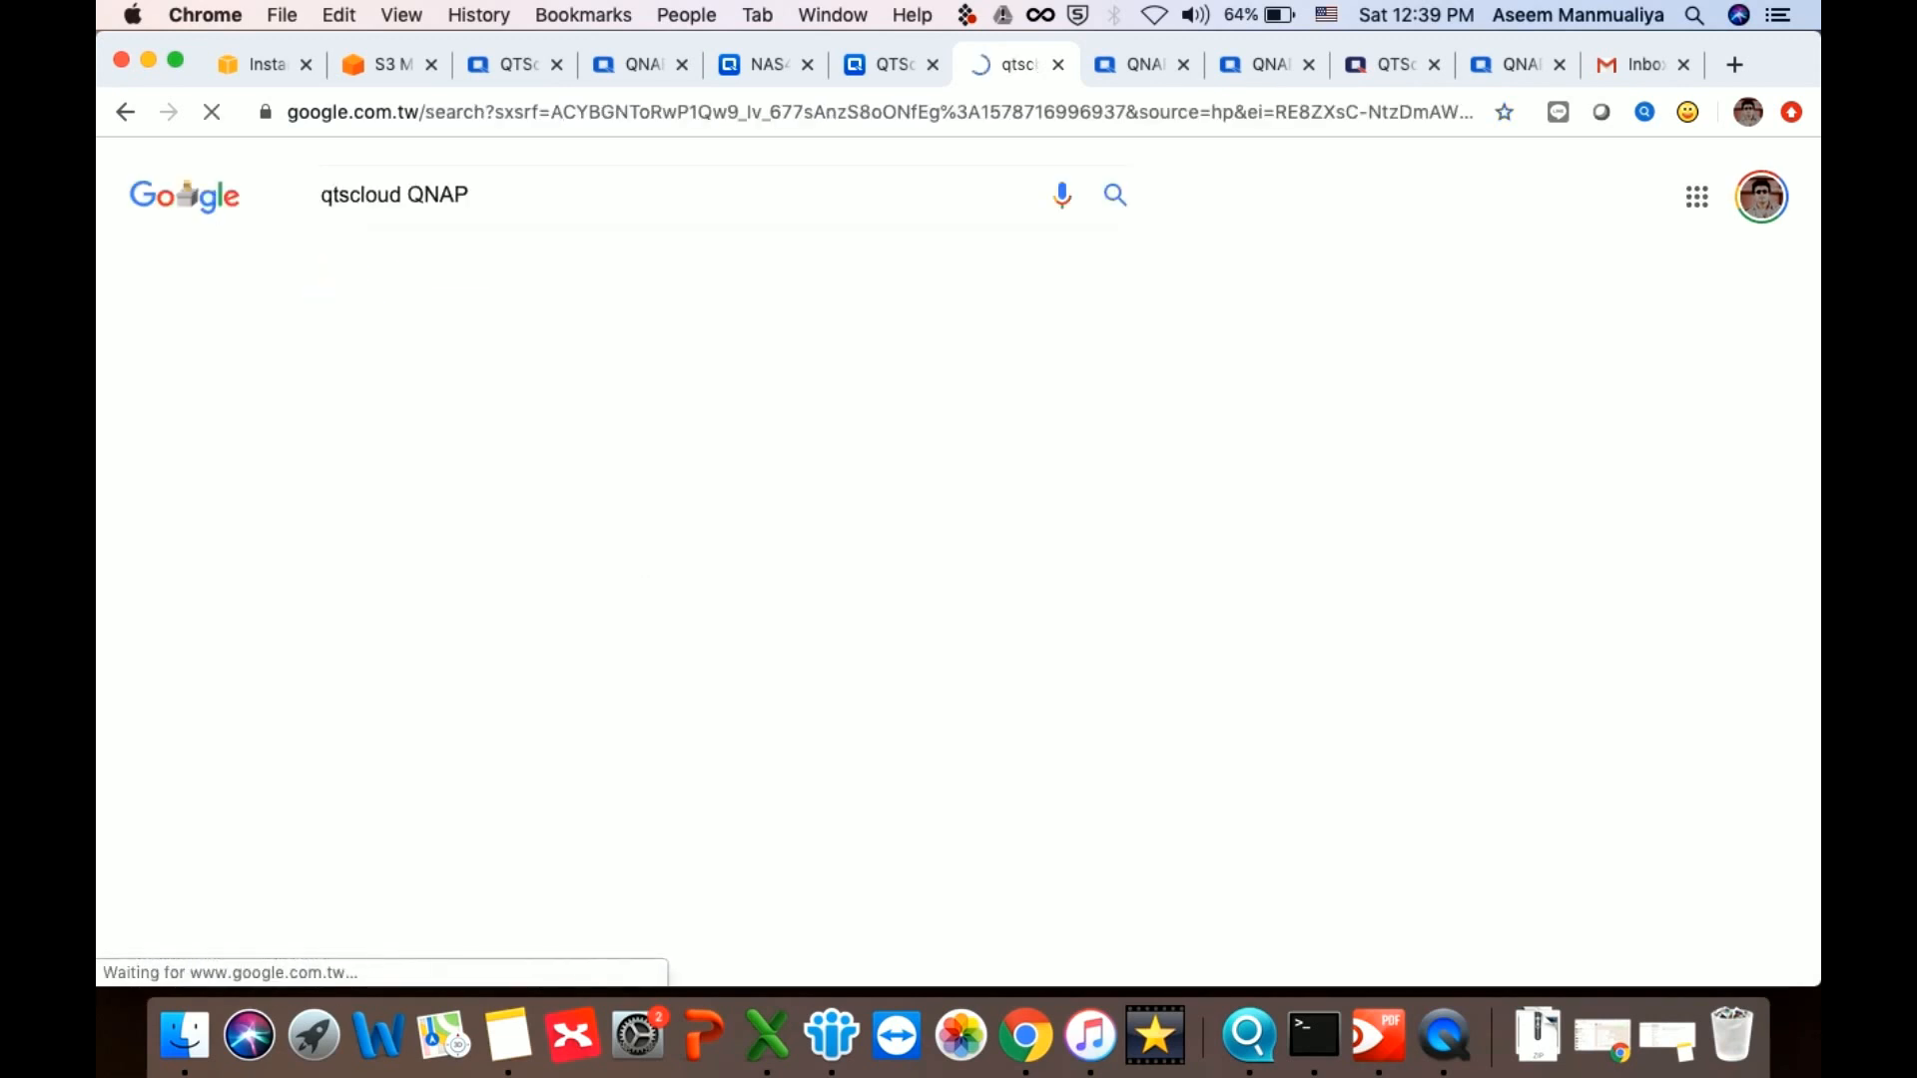
scroll(749, 826, down, 5)
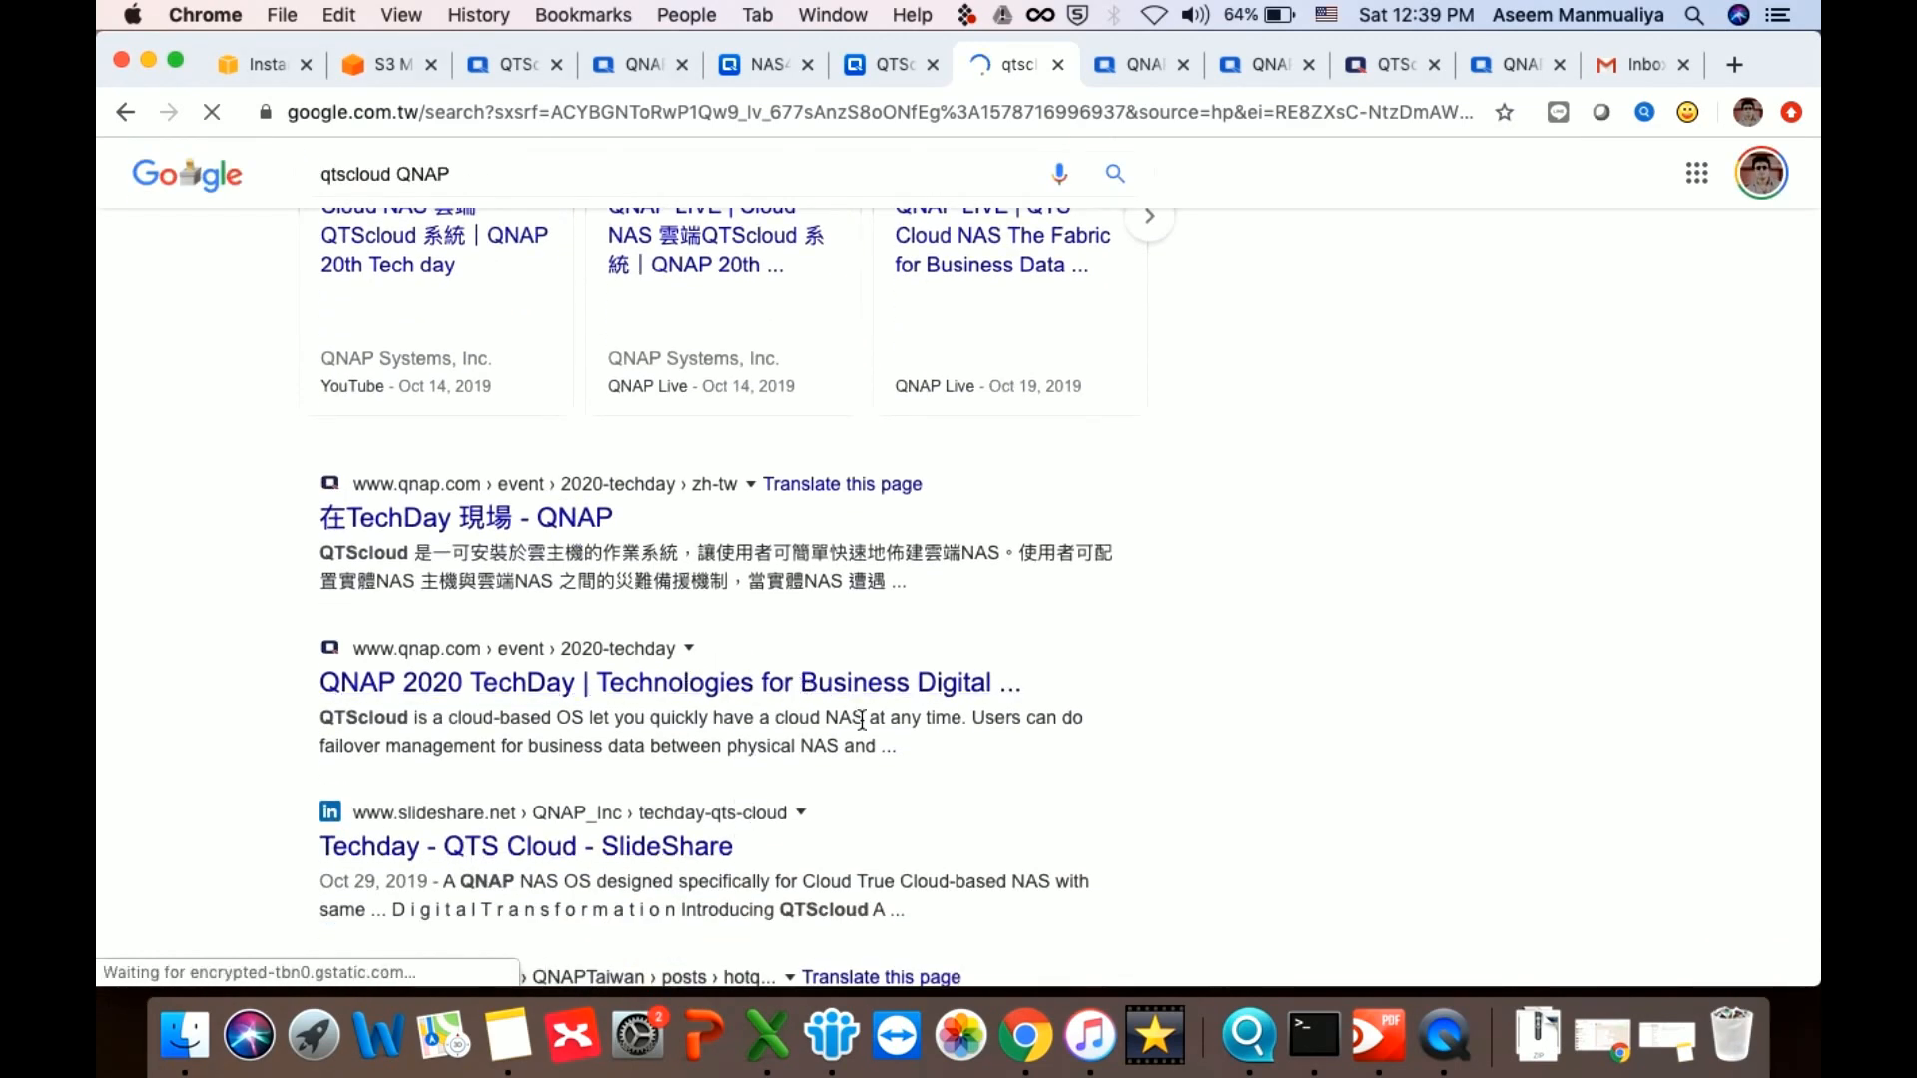
scroll(1032, 669, up, 5)
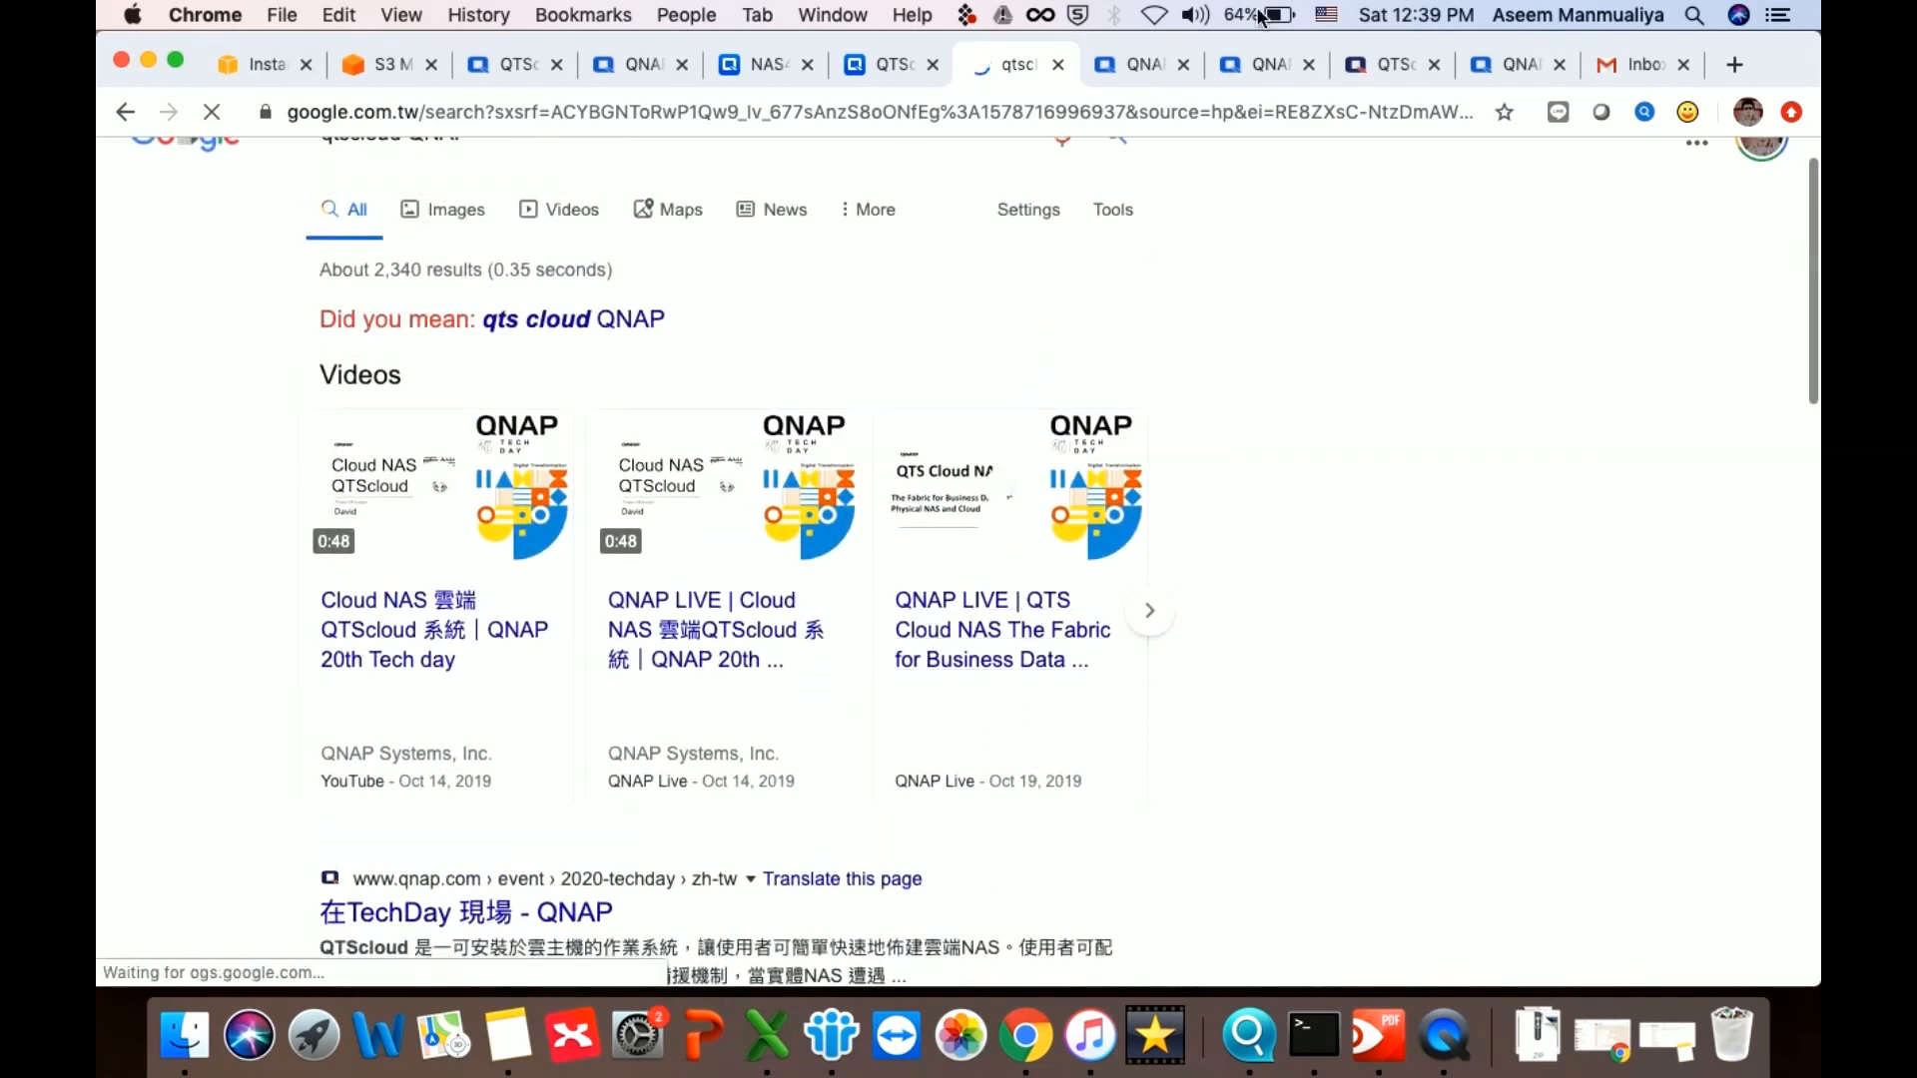
Go through the open QNAP tabs to the QTScloud product page and select 'qnap' in its address
click(1141, 61)
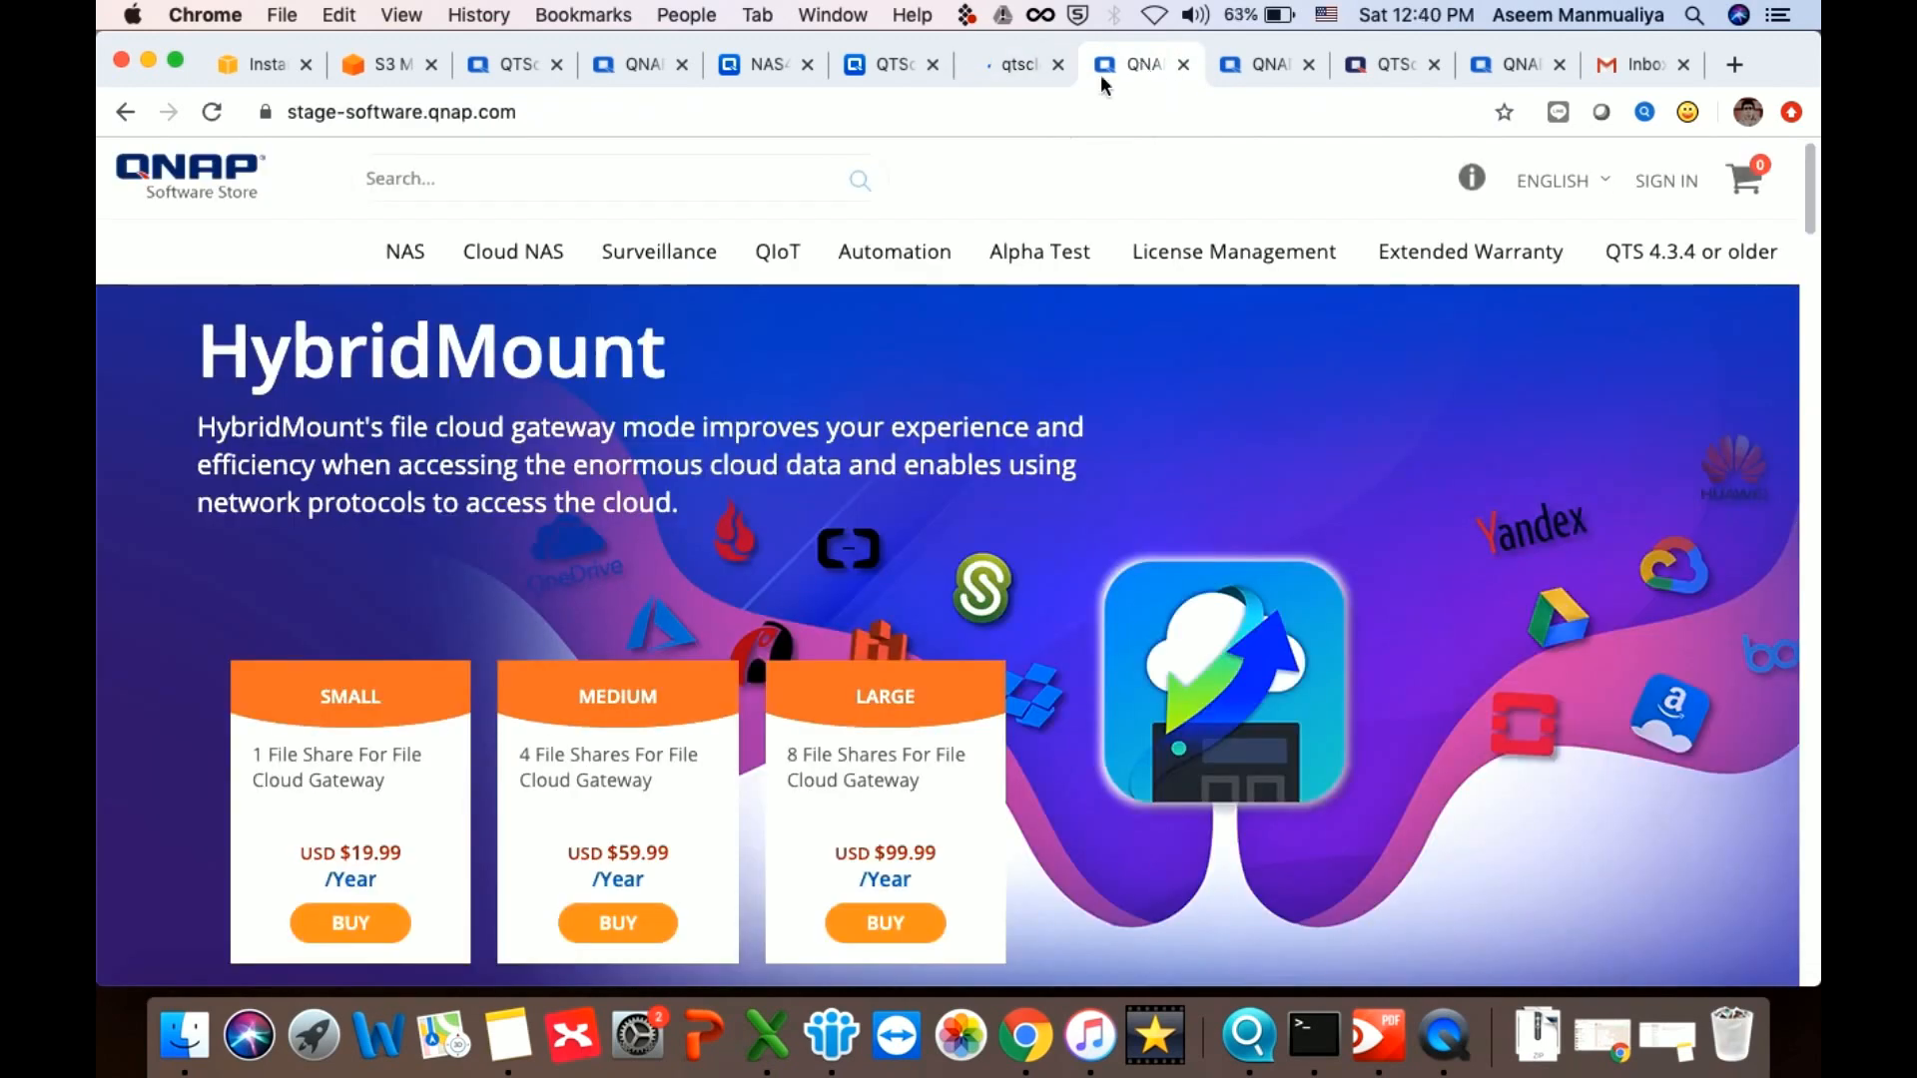
click(1263, 63)
click(1390, 67)
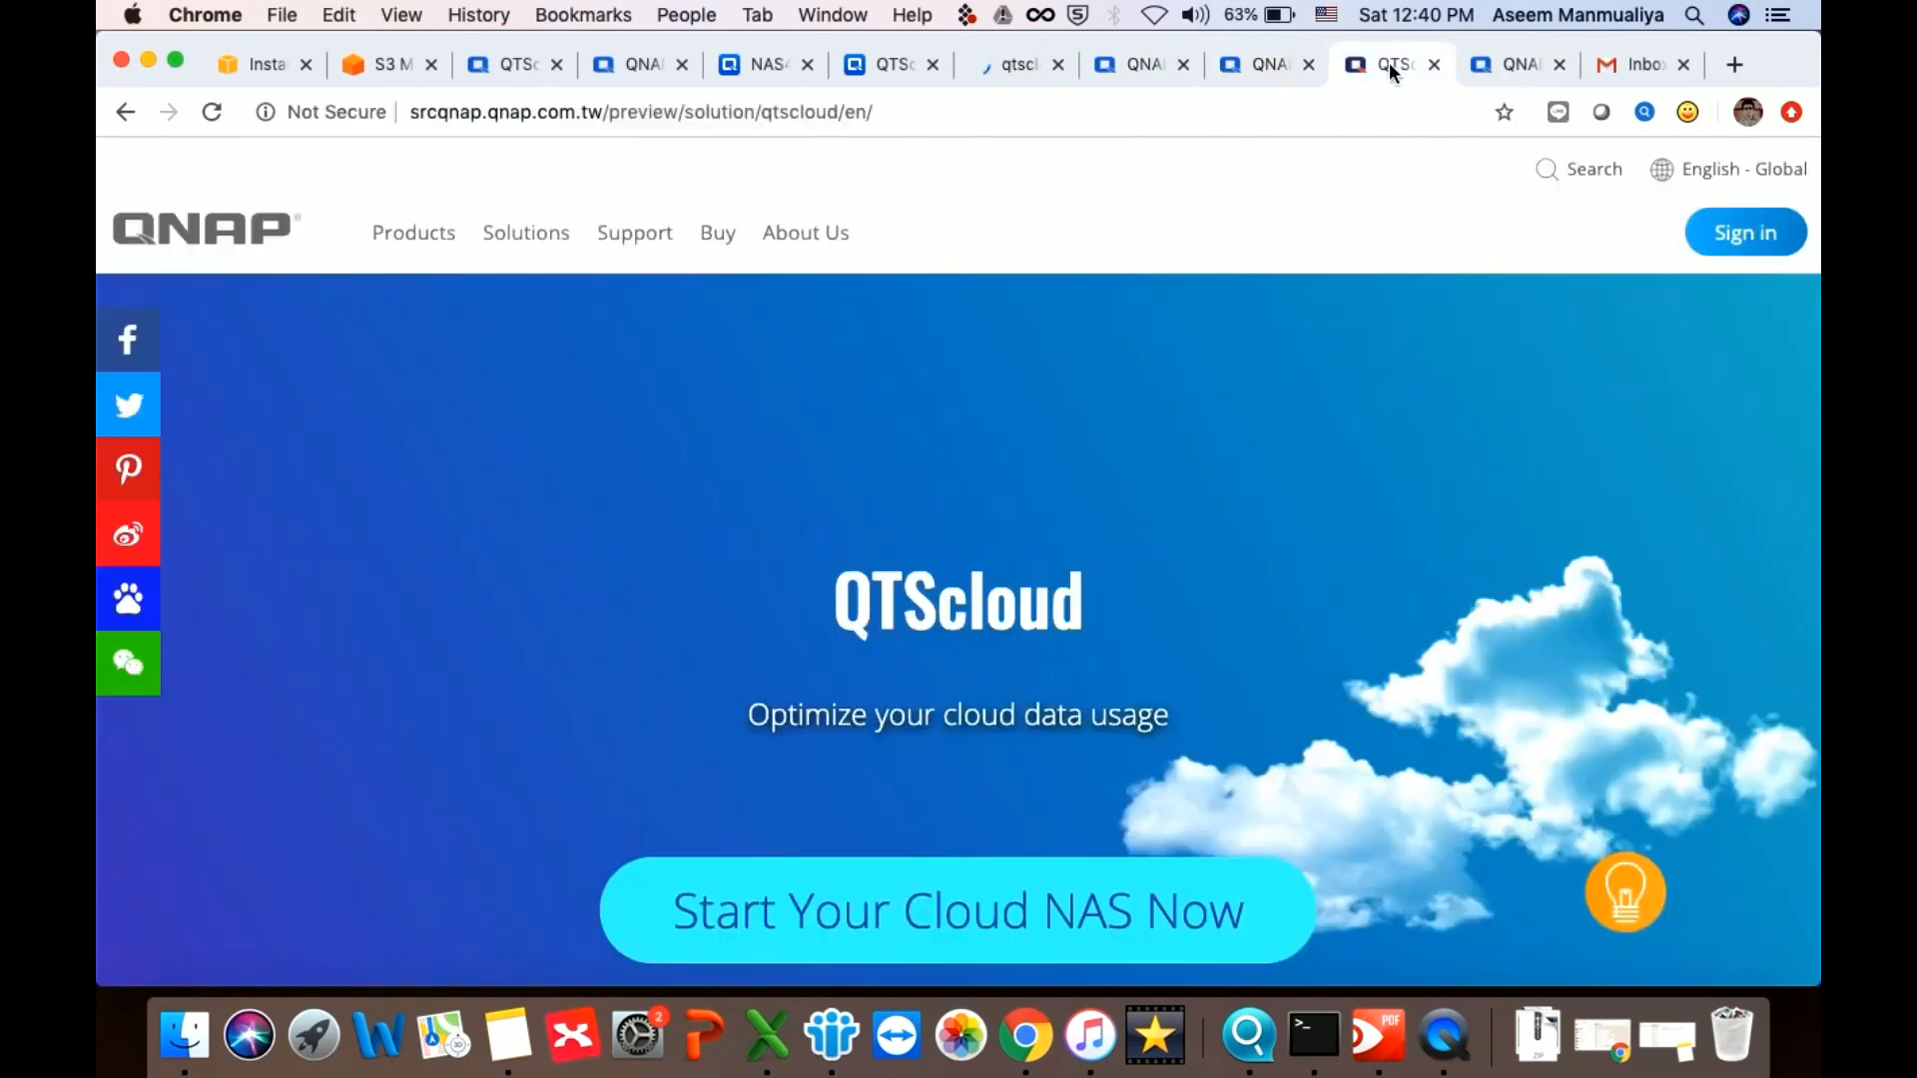
scroll(723, 490, down, 3)
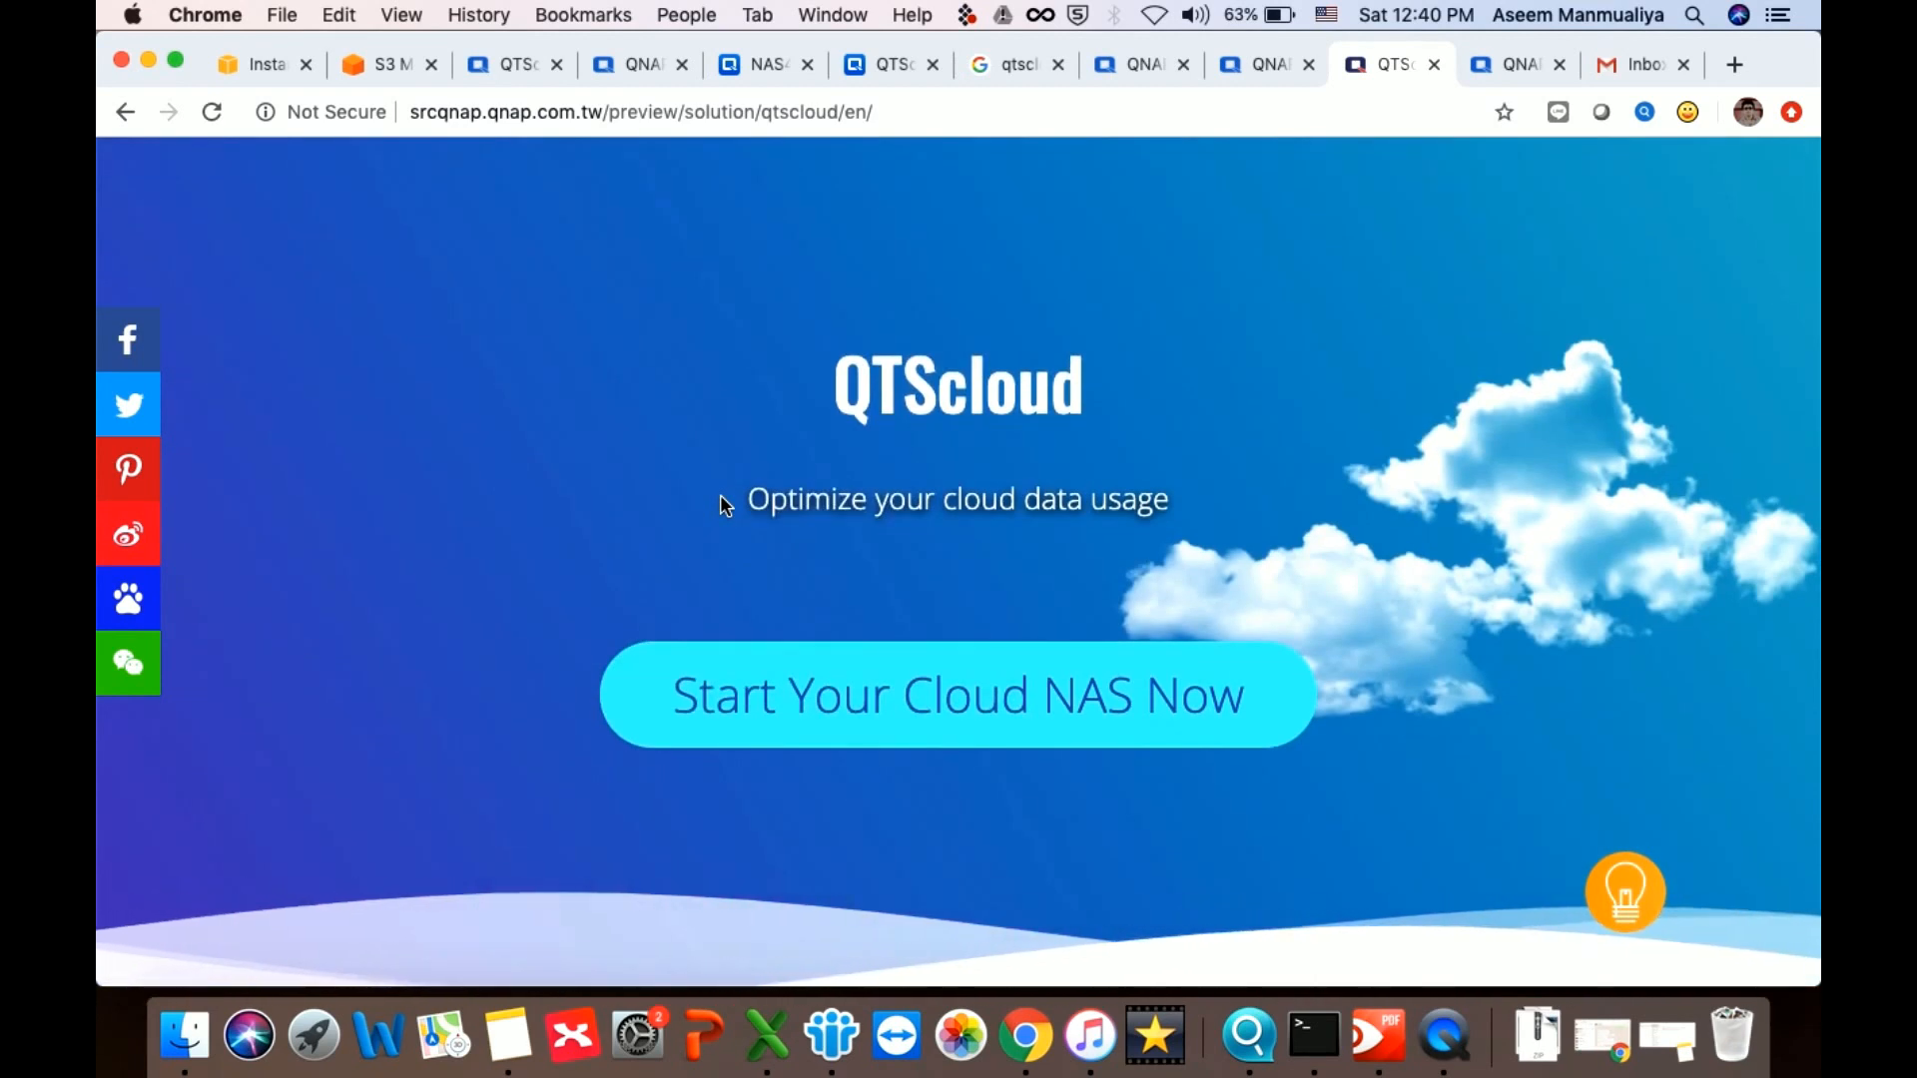
scroll(721, 495, up, 2)
mouse_move(395, 151)
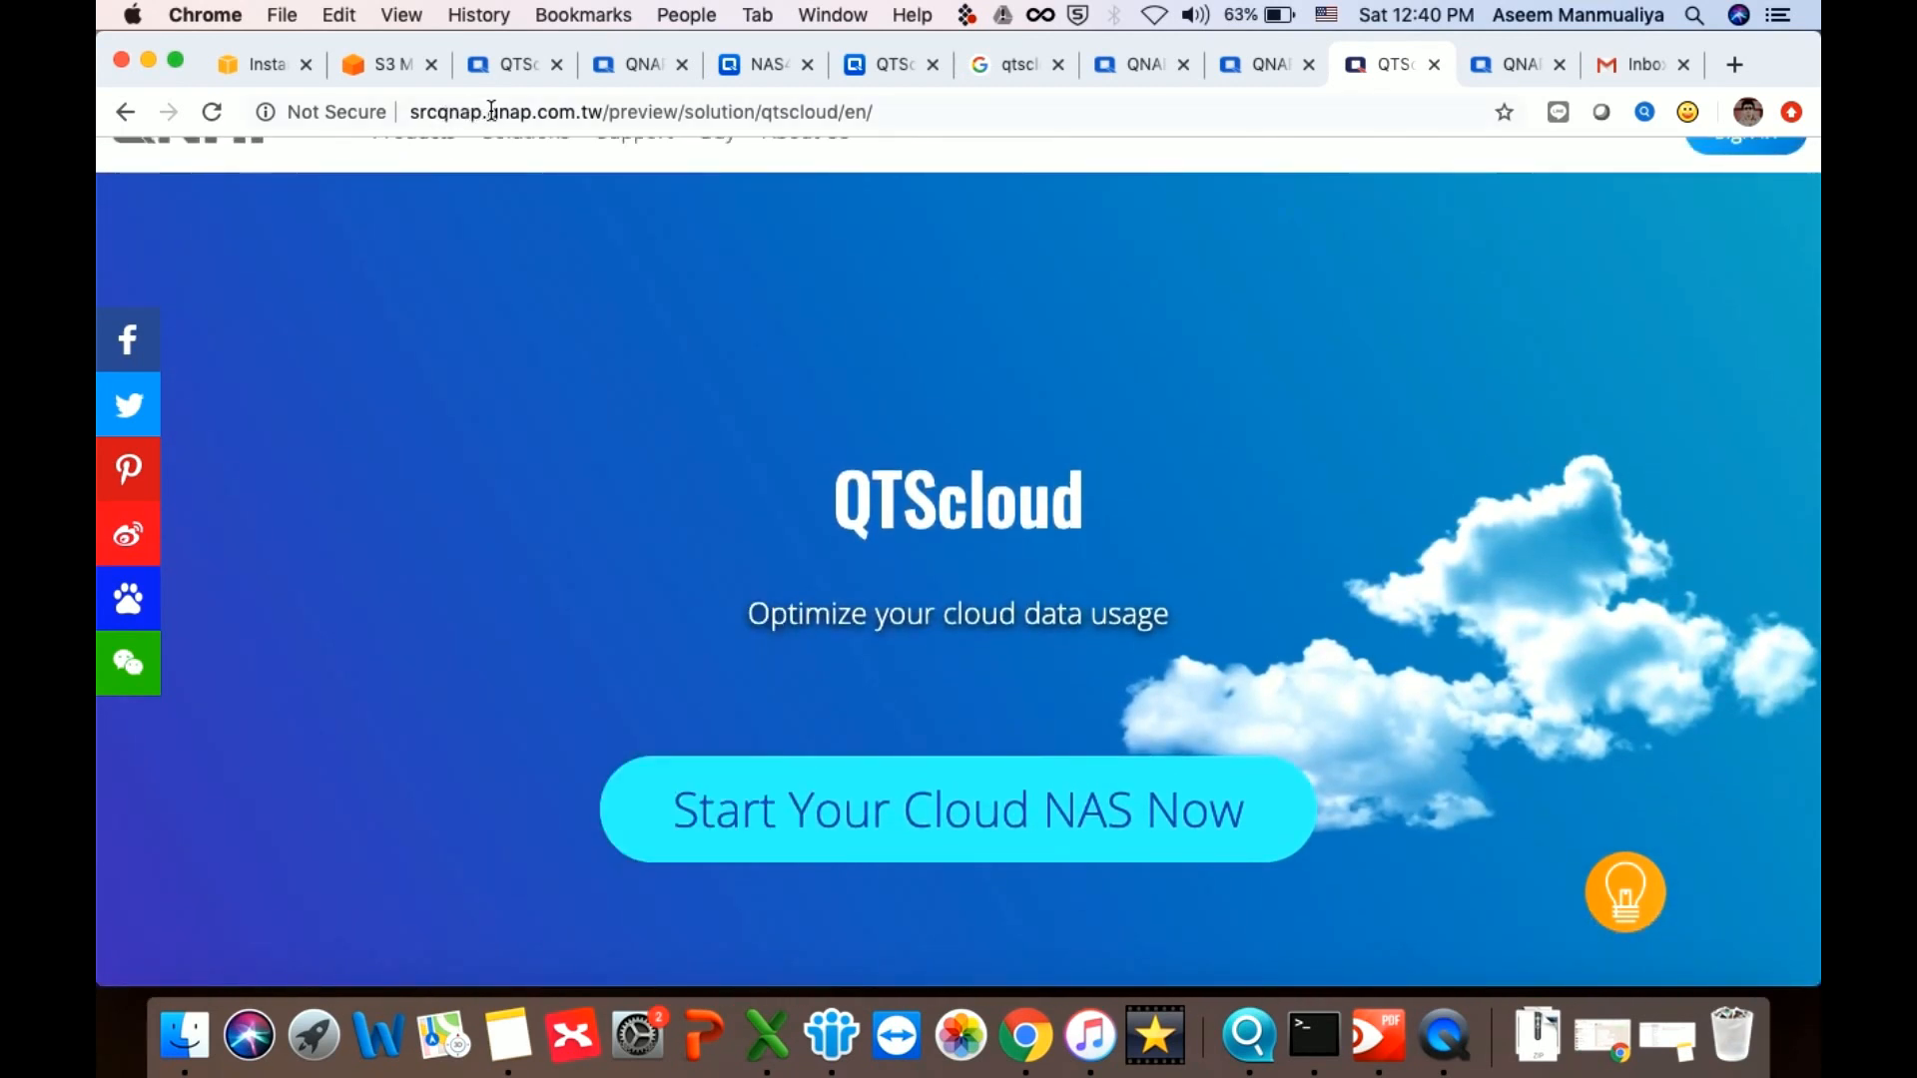
double_click(519, 110)
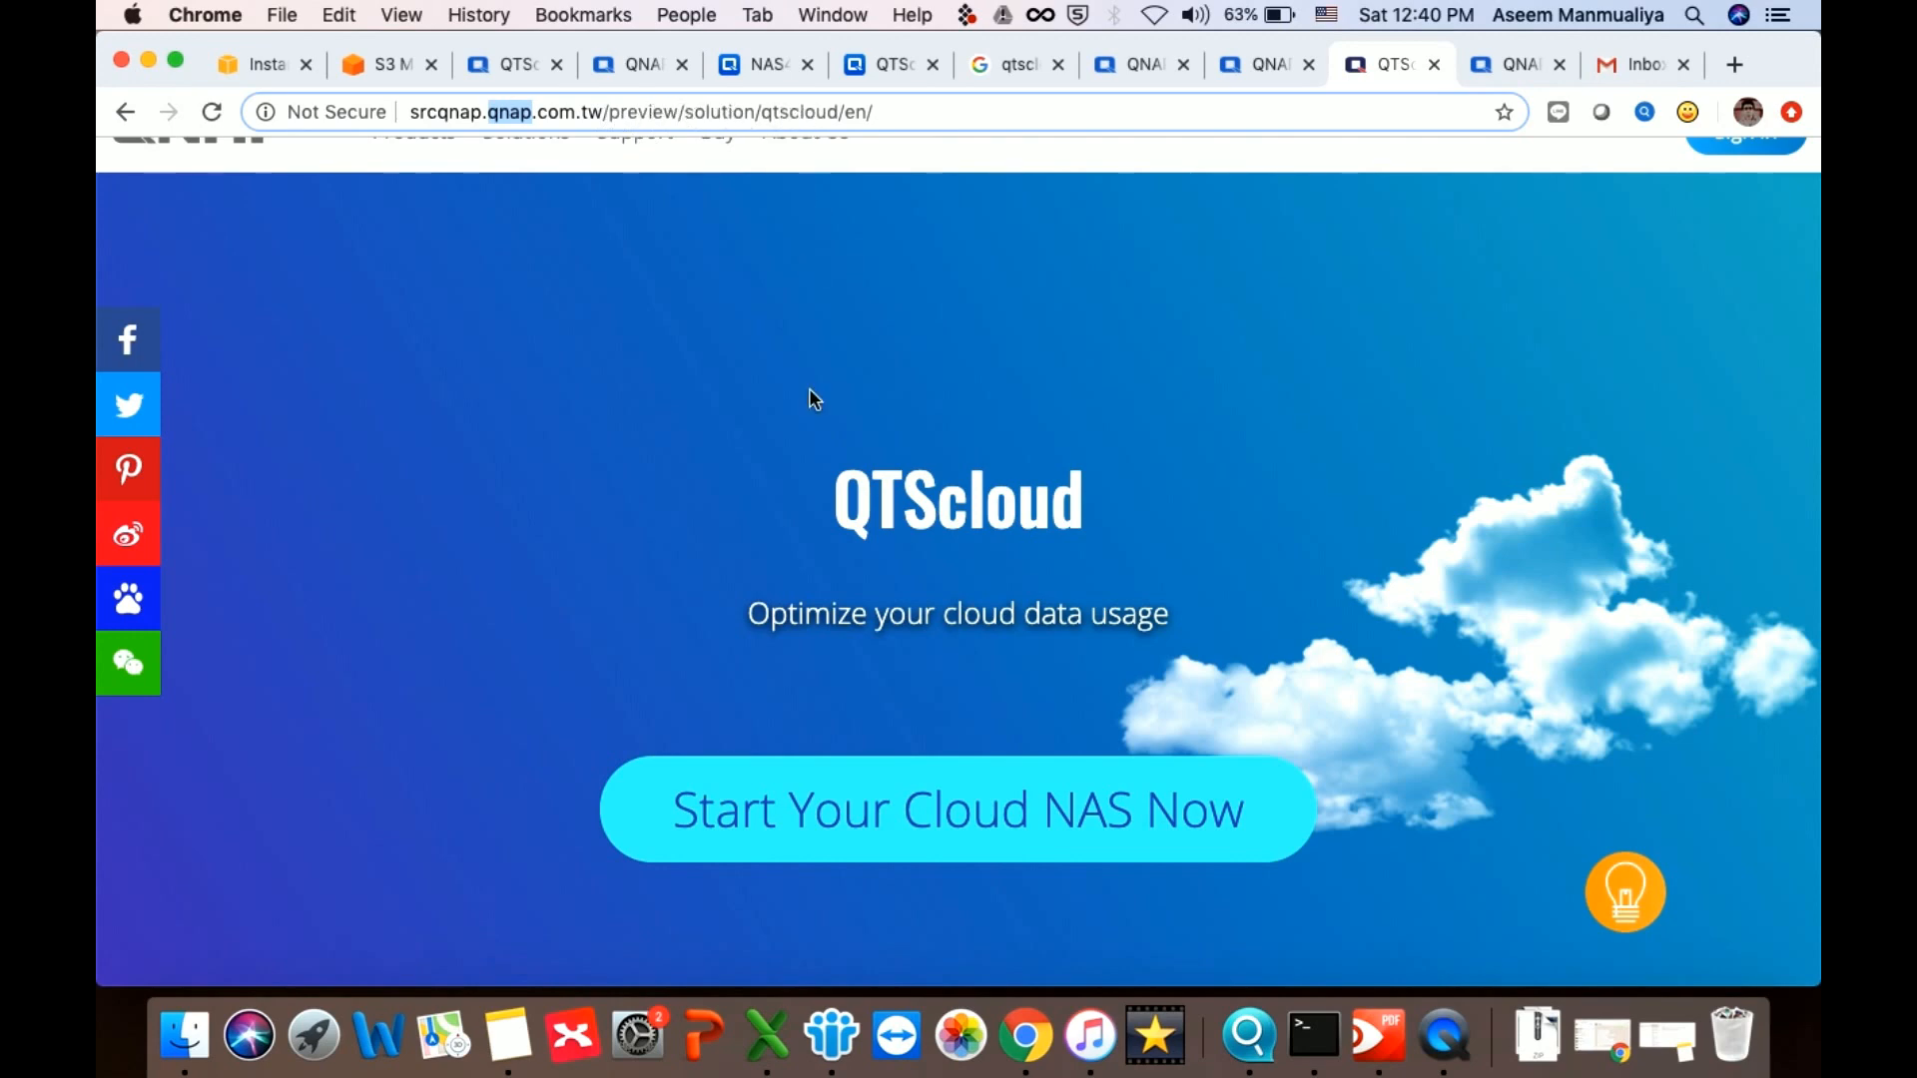
Scroll the QTScloud page down to the Buy Licenses and Download Images options
scroll(811, 395, down, 8)
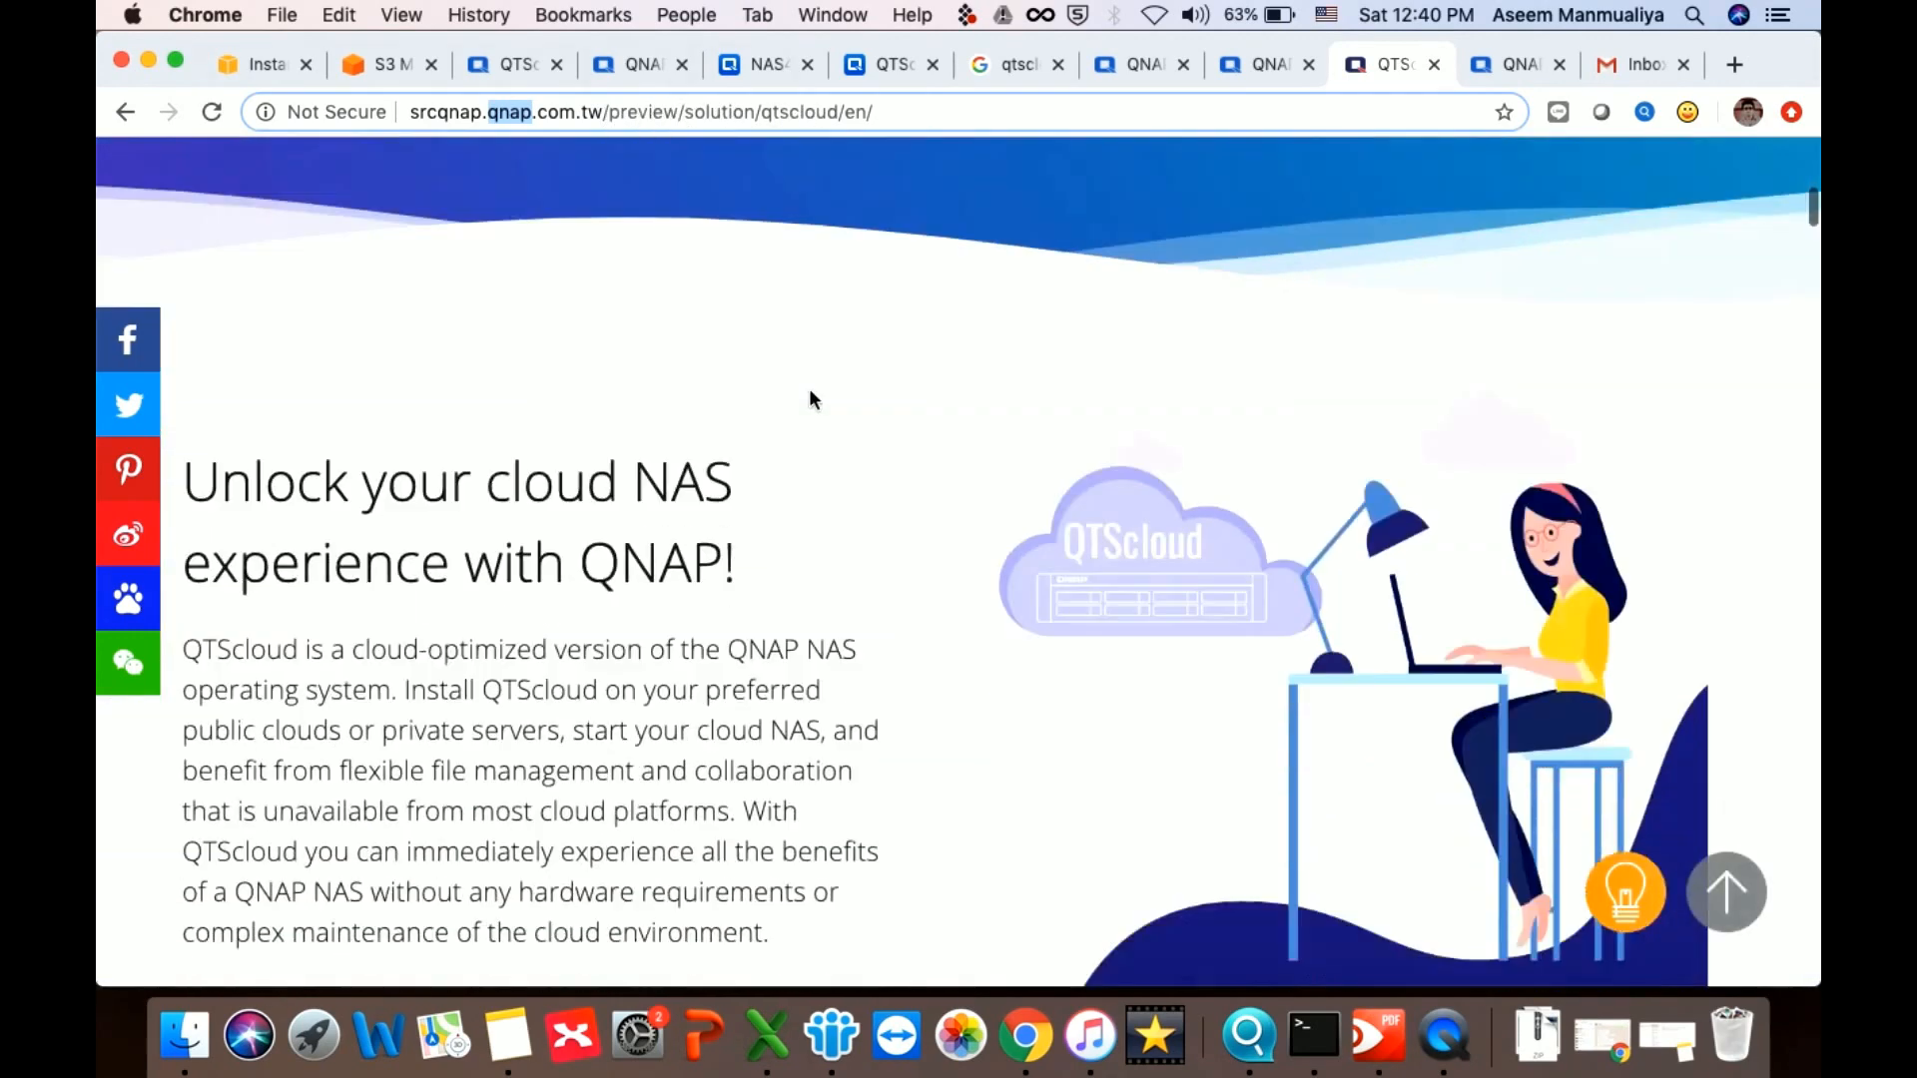
scroll(810, 395, up, 7)
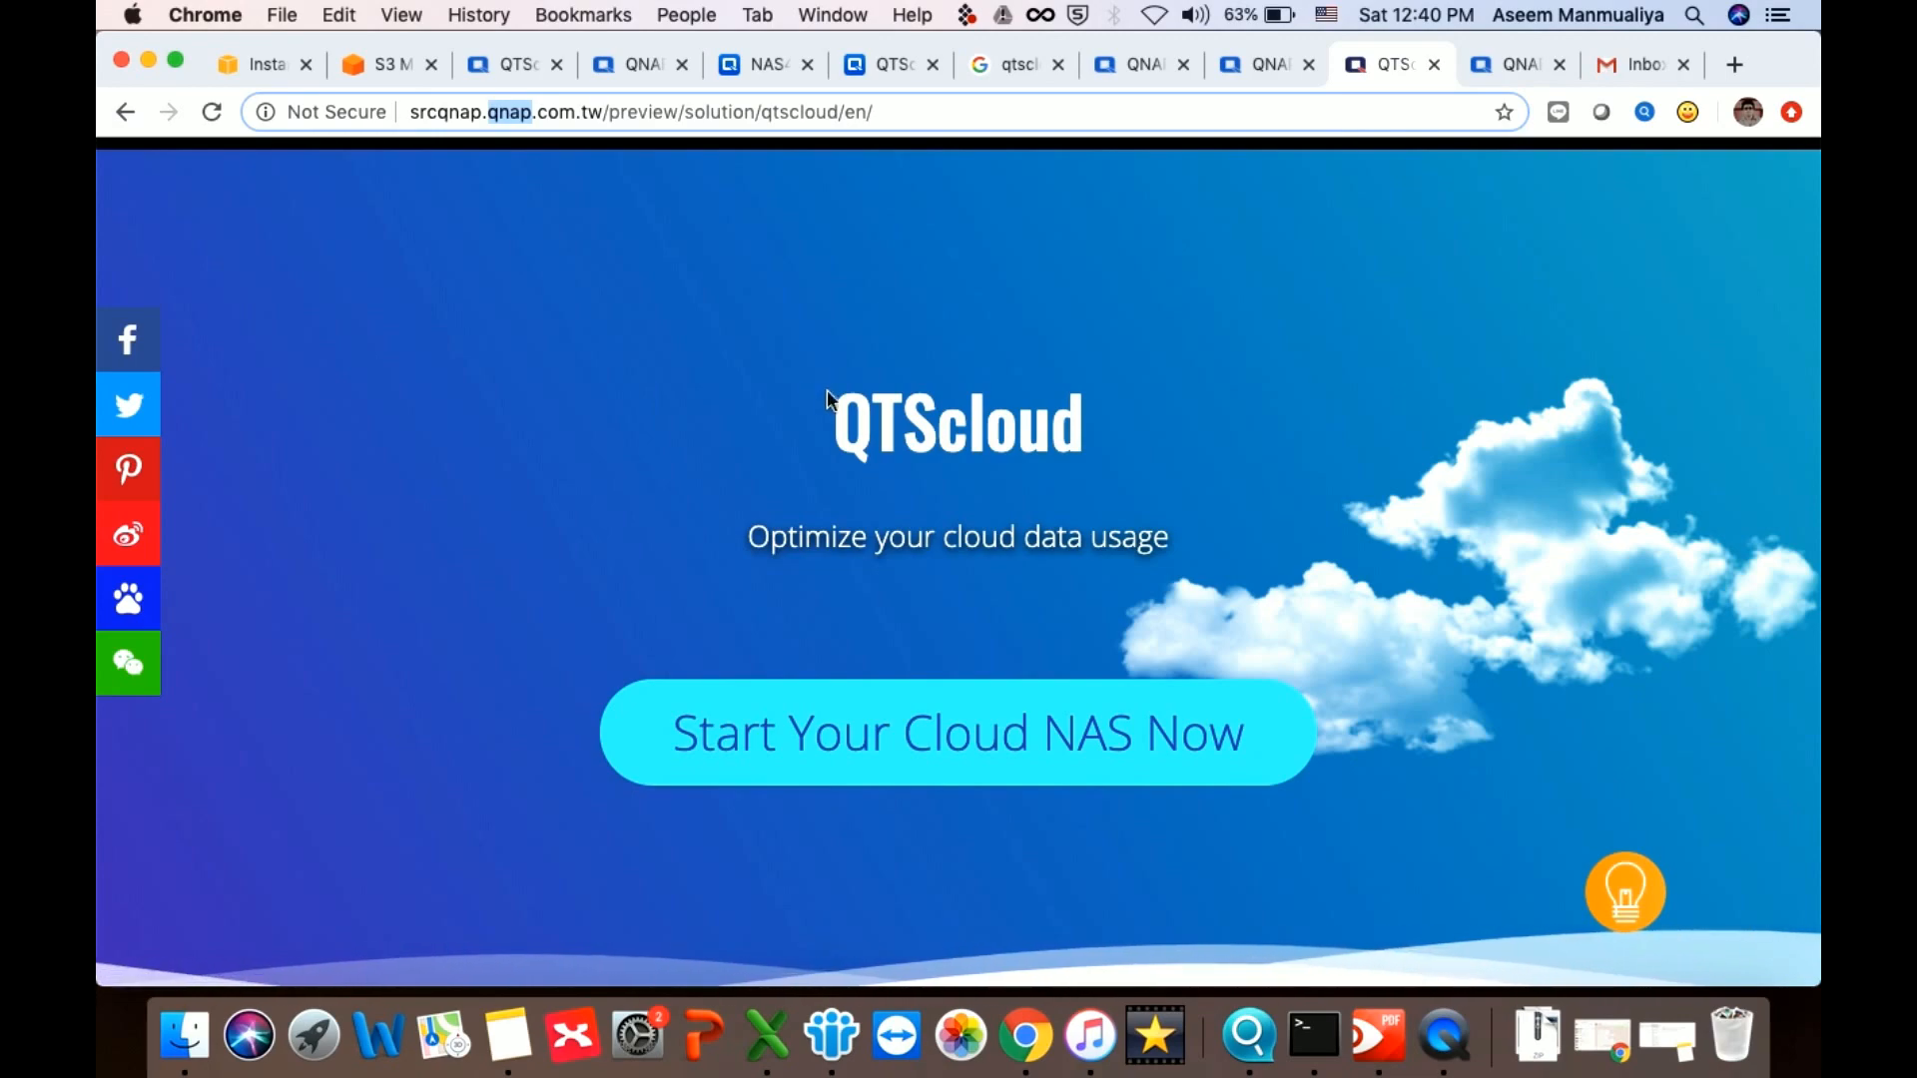
scroll(917, 431, down, 10)
scroll(917, 431, down, 15)
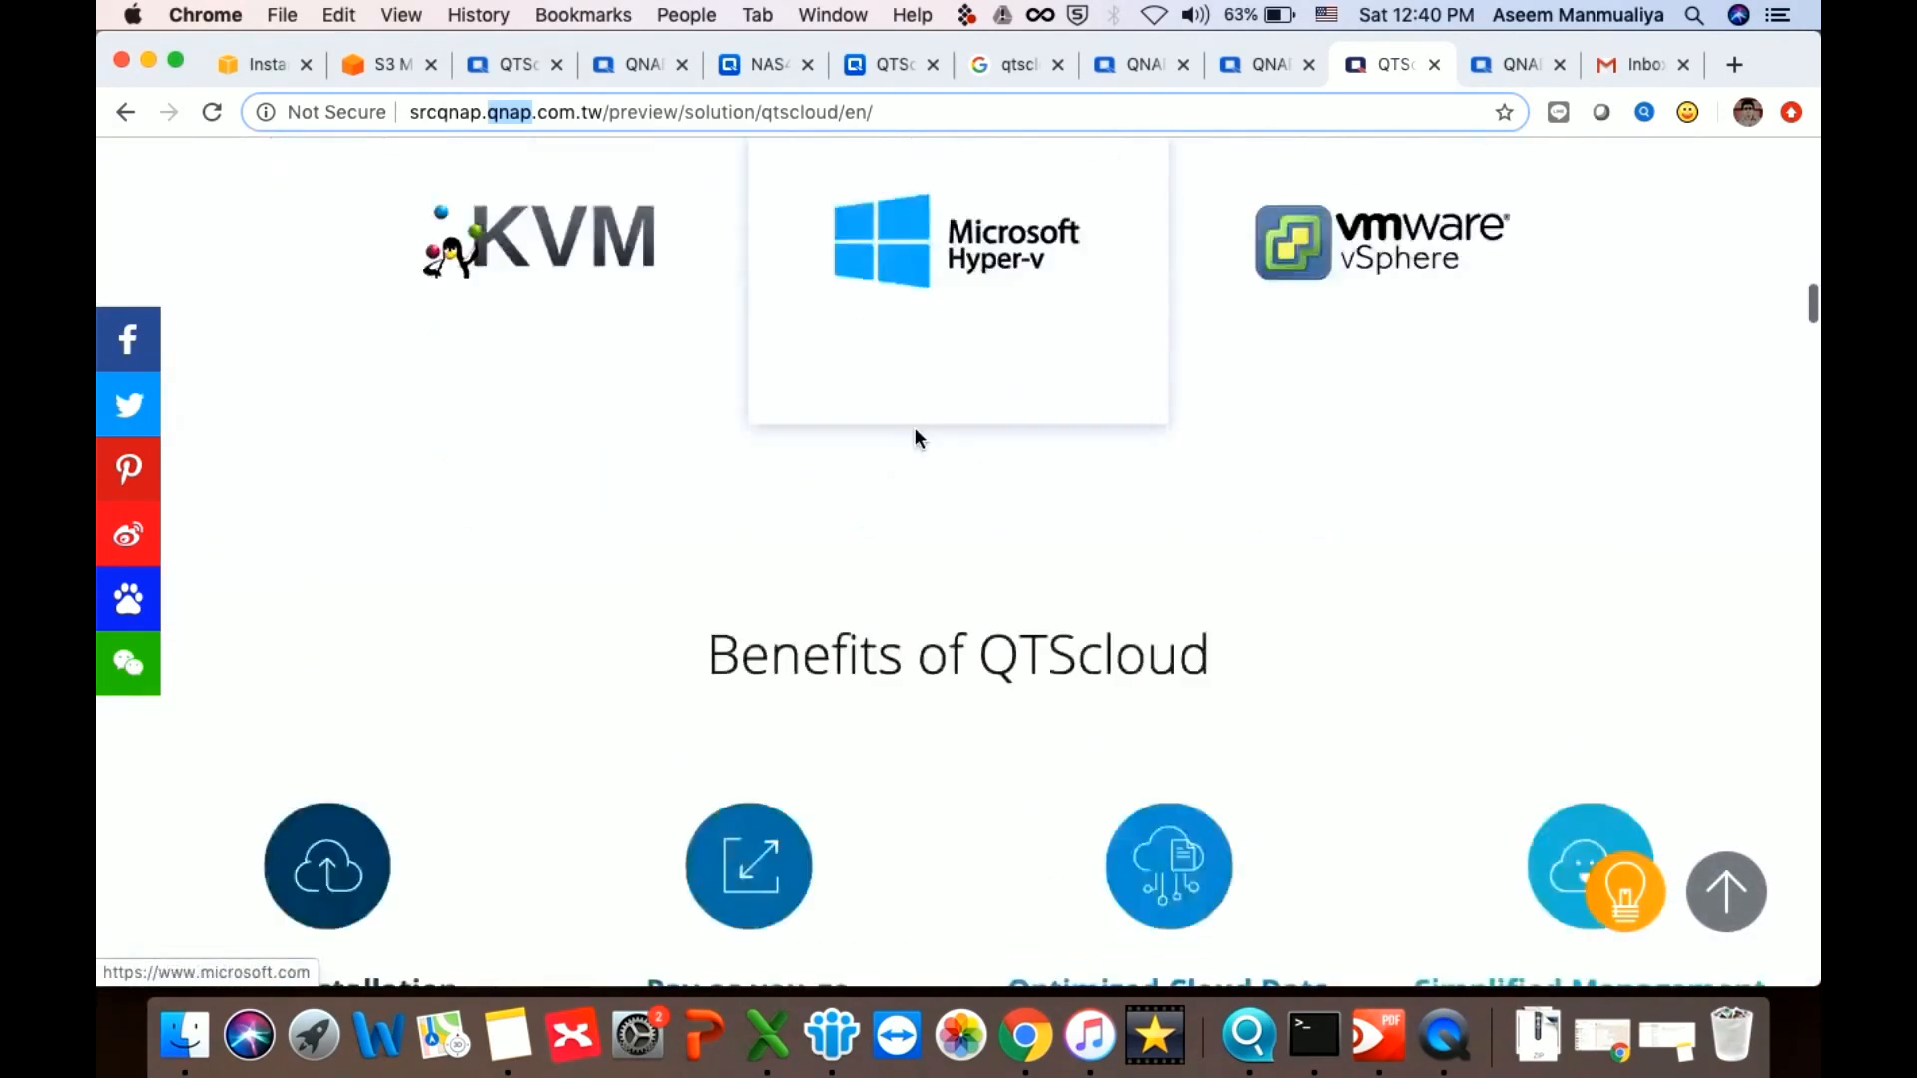
scroll(914, 428, down, 15)
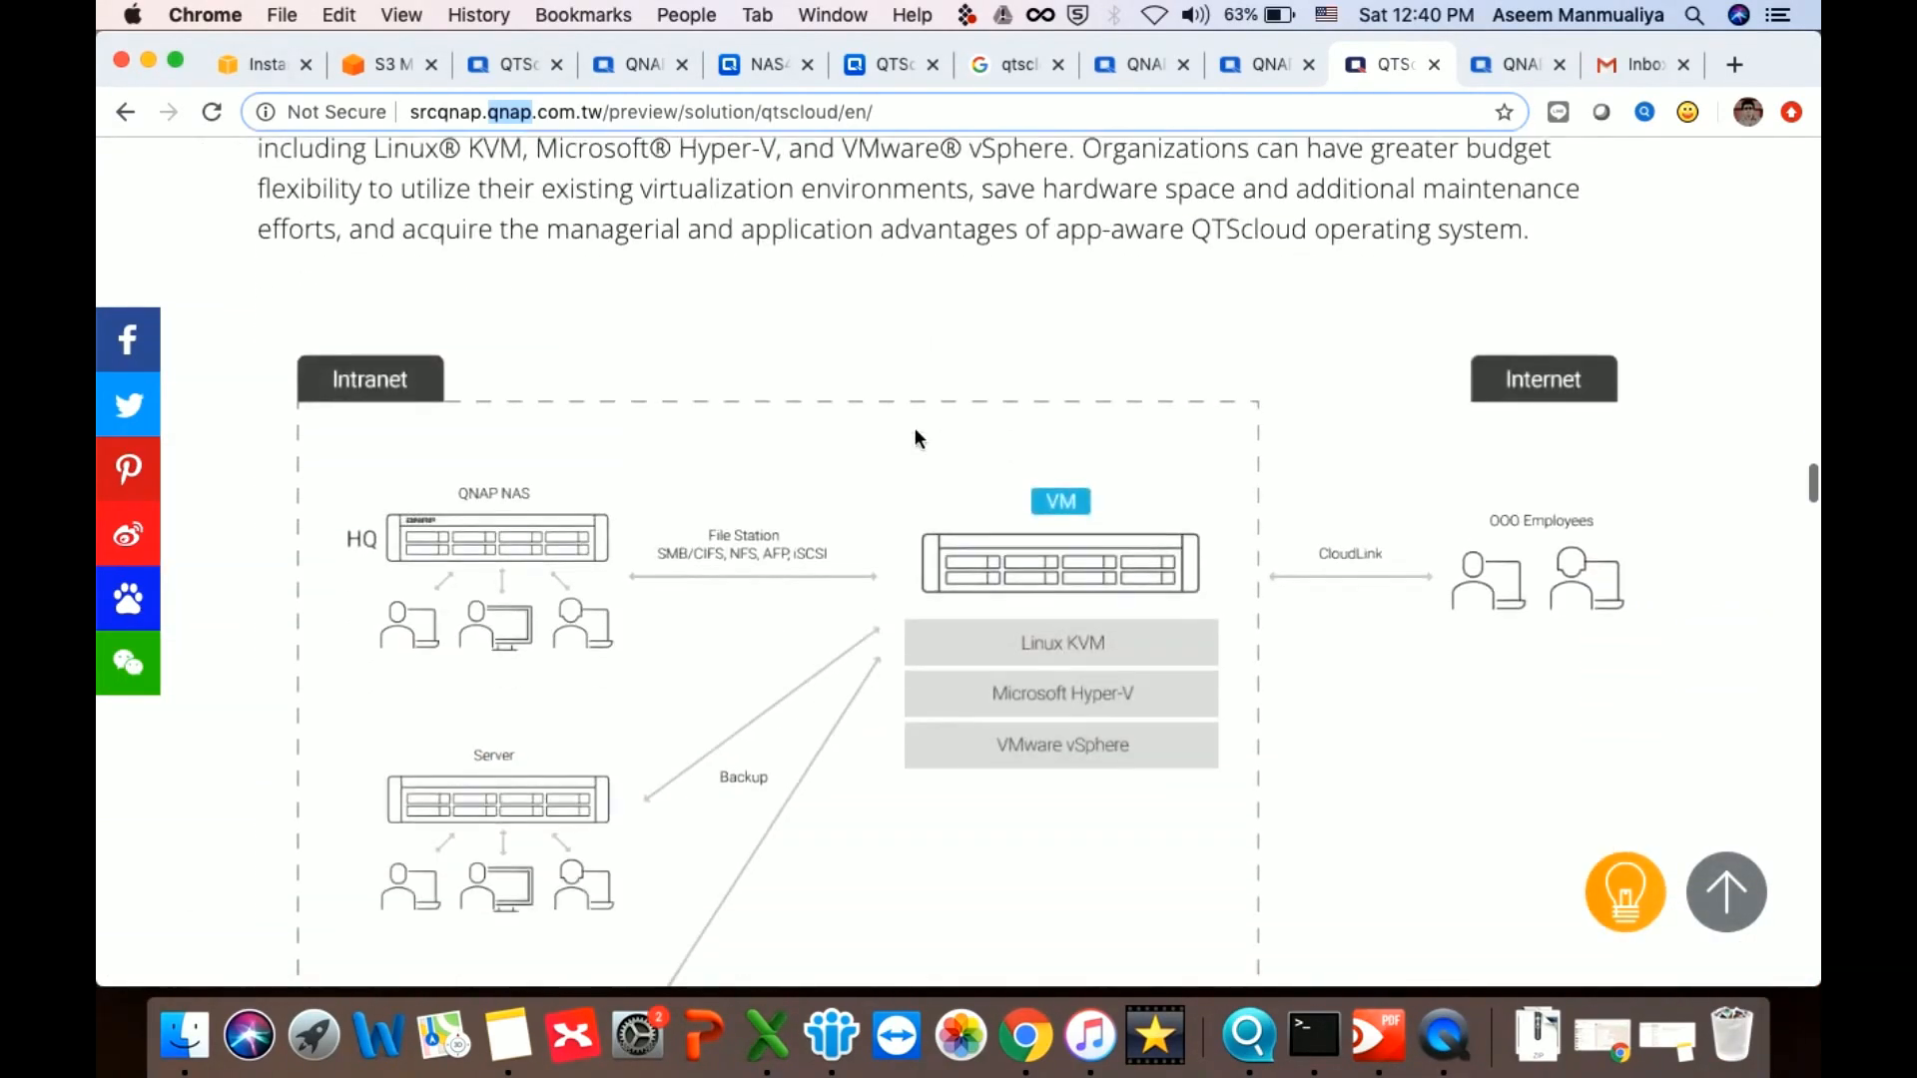
scroll(915, 430, down, 15)
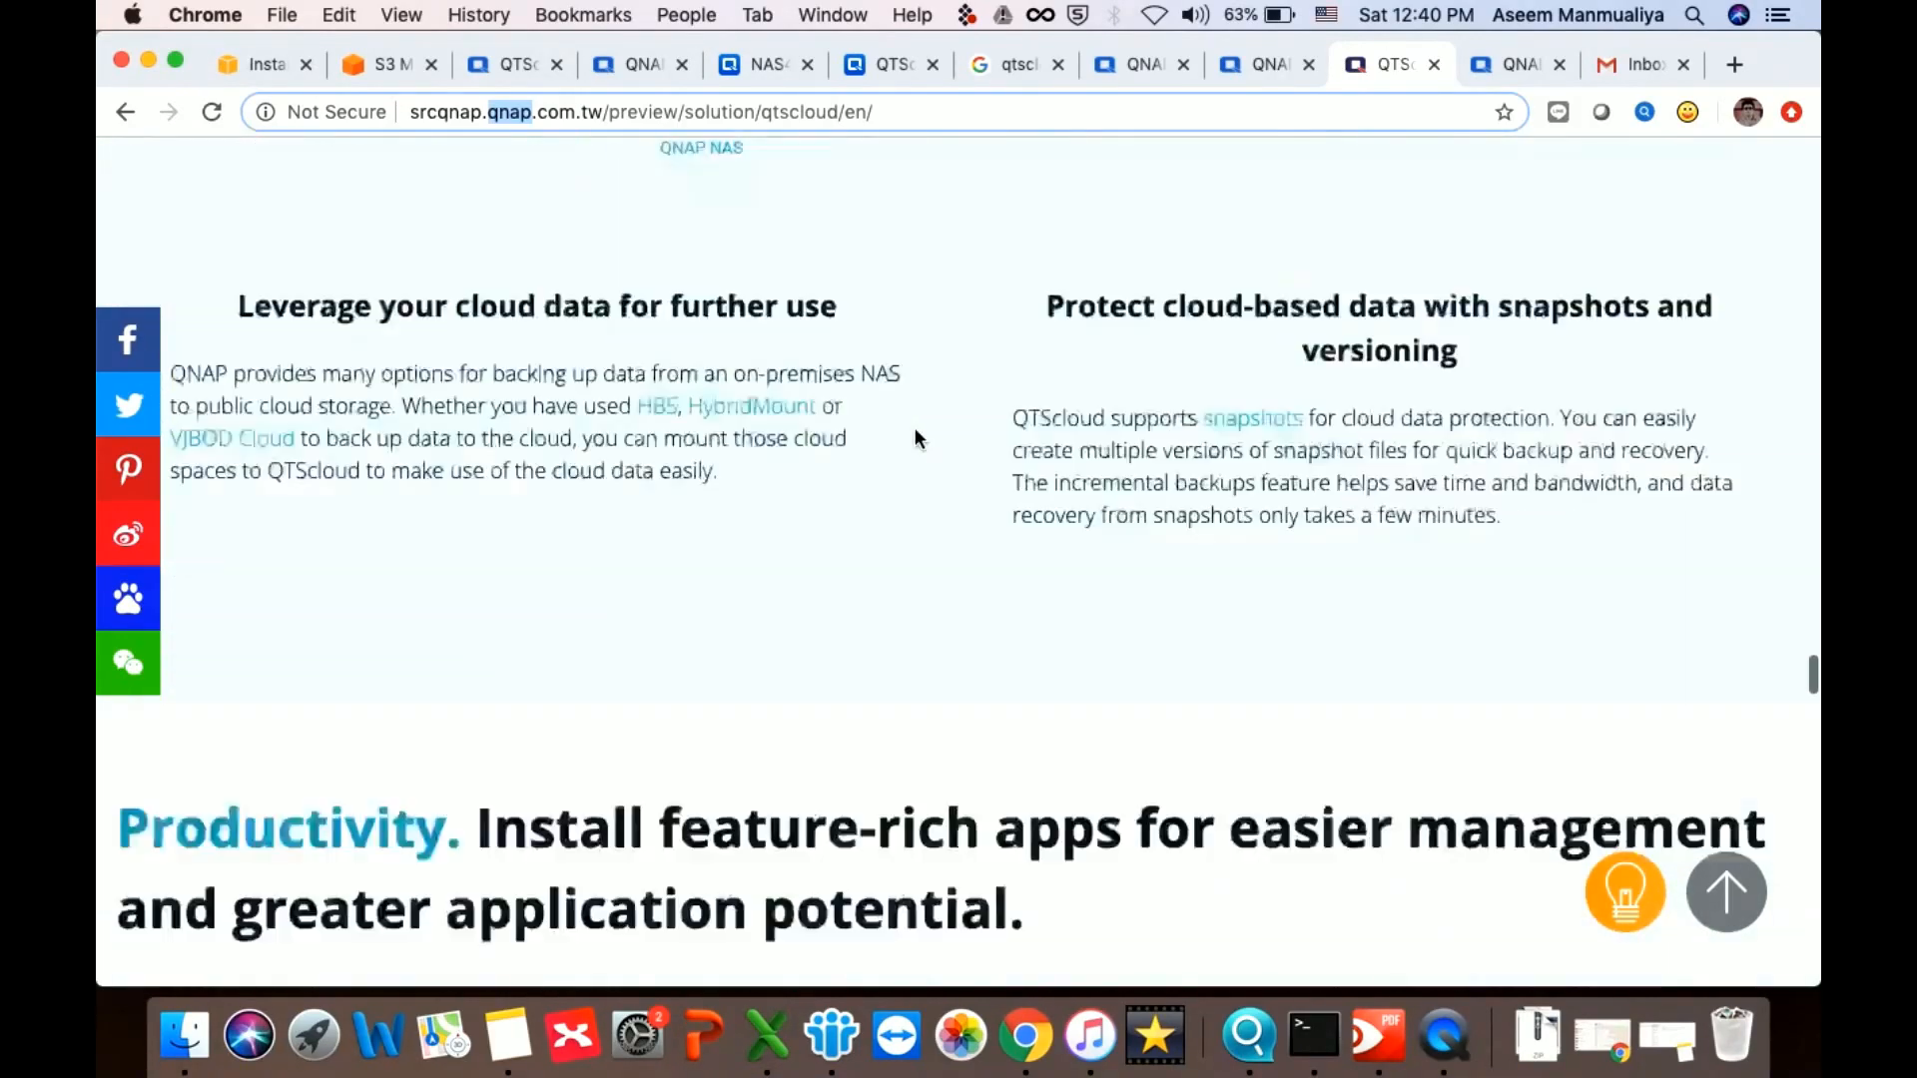
scroll(915, 435, down, 10)
scroll(913, 432, up, 2)
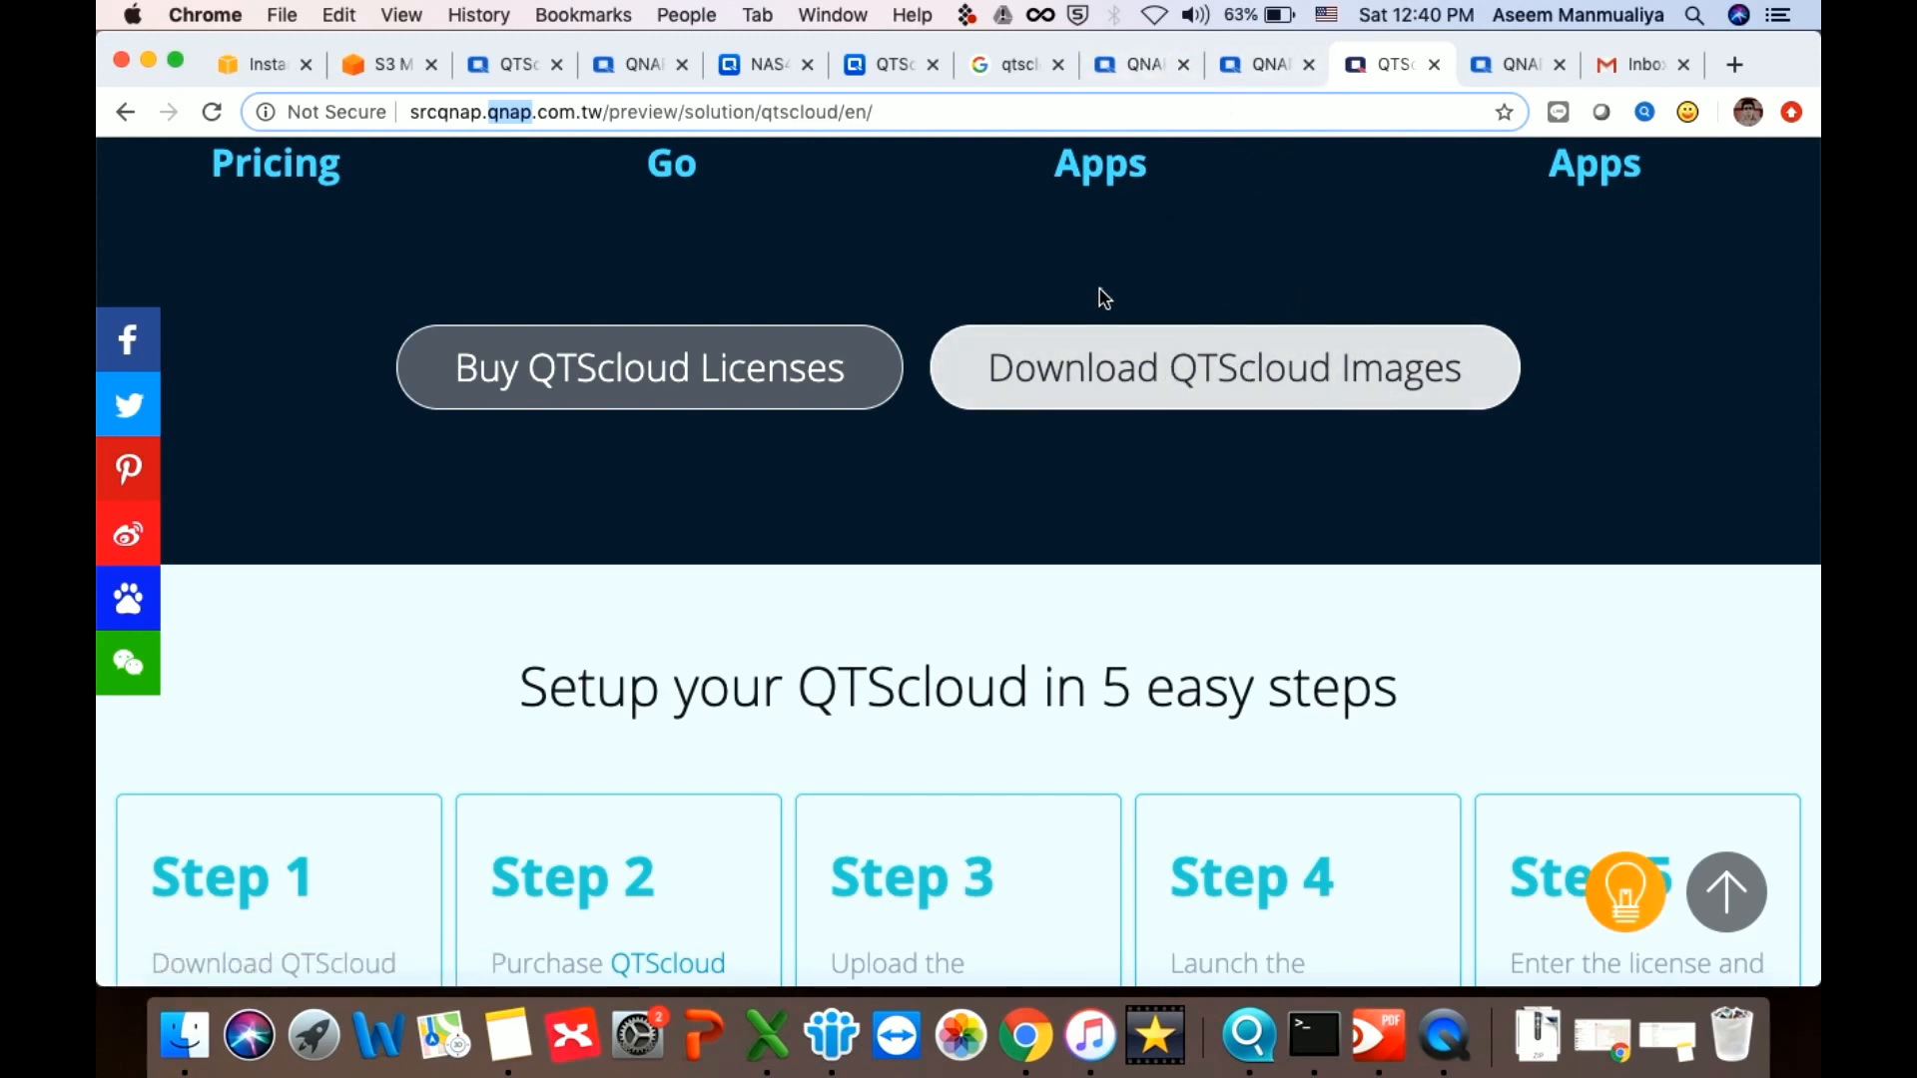
Check the Software Store and VJBOD Cloud tabs, then return to the qtscloud search results
click(1139, 66)
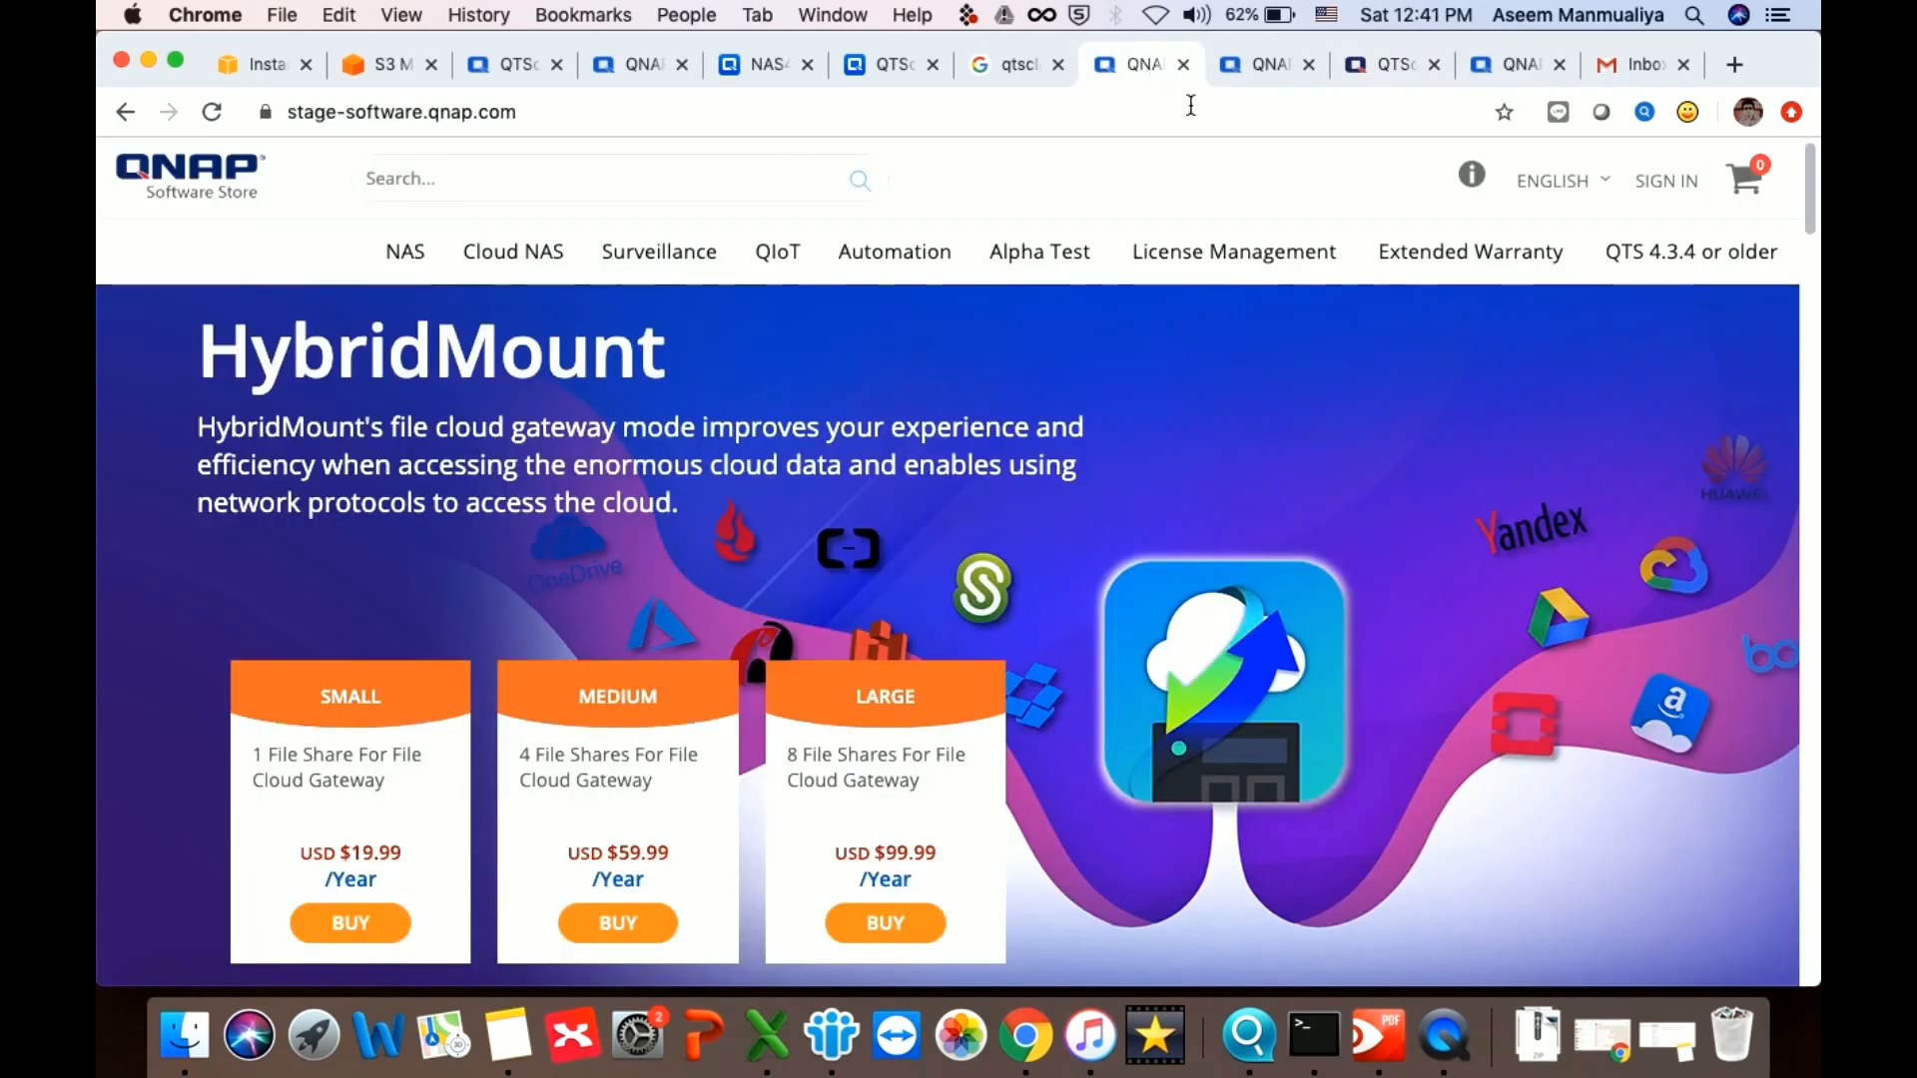
click(1263, 82)
click(1011, 64)
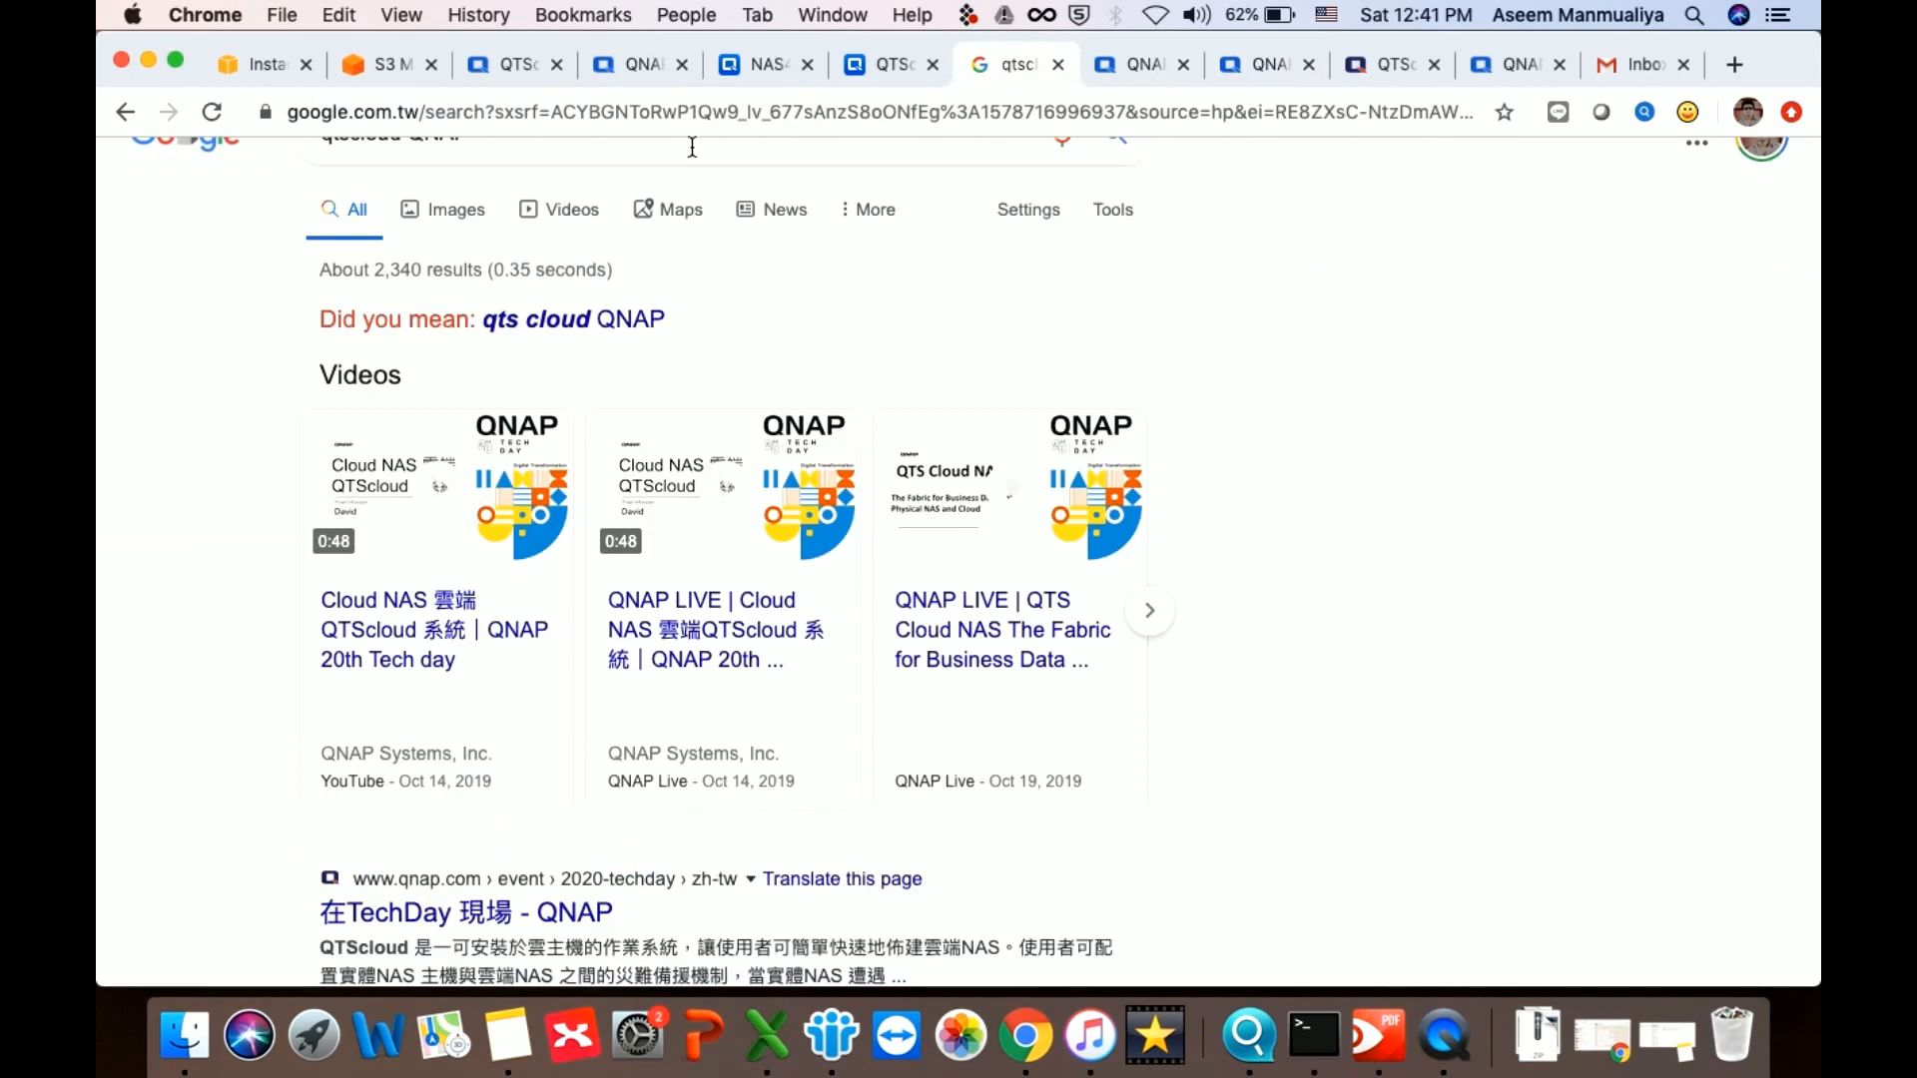
scroll(579, 342, up, 1)
Search Google for 'software store qnap' and open the QNAP Software Store result
click(579, 203)
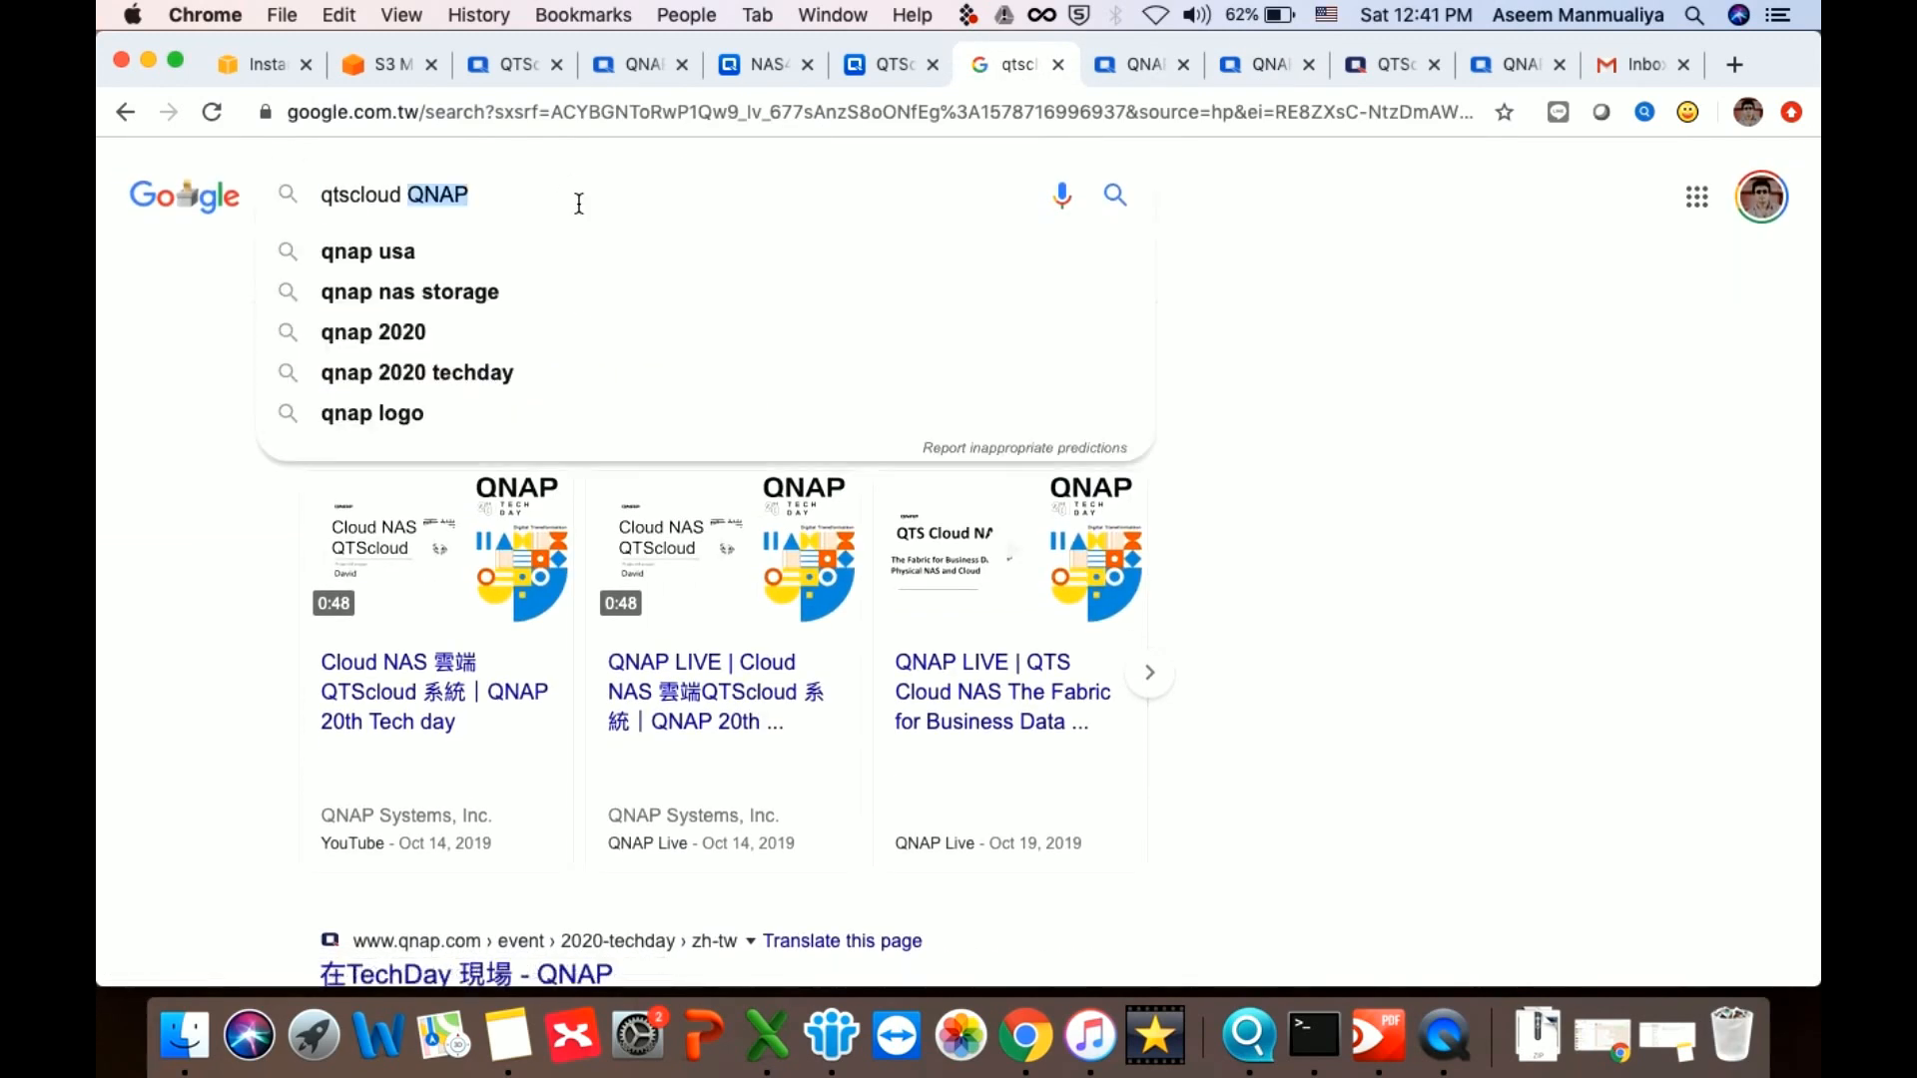
text(software )
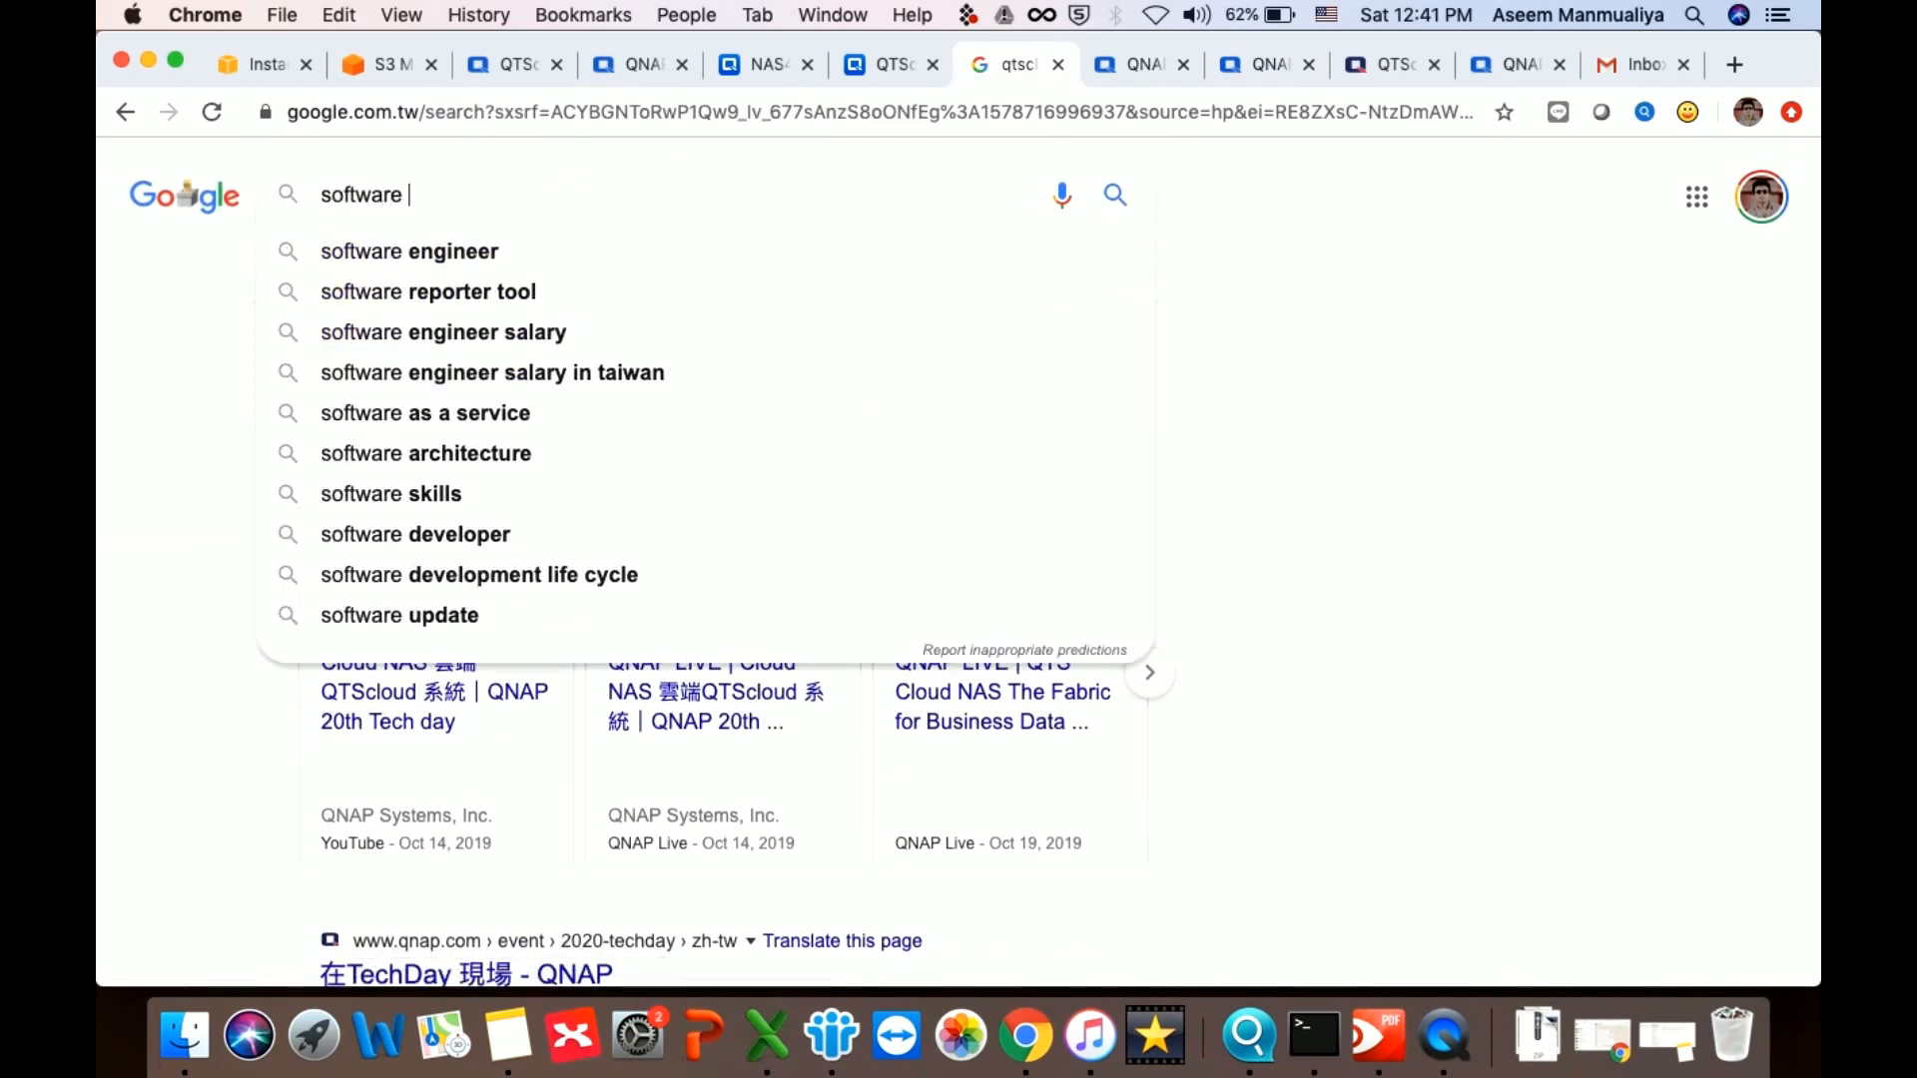
text(store)
key(Return)
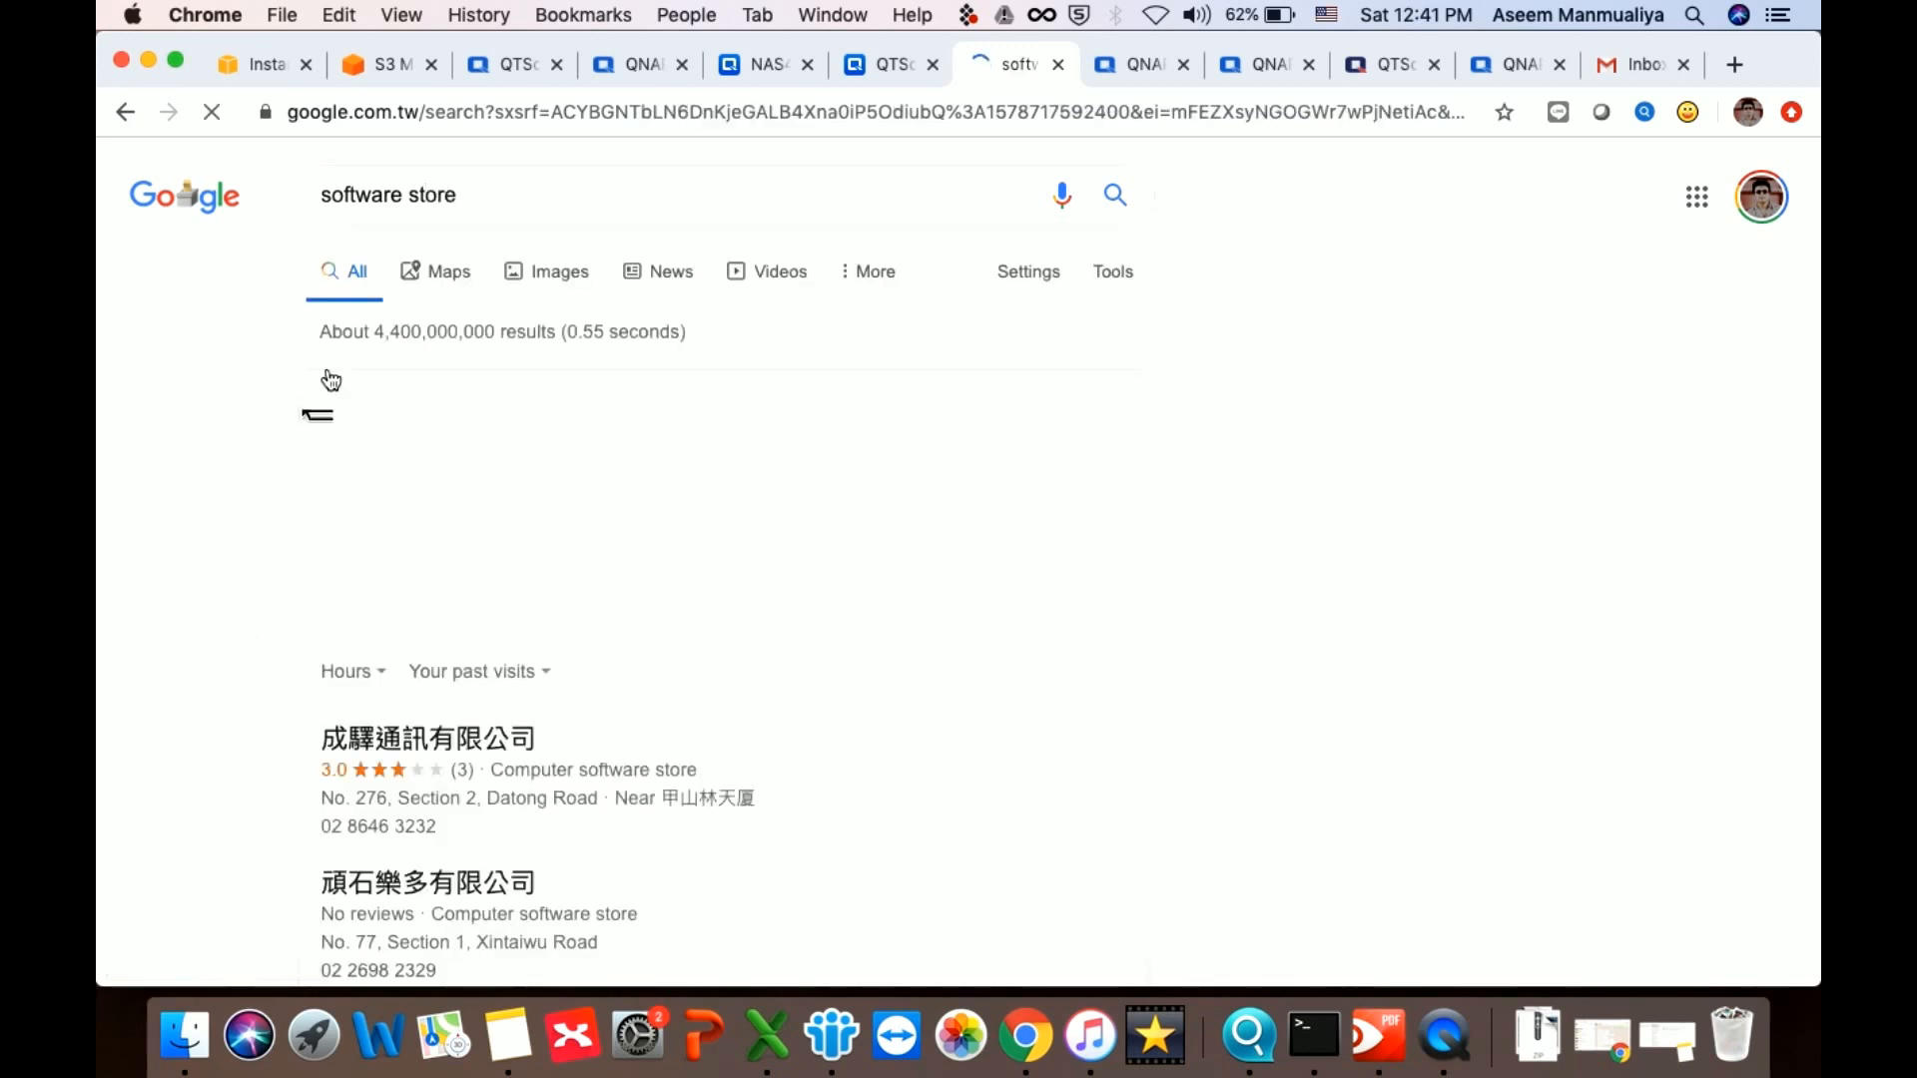
click(499, 197)
text(qnap)
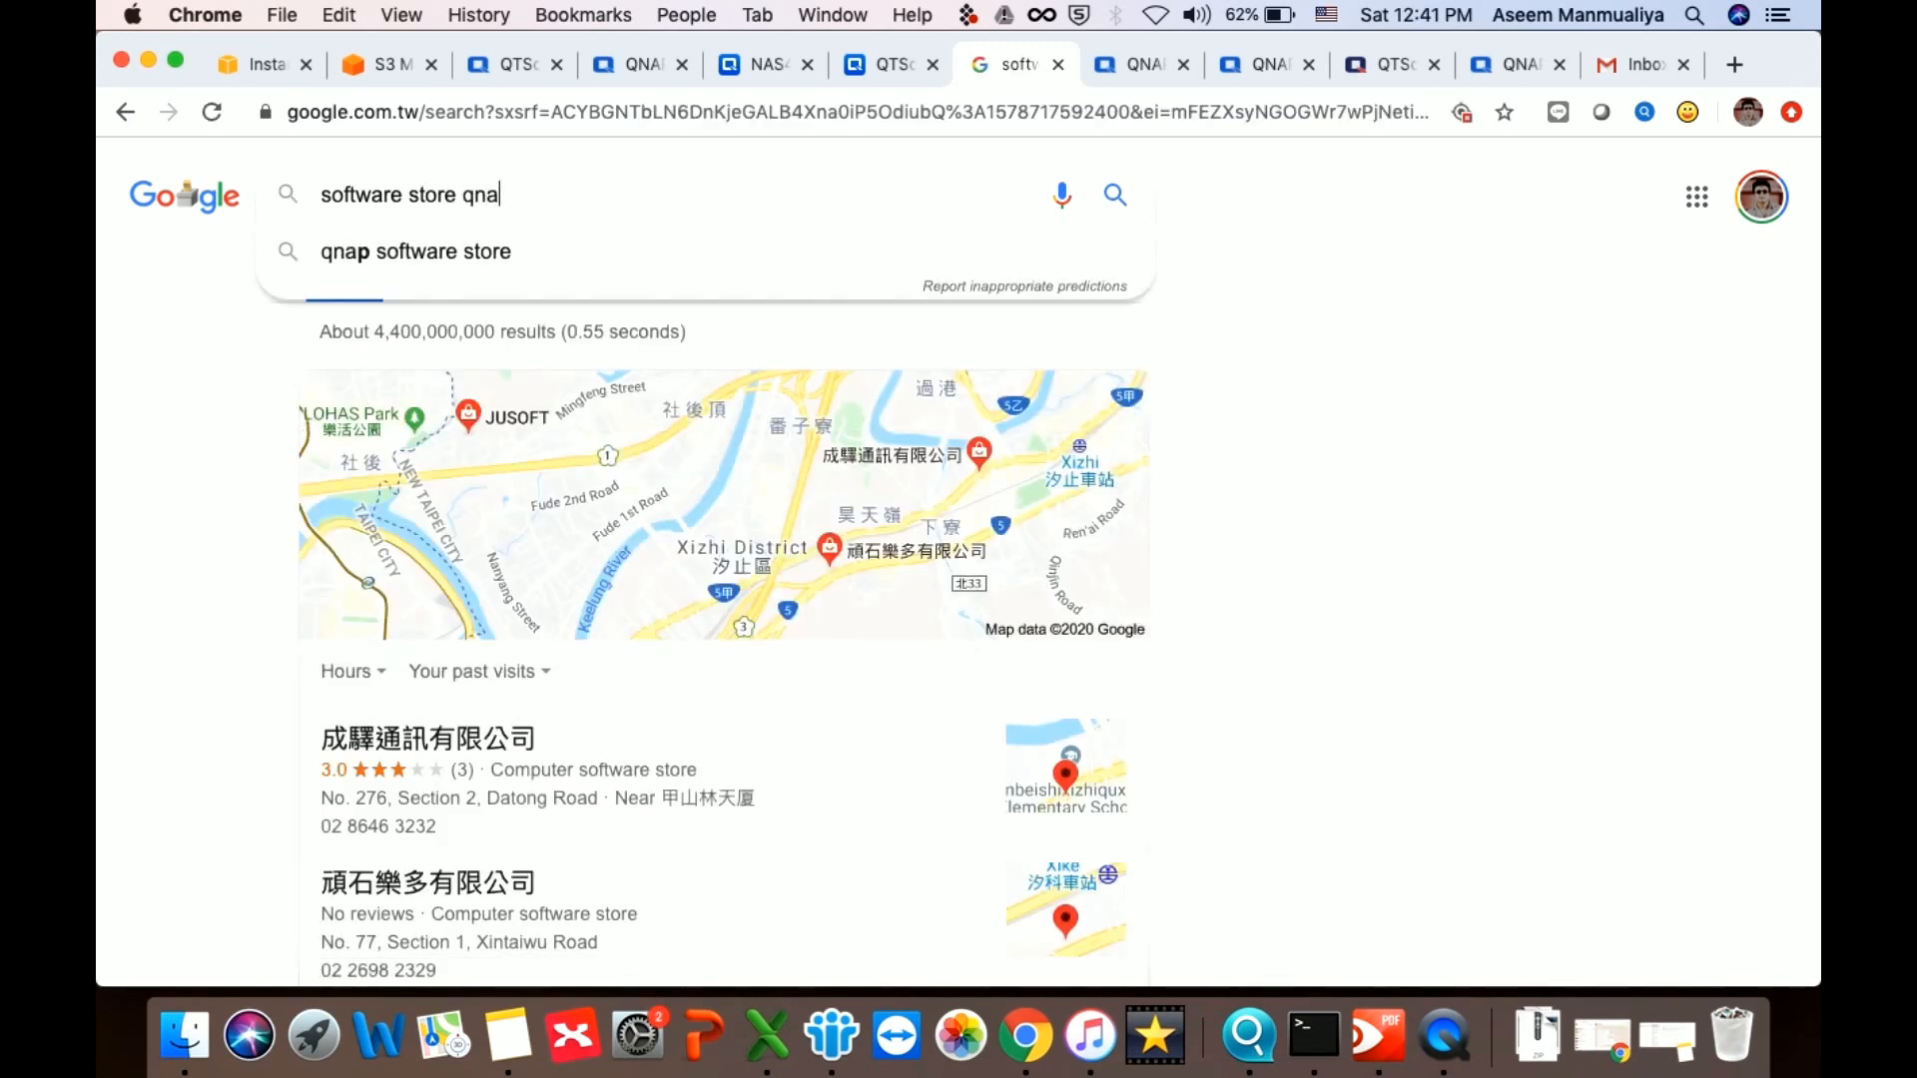
key(Return)
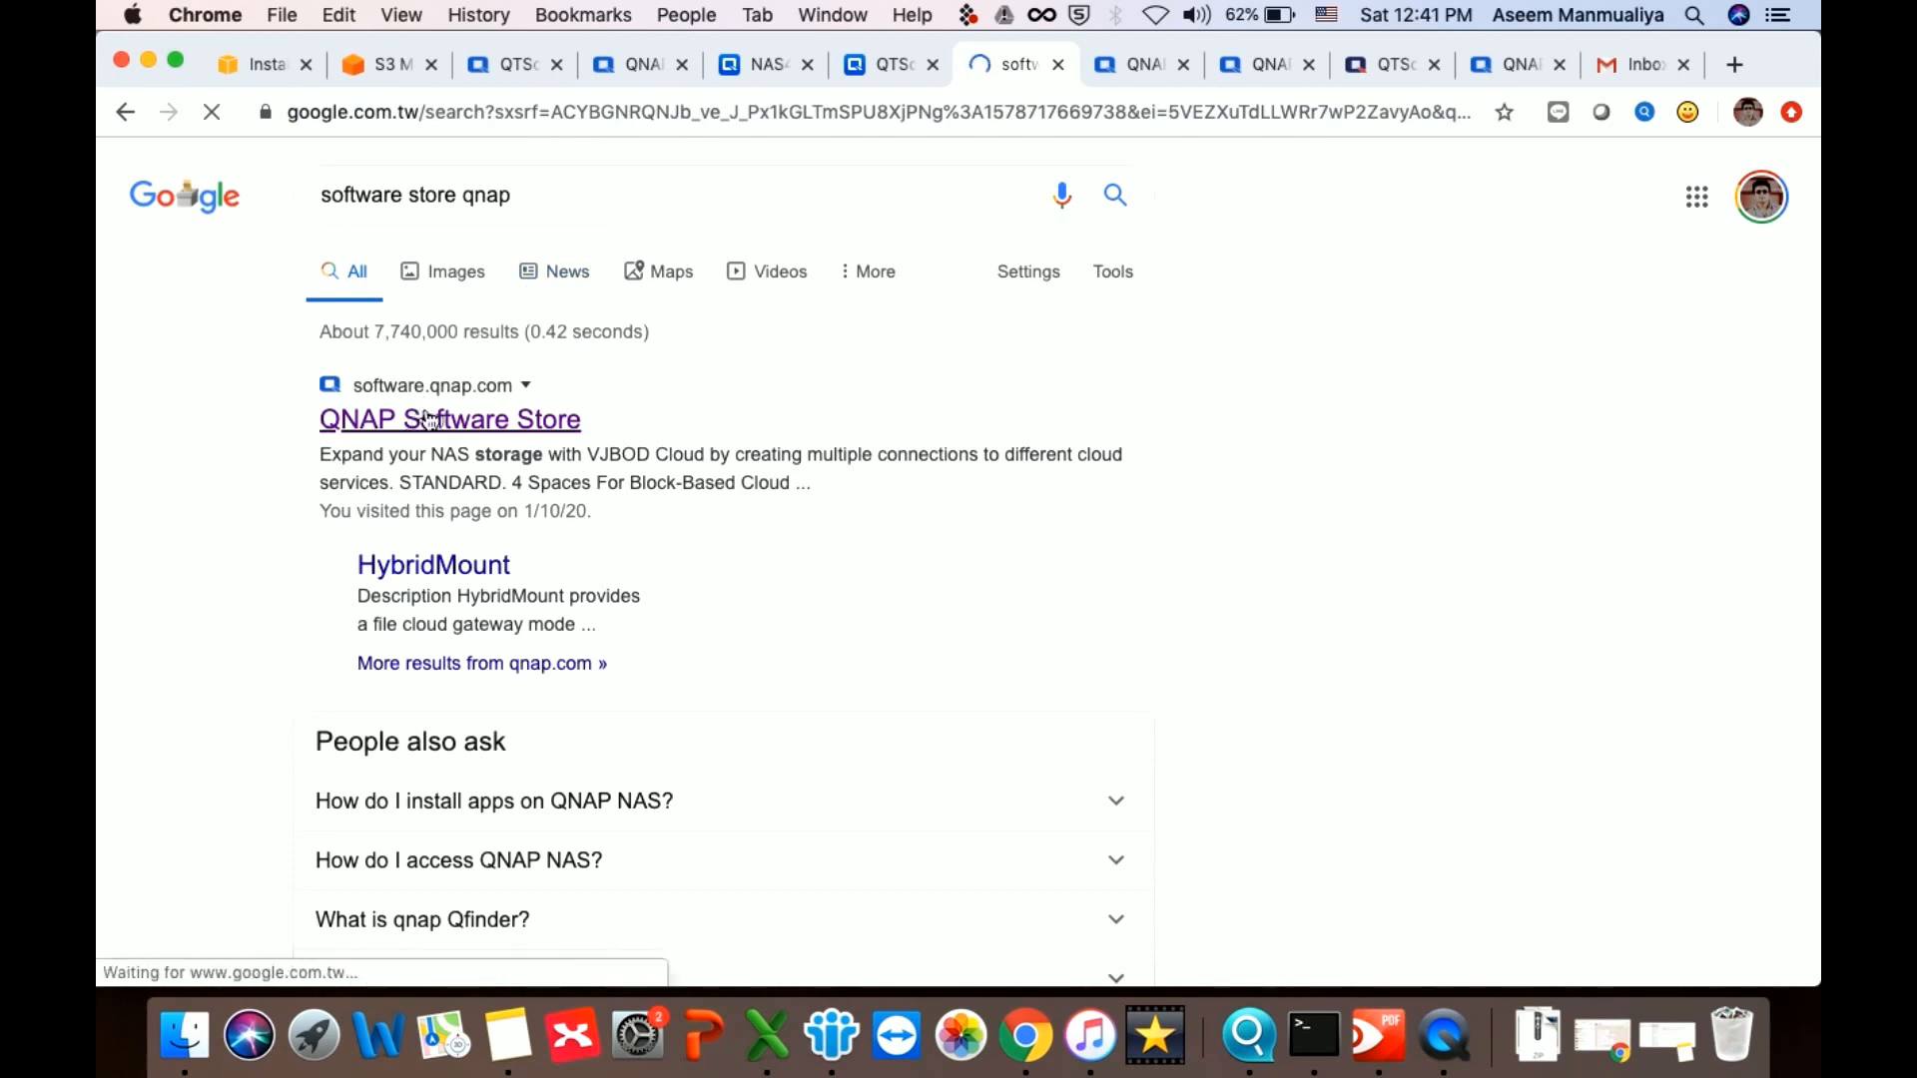
click(431, 421)
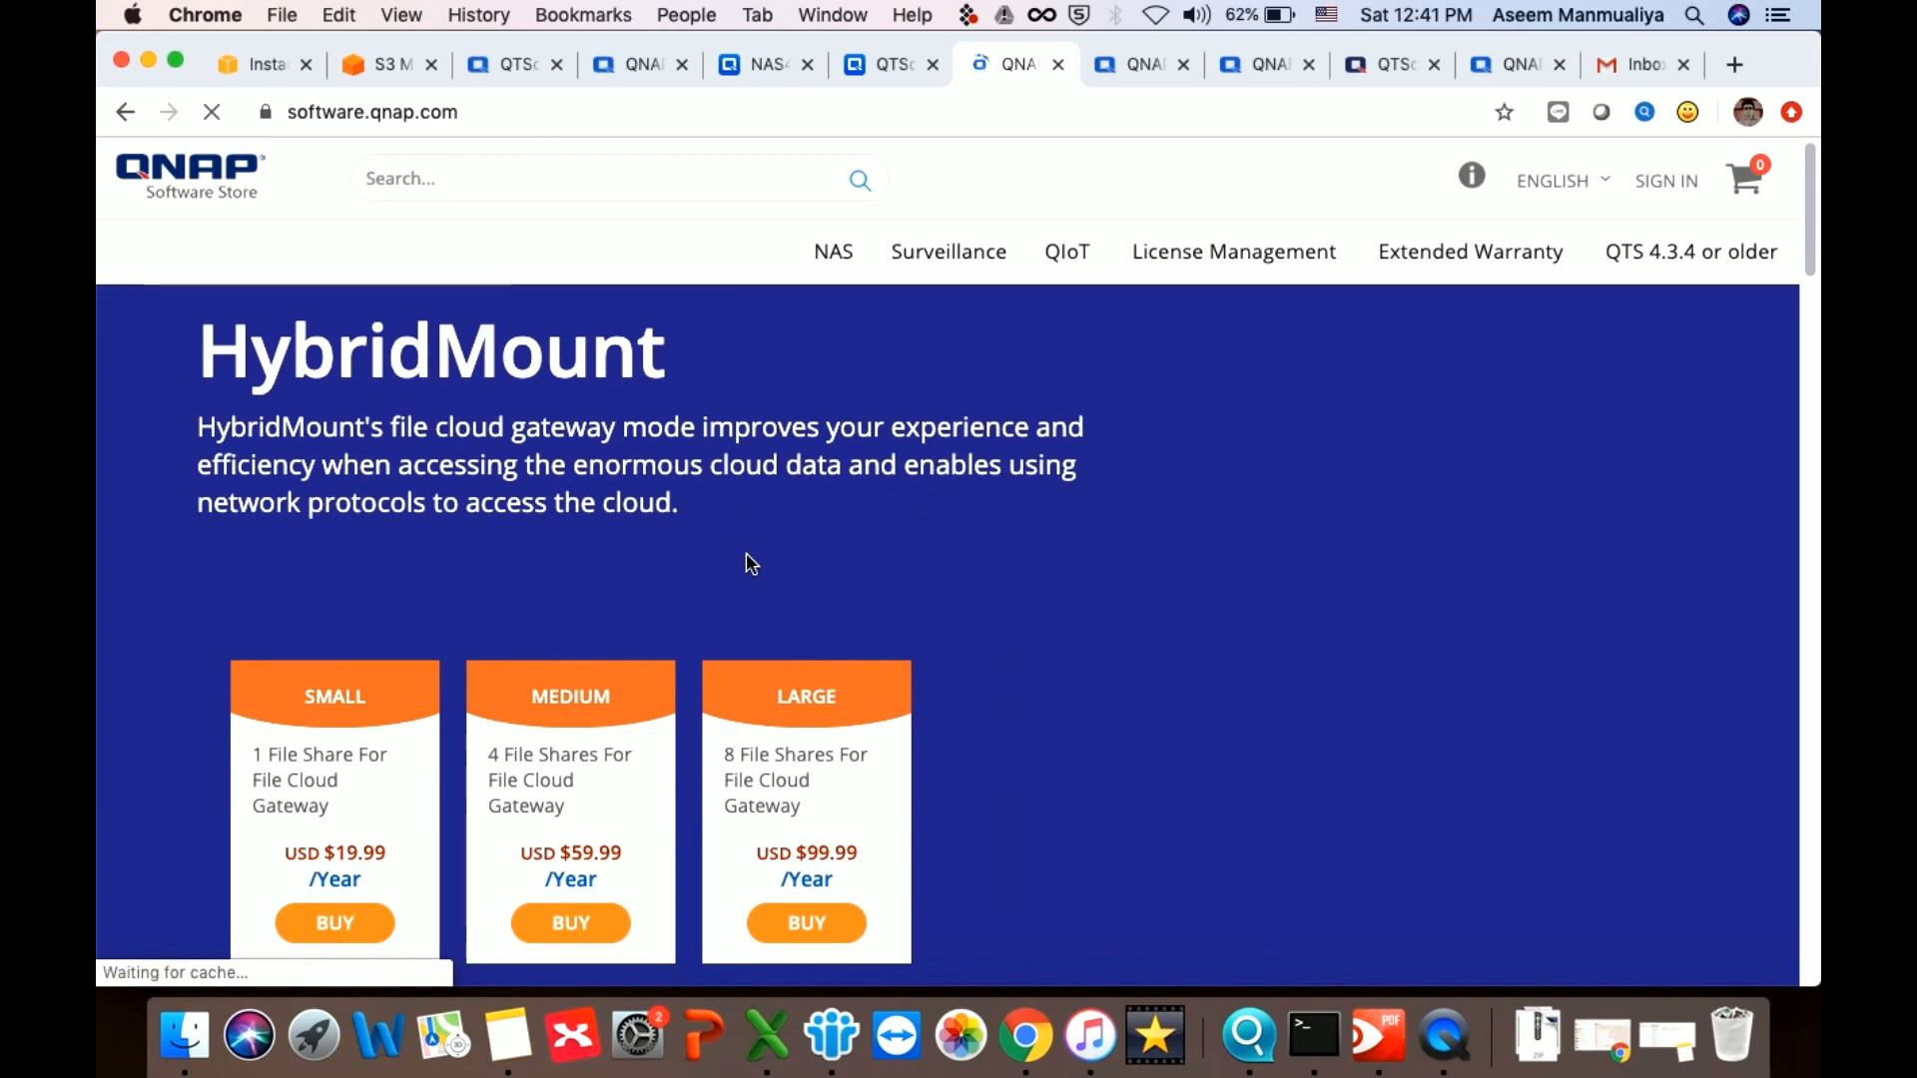
scroll(749, 561, down, 5)
scroll(746, 555, up, 8)
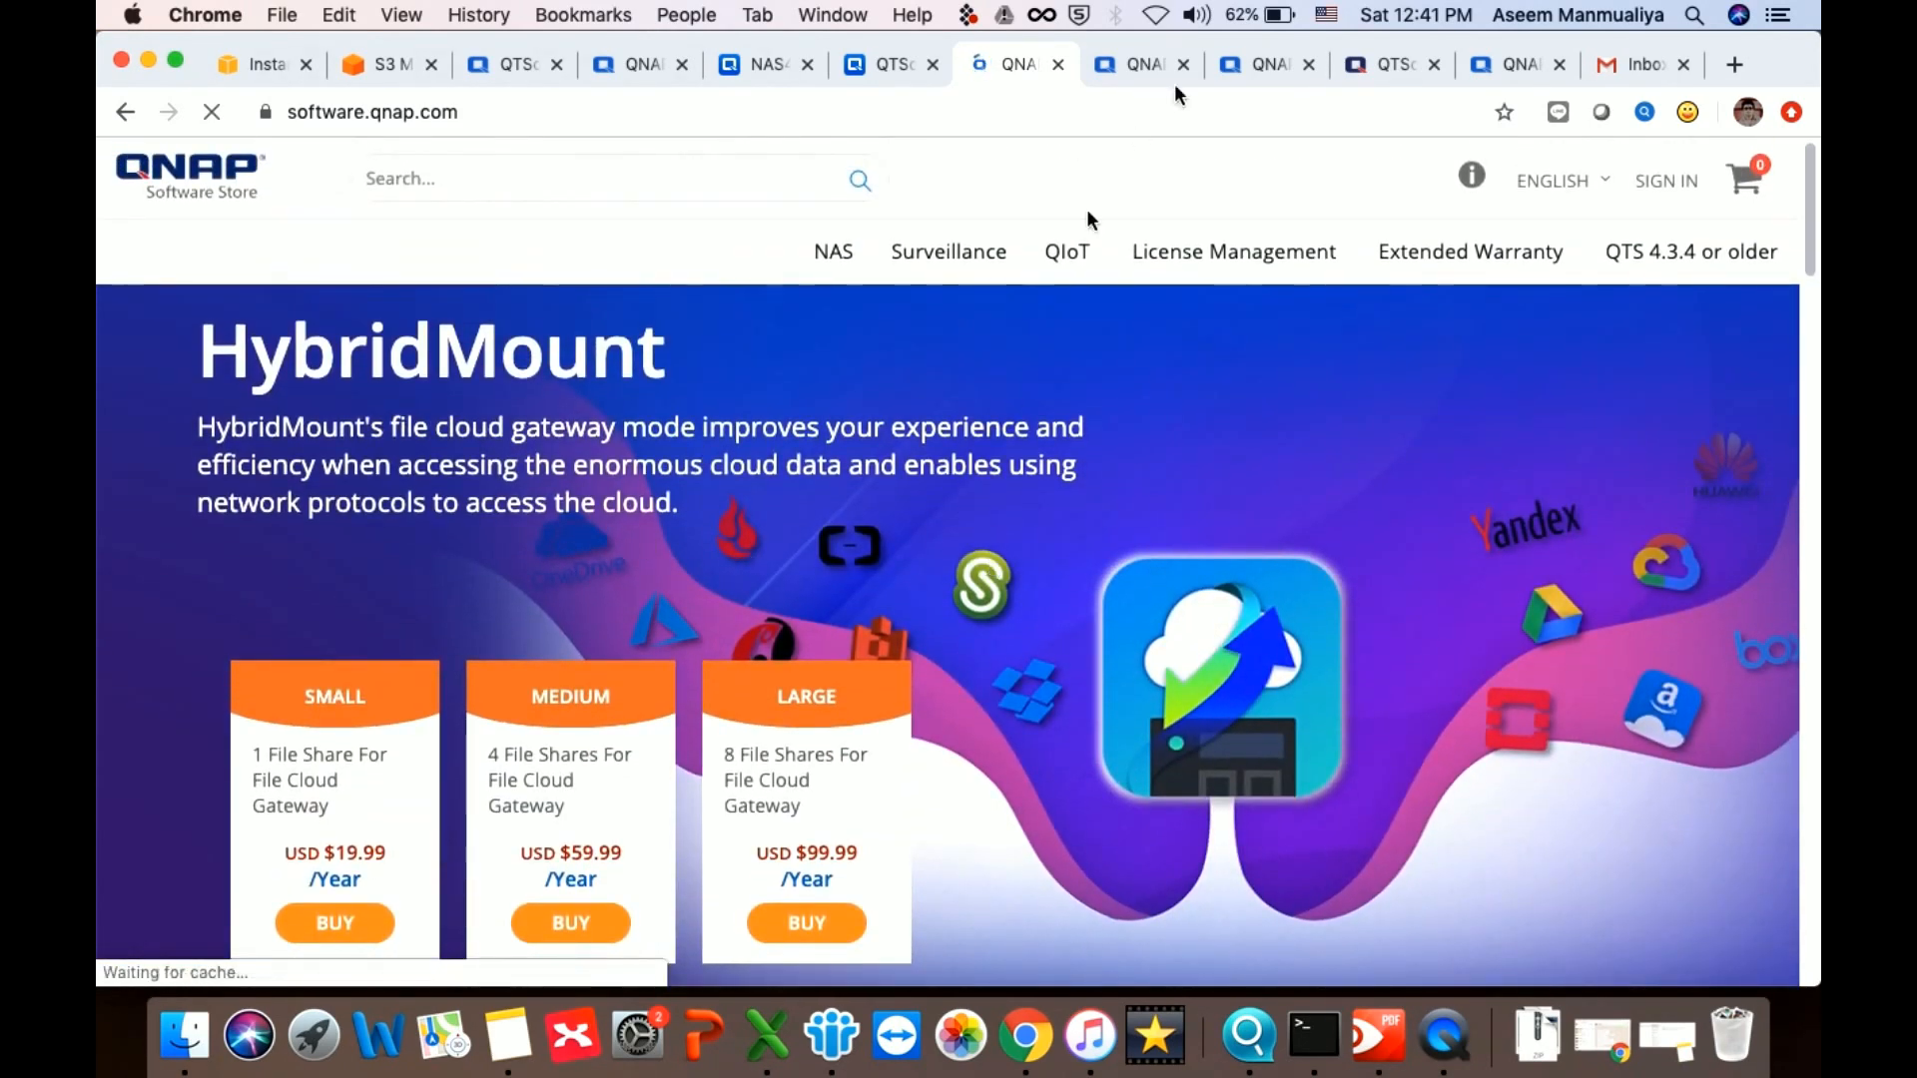
Open the Cloud NAS category in the staging Software Store
click(1128, 62)
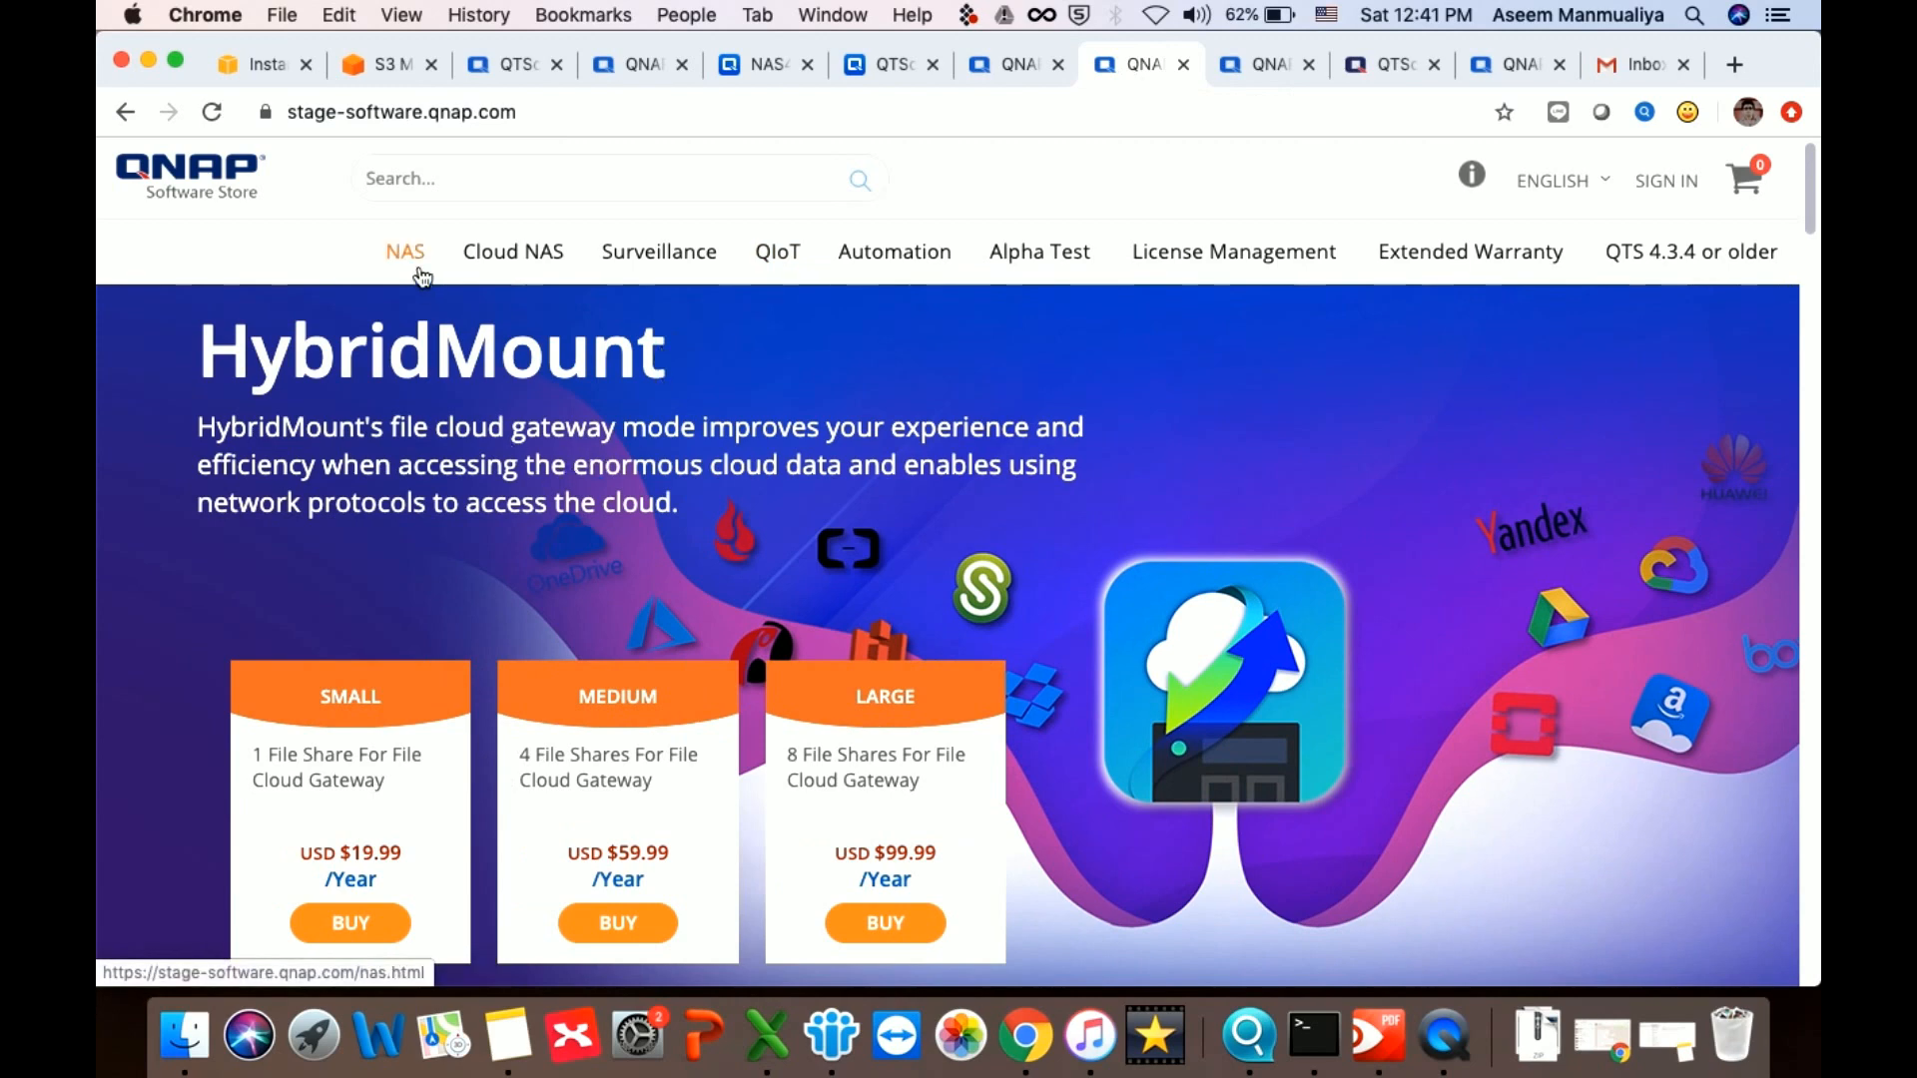
scroll(681, 524, down, 3)
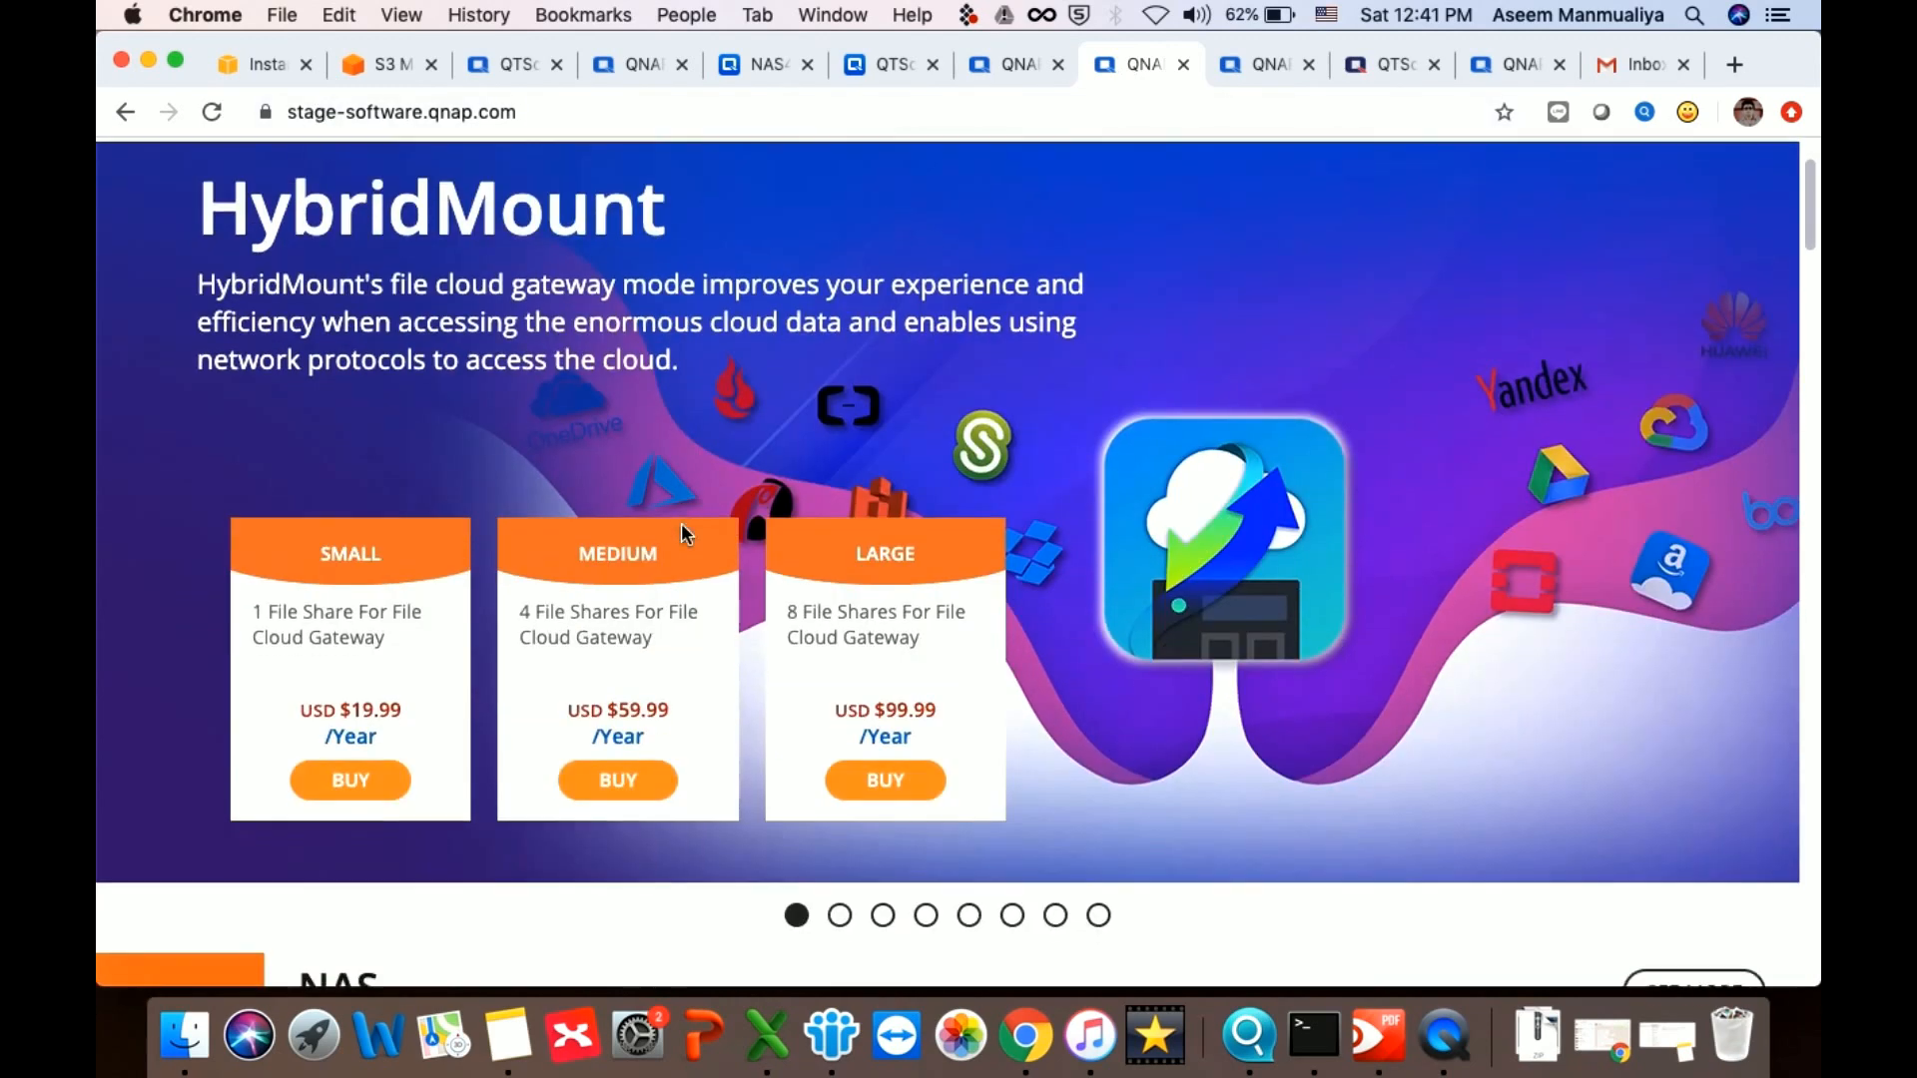
scroll(681, 523, up, 3)
click(528, 248)
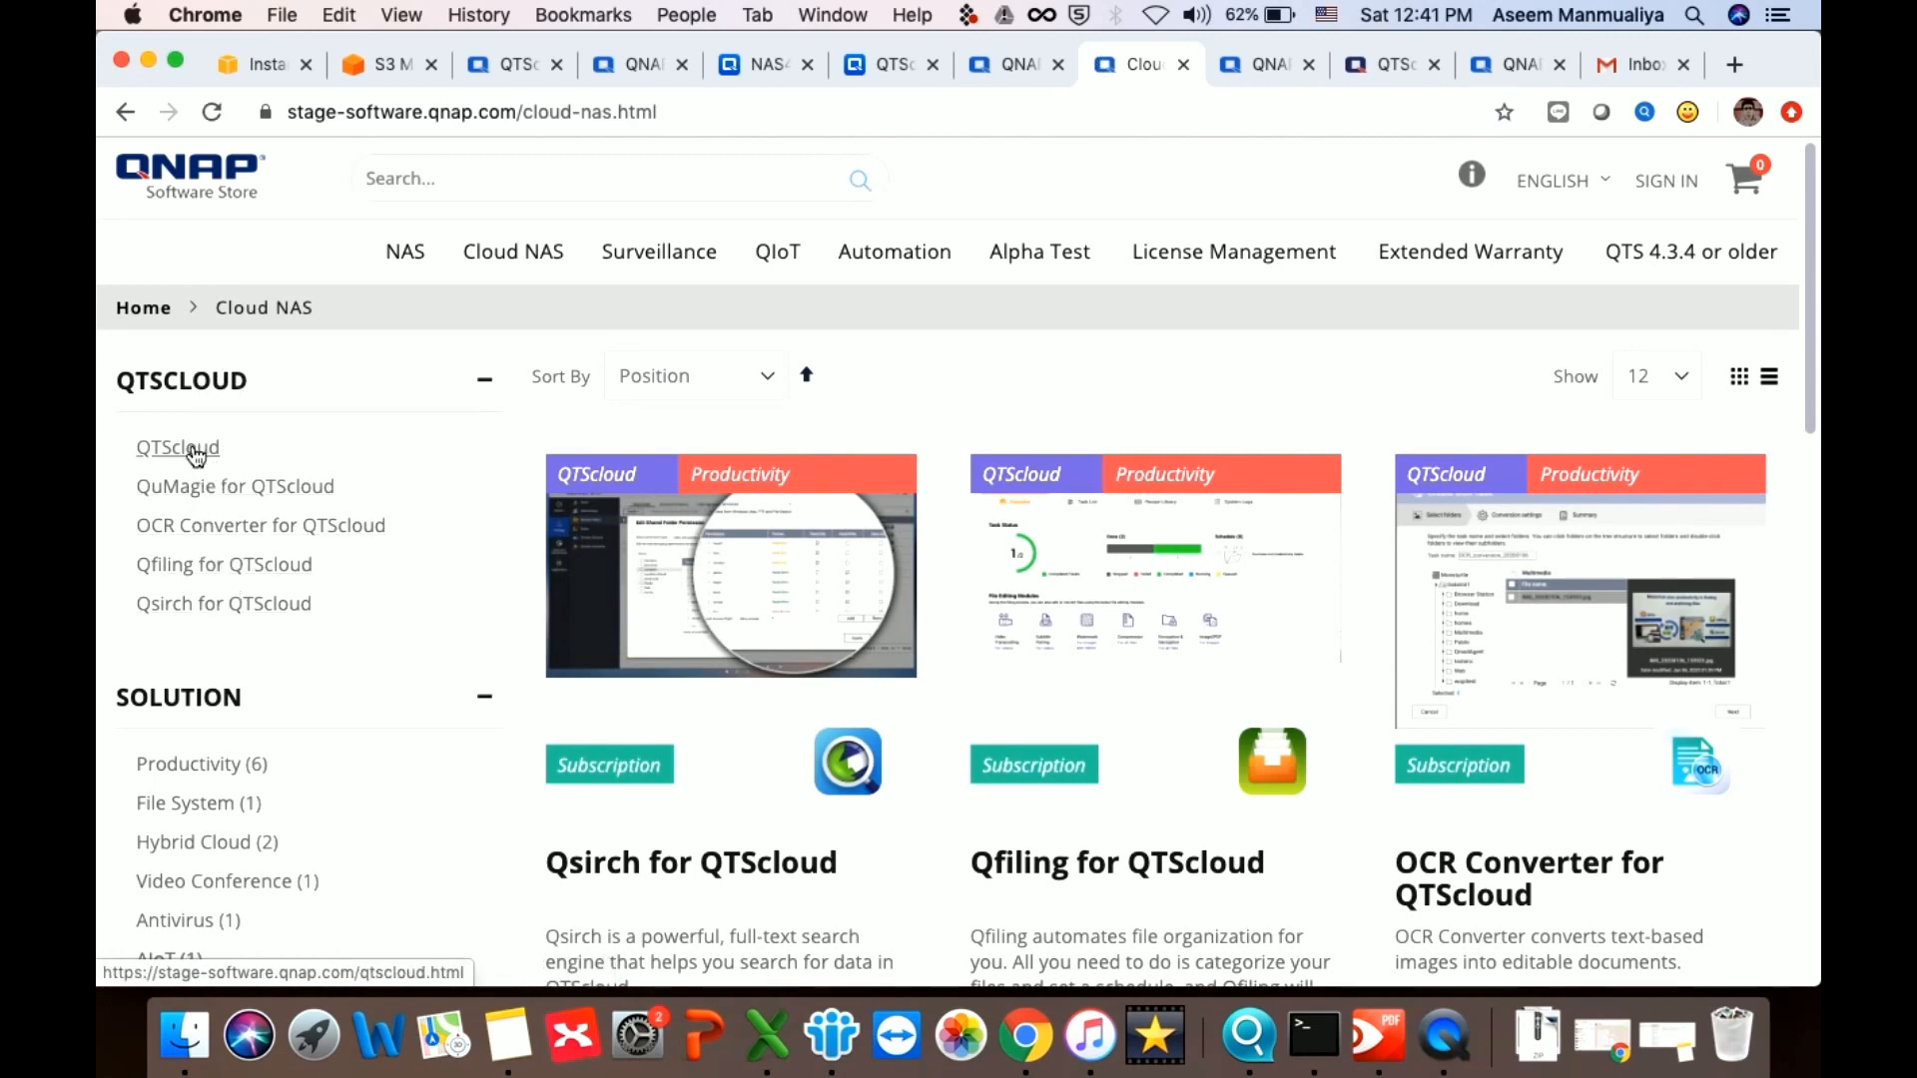
Open QTScloud and scroll to its yearly plans (USD $70.00–$1,000.00) and Add to Cart bar
scroll(856, 671, down, 10)
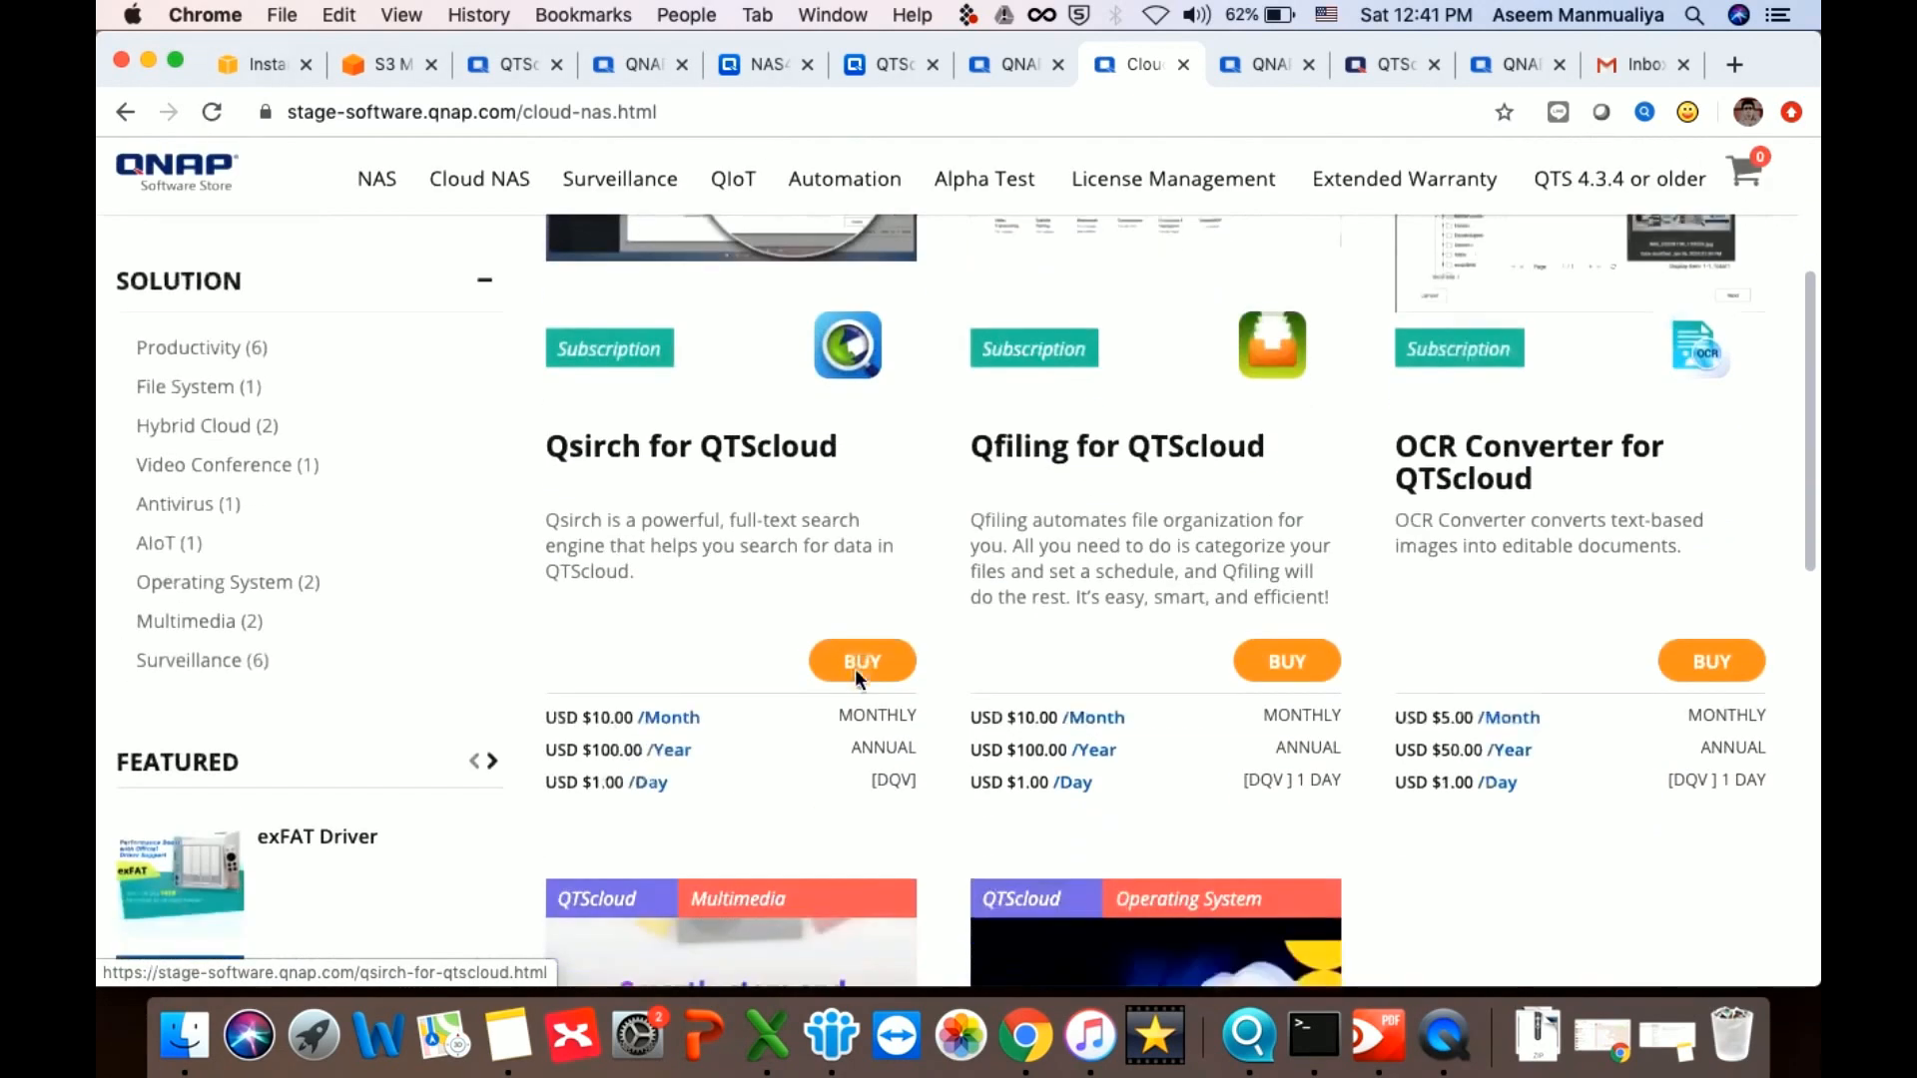
scroll(857, 674, down, 5)
click(1043, 717)
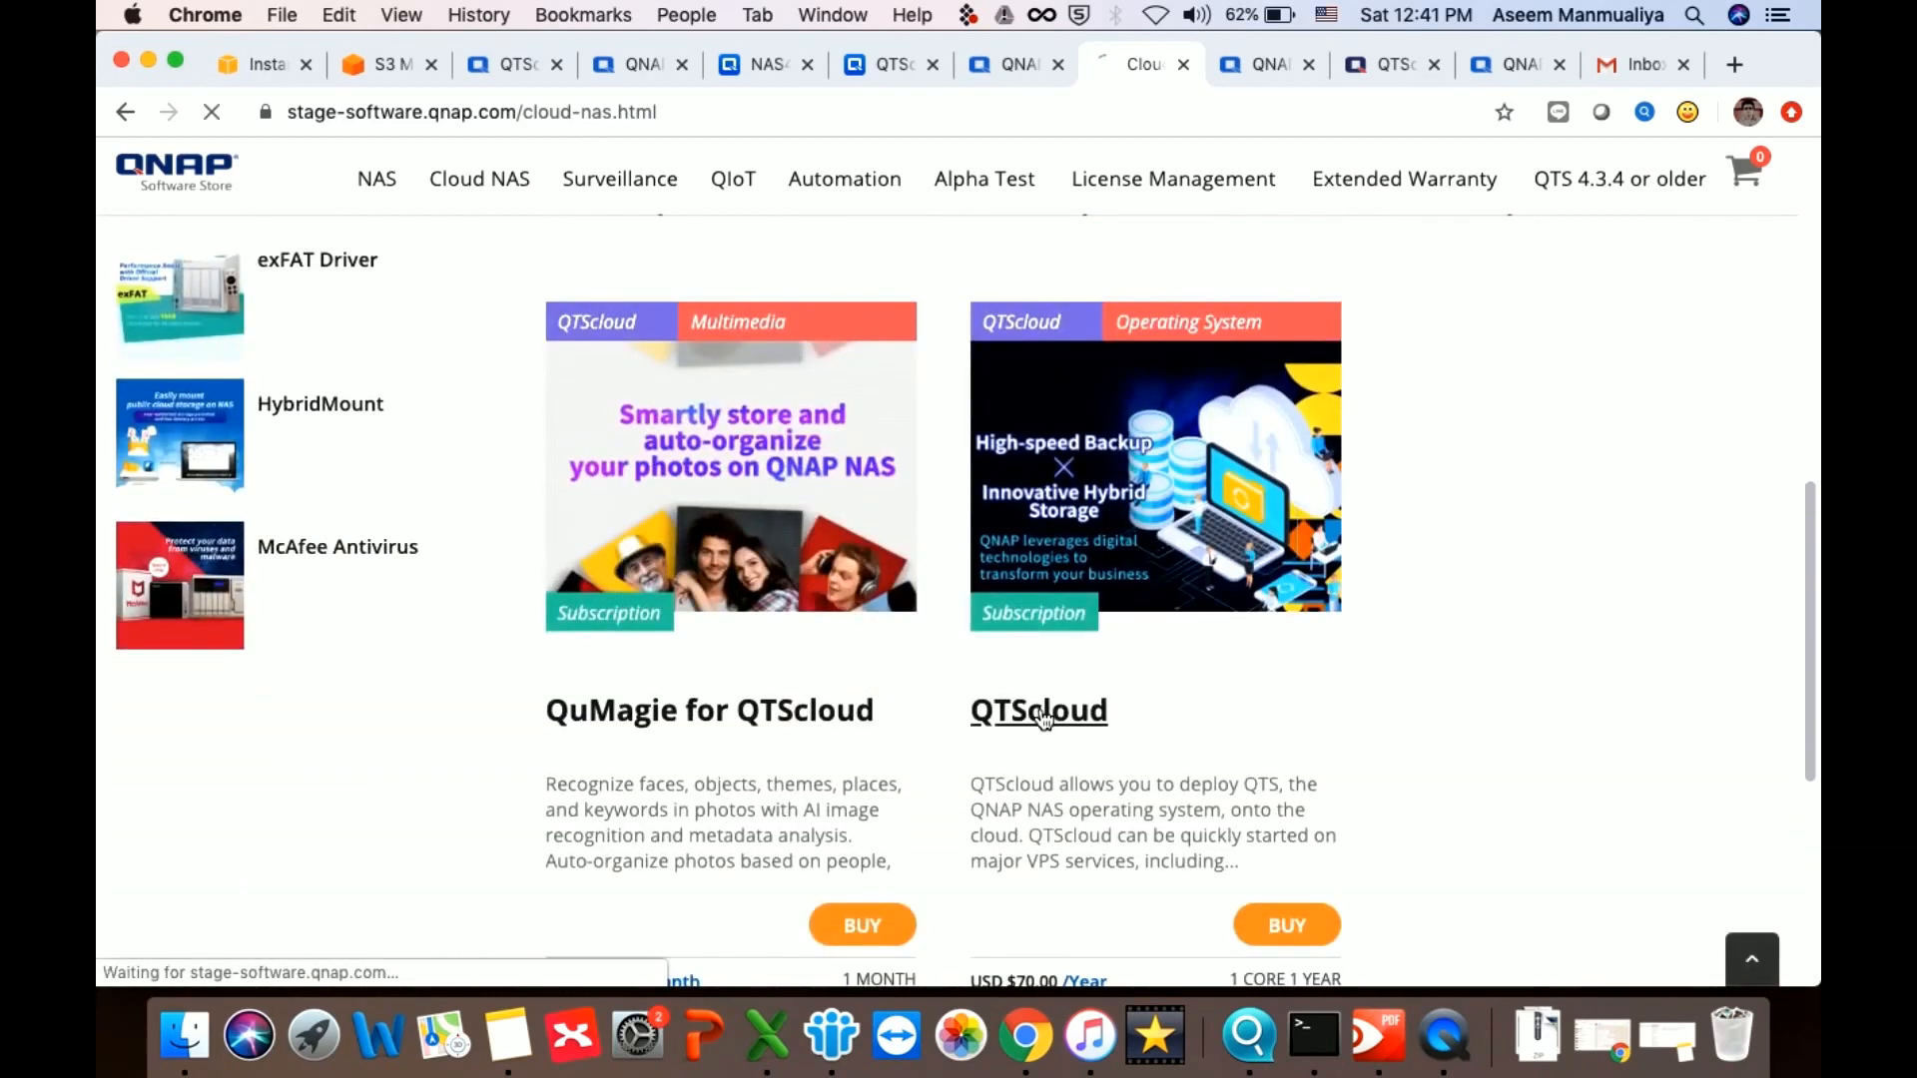
scroll(1523, 727, down, 2)
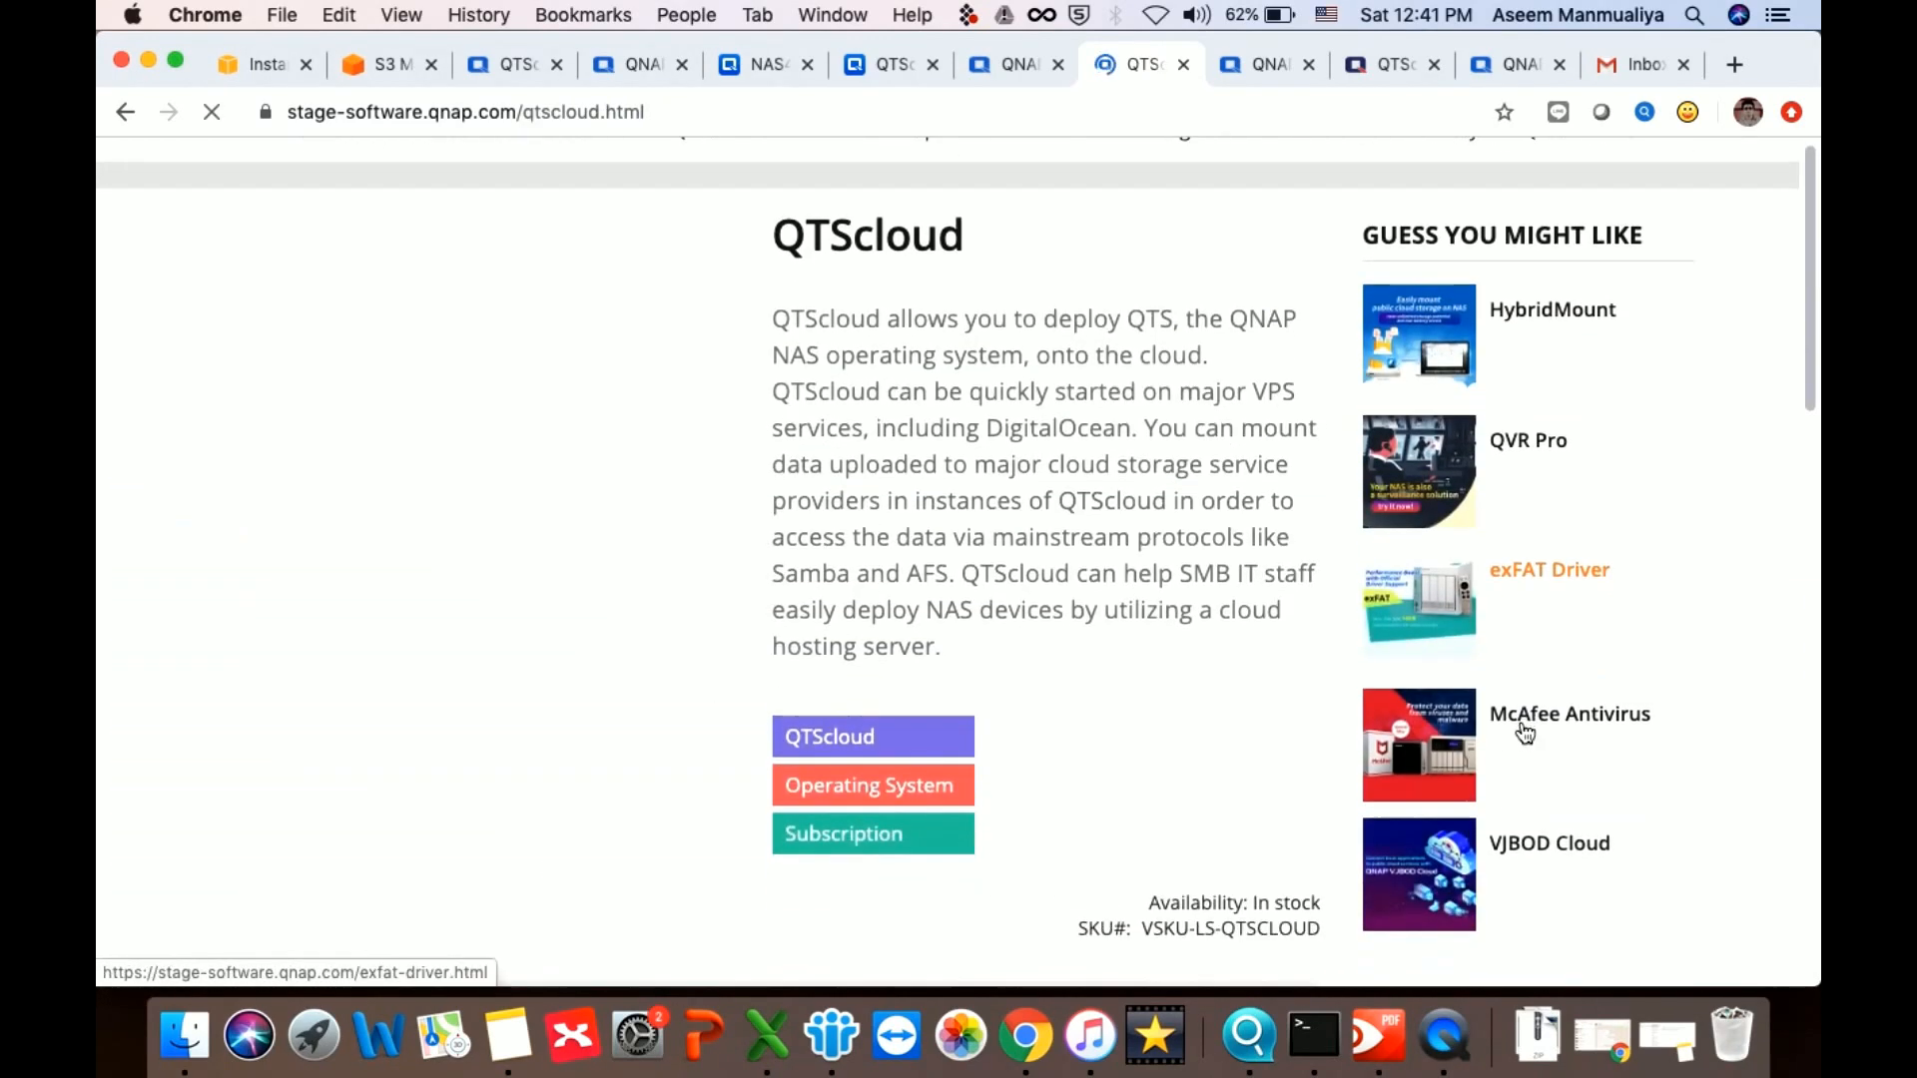
scroll(1064, 667, up, 2)
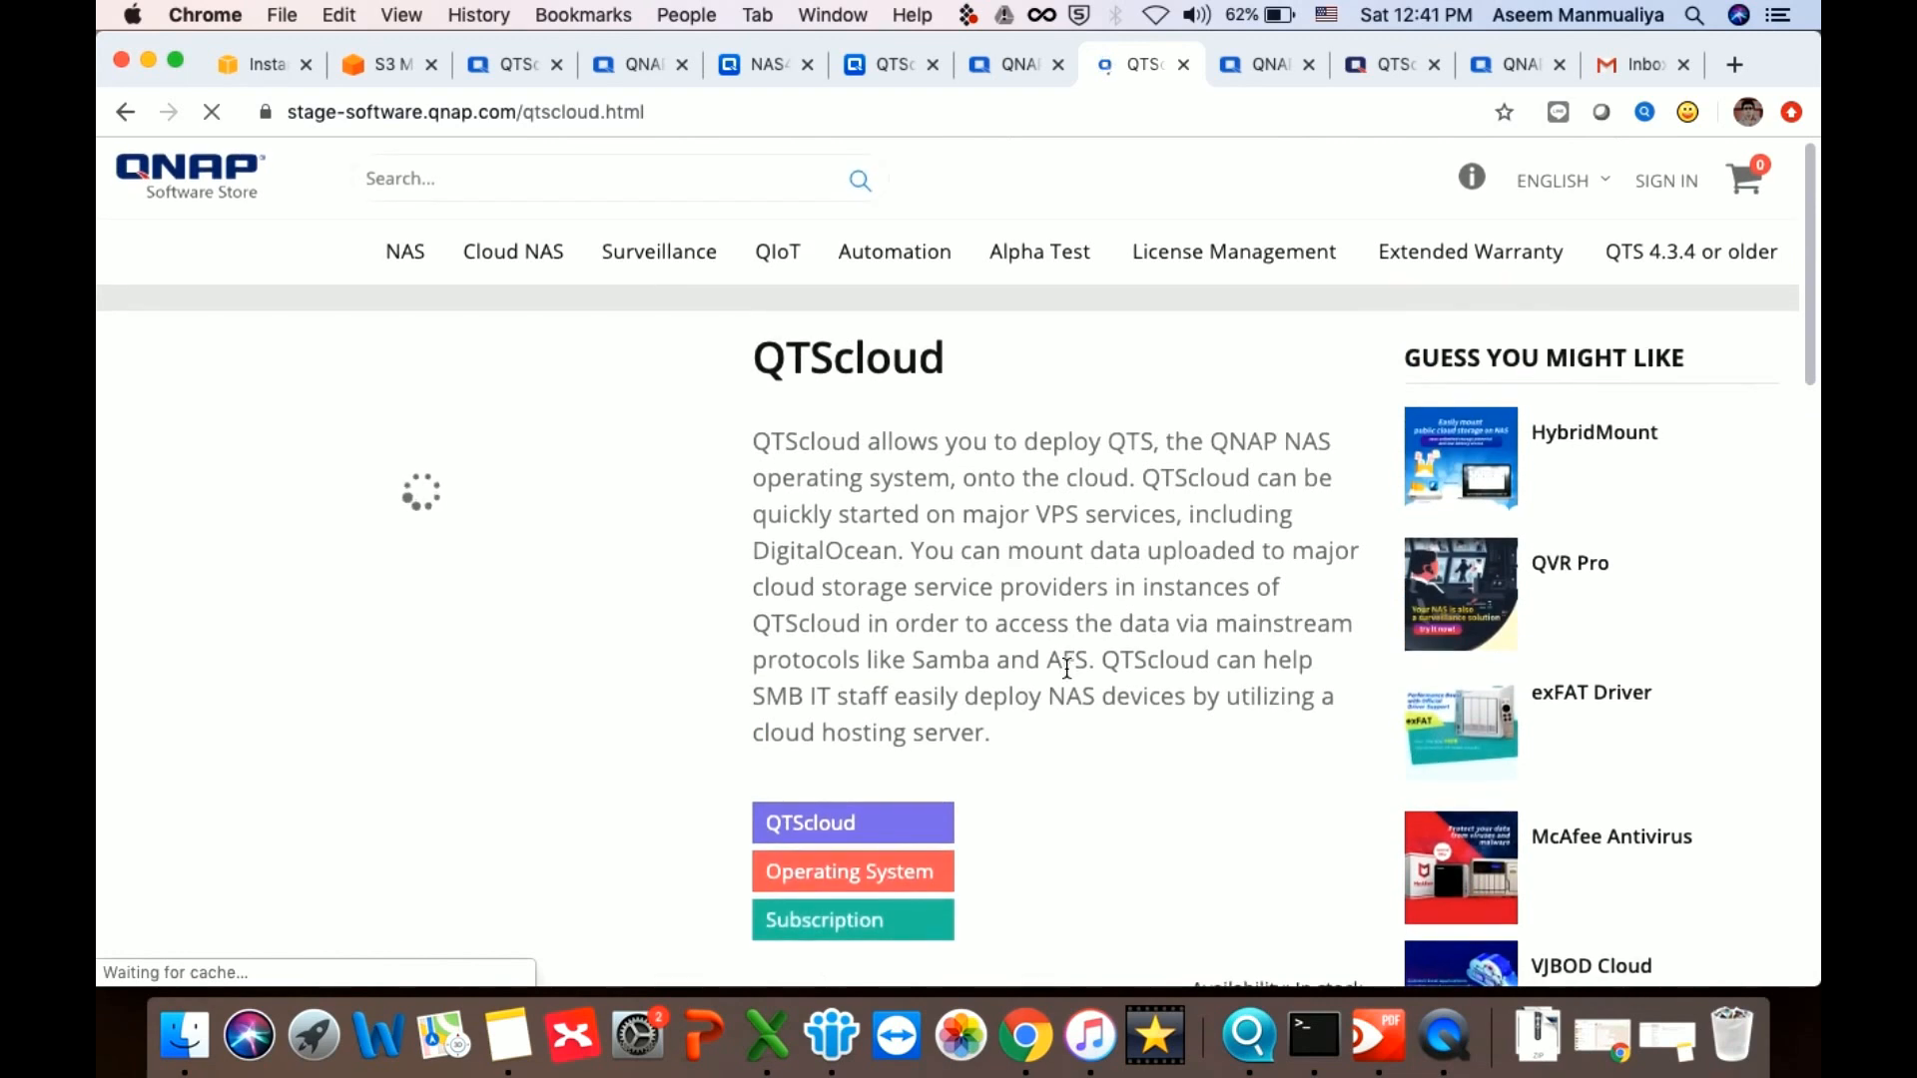
scroll(1066, 669, down, 3)
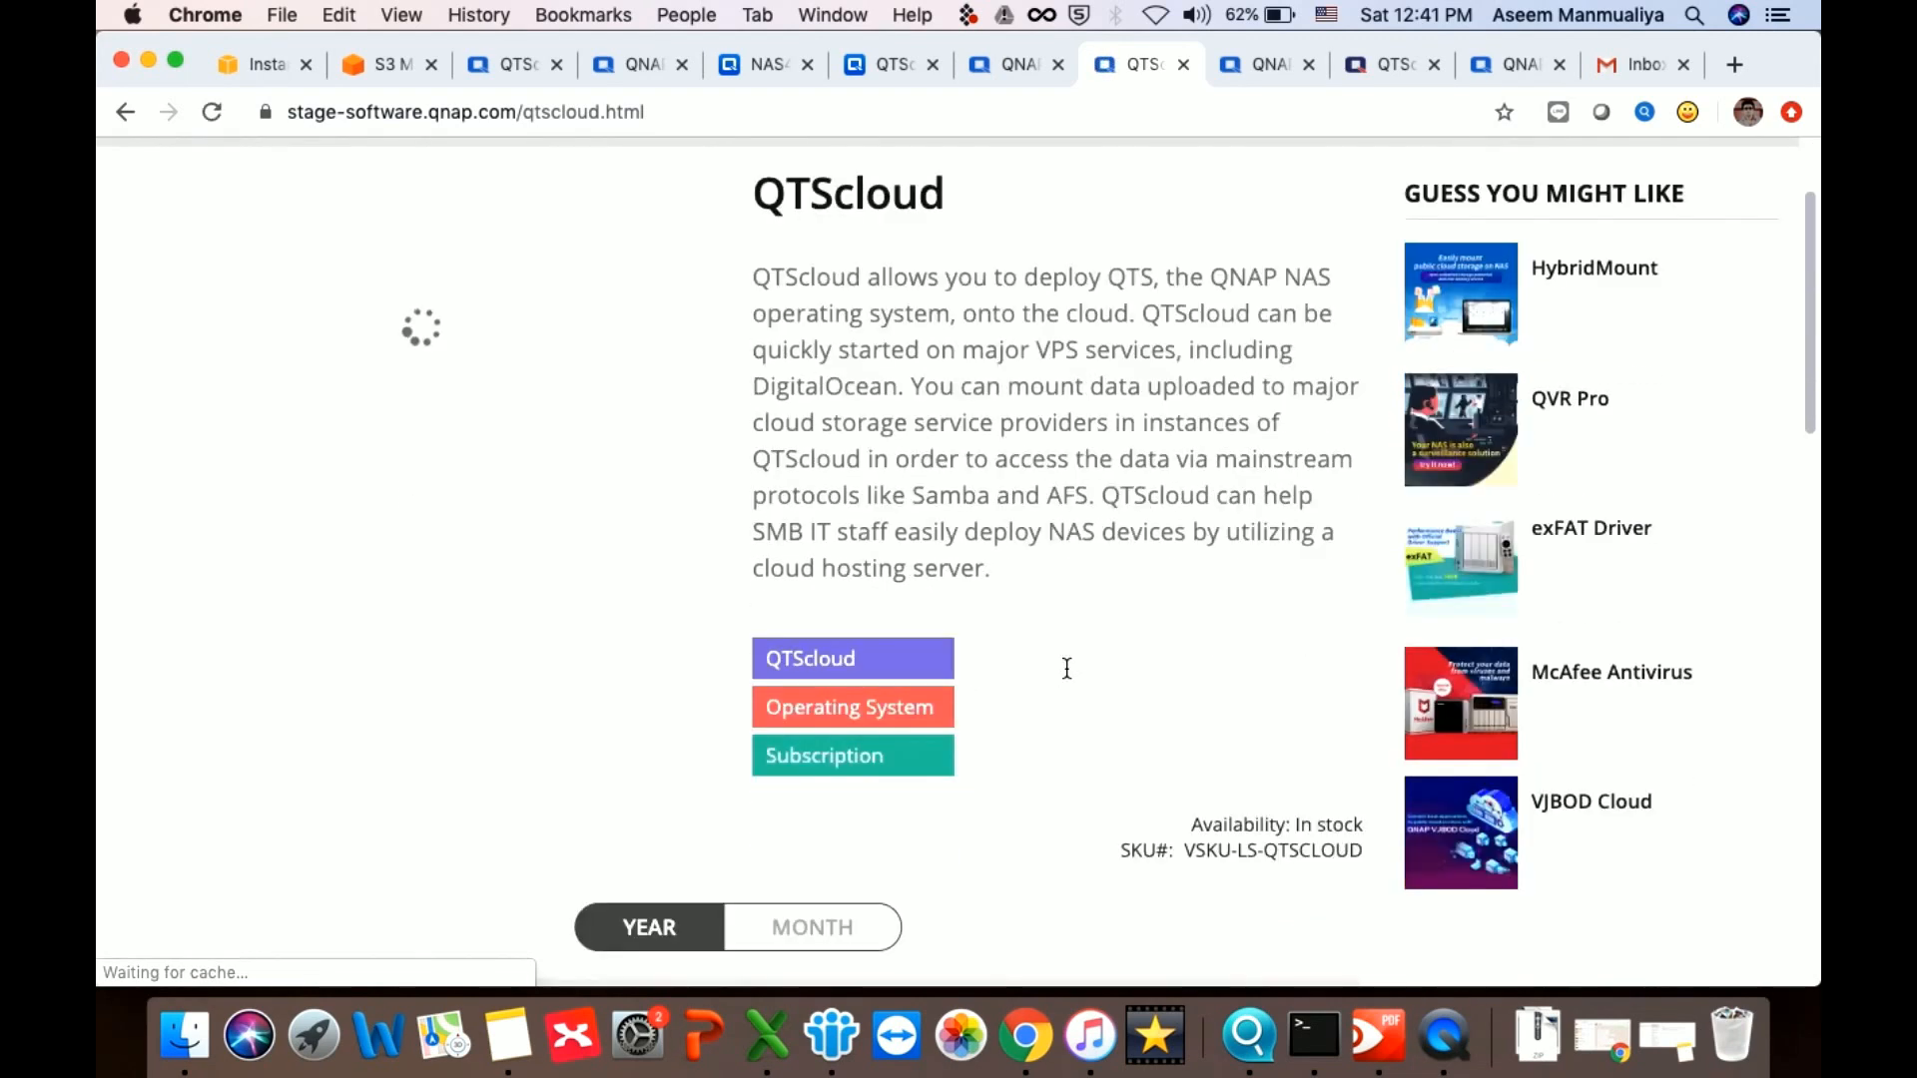
scroll(1066, 669, up, 3)
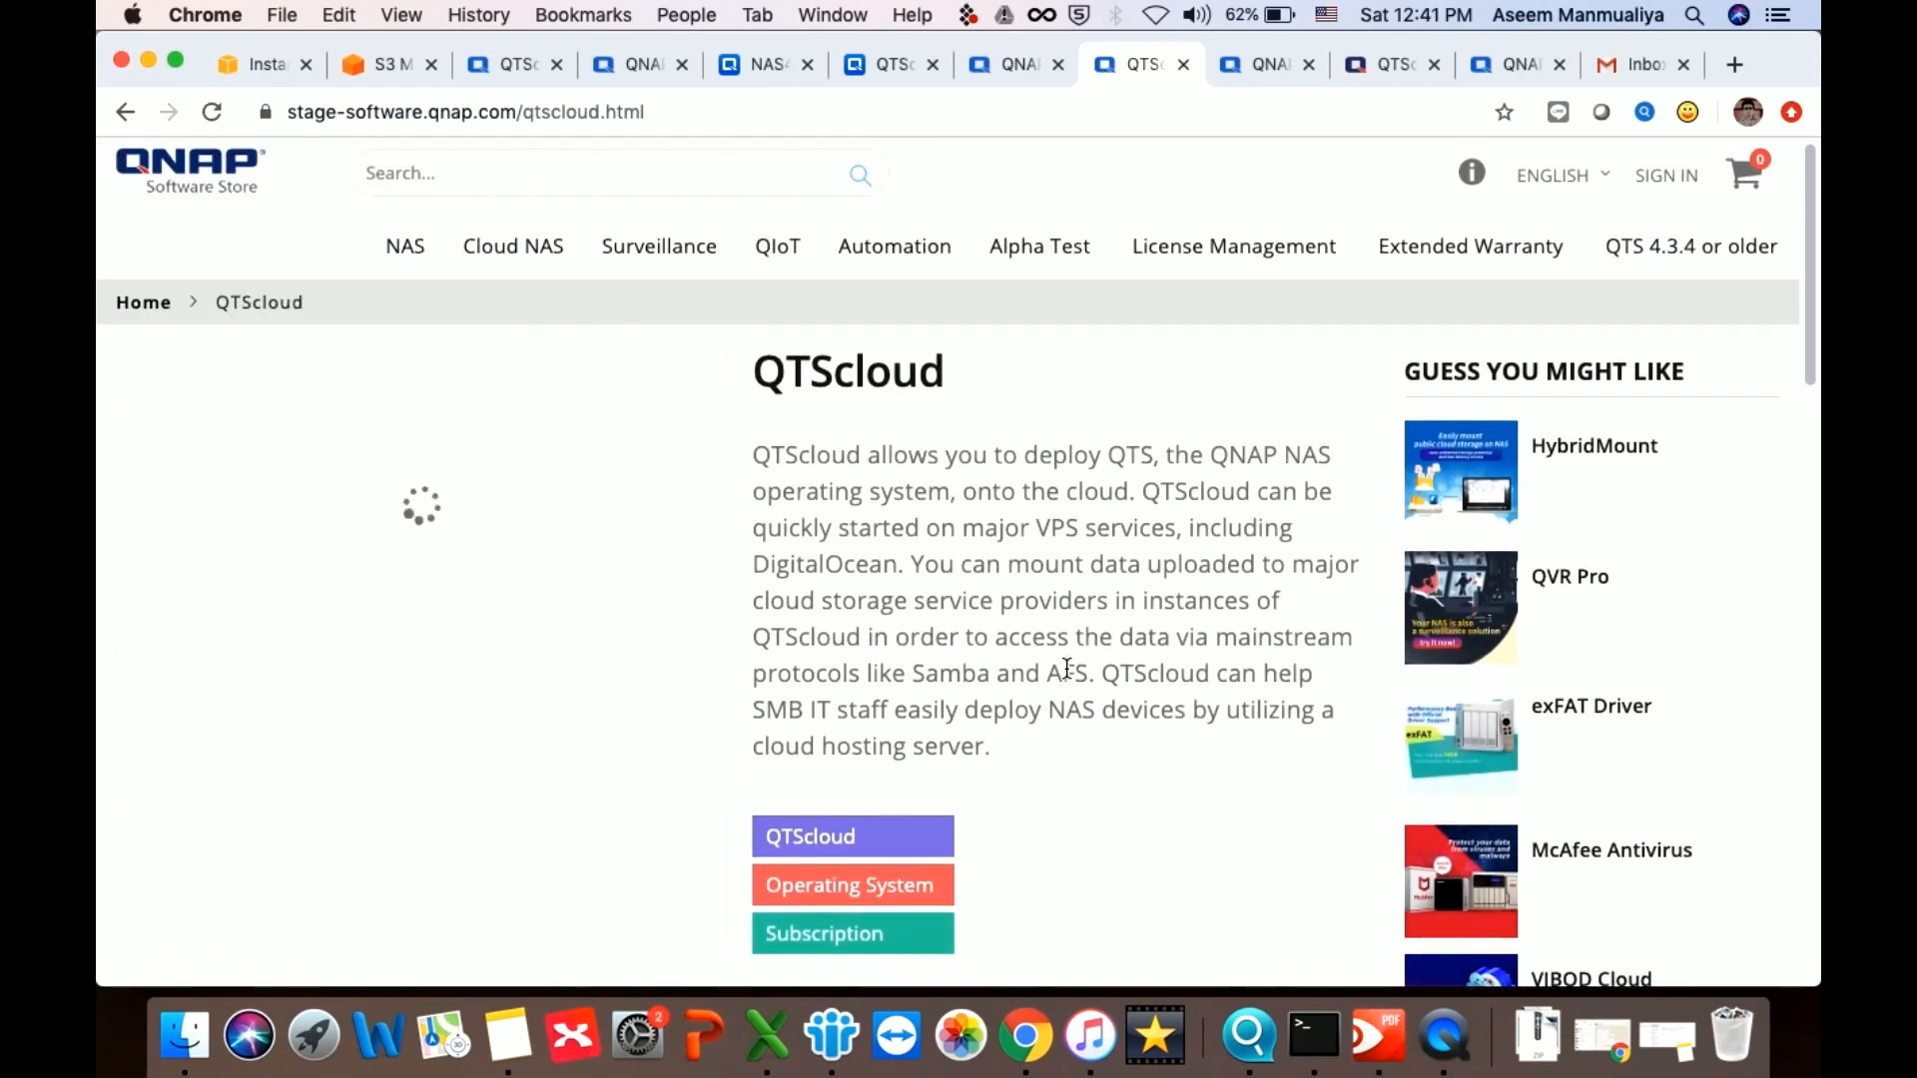
scroll(1064, 667, down, 10)
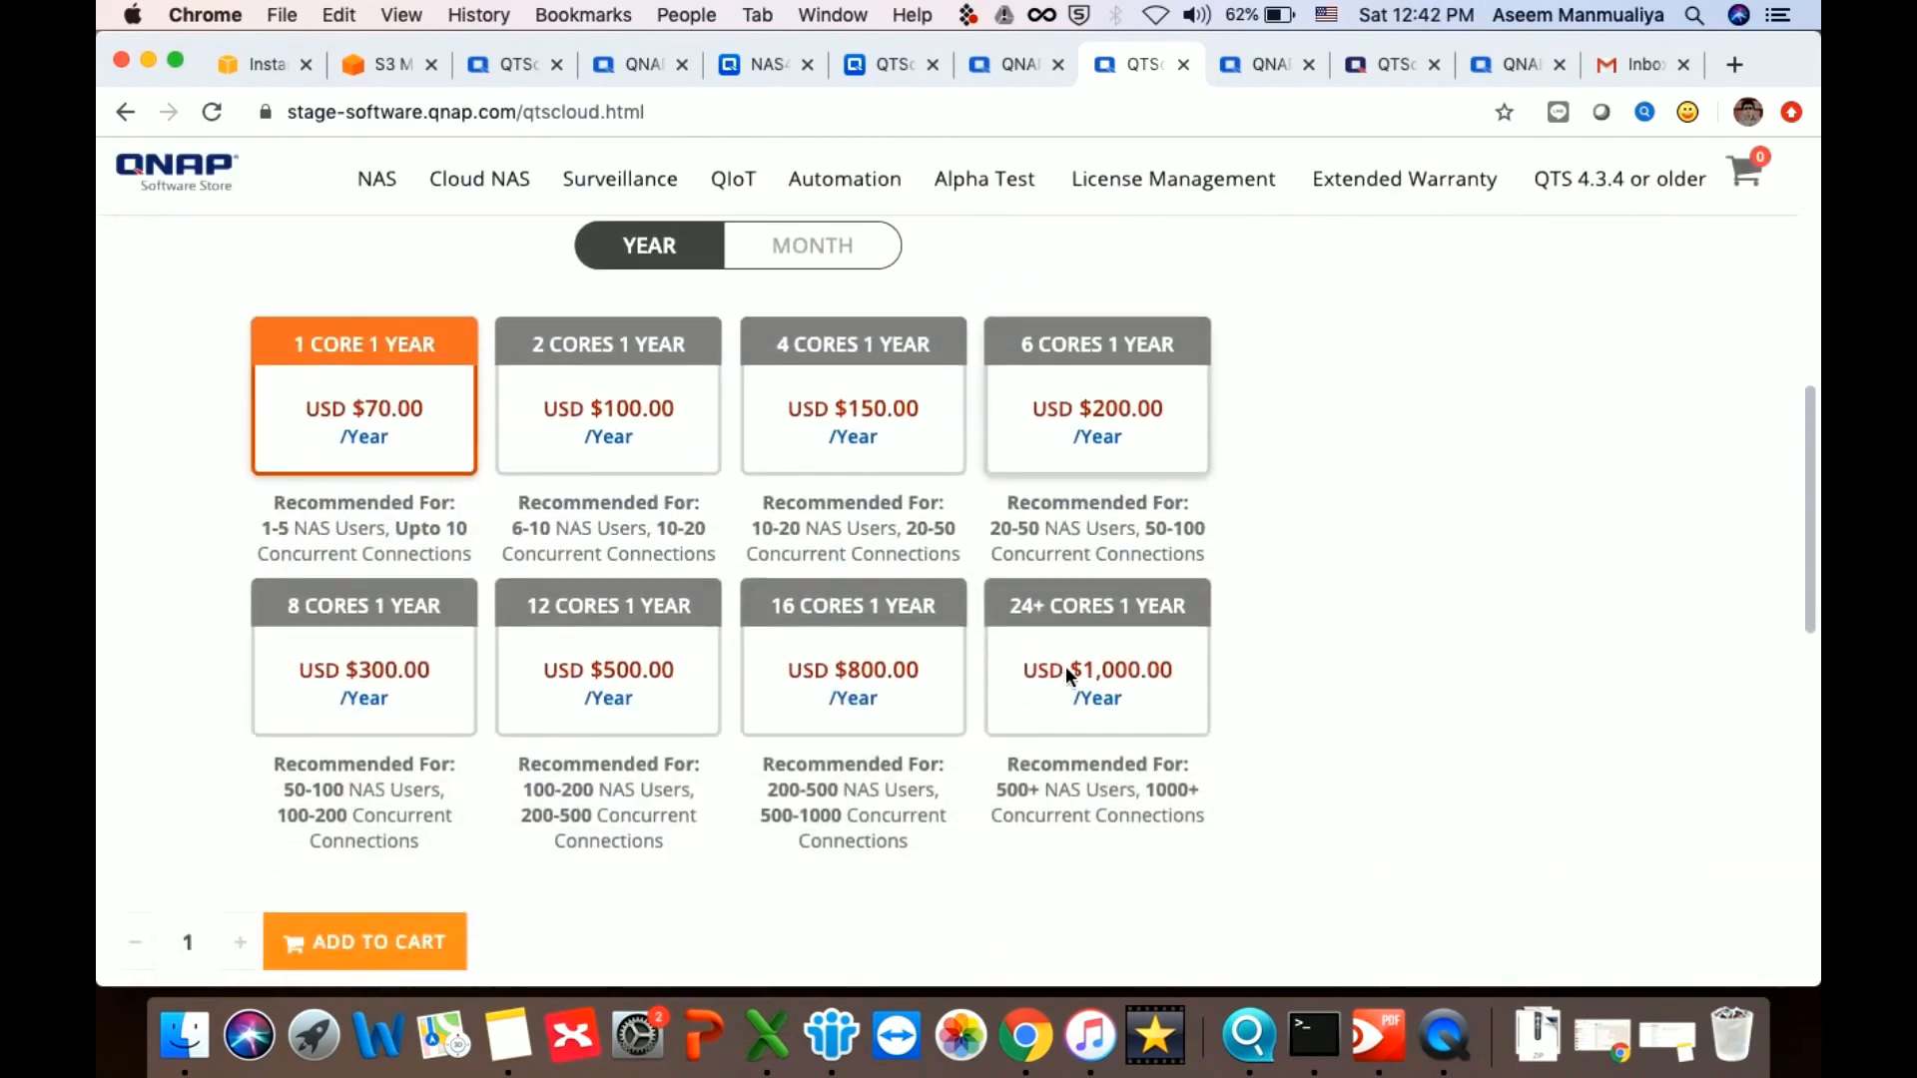
Switch QTScloud pricing to monthly plans, ranging USD $7.00 to $100.00
click(852, 250)
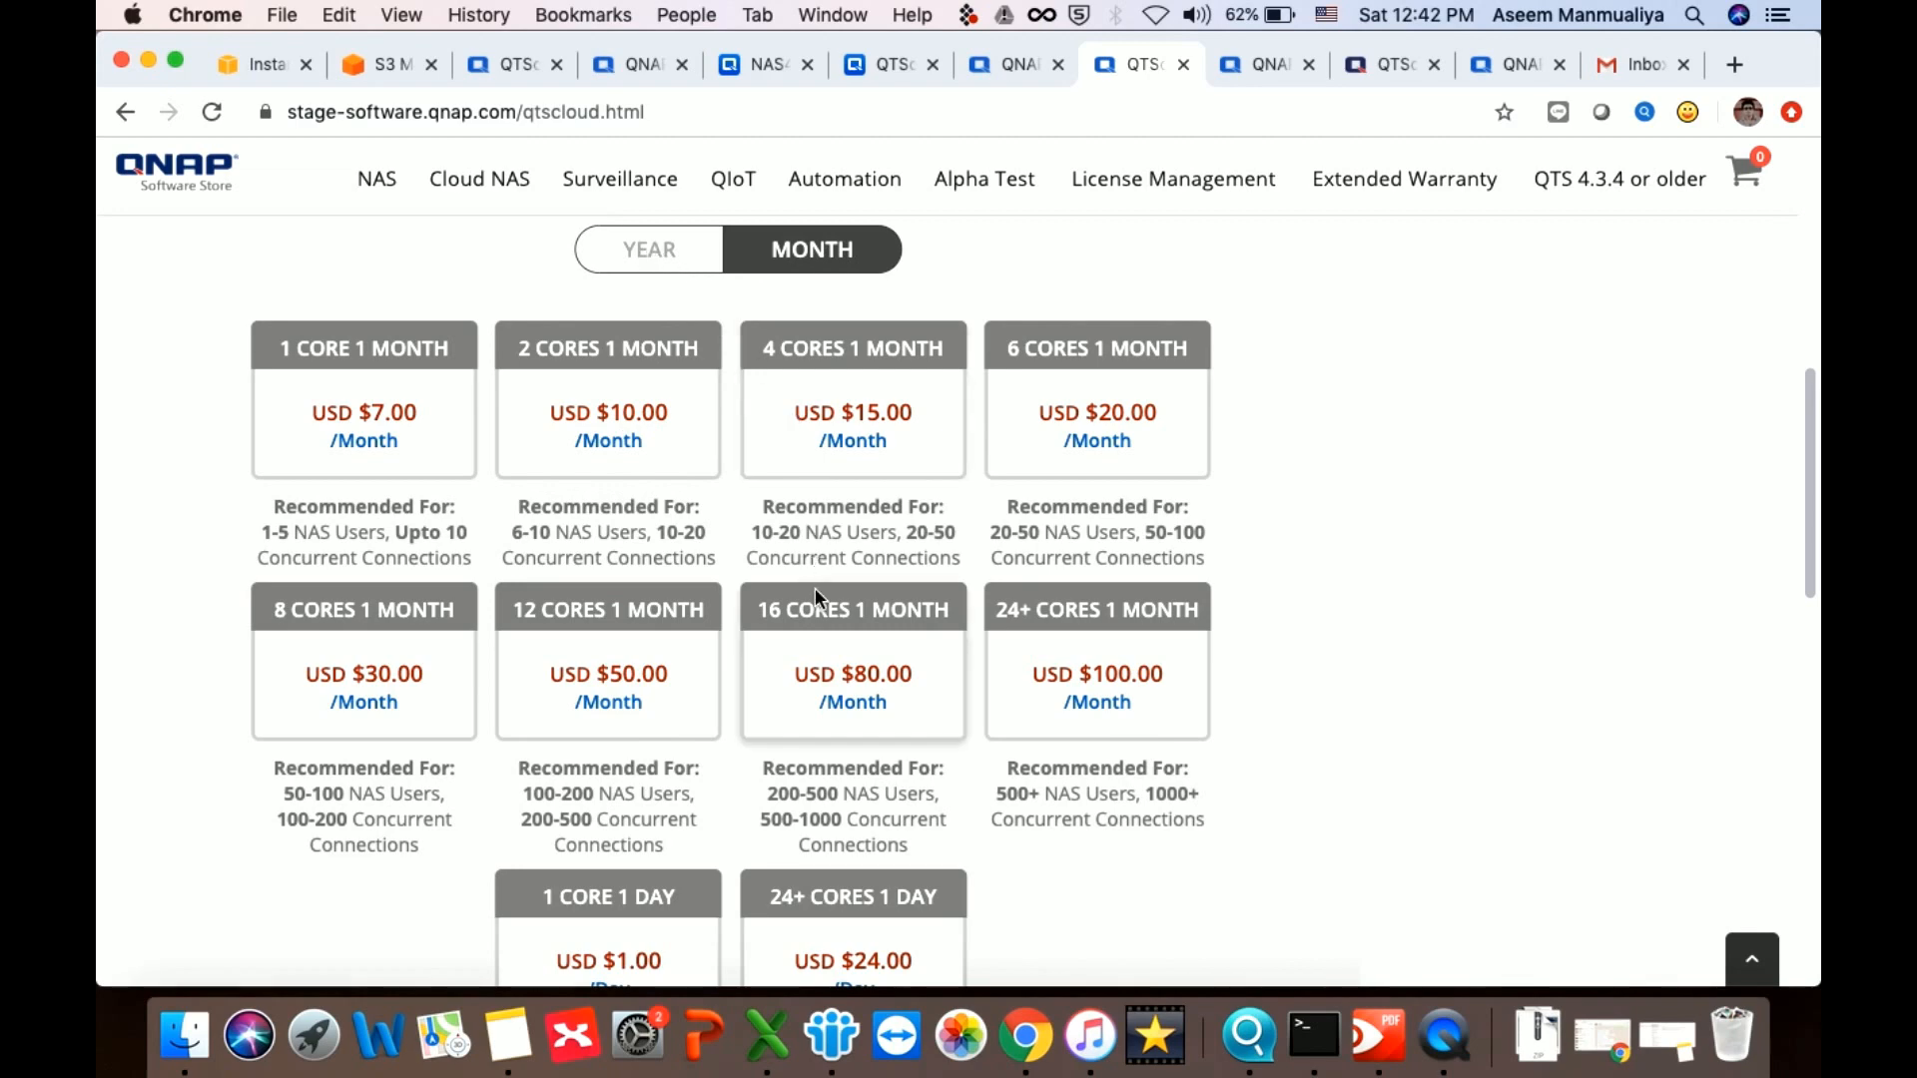
scroll(1017, 855, down, 2)
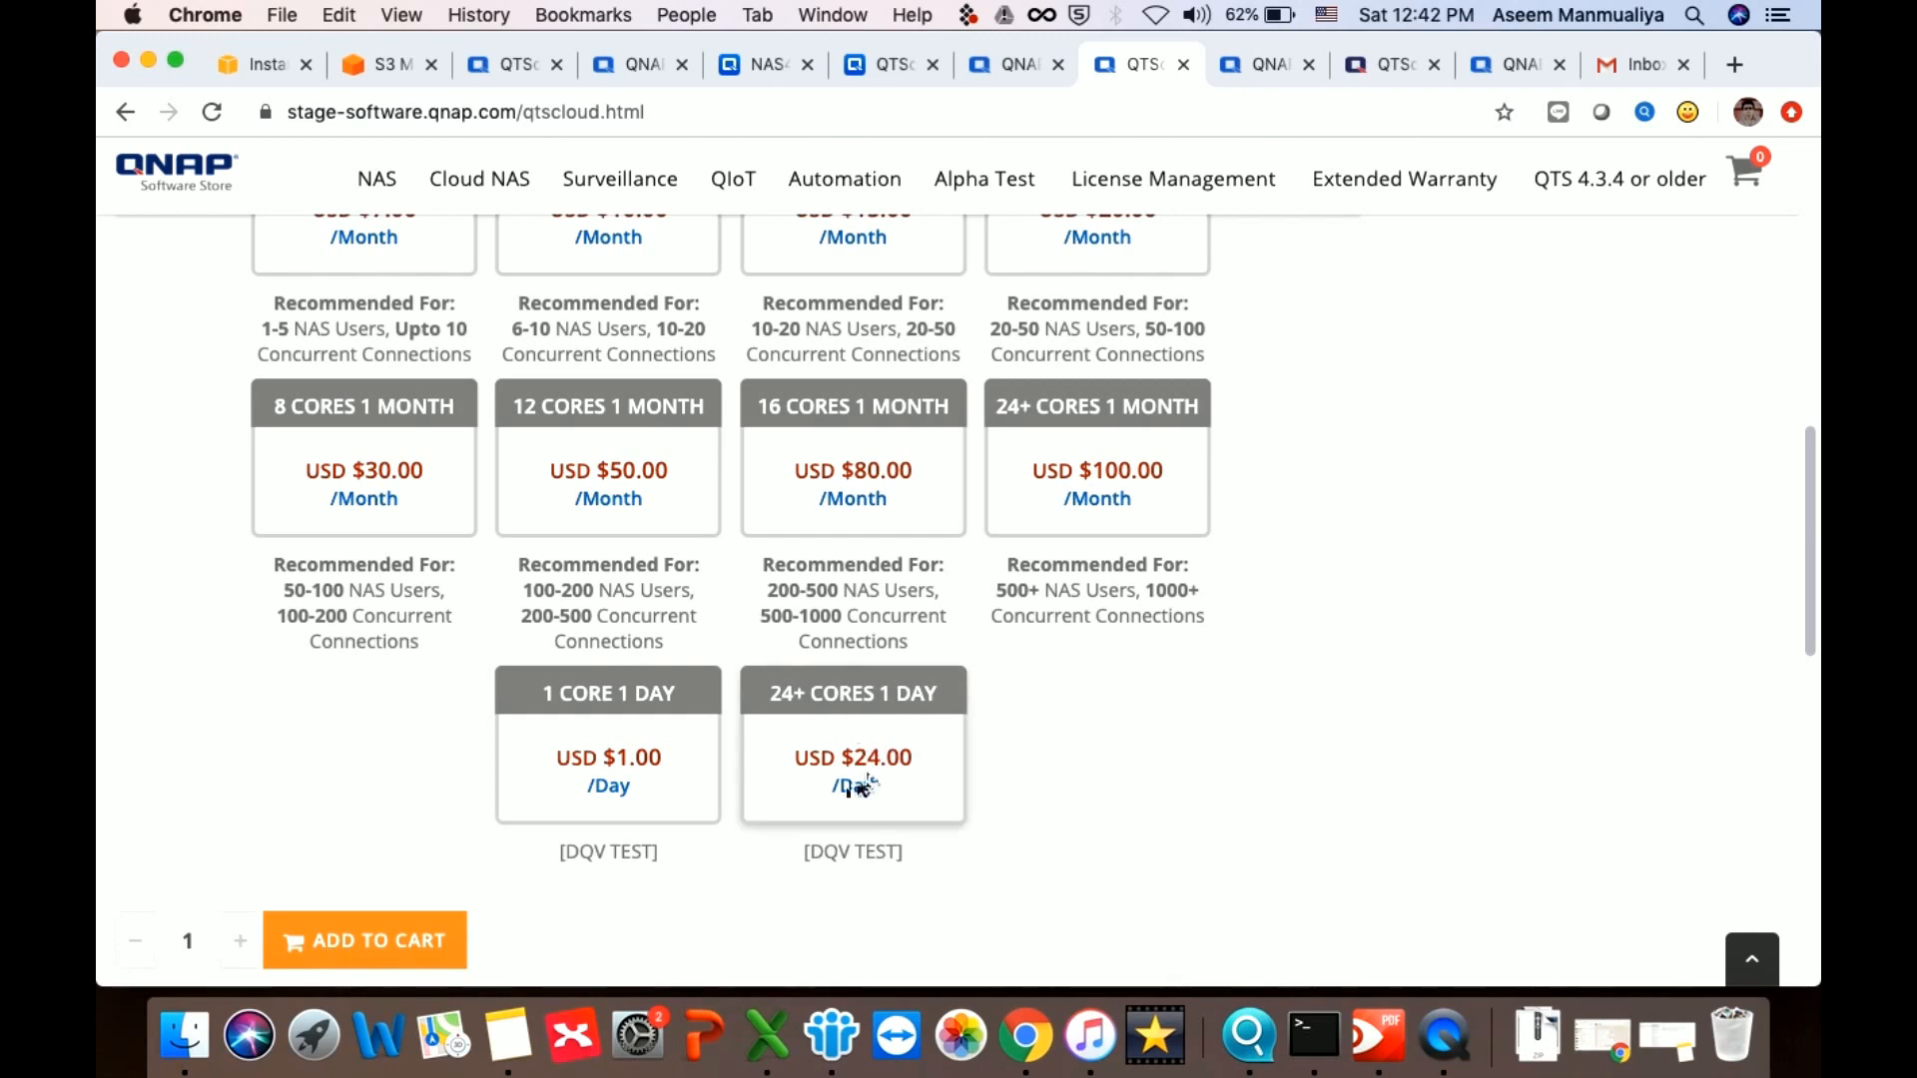
scroll(1075, 817, up, 2)
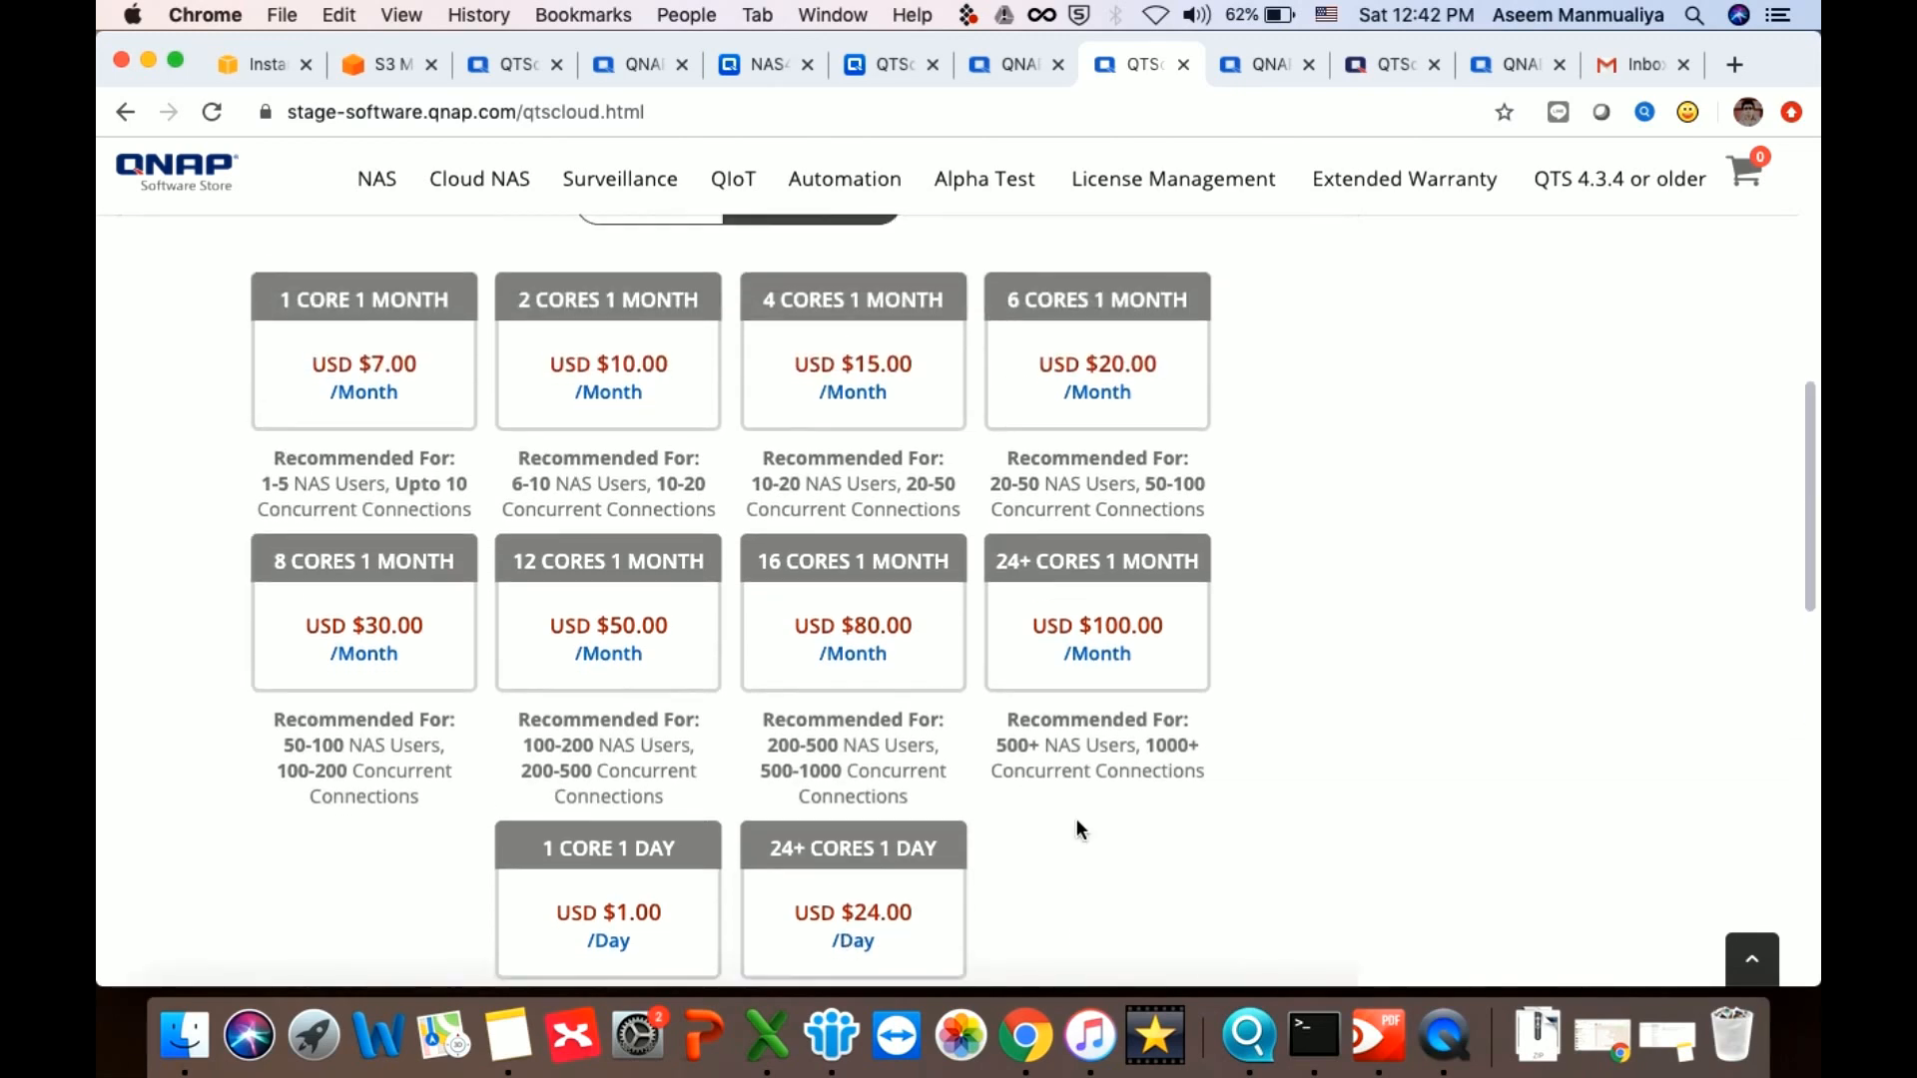
scroll(1076, 817, down, 5)
scroll(1075, 818, down, 8)
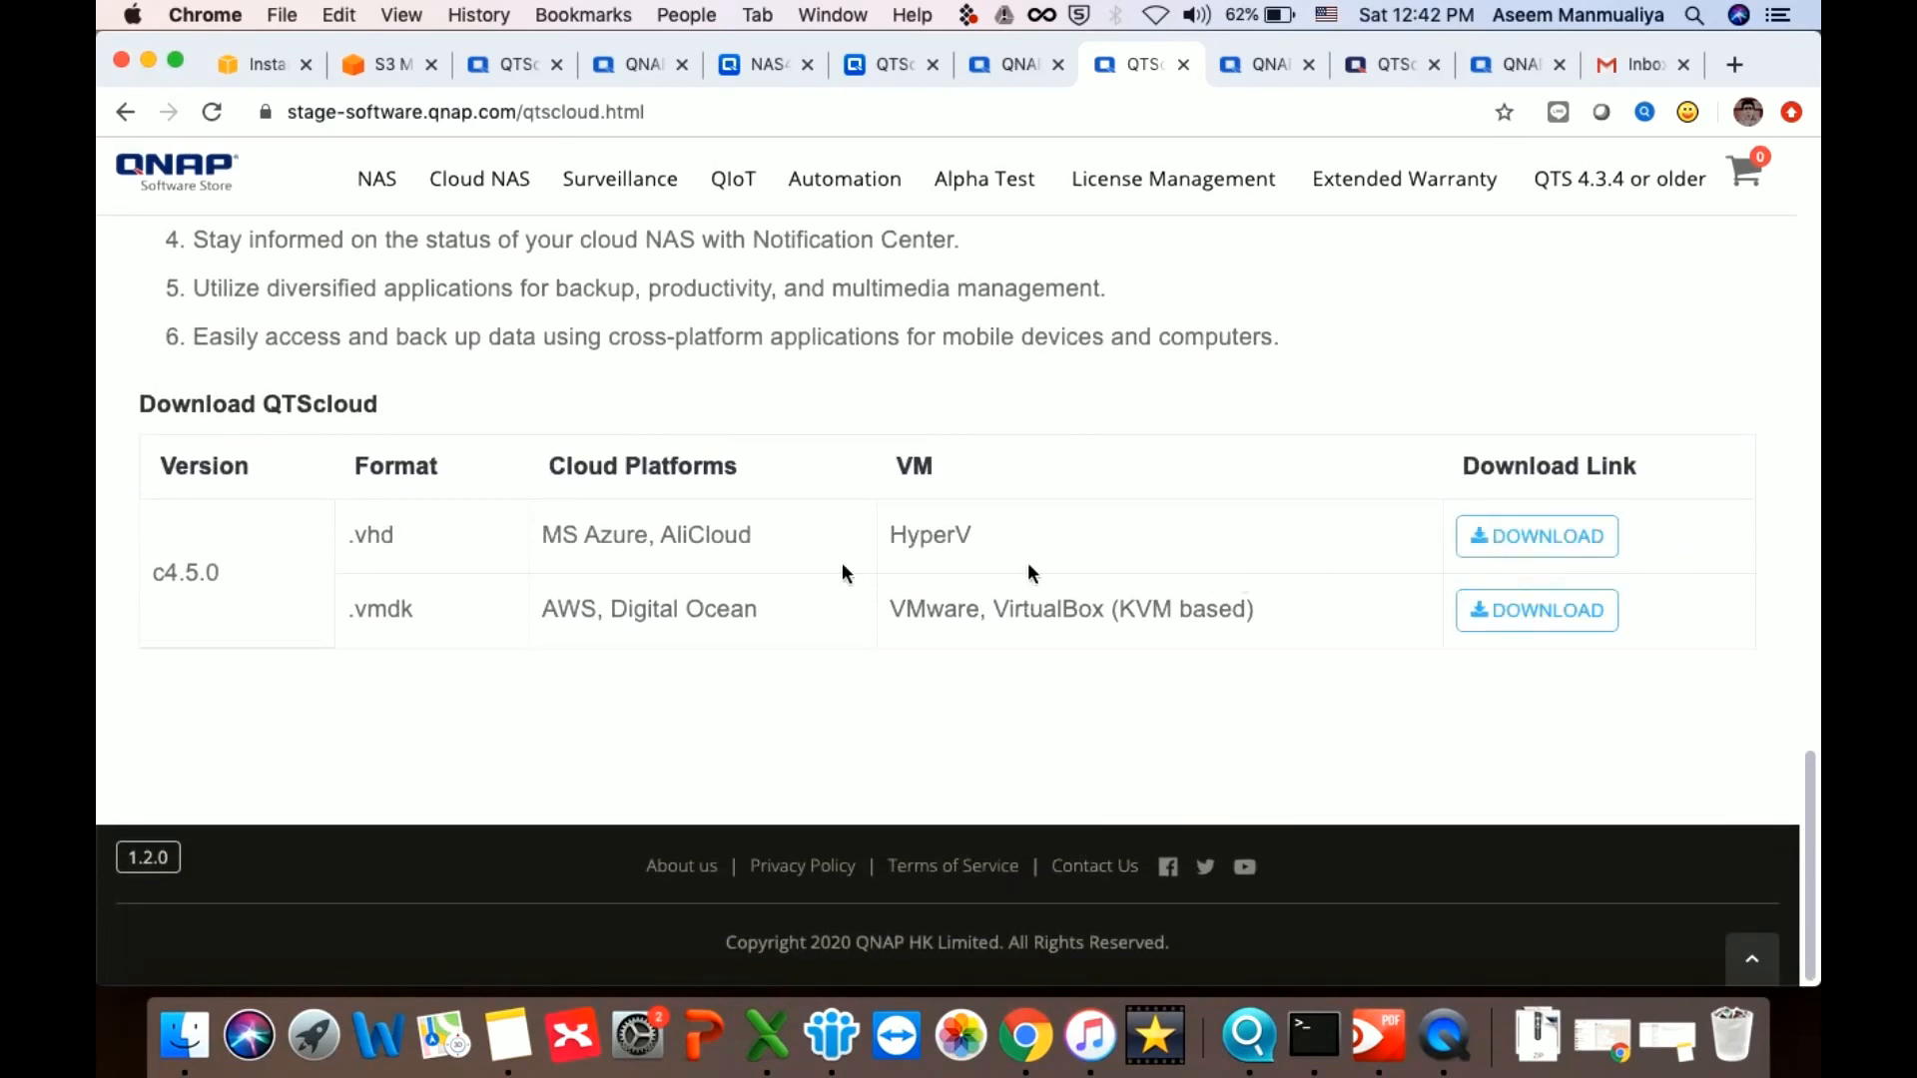
Download the c4.5.0 .vhd QTScloud image for HyperV and return to the page top
double_click(376, 540)
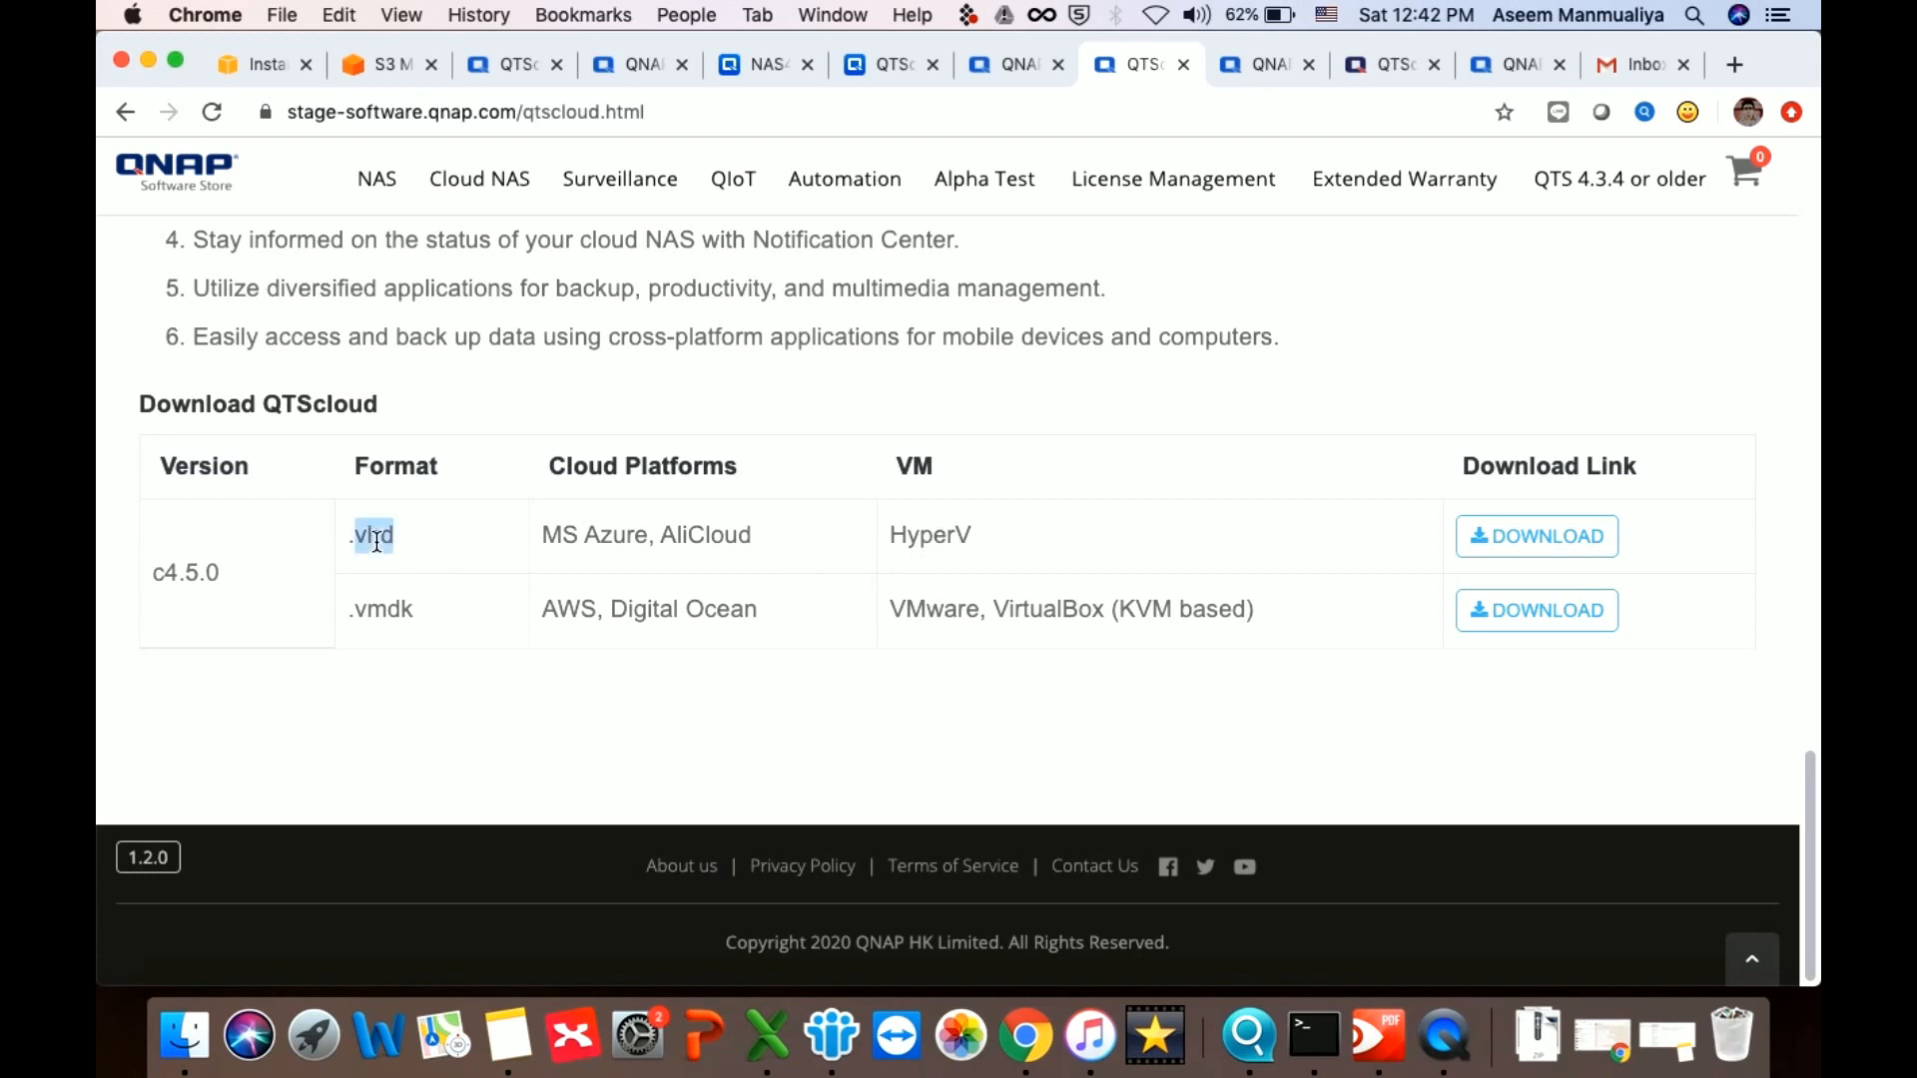
double_click(943, 608)
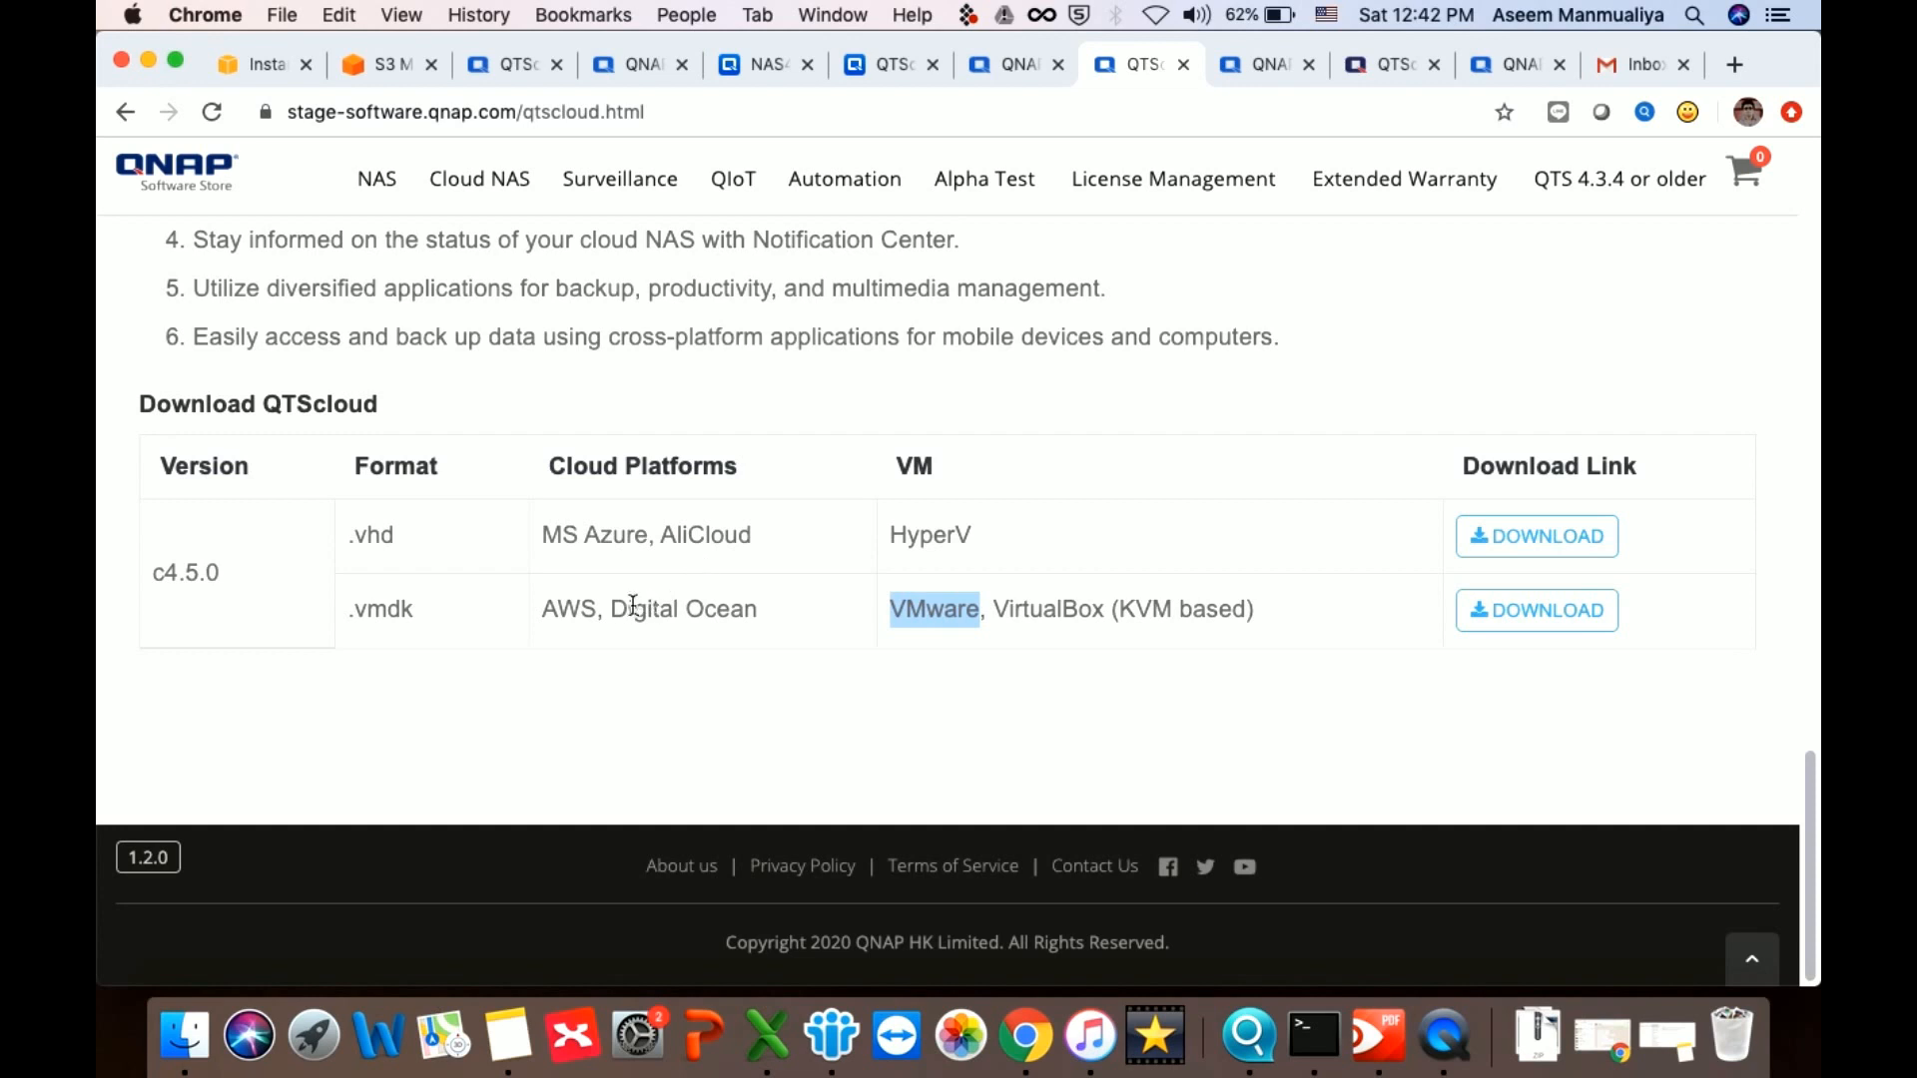
click(1575, 555)
scroll(1281, 545, up, 15)
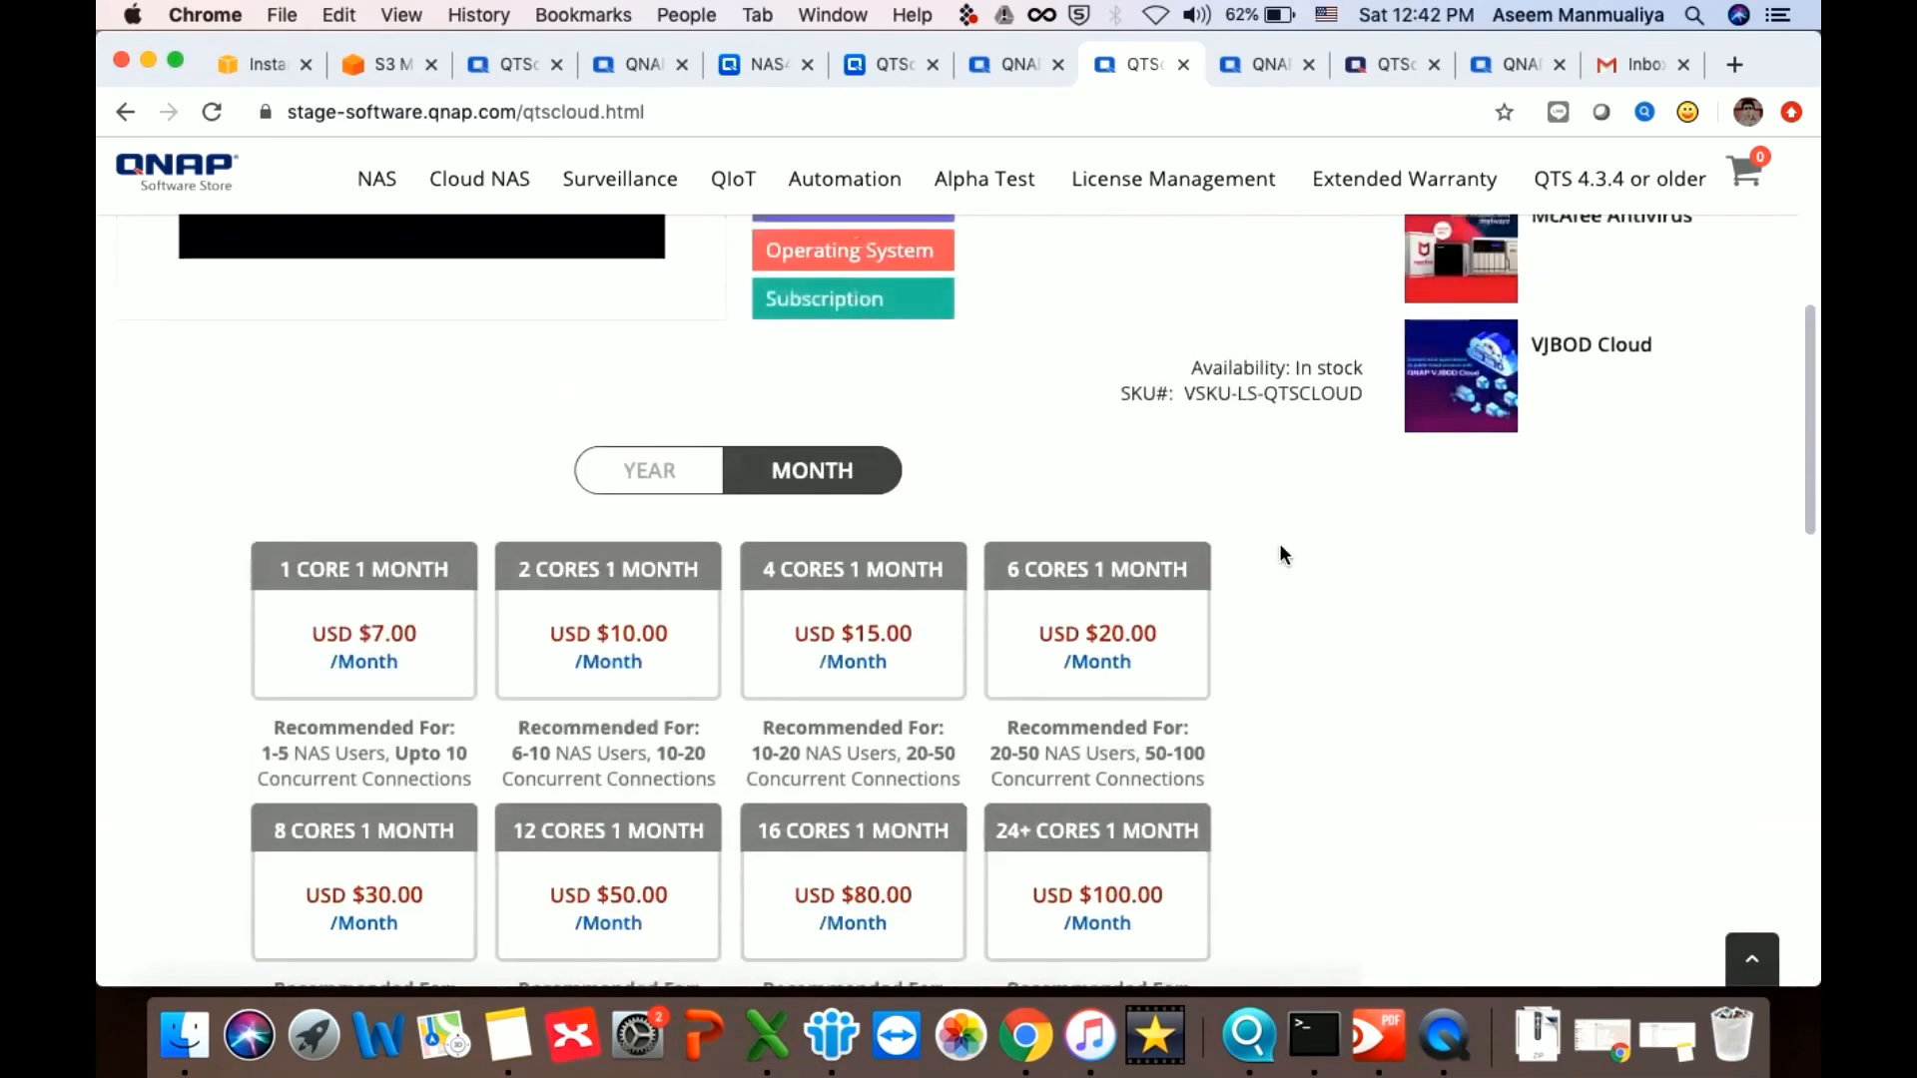
scroll(1280, 545, up, 6)
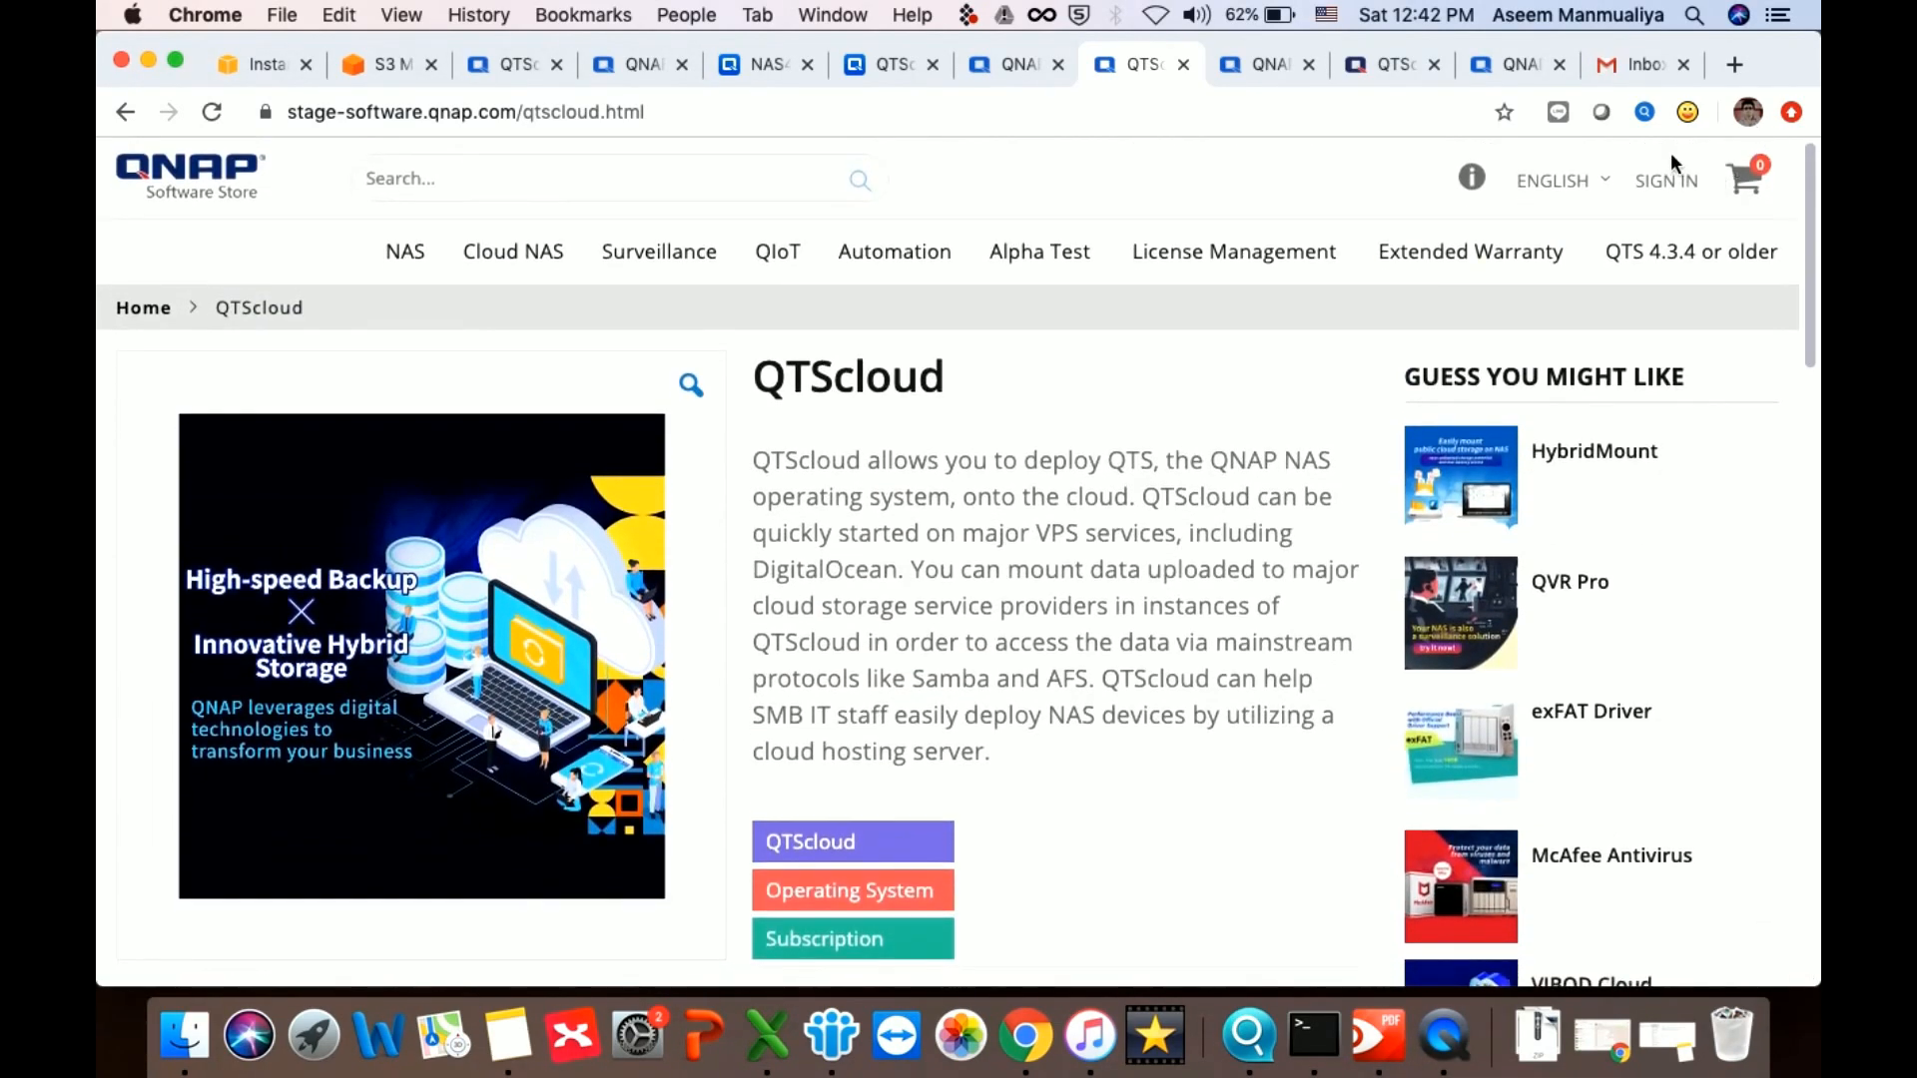
Sign in to the QNAP account with the saved password and open the Cloud NAS listing
click(1664, 187)
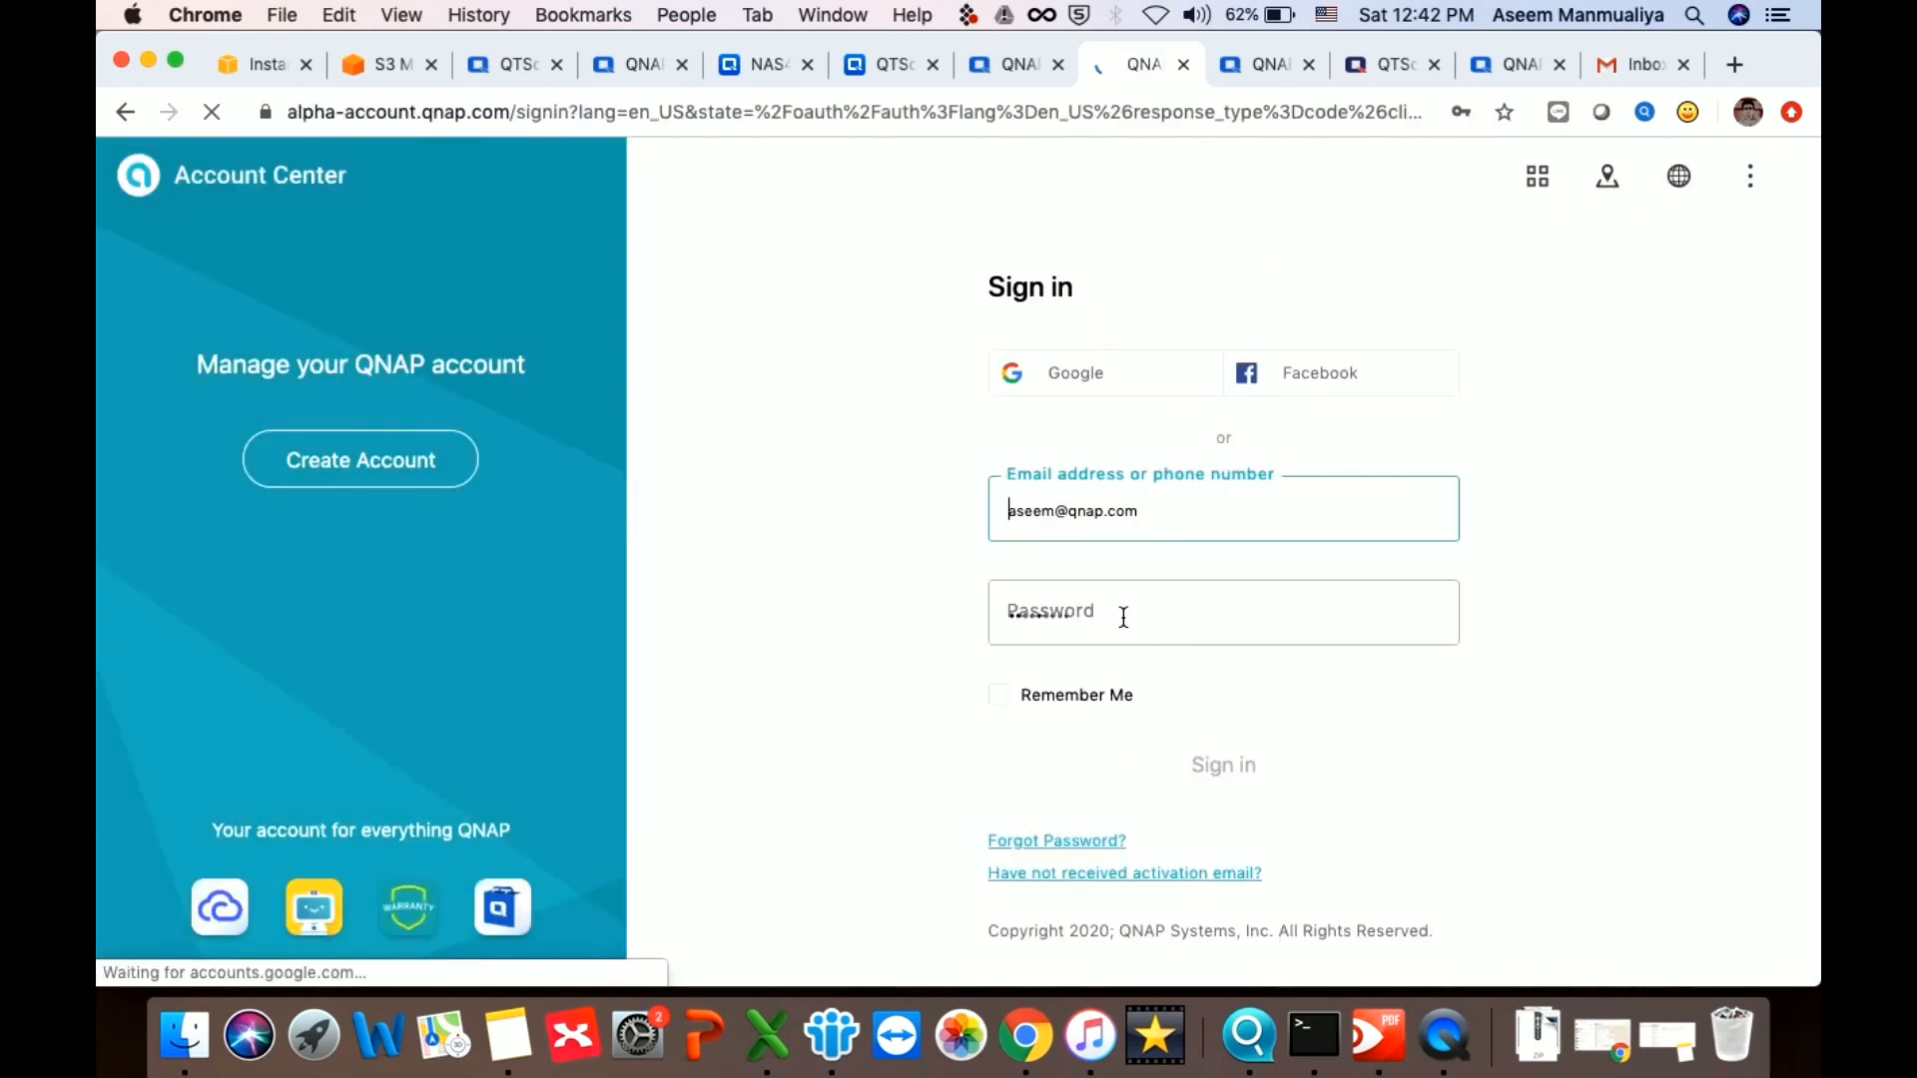
click(1121, 612)
click(817, 676)
click(1144, 762)
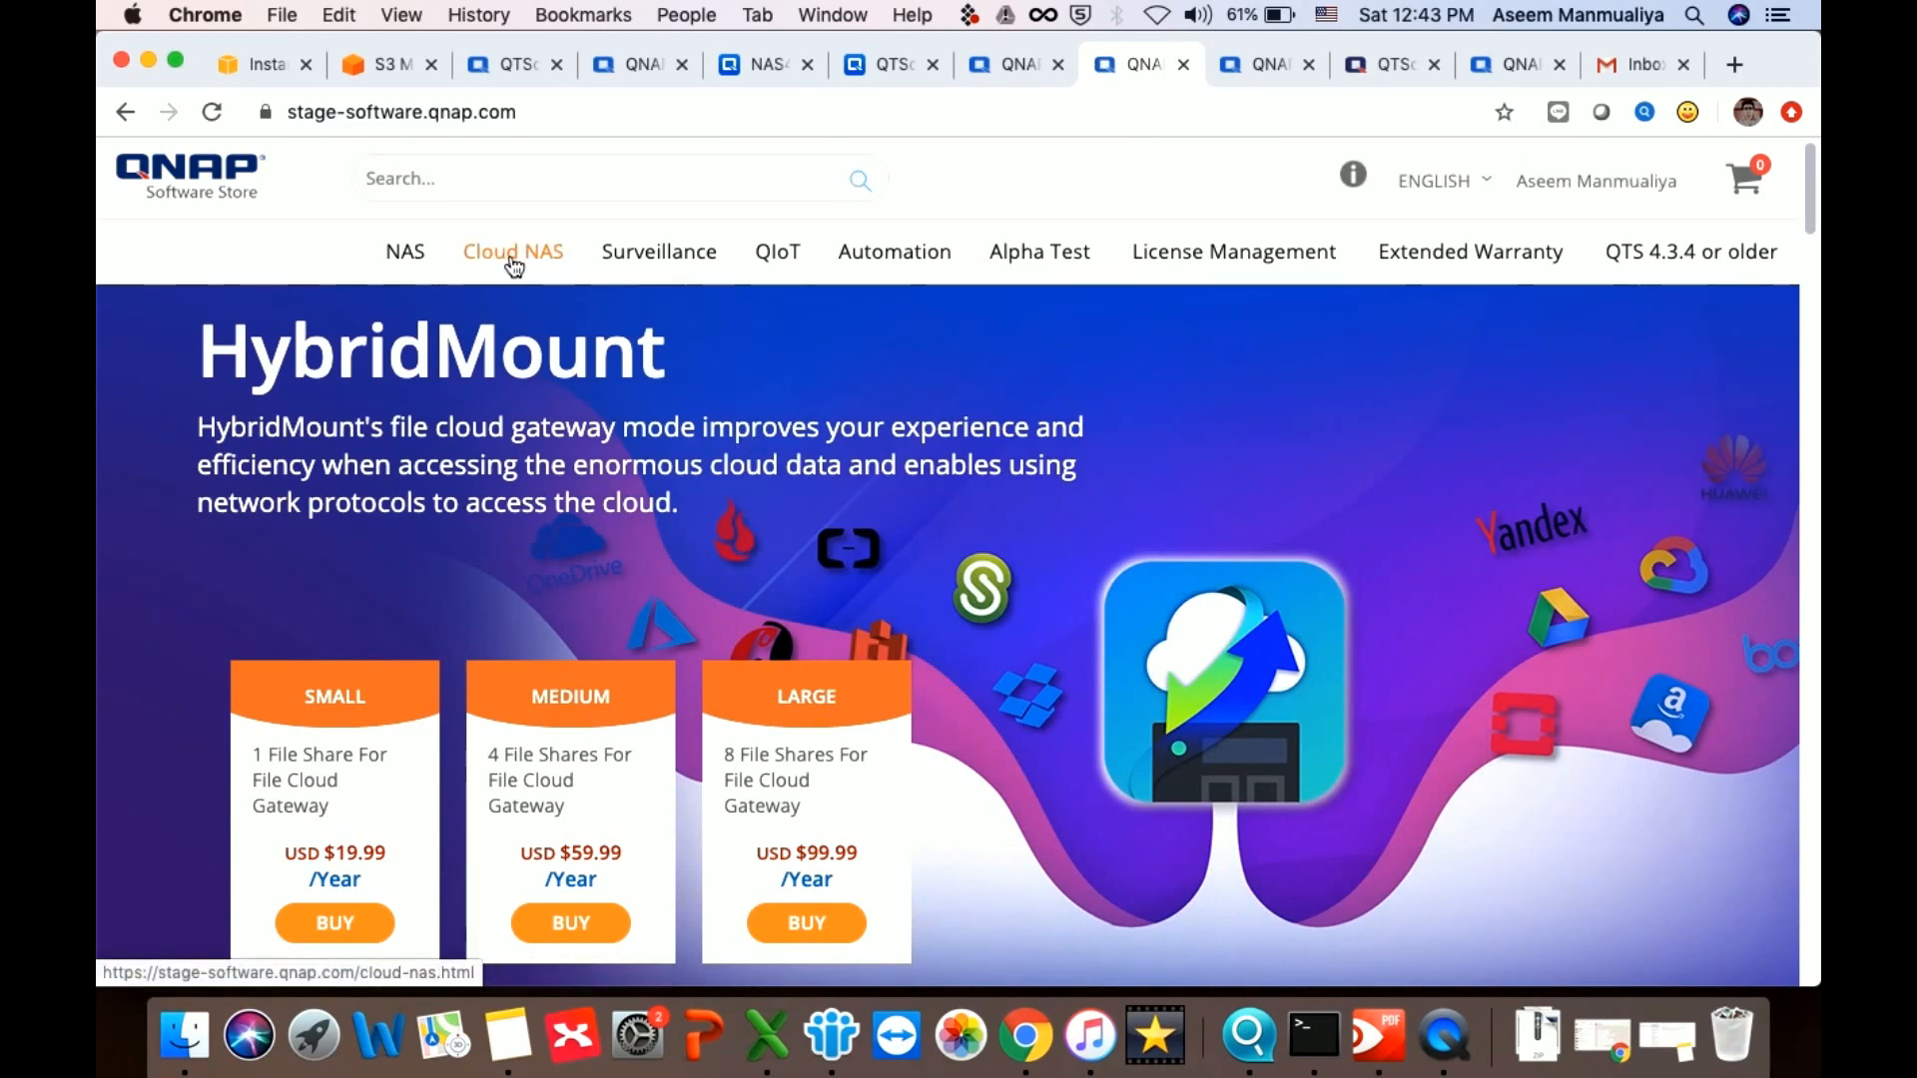
click(514, 261)
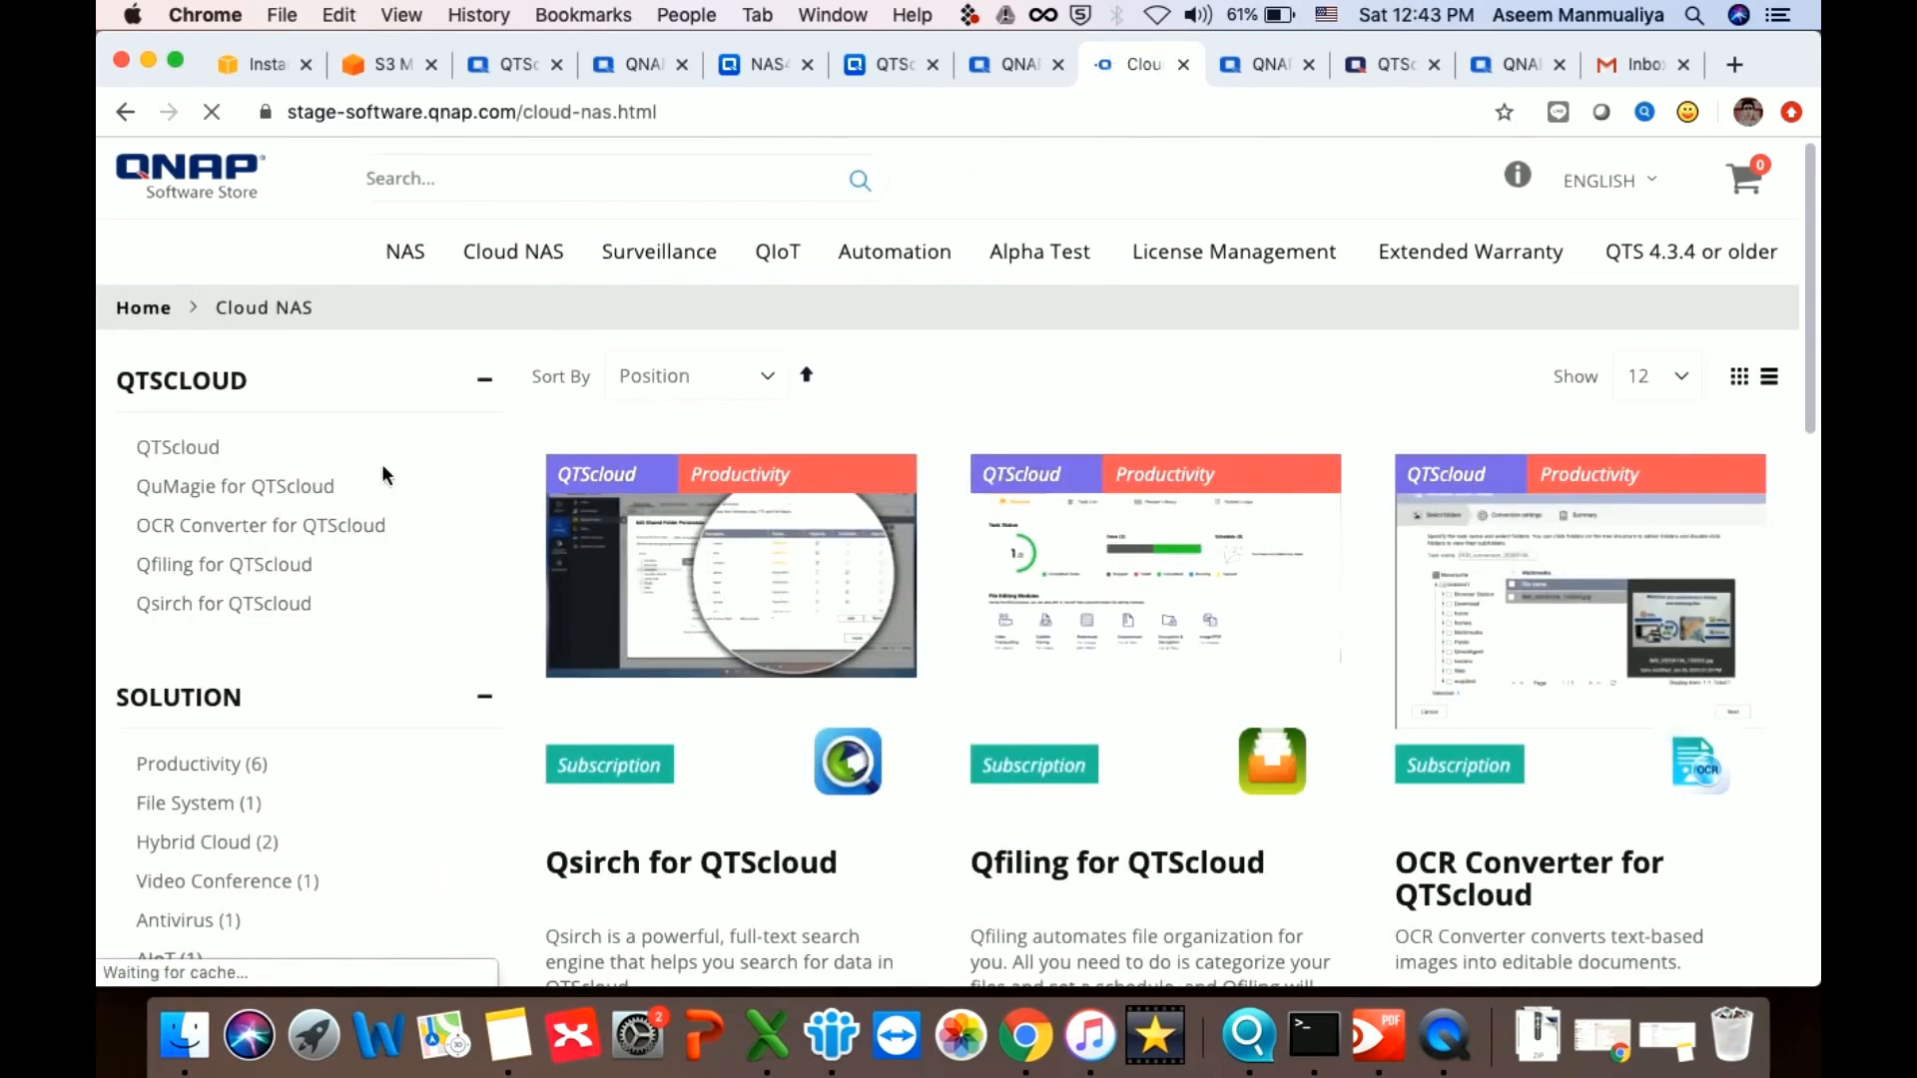
Add the monthly QTScloud 24+ Cores 1 Day plan ($24.00) to the cart and check out
click(195, 459)
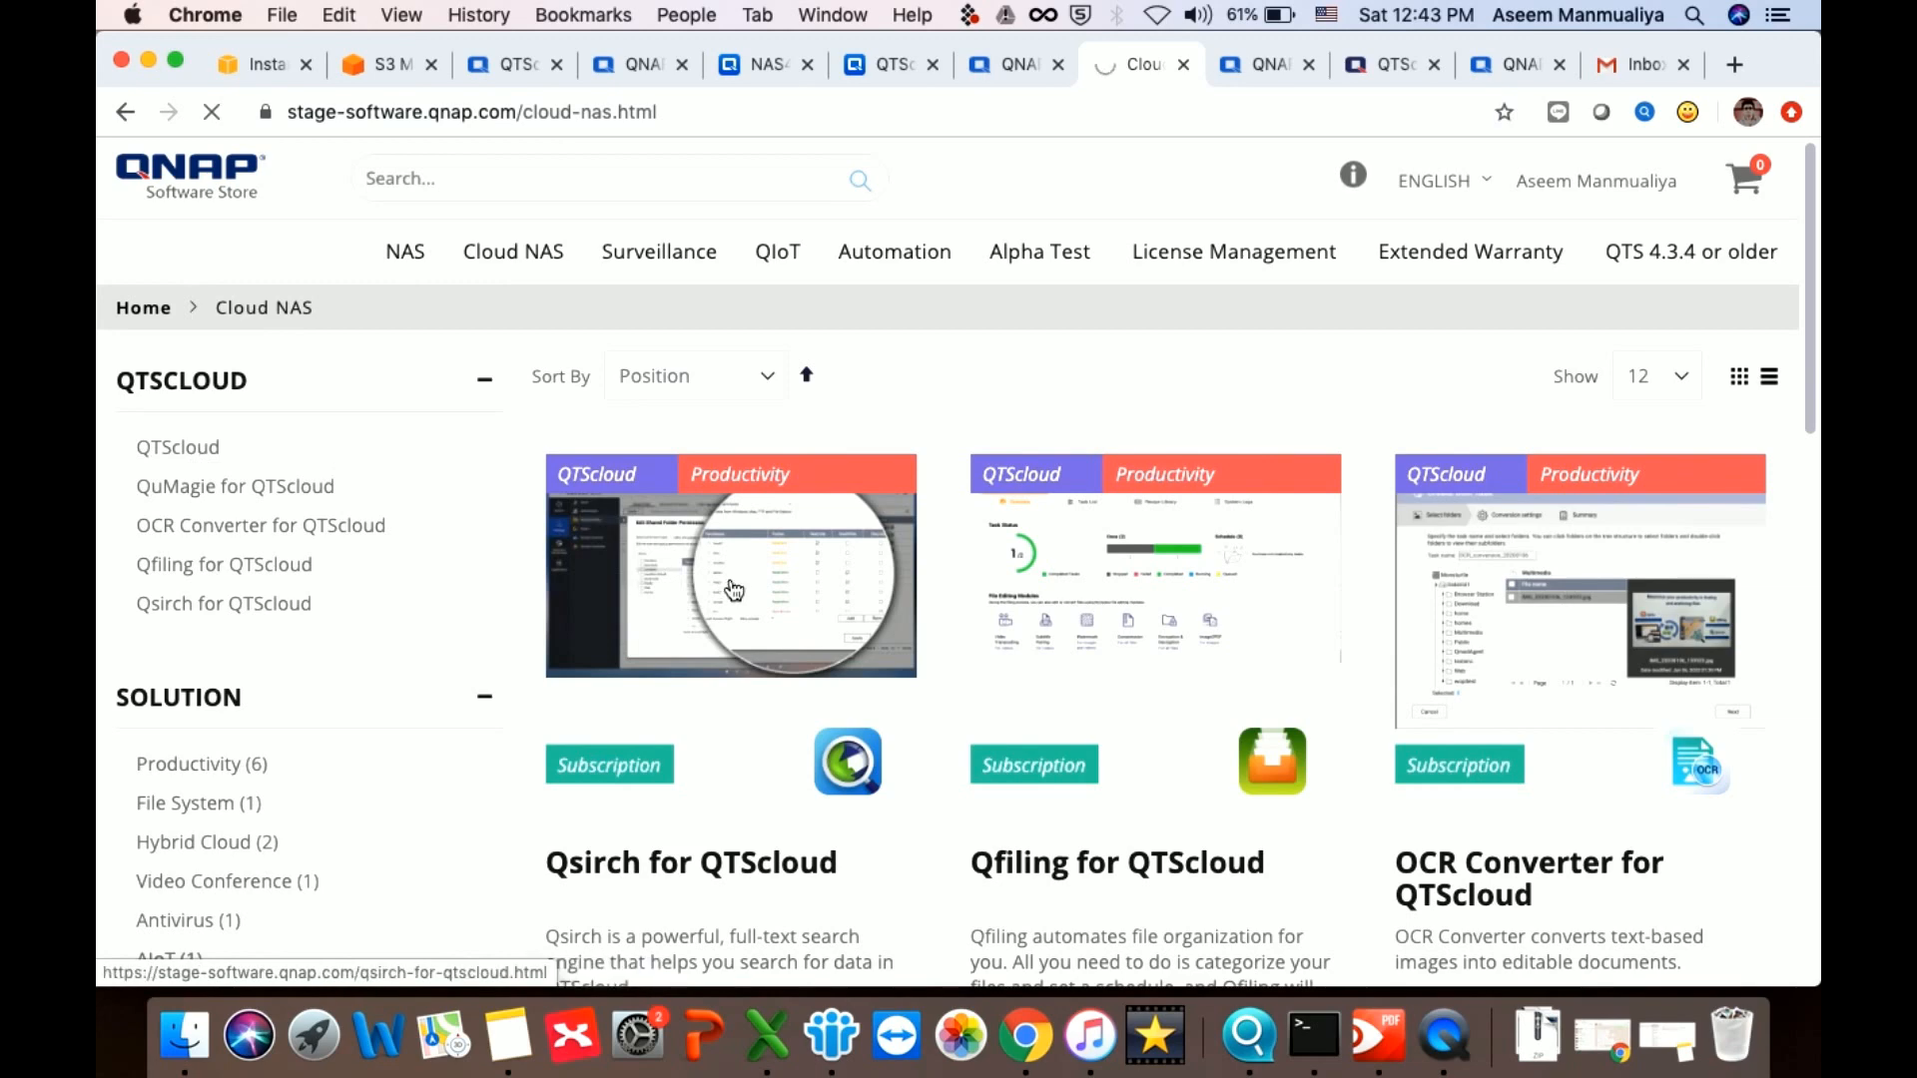
scroll(1144, 710, down, 10)
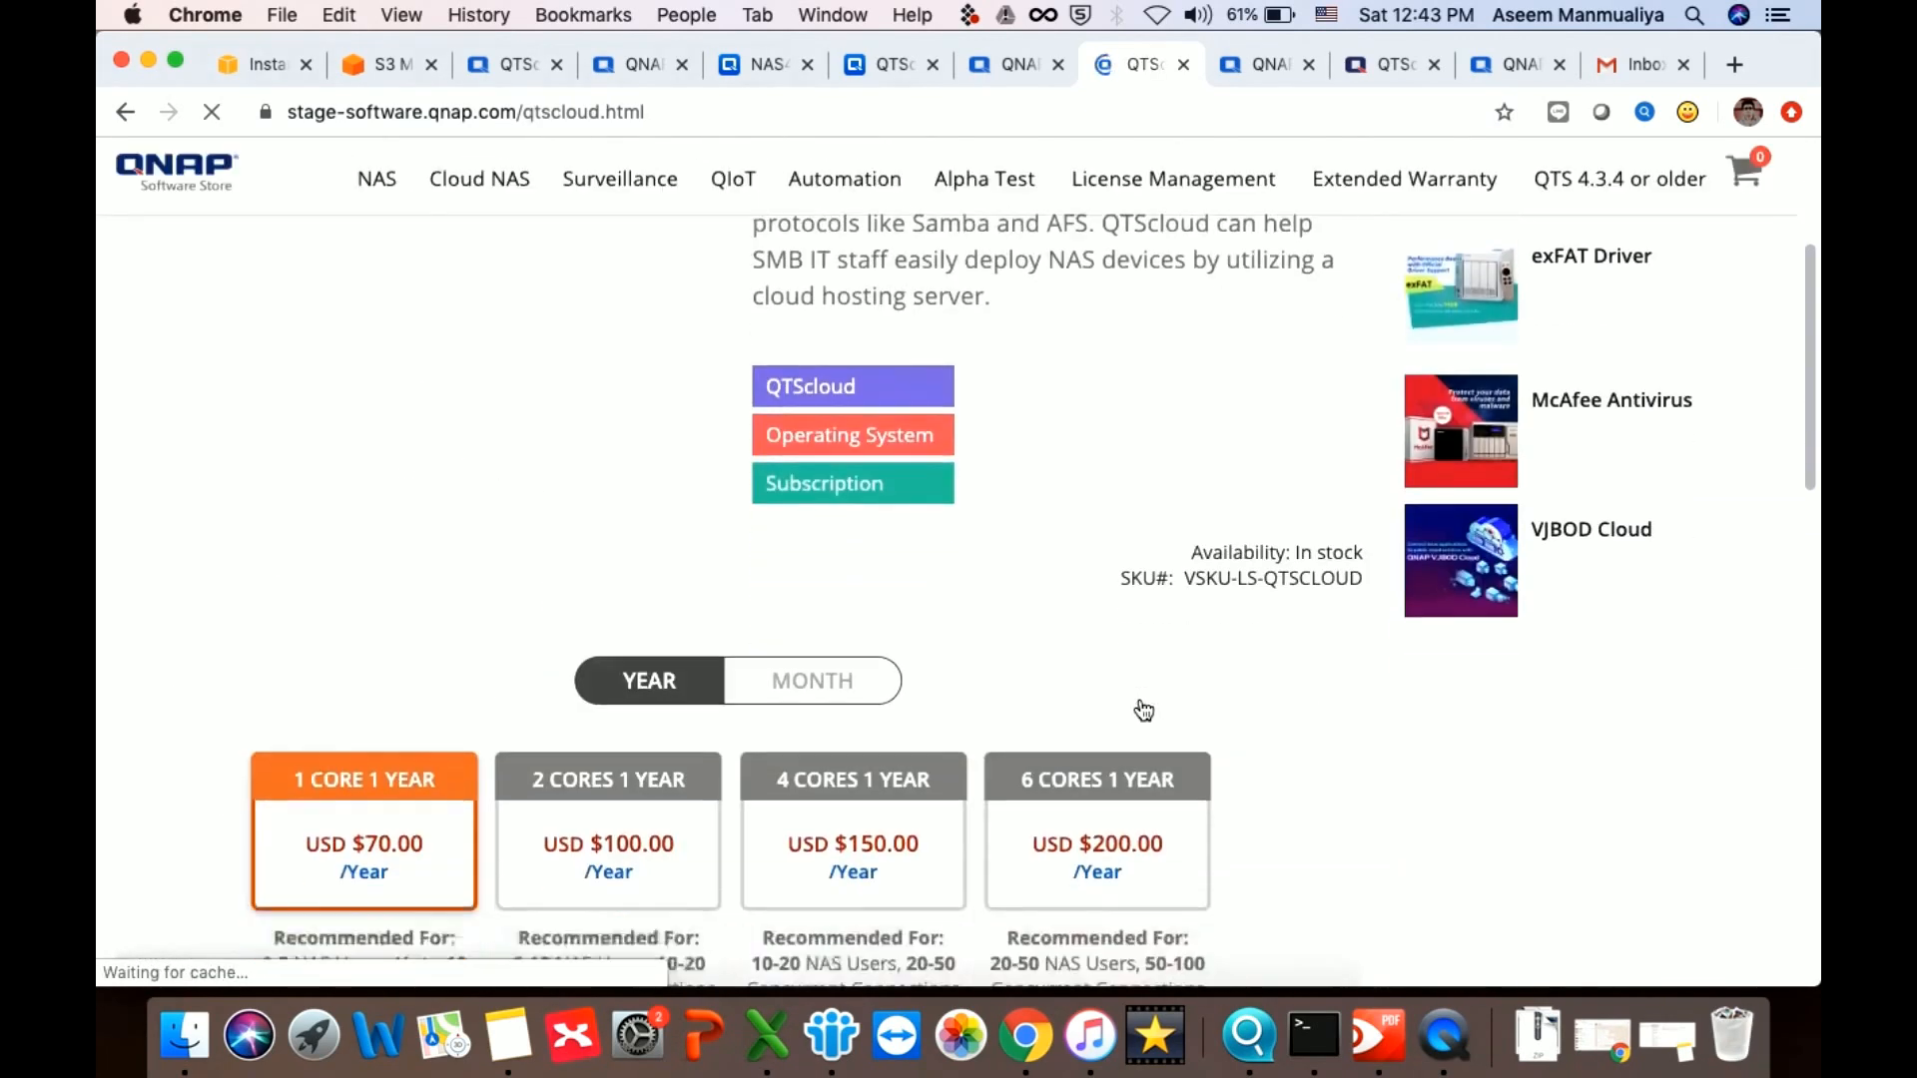
scroll(1145, 710, up, 1)
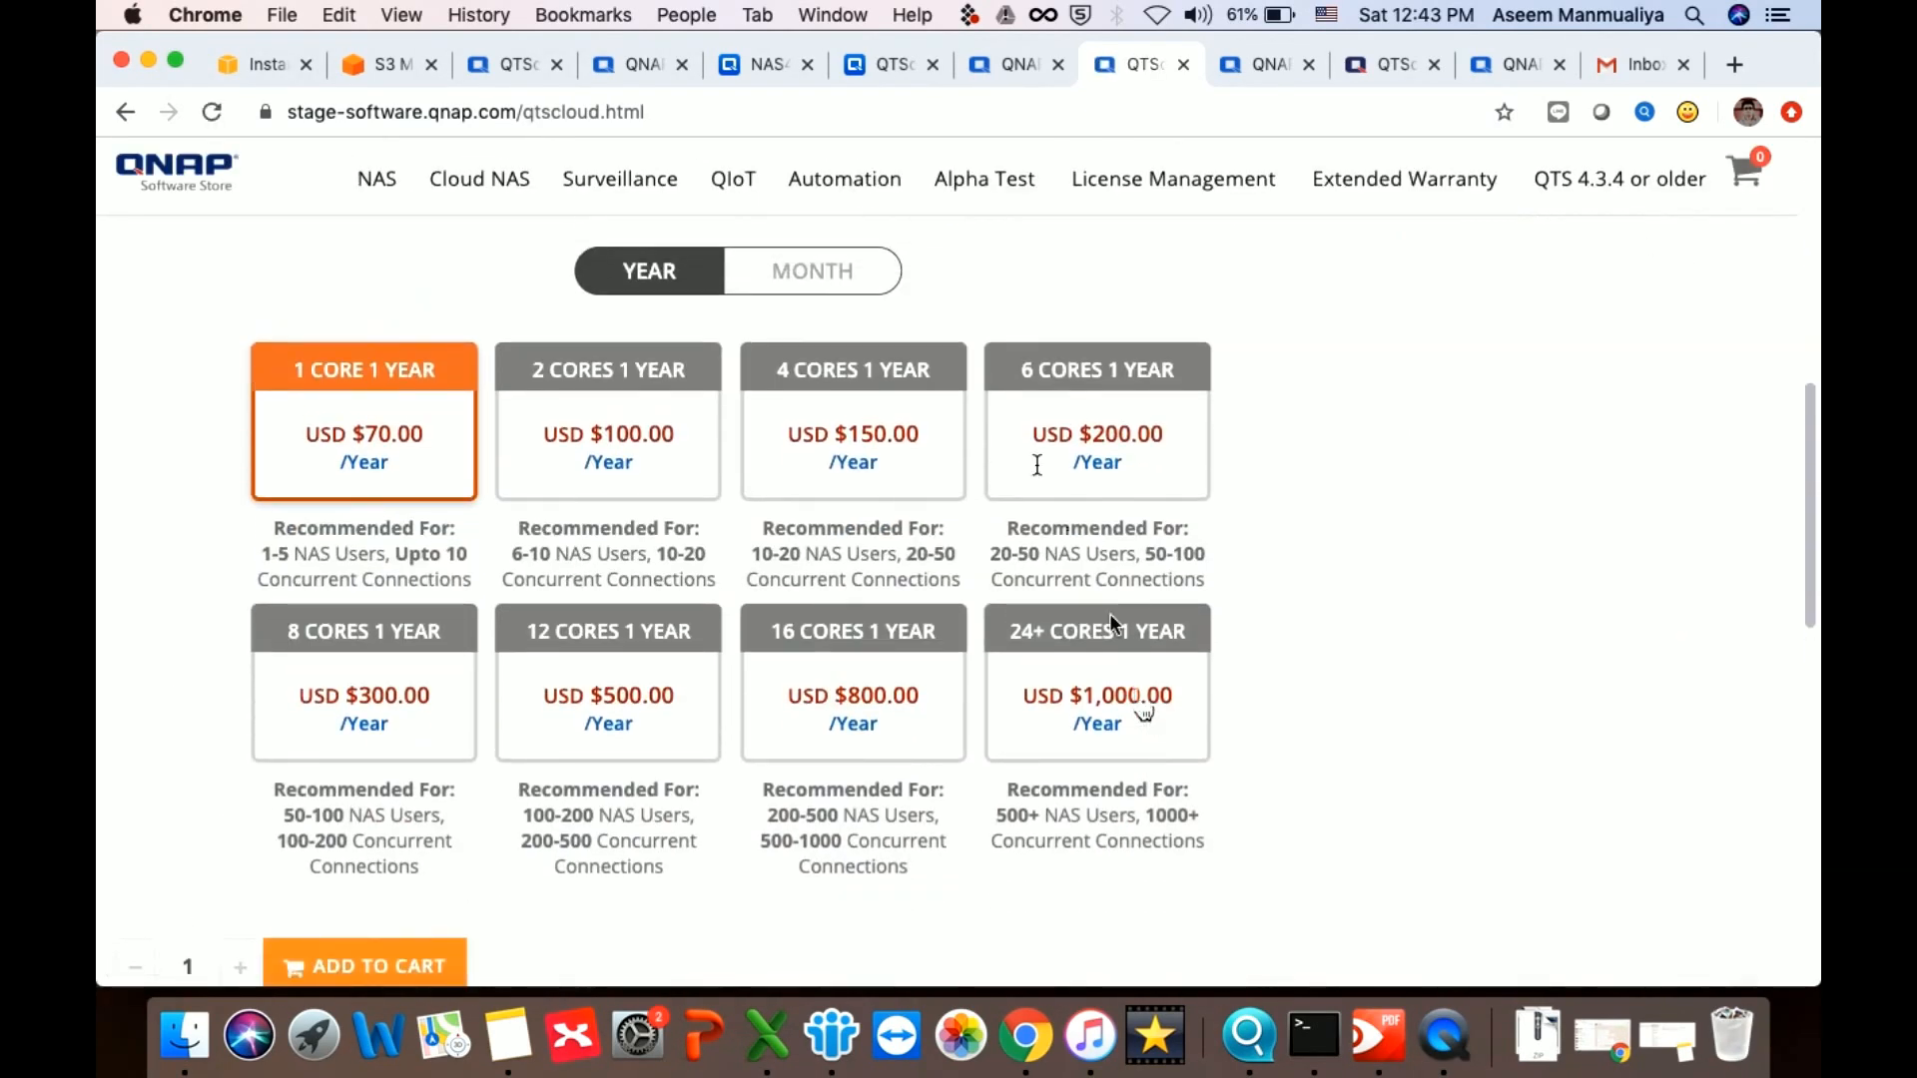
click(796, 274)
scroll(1071, 661, down, 3)
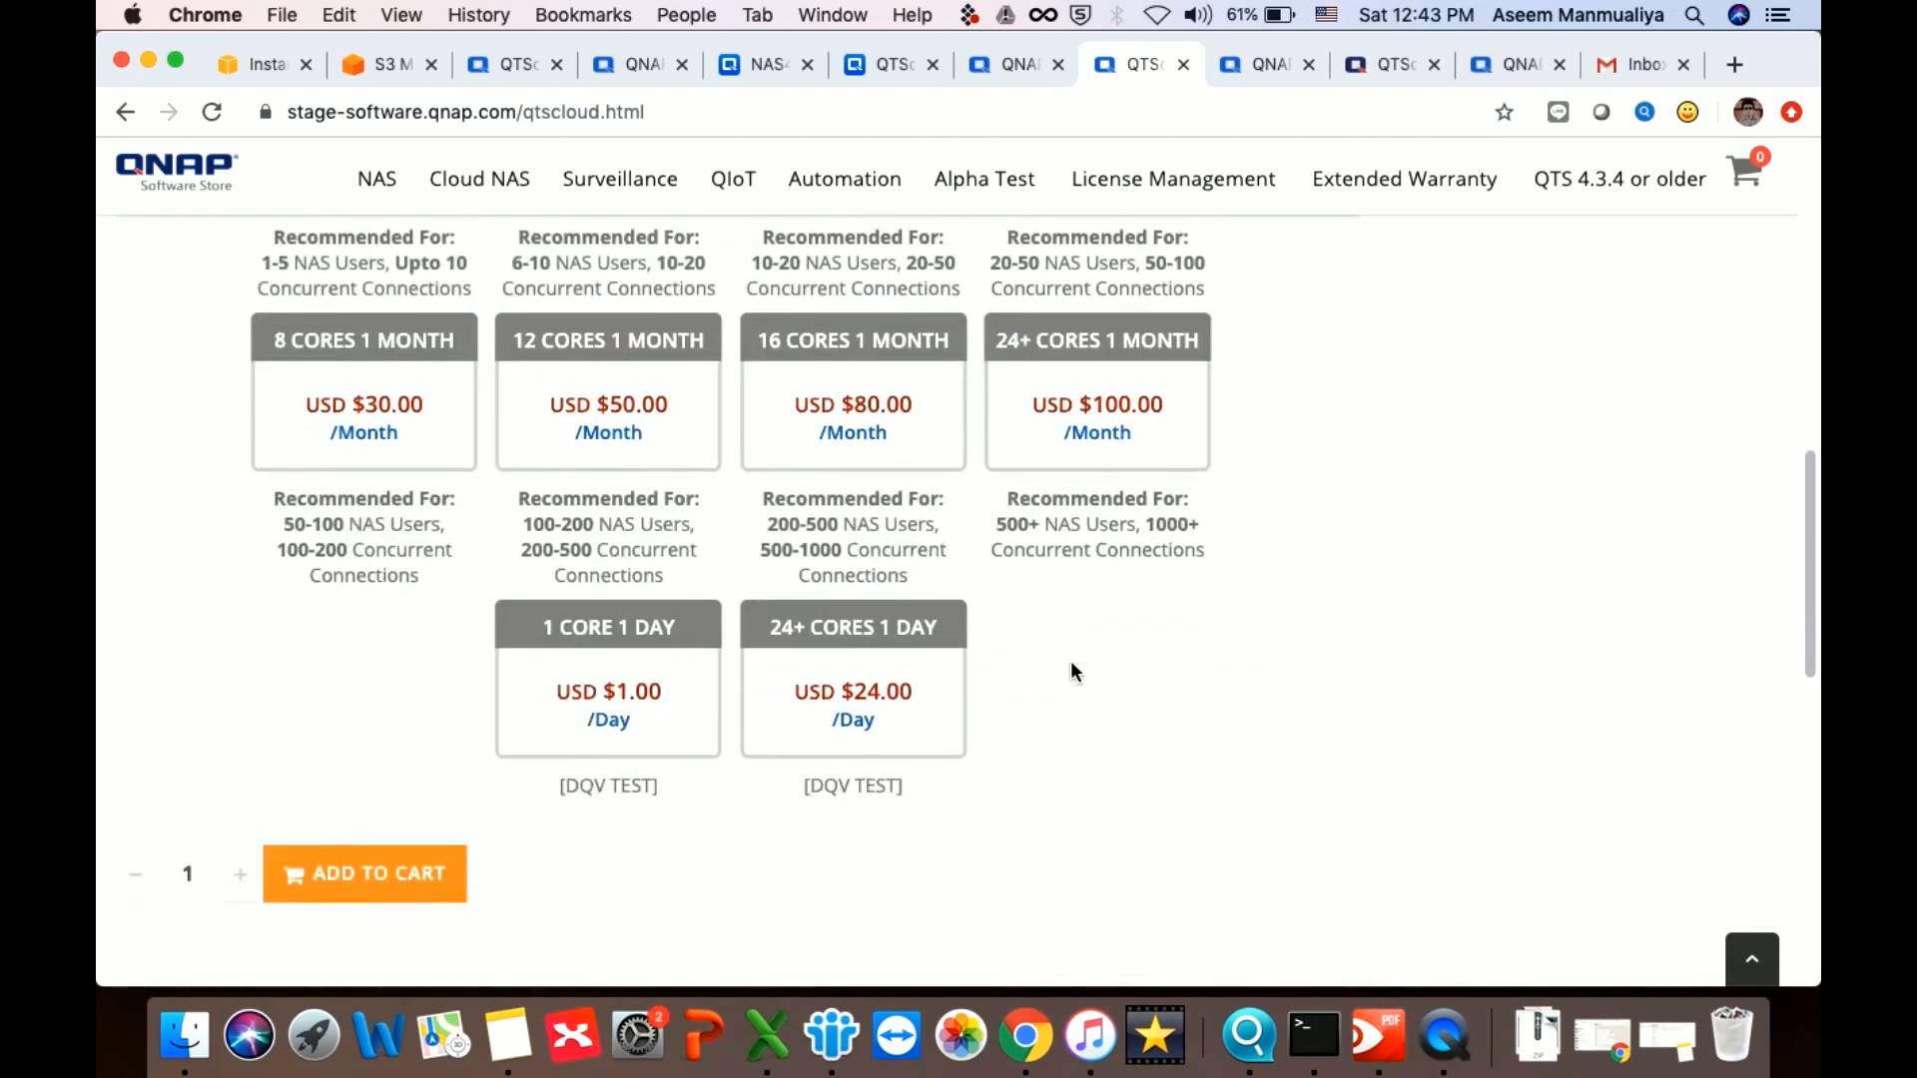
click(875, 701)
click(351, 860)
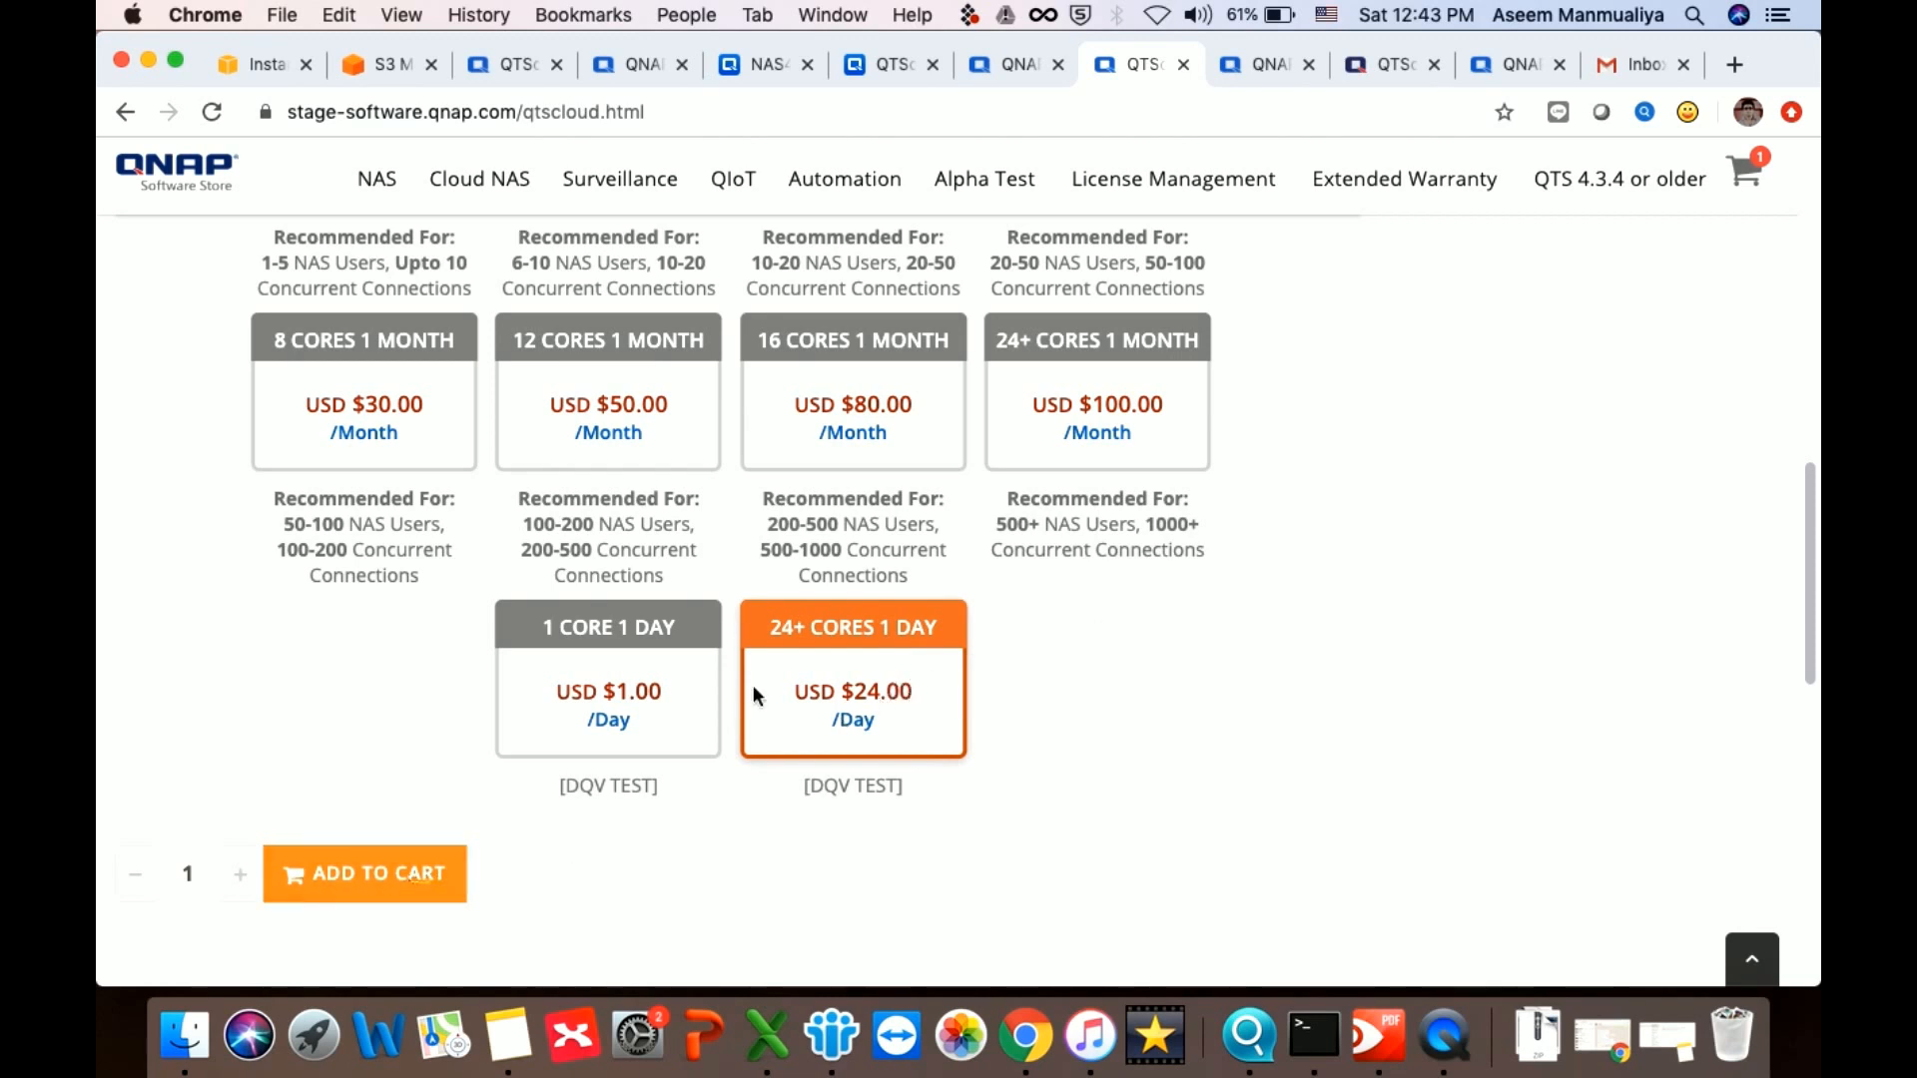
click(1745, 178)
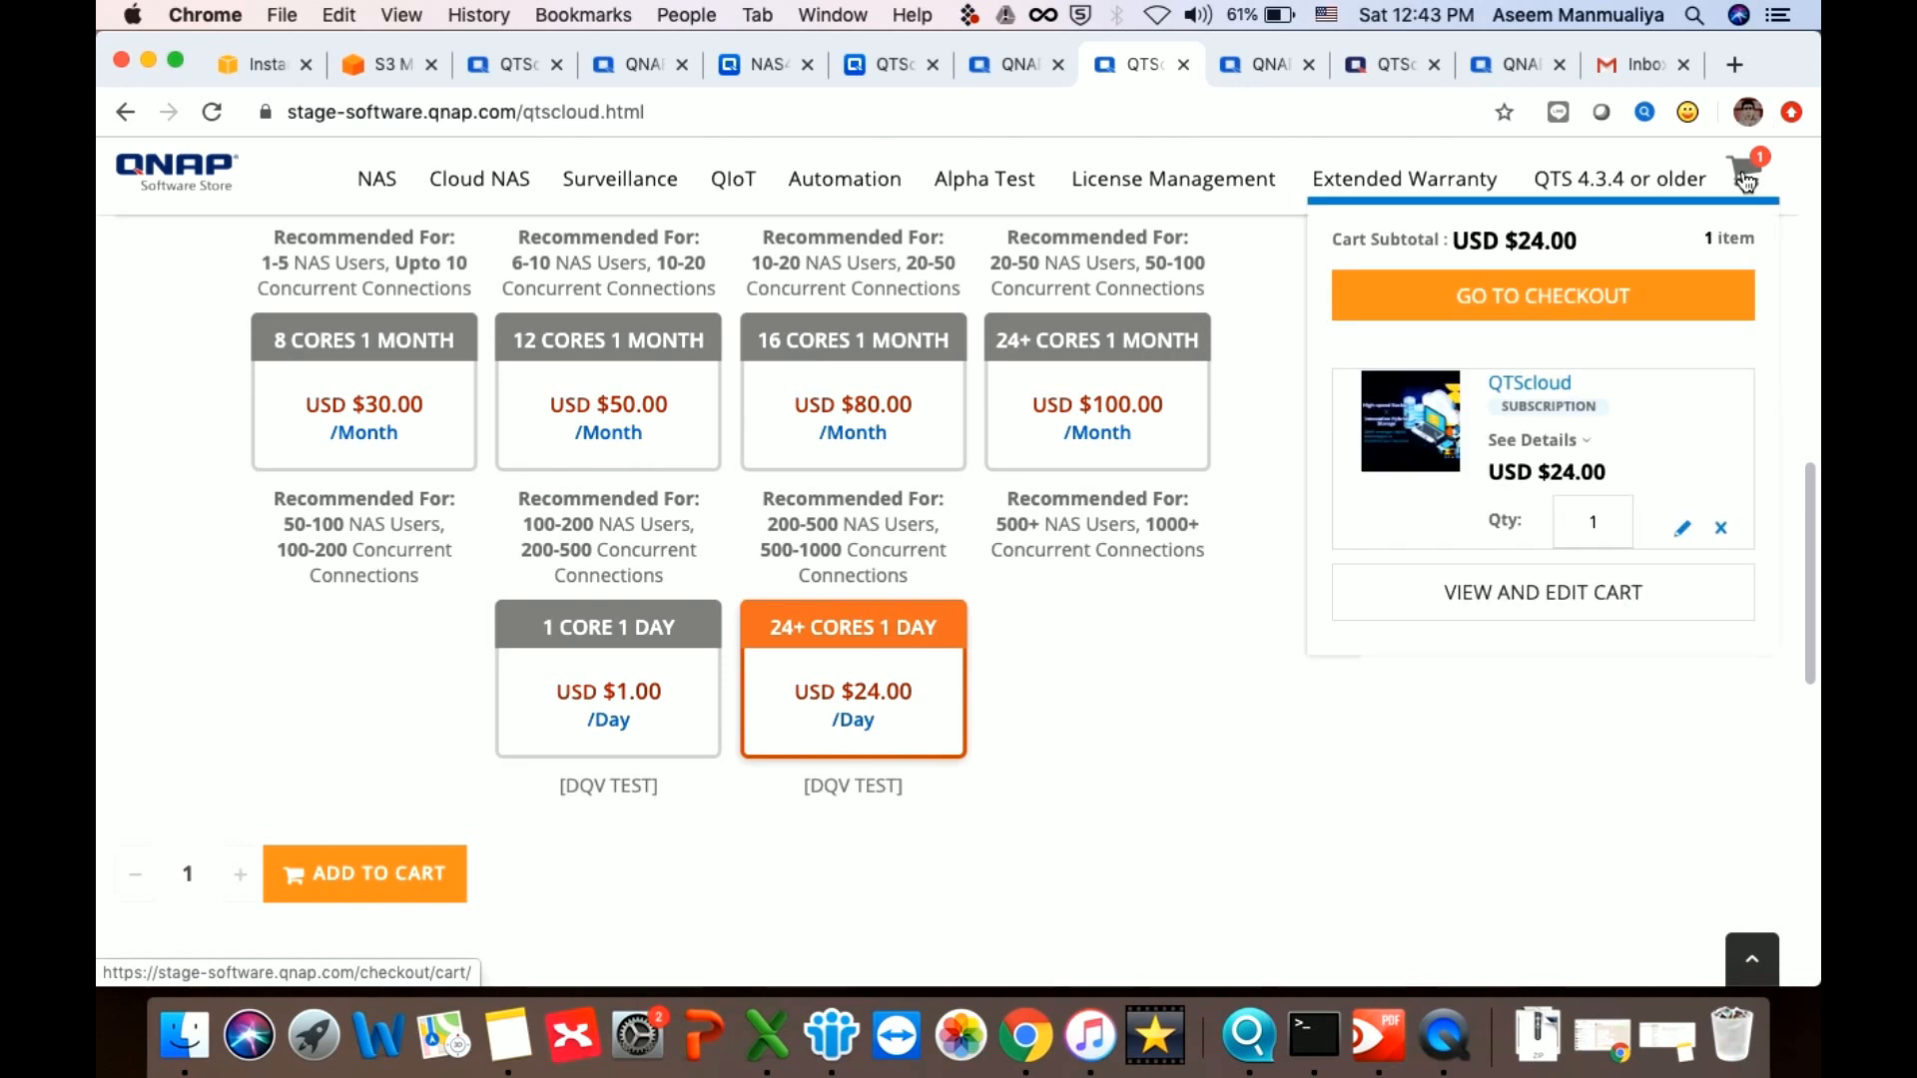
click(1574, 310)
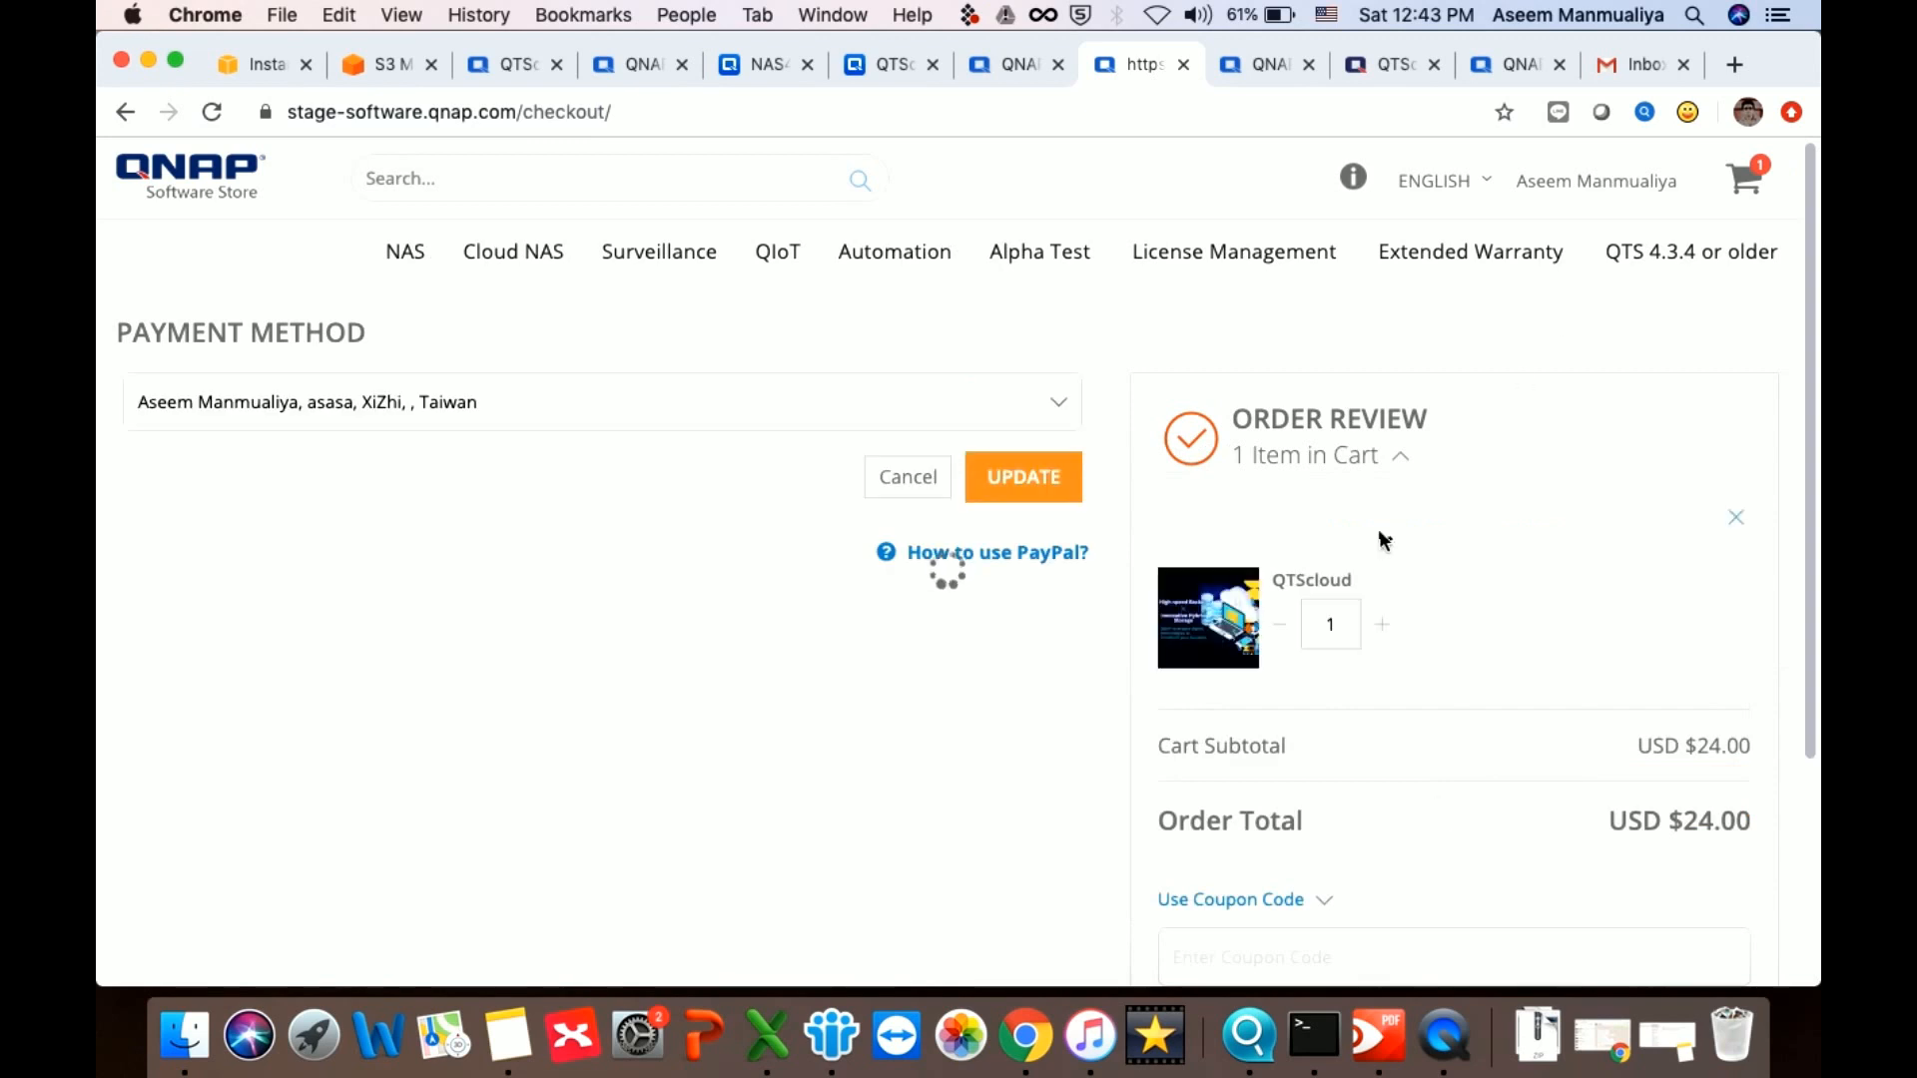
scroll(1313, 755, down, 5)
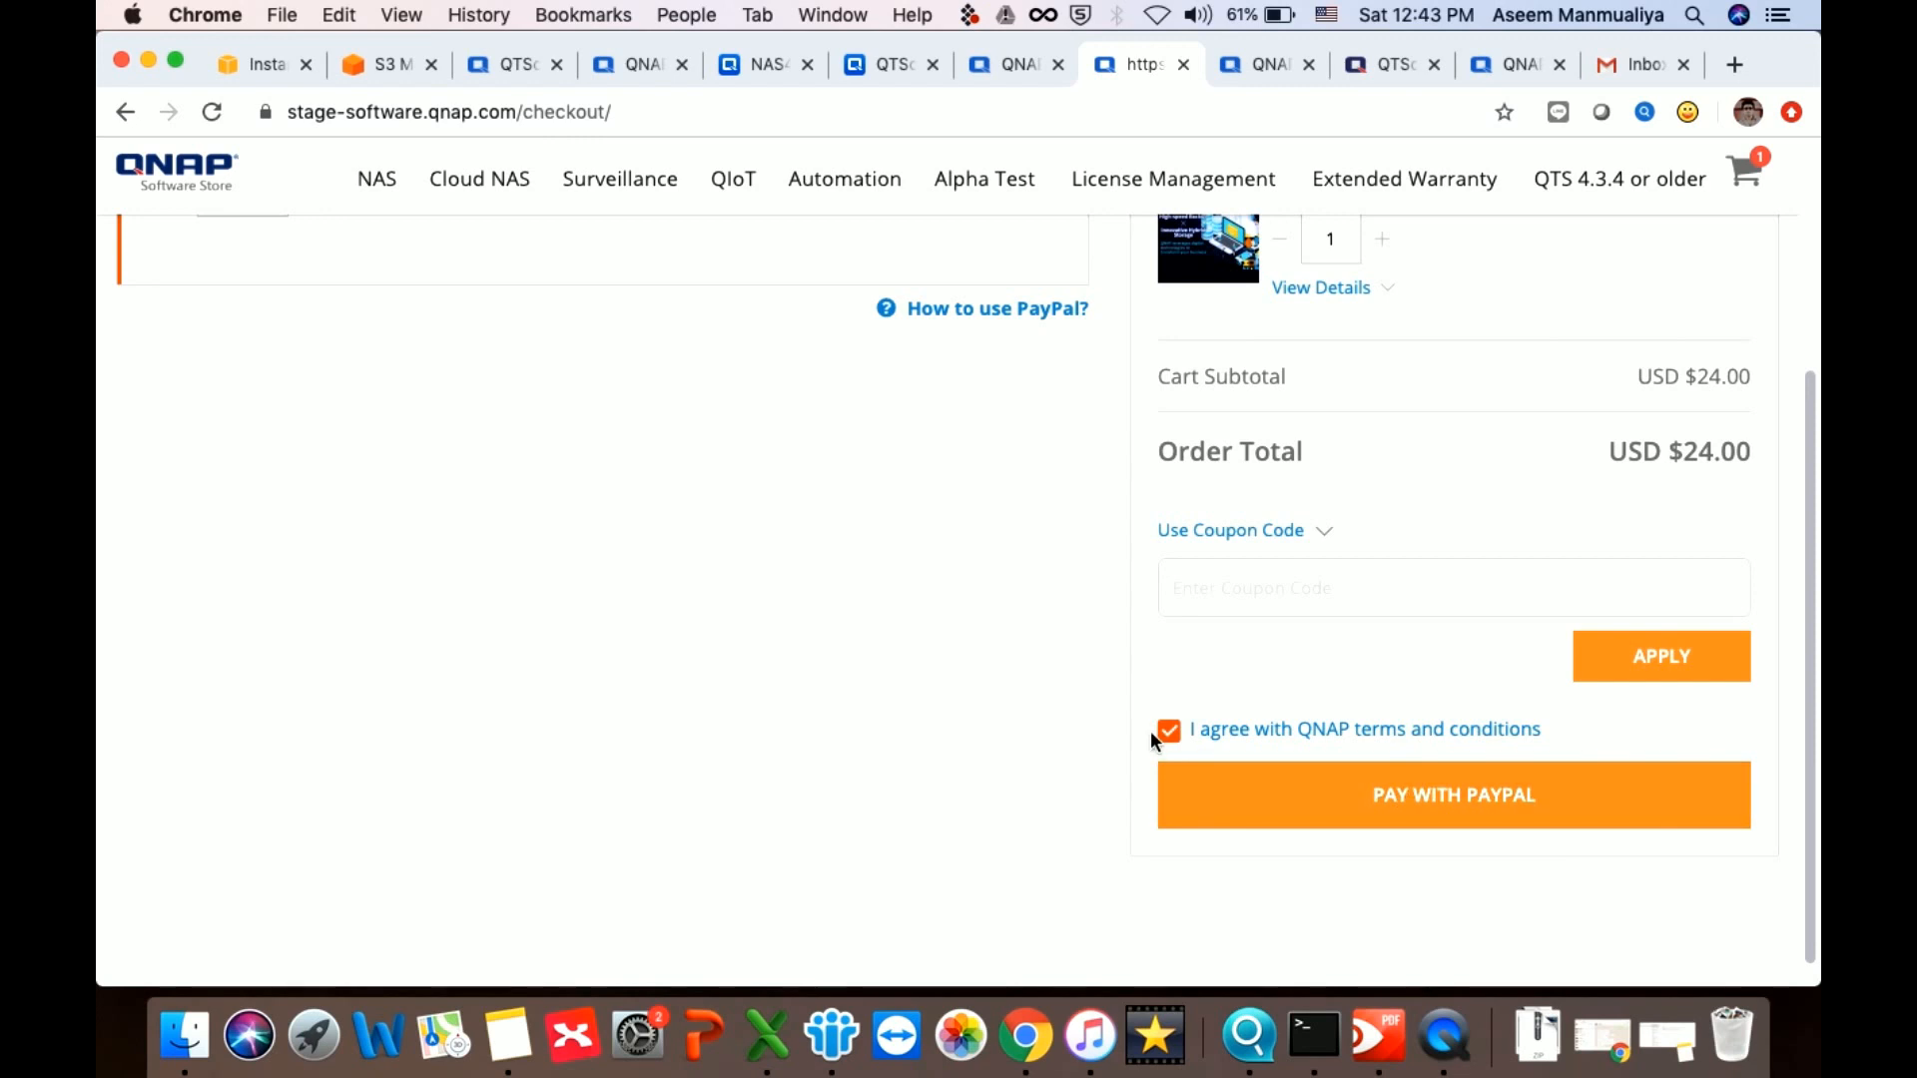
scroll(1036, 696, up, 5)
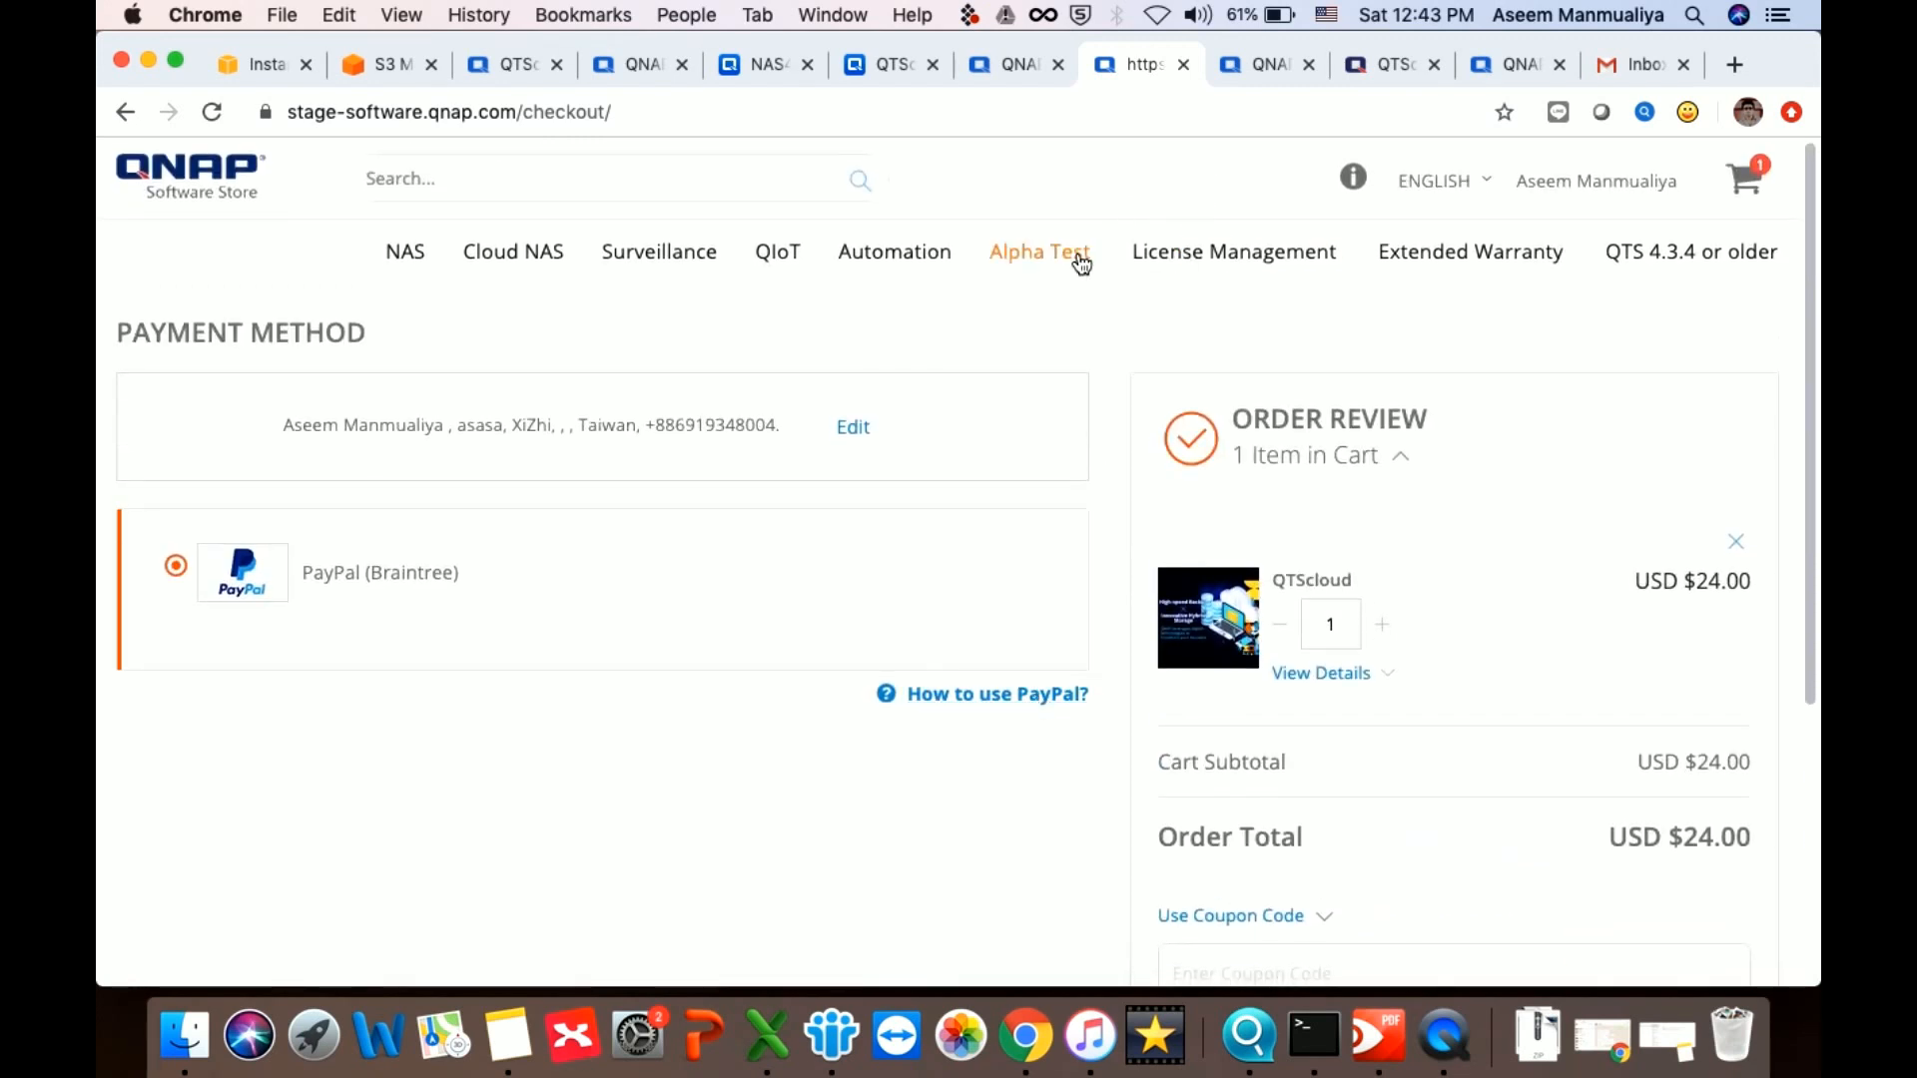
Check the VJBOD Cloud and HybridMount tabs, then return to the software store qnap results
click(1238, 62)
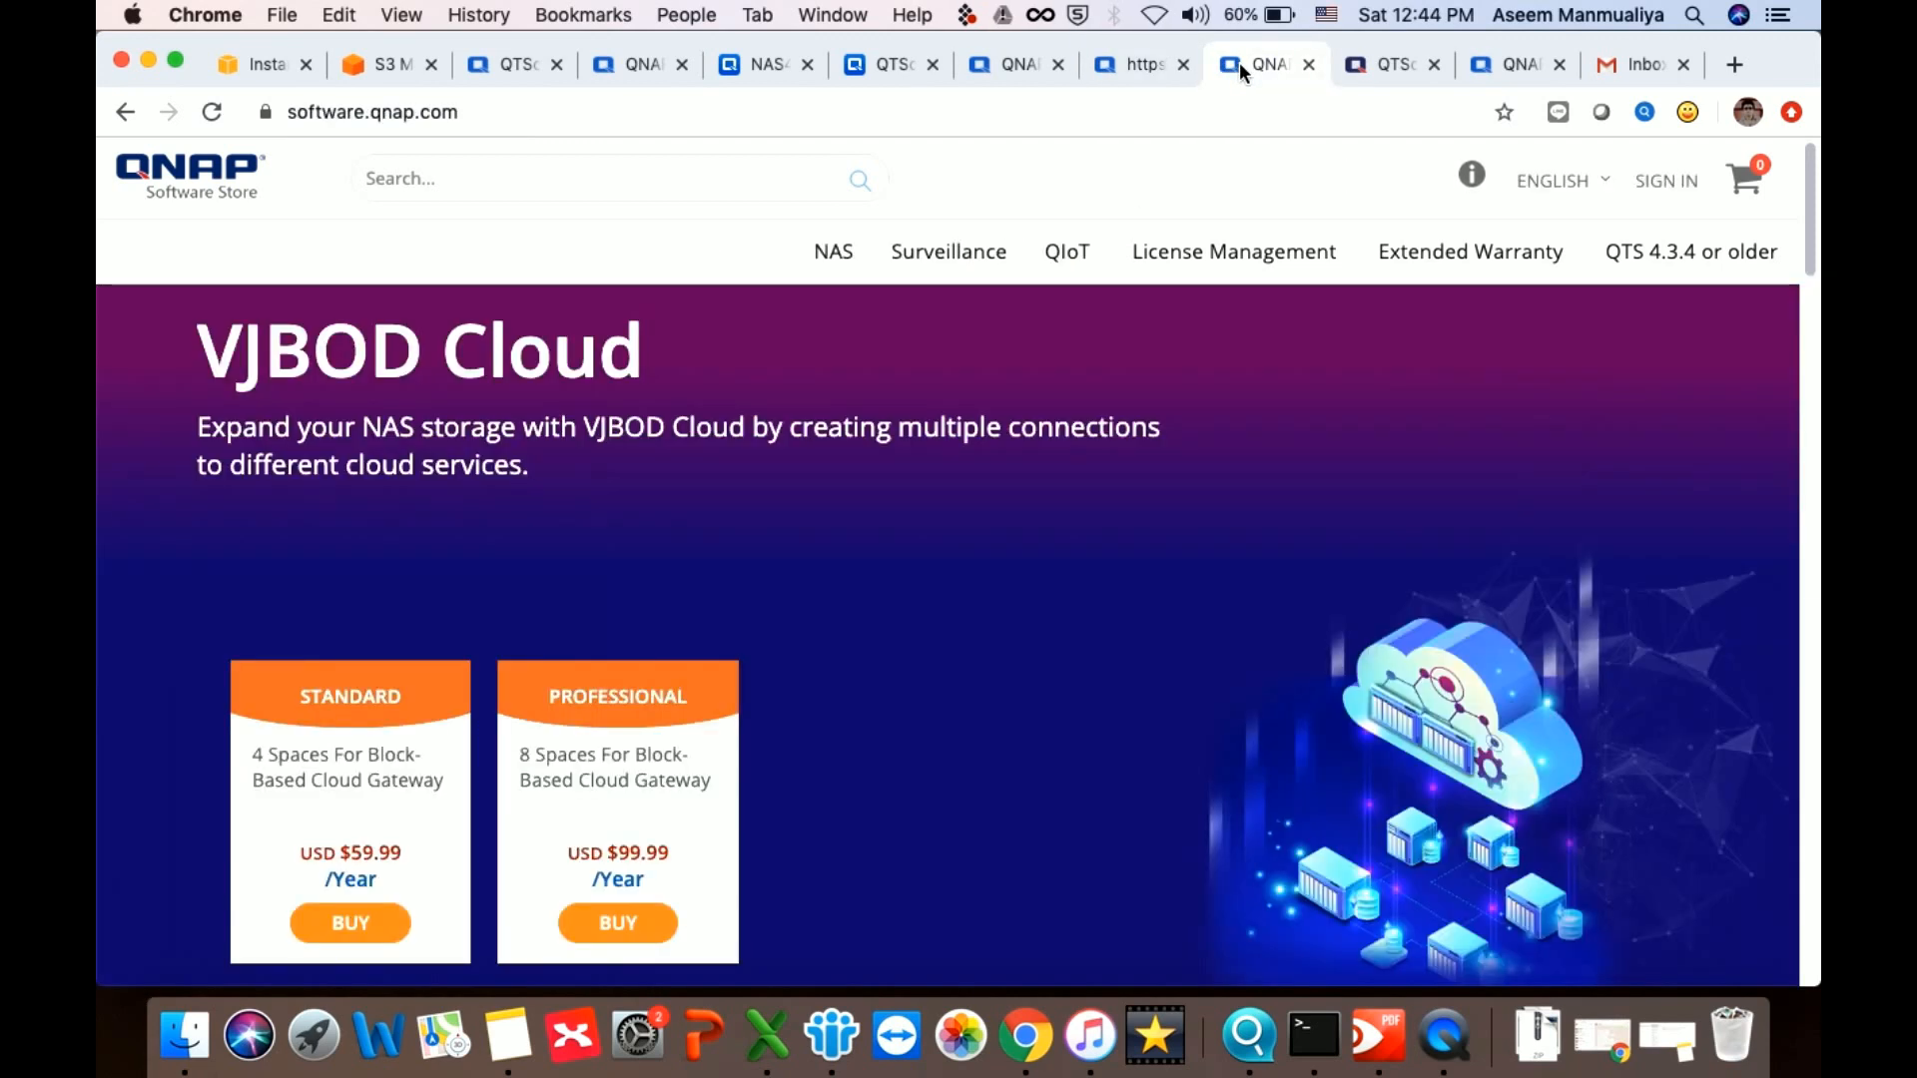
click(1011, 63)
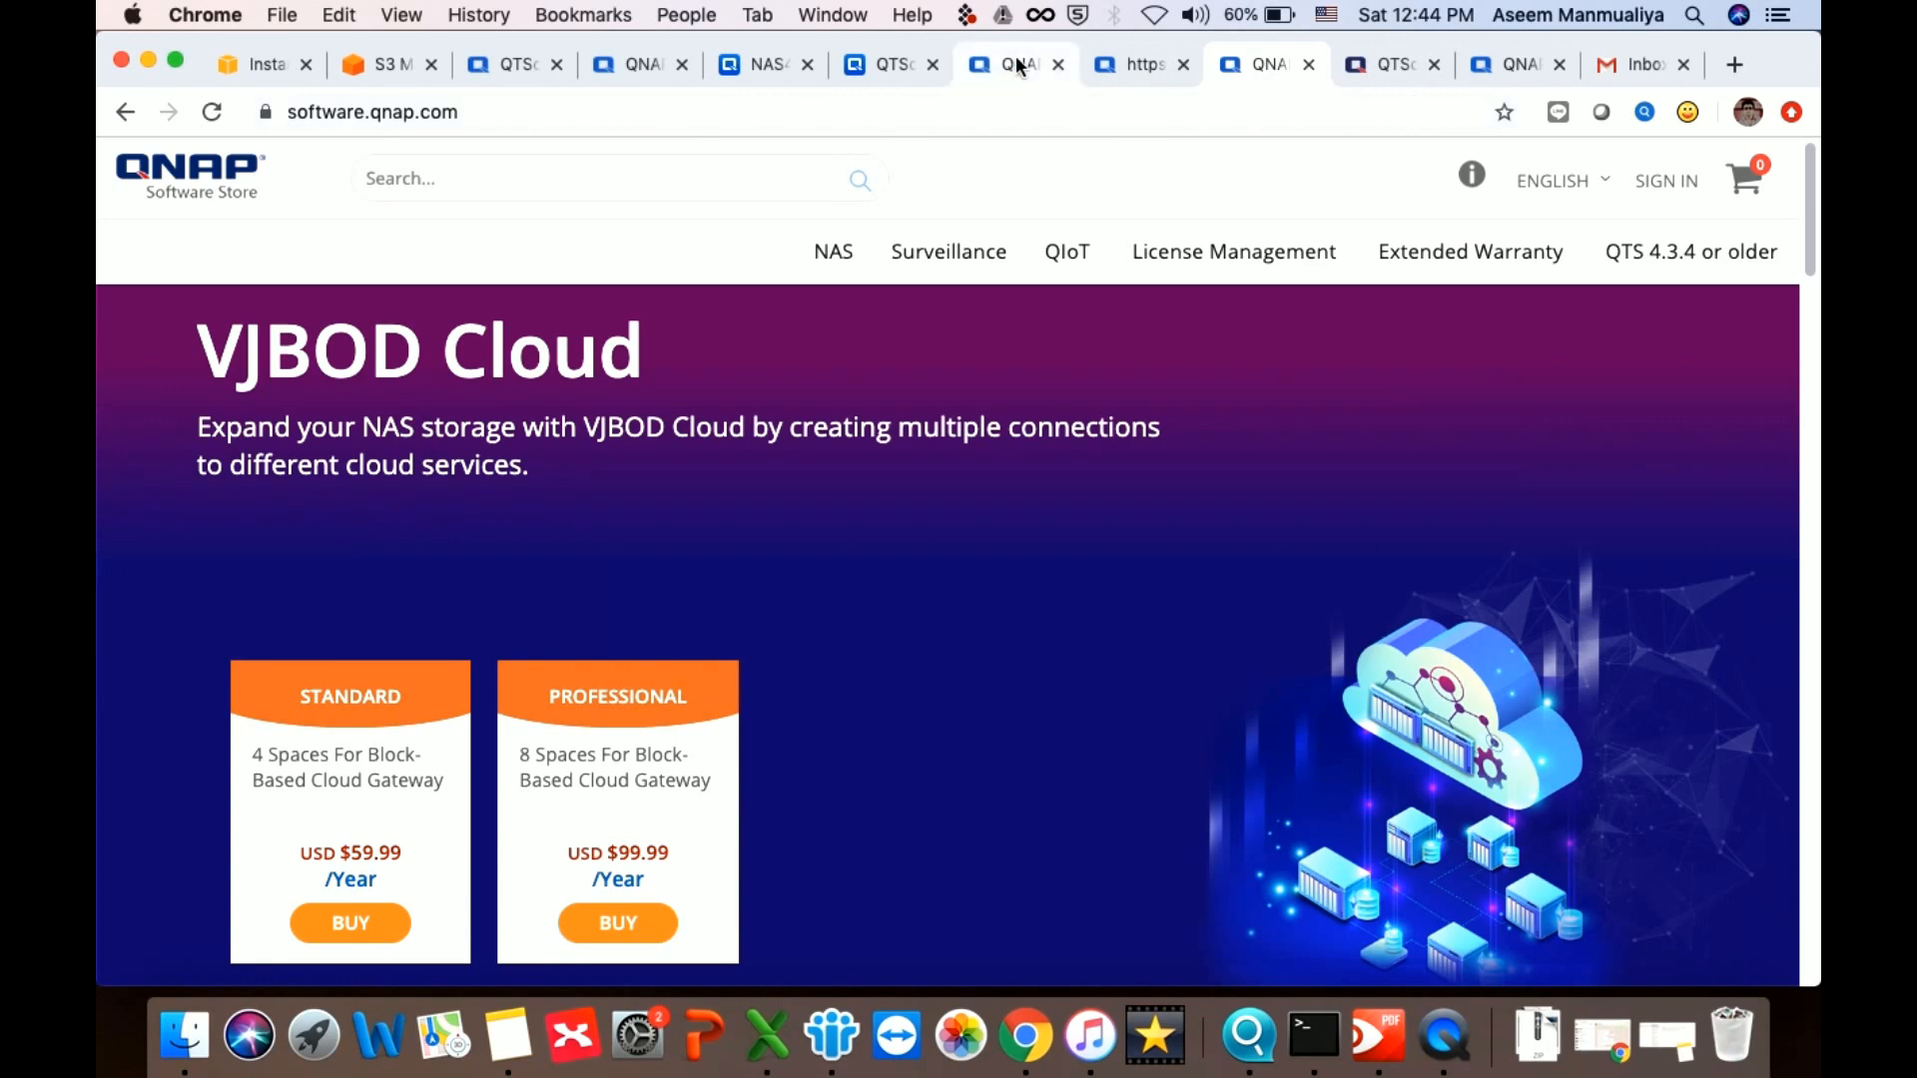
click(114, 117)
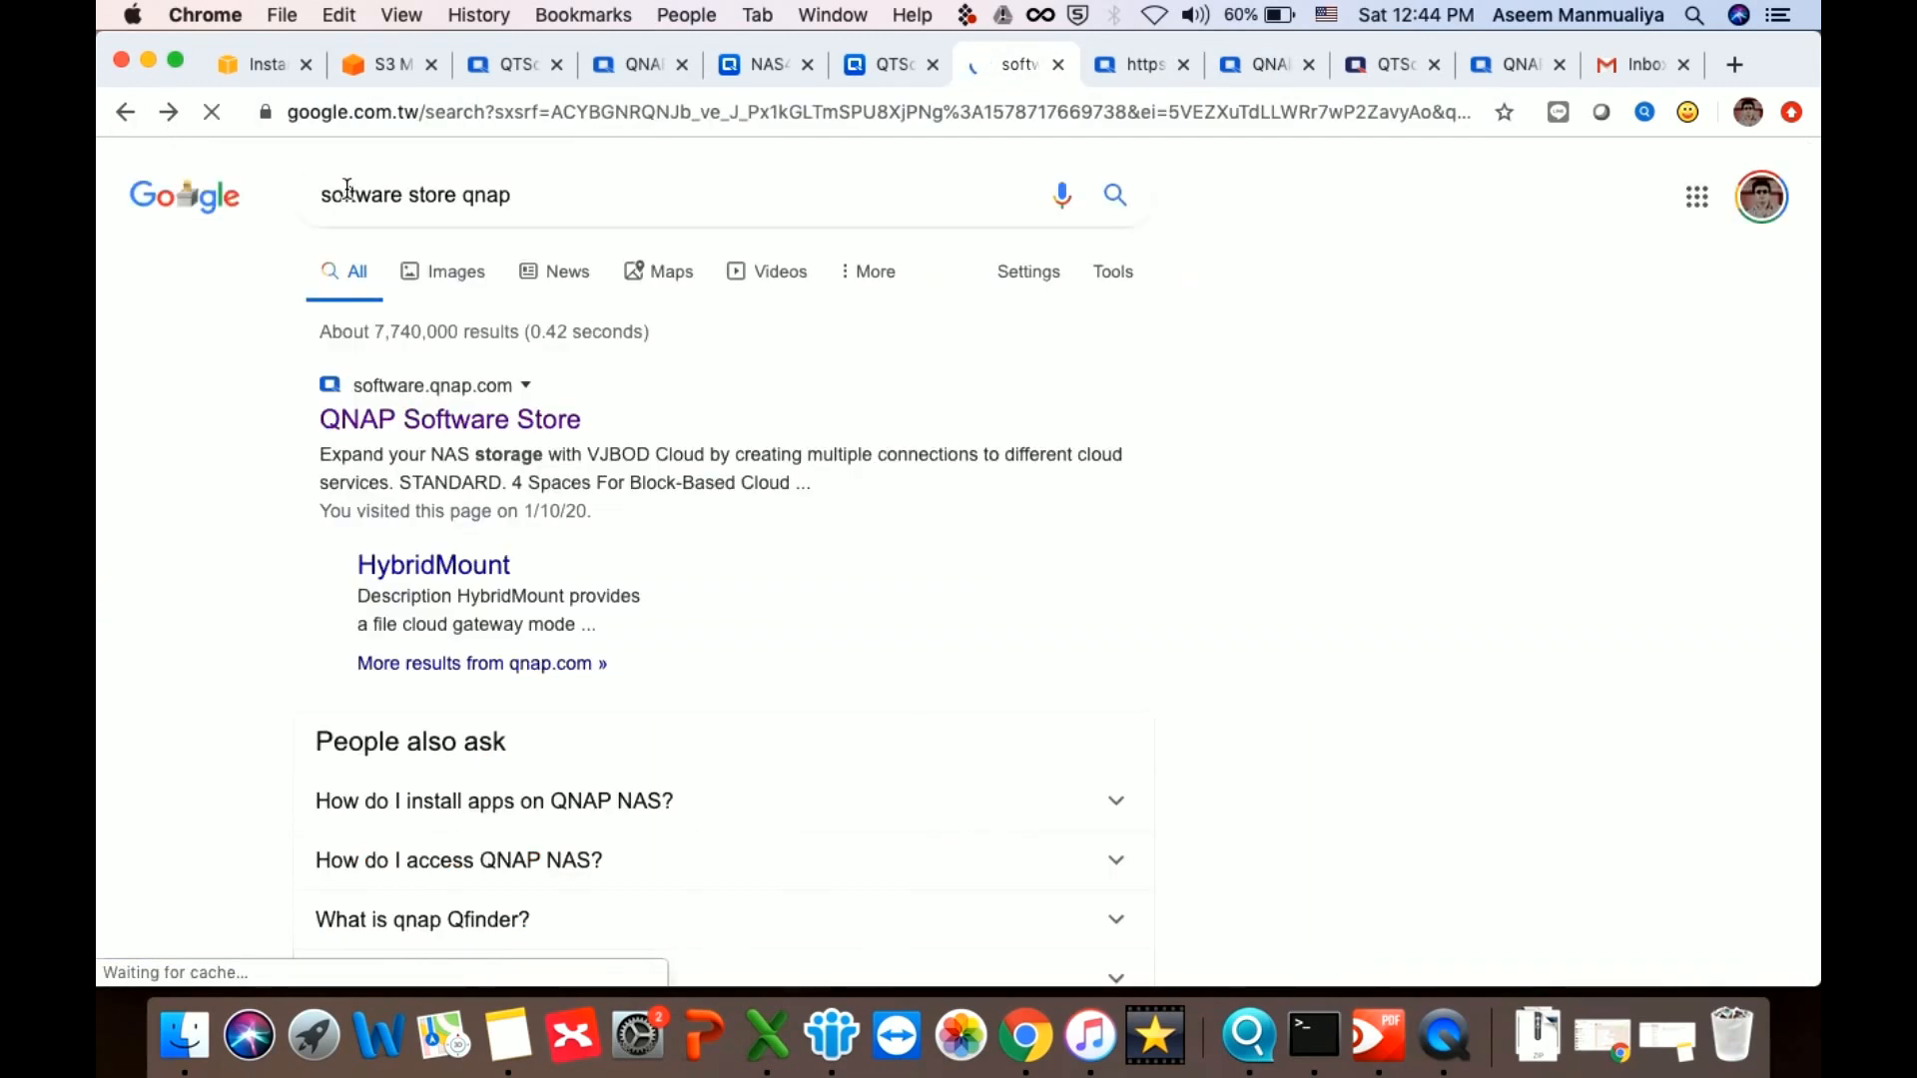
Replace the query with 'qnap license store' and run the search
triple_click(445, 194)
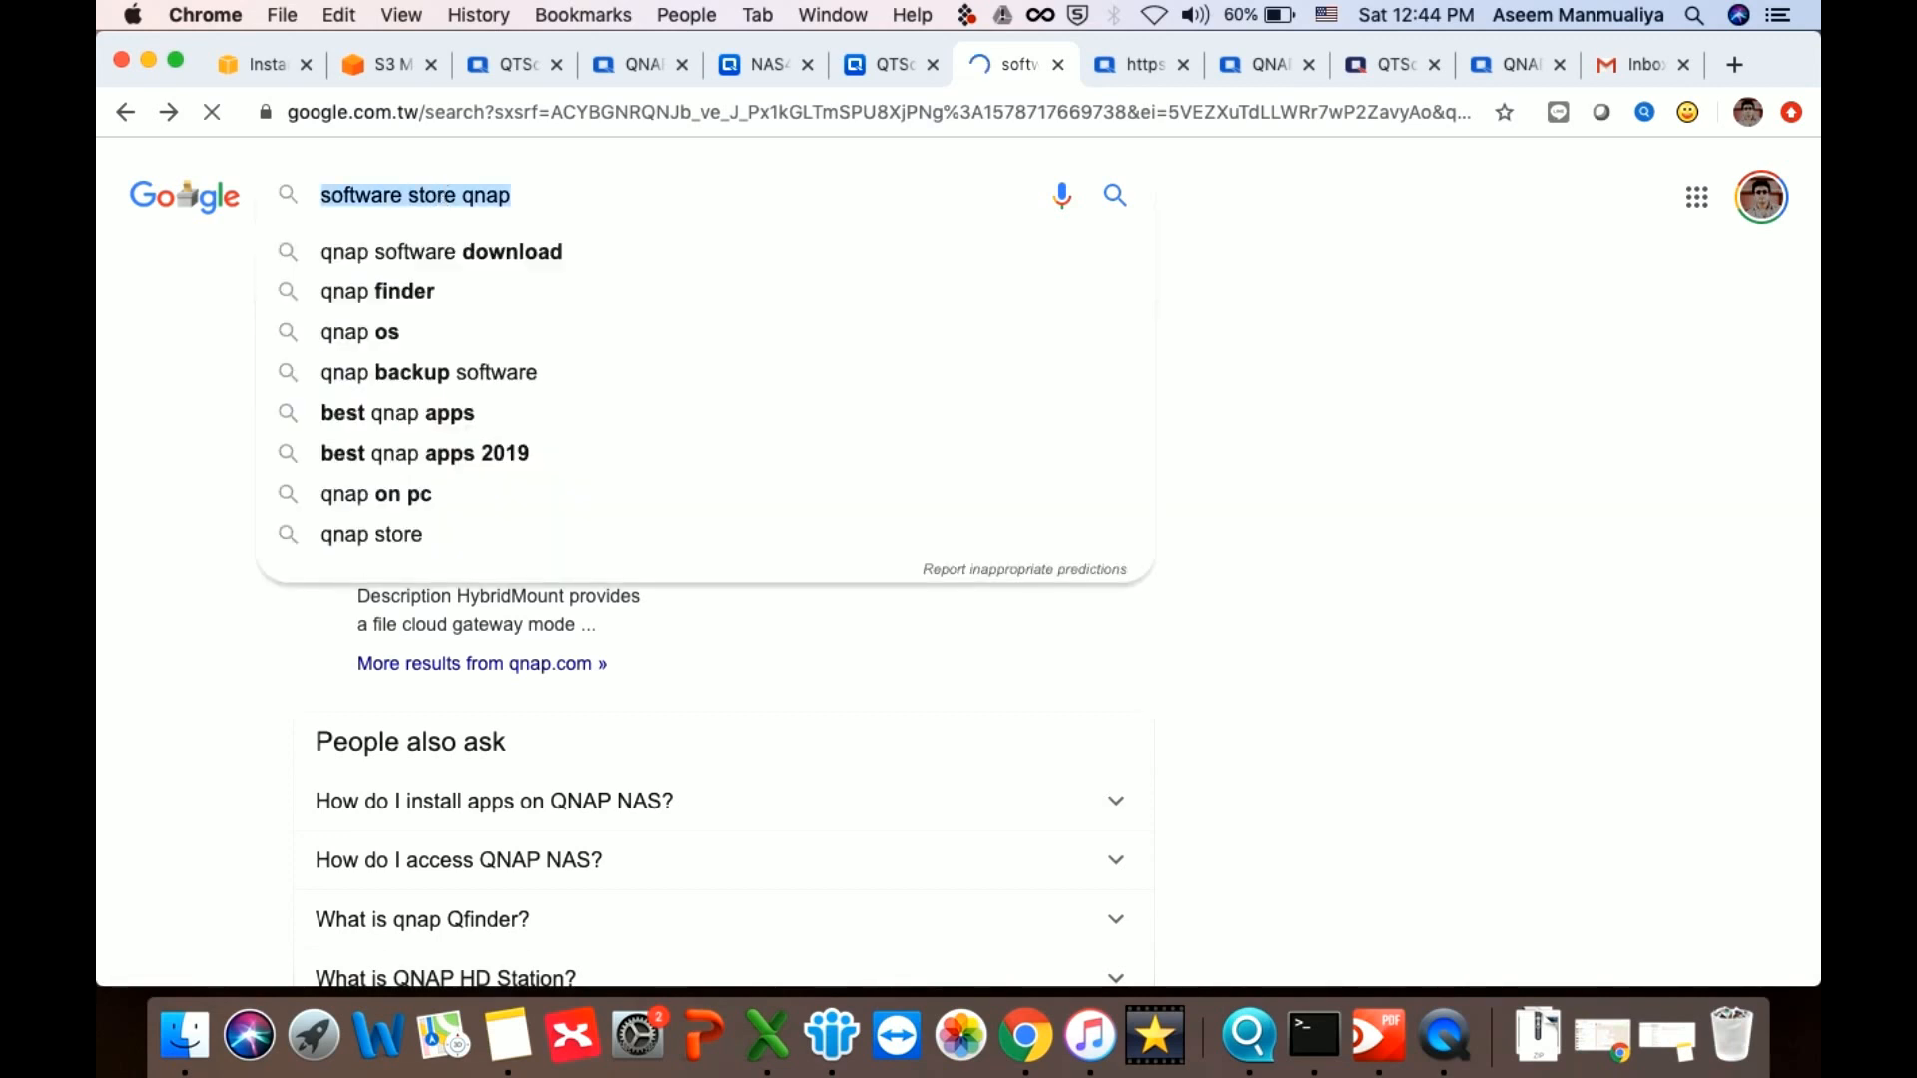
key(Right)
text(p license)
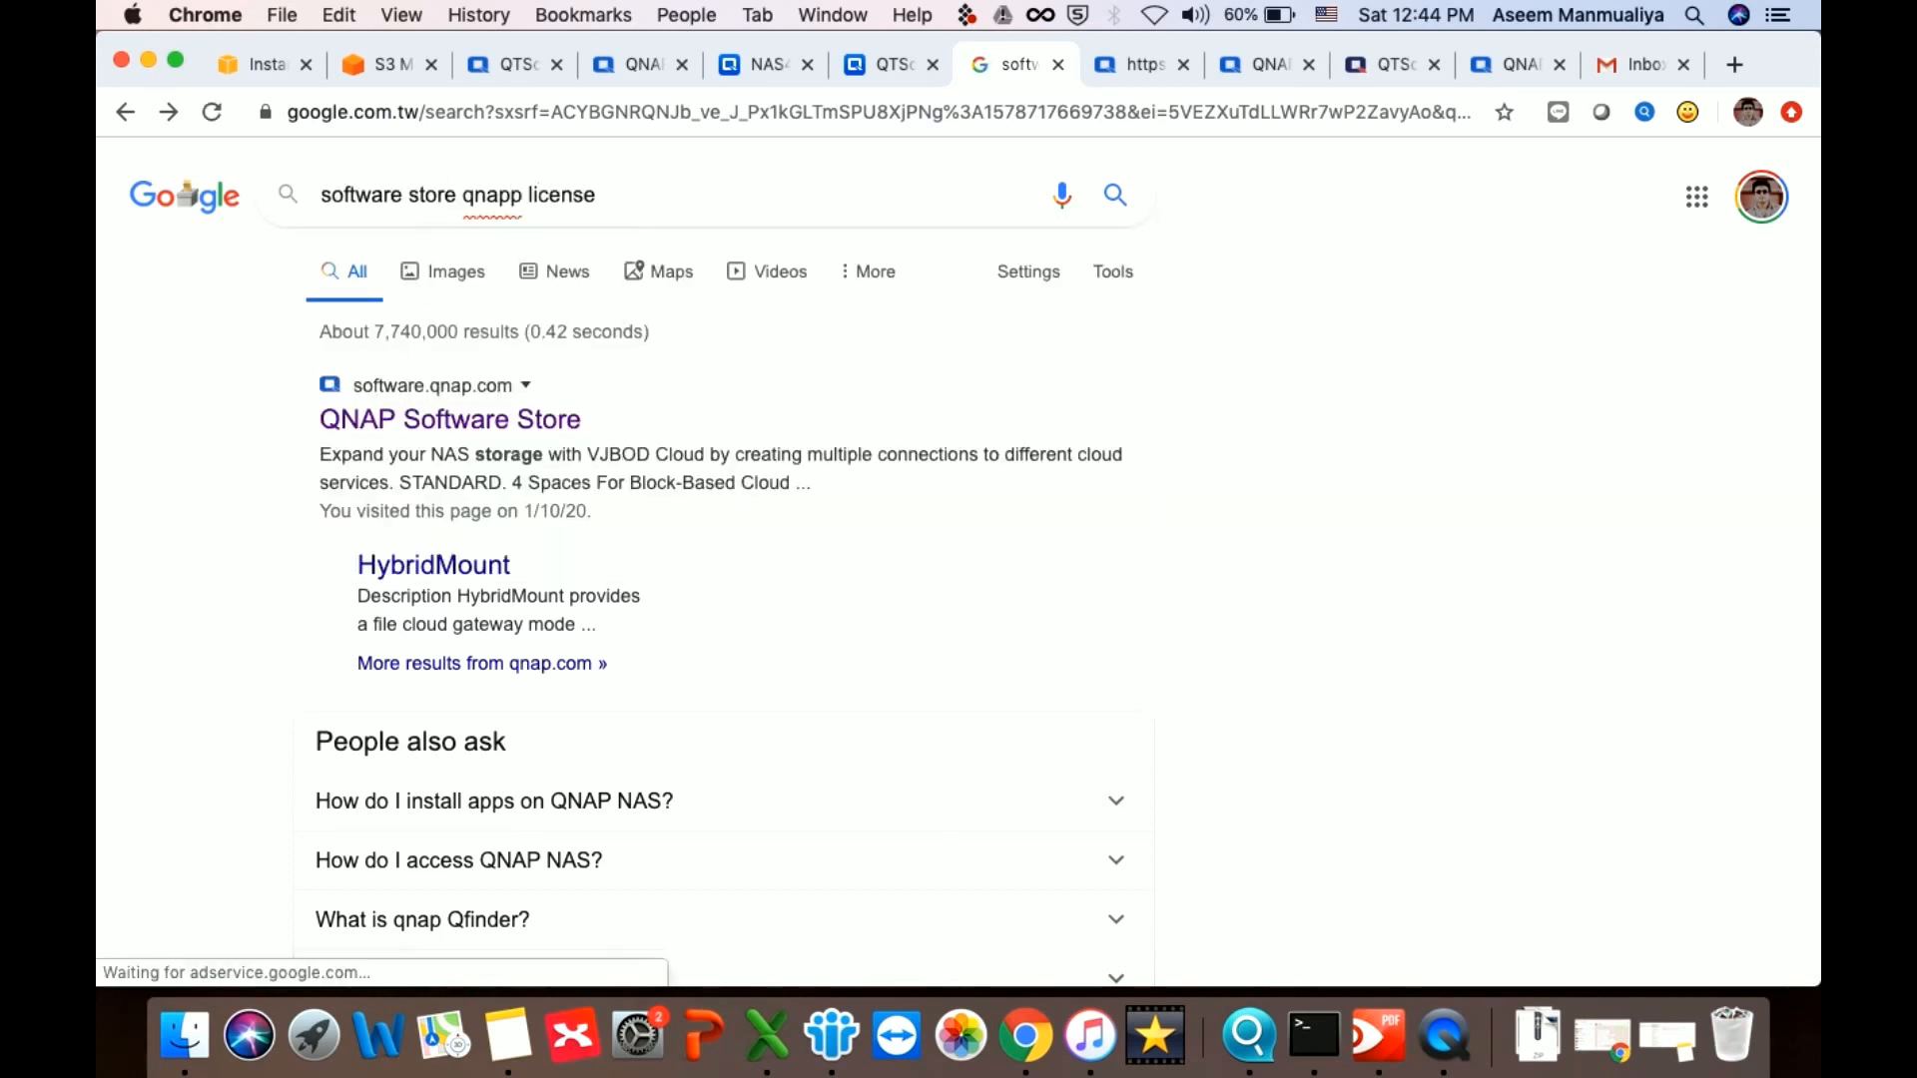
key(BackSpace)
key(BackSpace)
key(BackSpace)
key(BackSpace)
key(BackSpace)
key(BackSpace)
key(BackSpace)
key(BackSpace)
key(BackSpace)
key(BackSpace)
key(BackSpace)
key(BackSpace)
key(BackSpace)
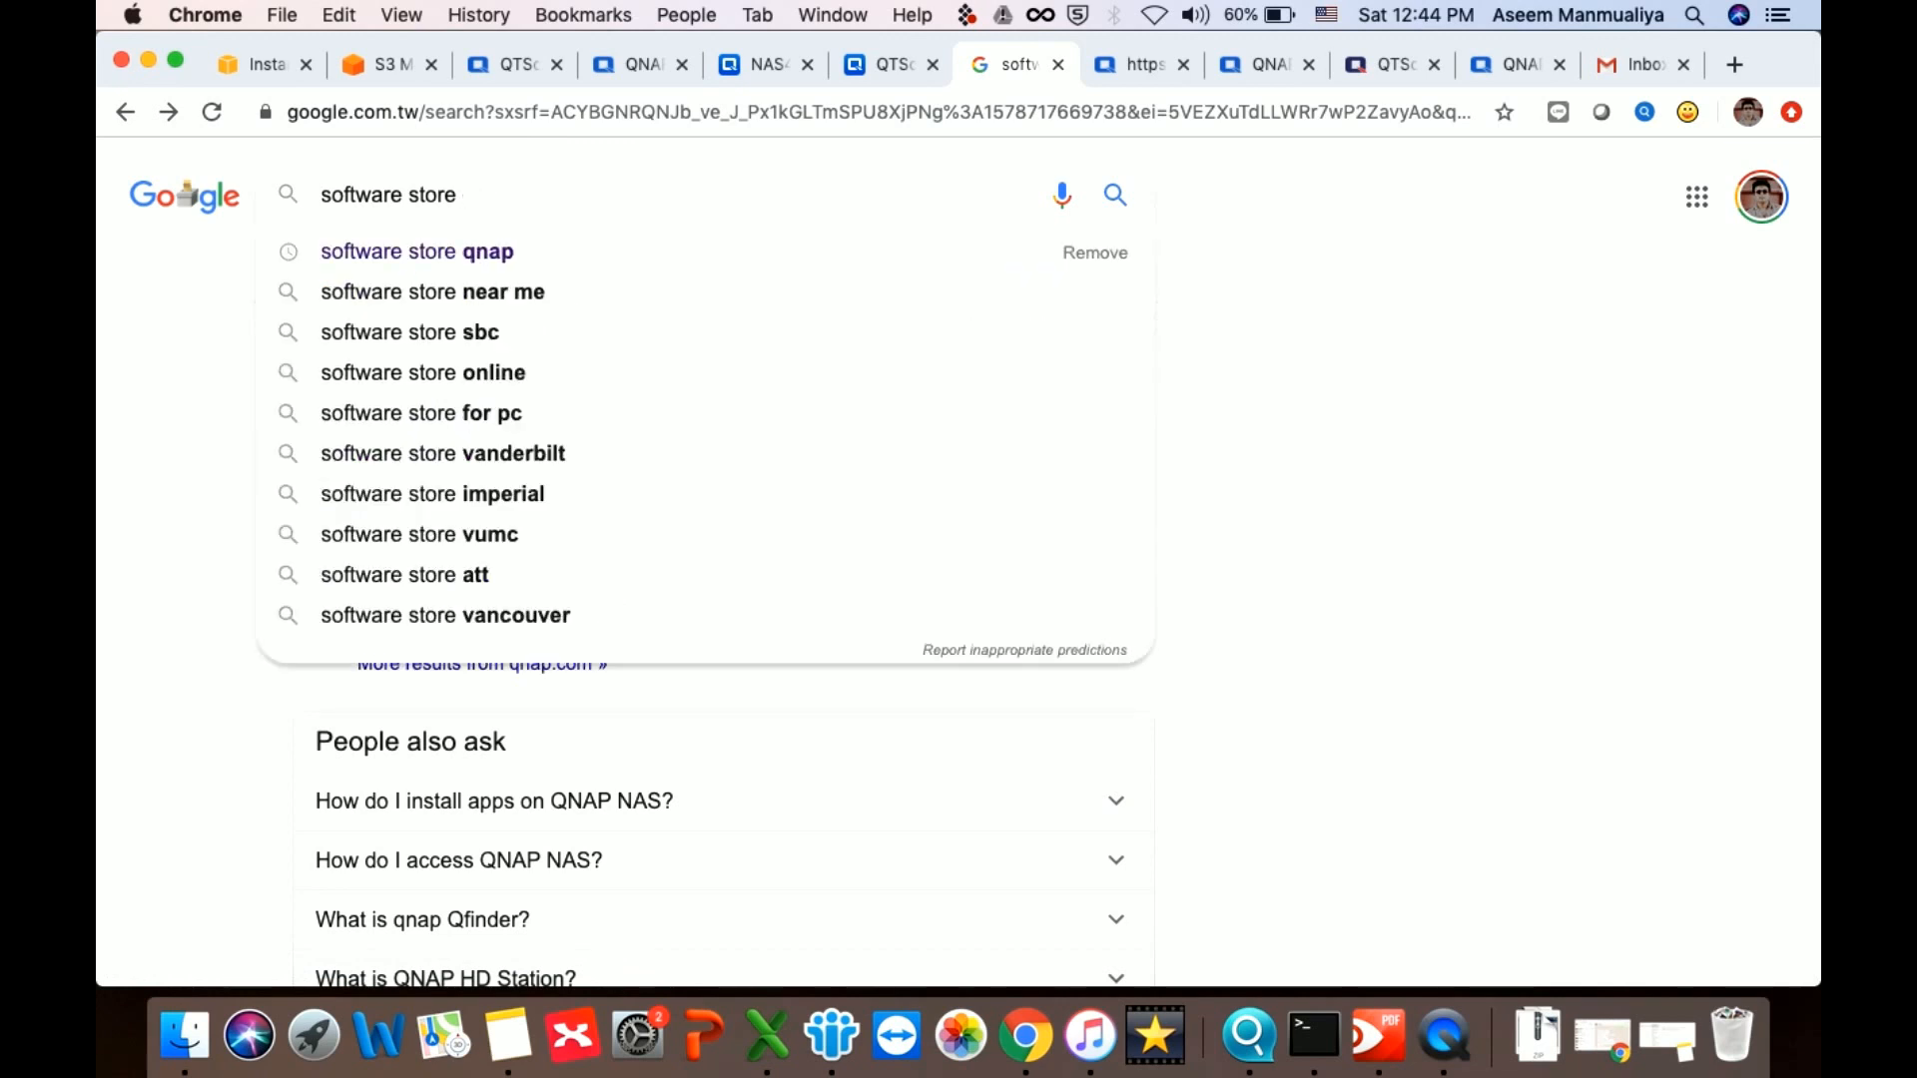
key(BackSpace)
key(BackSpace)
key(BackSpace)
key(BackSpace)
key(BackSpace)
key(BackSpace)
key(BackSpace)
key(BackSpace)
key(BackSpace)
key(BackSpace)
key(BackSpace)
key(BackSpace)
key(BackSpace)
key(BackSpace)
text(q)
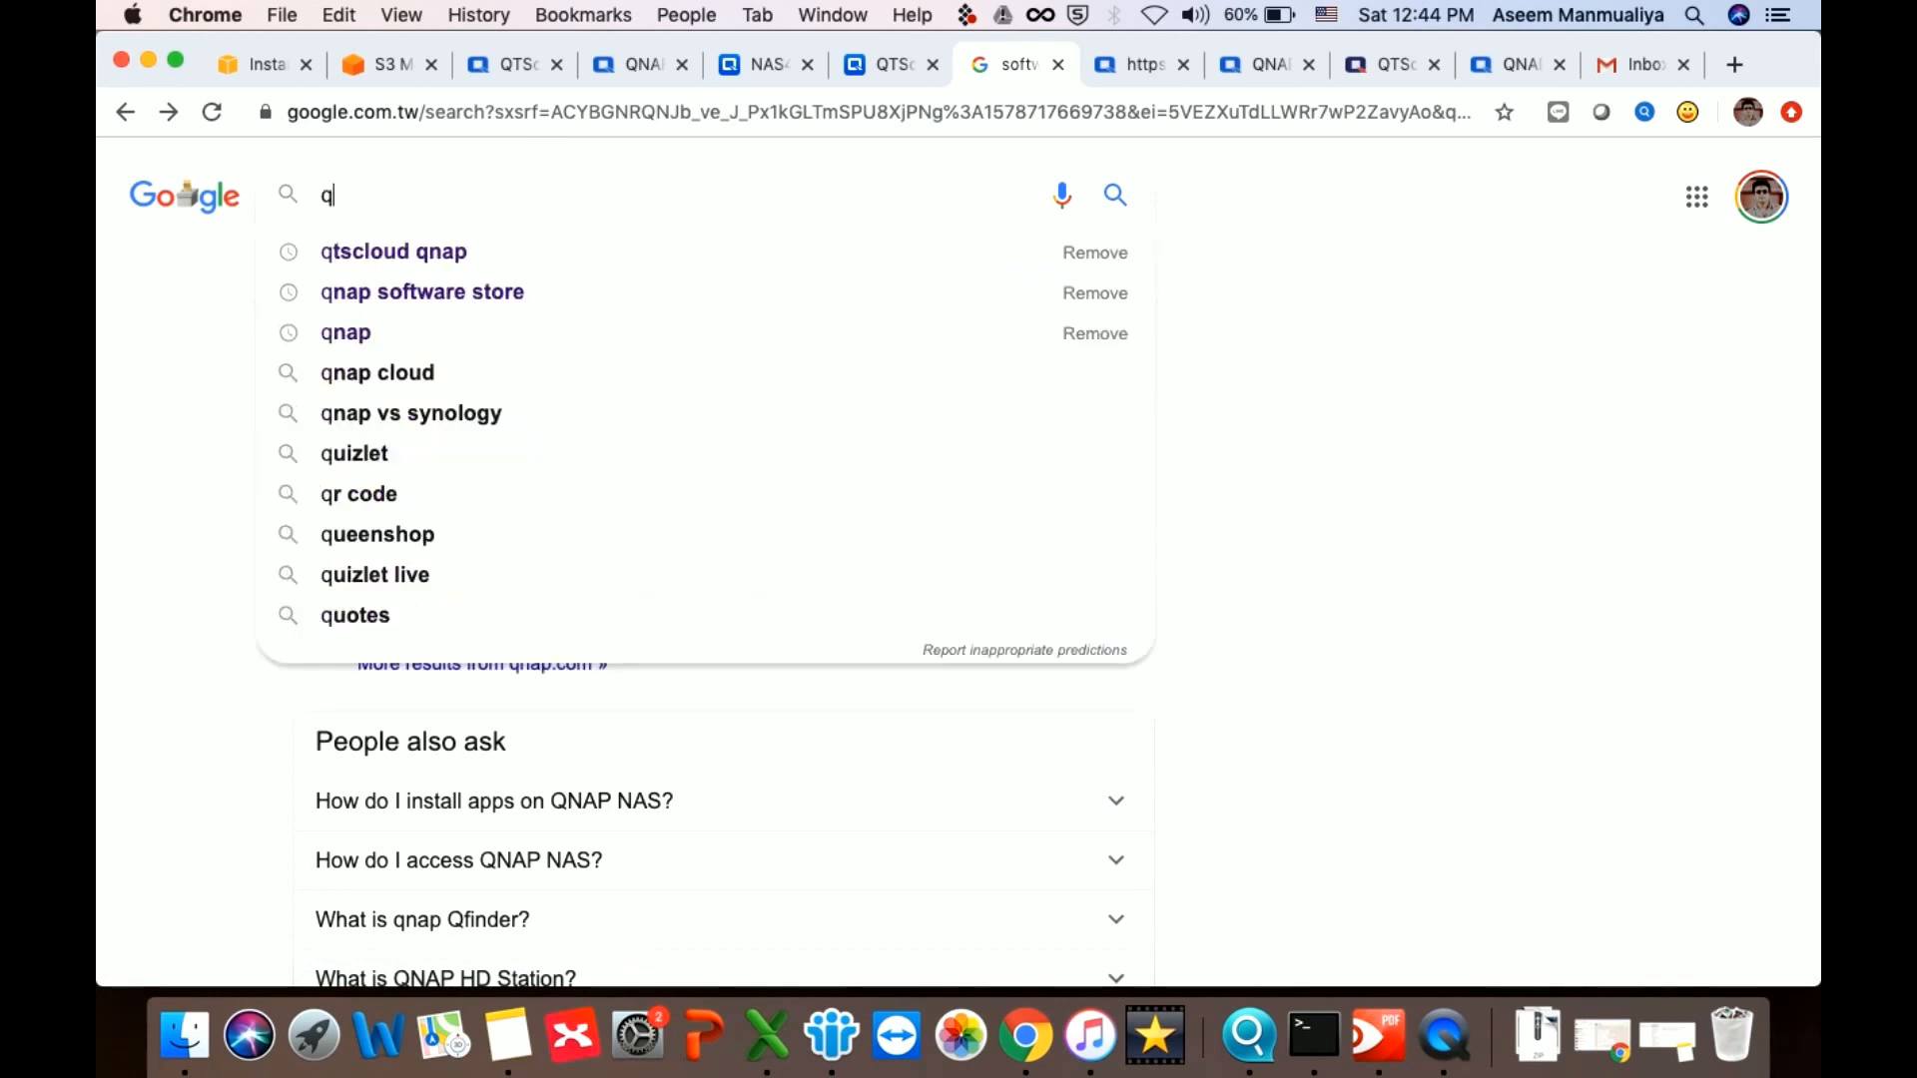
text(nap license sto)
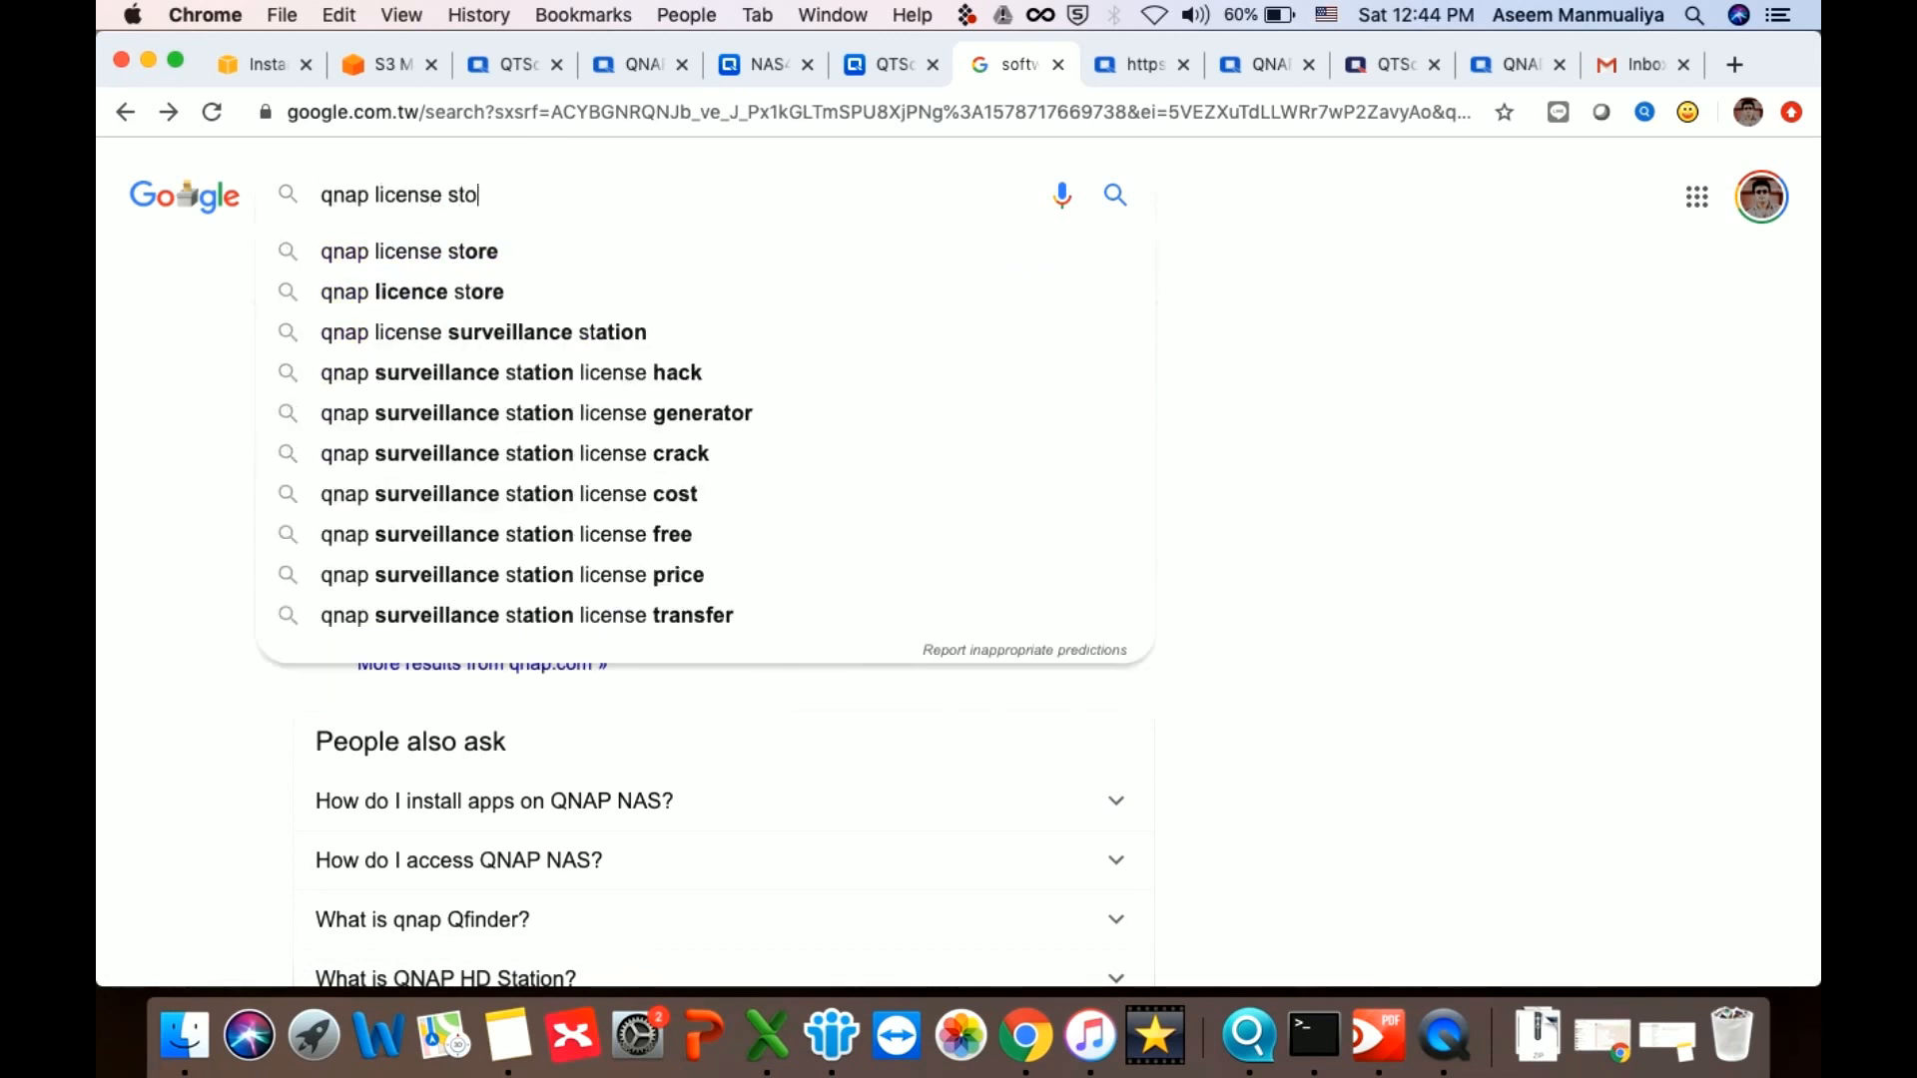
text(re)
key(Return)
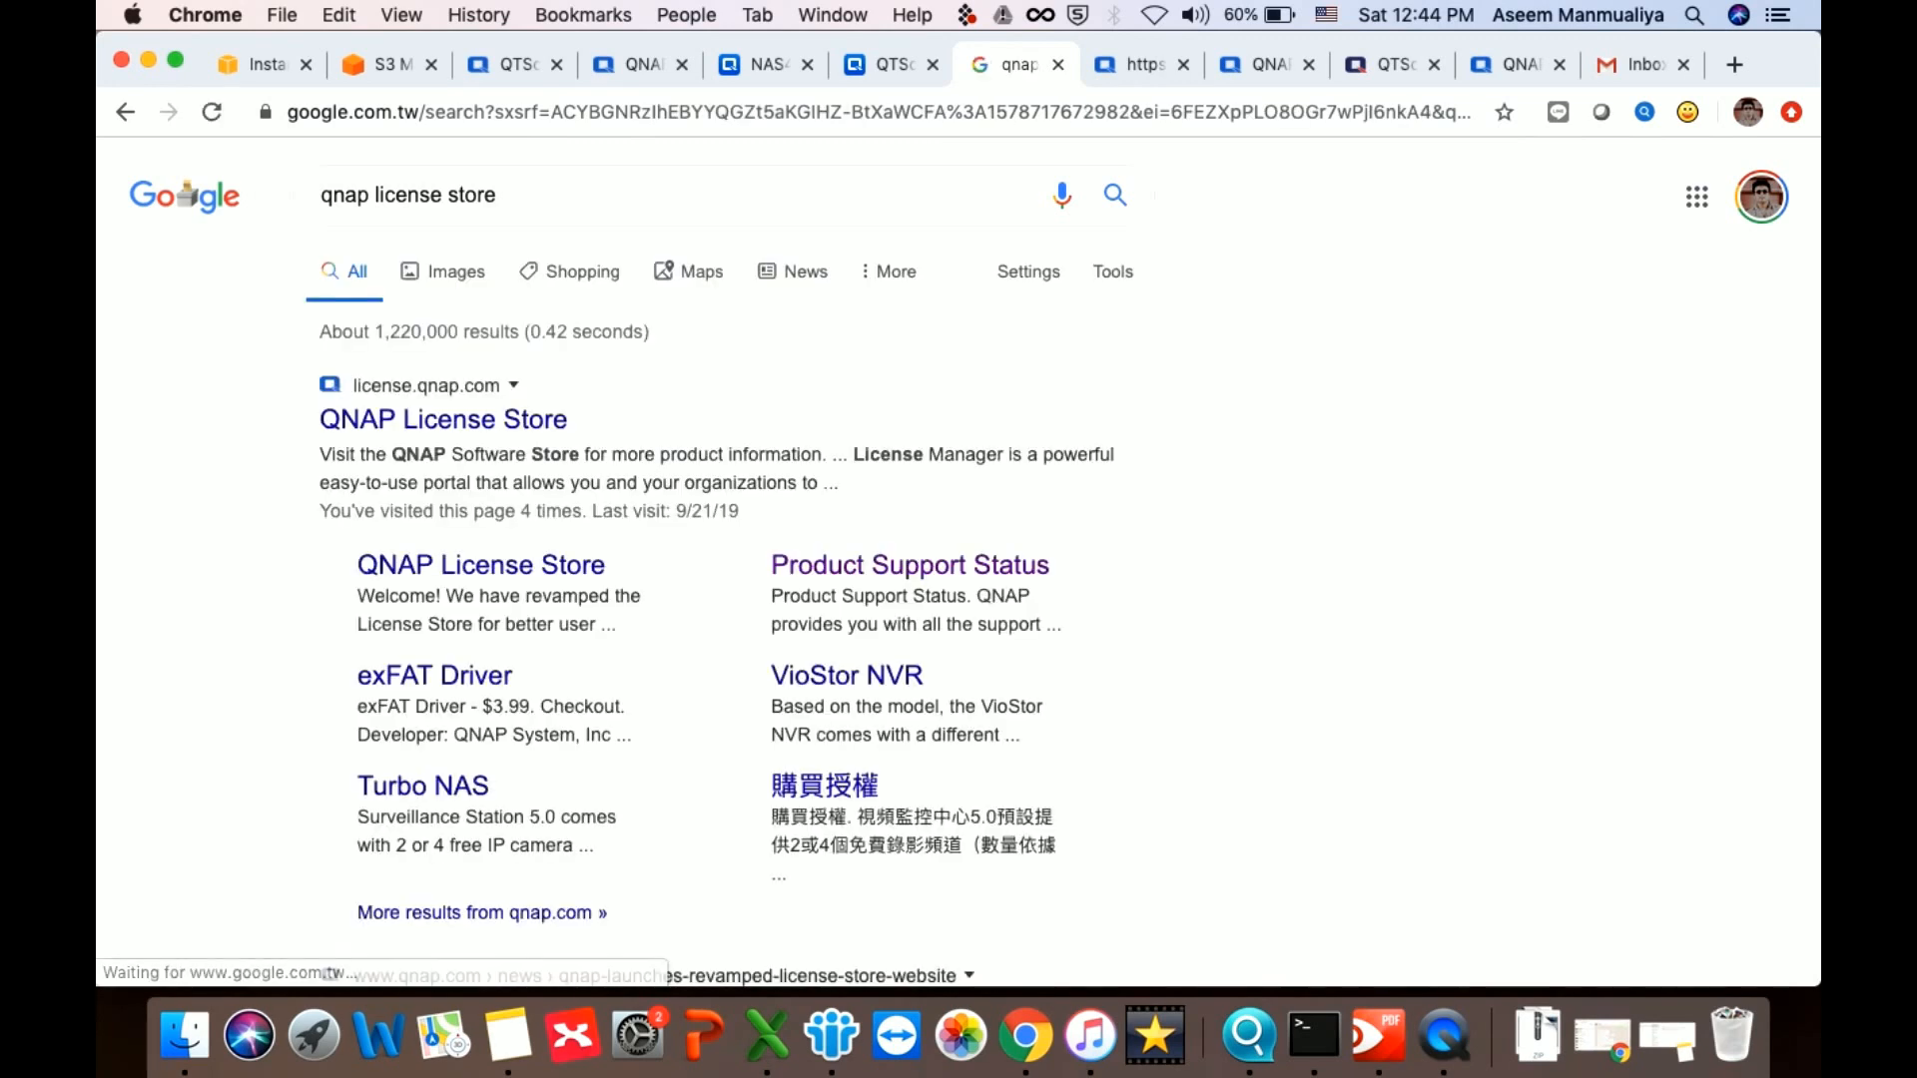
Open the QNAP License Store result and check the account options menu
click(409, 428)
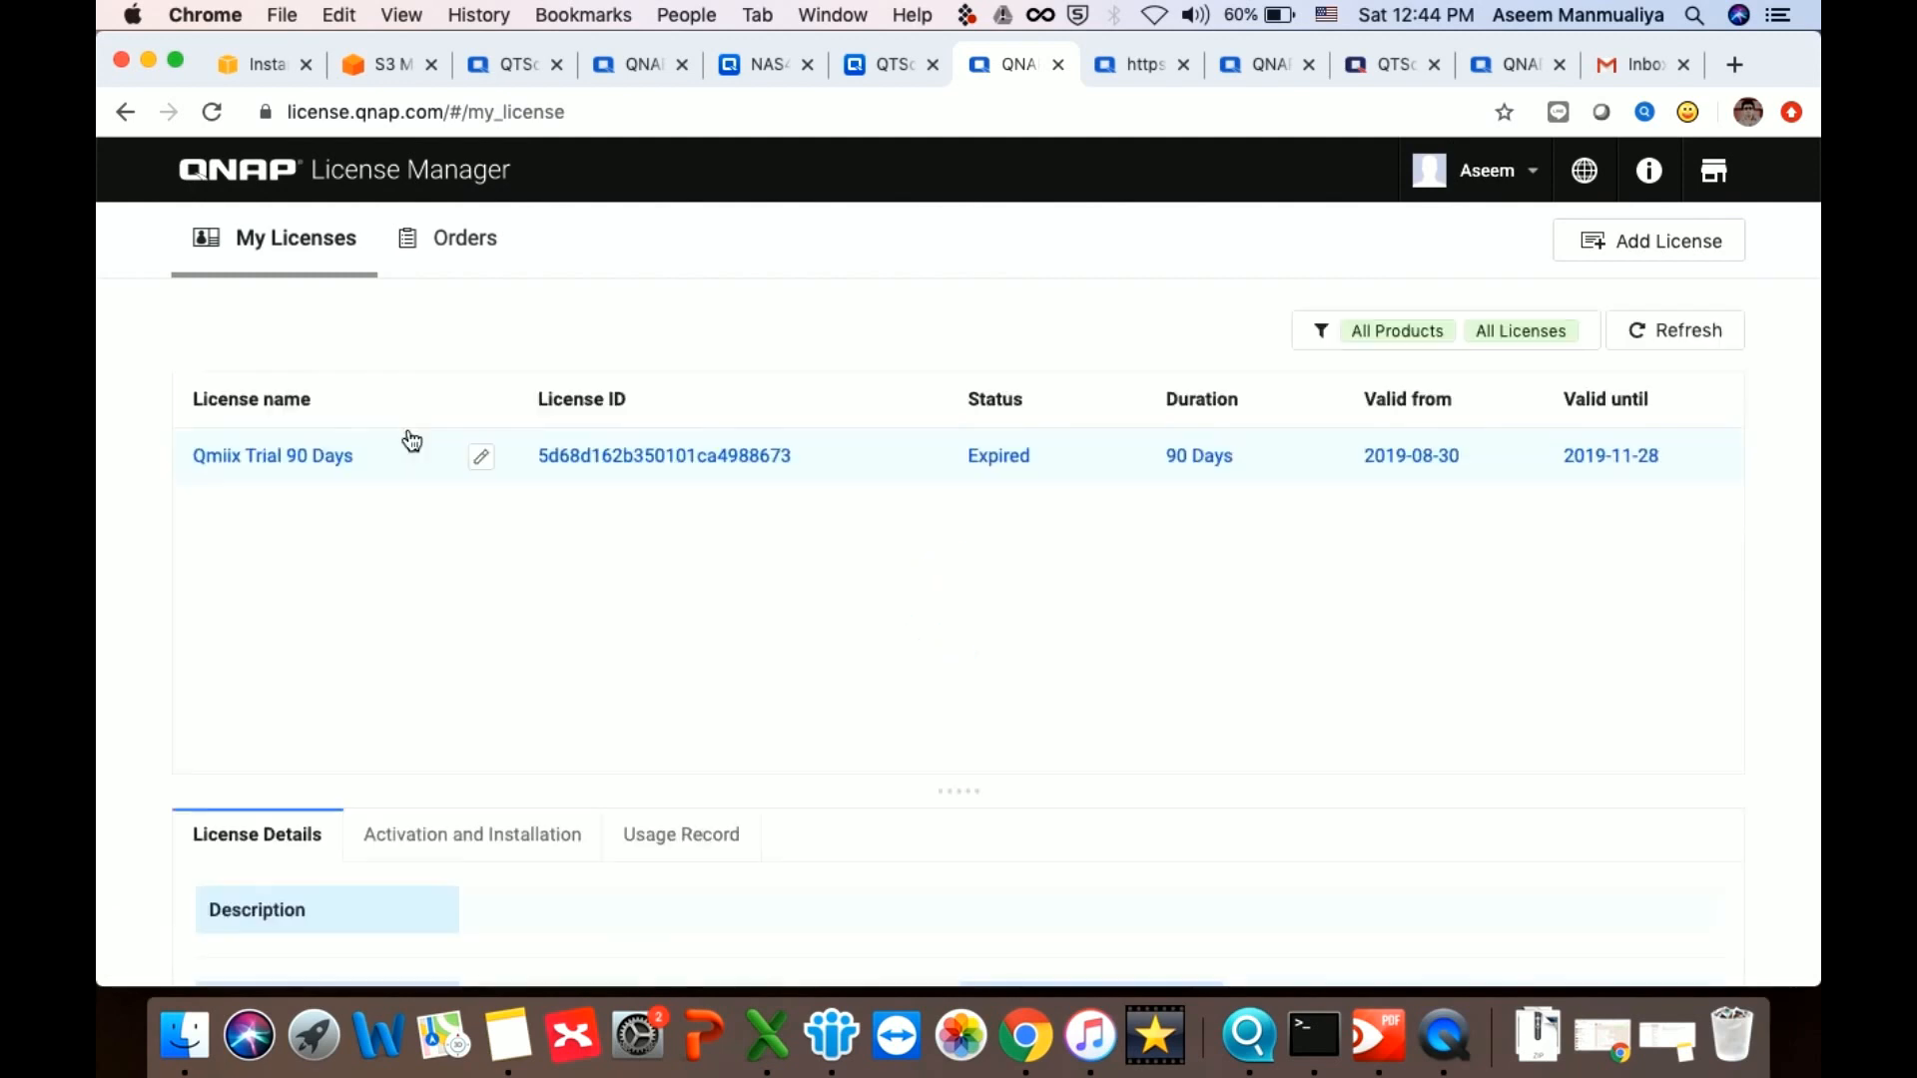
click(1495, 178)
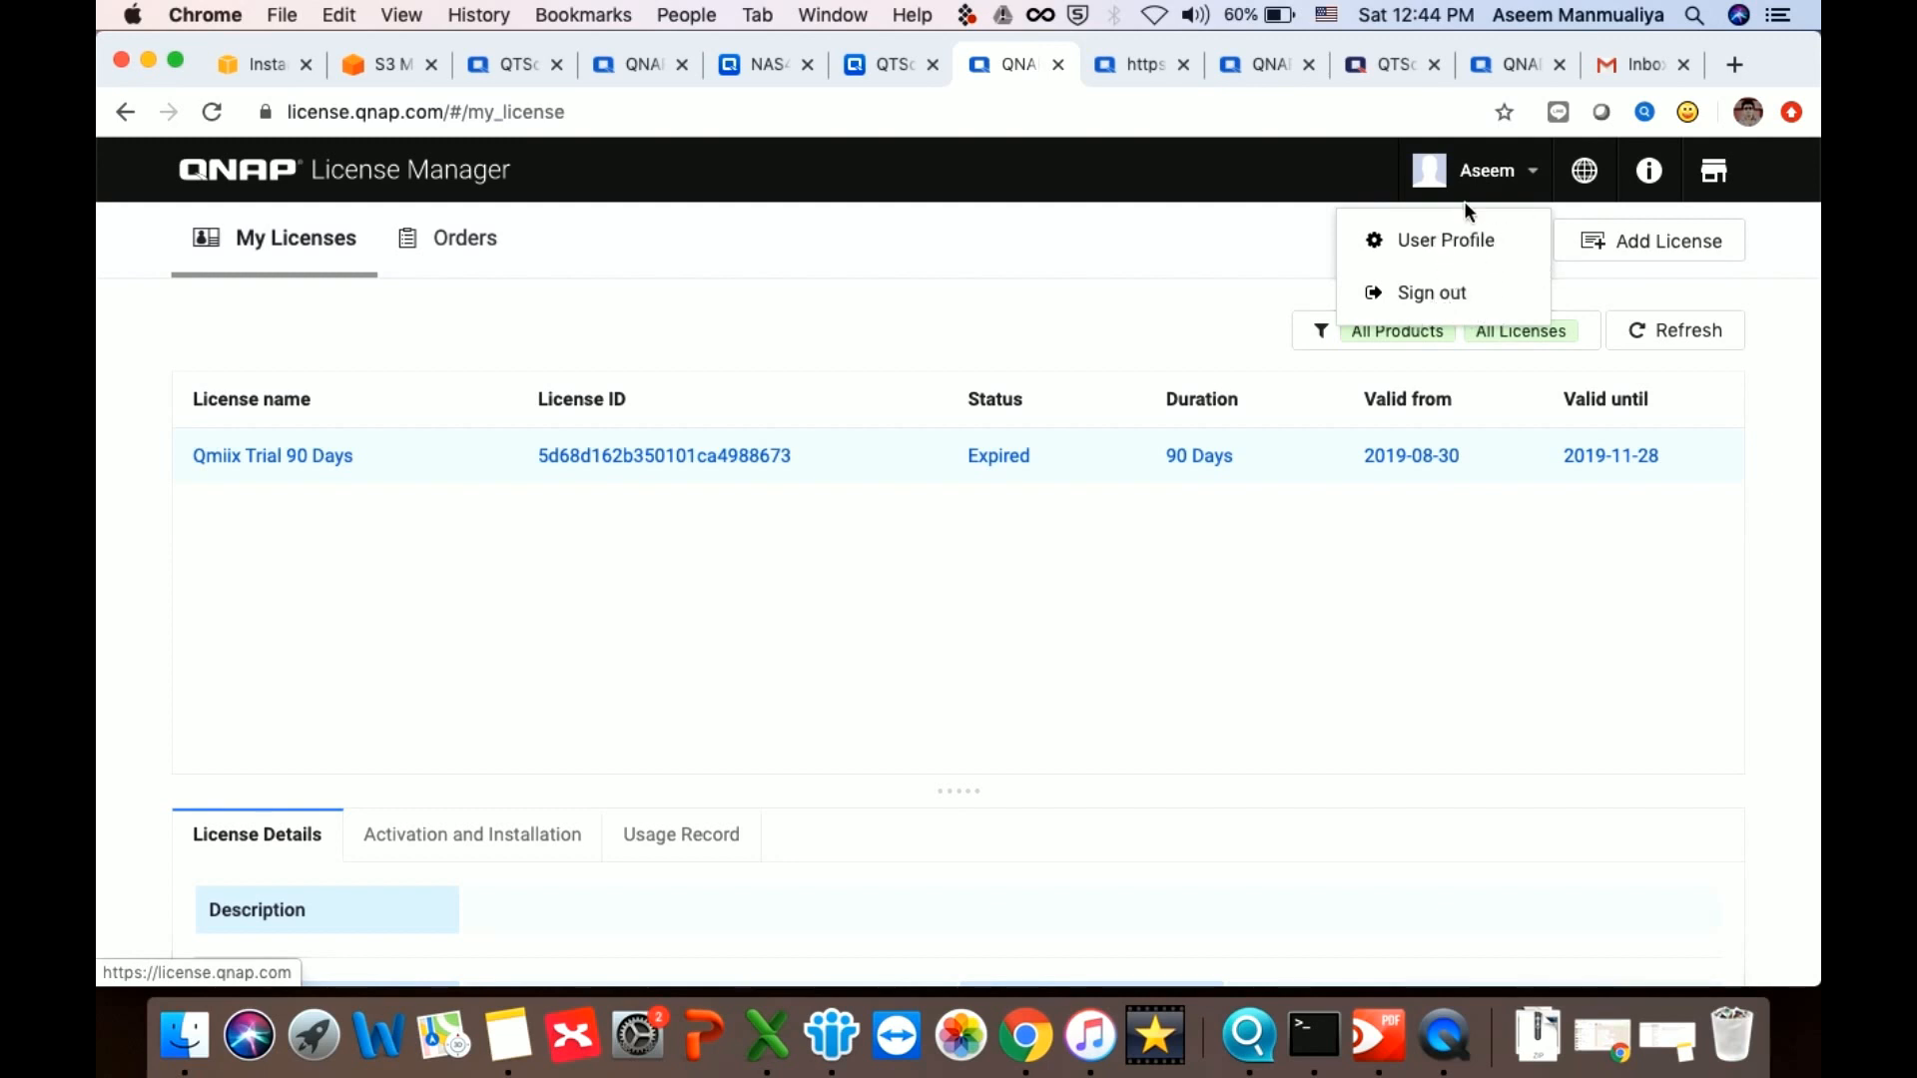
click(1235, 241)
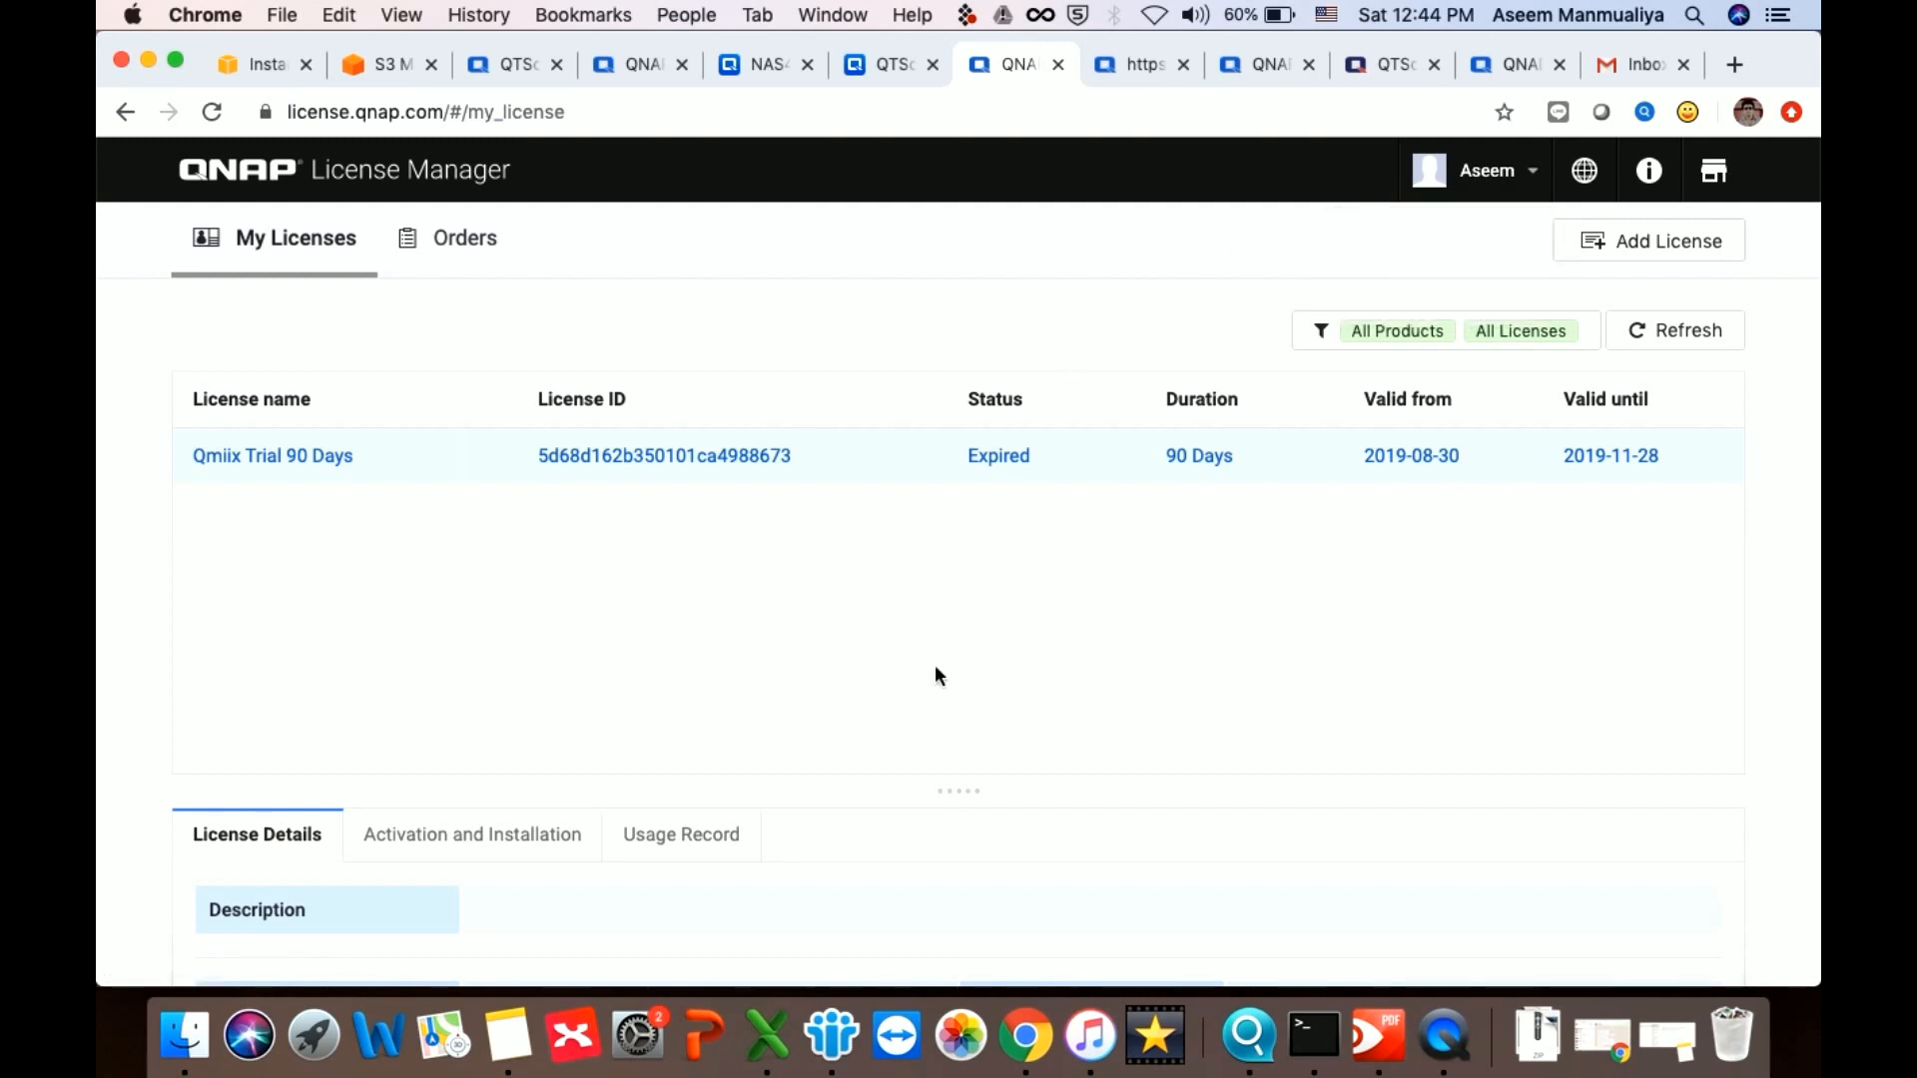
Review the Orders and My Licenses lists, then bring up the alpha License Manager page
scroll(935, 669, down, 10)
scroll(935, 669, up, 10)
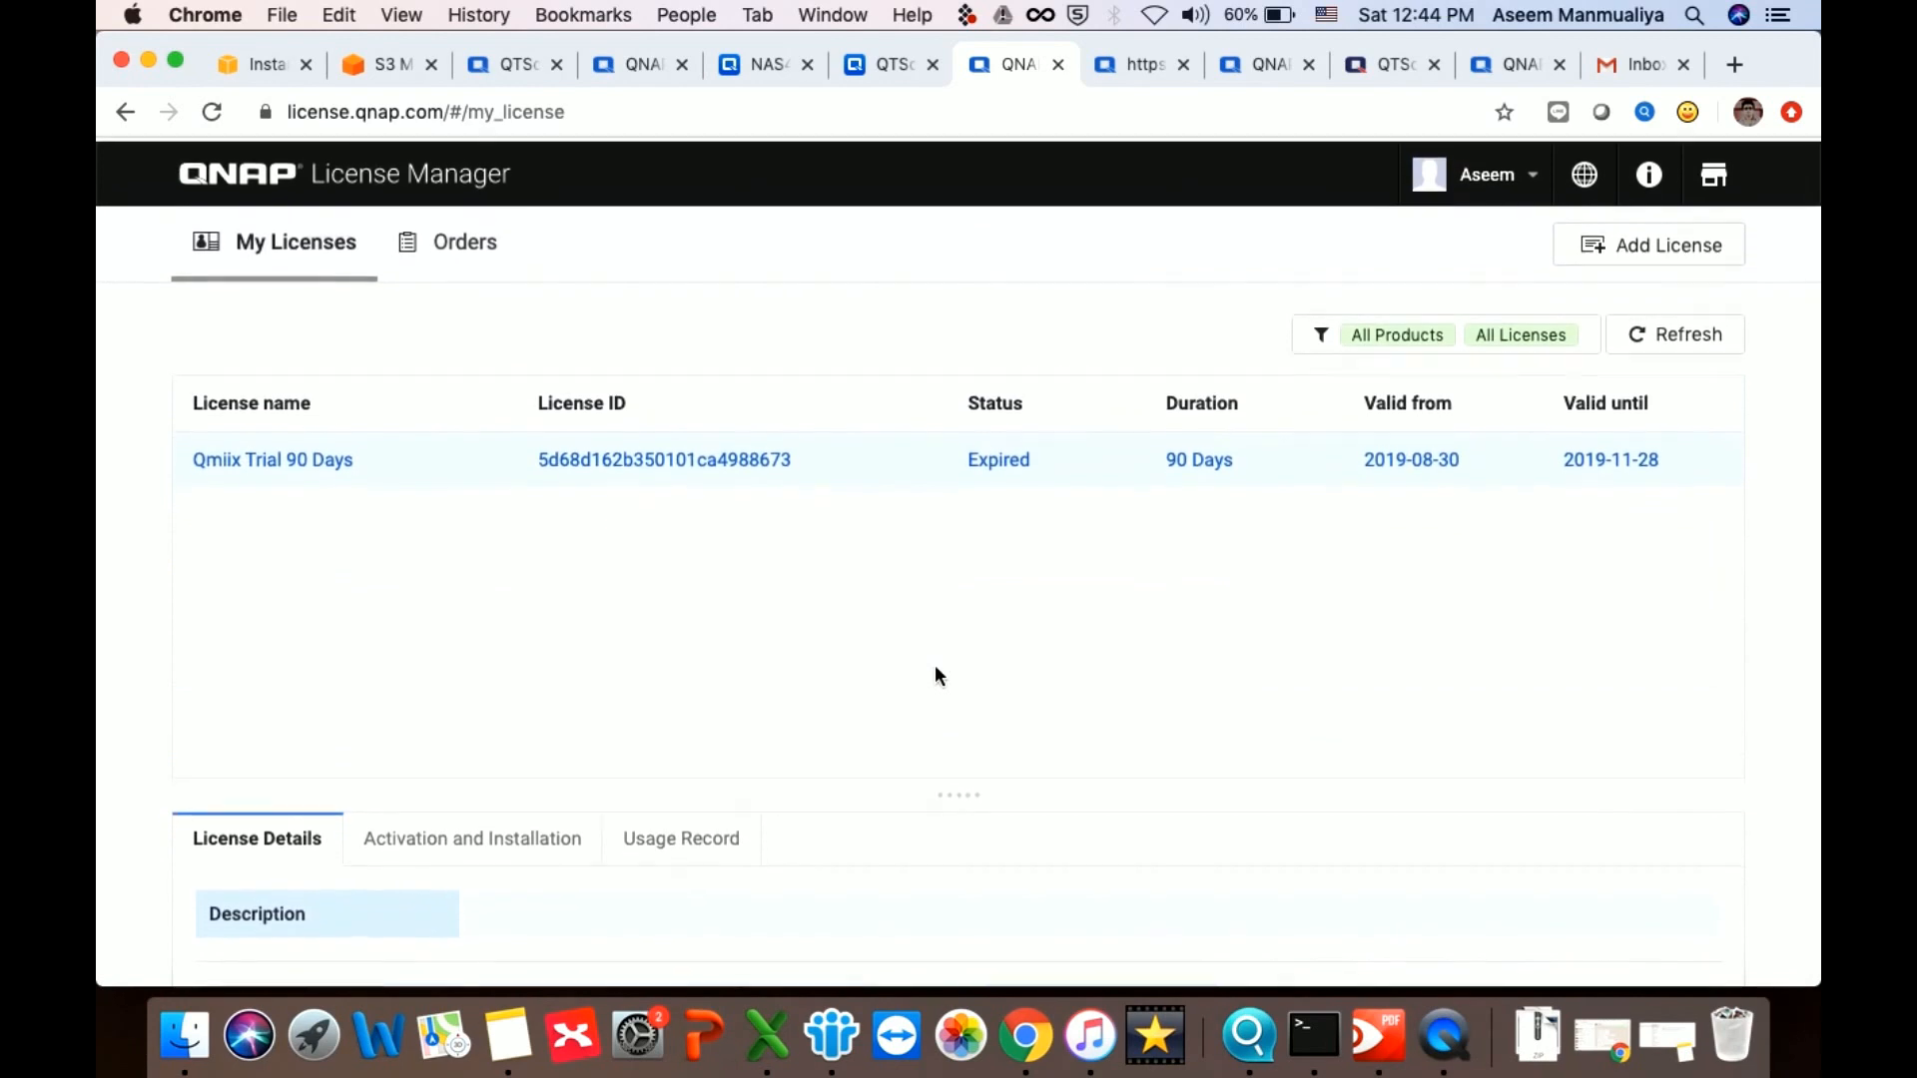
click(466, 242)
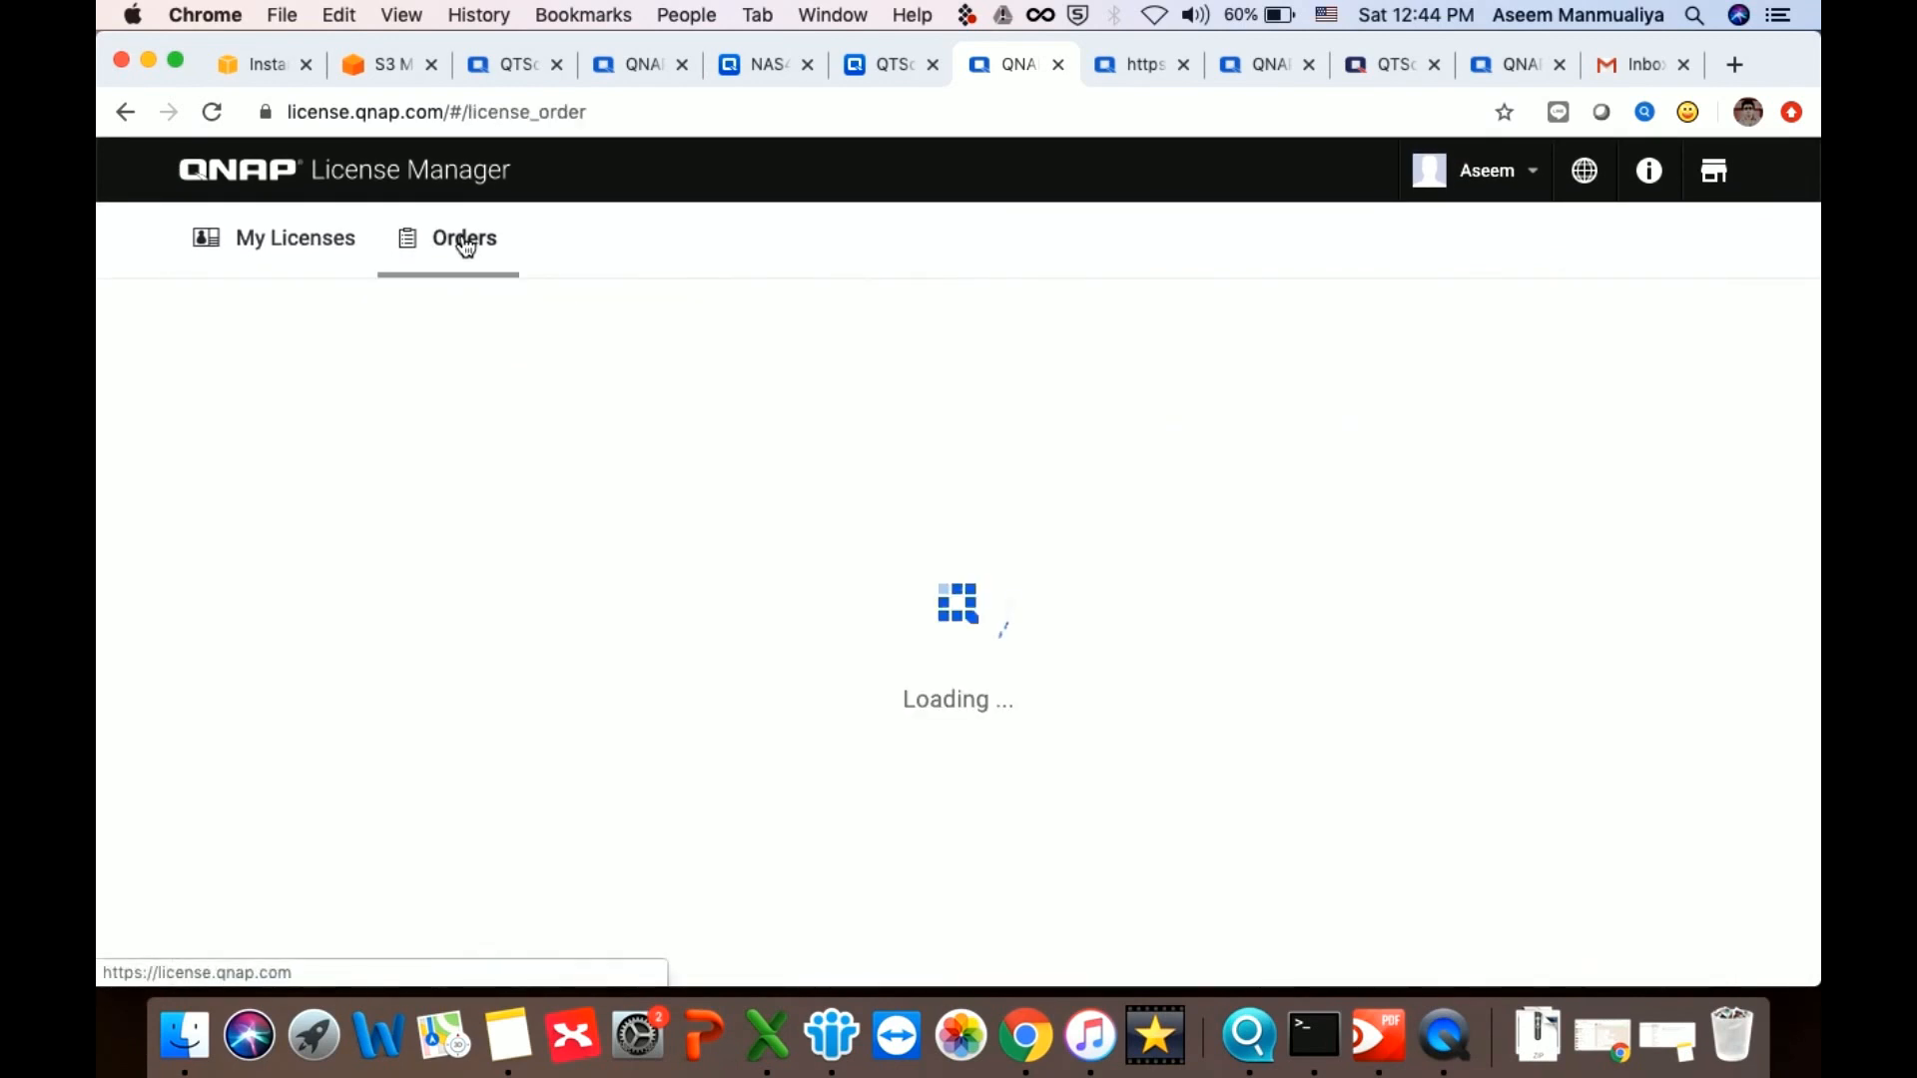
click(286, 249)
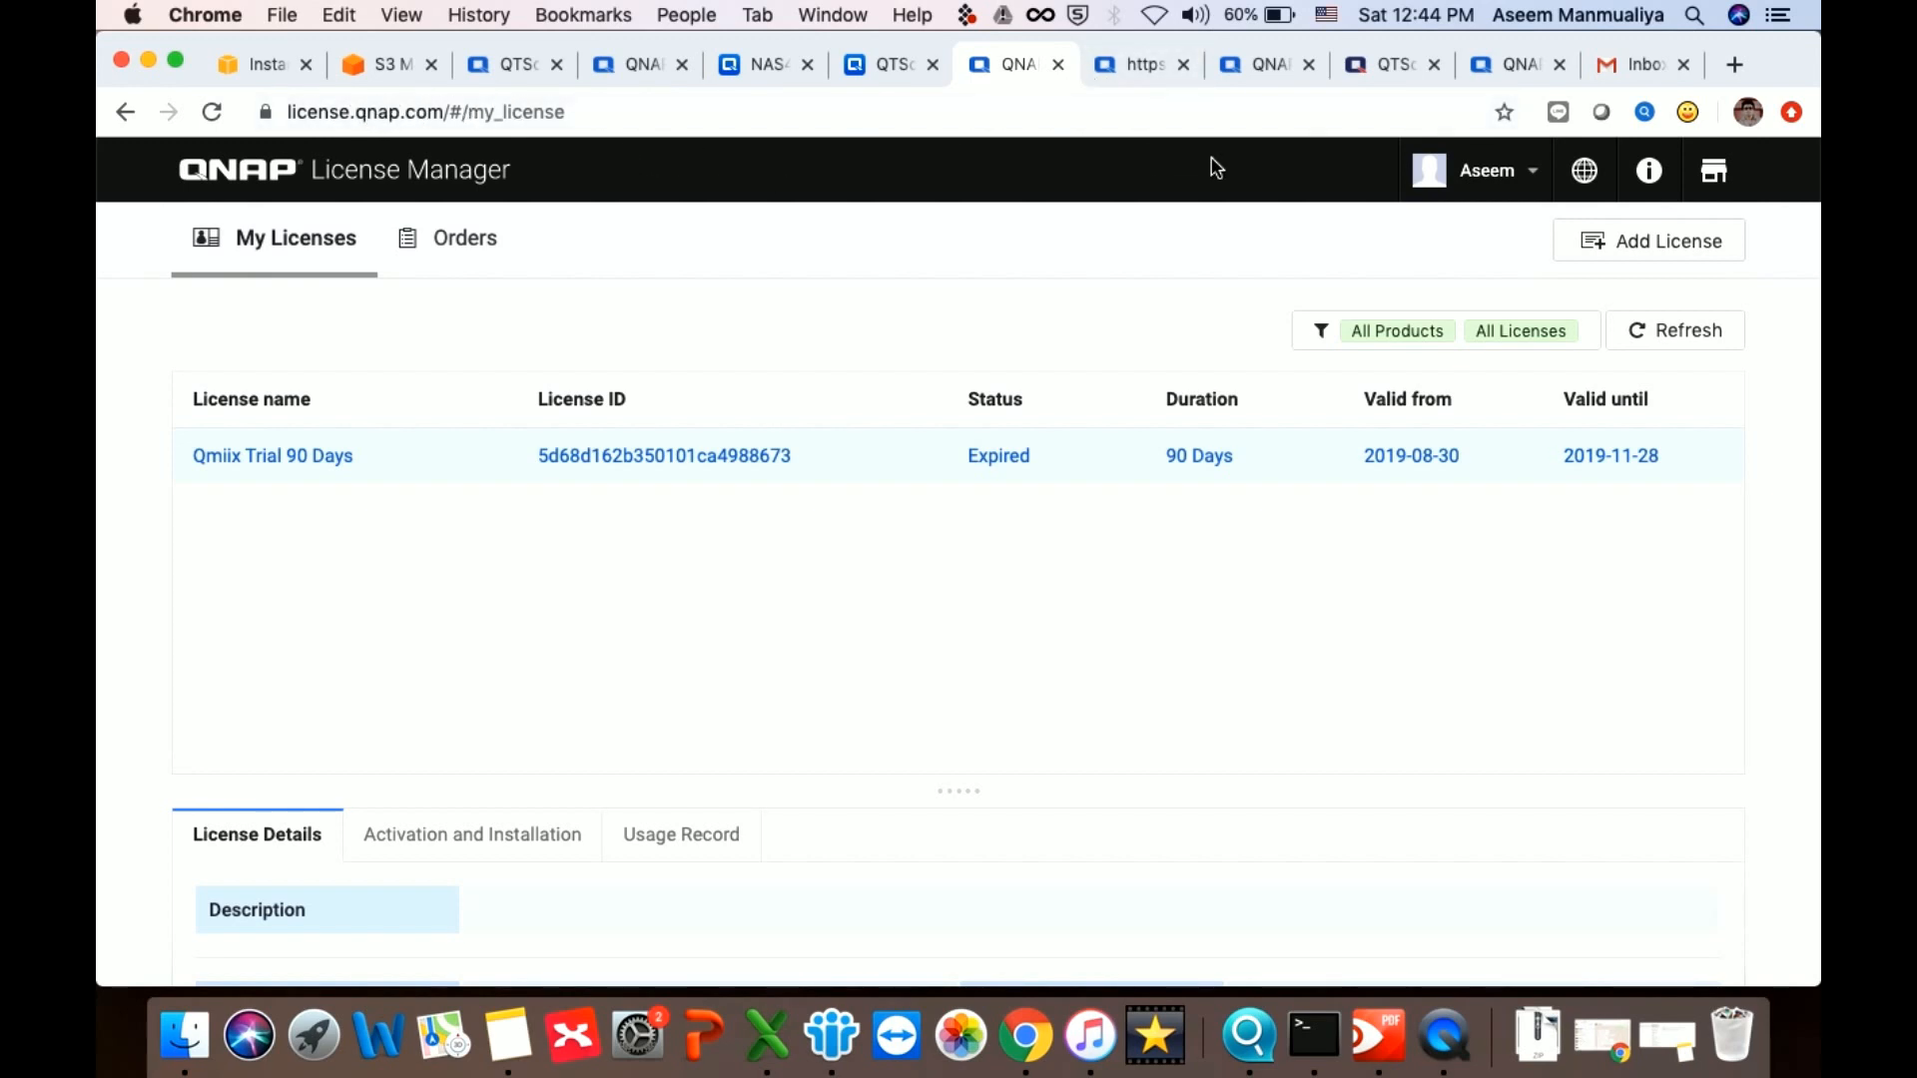
click(1514, 66)
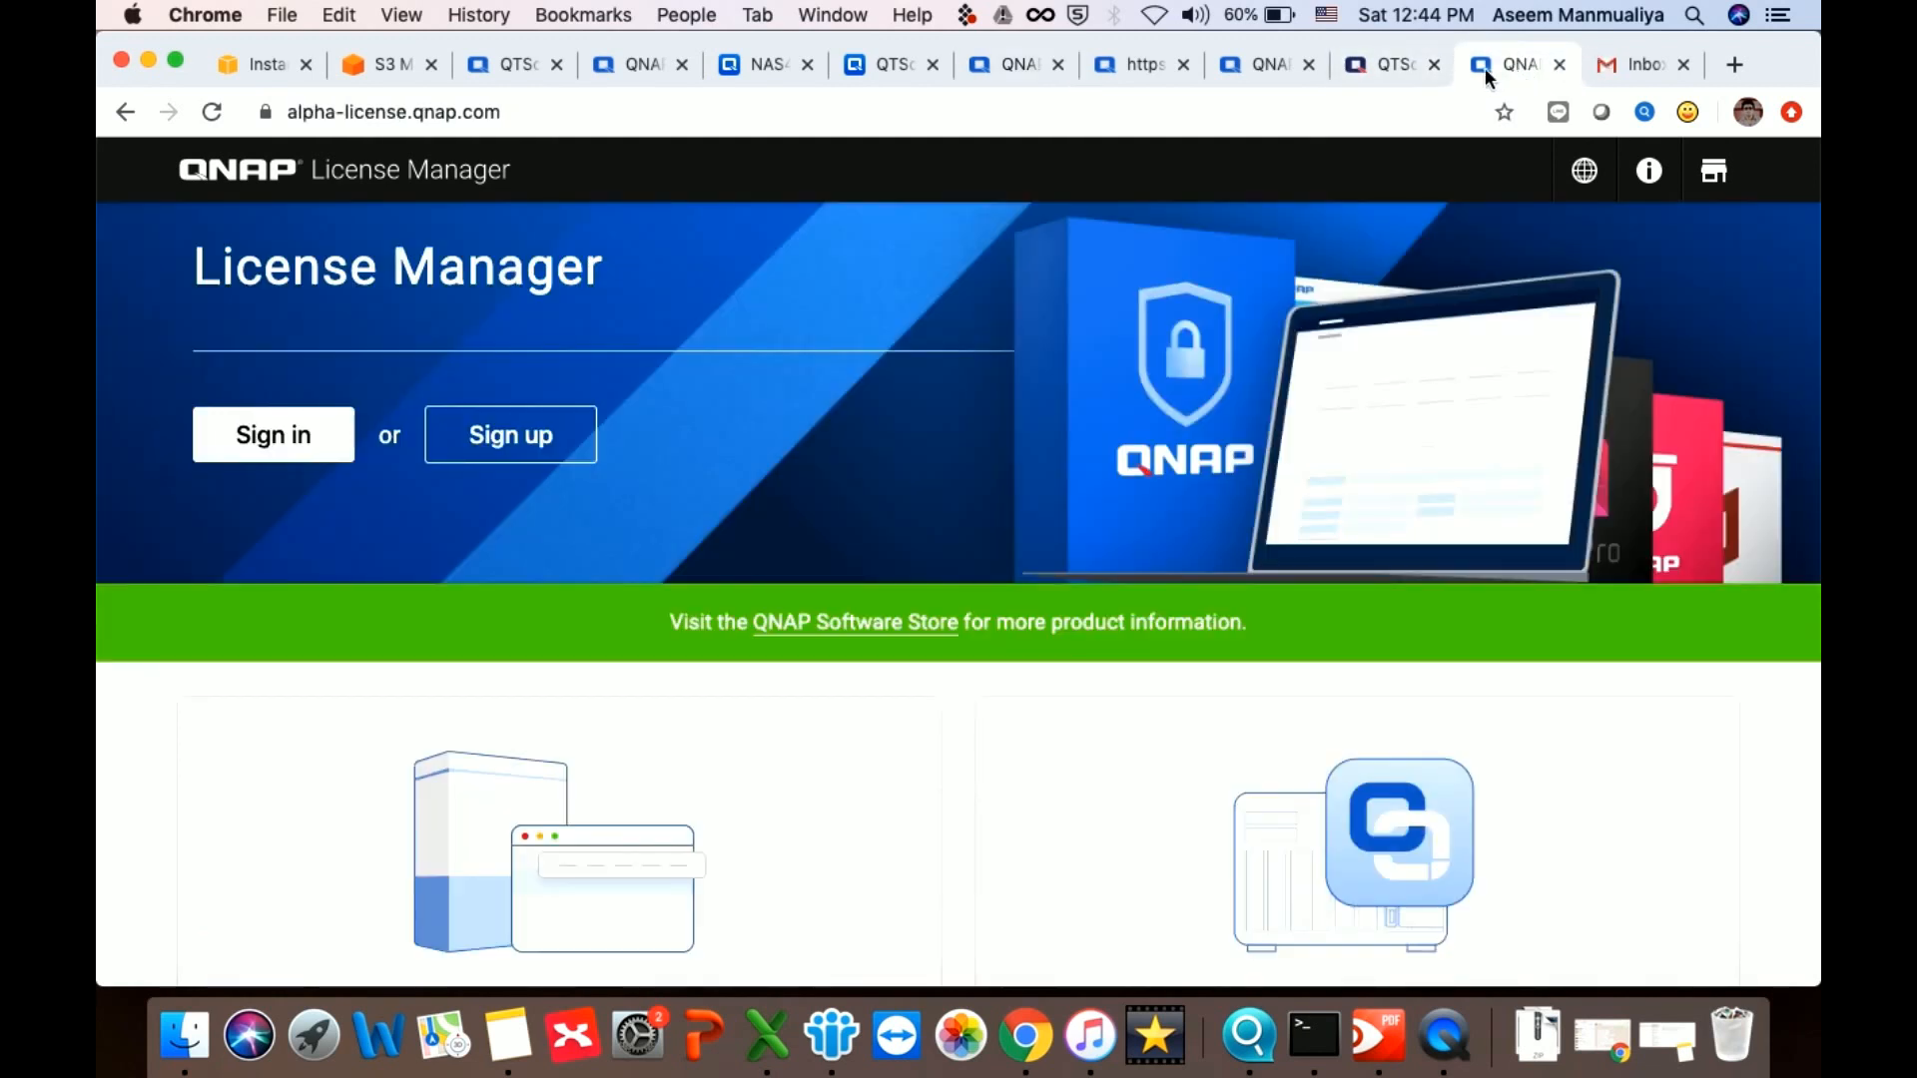
Sign in and show Activation and Installation details for the unused QTScloud 24+ Cores 1 Day license
click(330, 434)
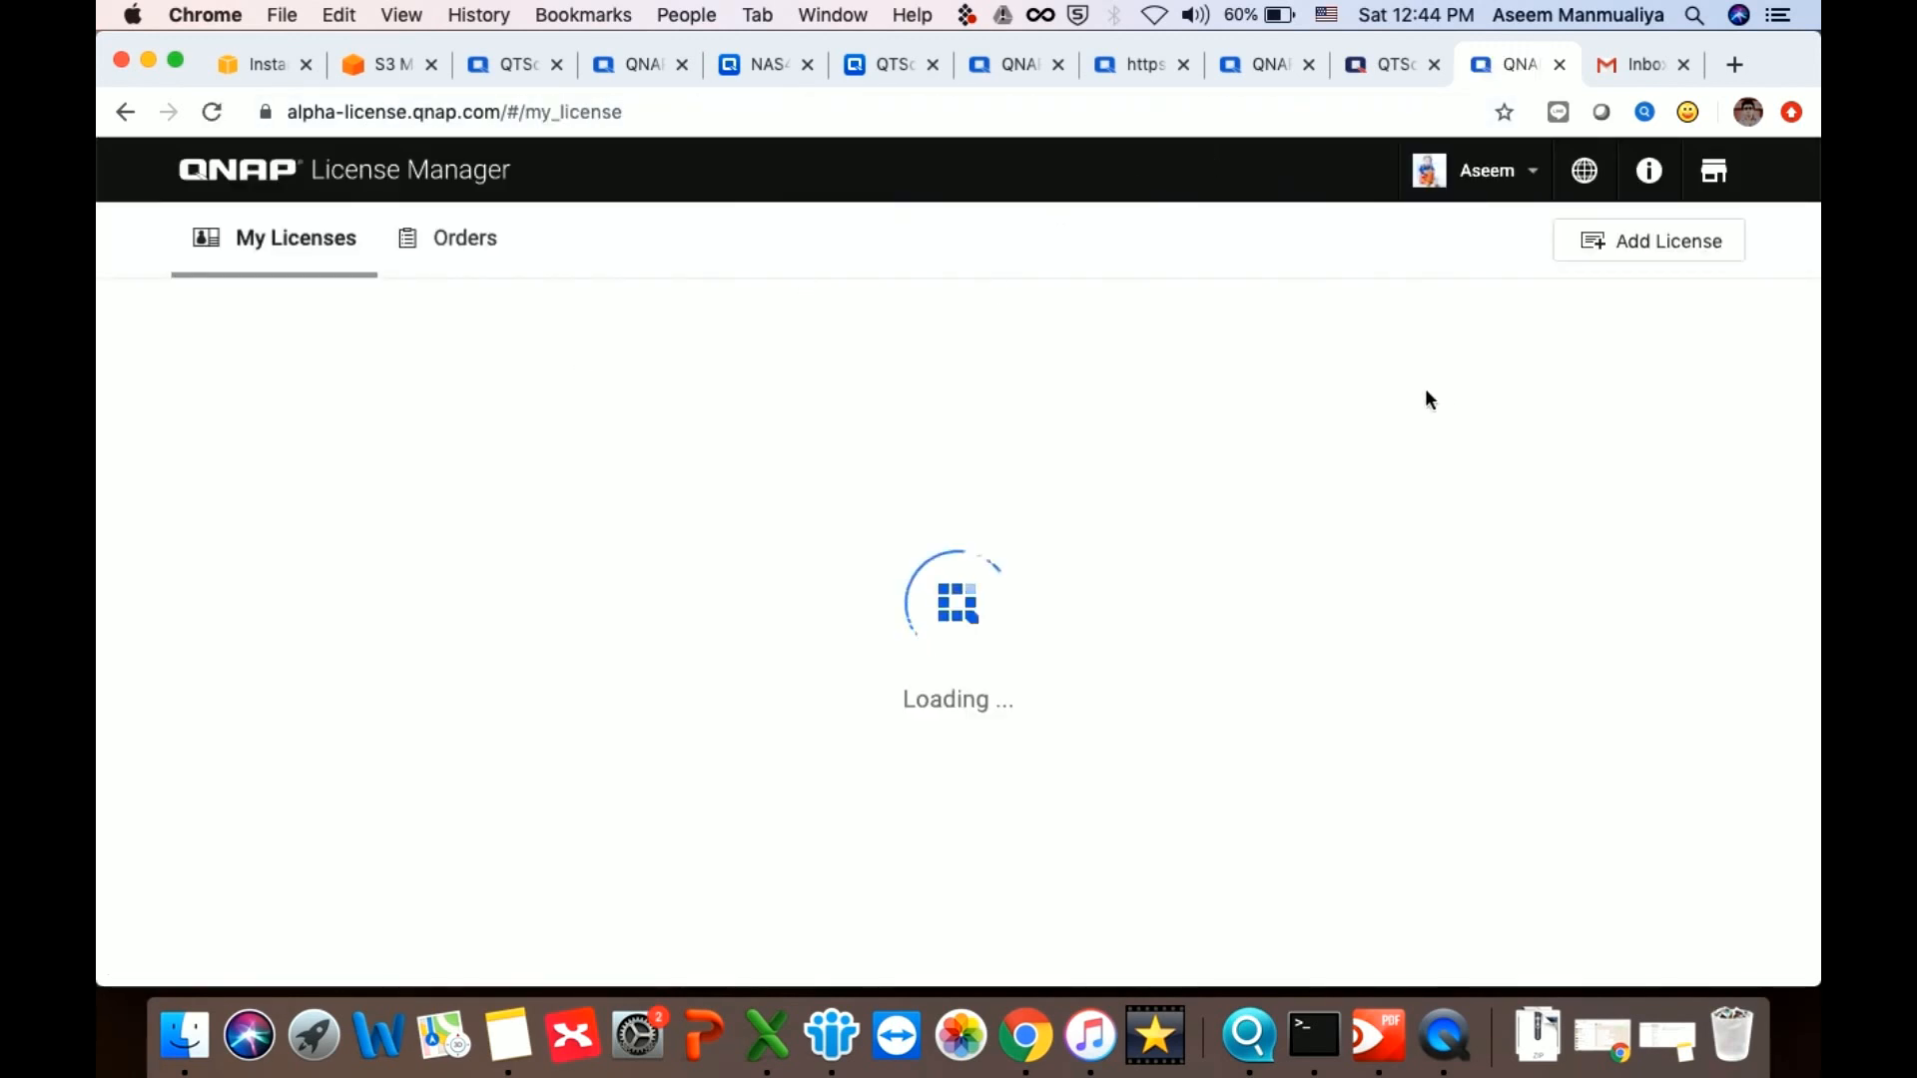
scroll(523, 688, down, 3)
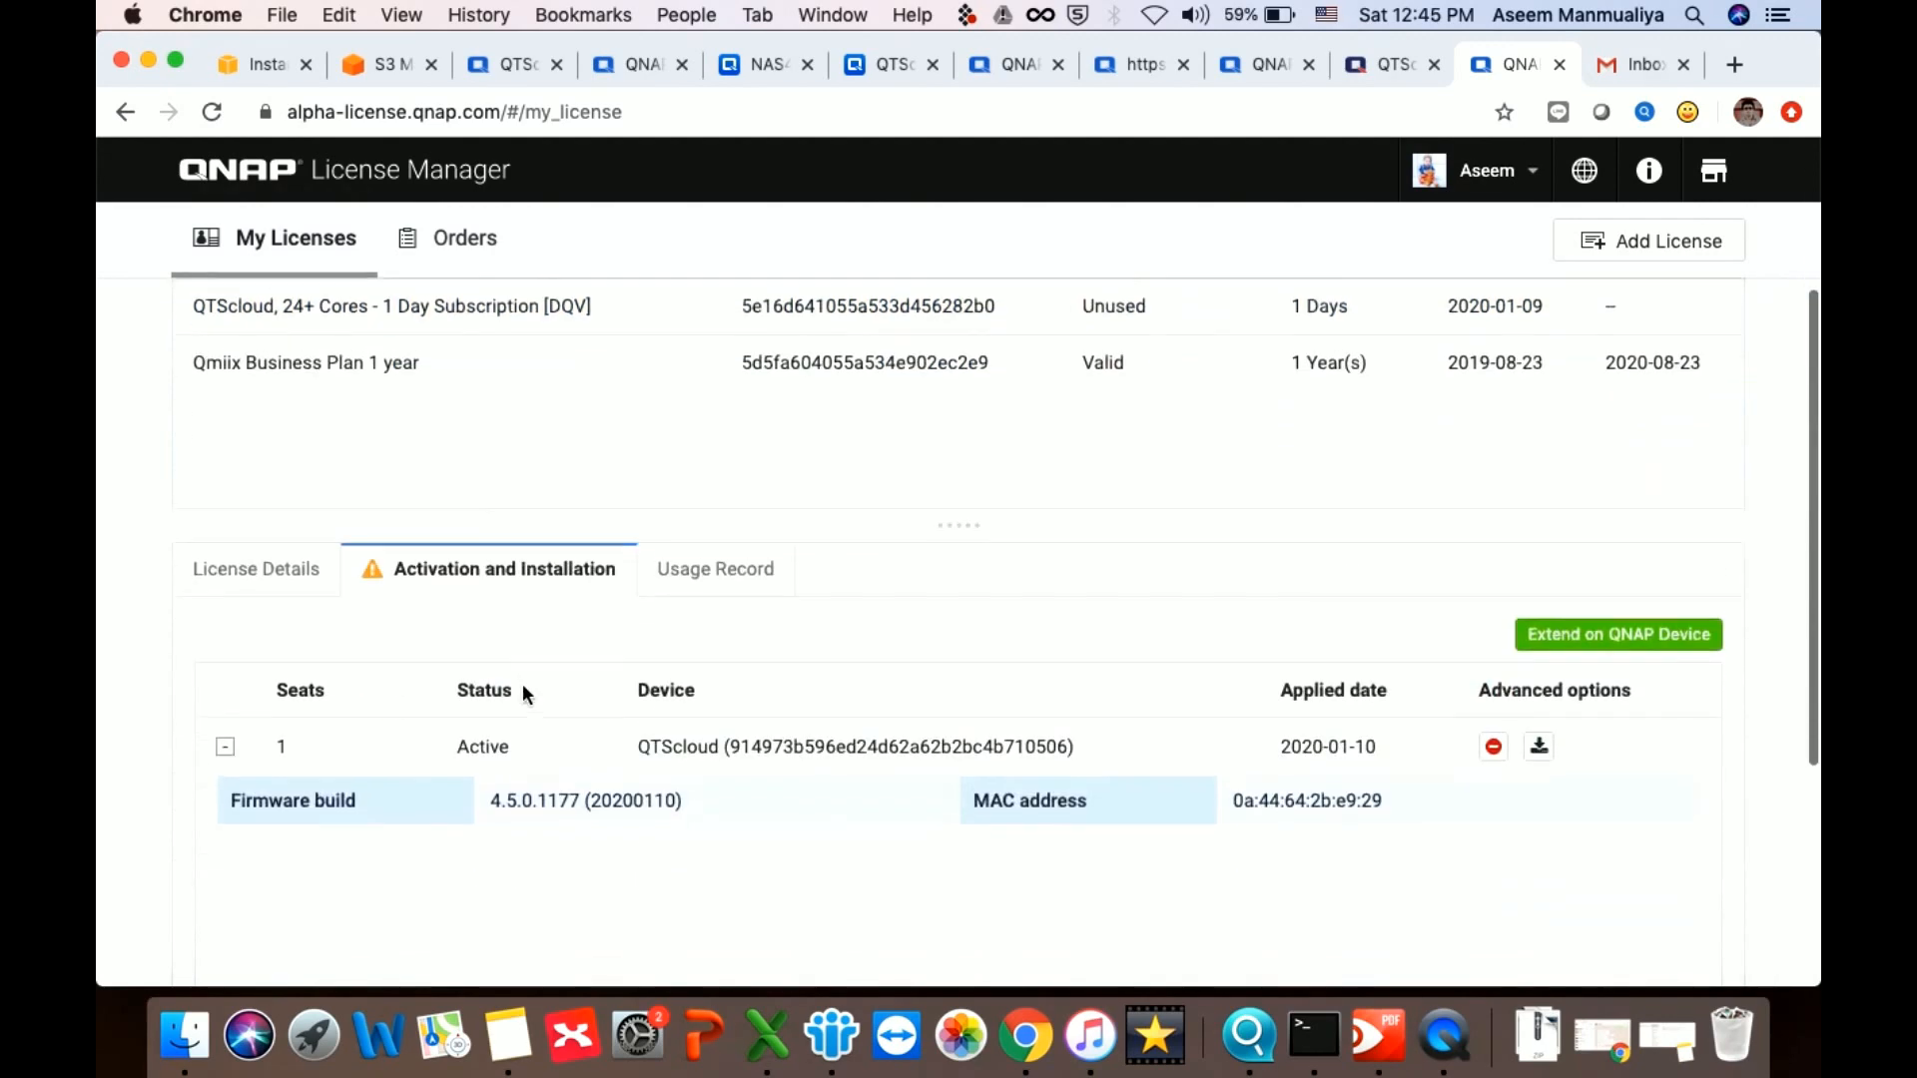
scroll(523, 689, up, 5)
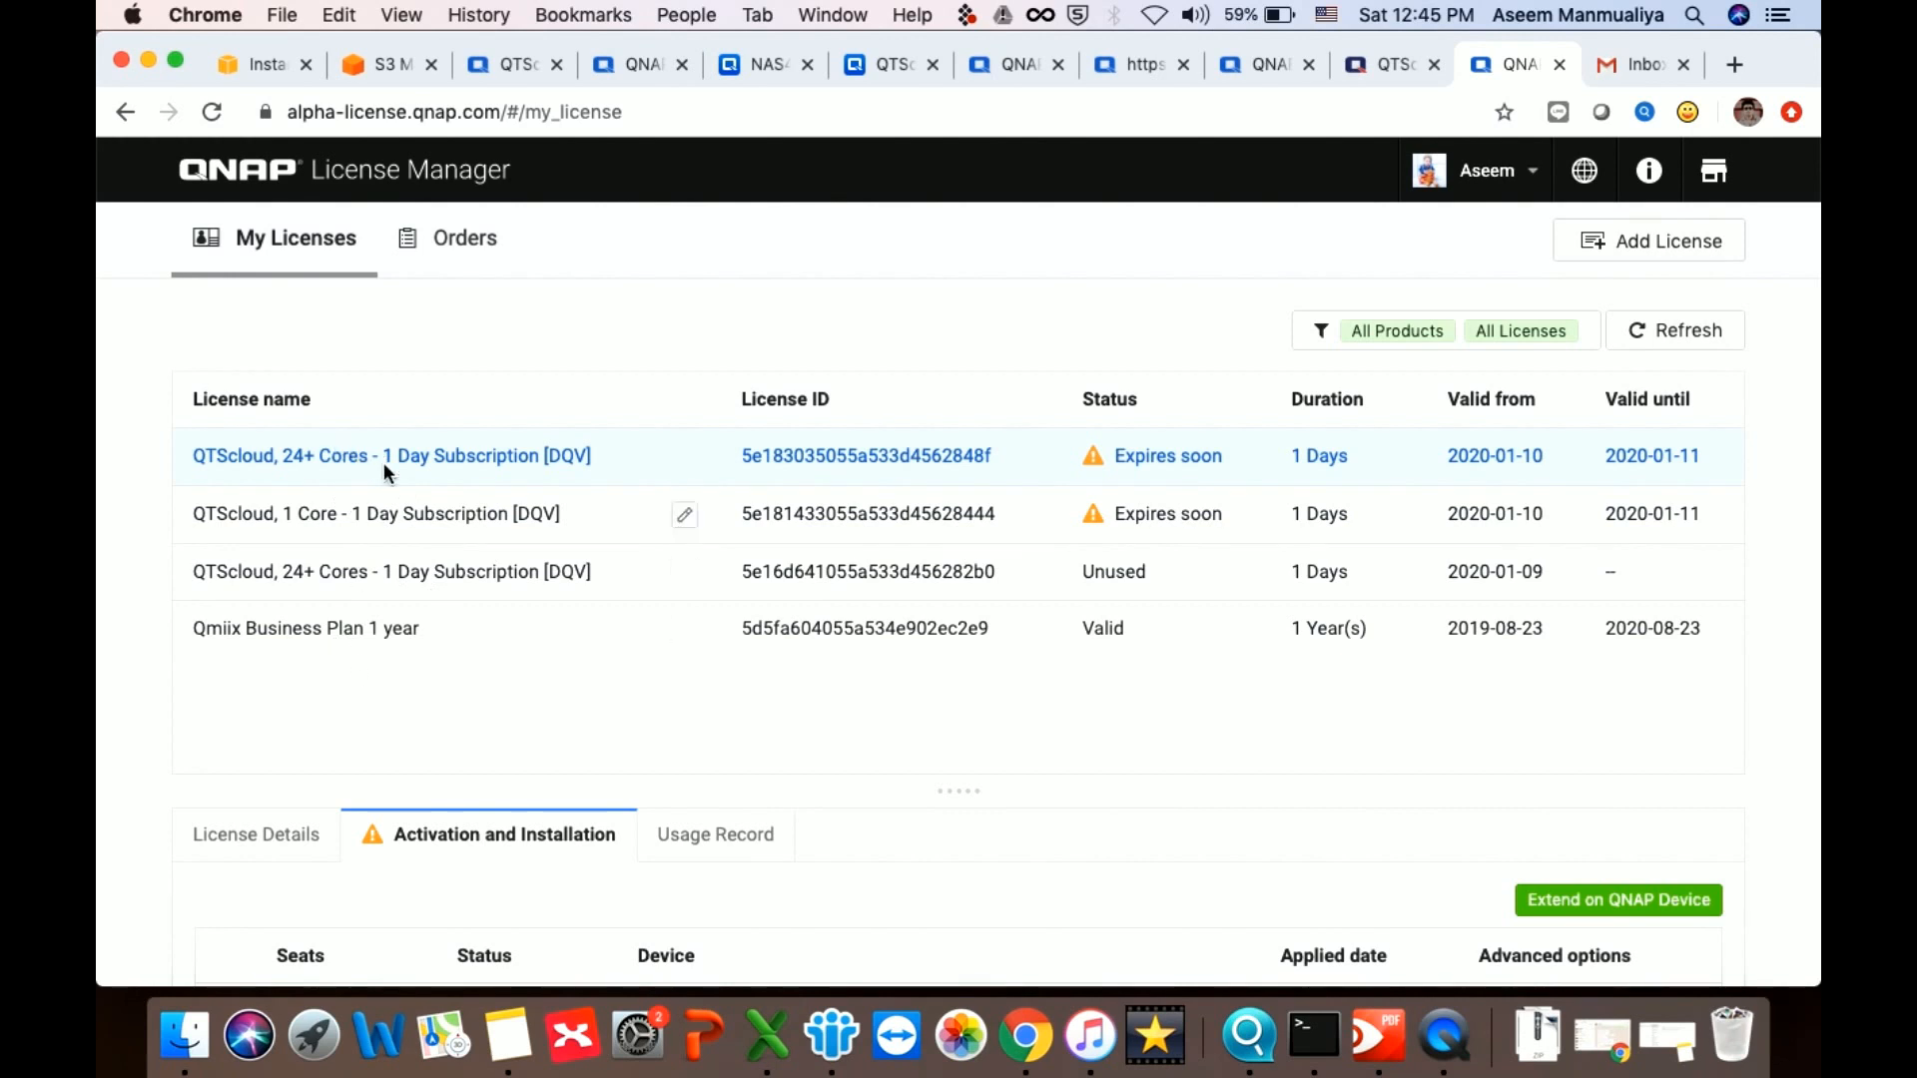
click(352, 584)
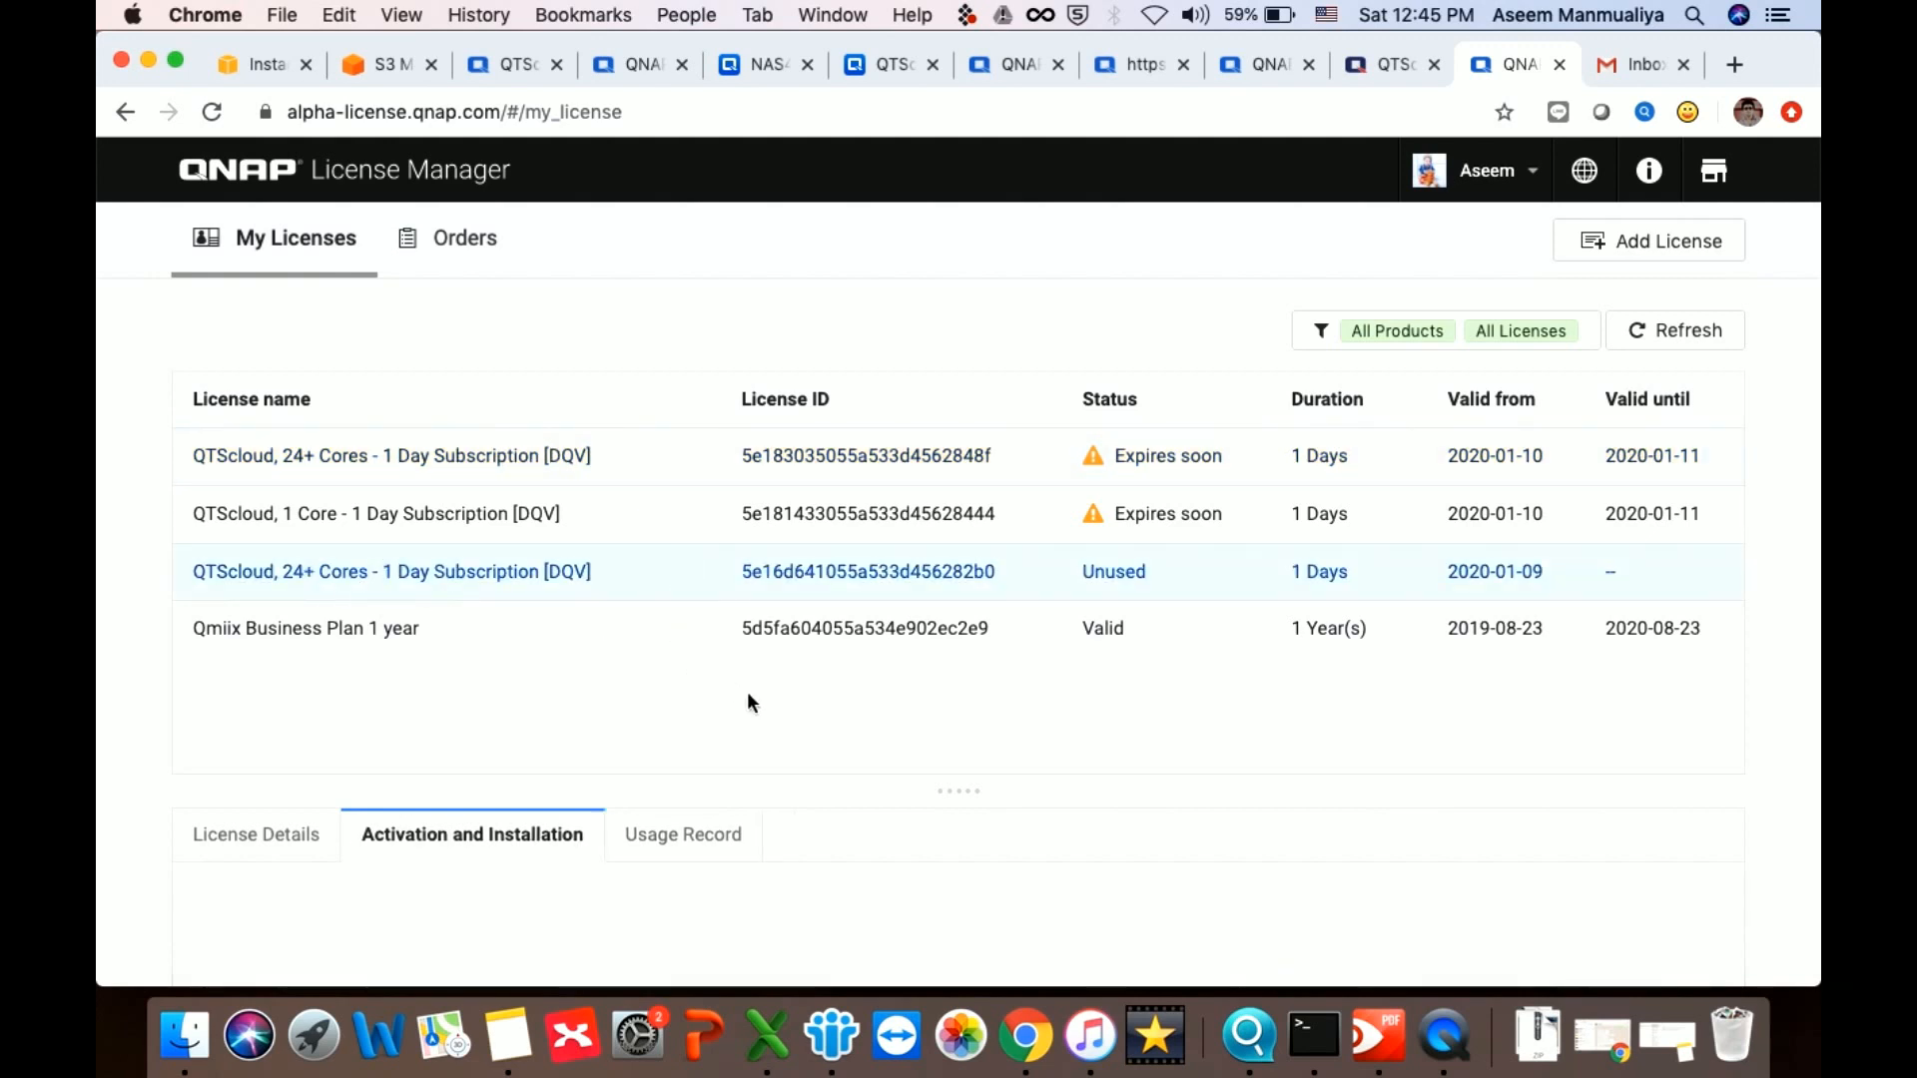
scroll(747, 691, down, 5)
scroll(685, 569, up, 1)
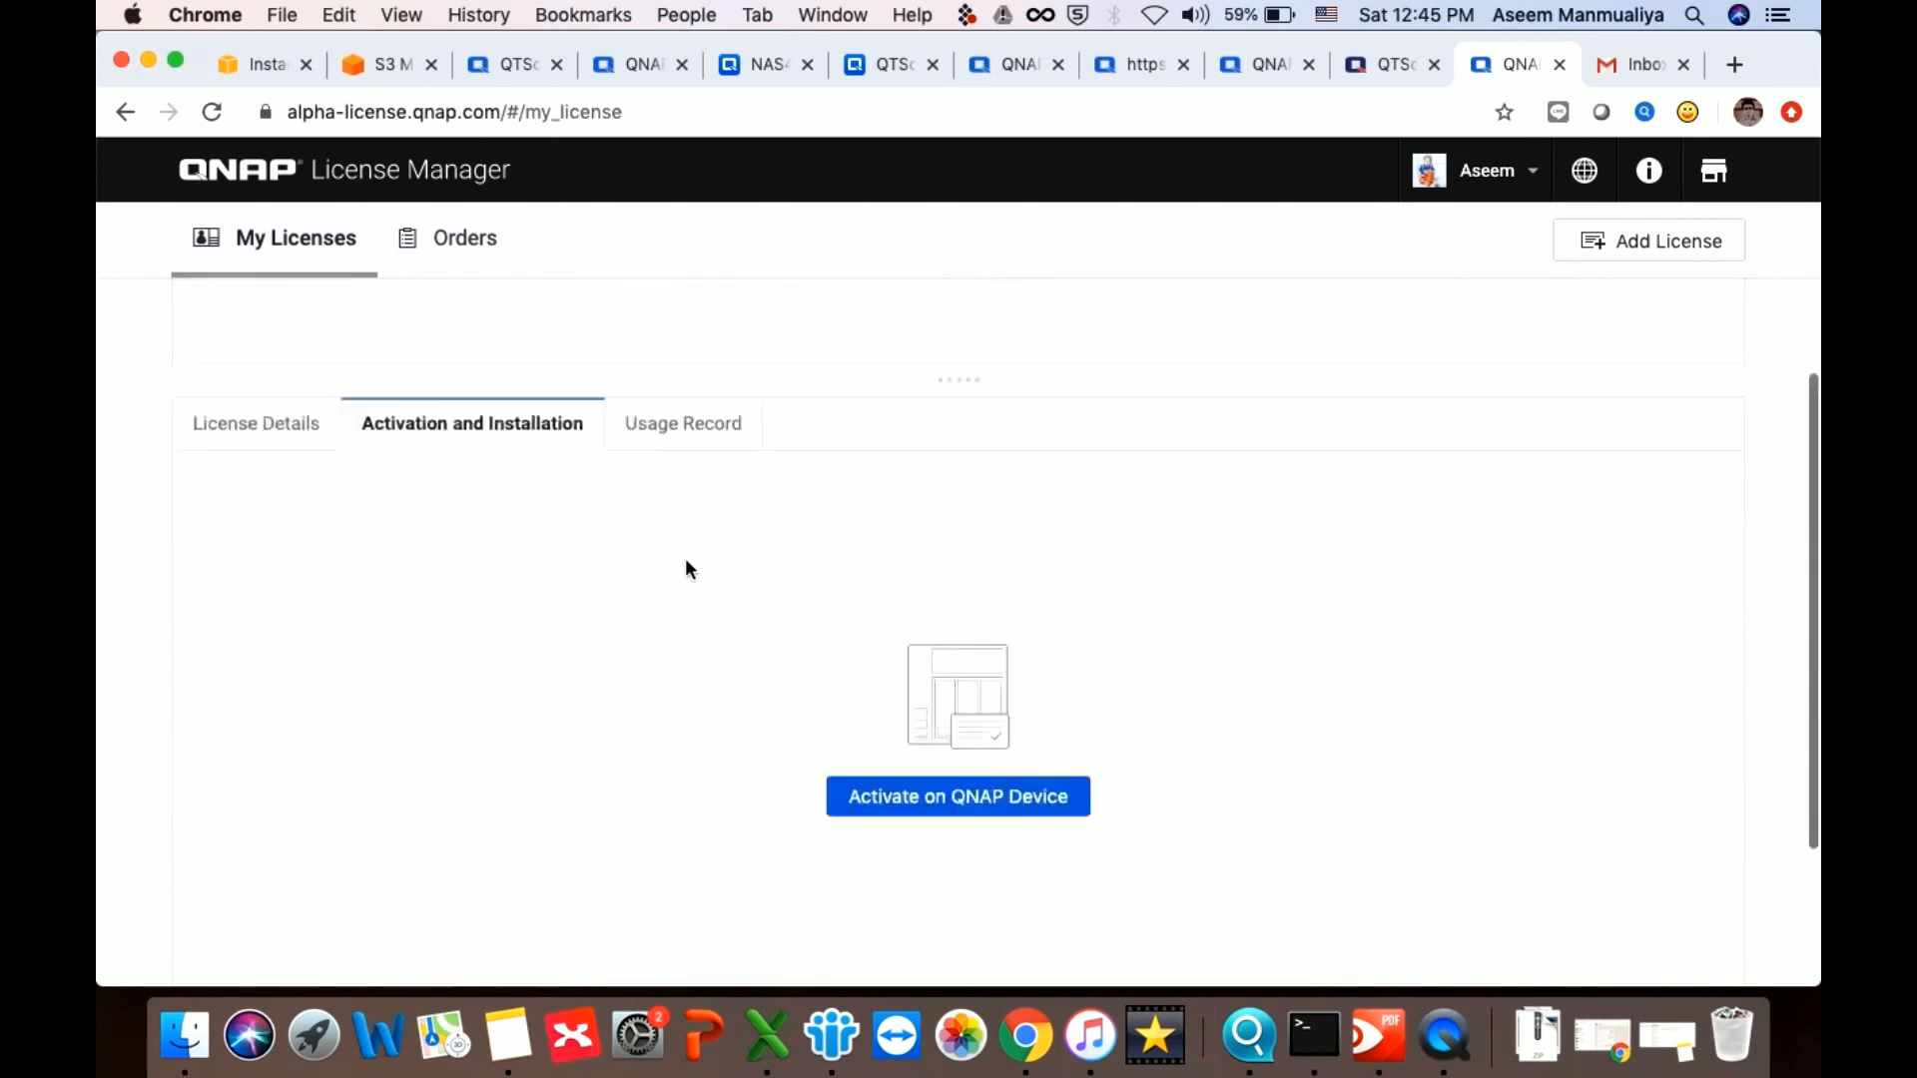
scroll(685, 570, up, 3)
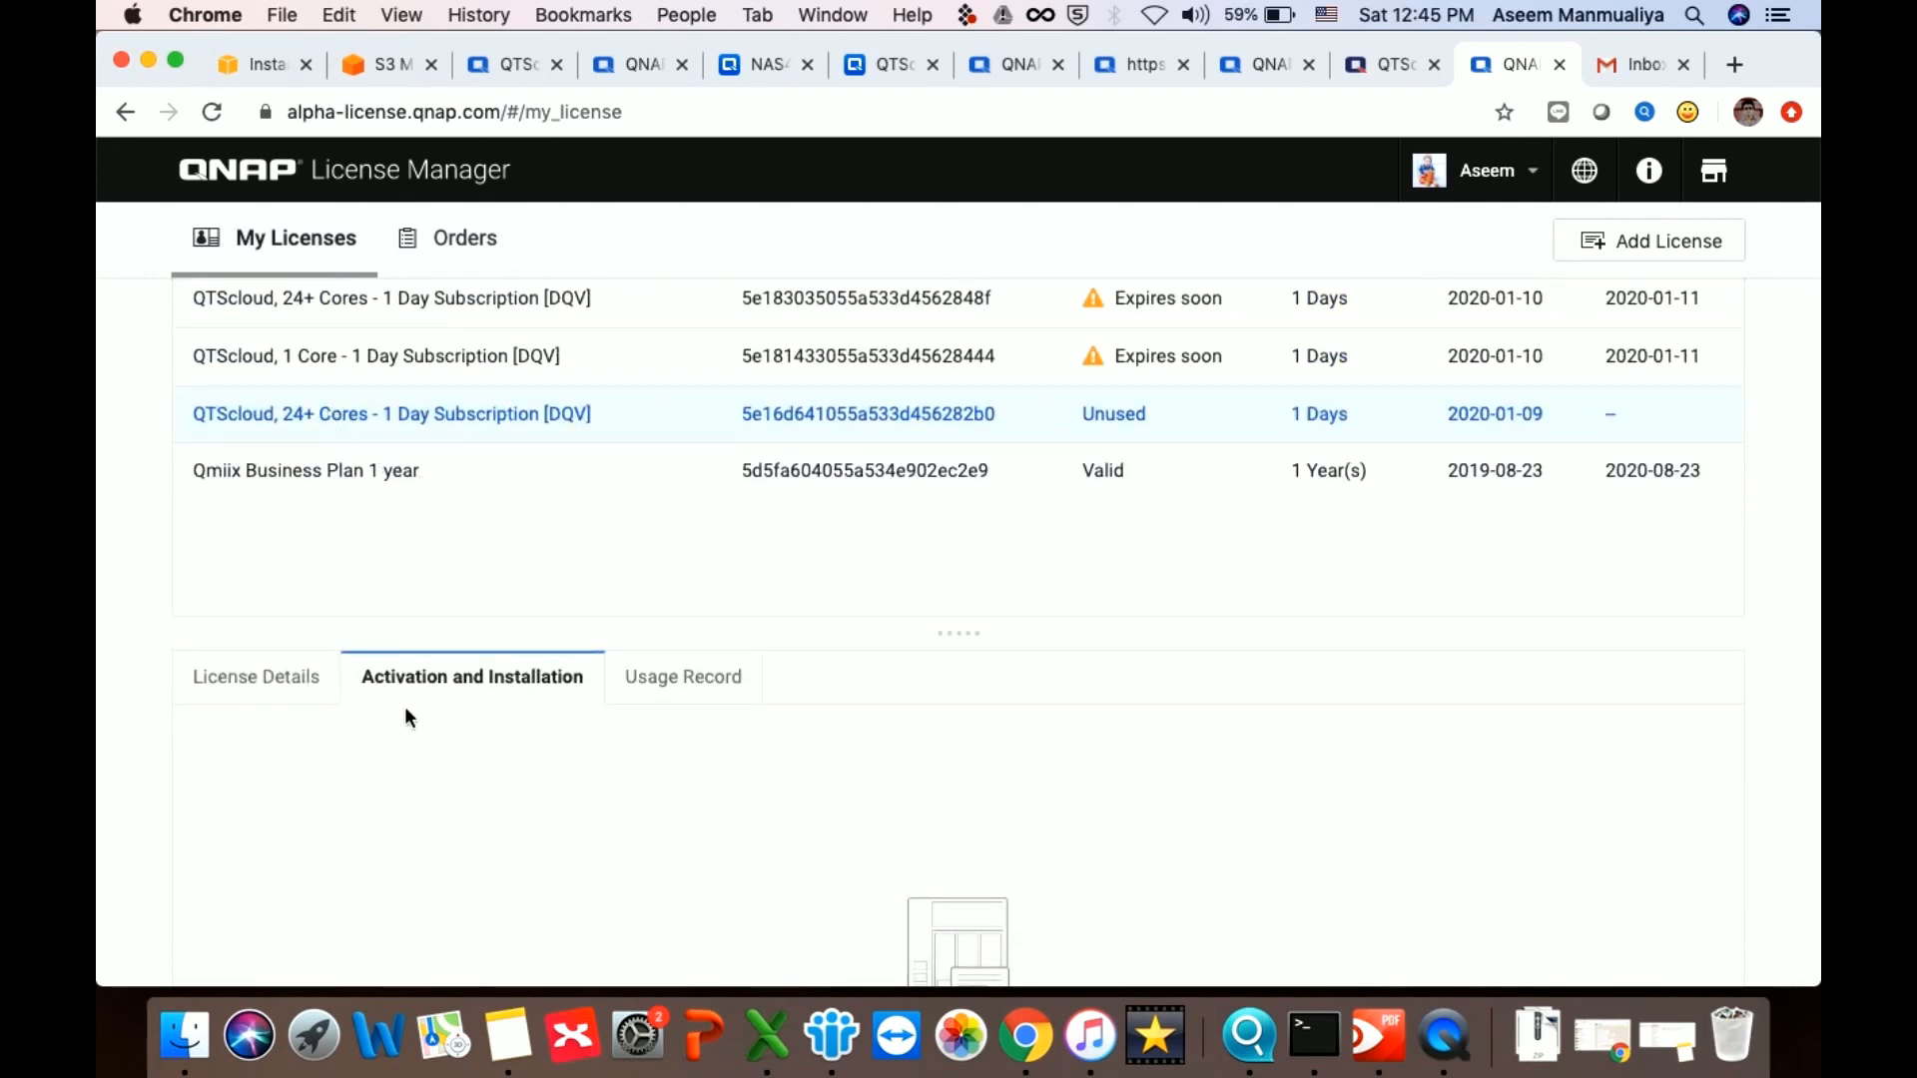
click(297, 687)
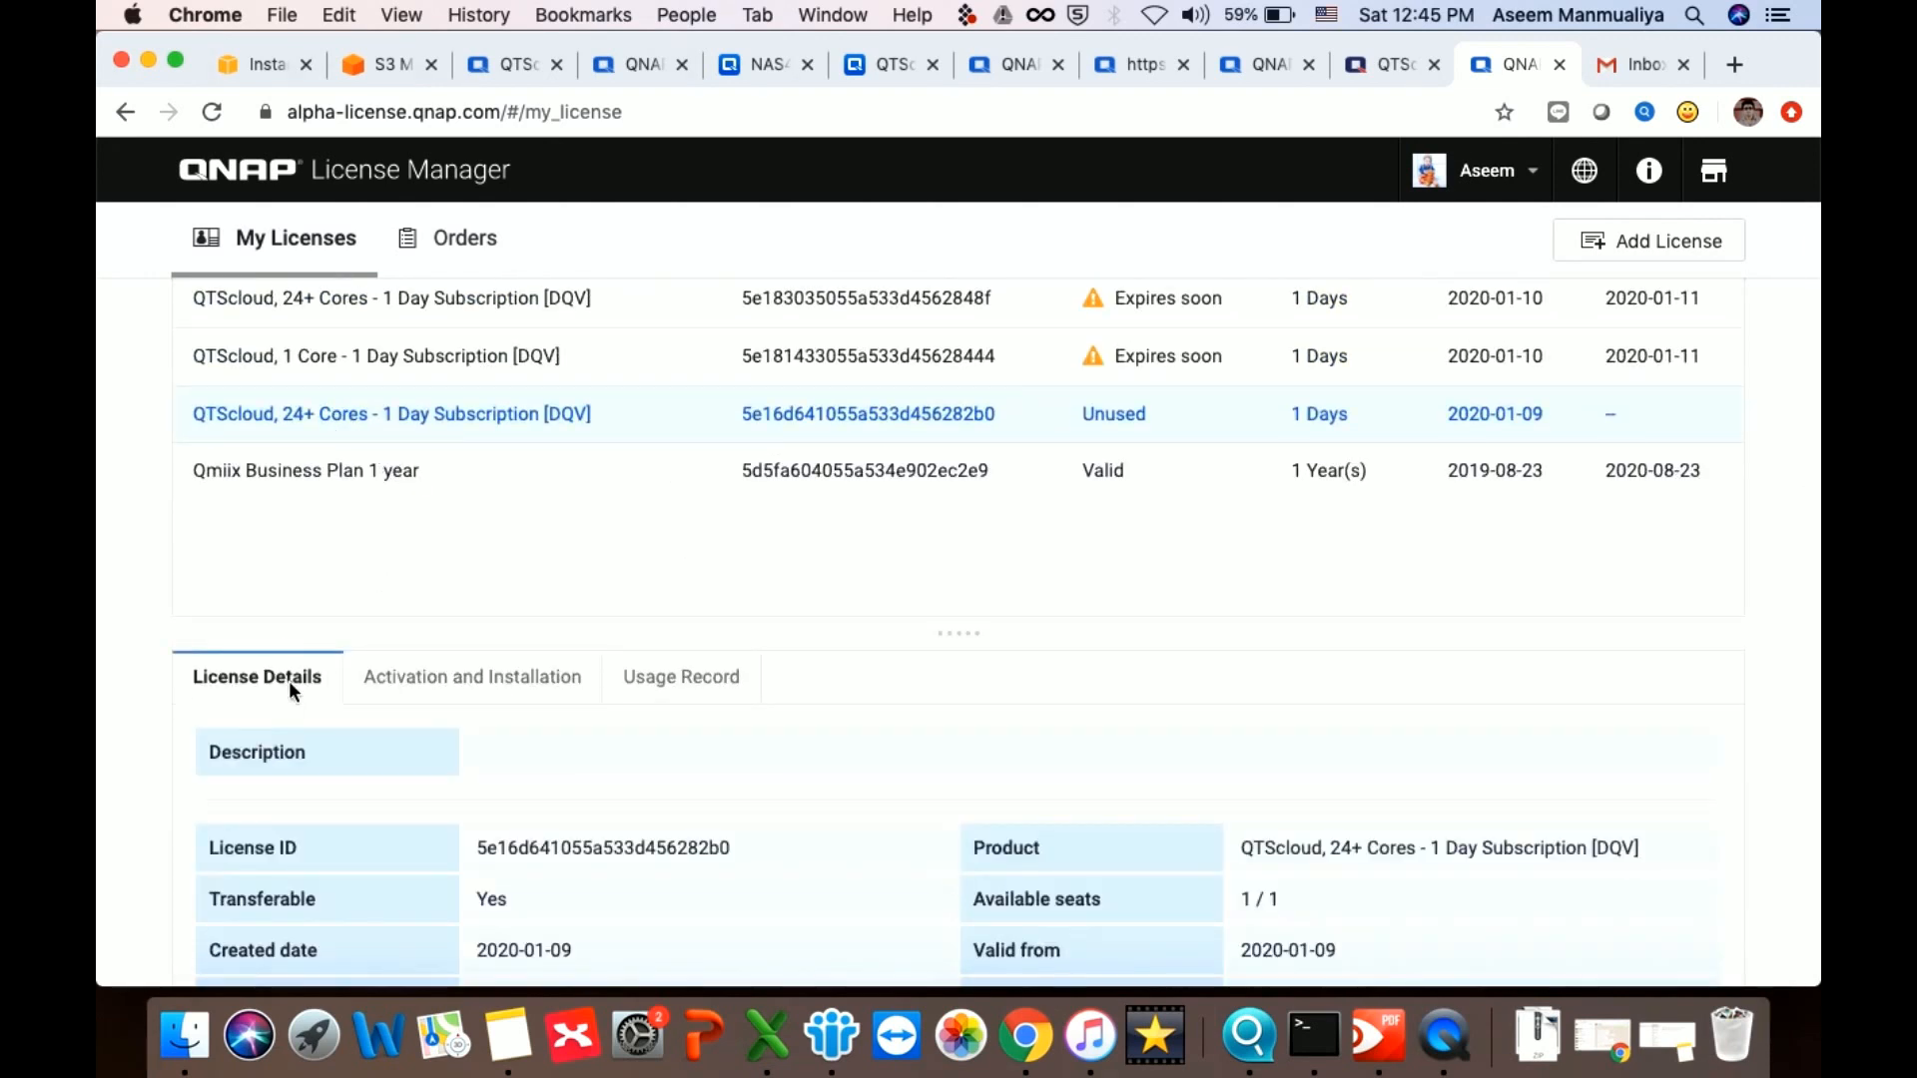
click(437, 686)
scroll(513, 687, down, 5)
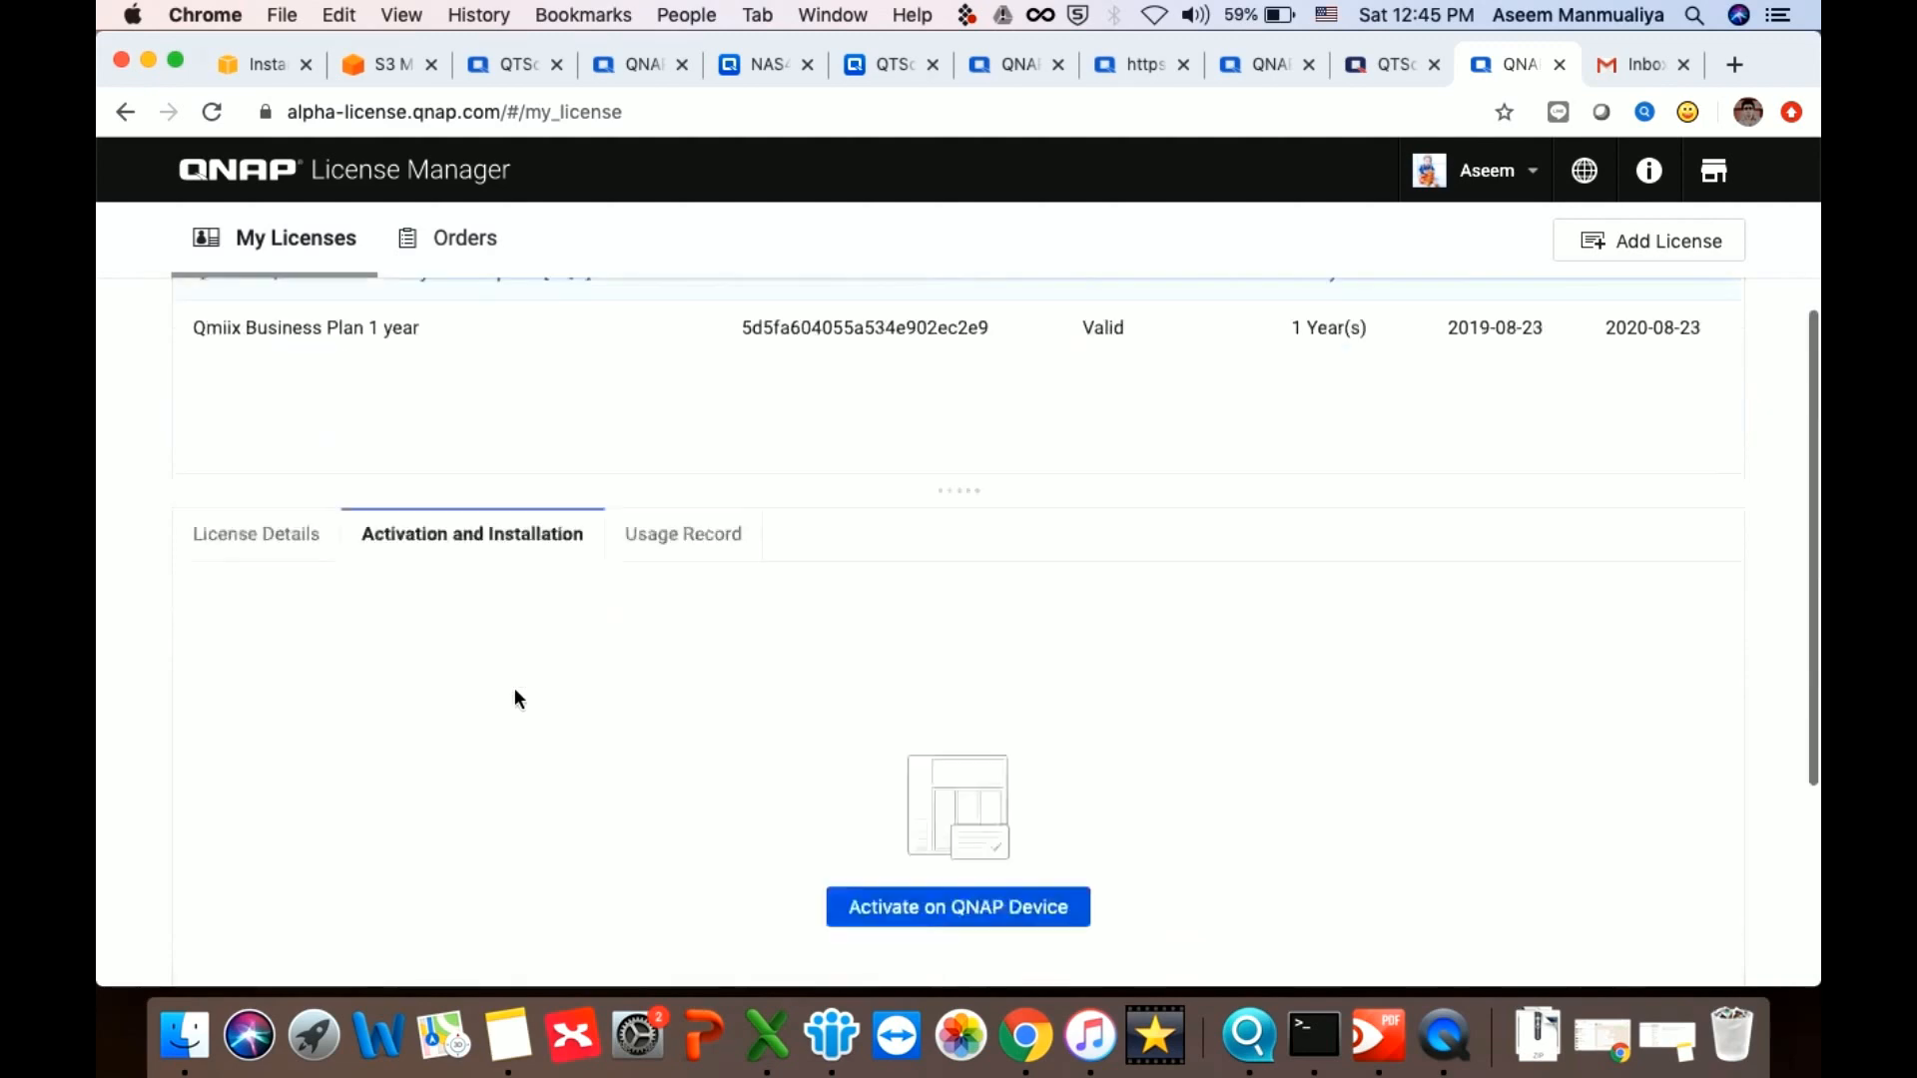
Generate and copy a license-key activation code for the QTScloud license, then switch to the mail inbox
click(950, 765)
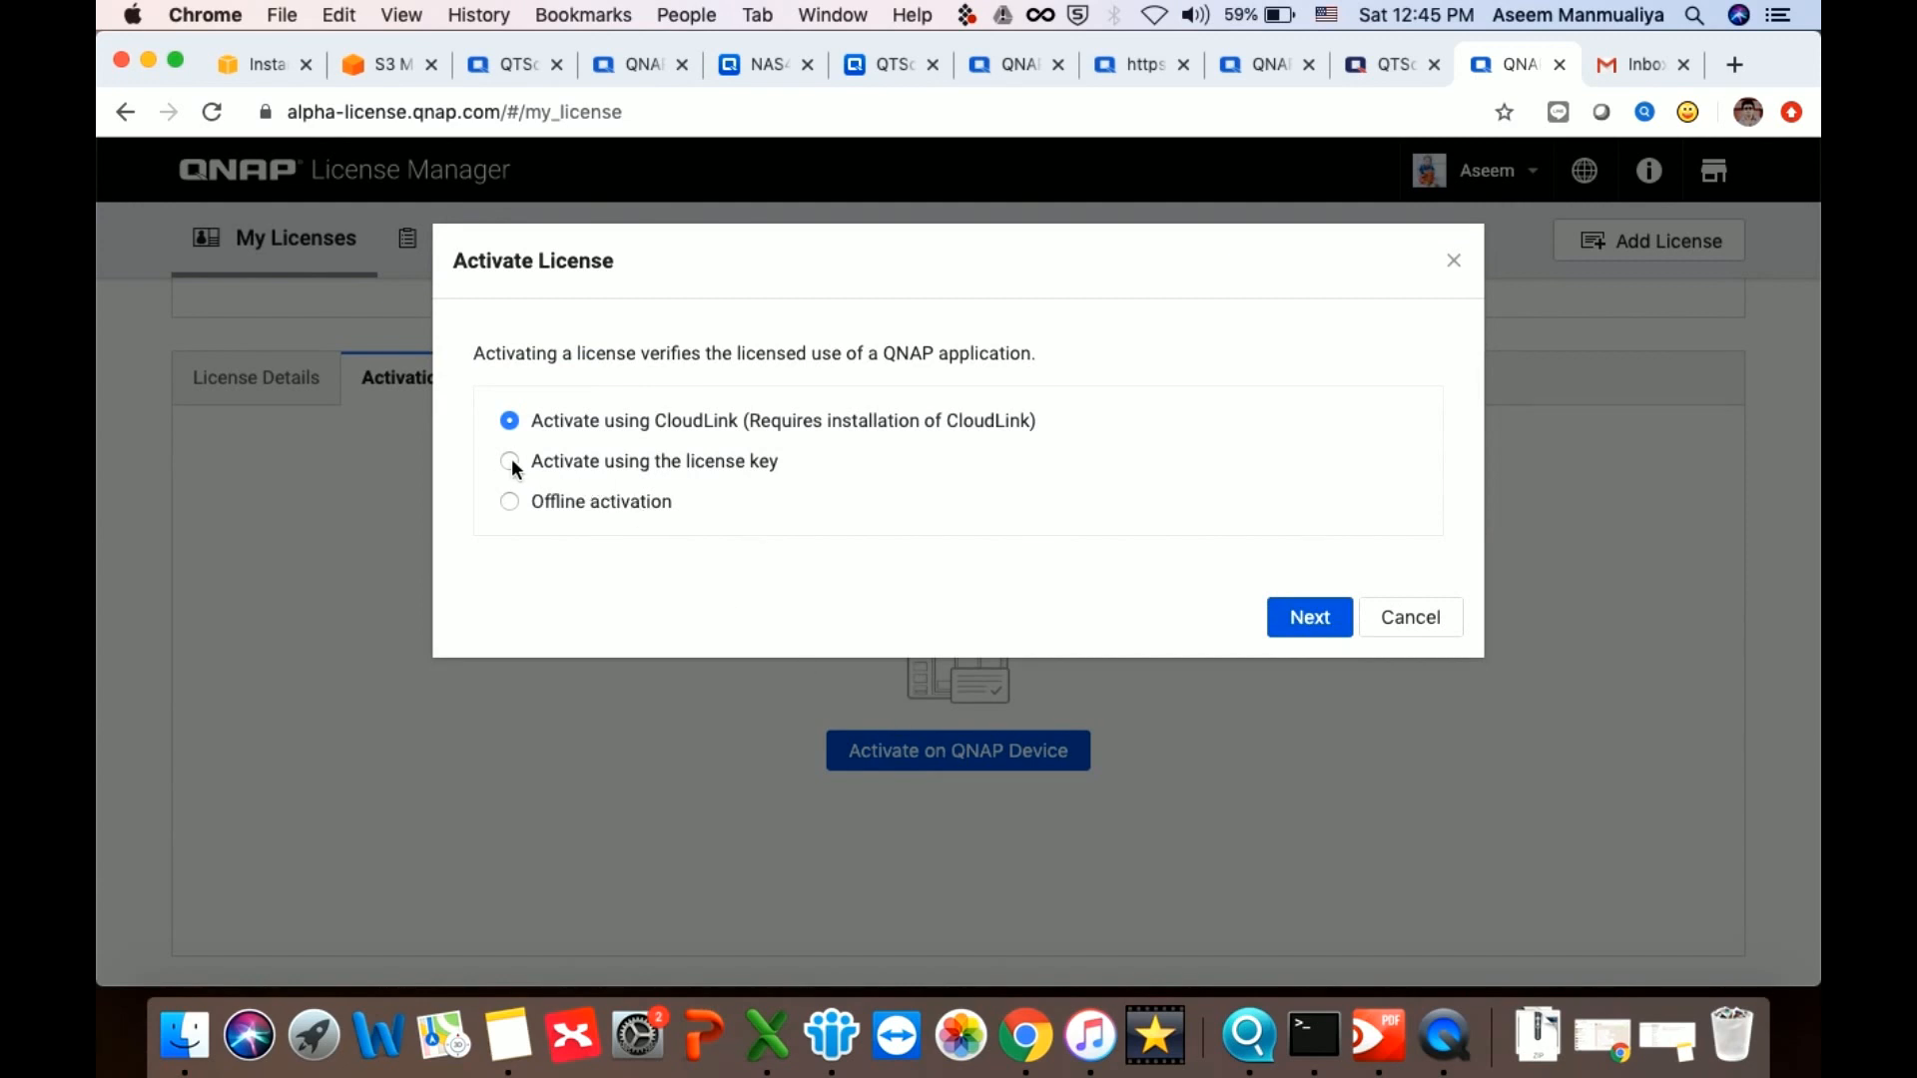
click(1326, 619)
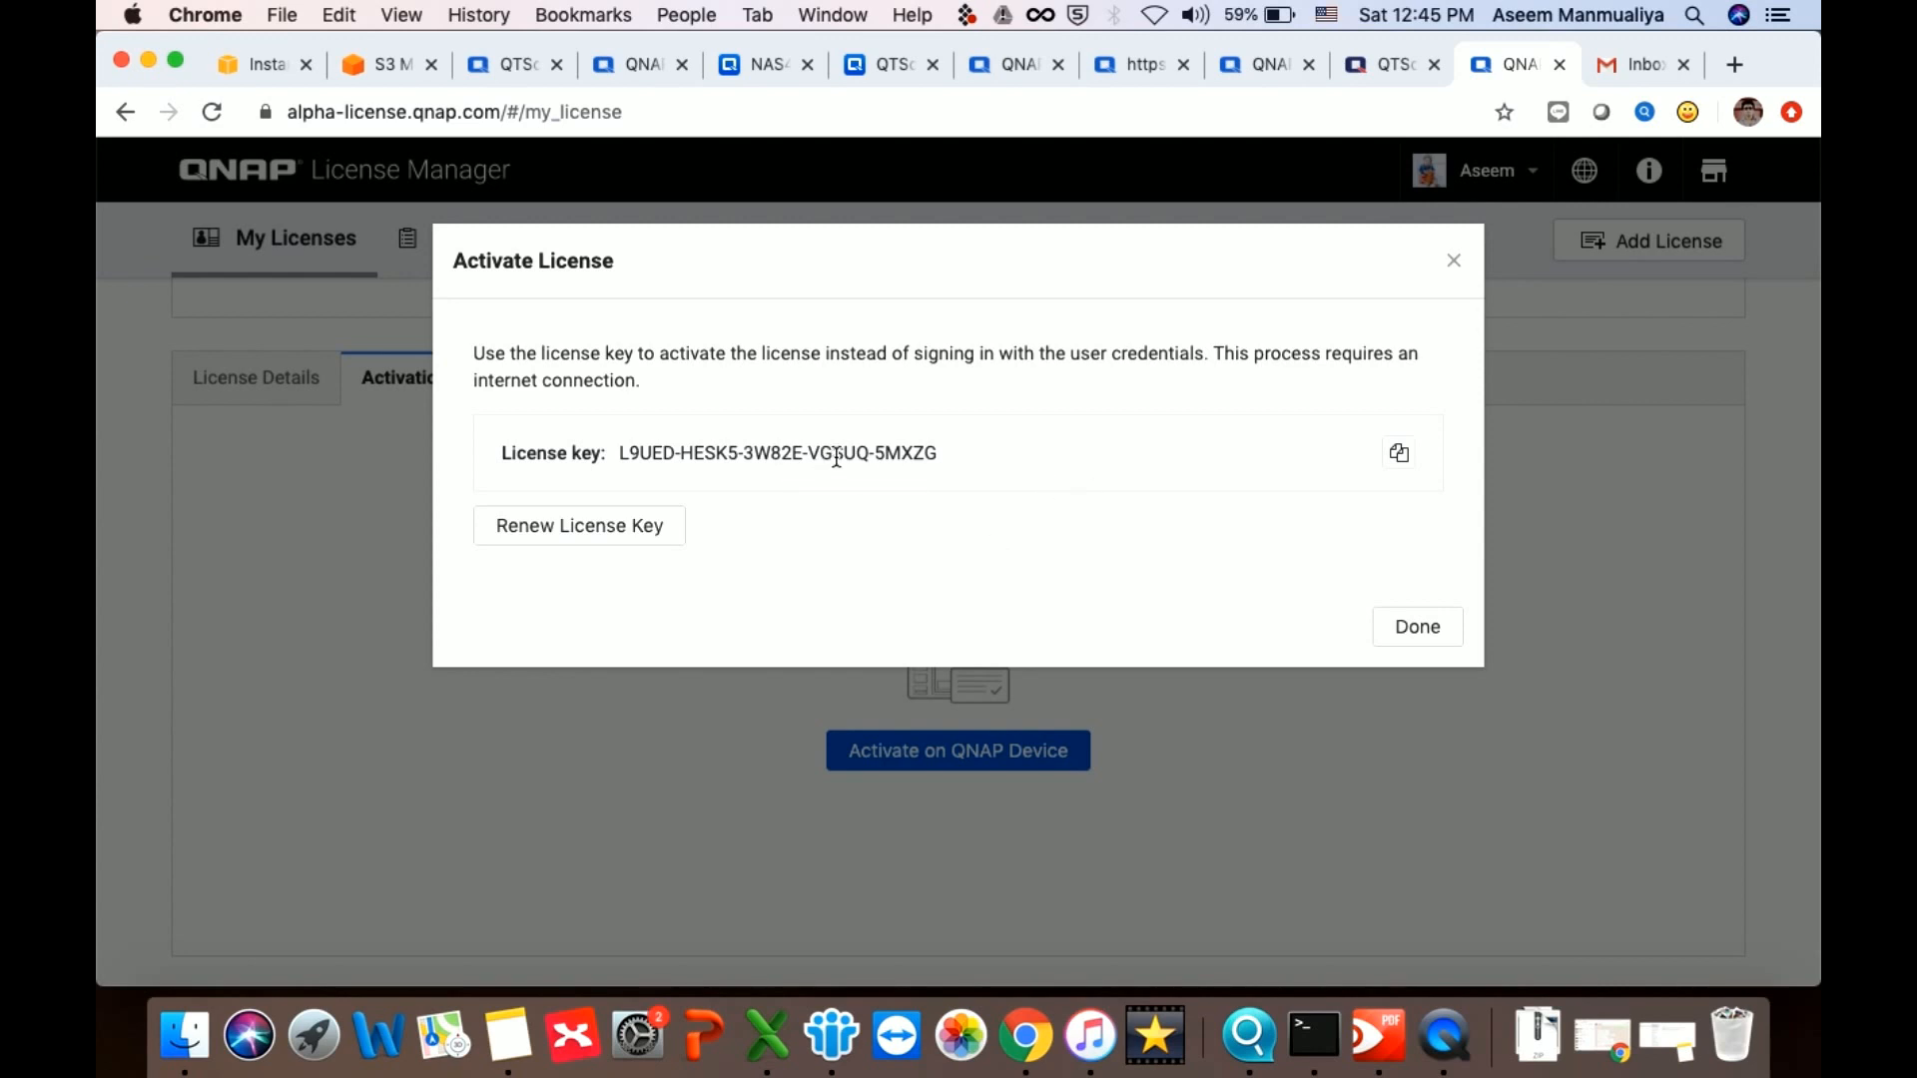
click(1398, 453)
click(1606, 66)
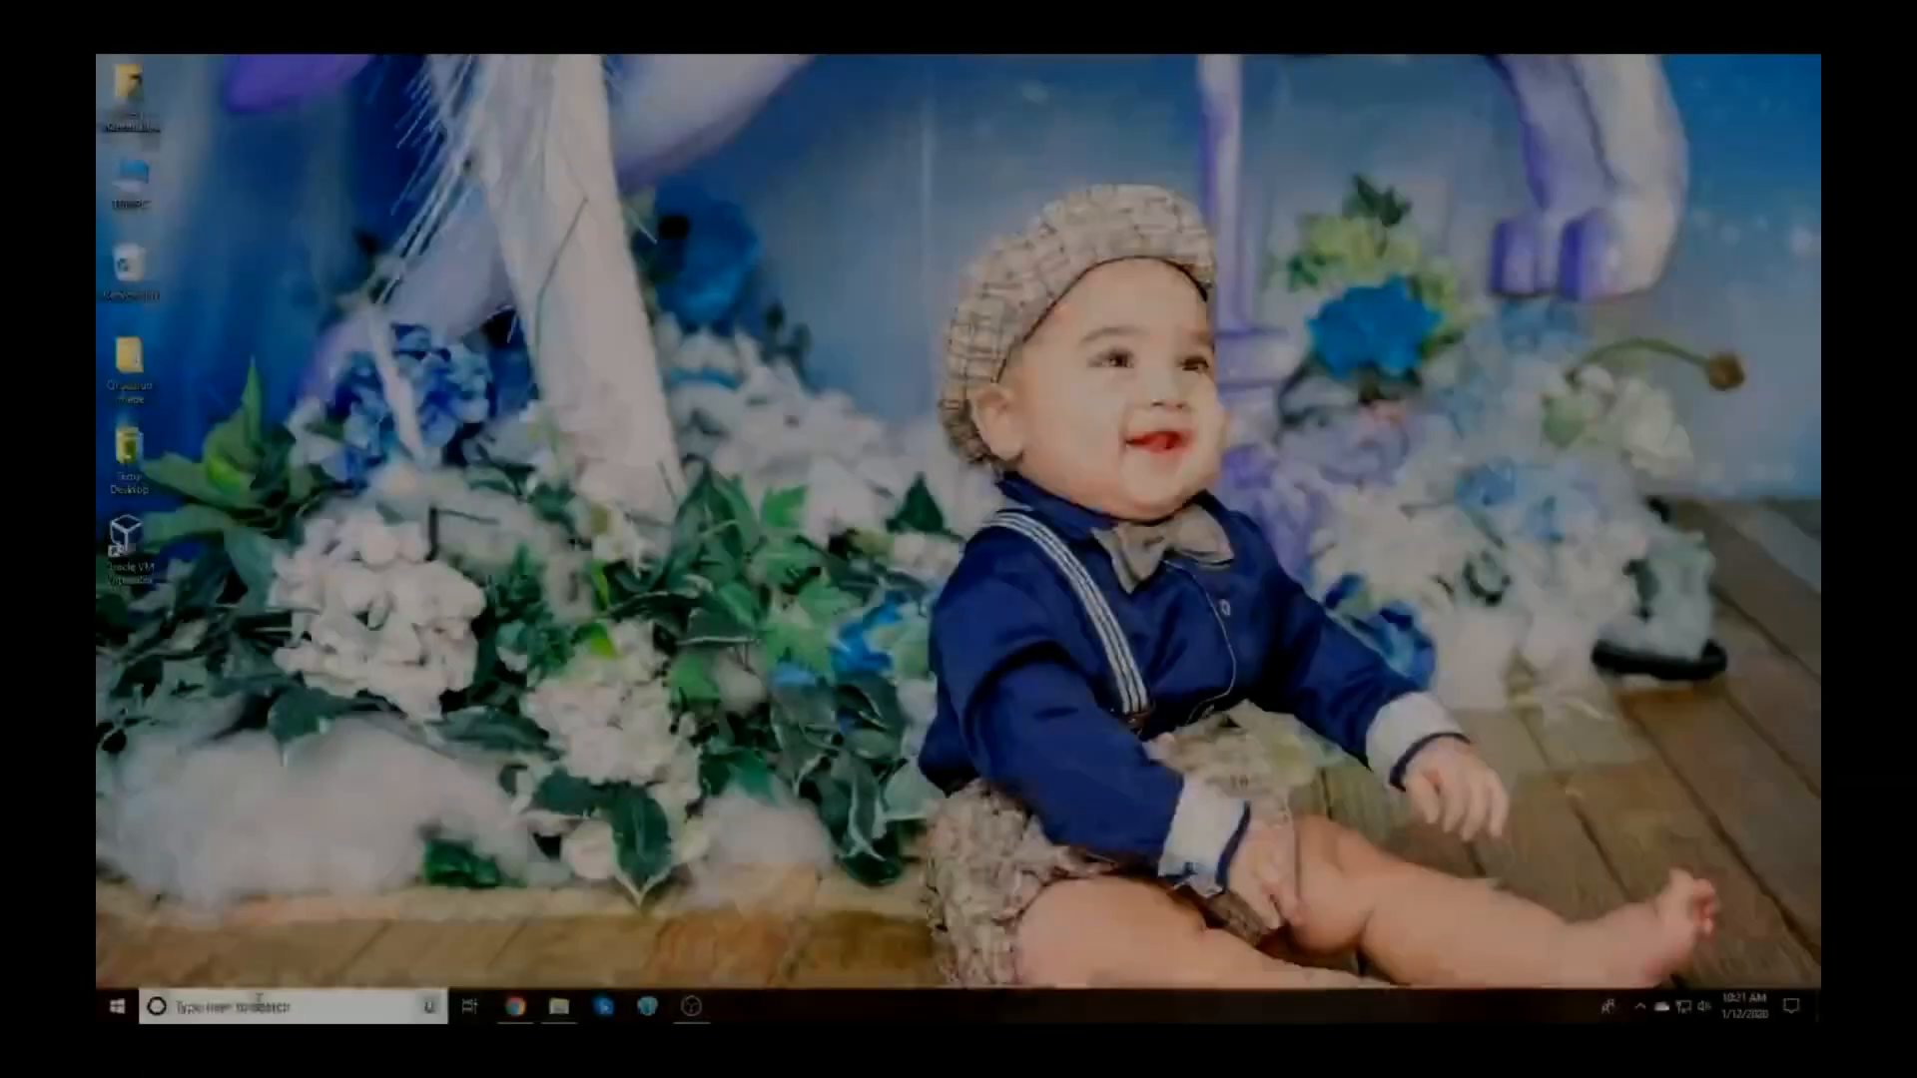
Launch Hyper-V Manager through a 'hyper' search and show the New menu for the local server
click(243, 993)
text(hyper)
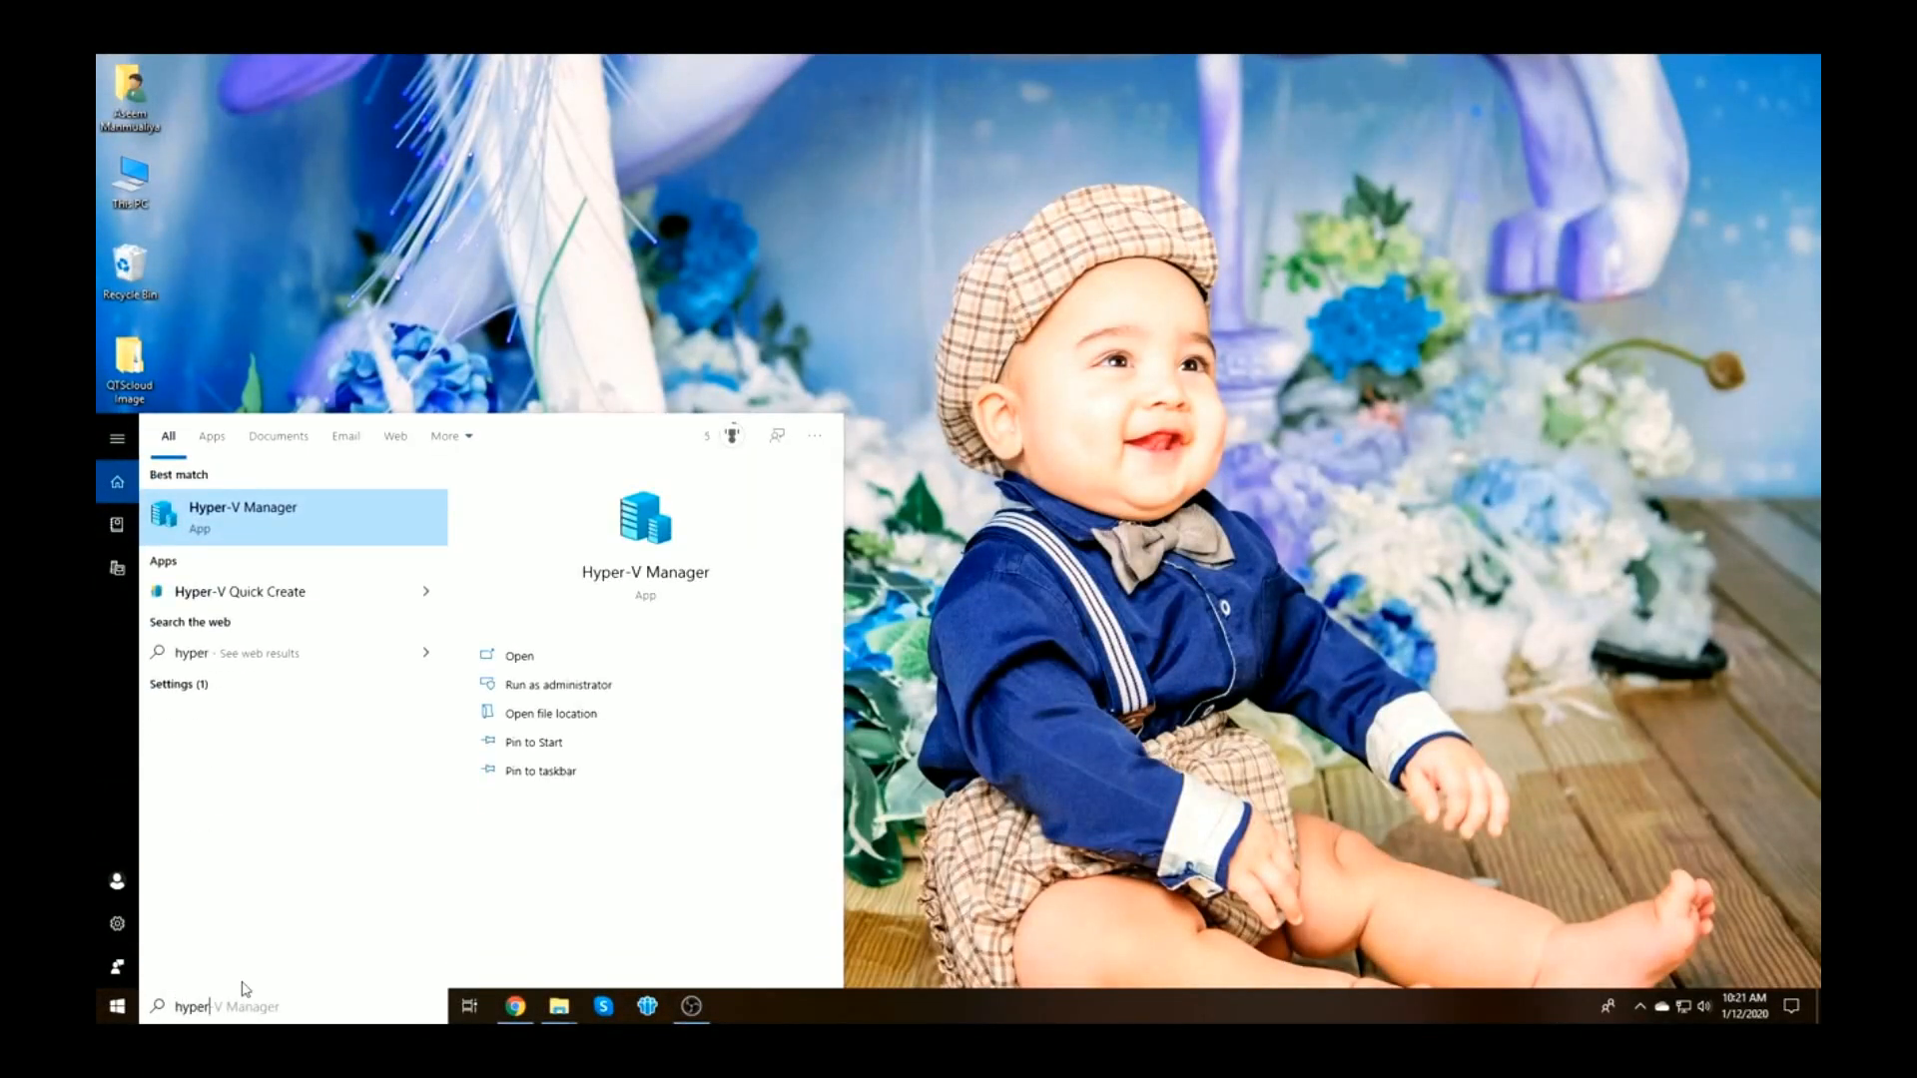
click(675, 584)
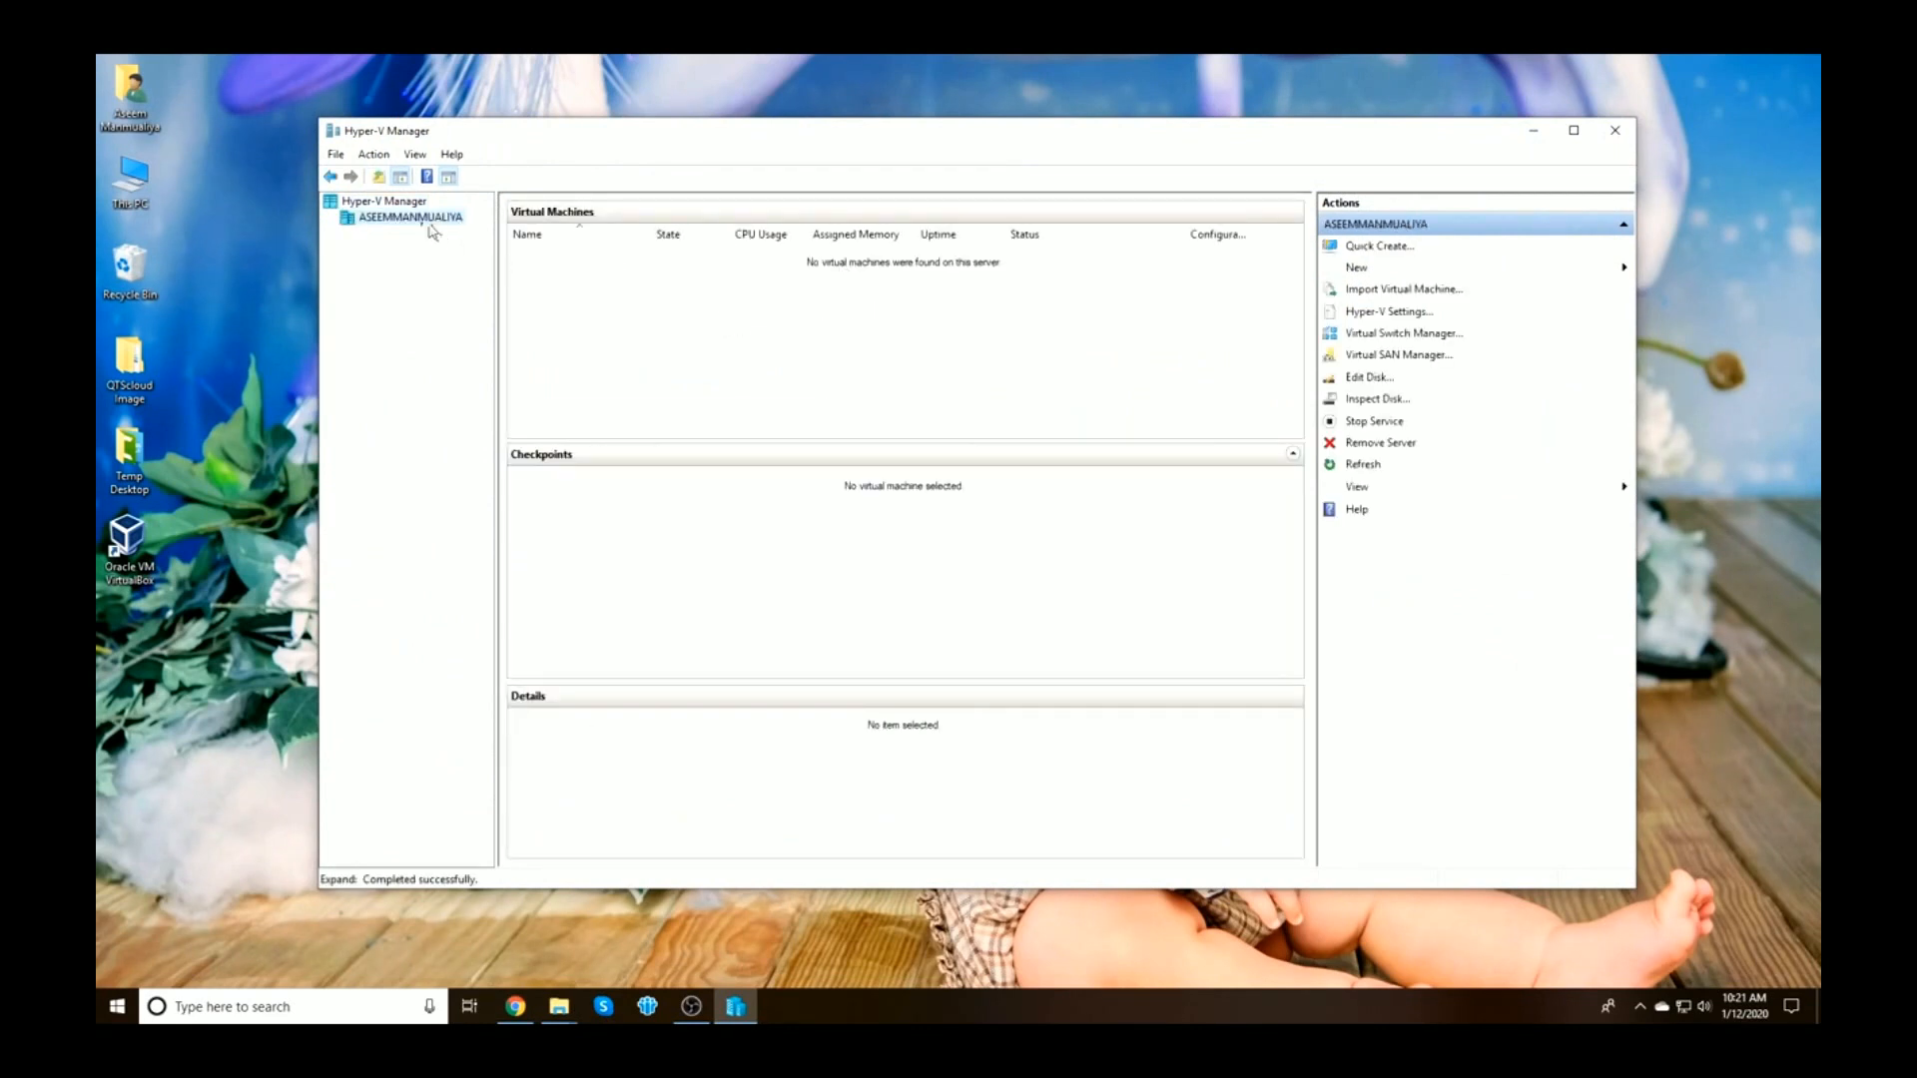
click(1366, 275)
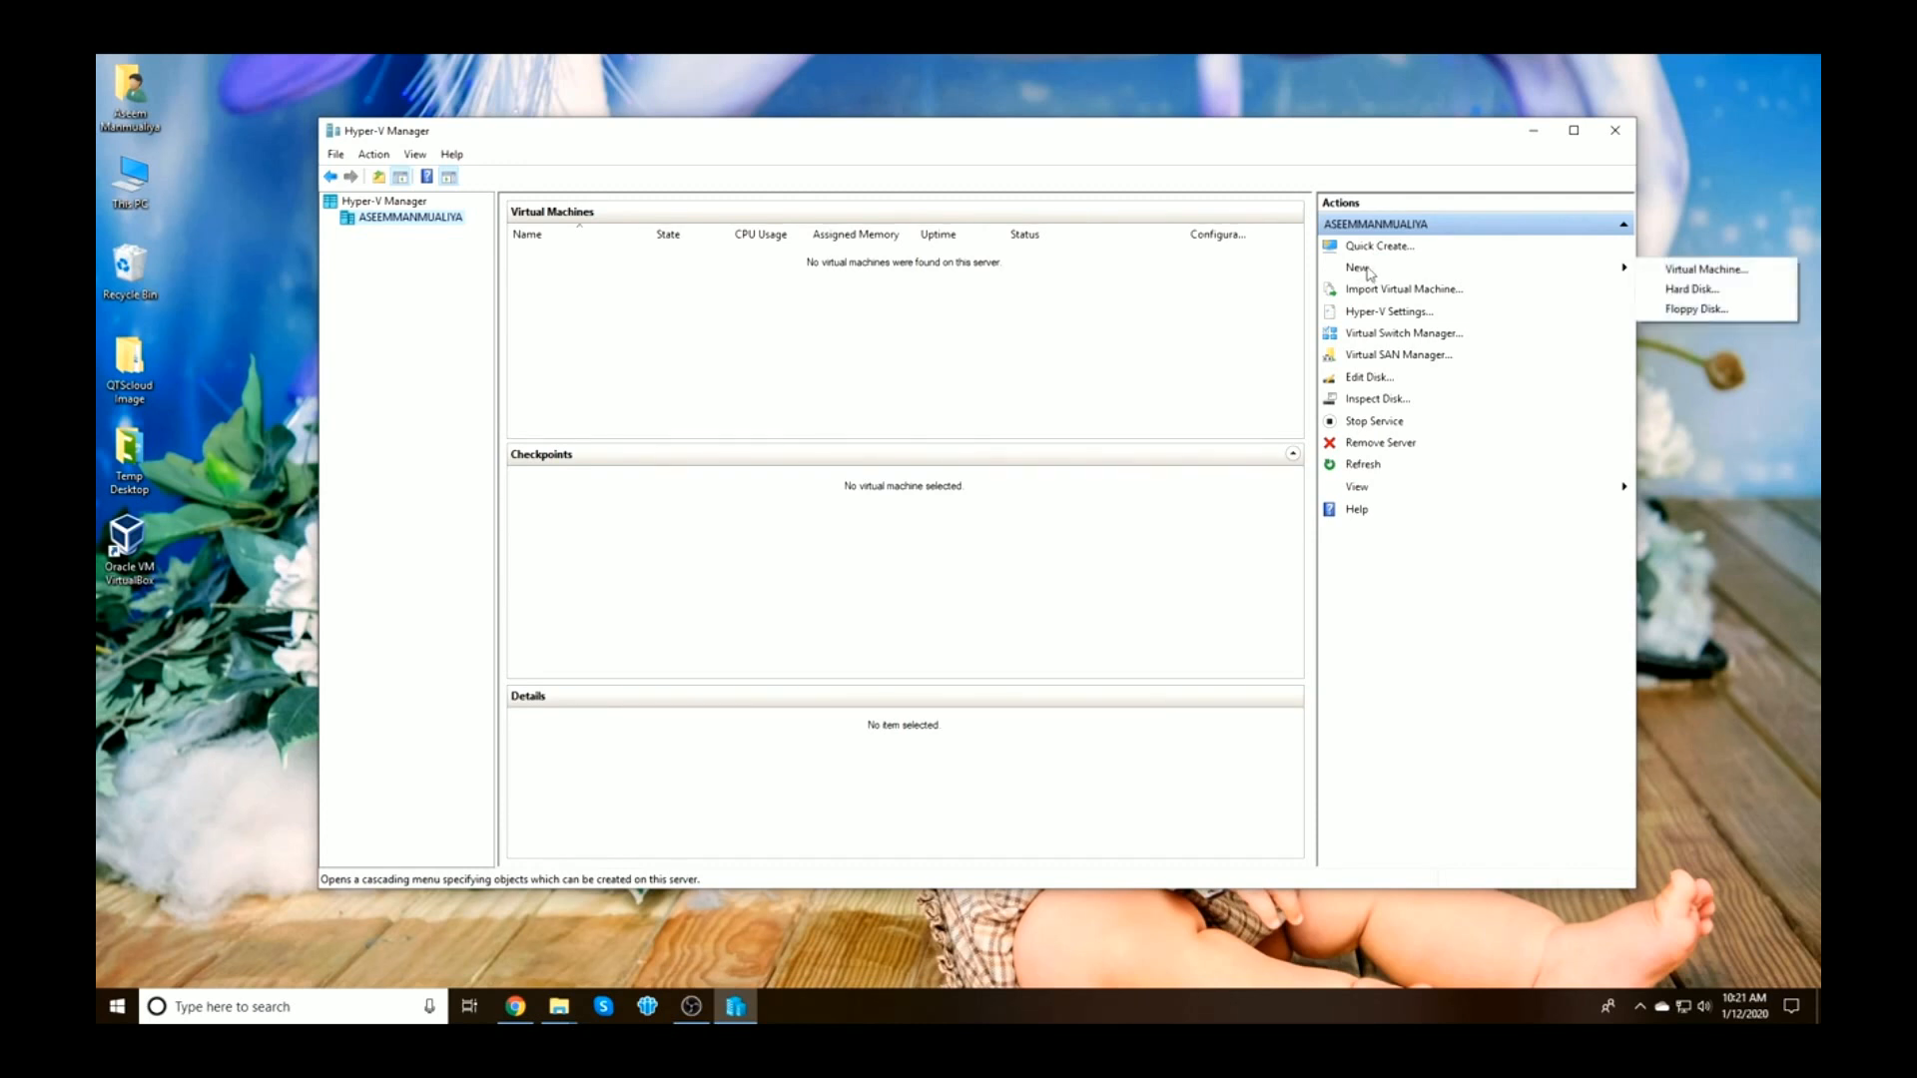
Start a new virtual machine named QTScloud_1 with 2048 MB of memory and review its network connection
click(1709, 277)
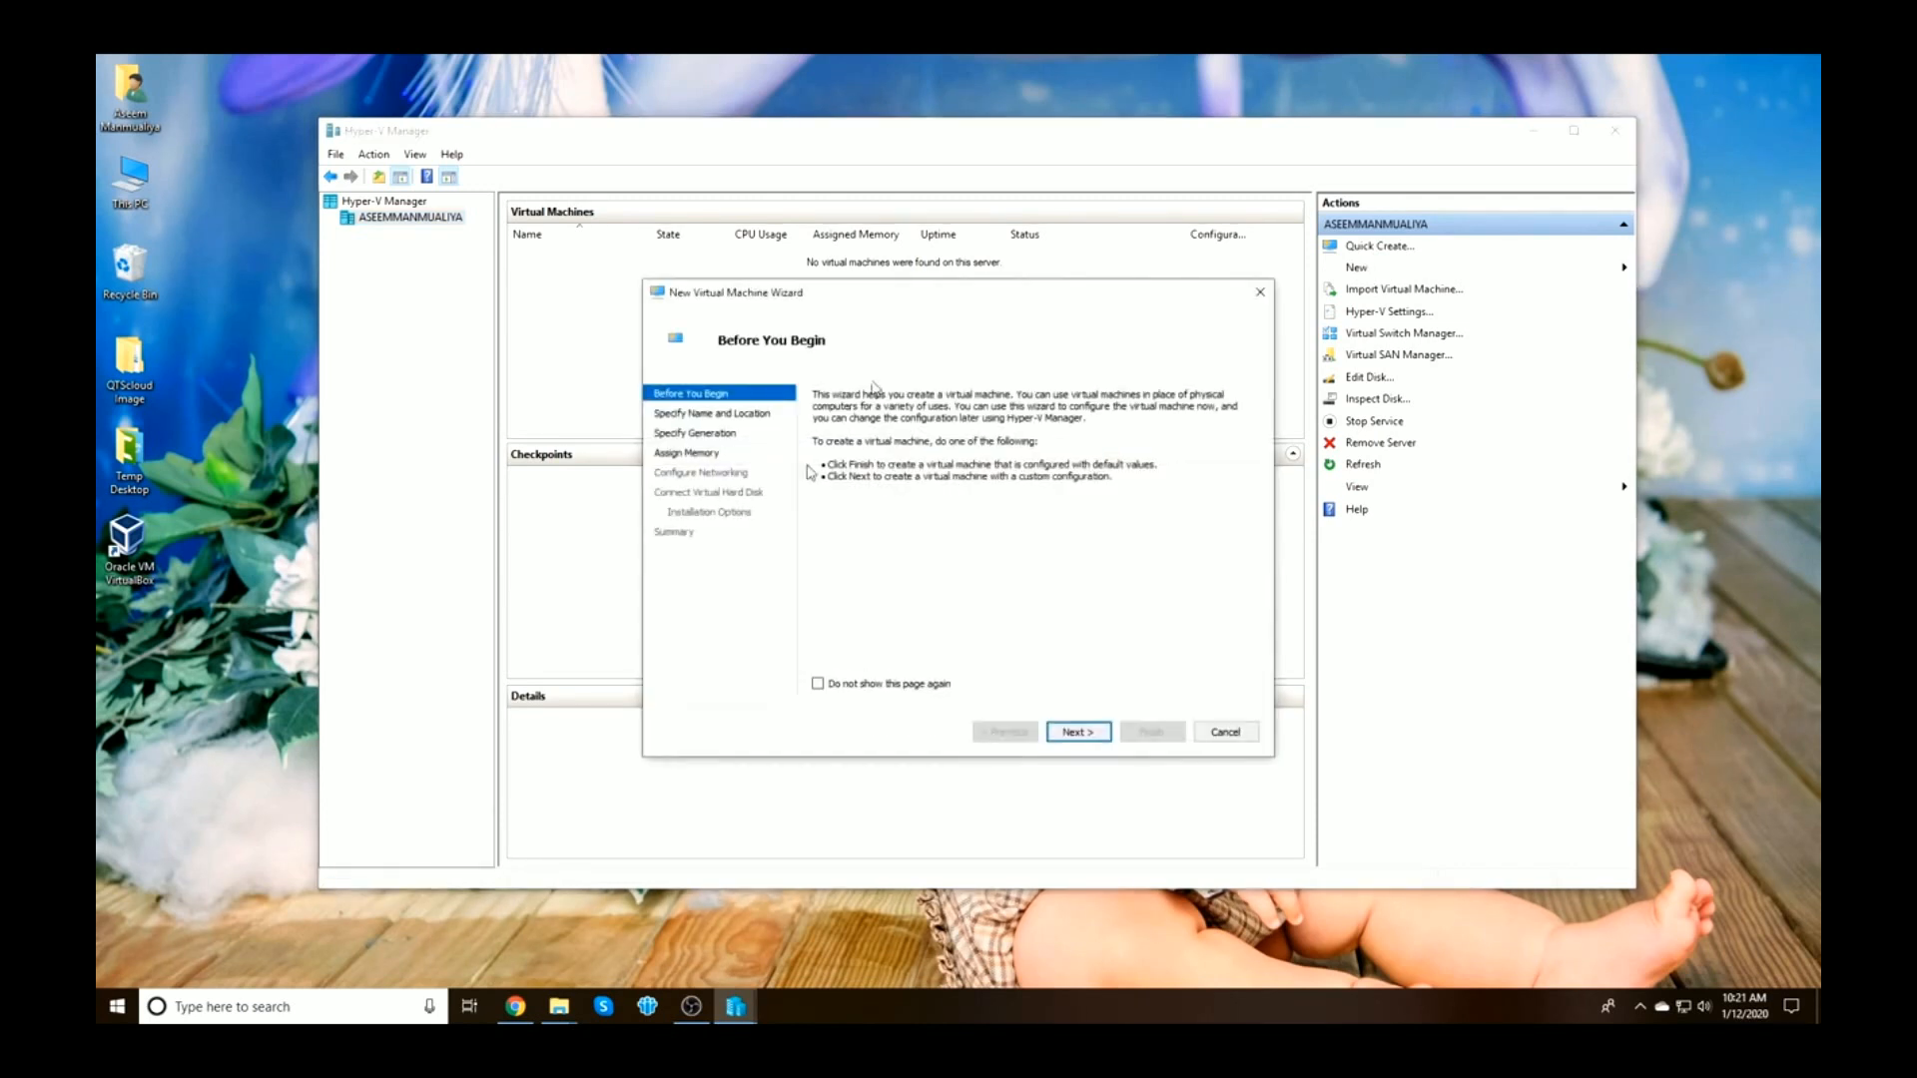
click(1076, 735)
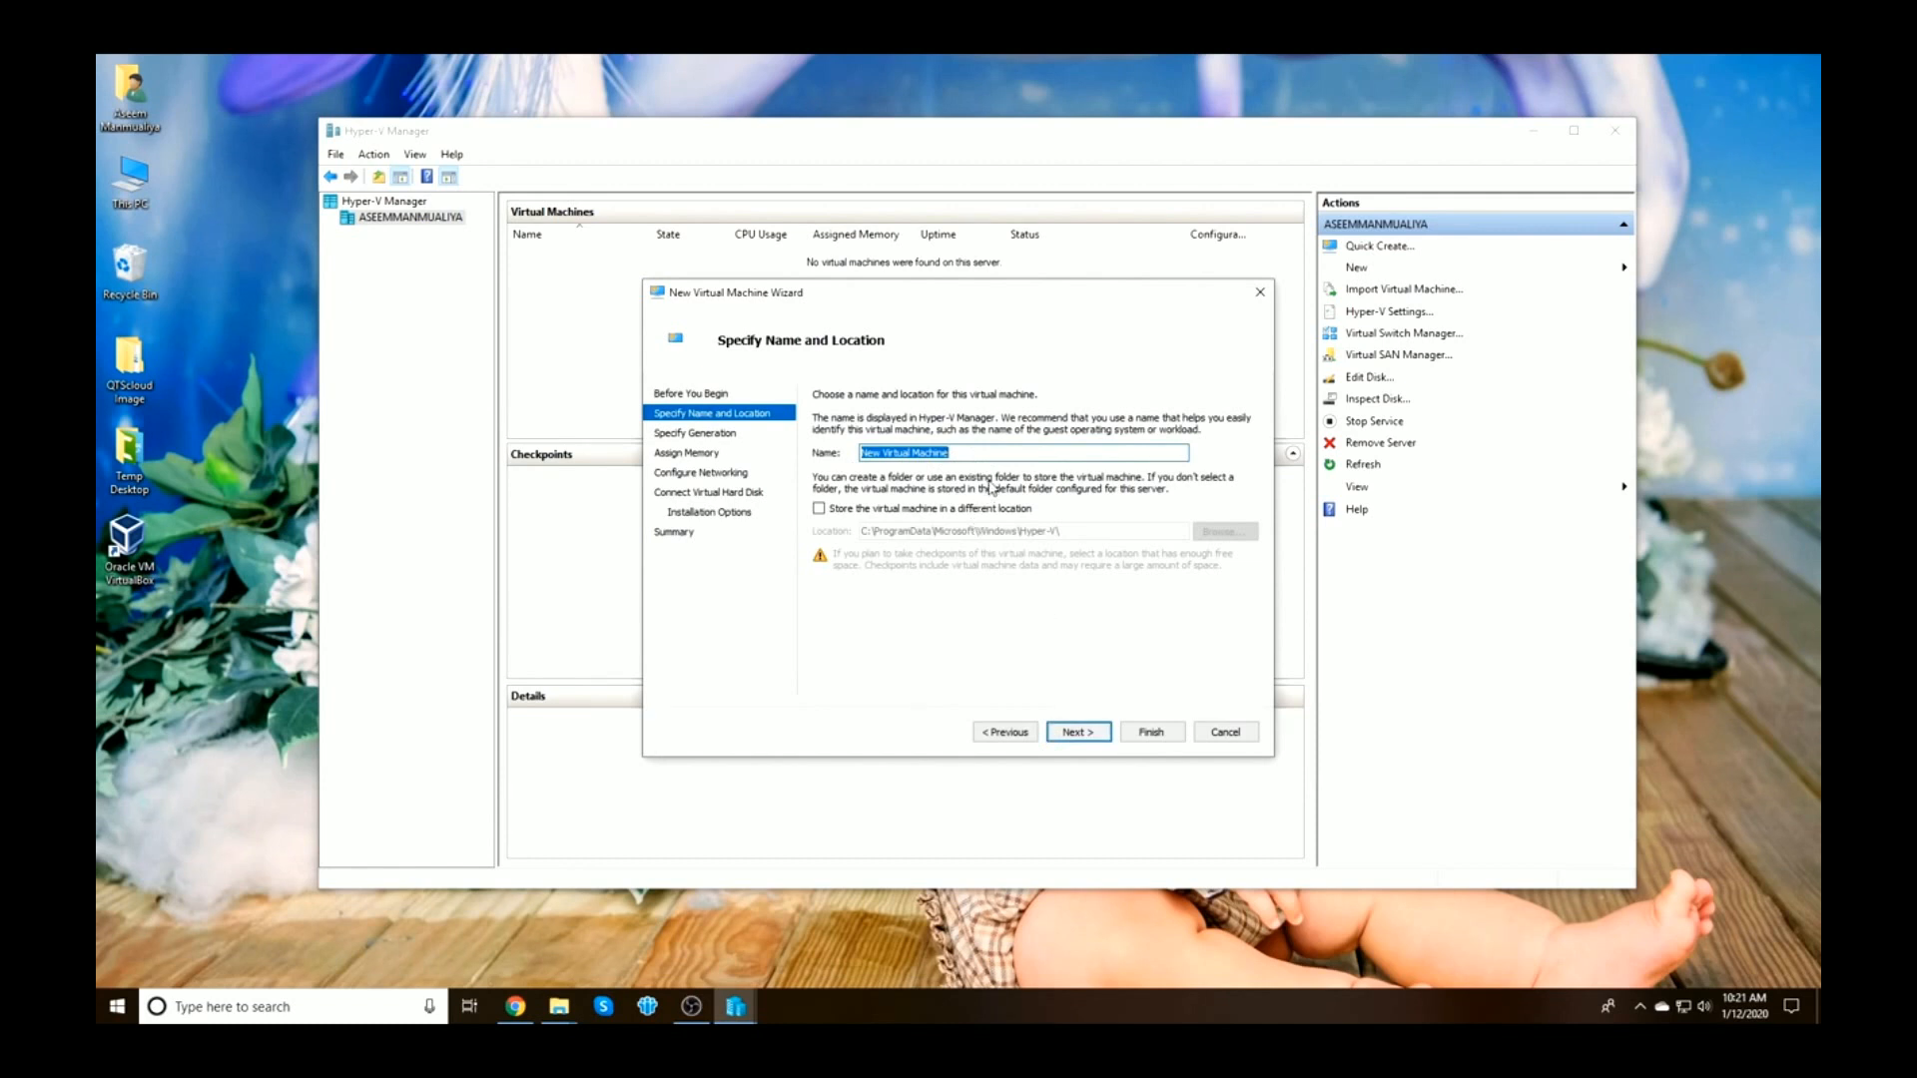
text(QTScloud_1)
click(1077, 732)
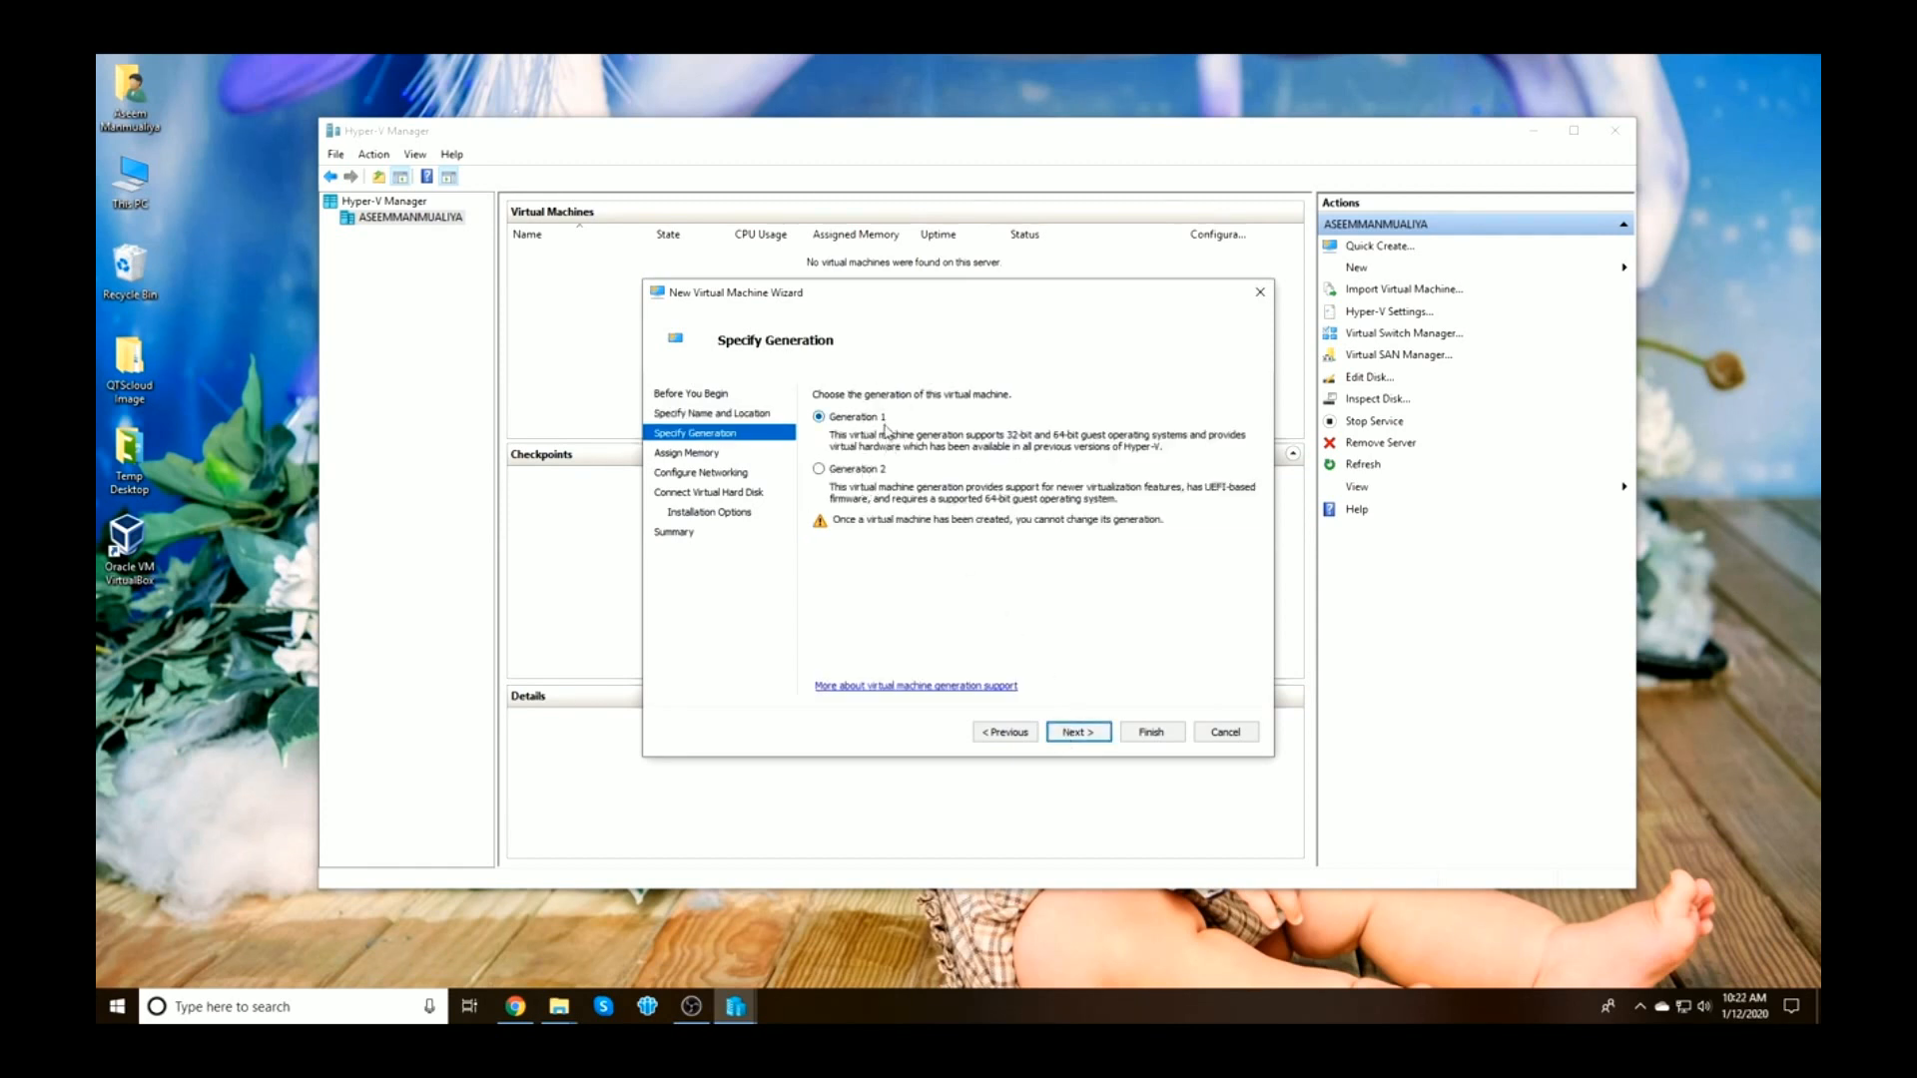
click(1075, 732)
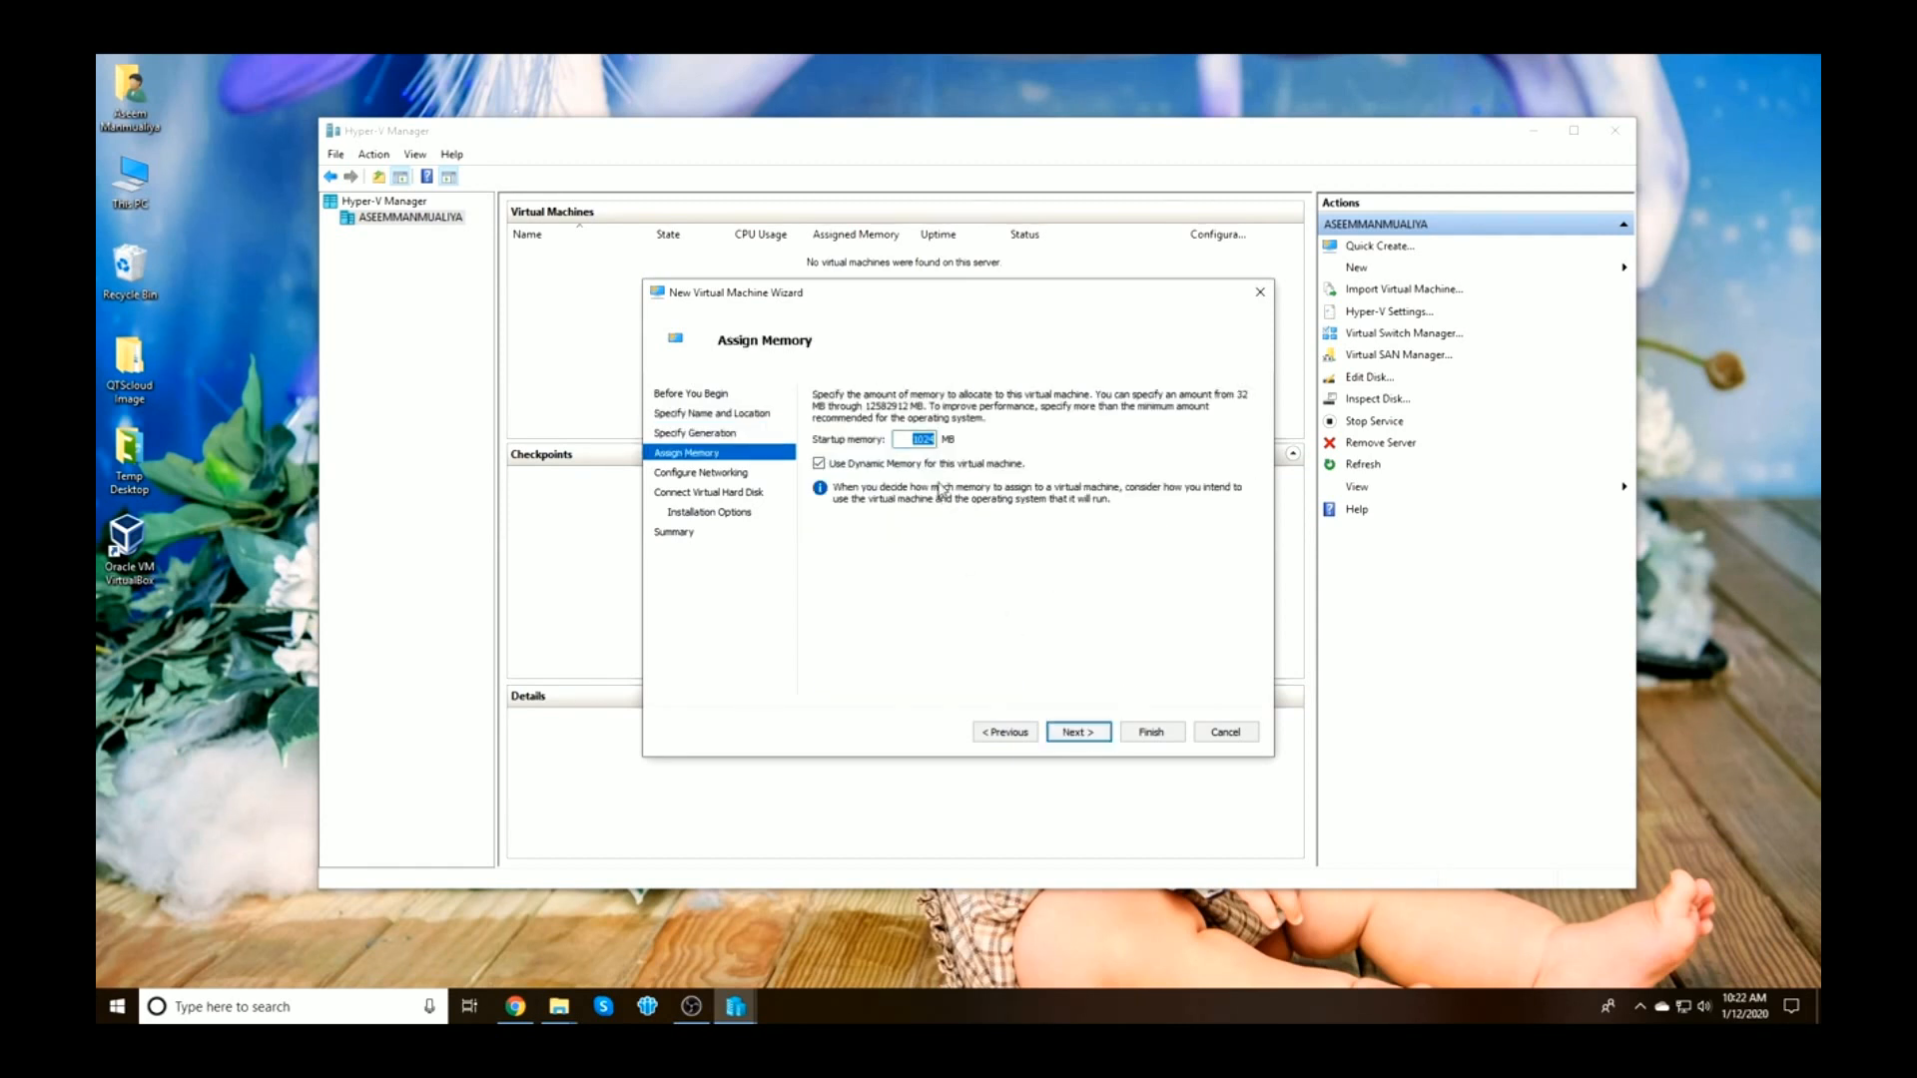
text(2048)
click(1083, 733)
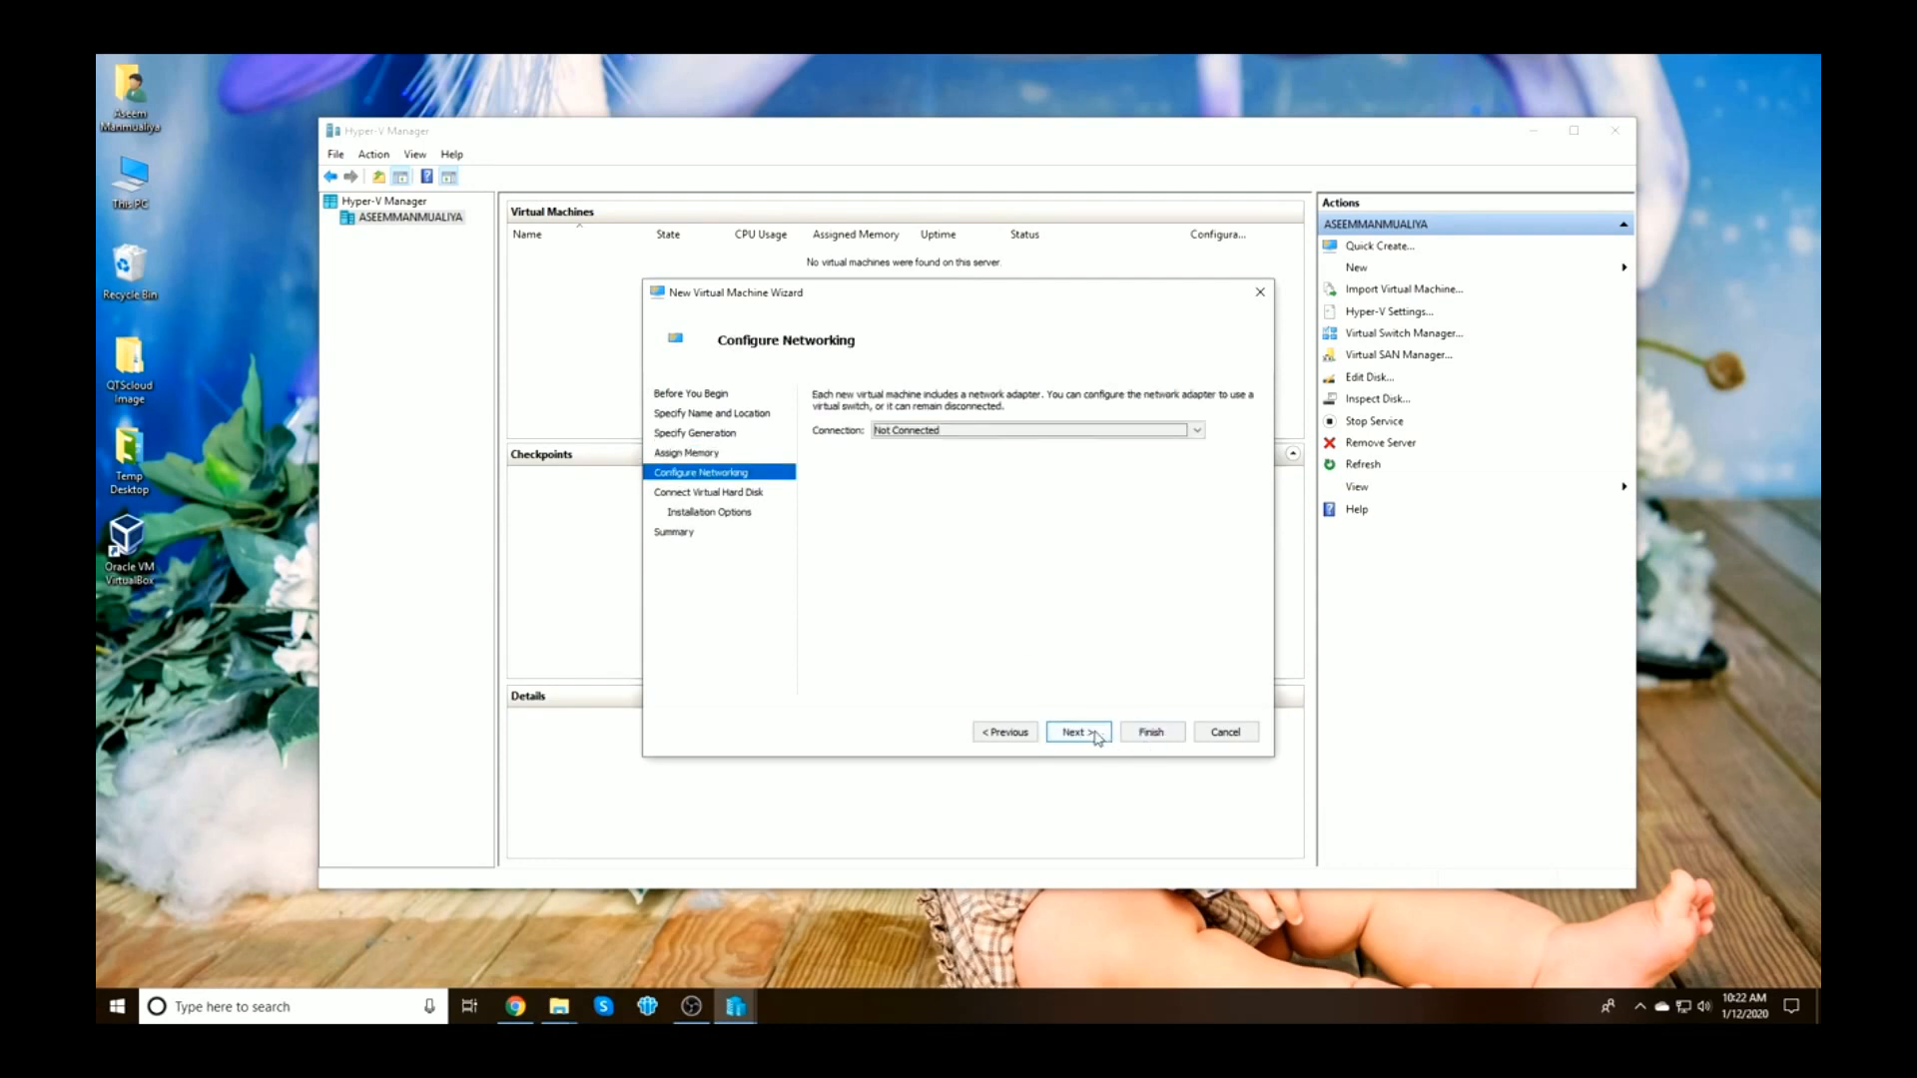
click(1059, 430)
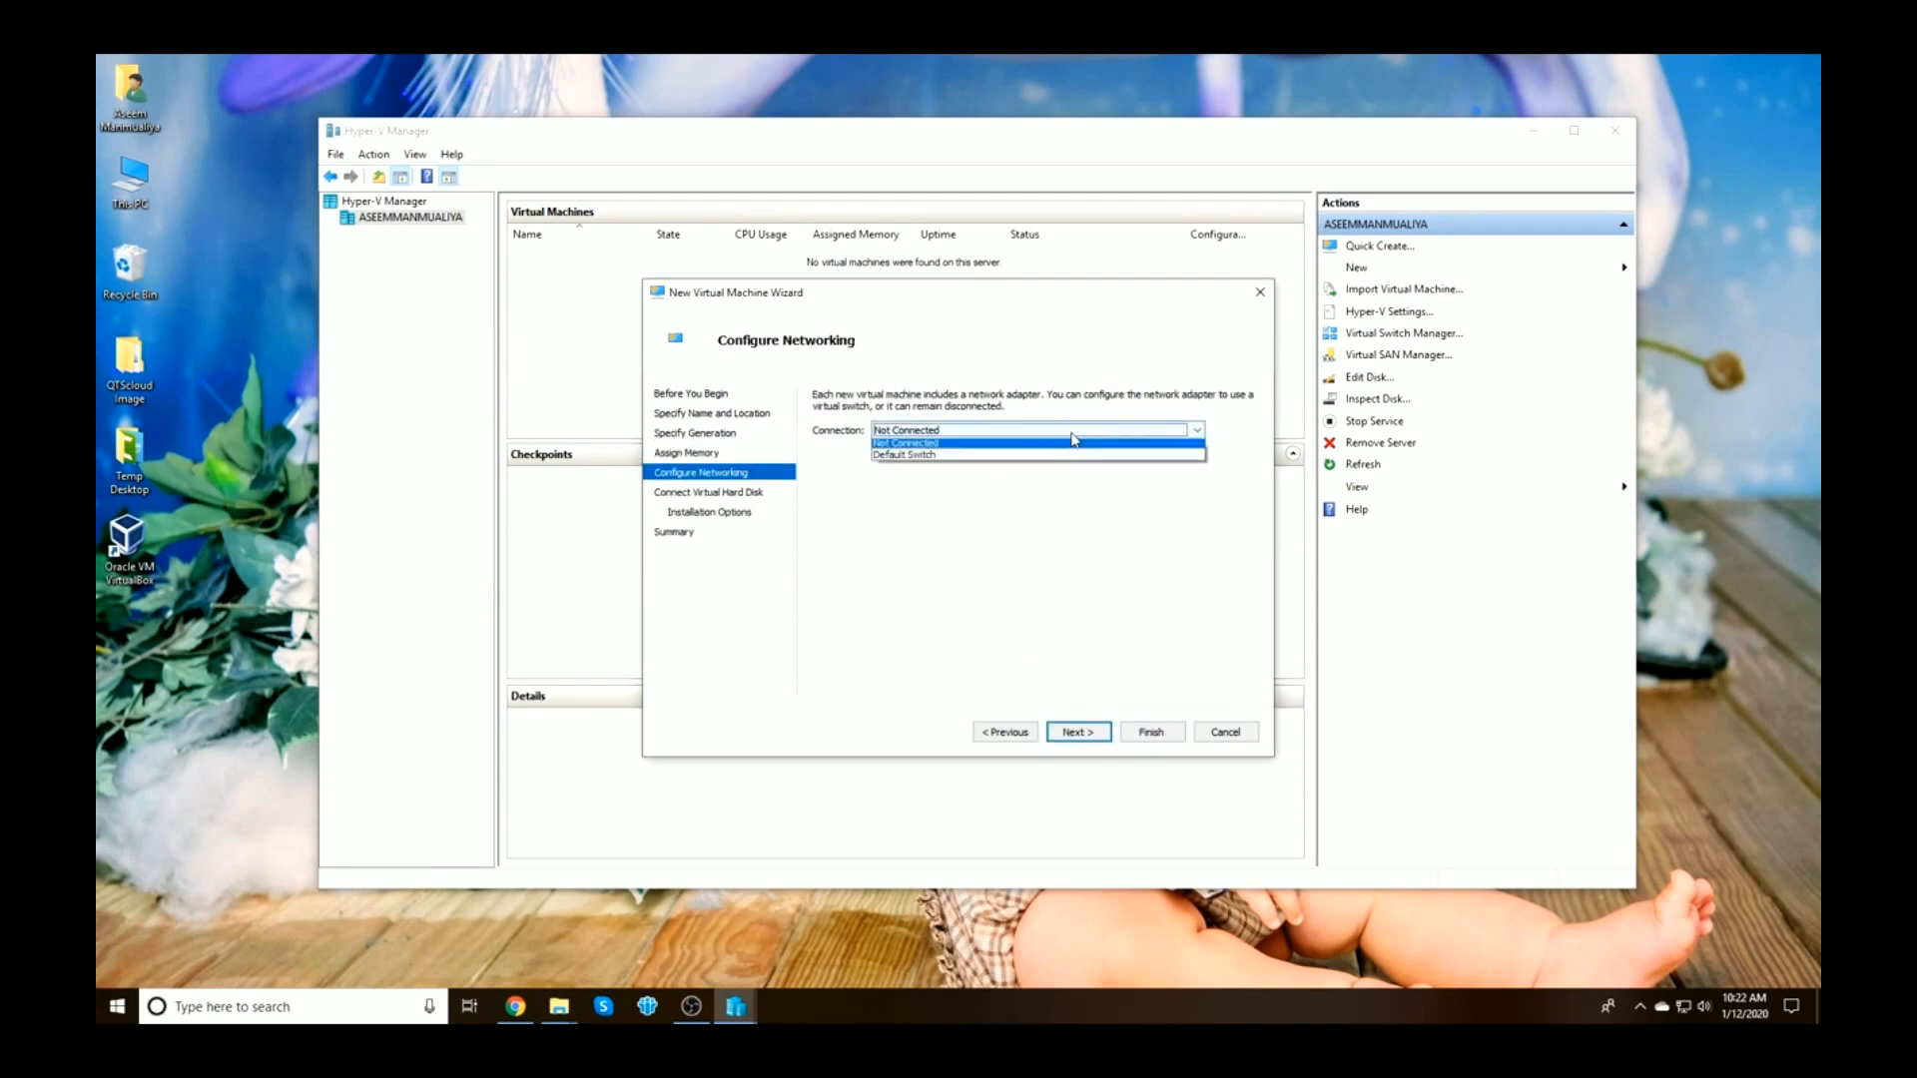
click(1080, 732)
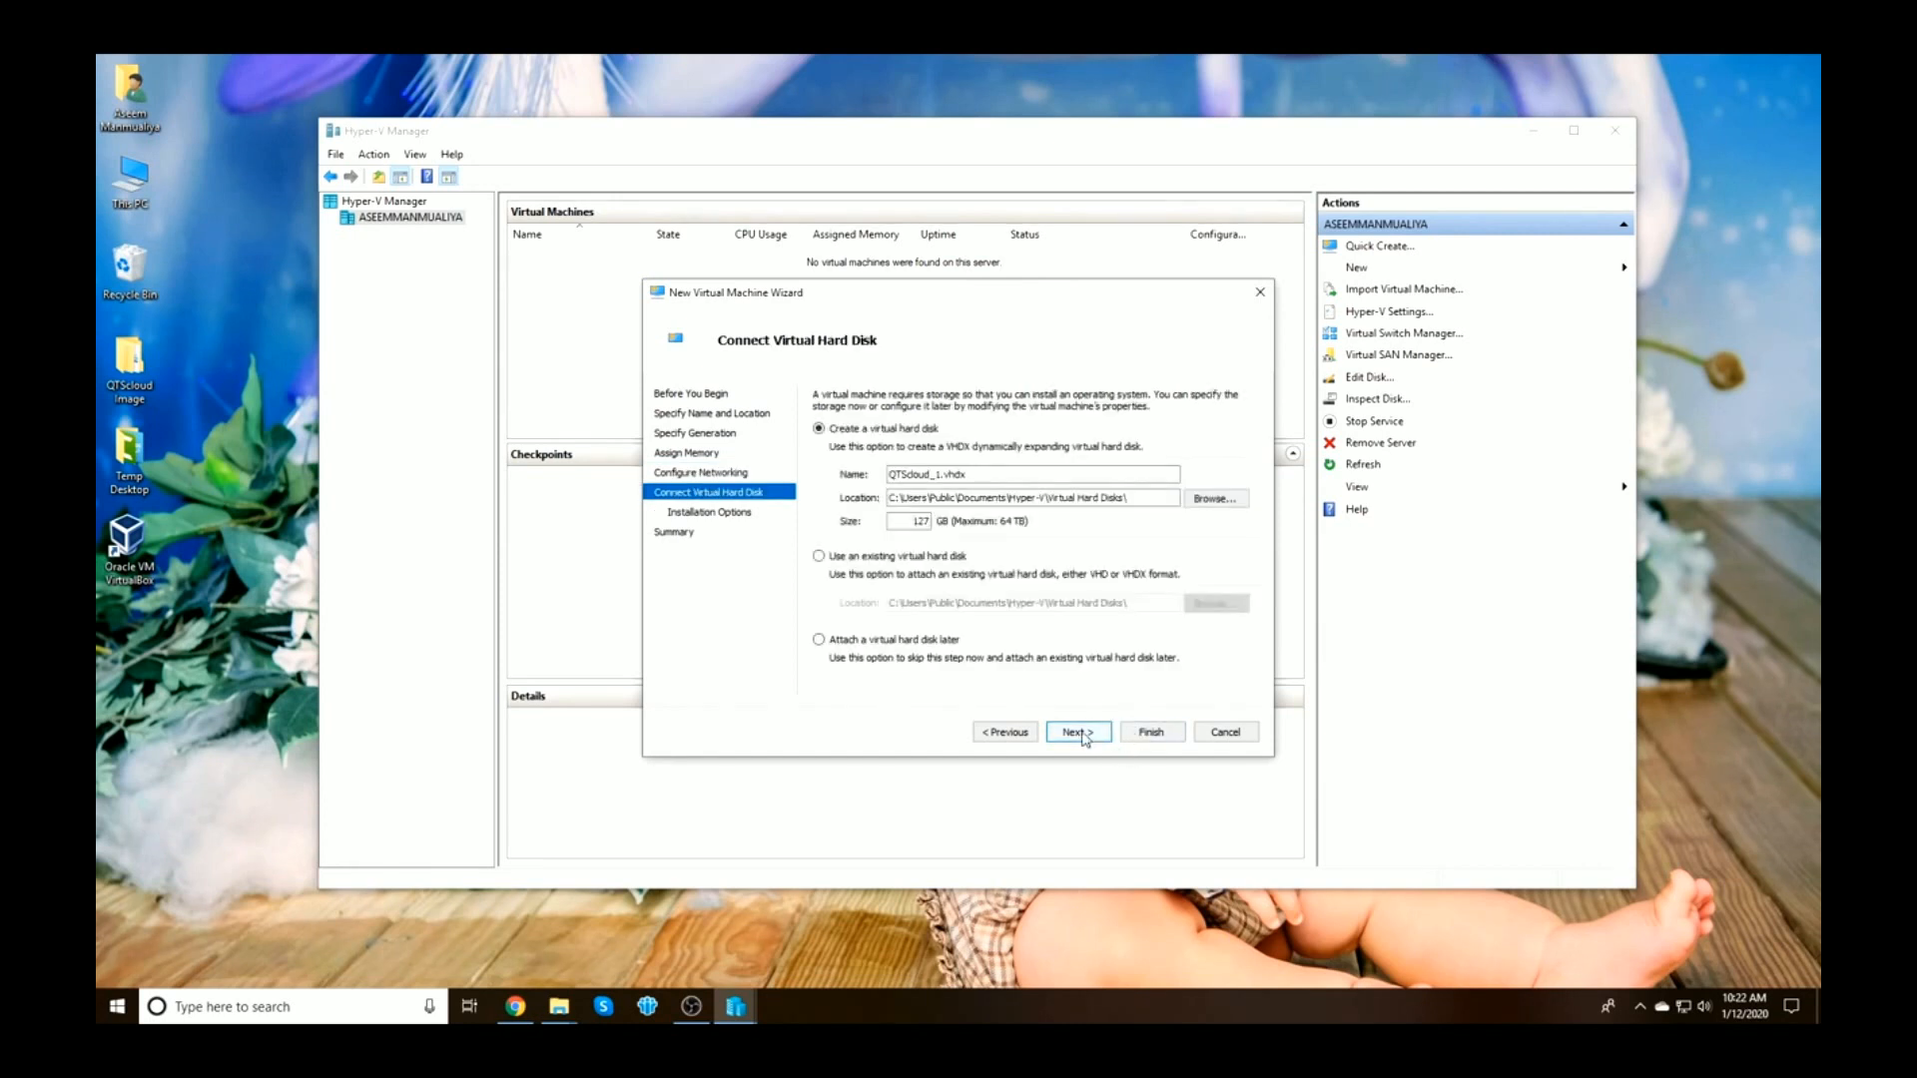
Attach the existing QTS-4.5.0 disk from the QTScloud Image folder and finish the wizard
click(819, 556)
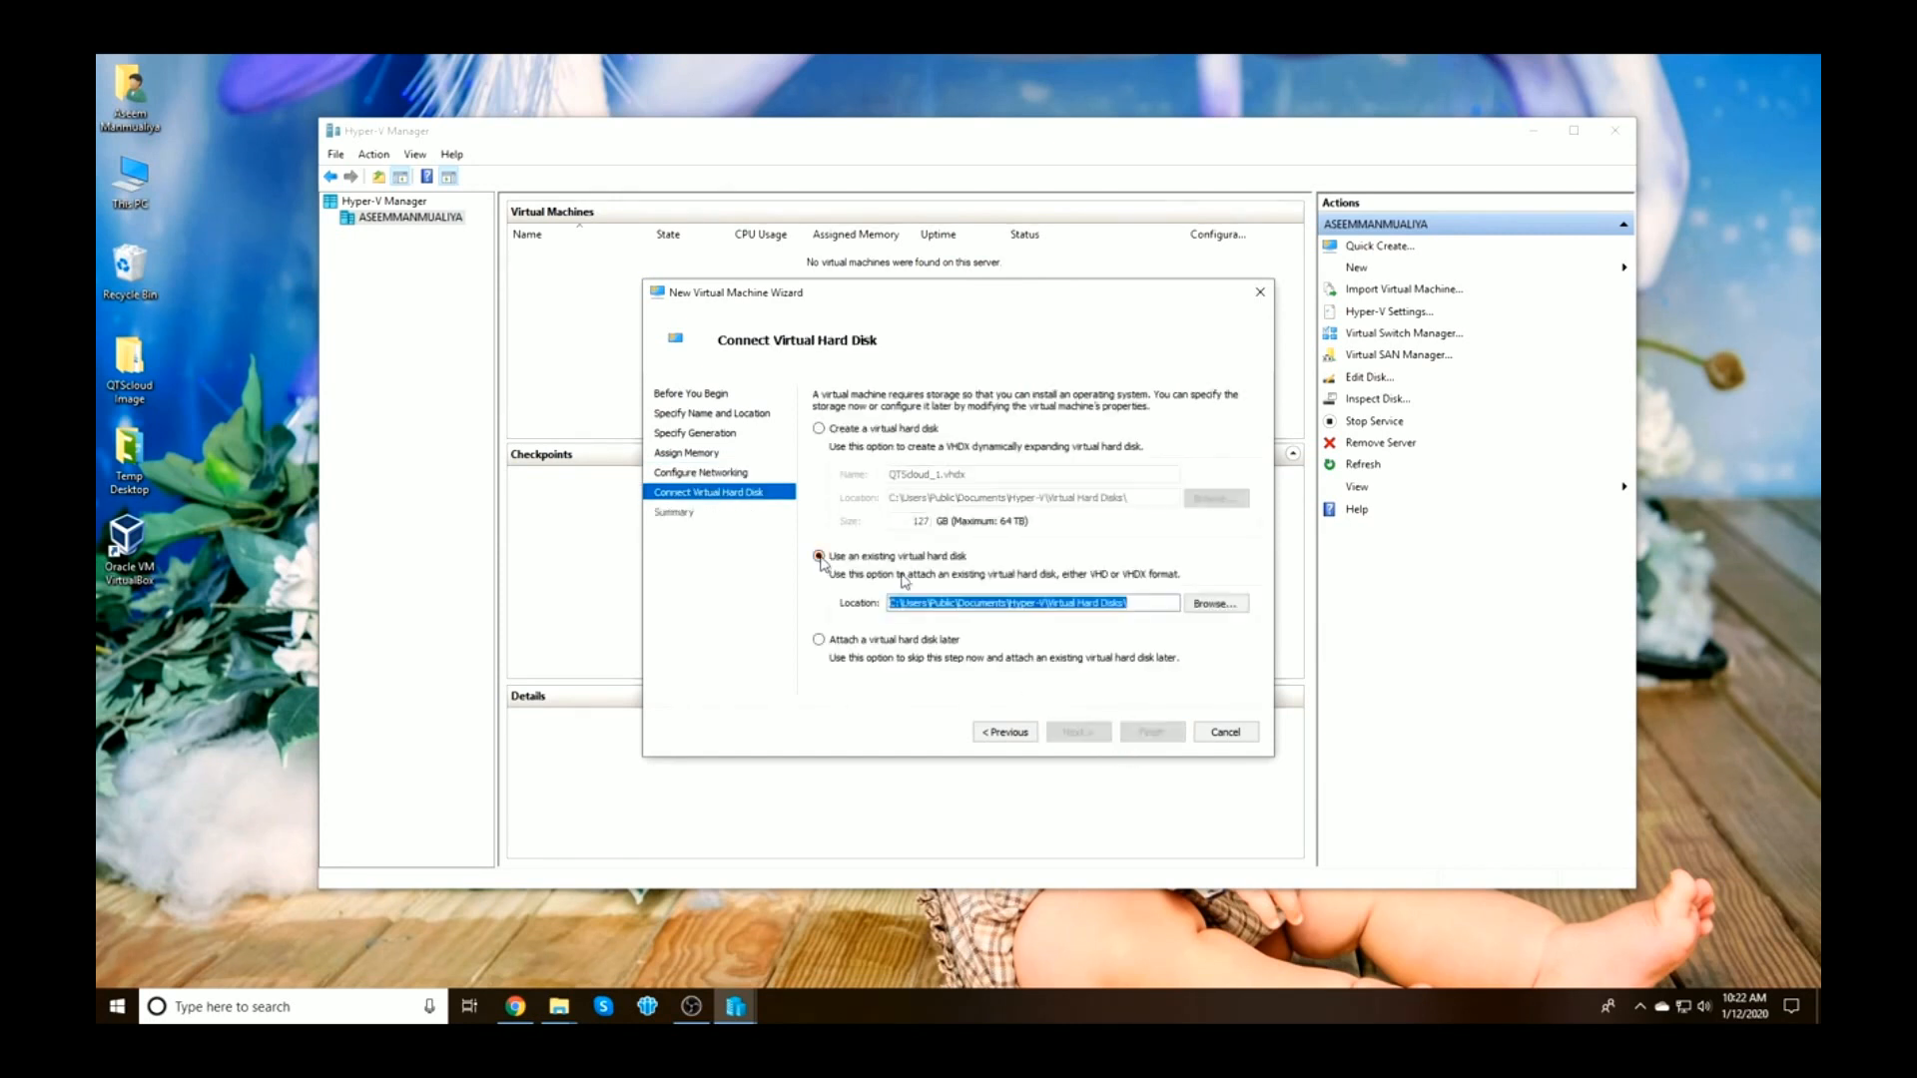
click(1212, 604)
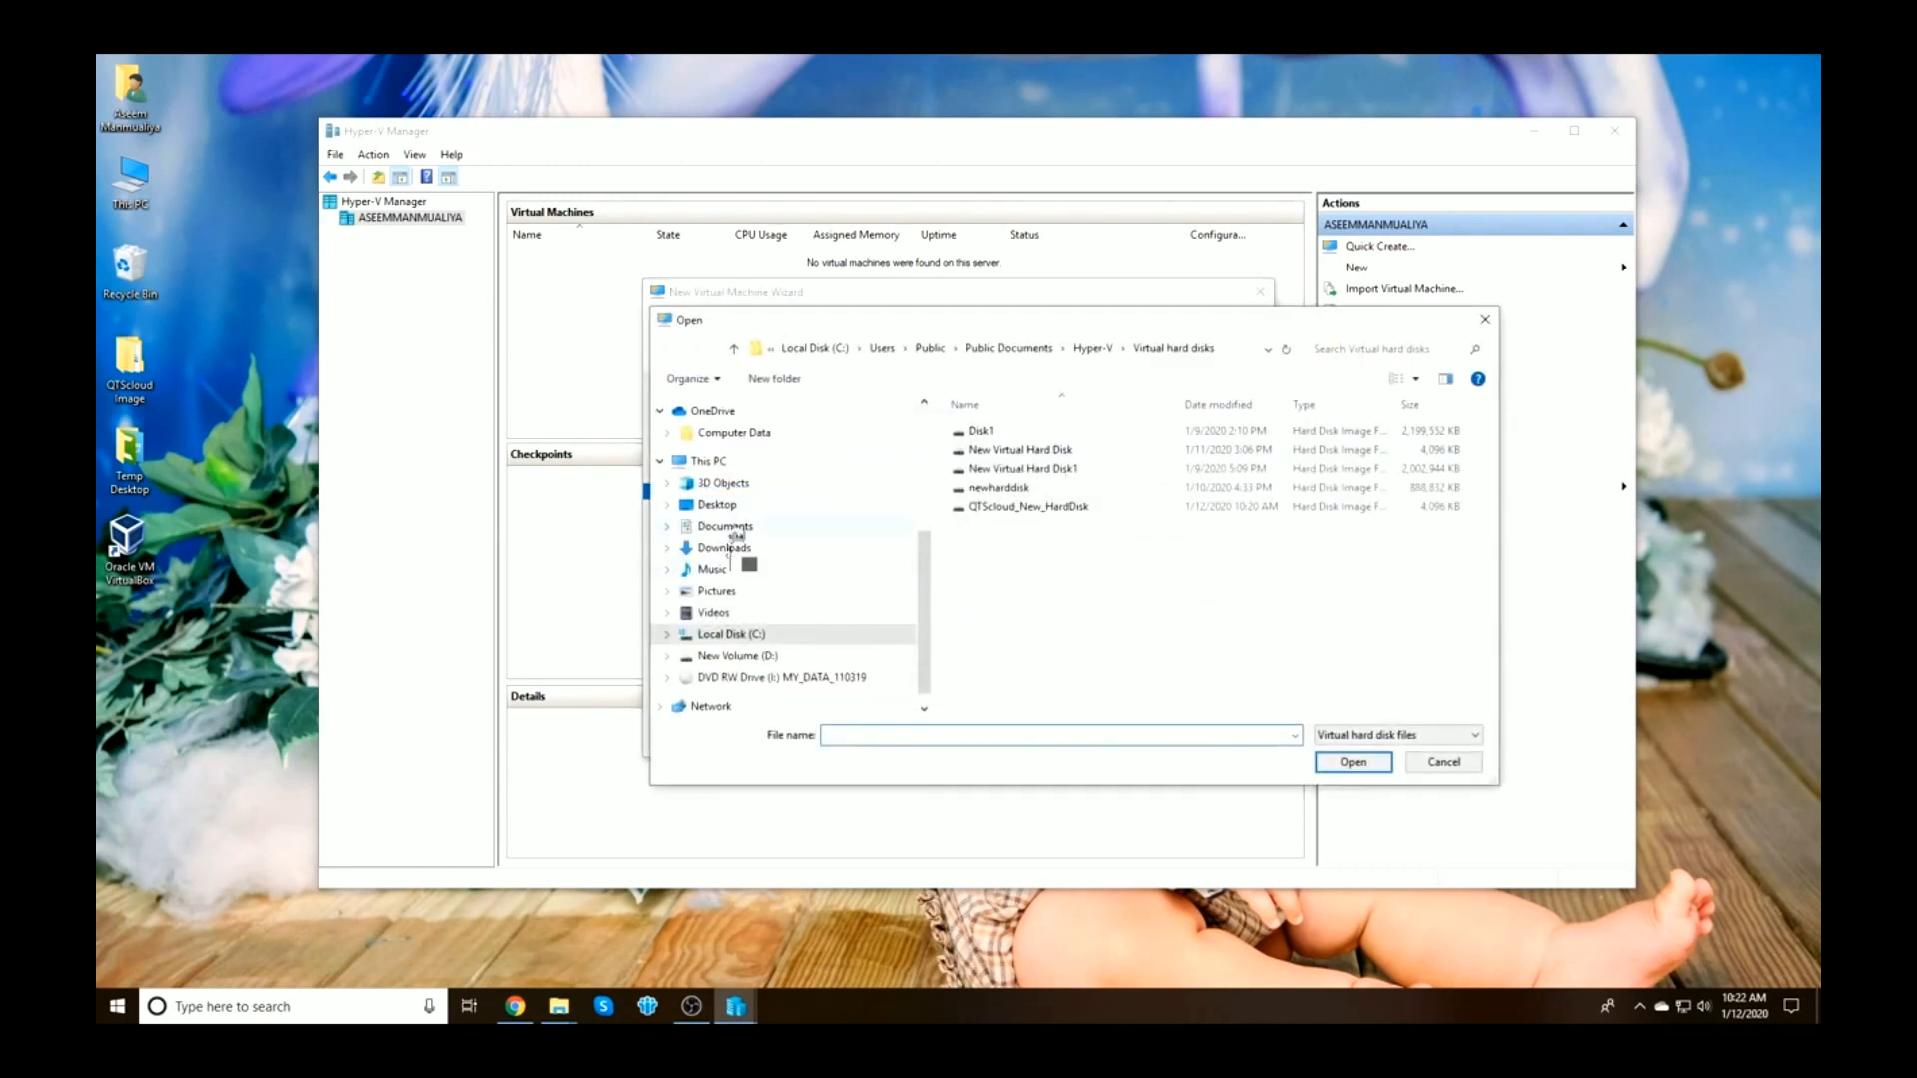
scroll(730, 489, up, 3)
scroll(730, 490, up, 3)
click(761, 490)
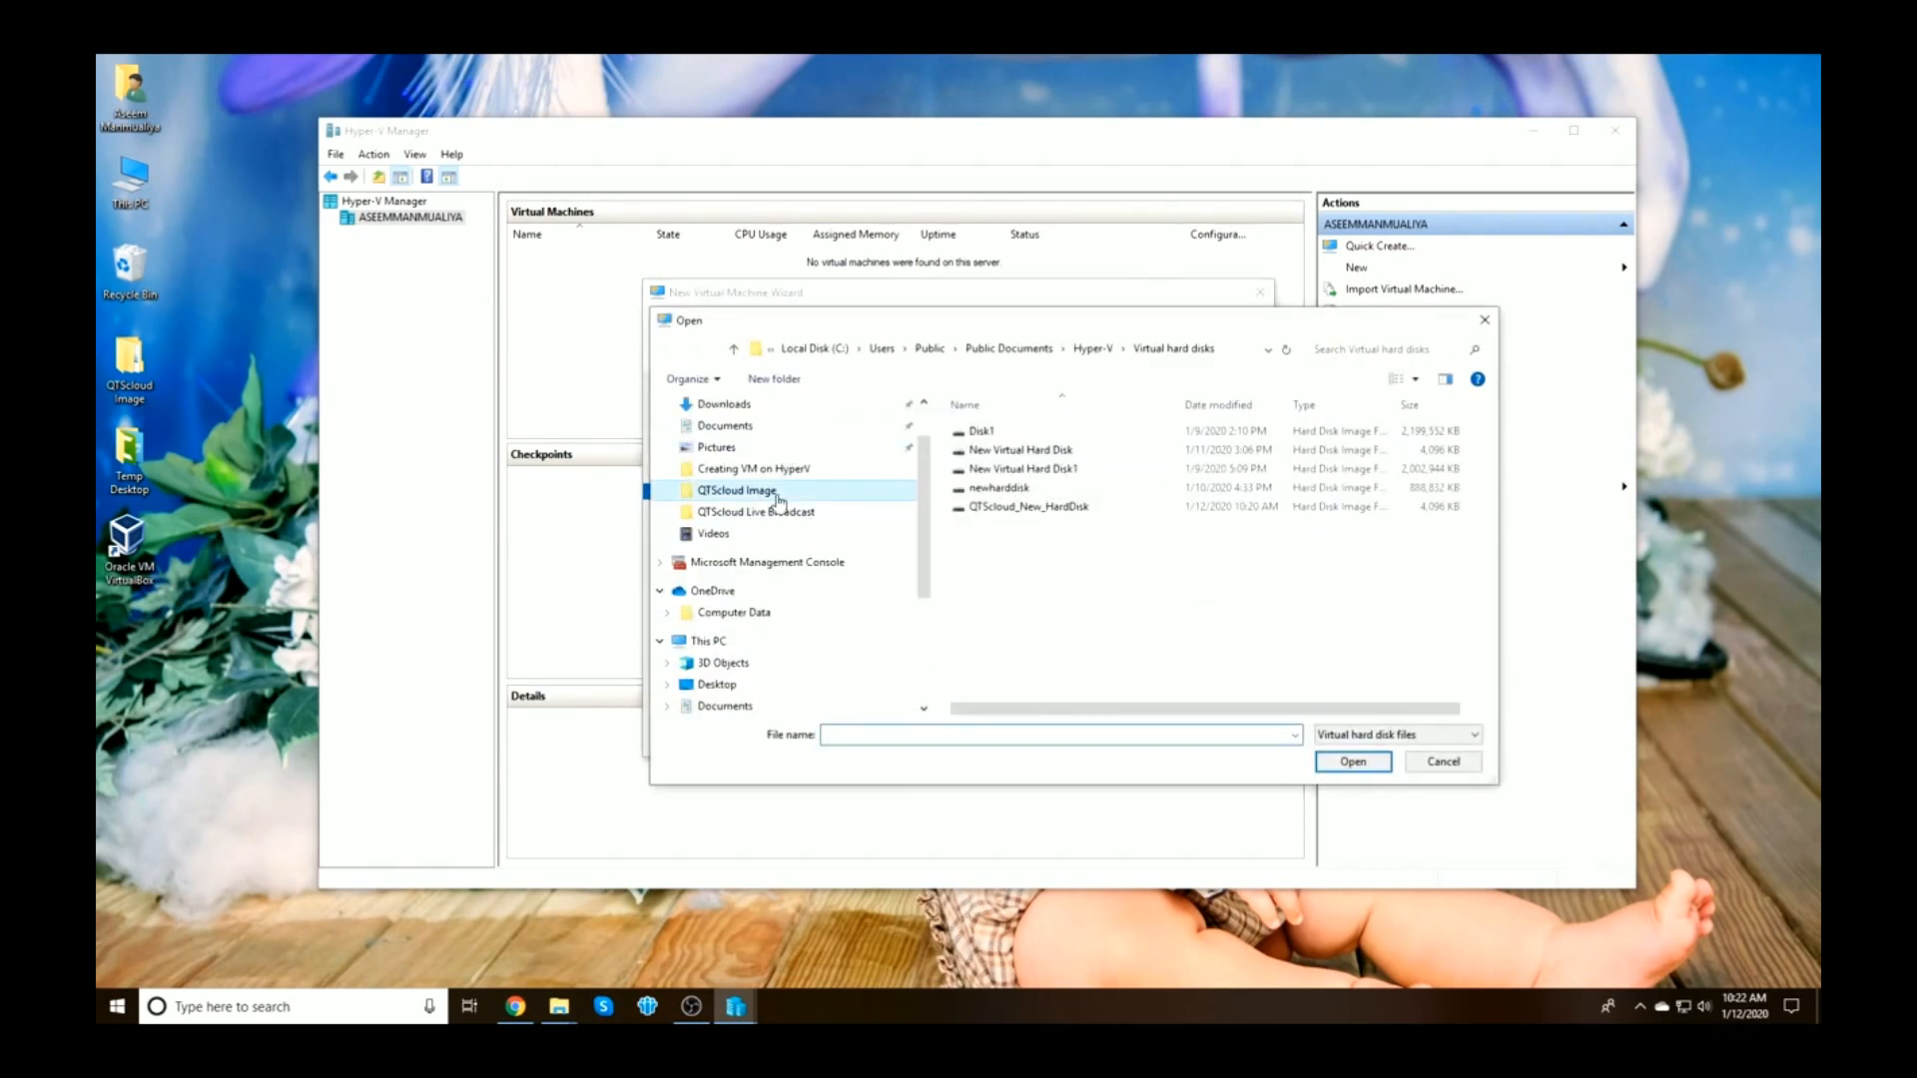
click(992, 450)
click(1352, 762)
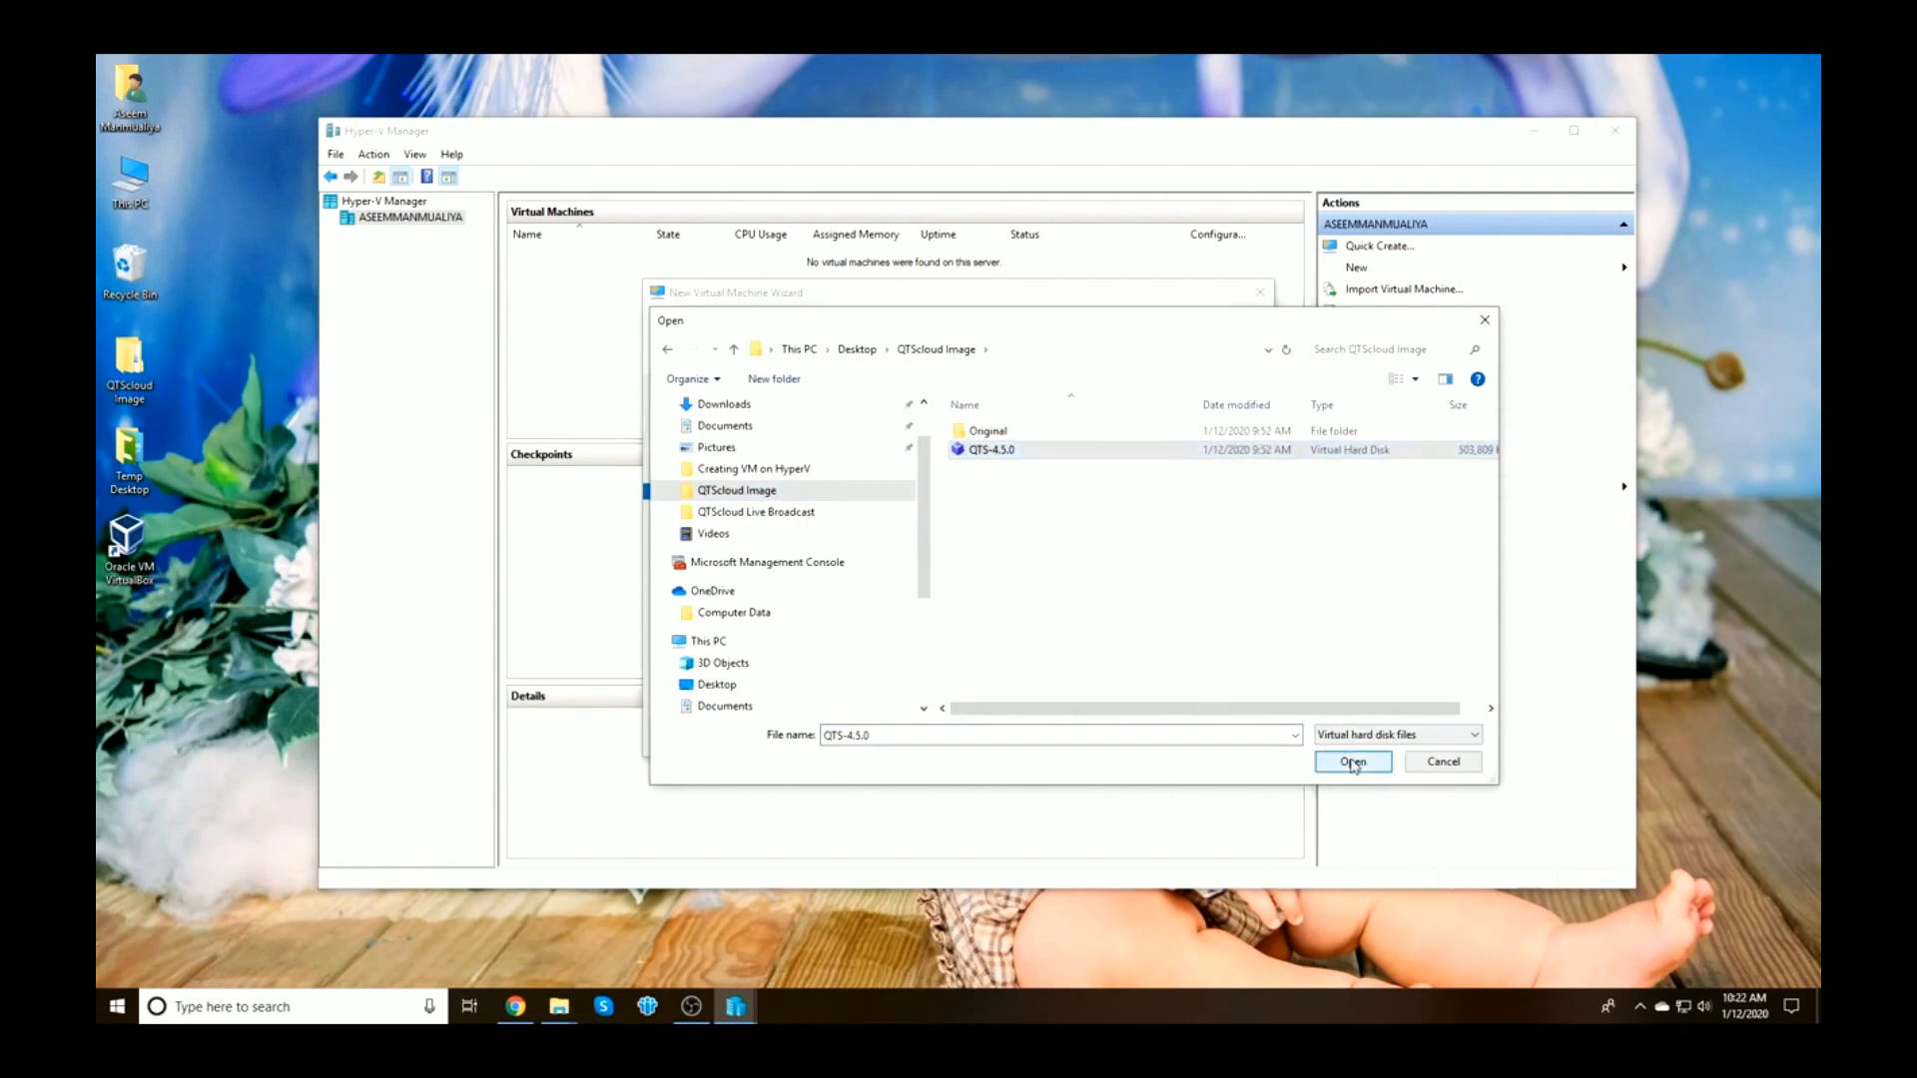
click(1079, 734)
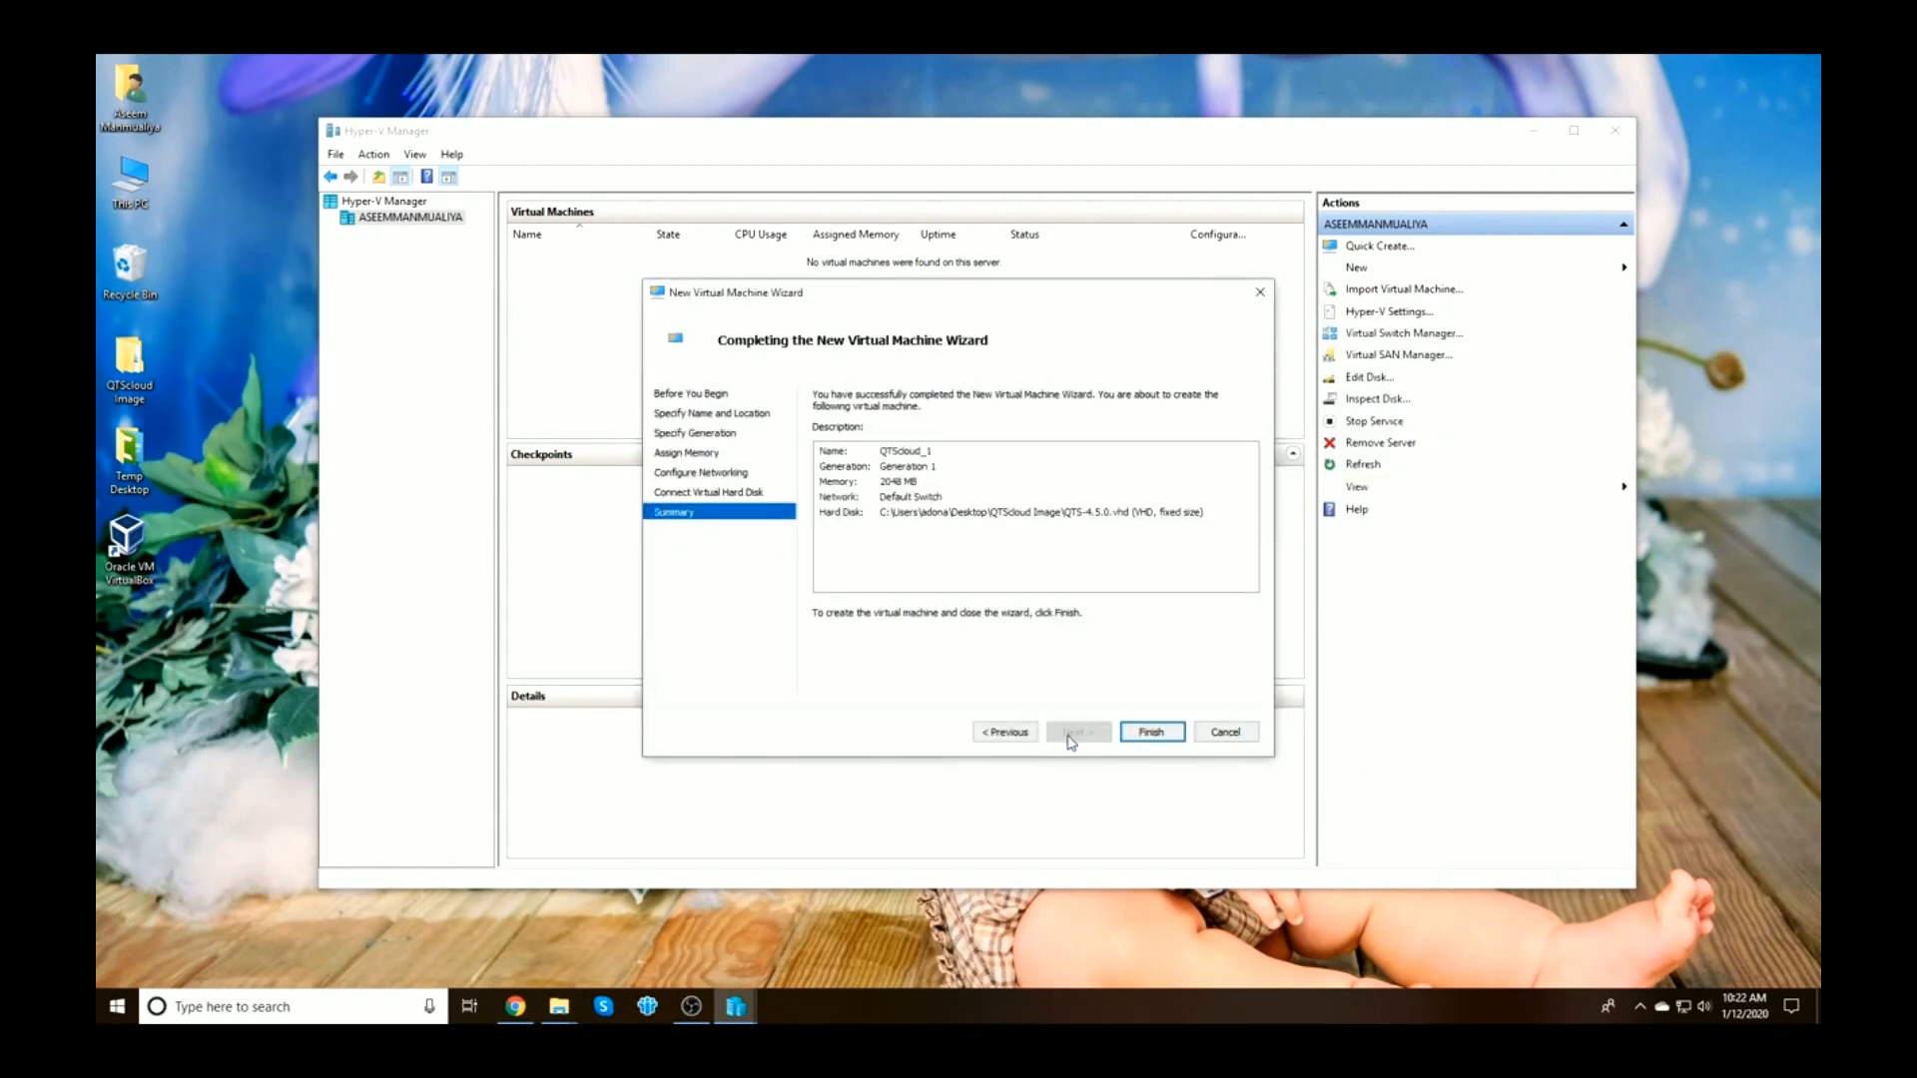
click(1151, 733)
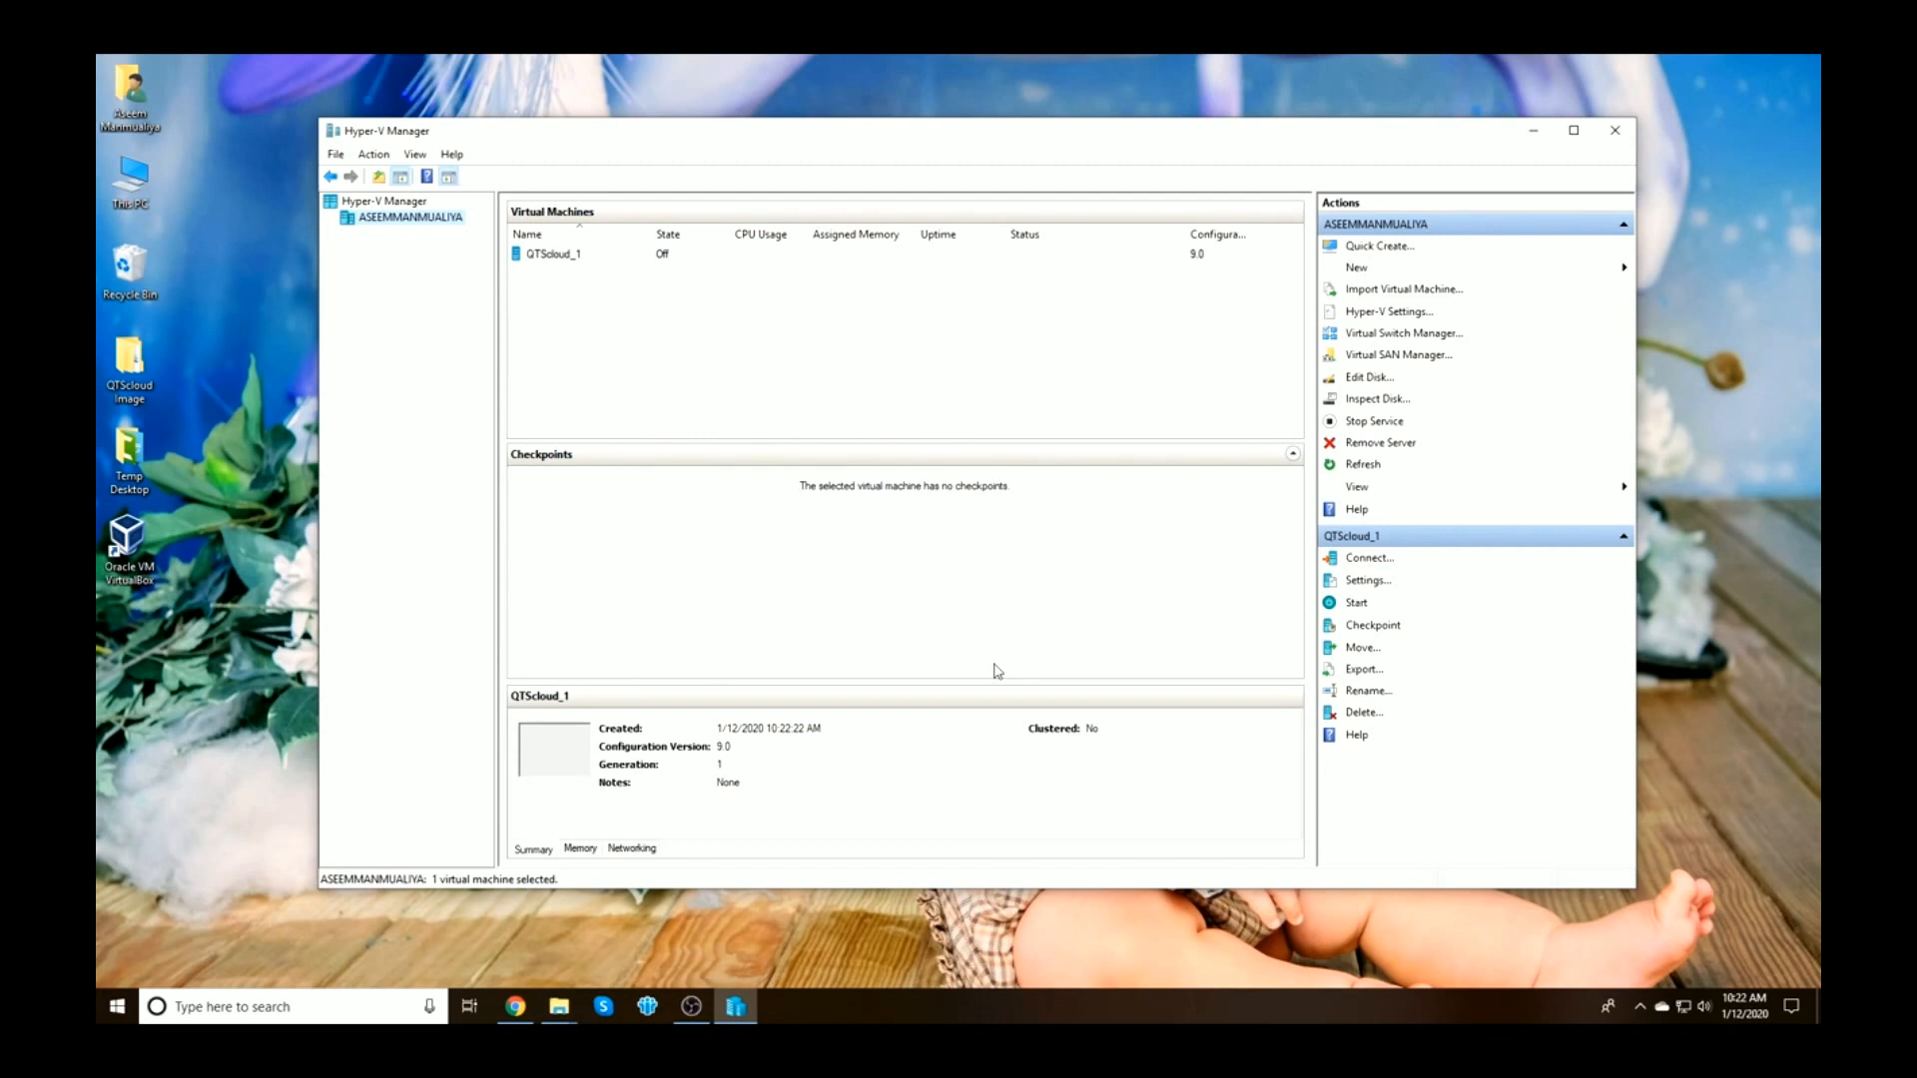
Start QTScloud_1 and widen the Networking adapter column to show its full MAC address
click(544, 253)
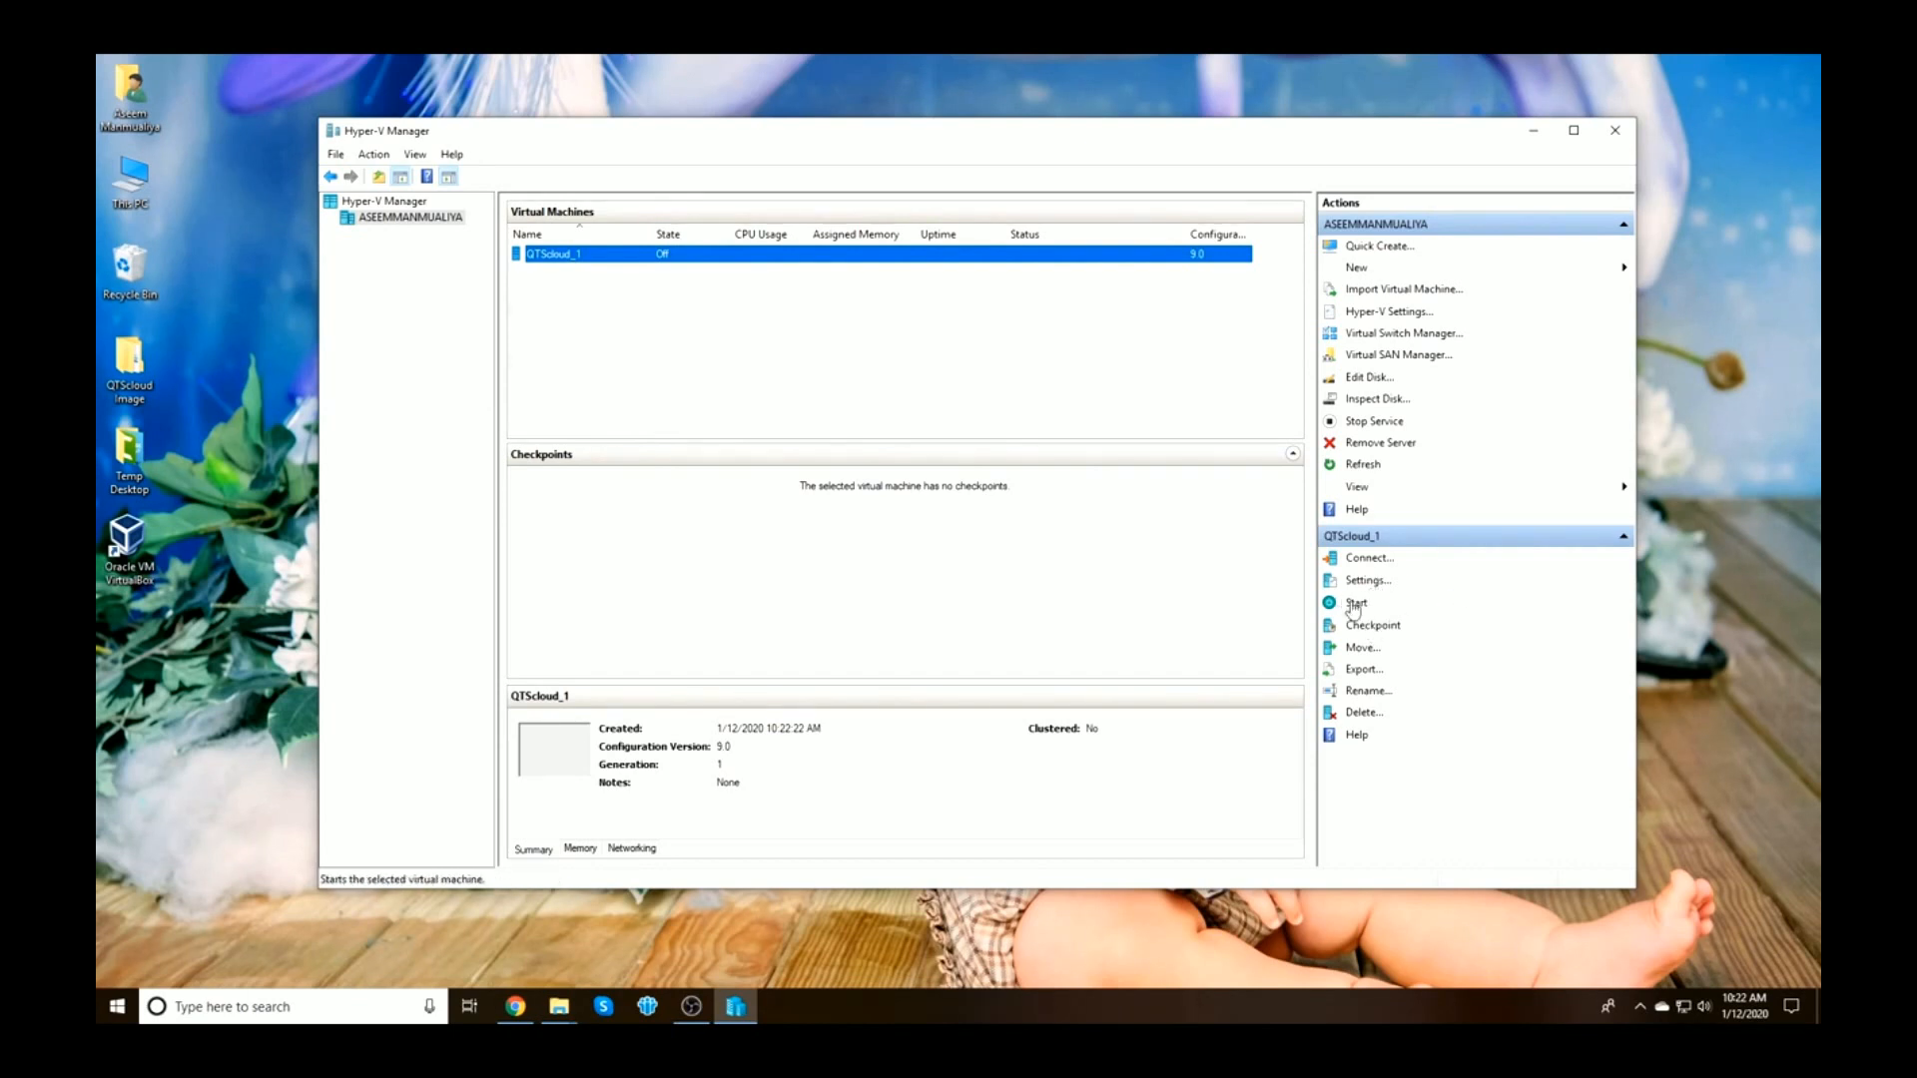
click(1366, 625)
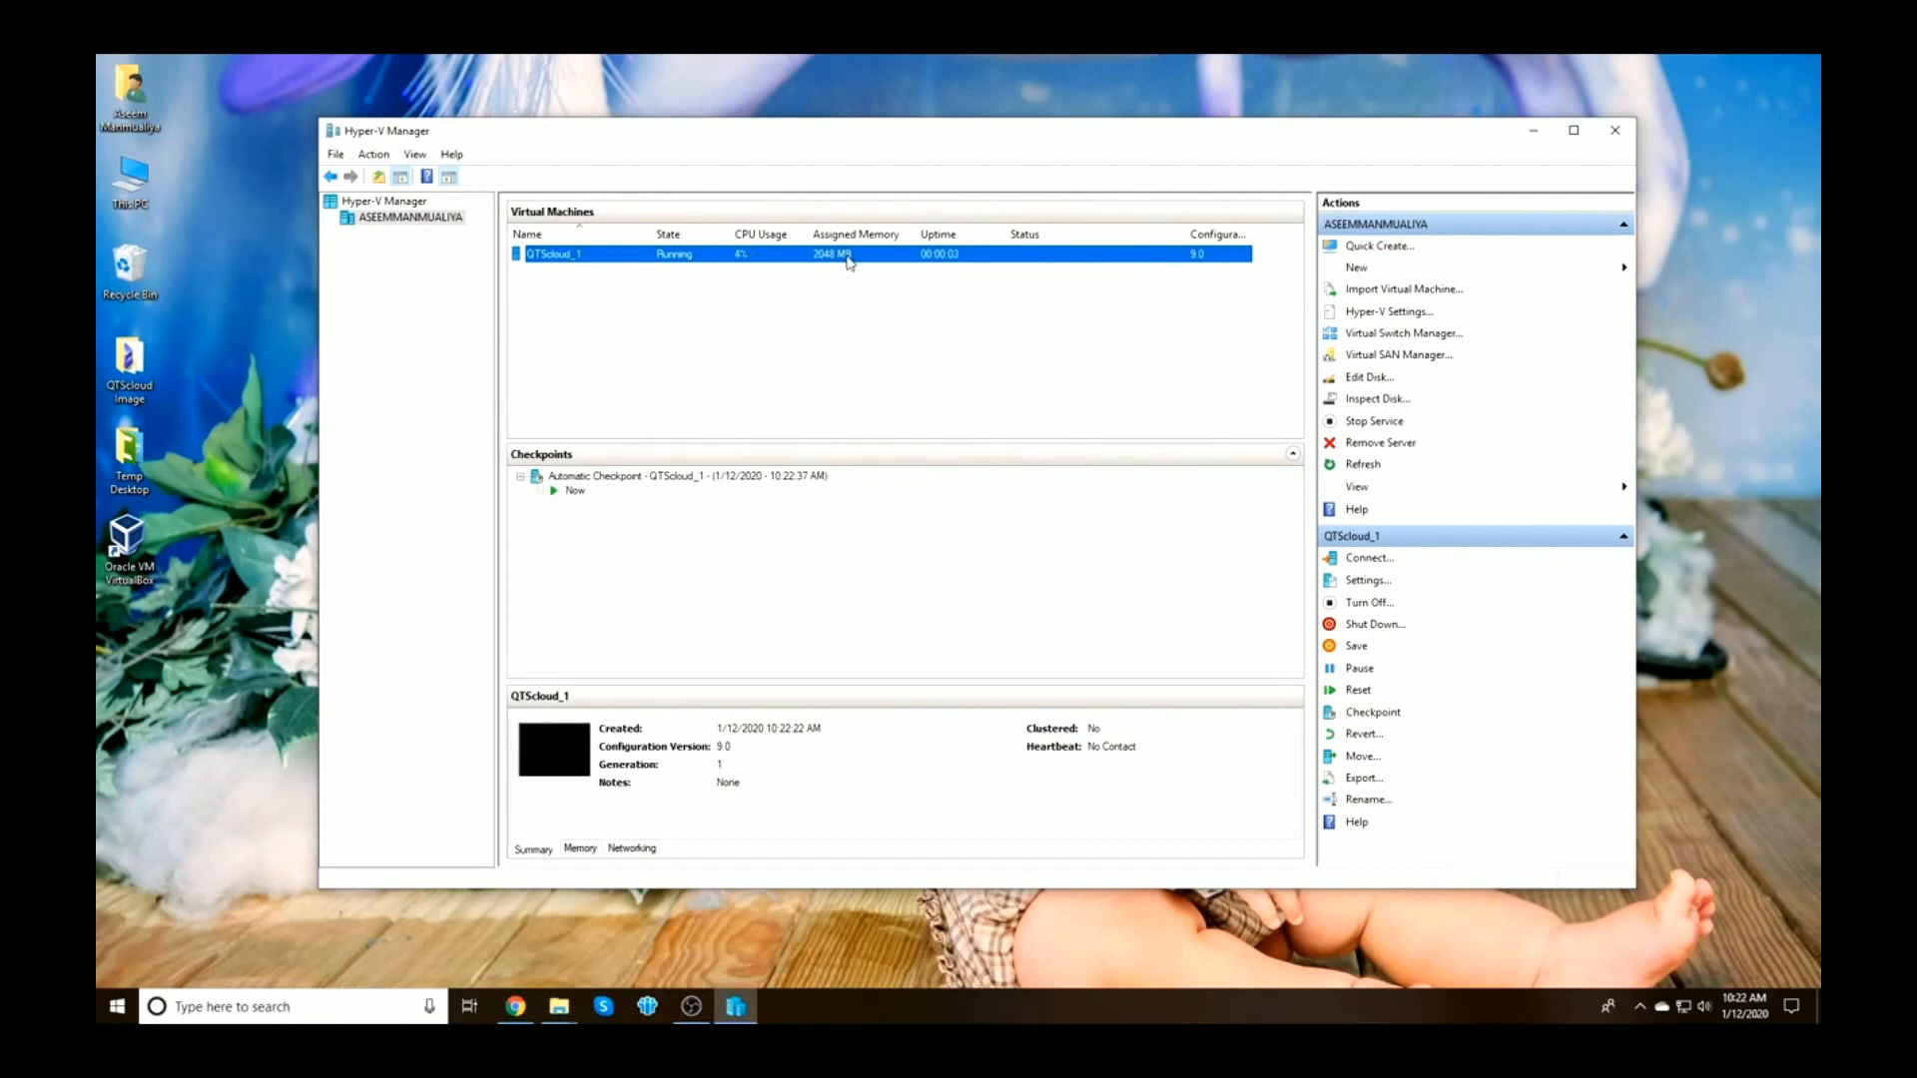
click(637, 851)
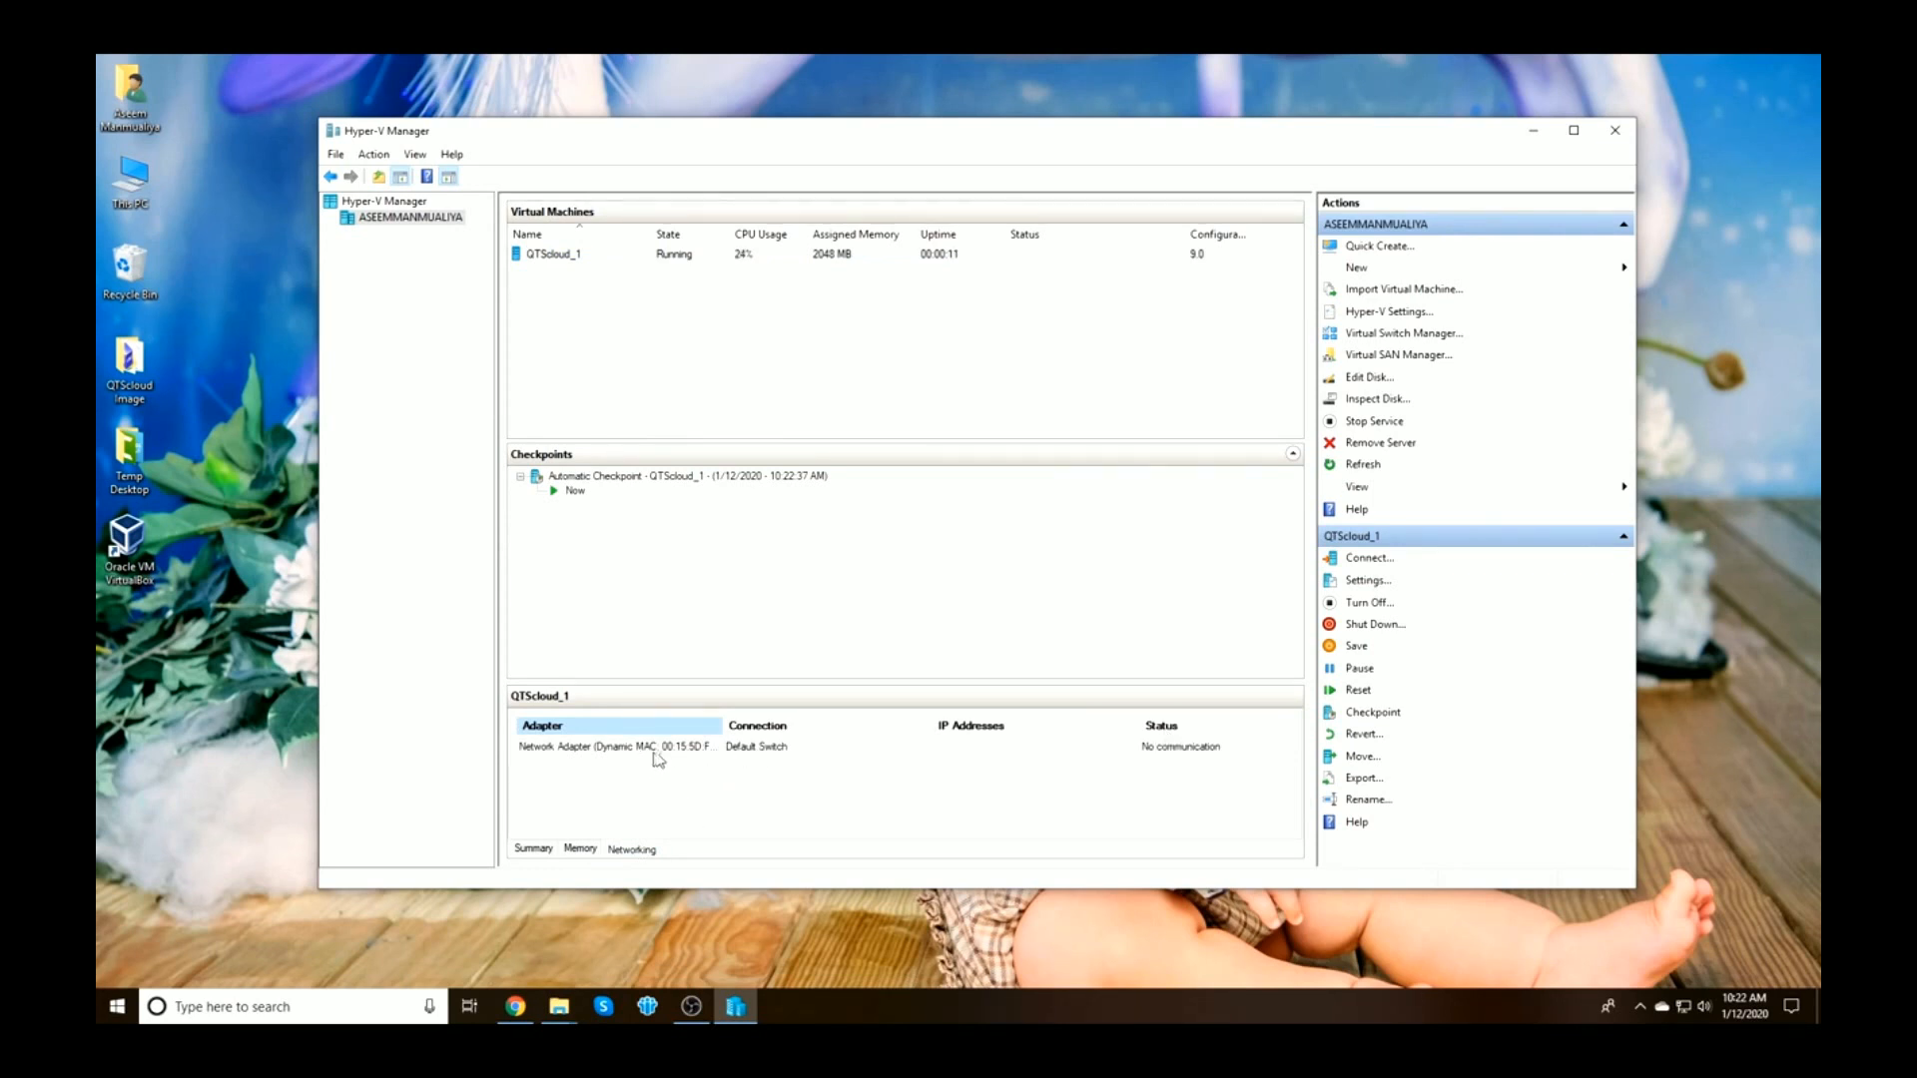
drag(718, 721, 781, 726)
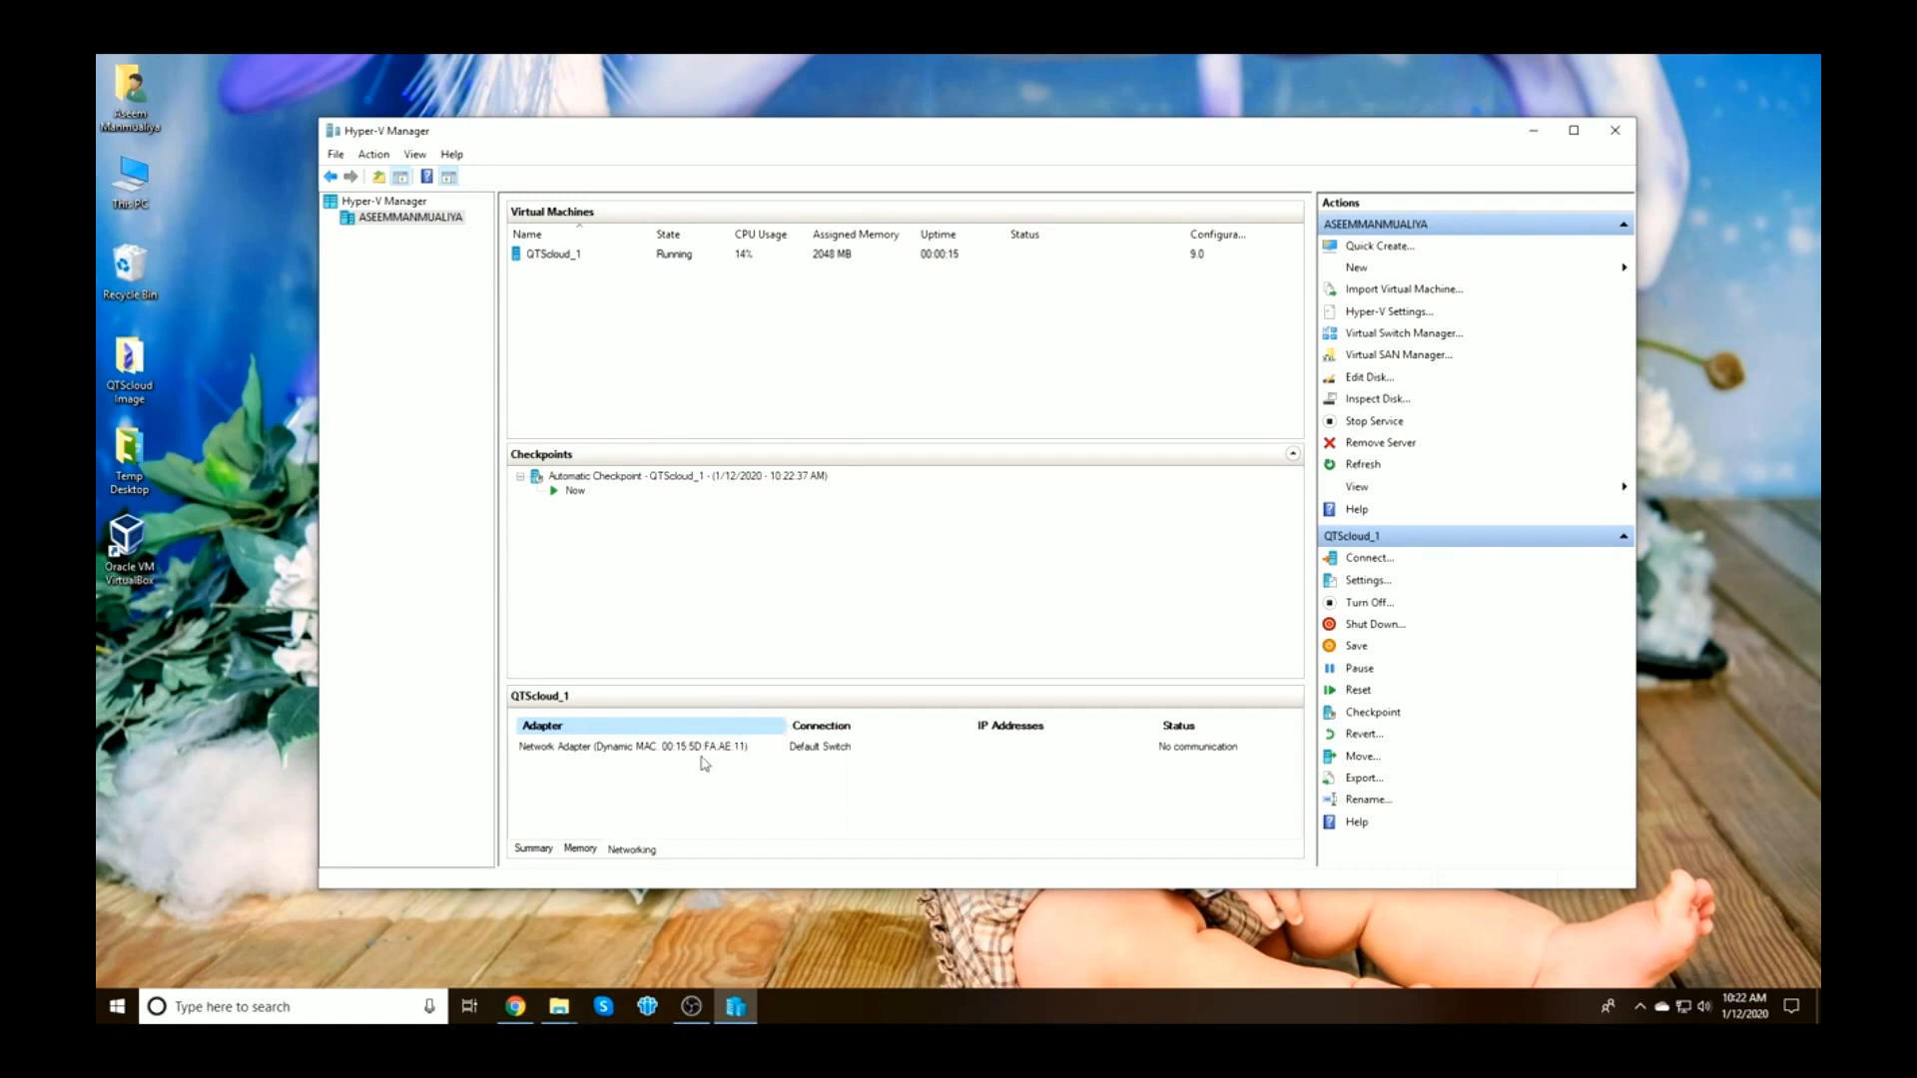
Review QTScloud_1's Memory, Summary and Networking details
click(581, 850)
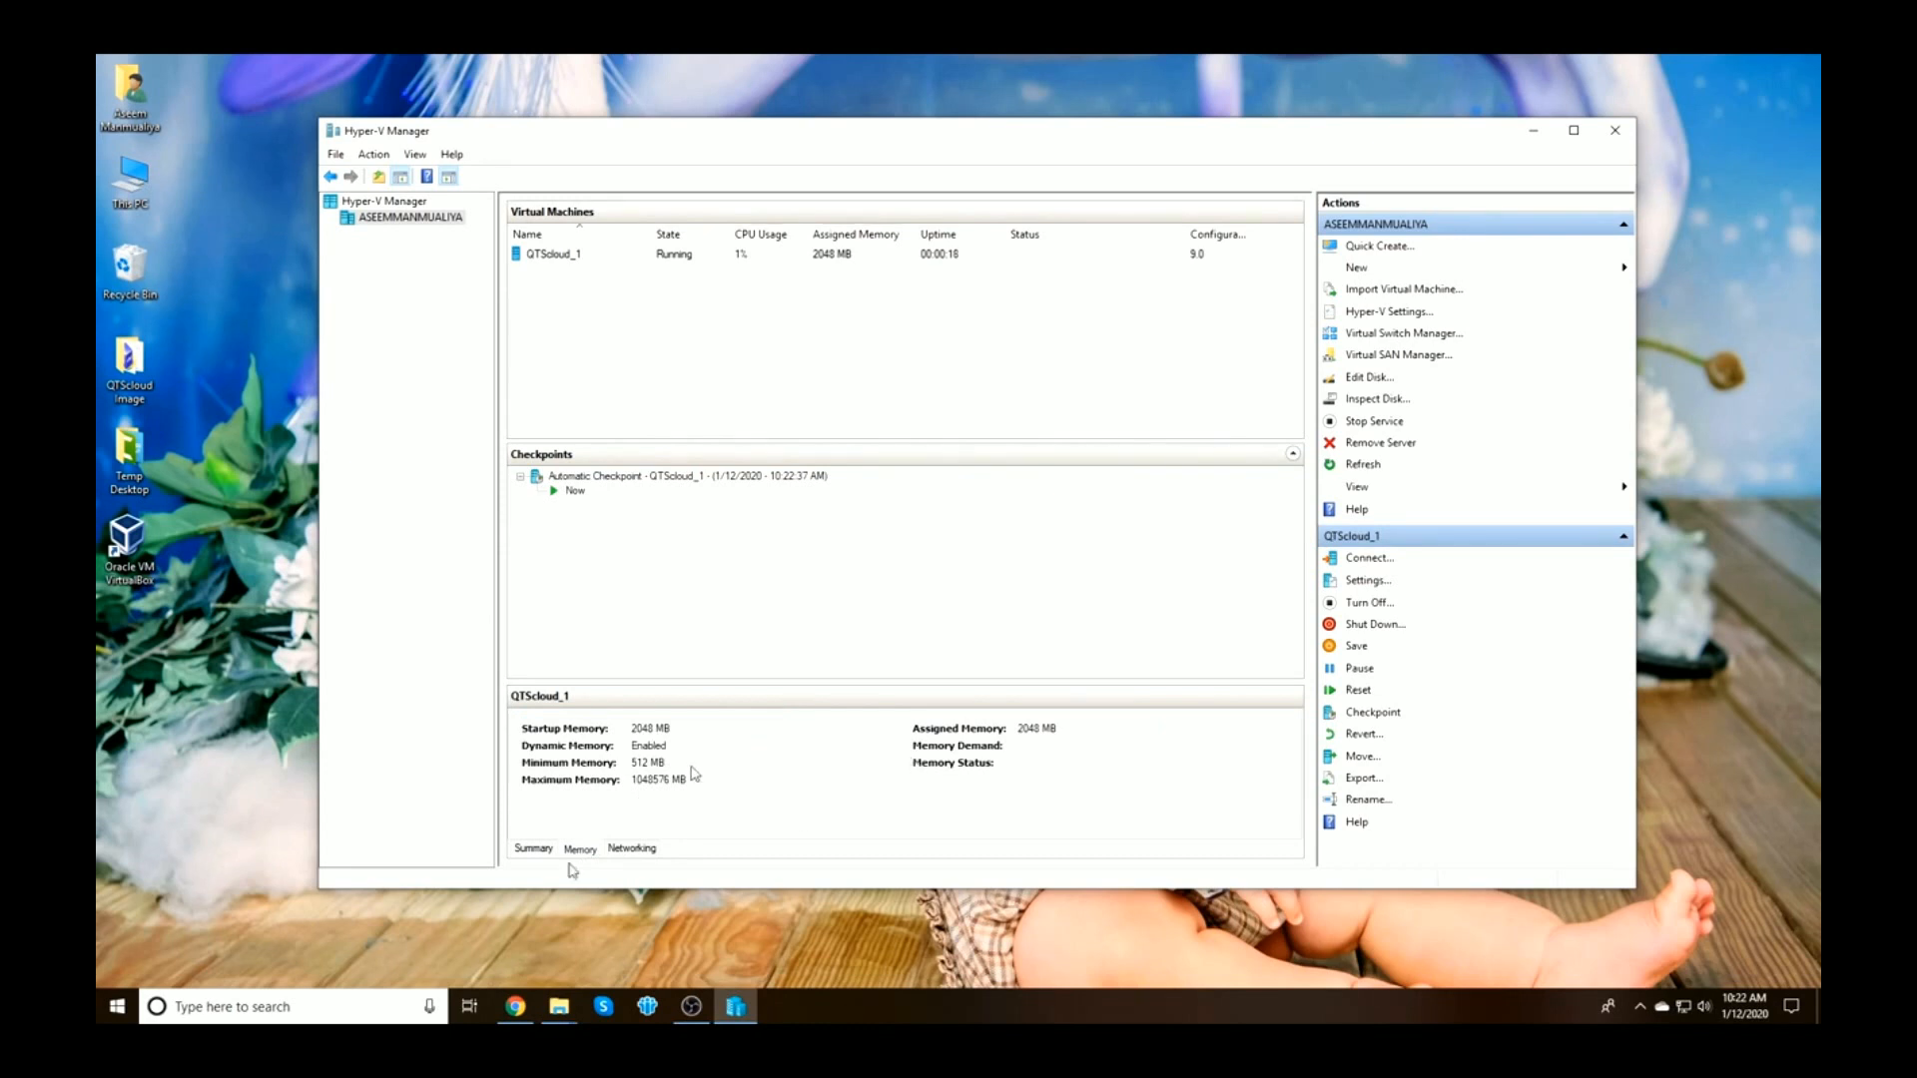
click(538, 855)
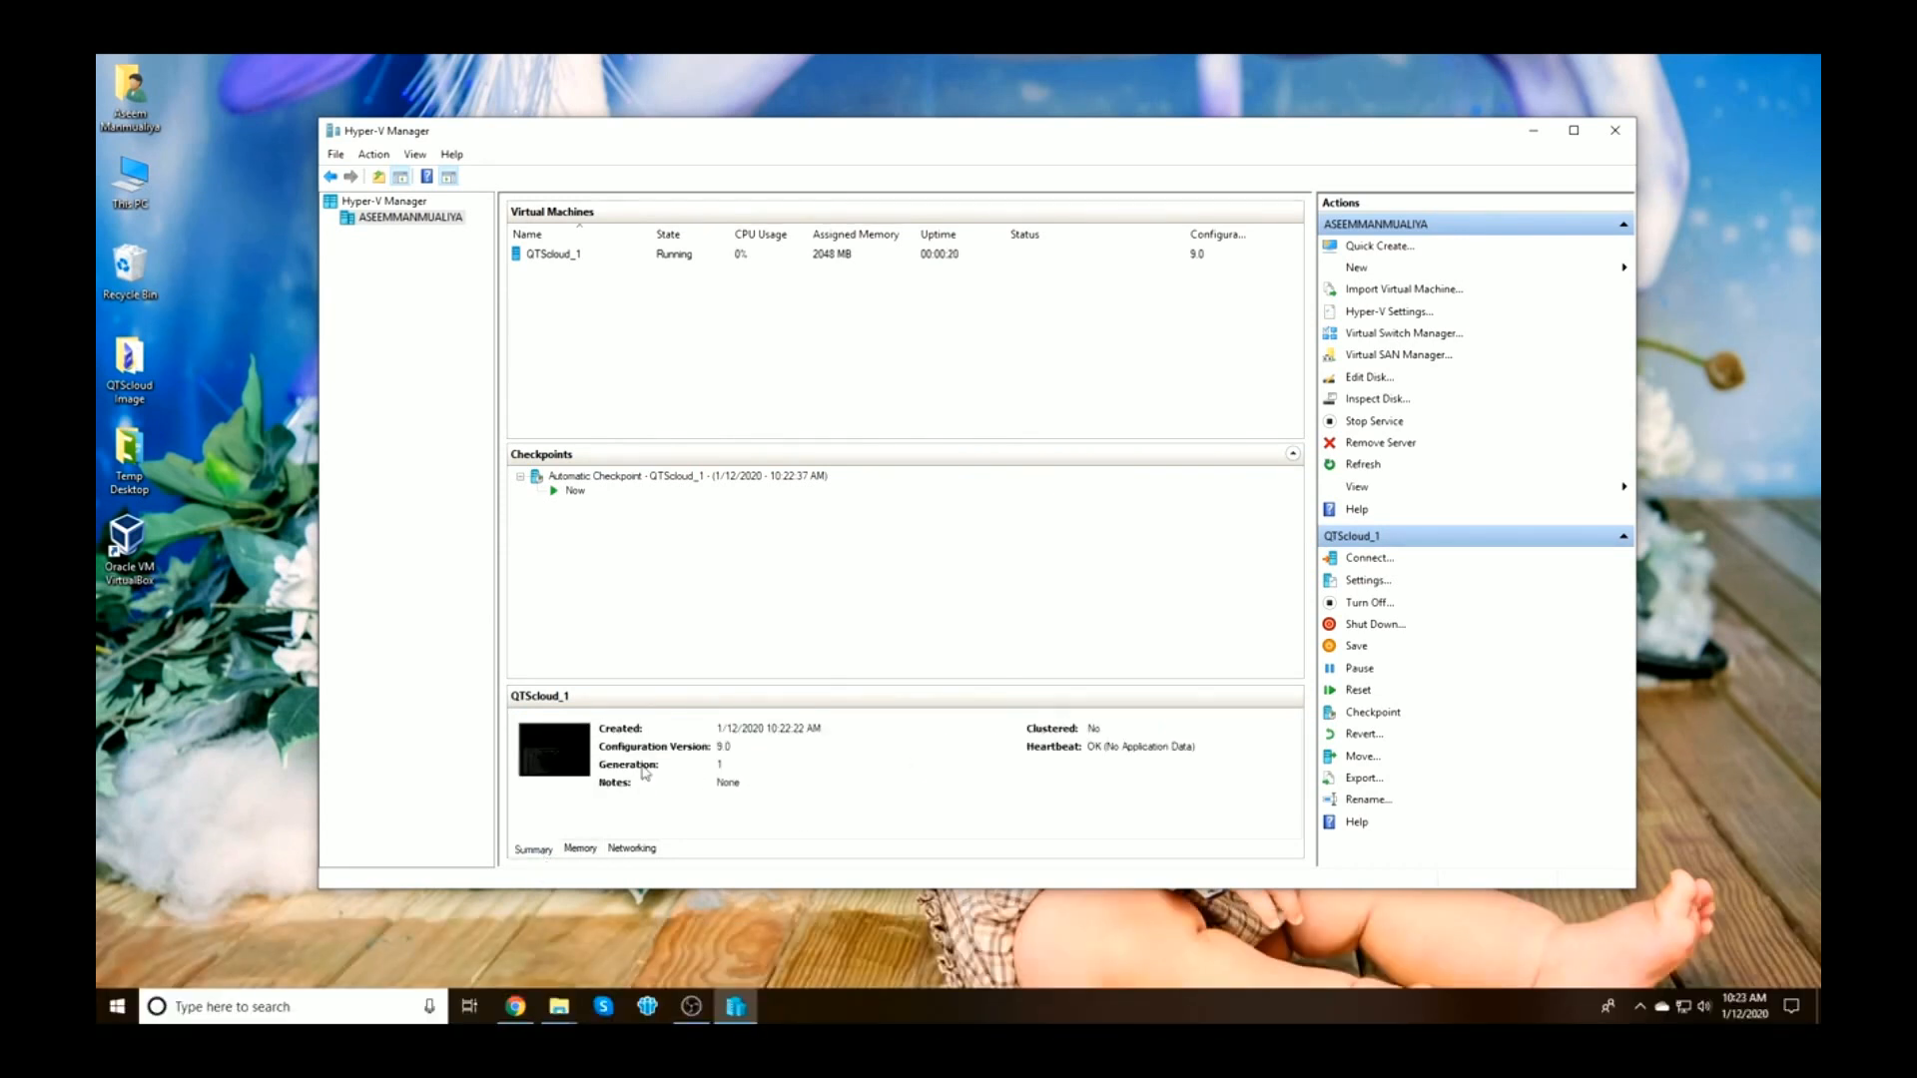
click(632, 849)
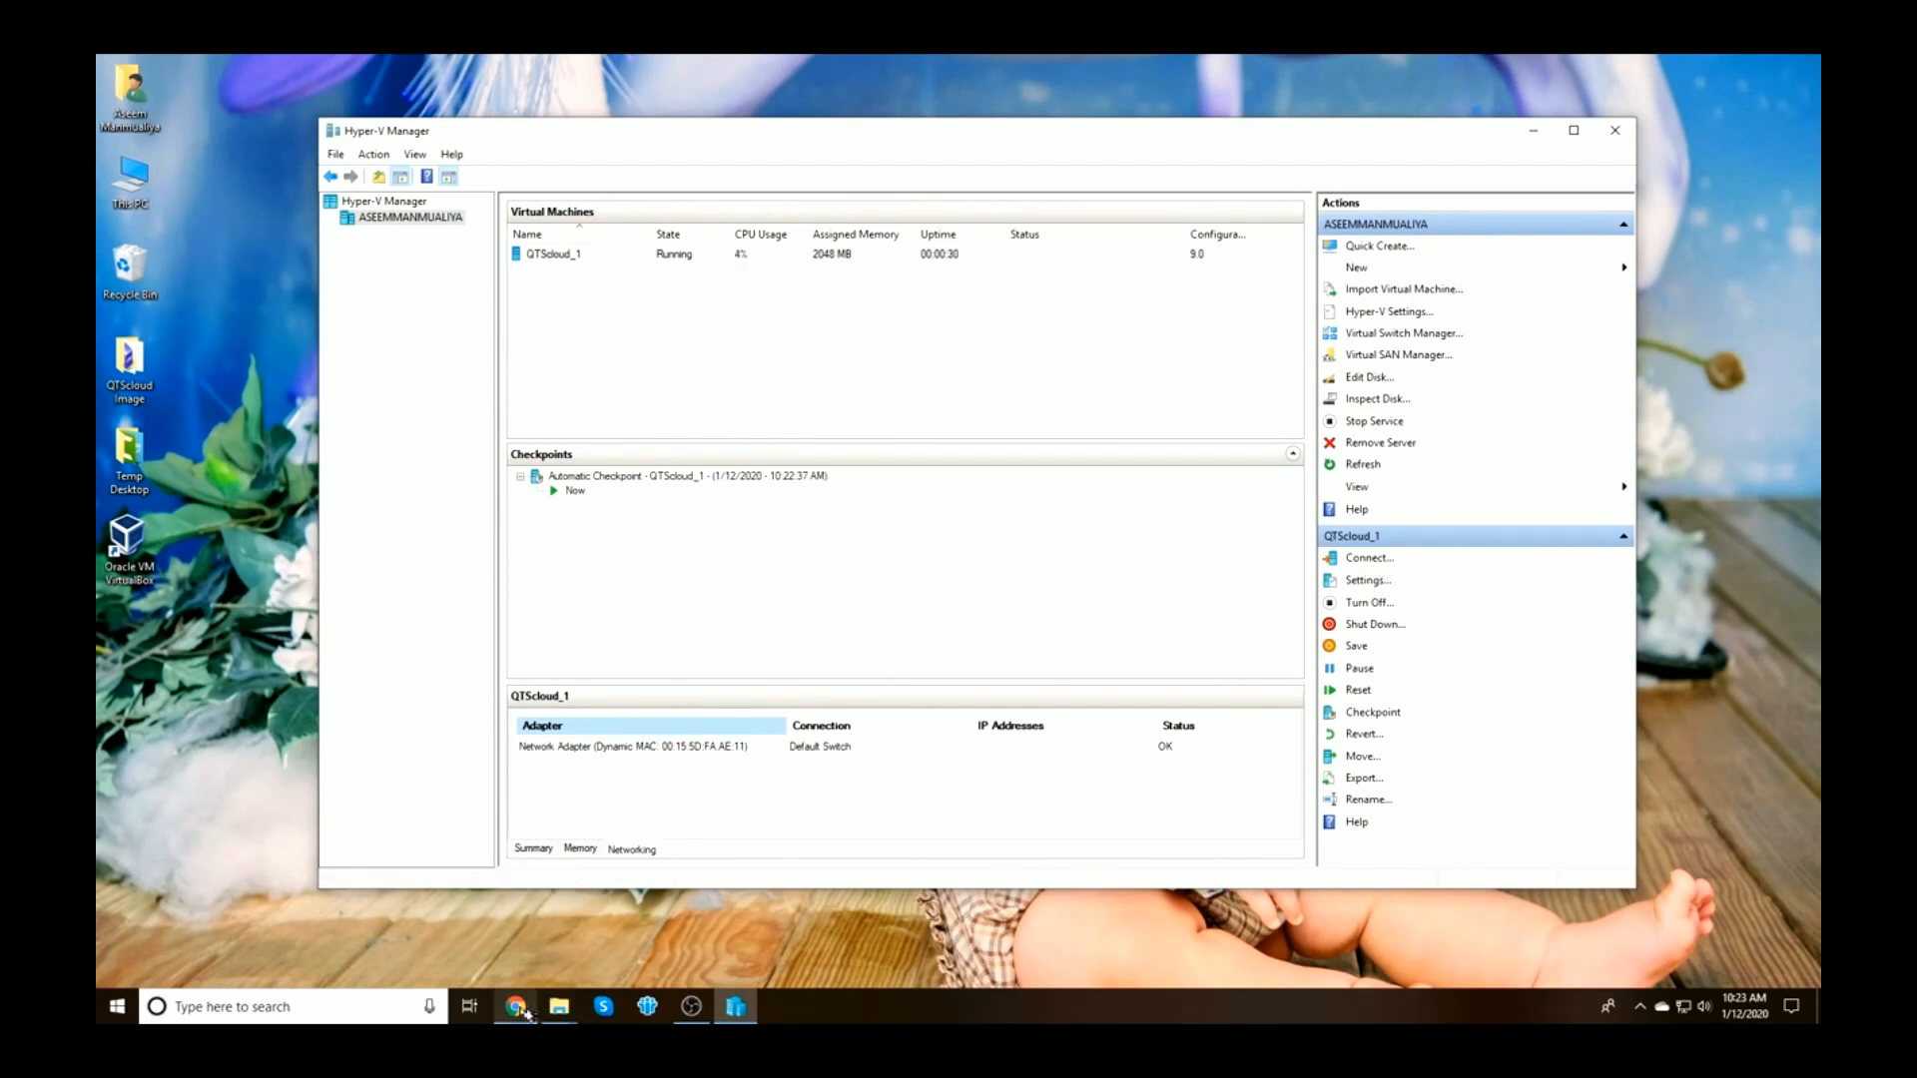
mouse_move(519, 1006)
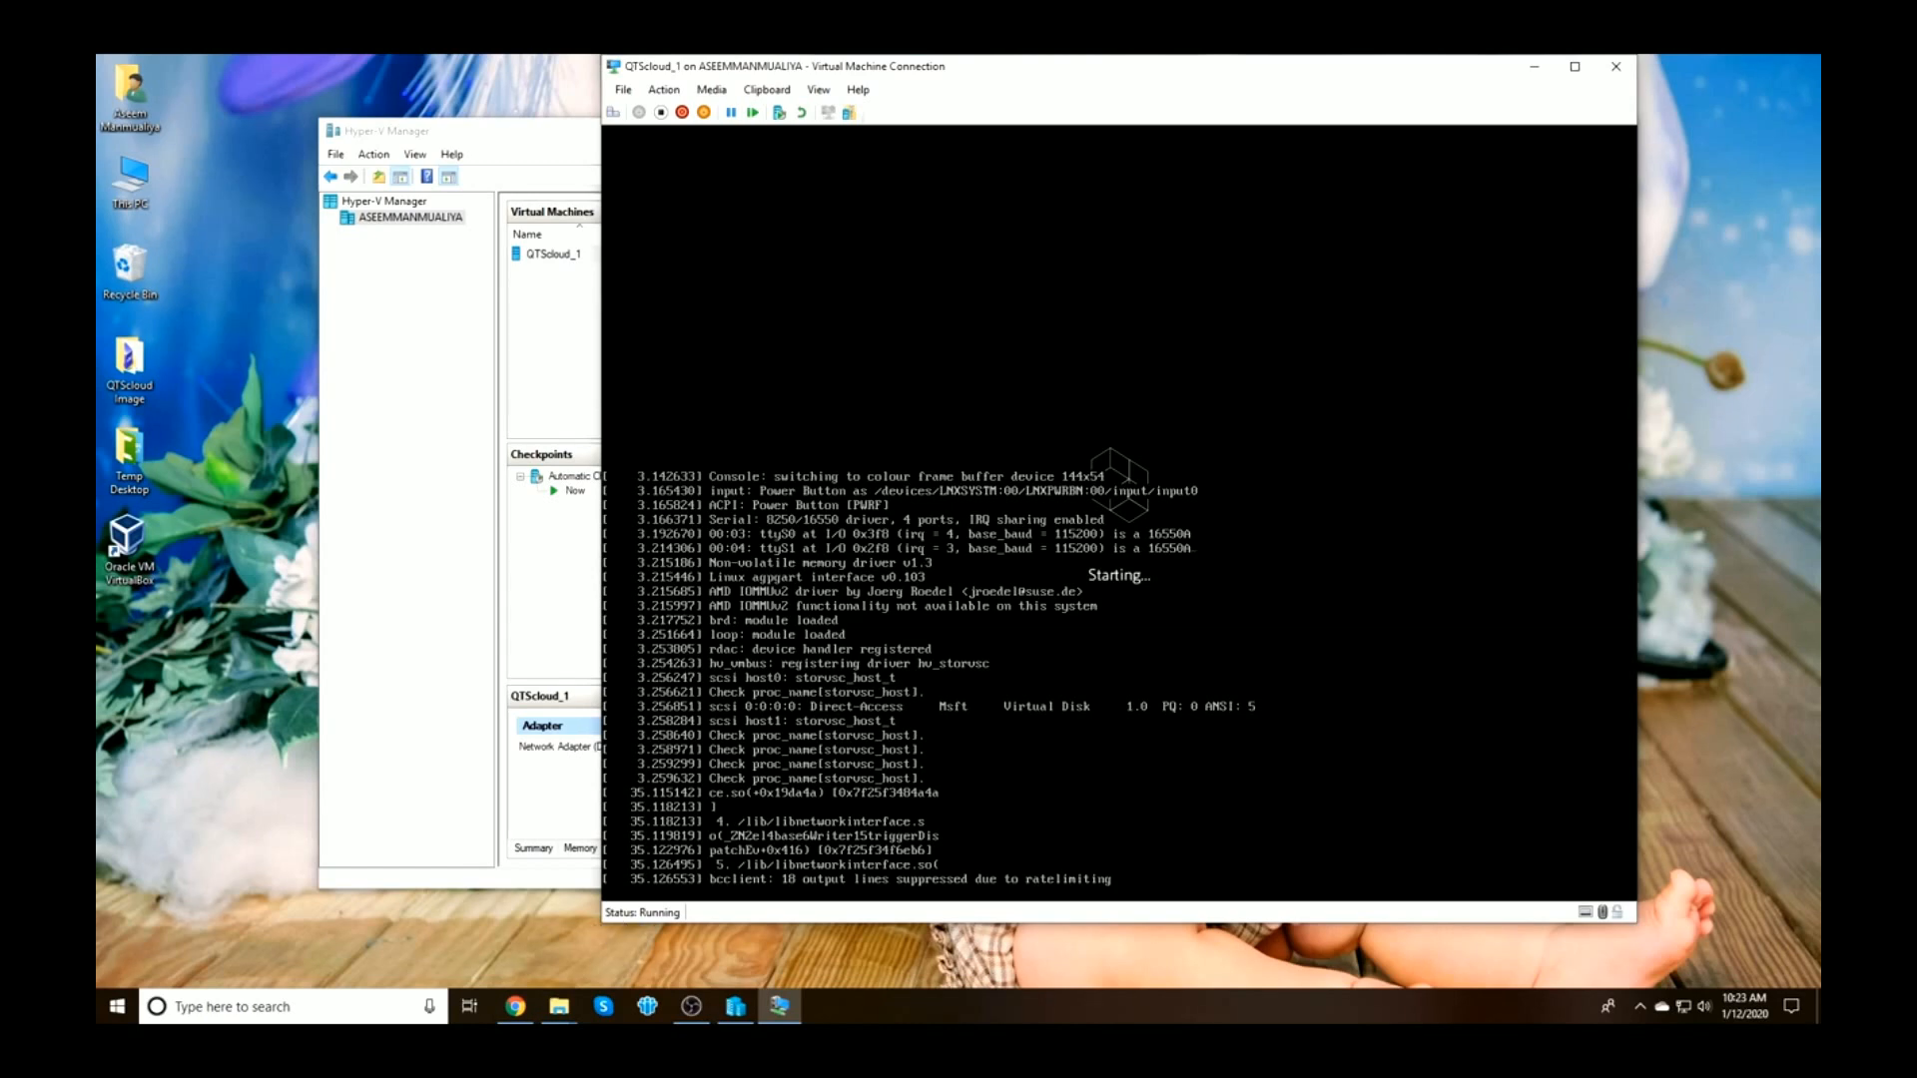
Close the Google Drive tab in the browser and minimize it to get back to the console
click(516, 1007)
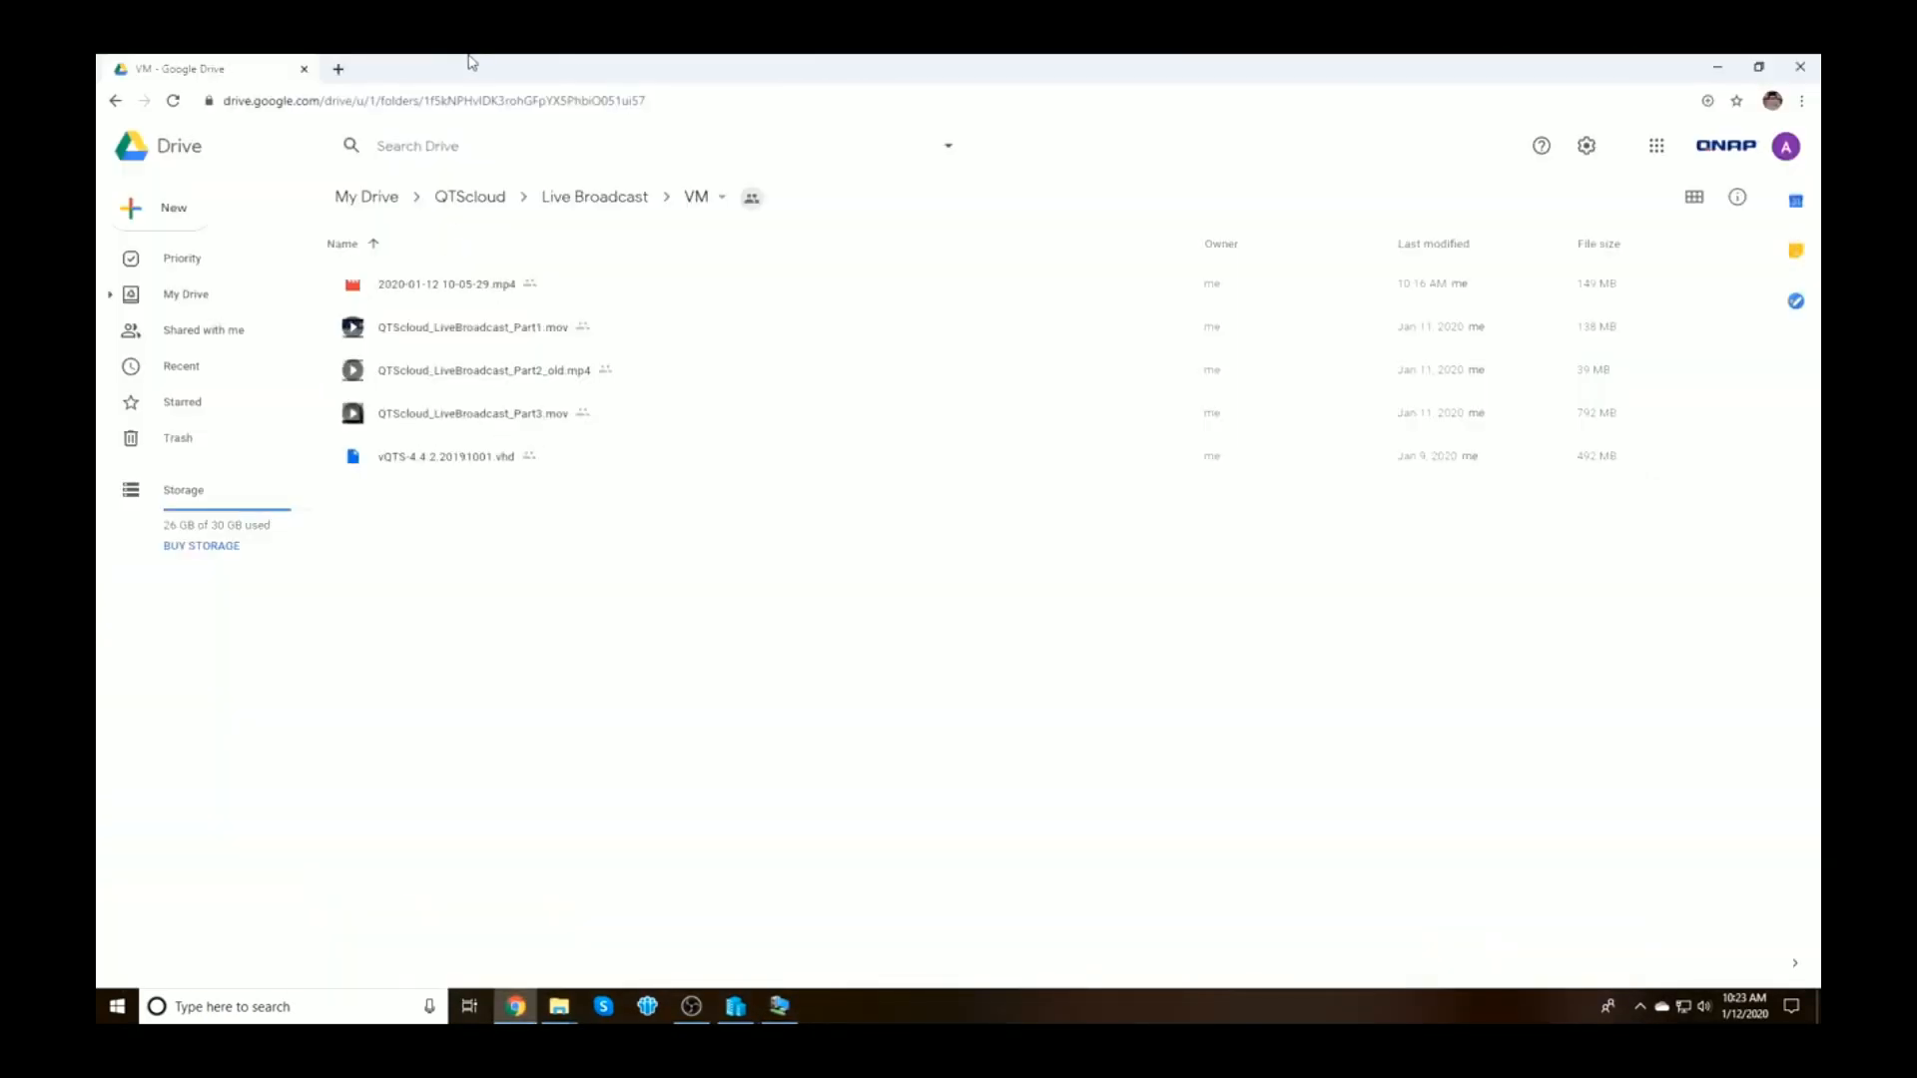
click(339, 68)
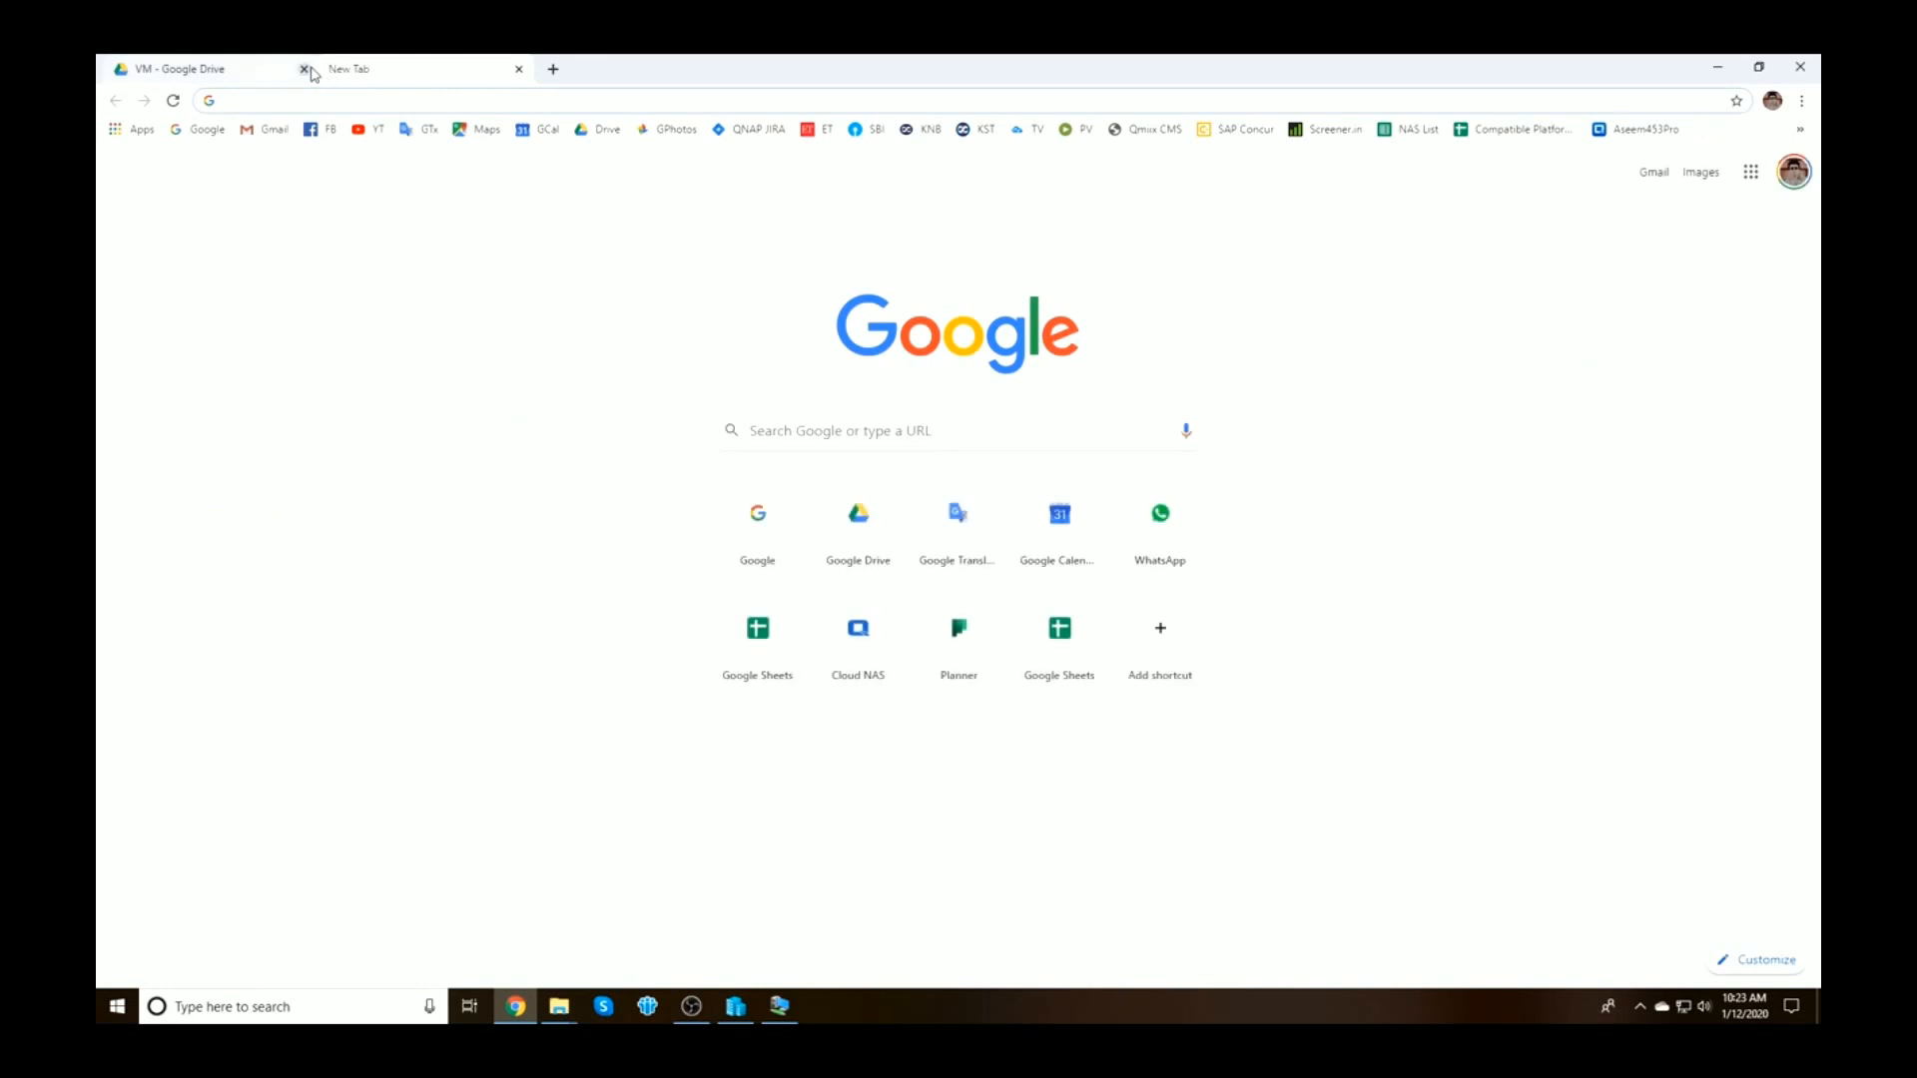
click(304, 69)
click(1716, 68)
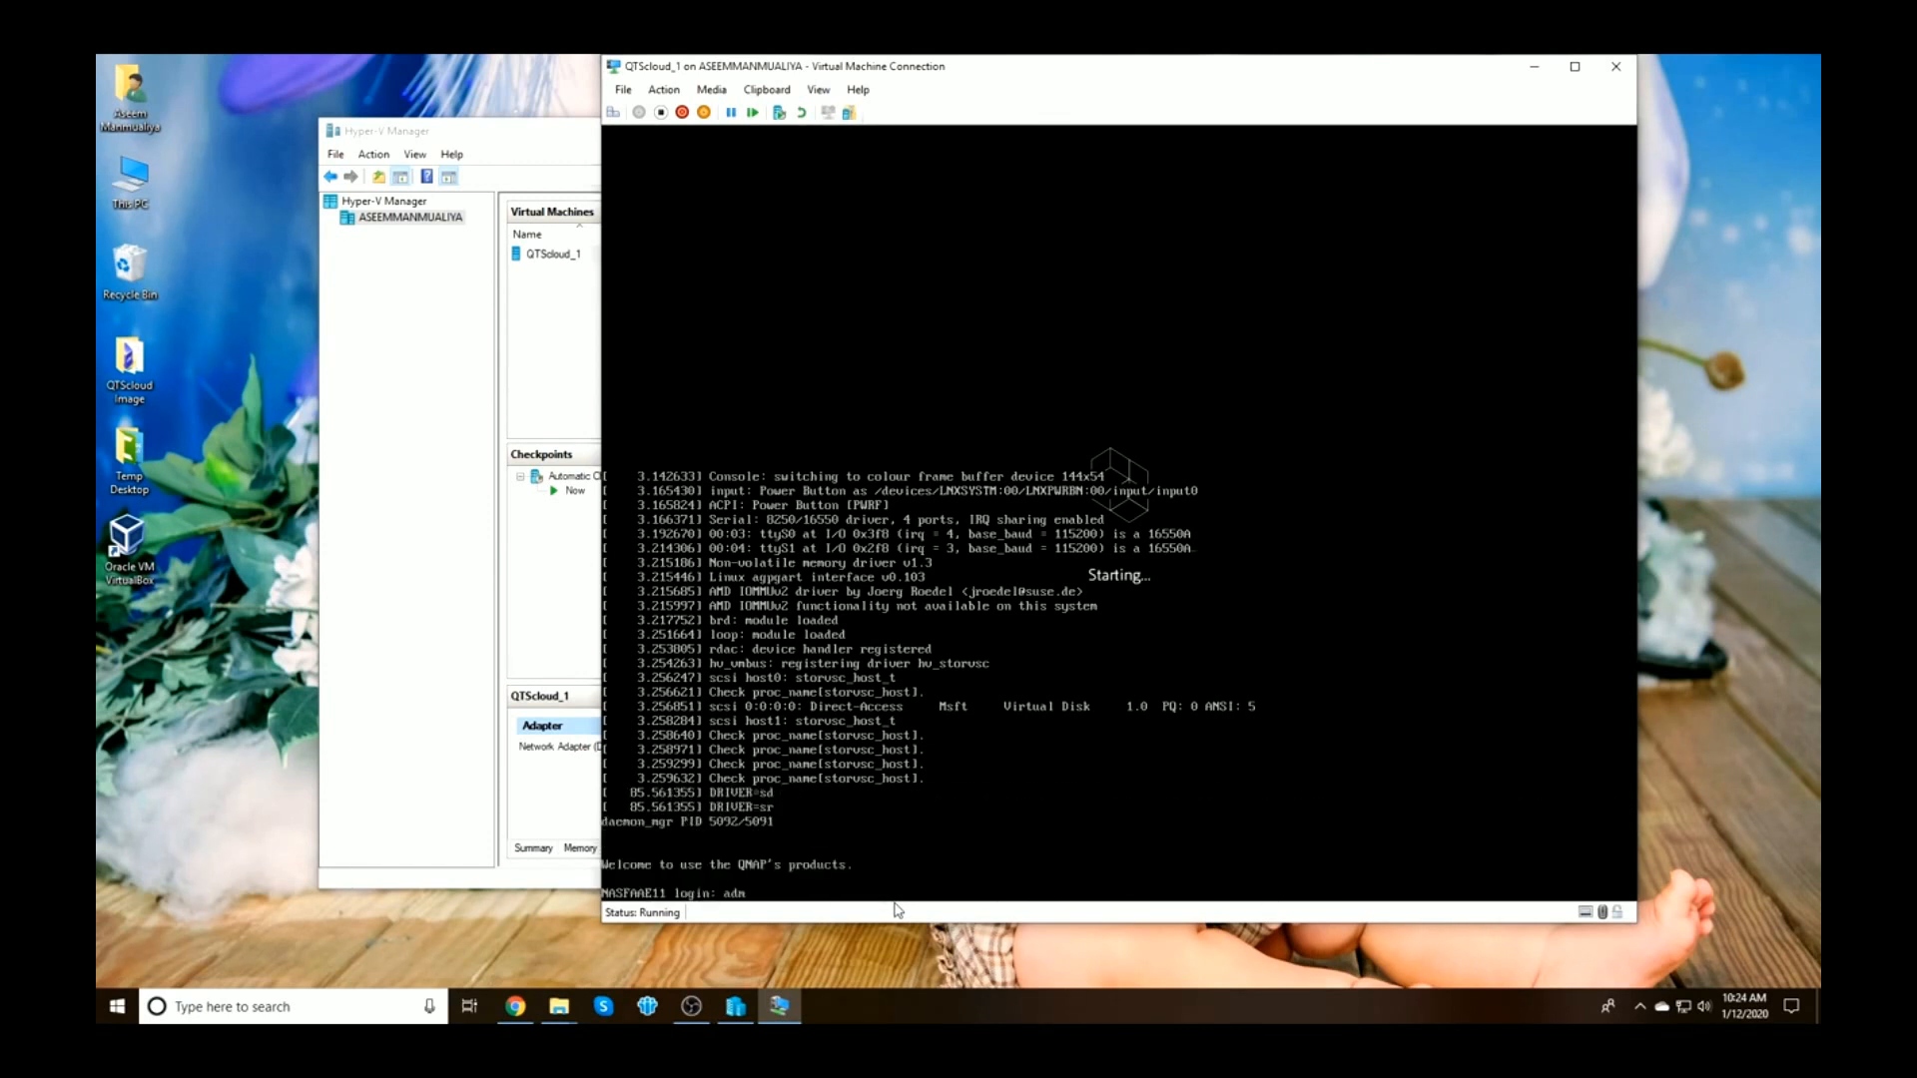
Log in at the QTScloud console and run ifconfig -a to list the network interfaces
key(Return)
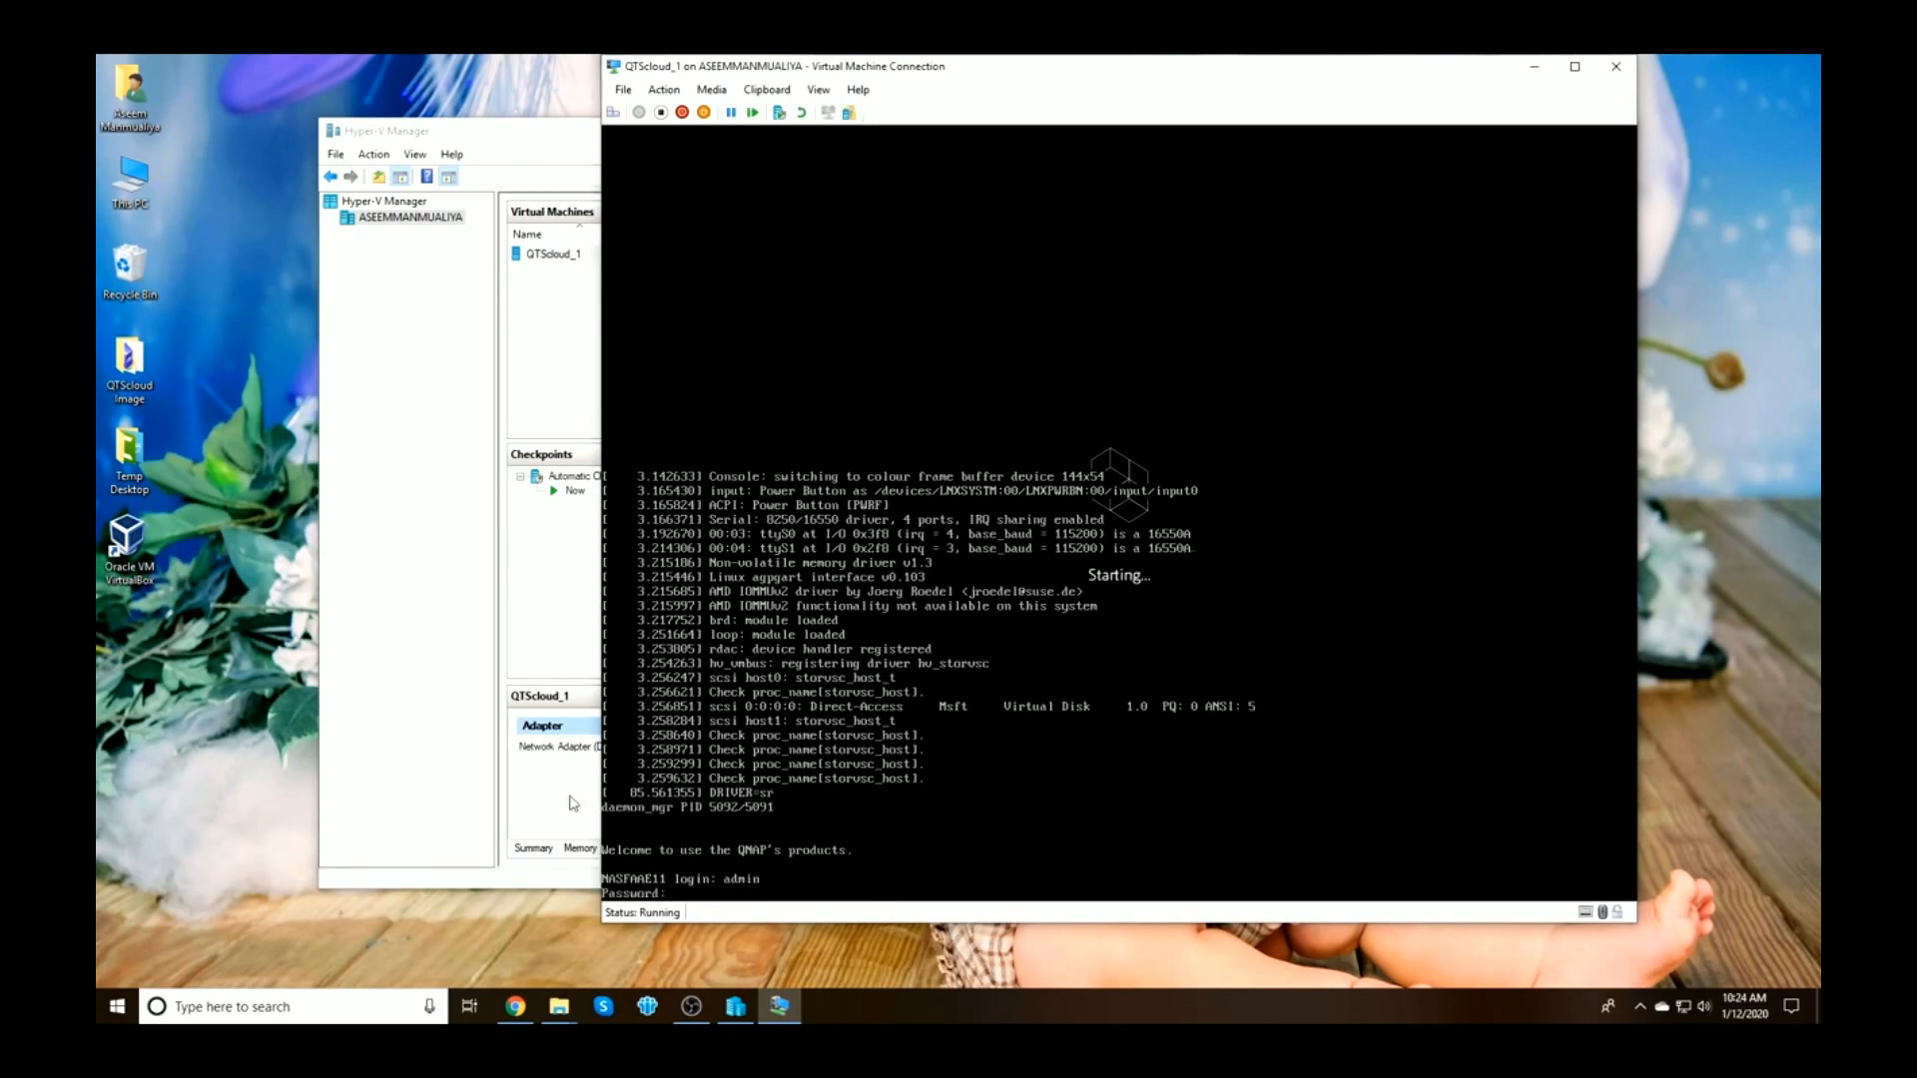
click(559, 152)
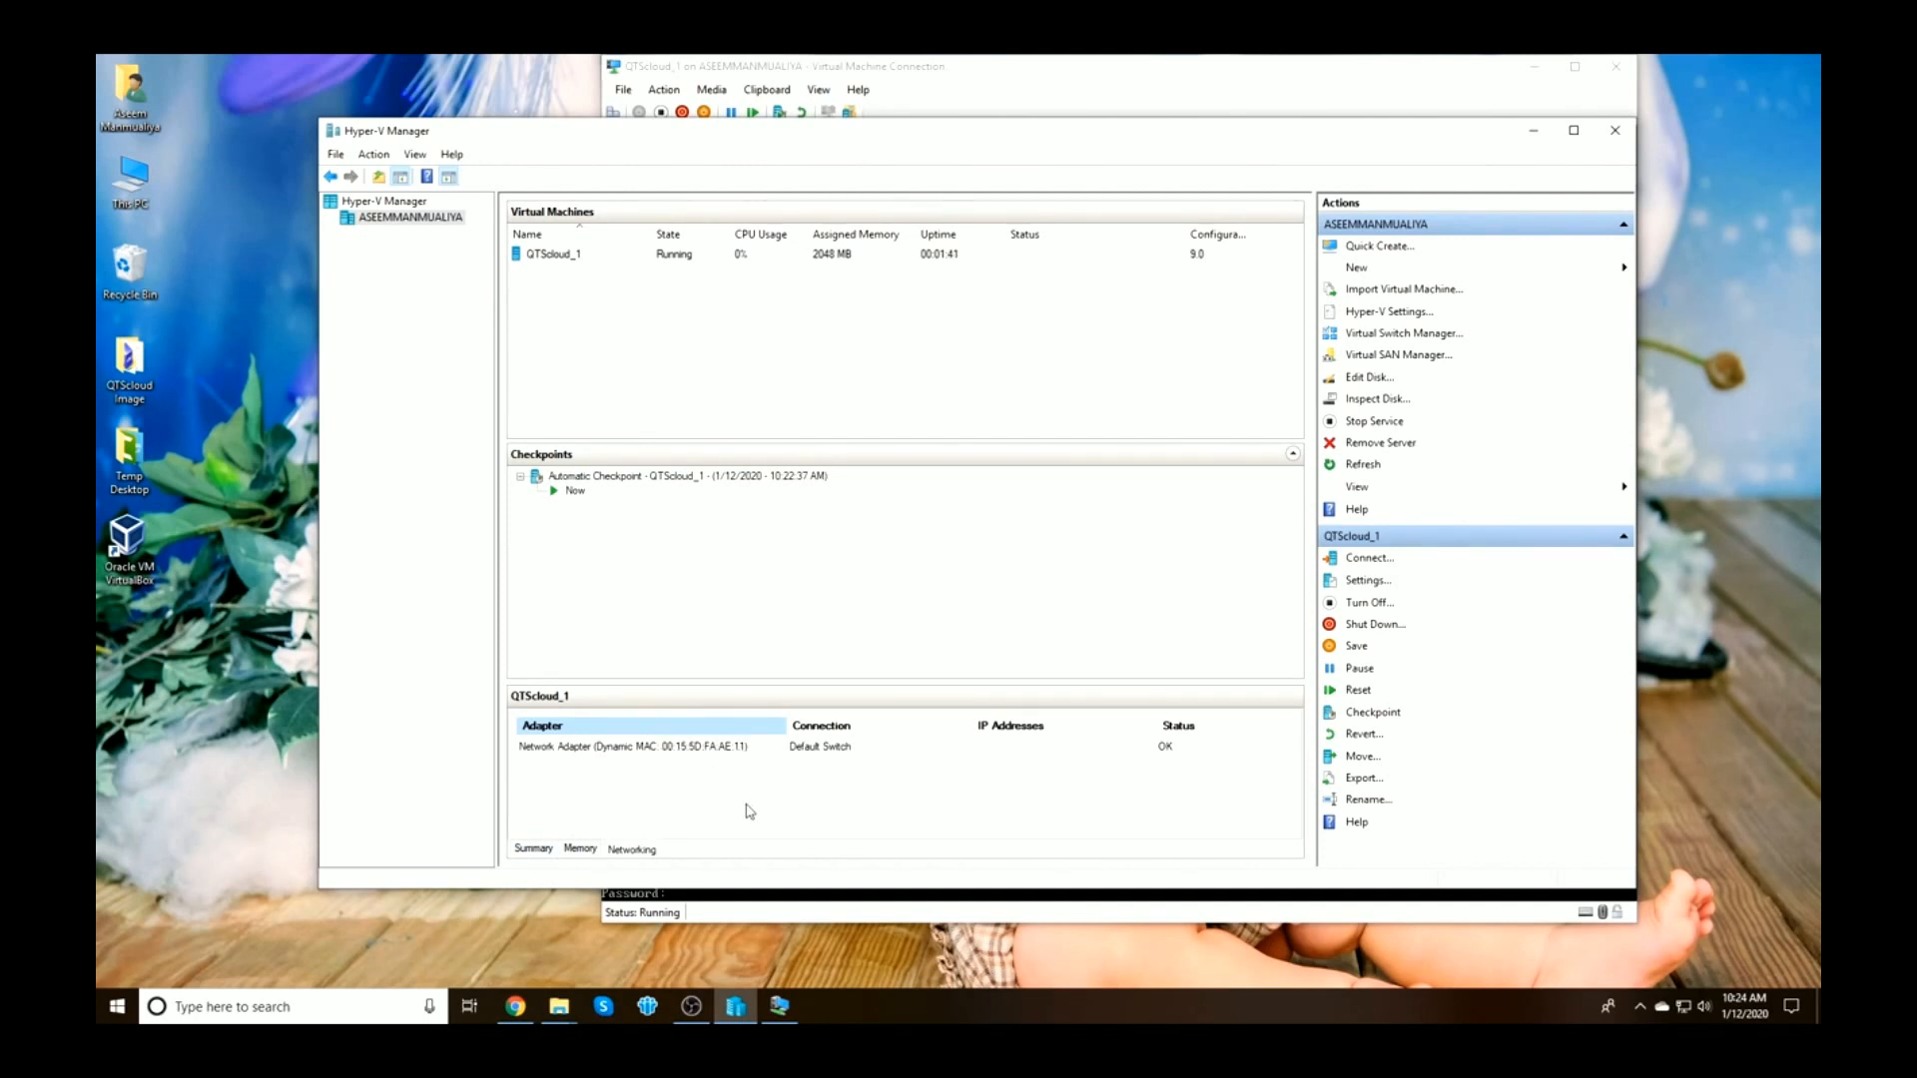
key(alt+Tab)
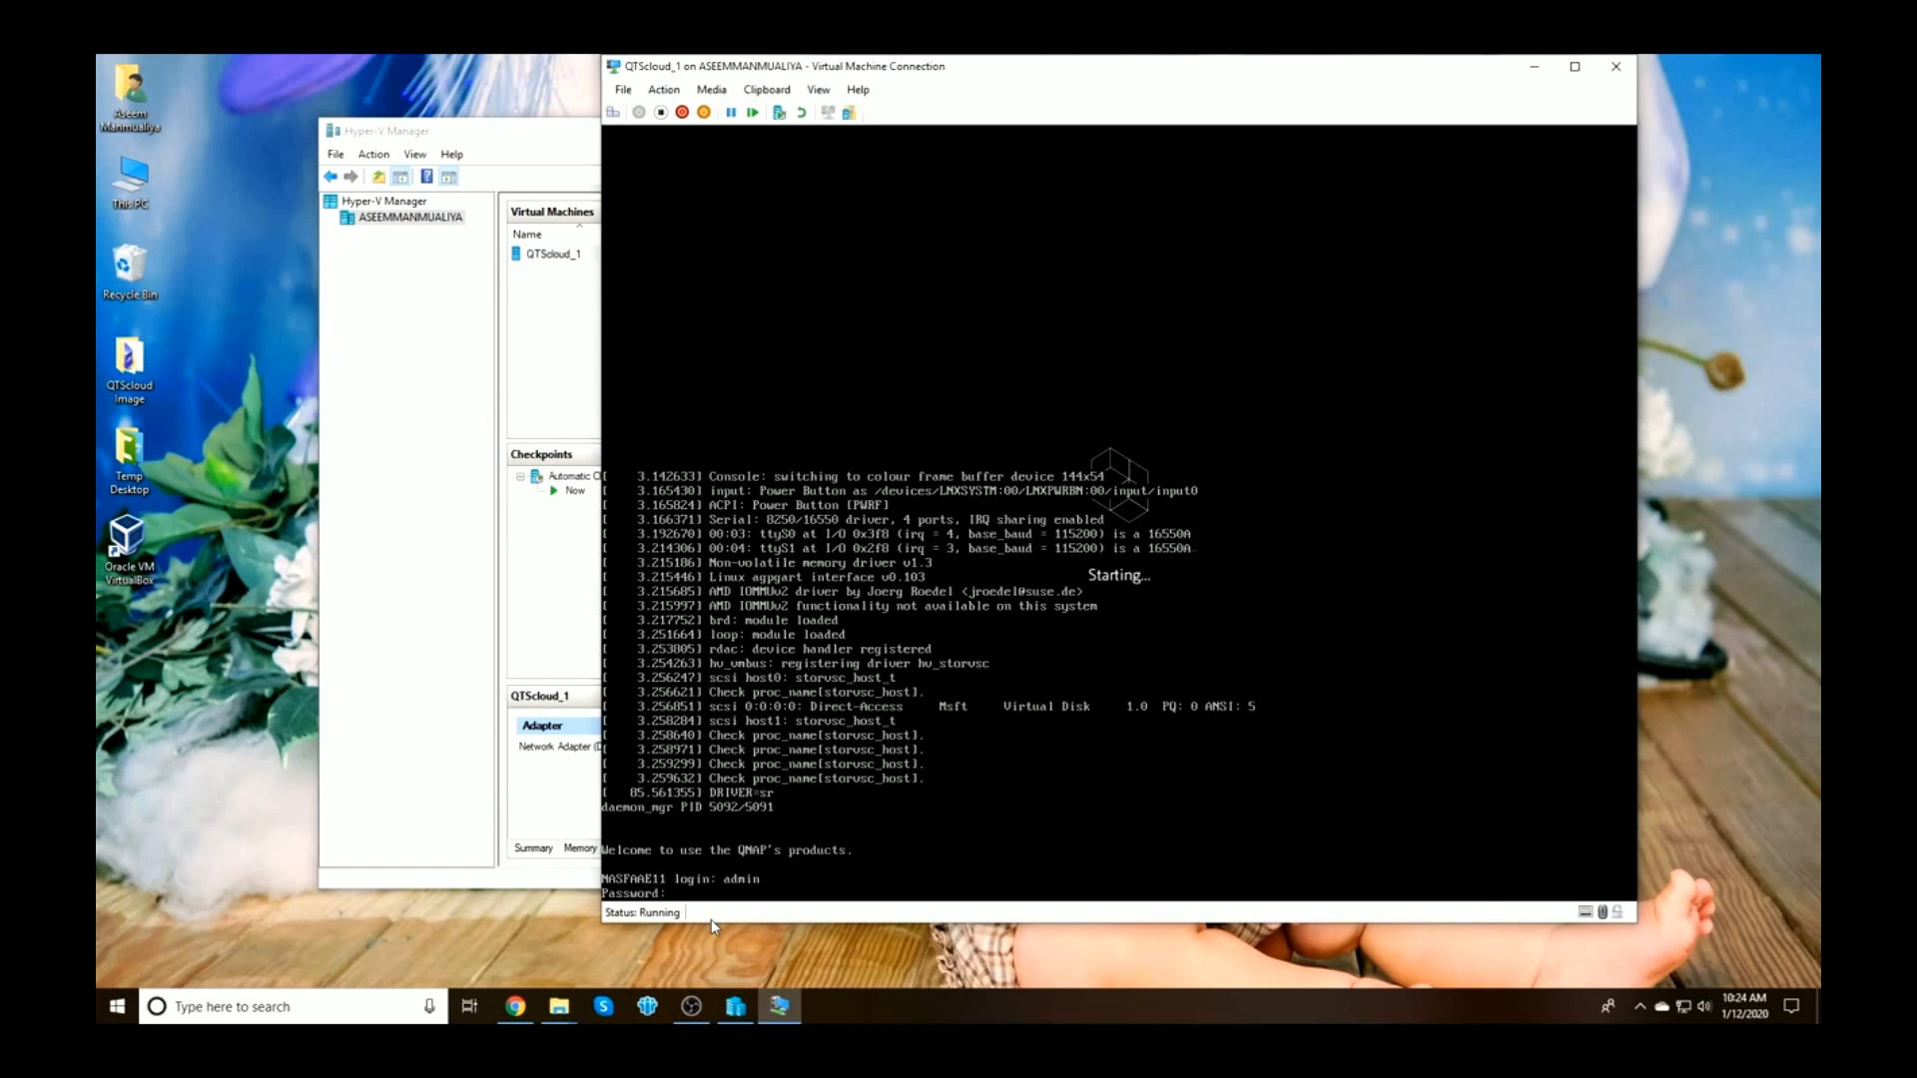
key(Return)
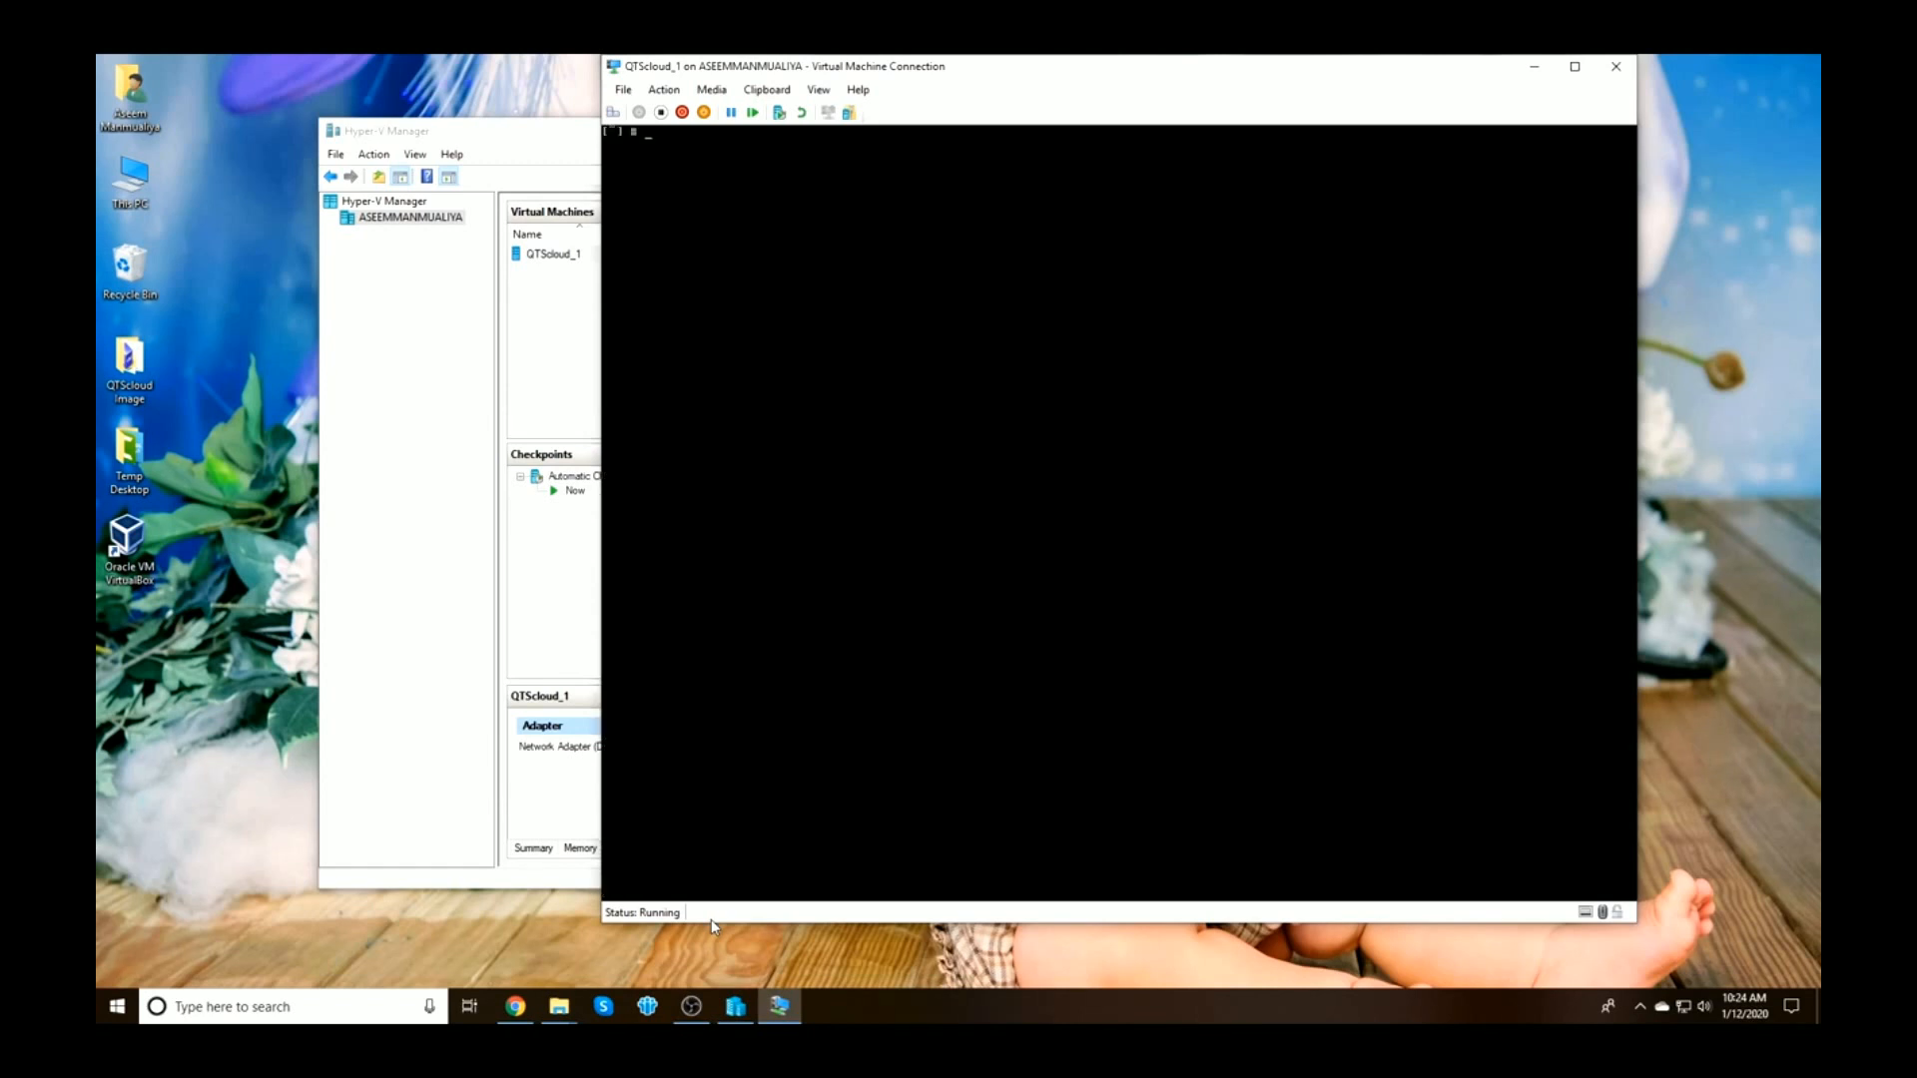
text(ifconfig -a)
key(Return)
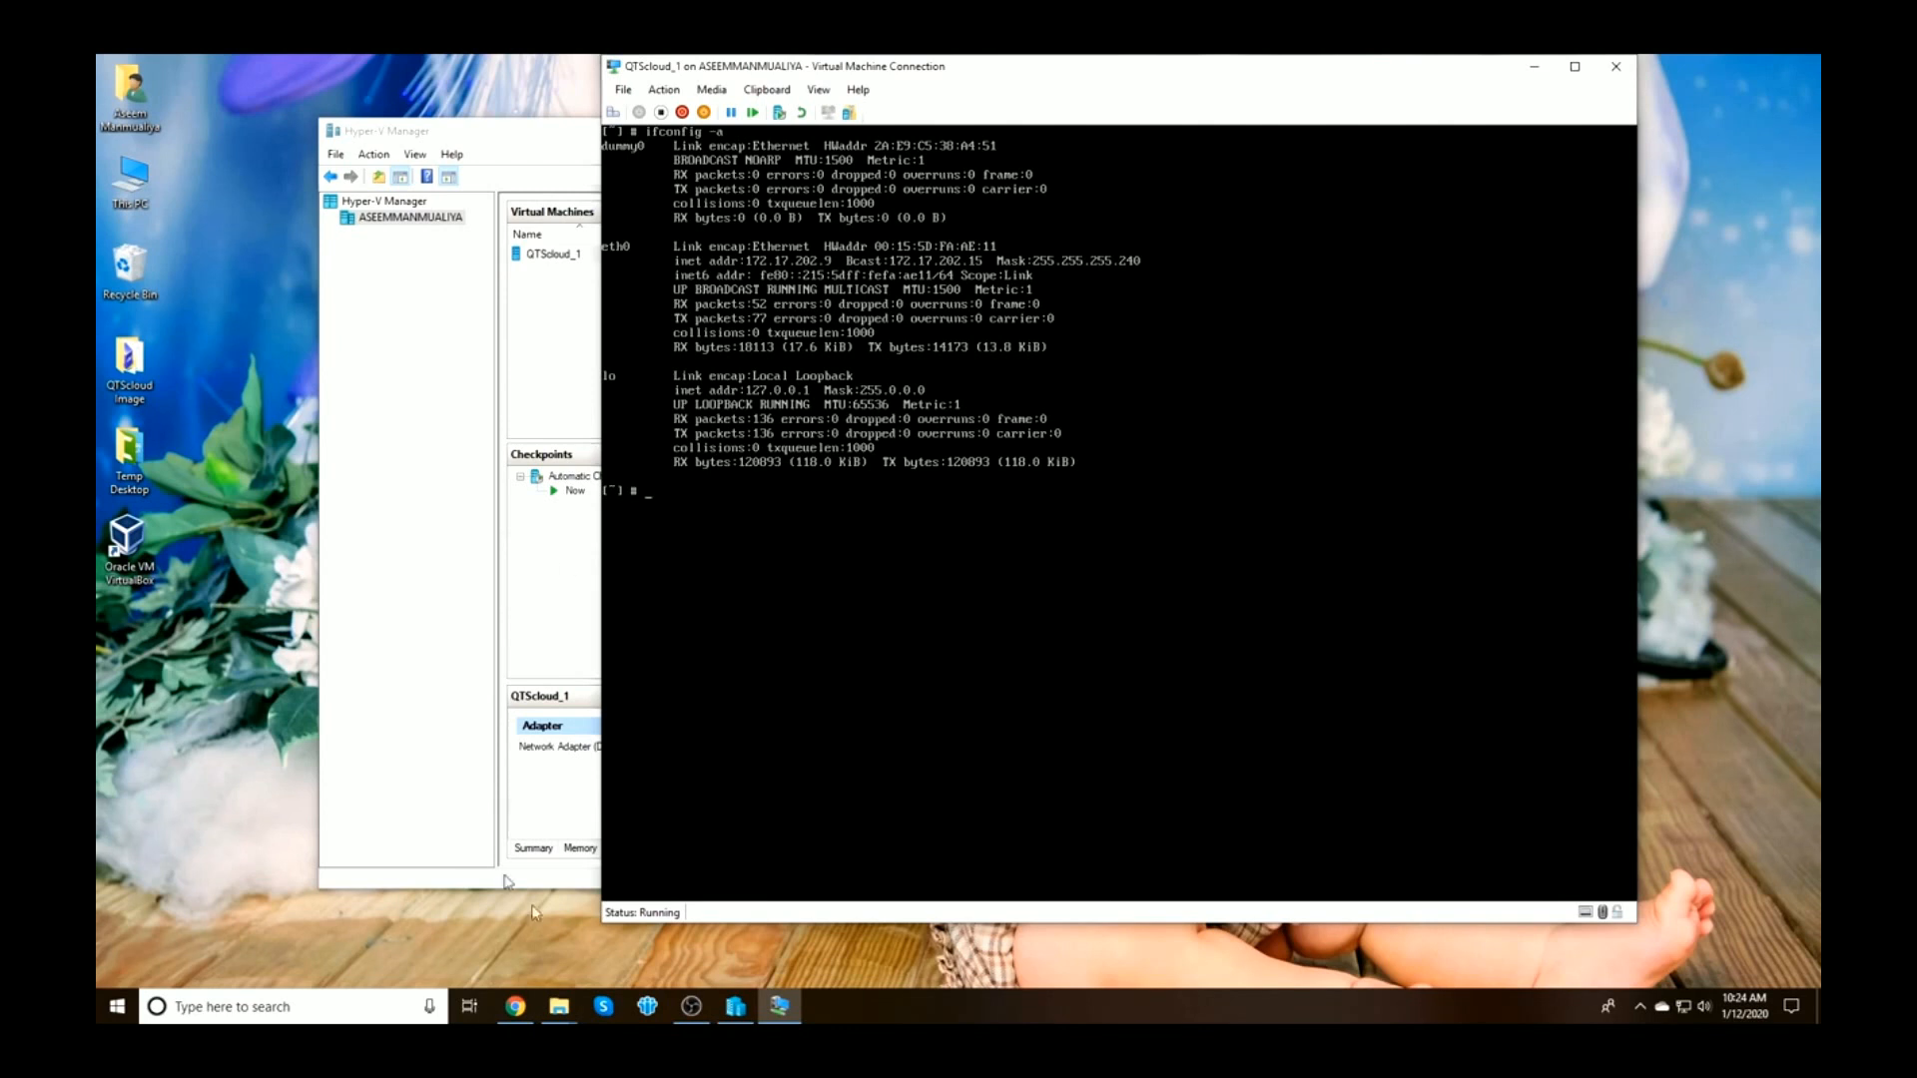
Try loading the VM's address 172.17.202.9 in Chrome, fixing typos and pasting the address
click(515, 1007)
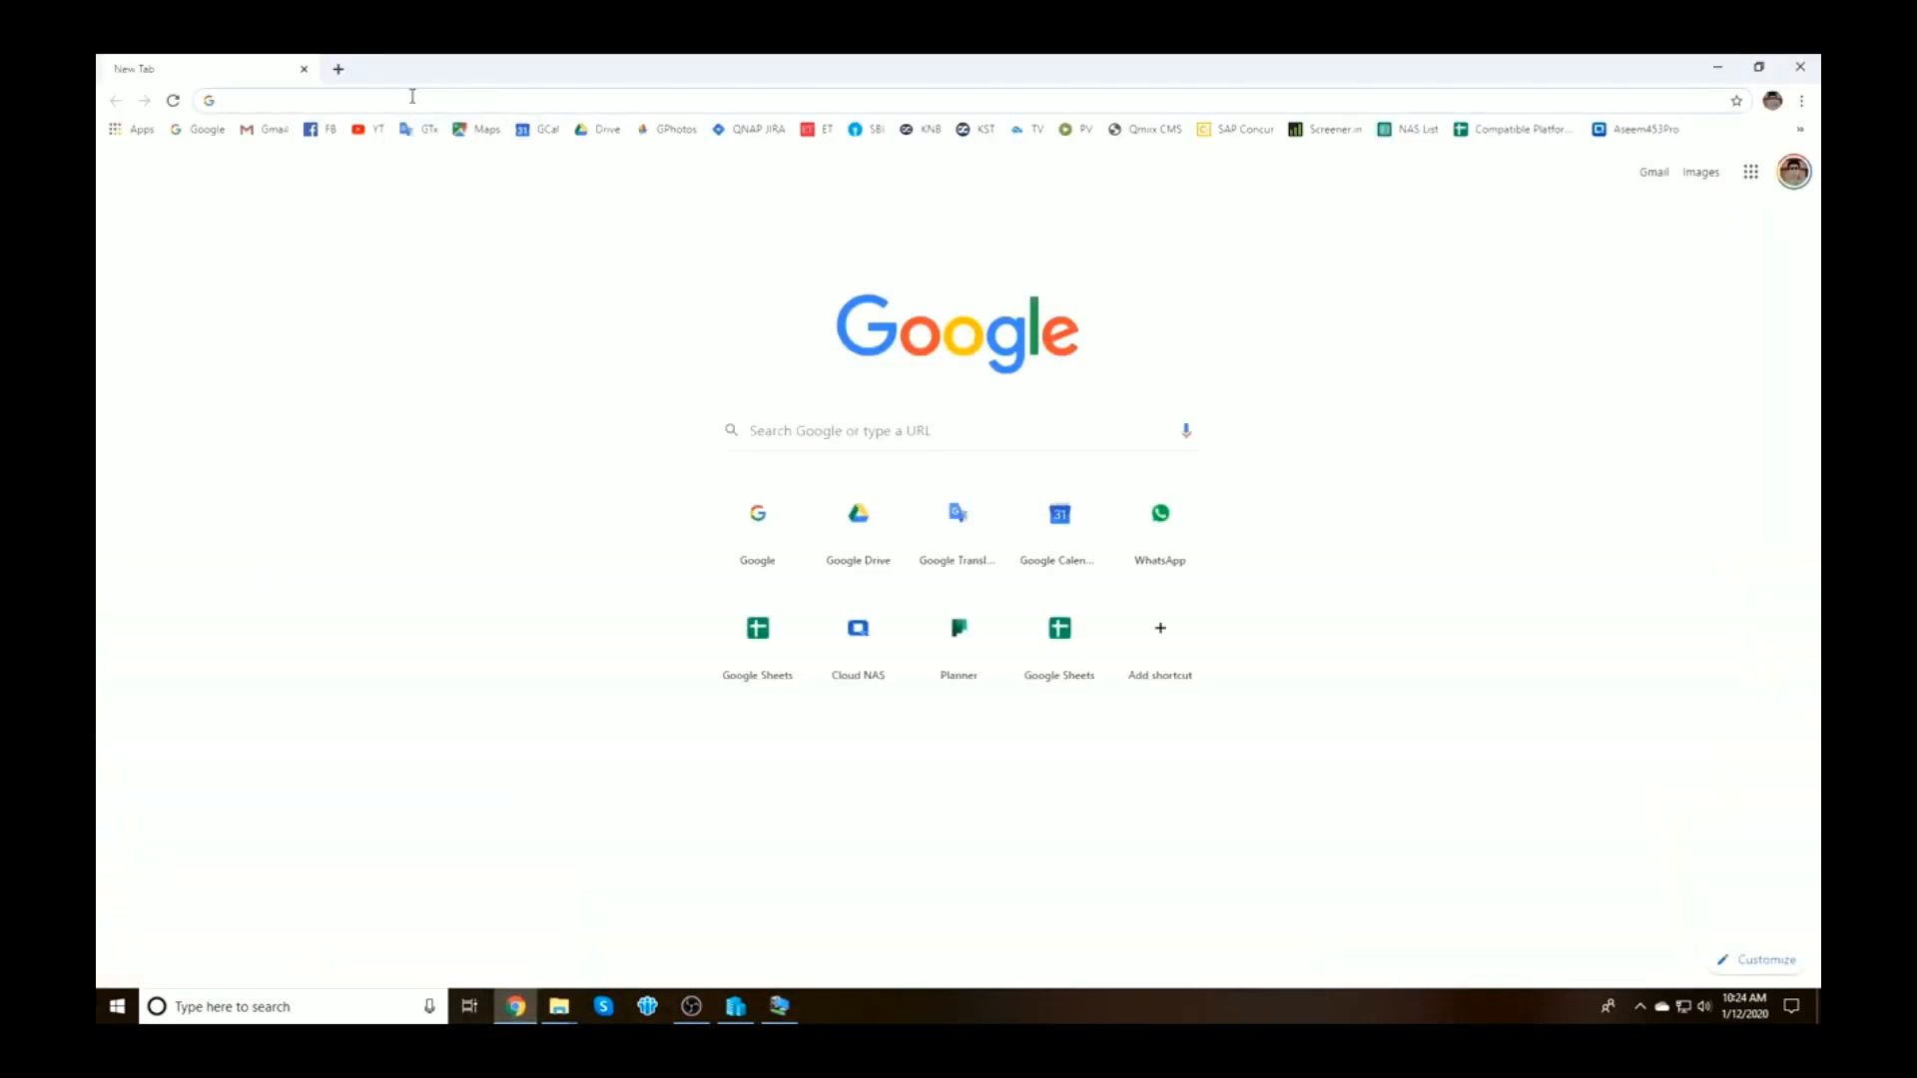
text(172.17.28.)
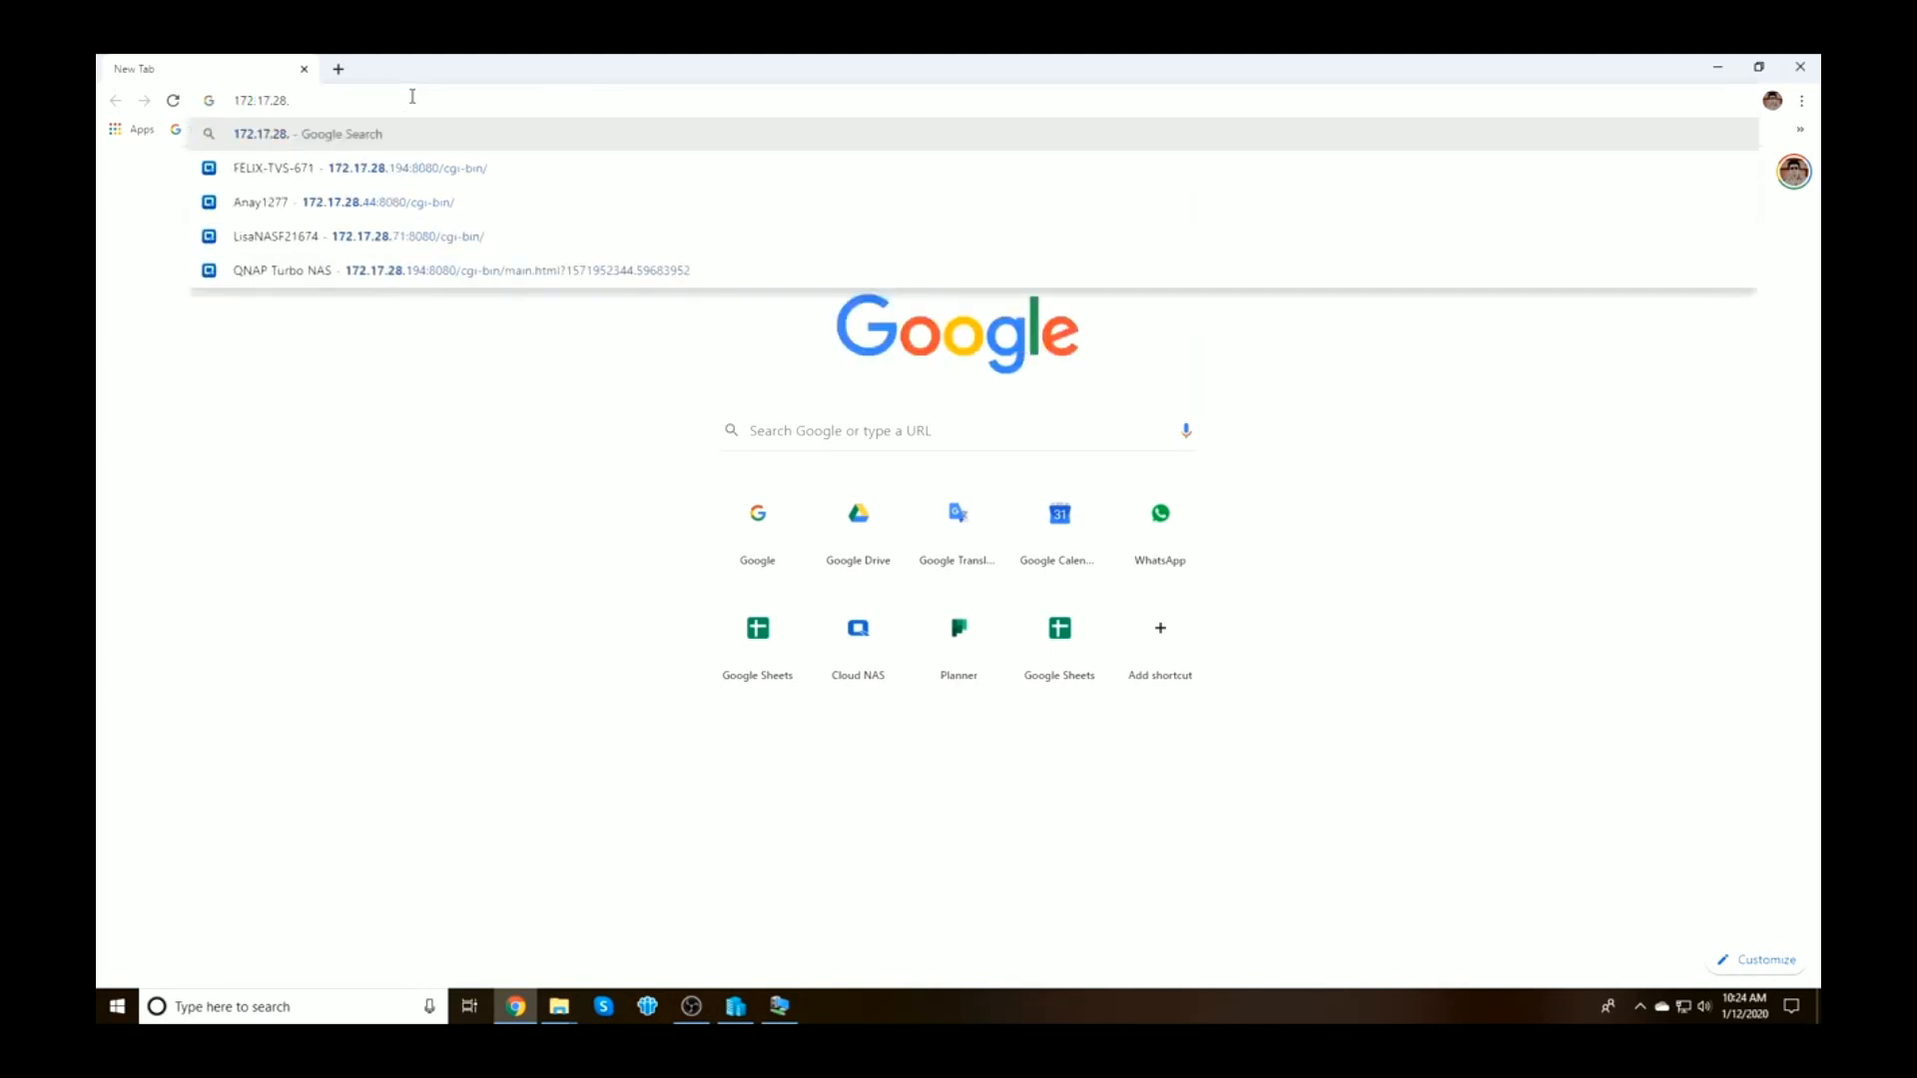
text(202.9)
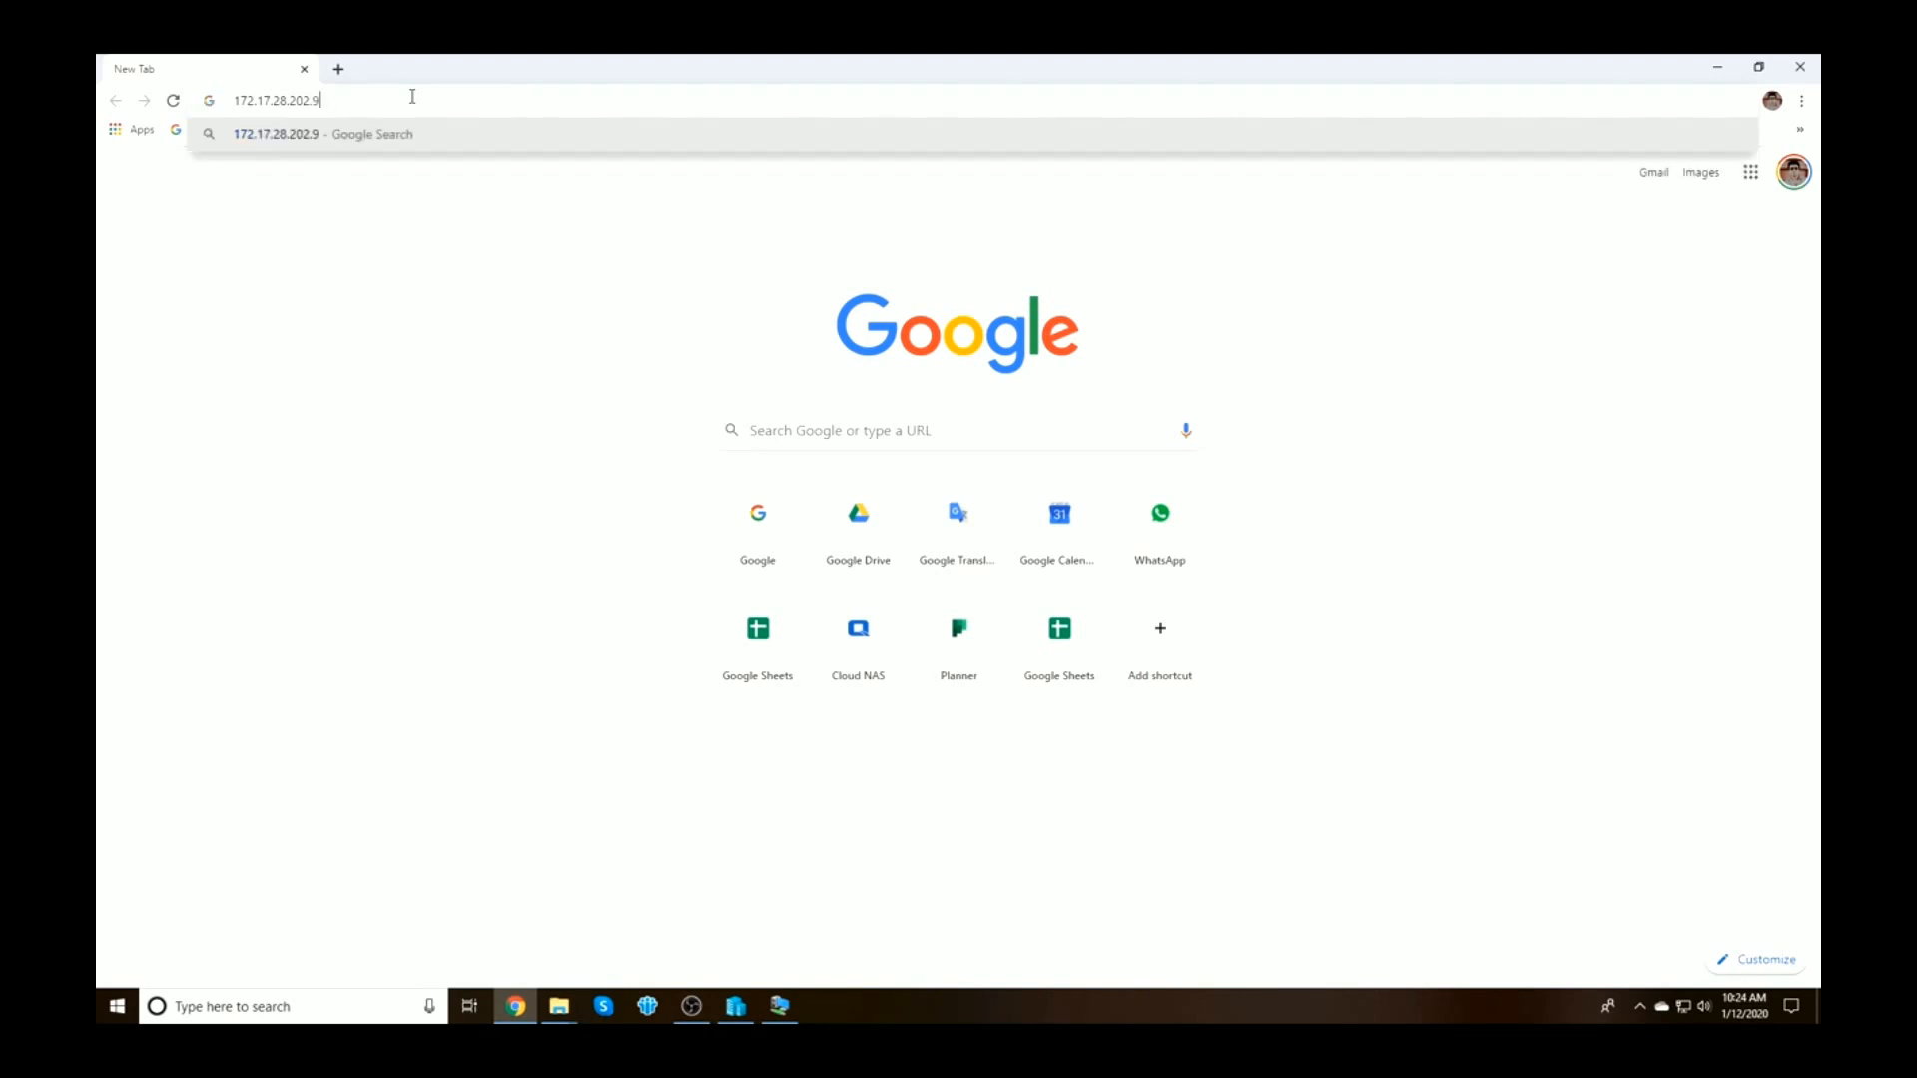
key(Return)
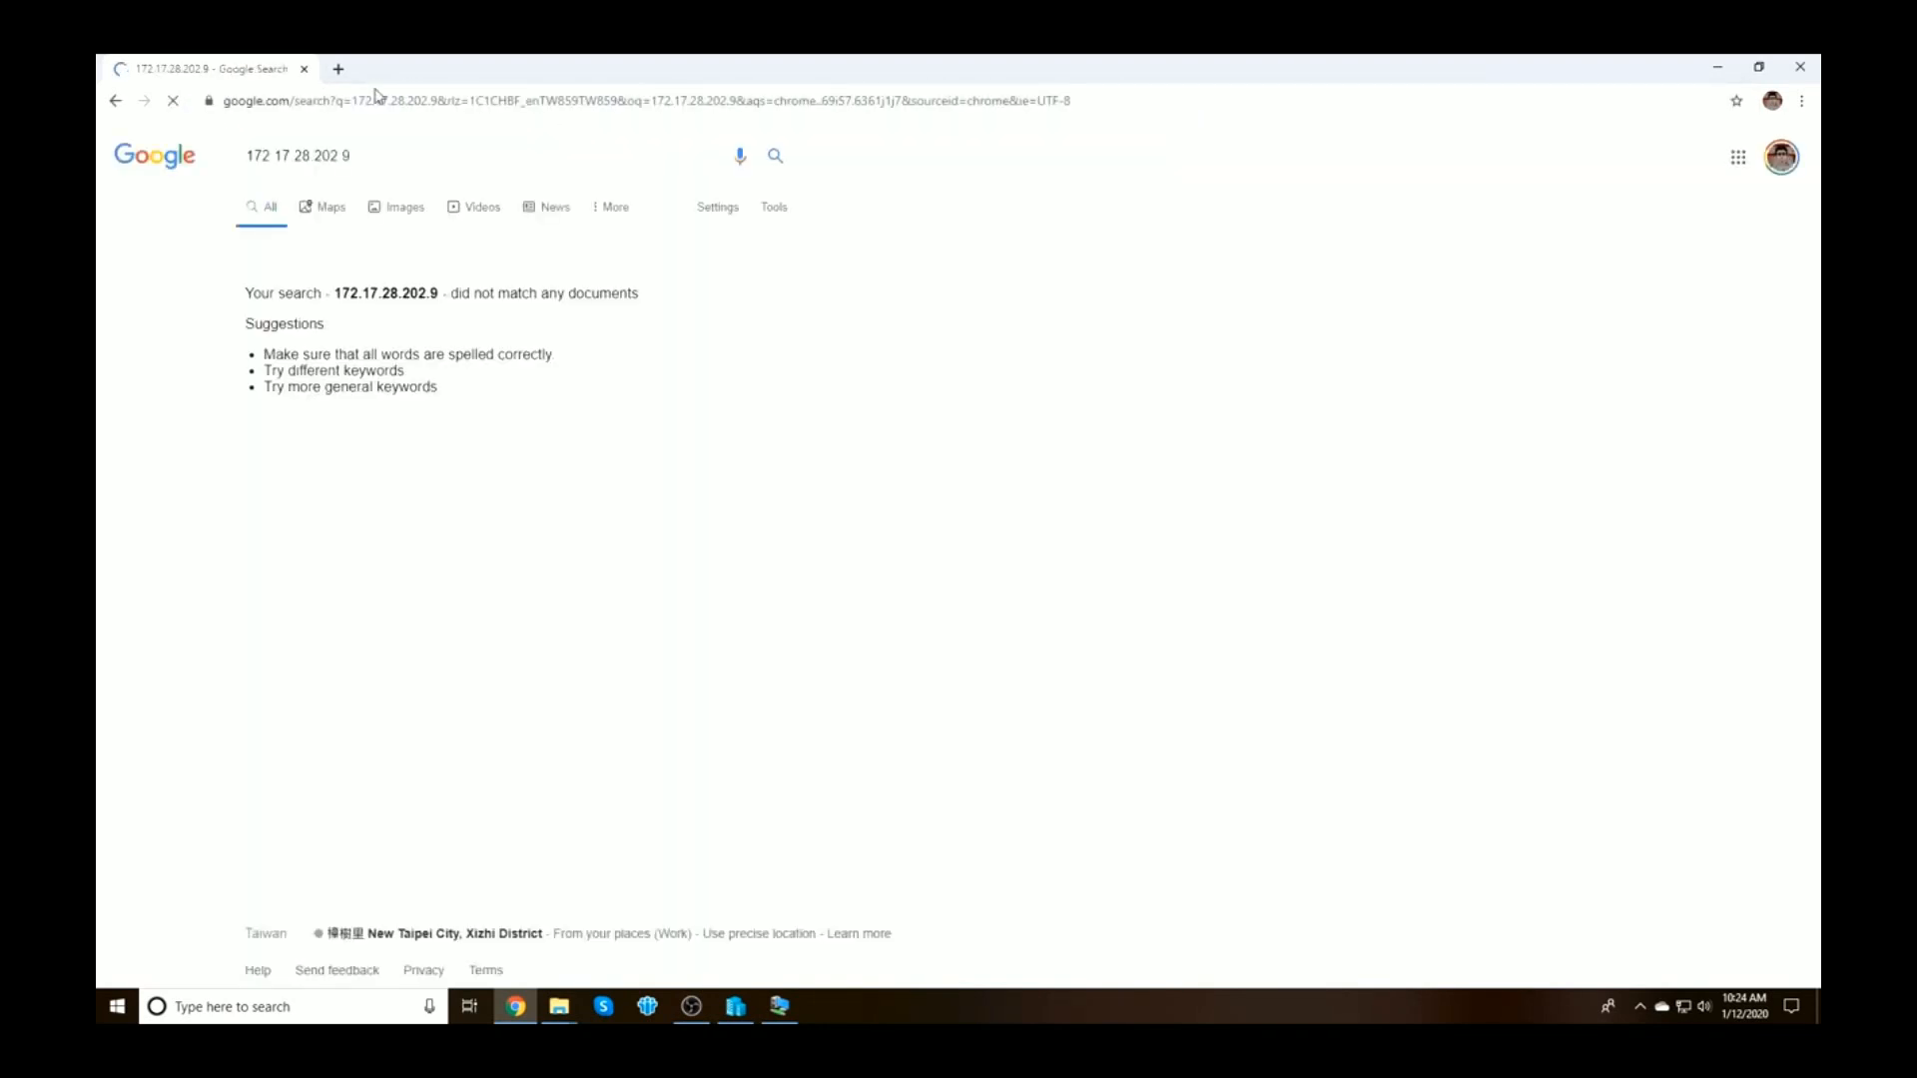
click(384, 104)
text(172.17.28.194)
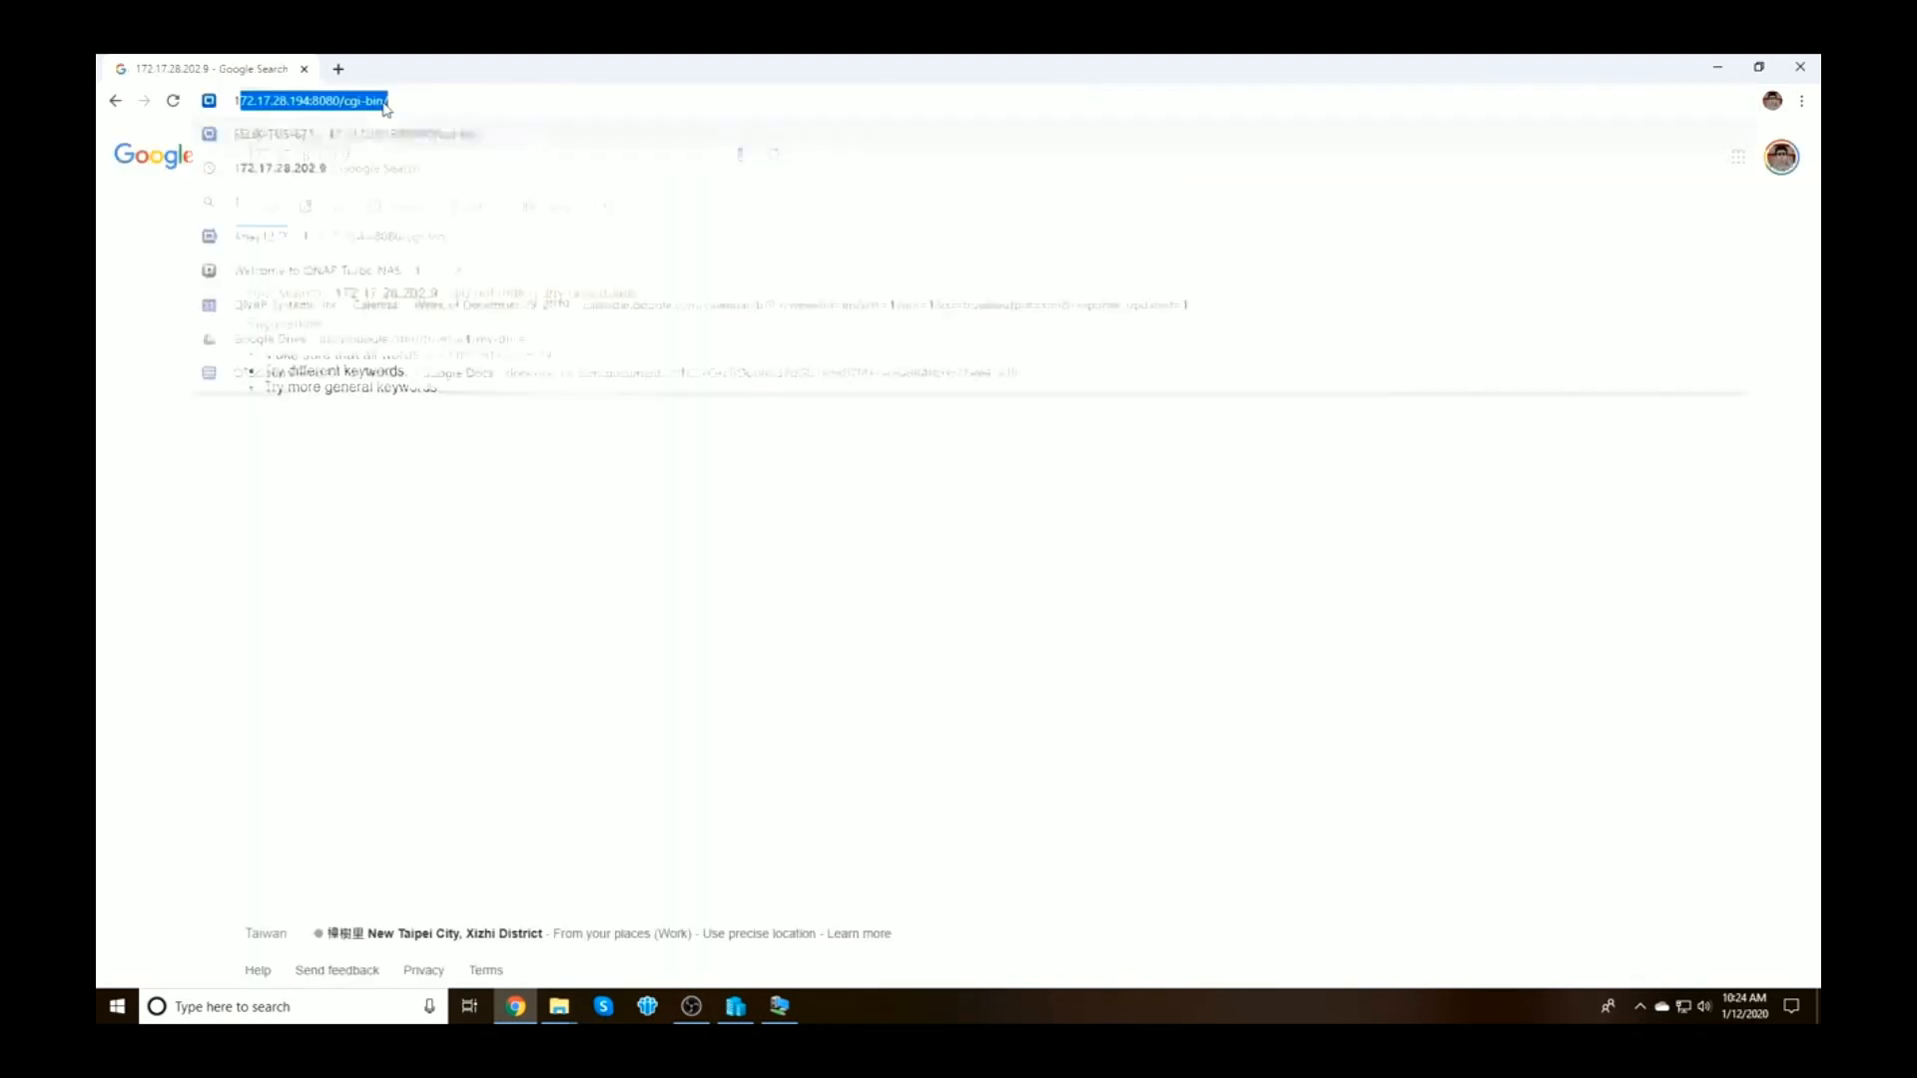
key(BackSpace)
key(BackSpace)
key(BackSpace)
key(BackSpace)
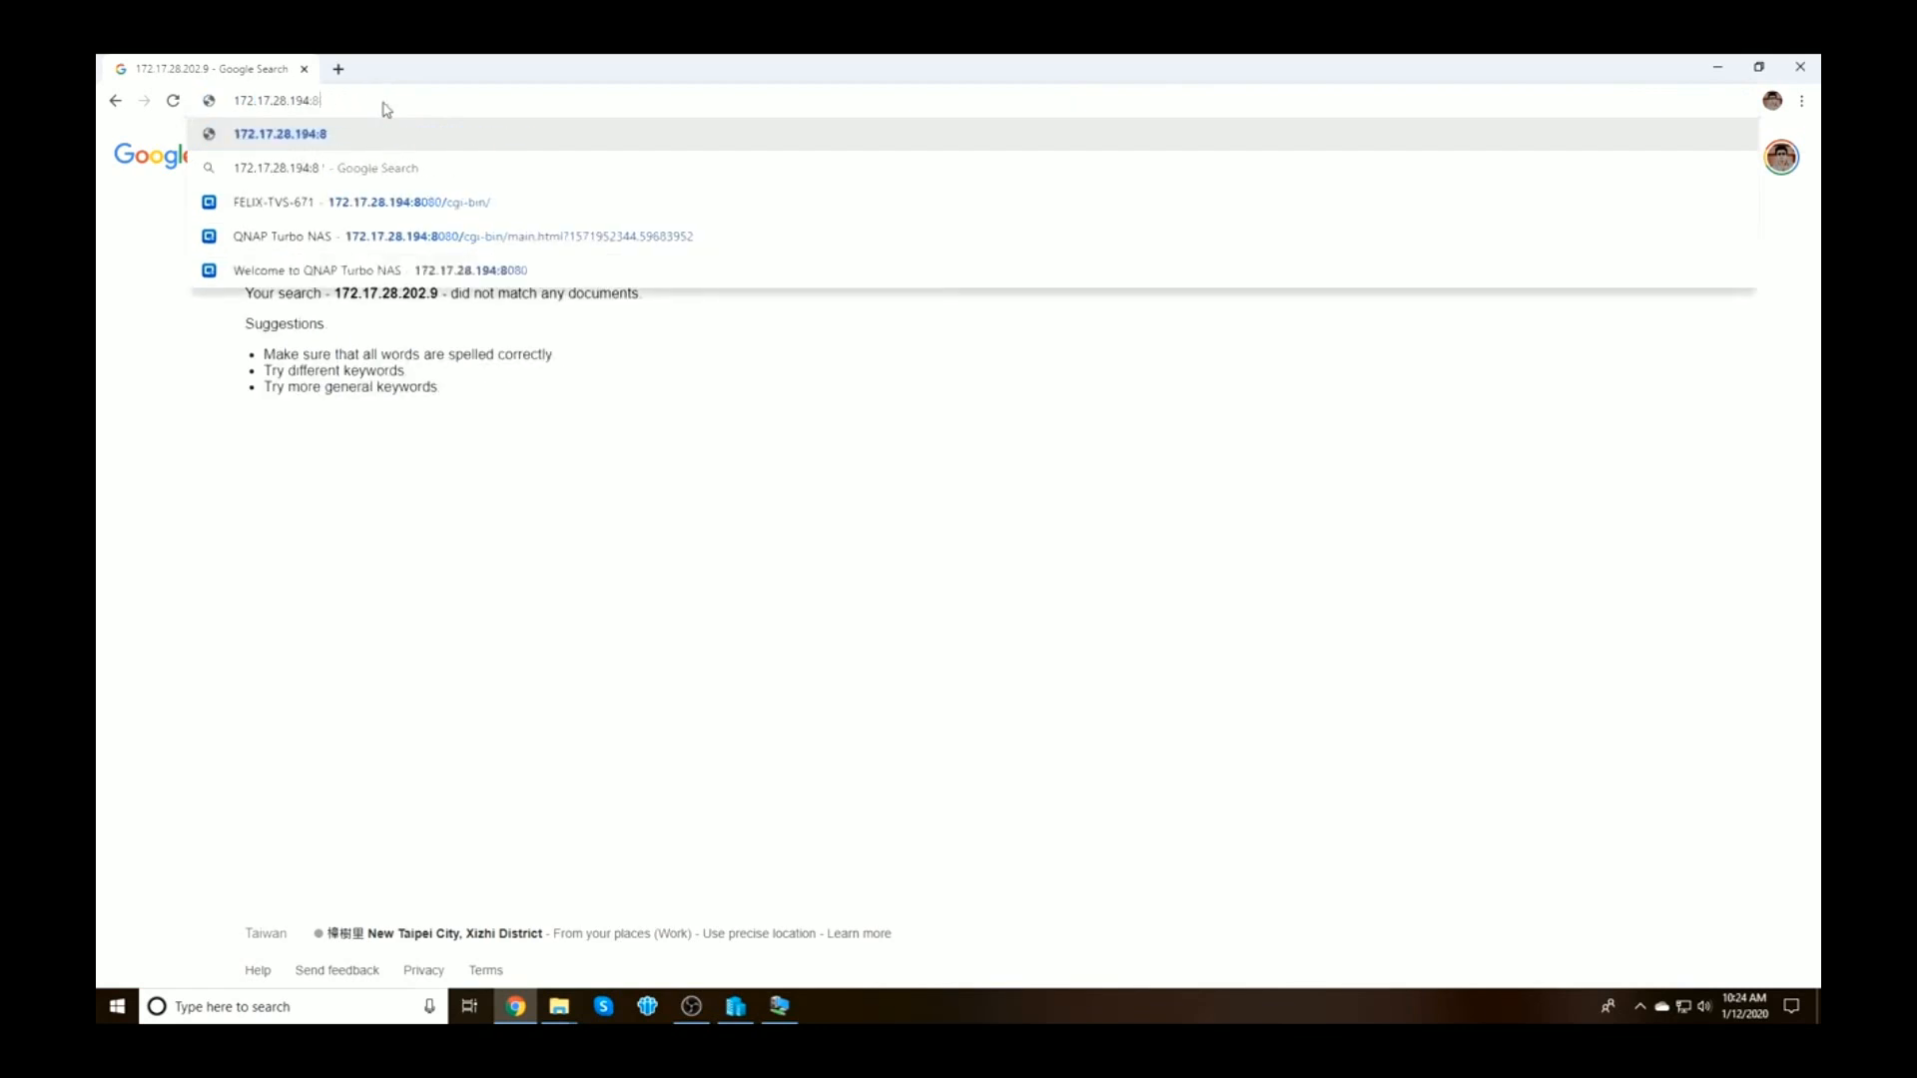
text(202.9)
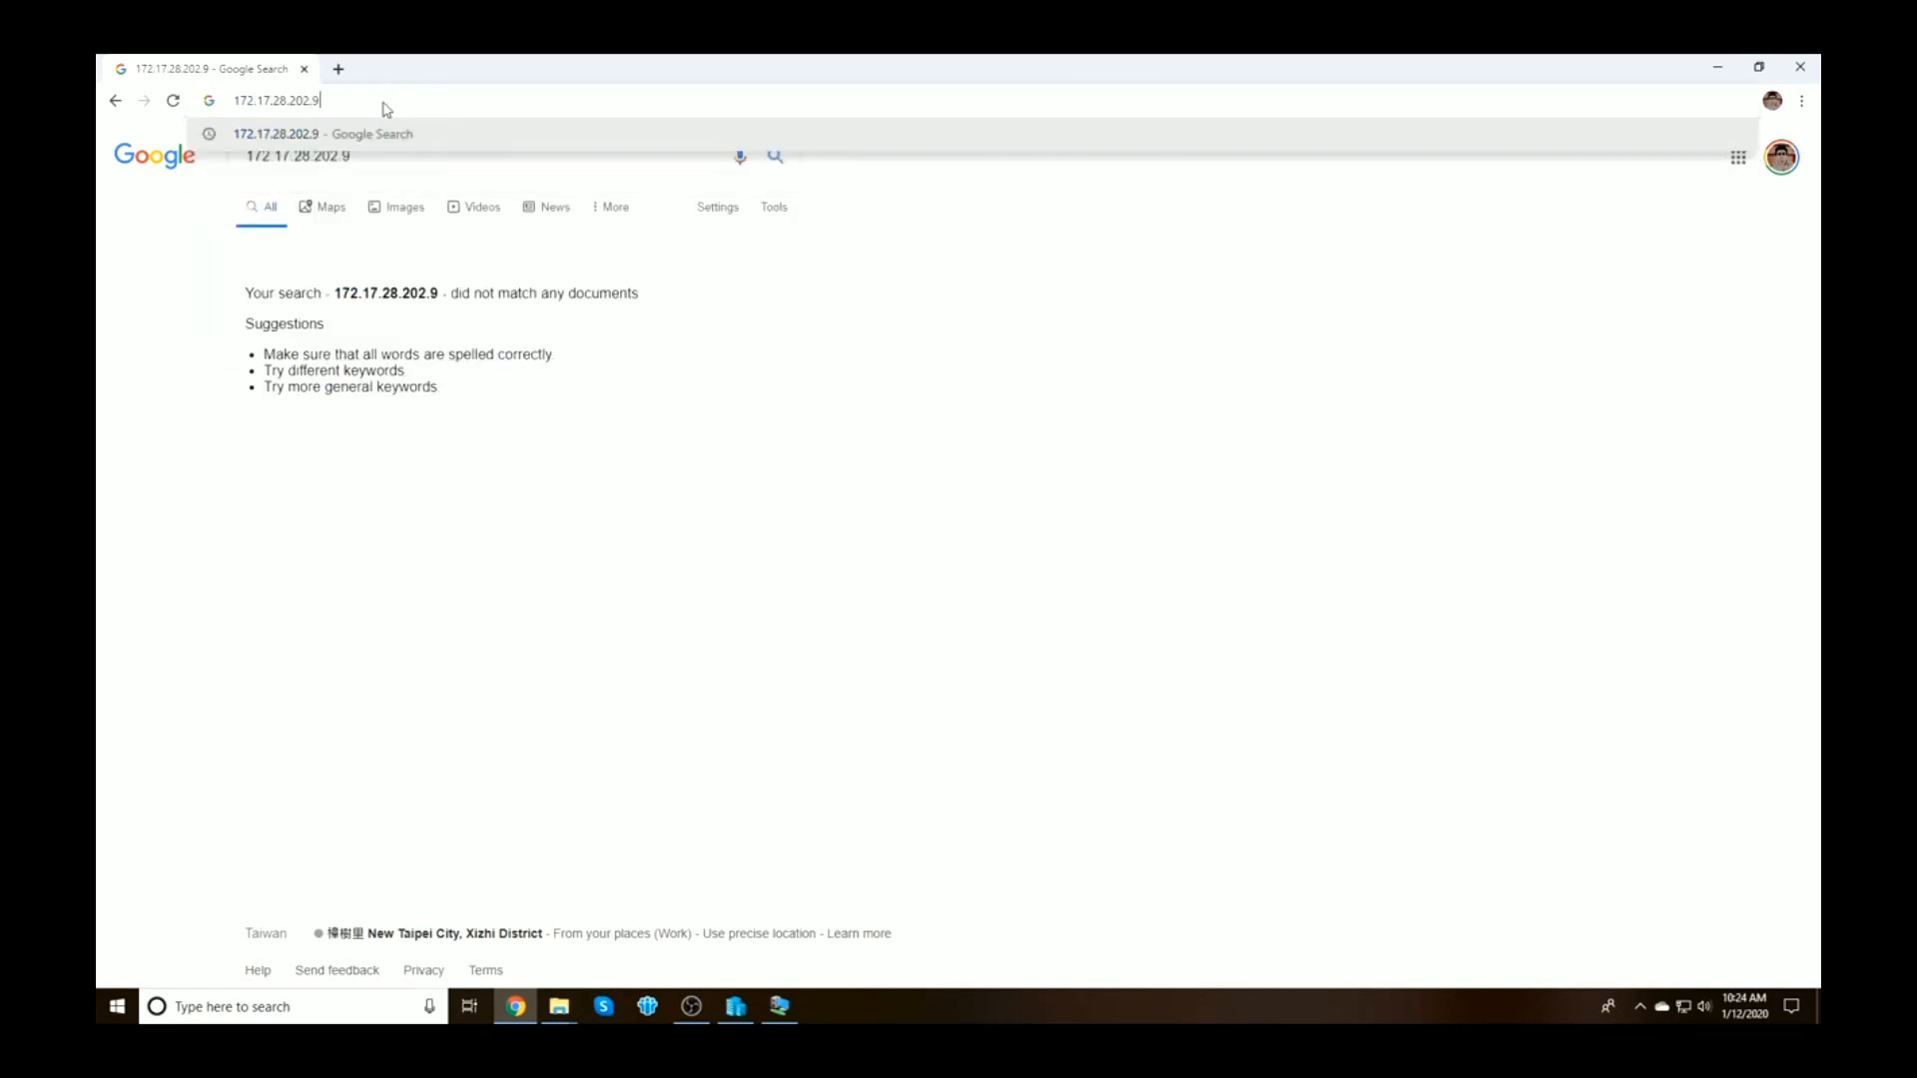
key(Return)
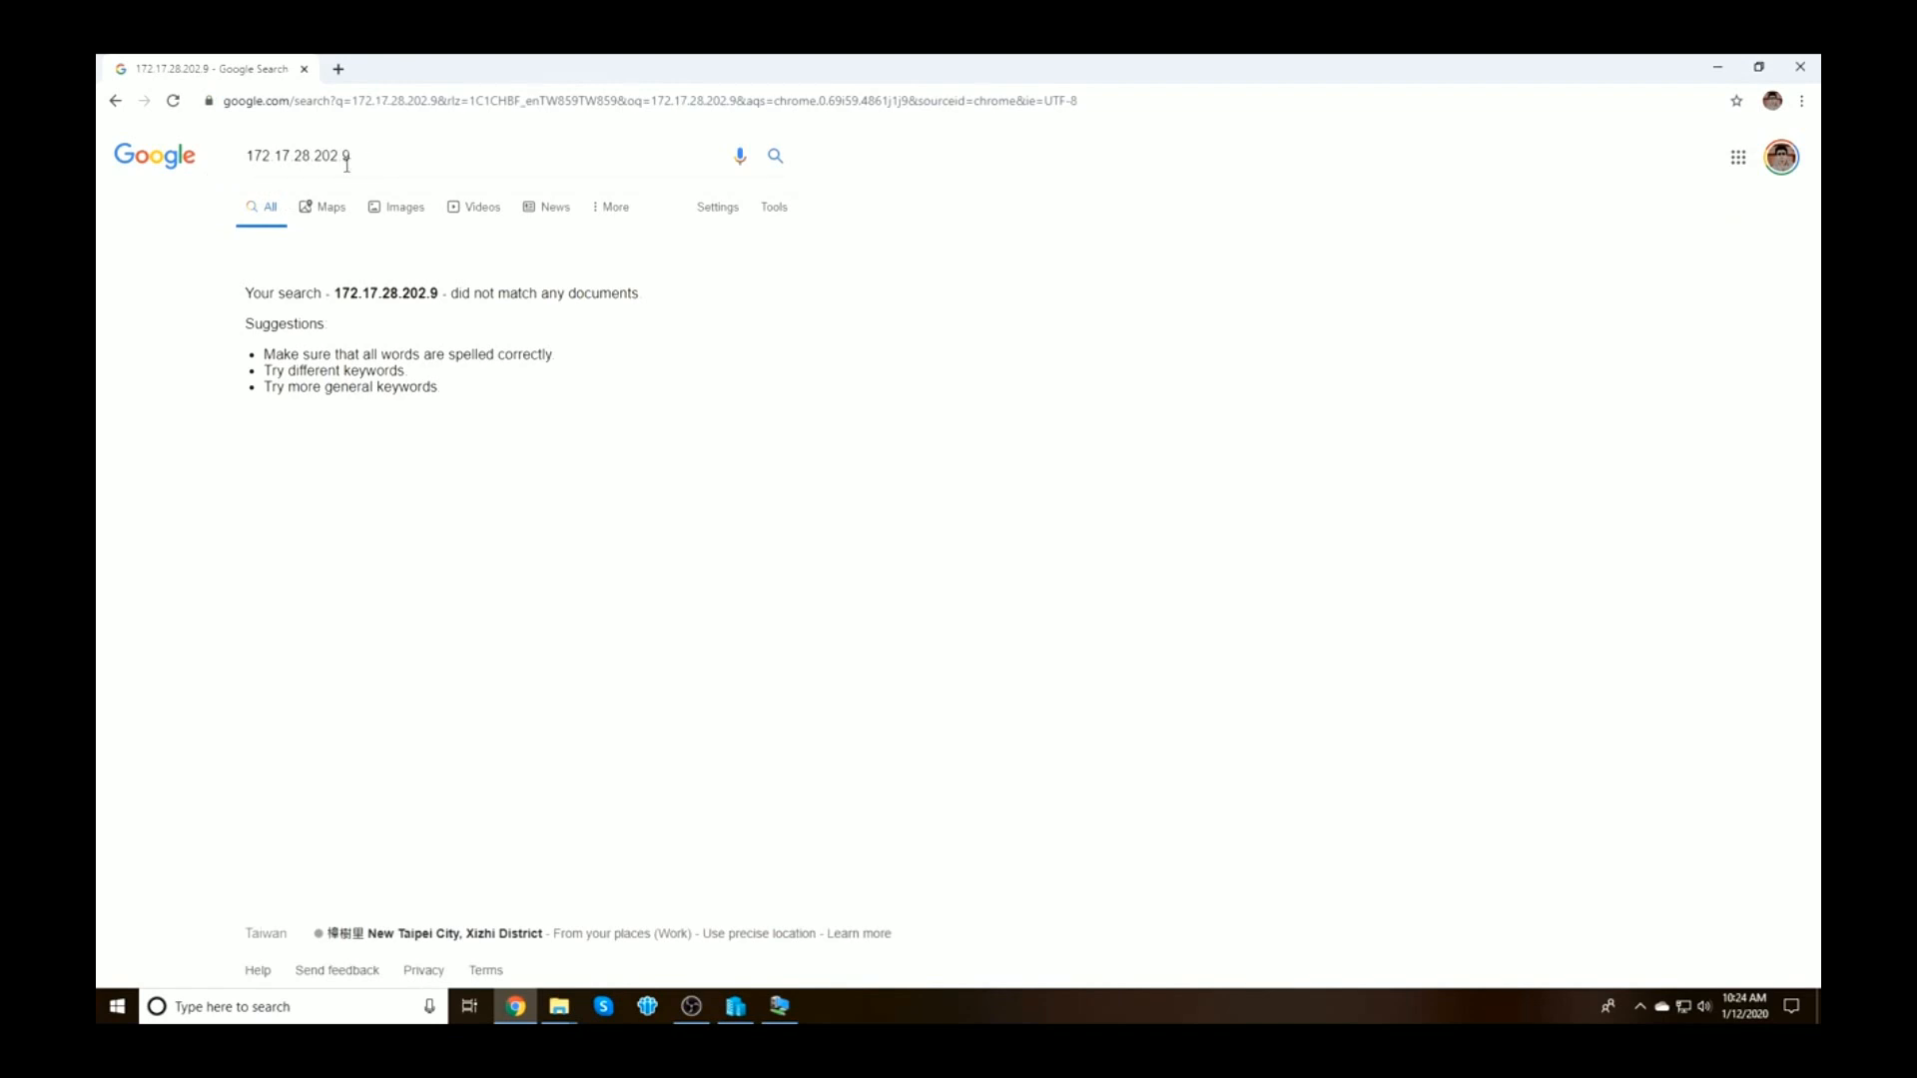
double_click(351, 155)
key(ctrl+c)
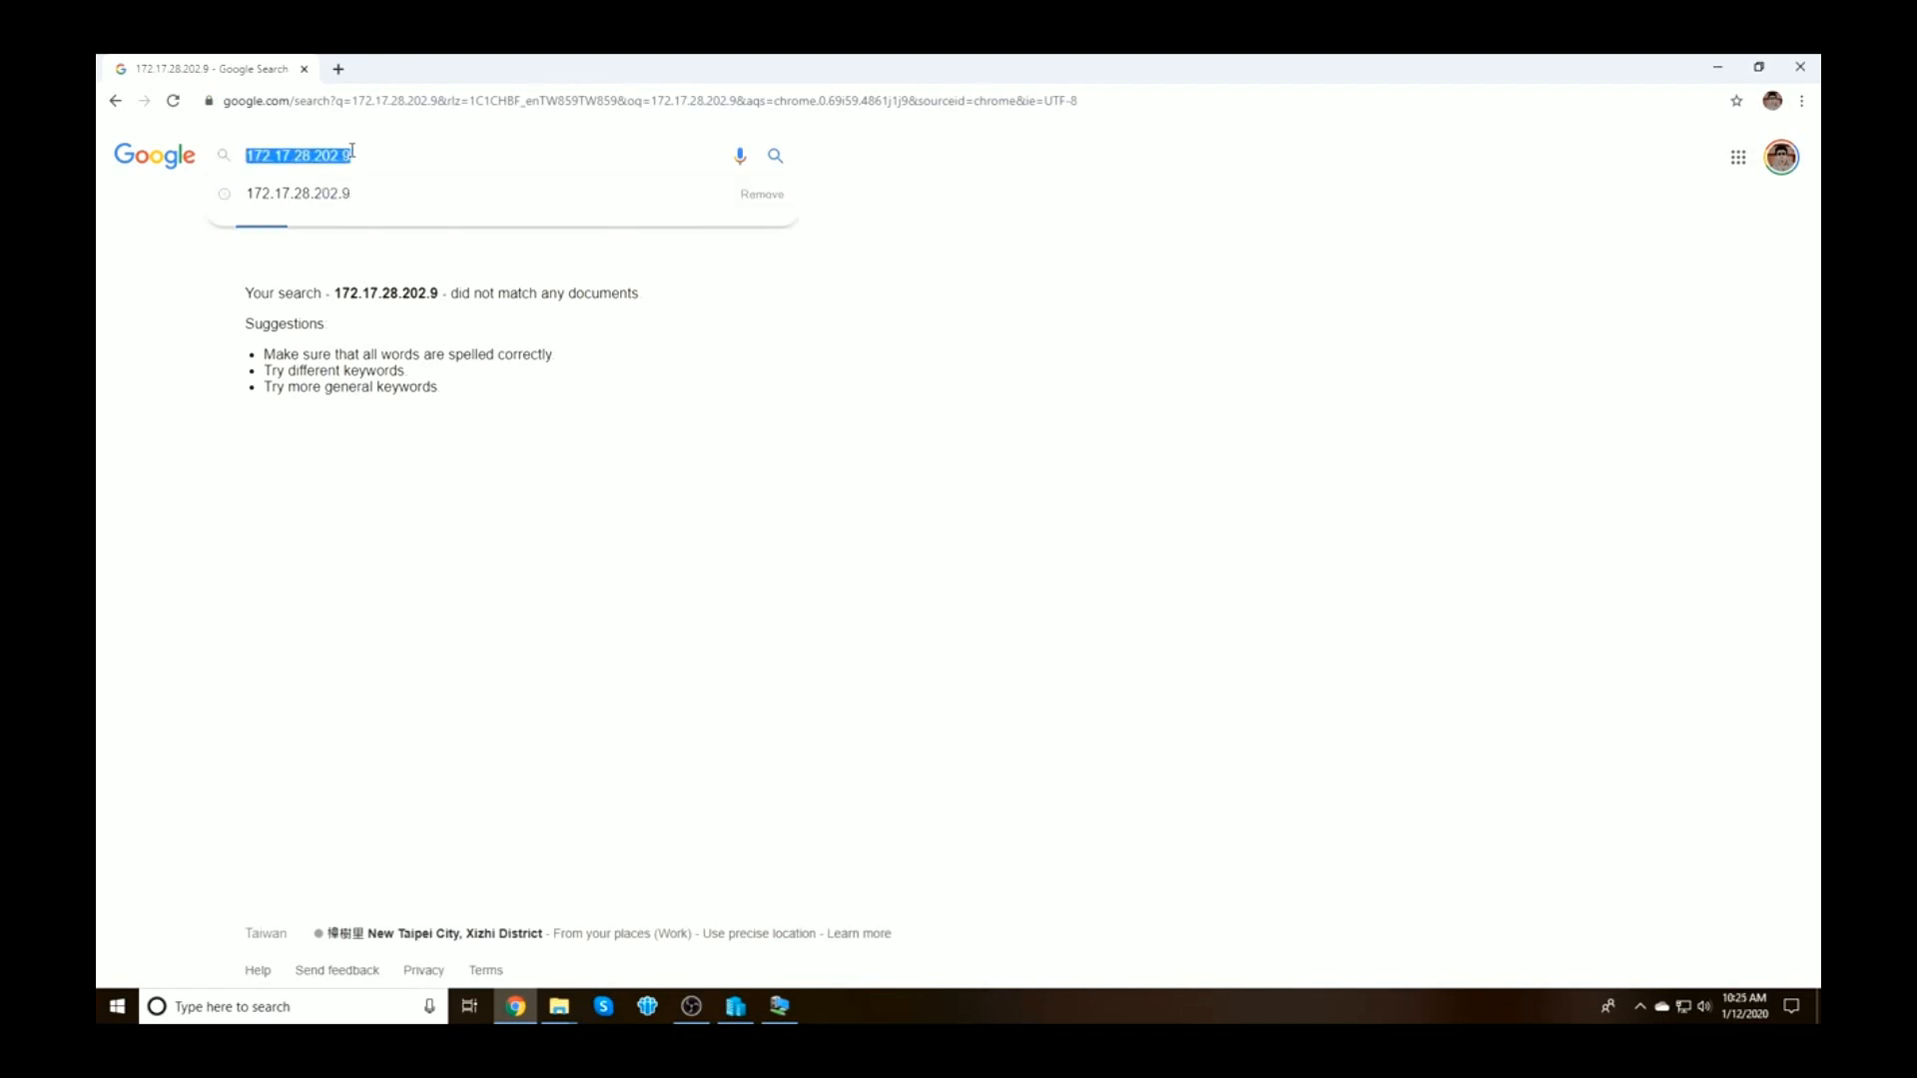
click(416, 99)
key(ctrl+v)
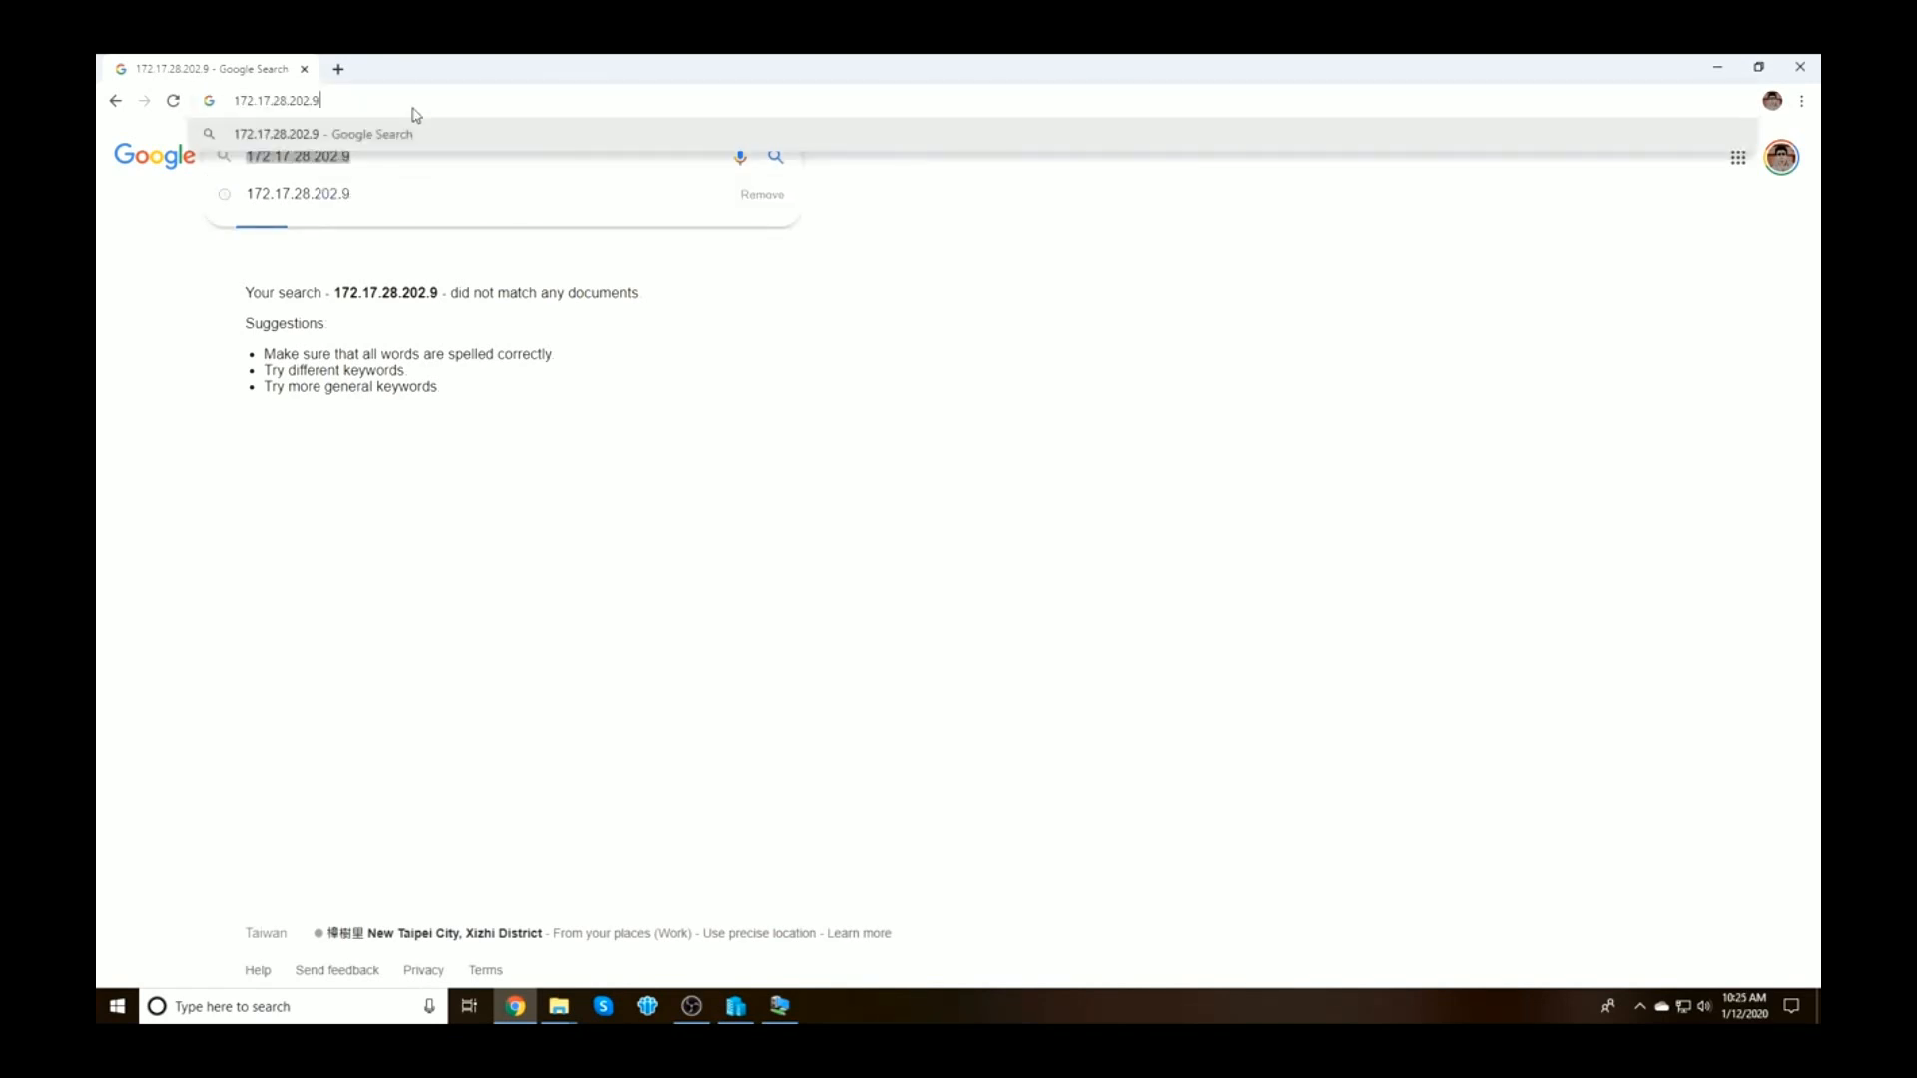
key(Return)
Load the QTScloud page at 172.17.202.9:8080 in a fresh tab, then return to Hyper-V Manager
click(339, 69)
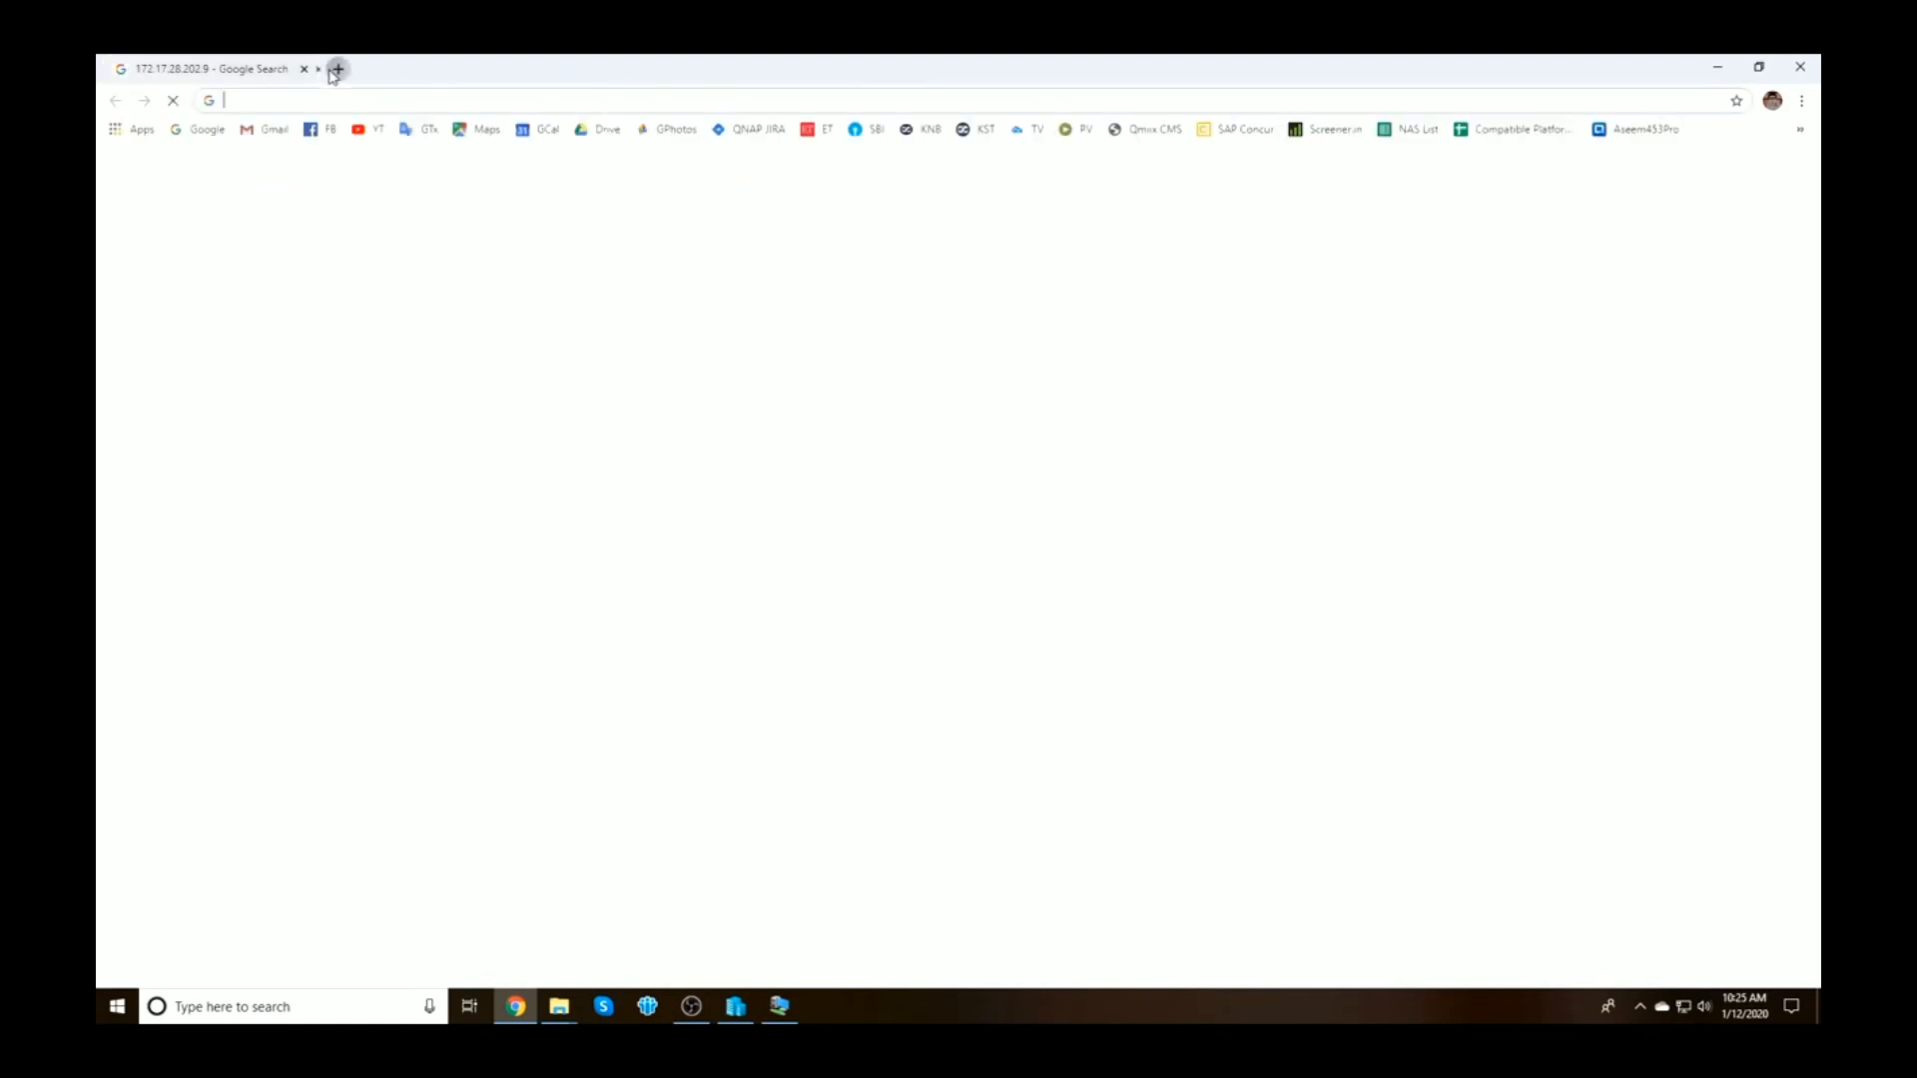
key(ctrl+v)
key(Return)
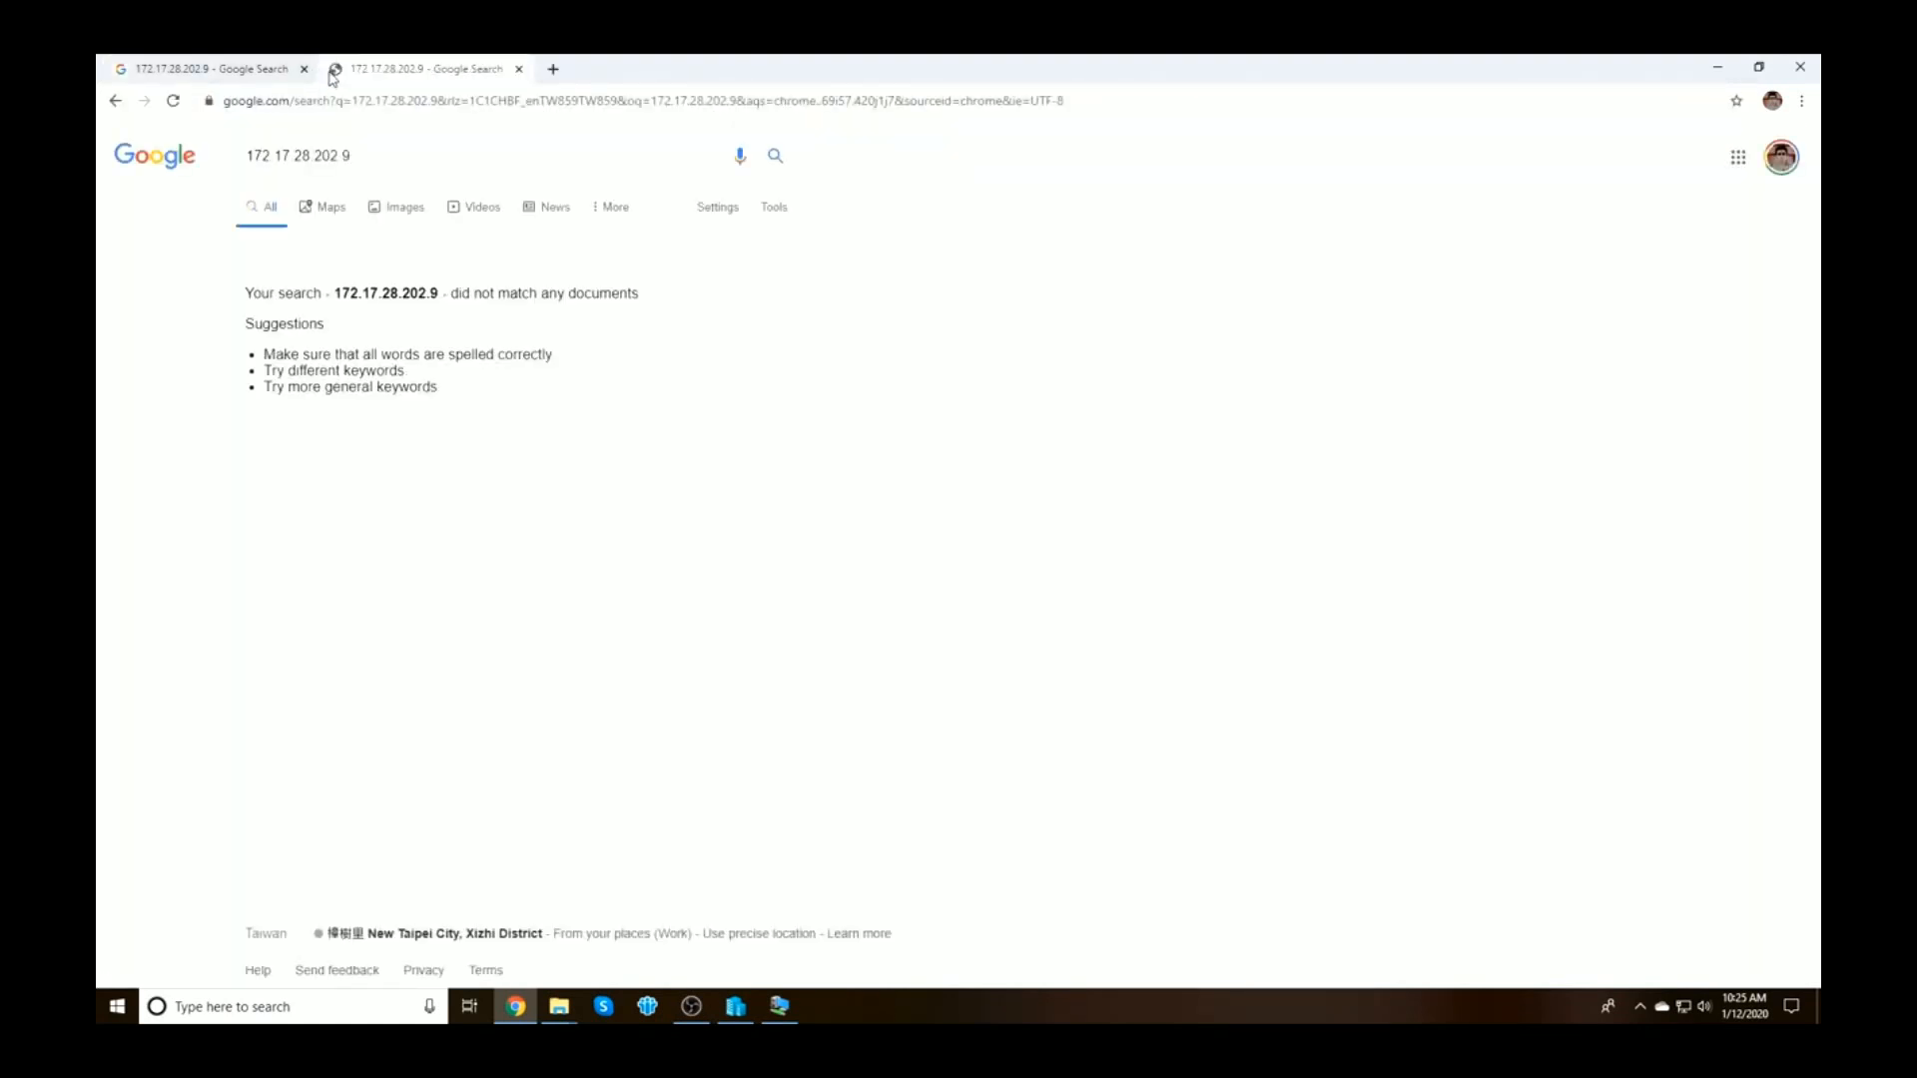
click(305, 70)
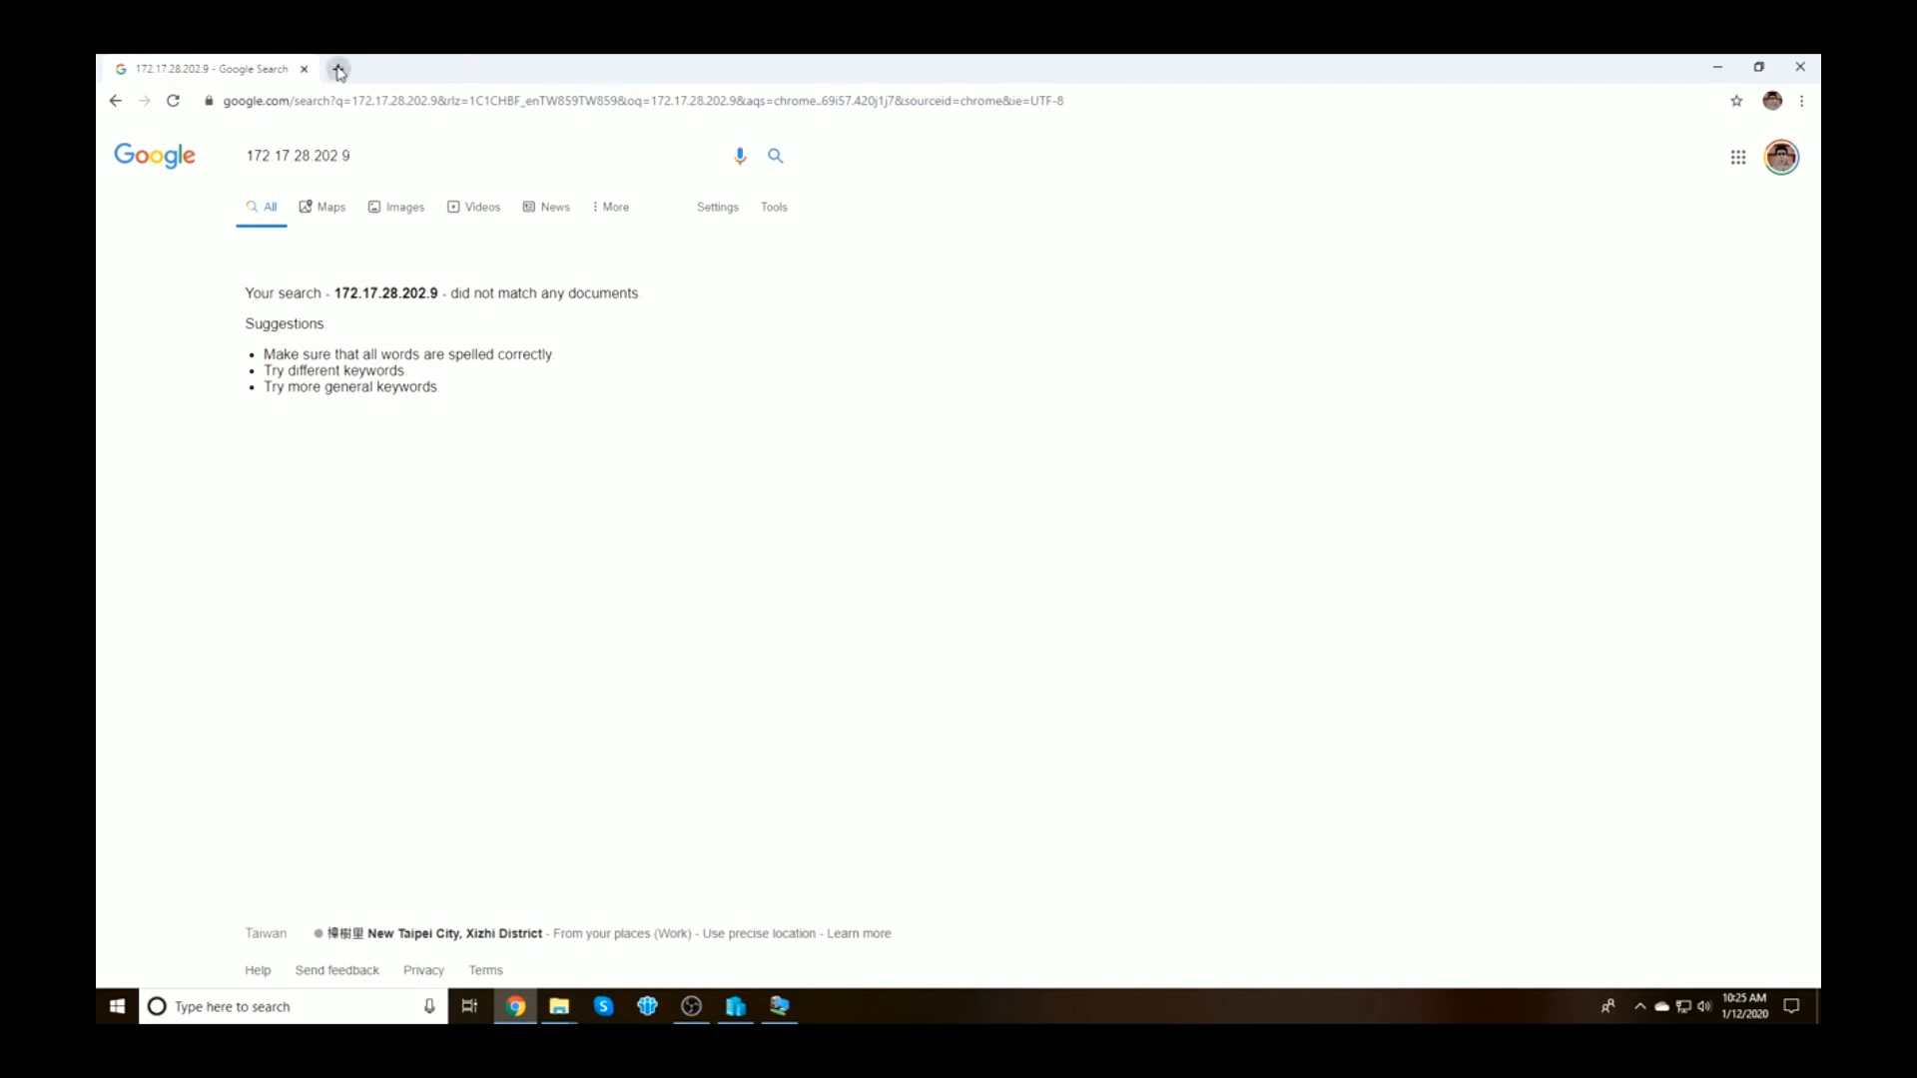
click(338, 69)
click(305, 69)
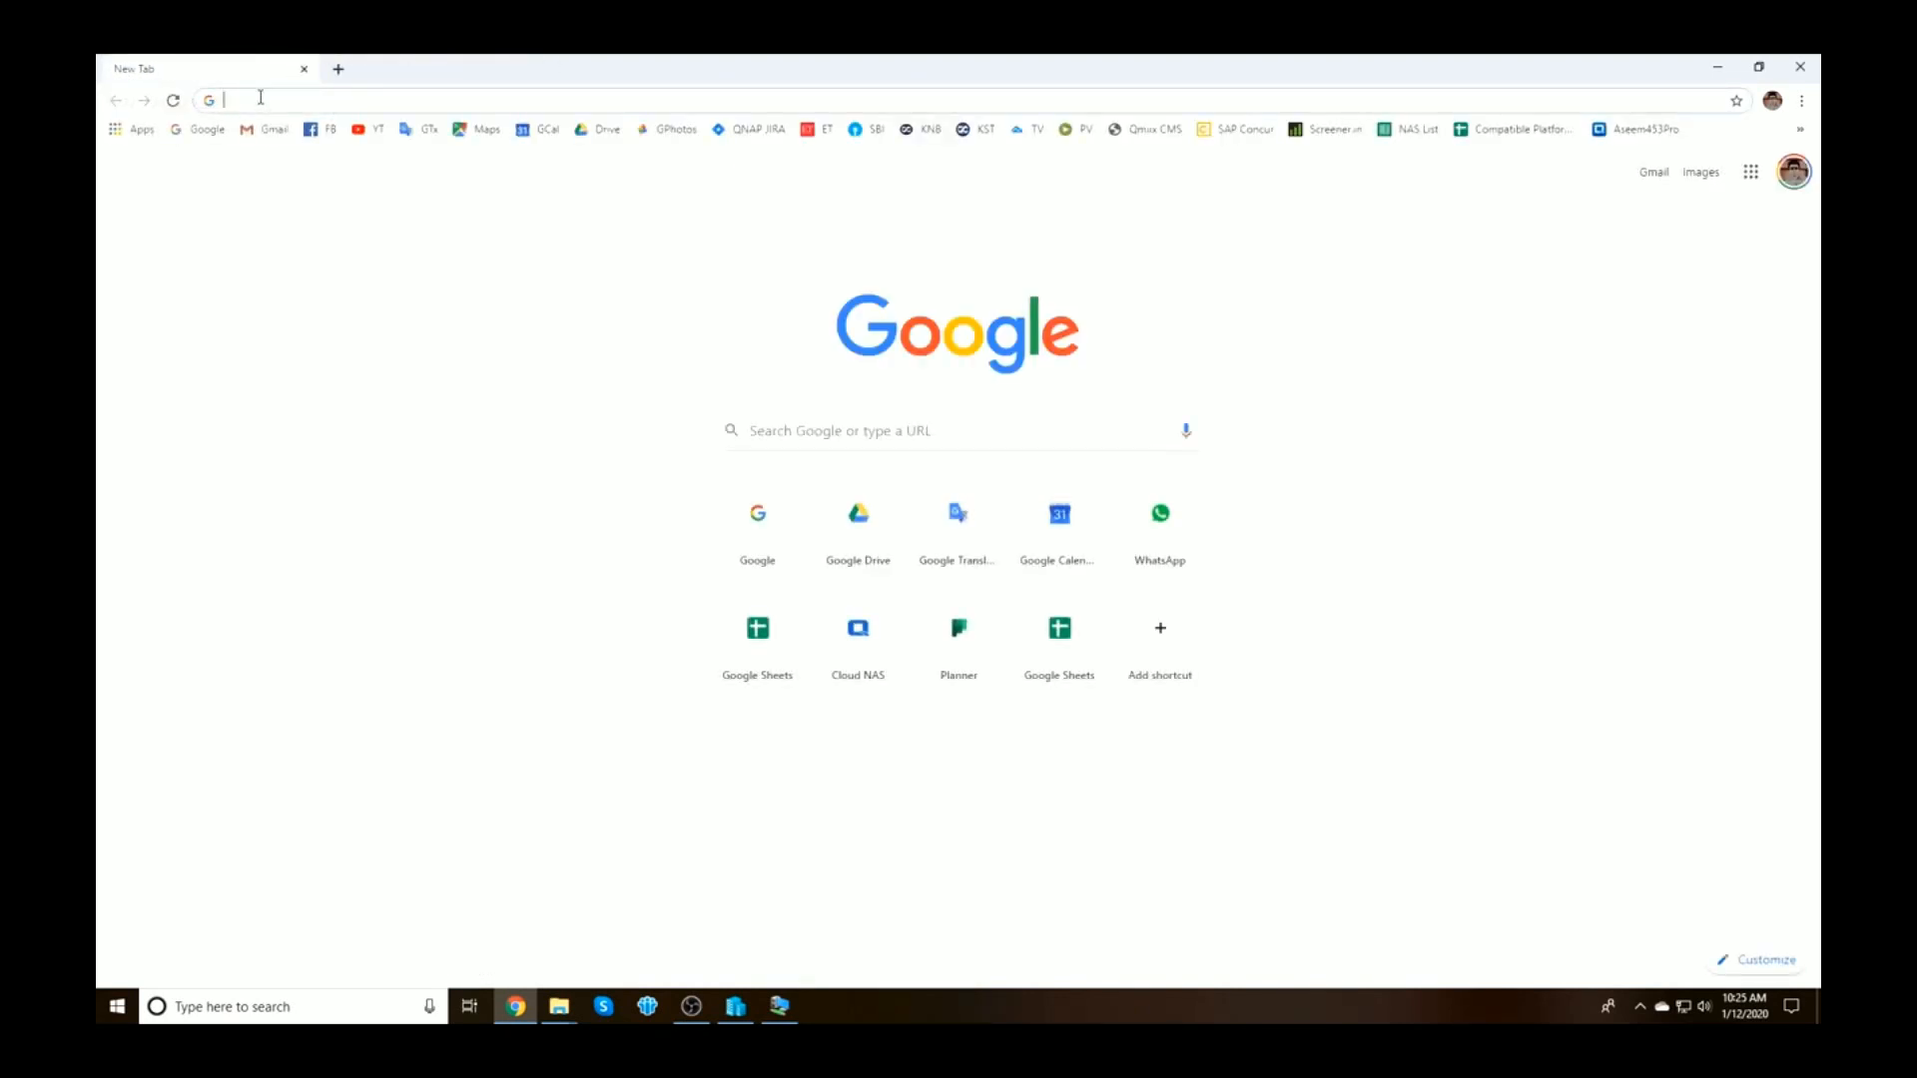
text(172)
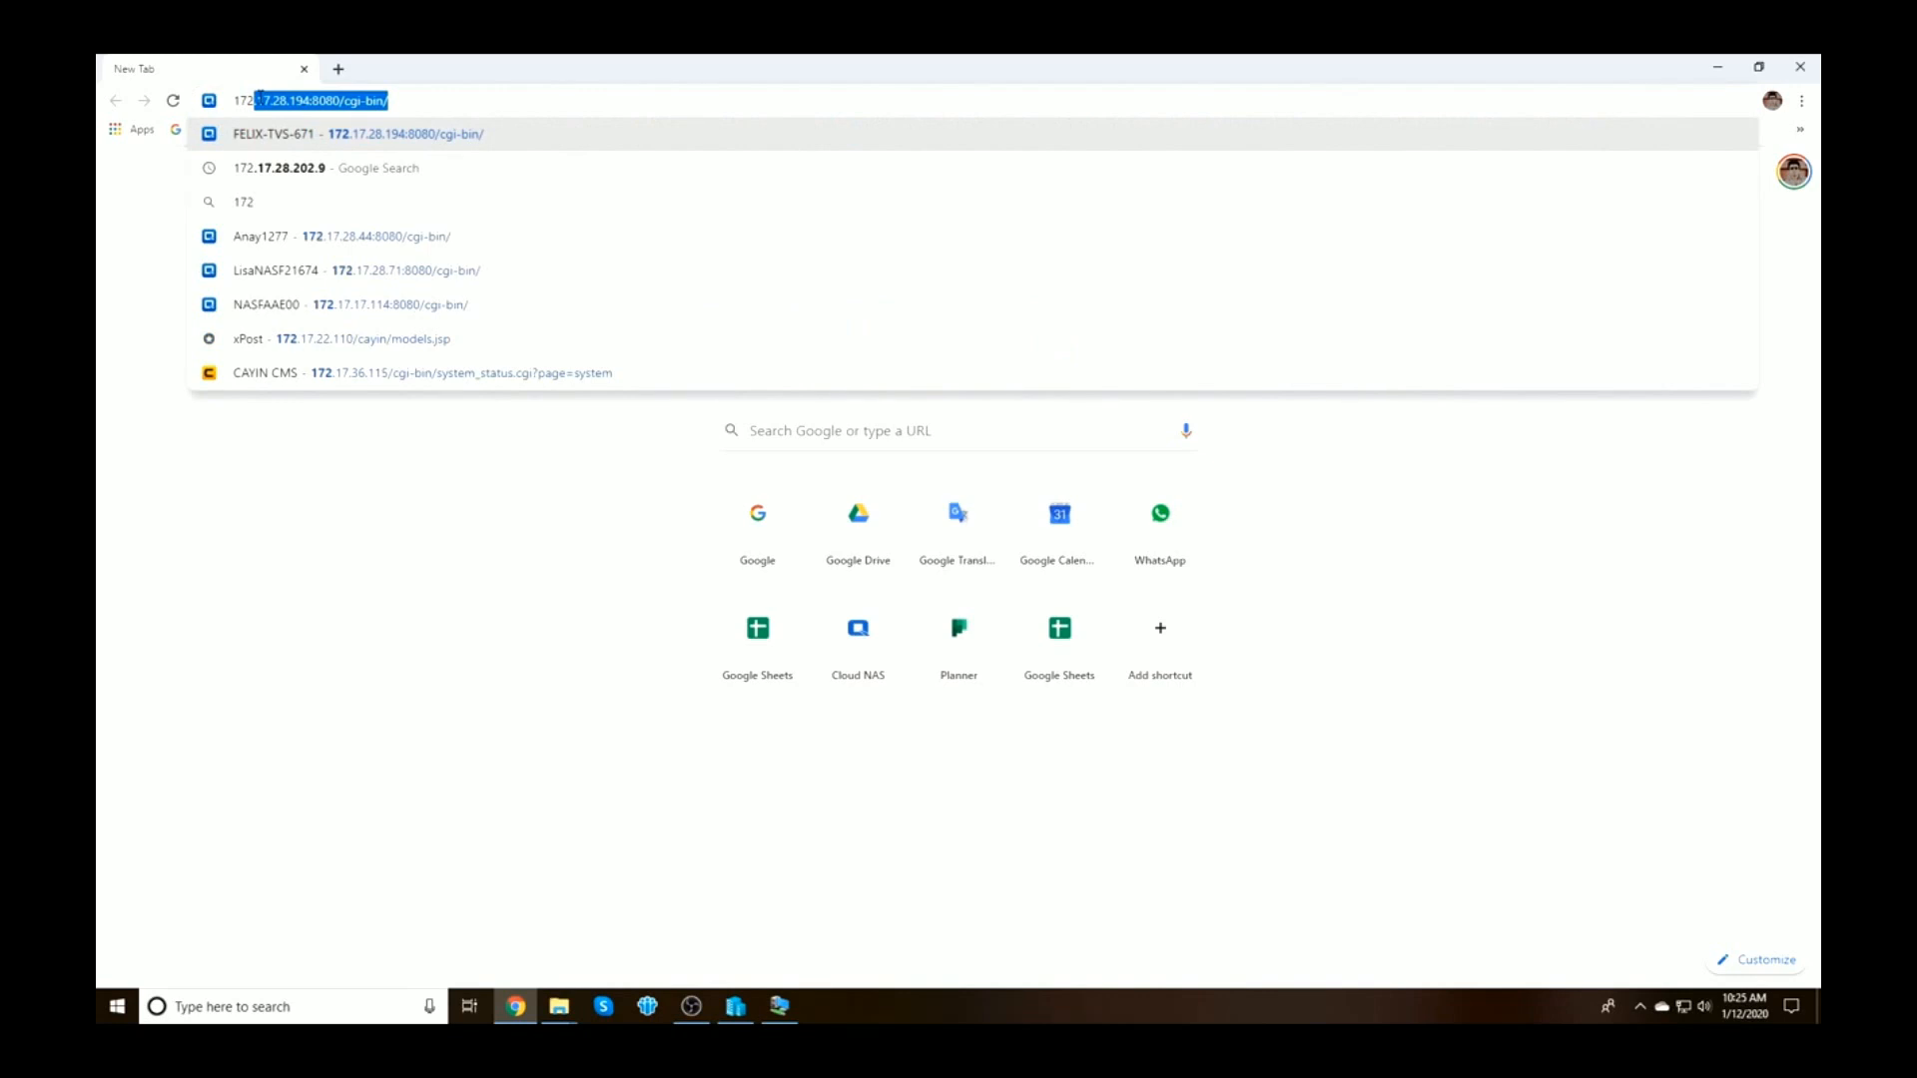
key(Right)
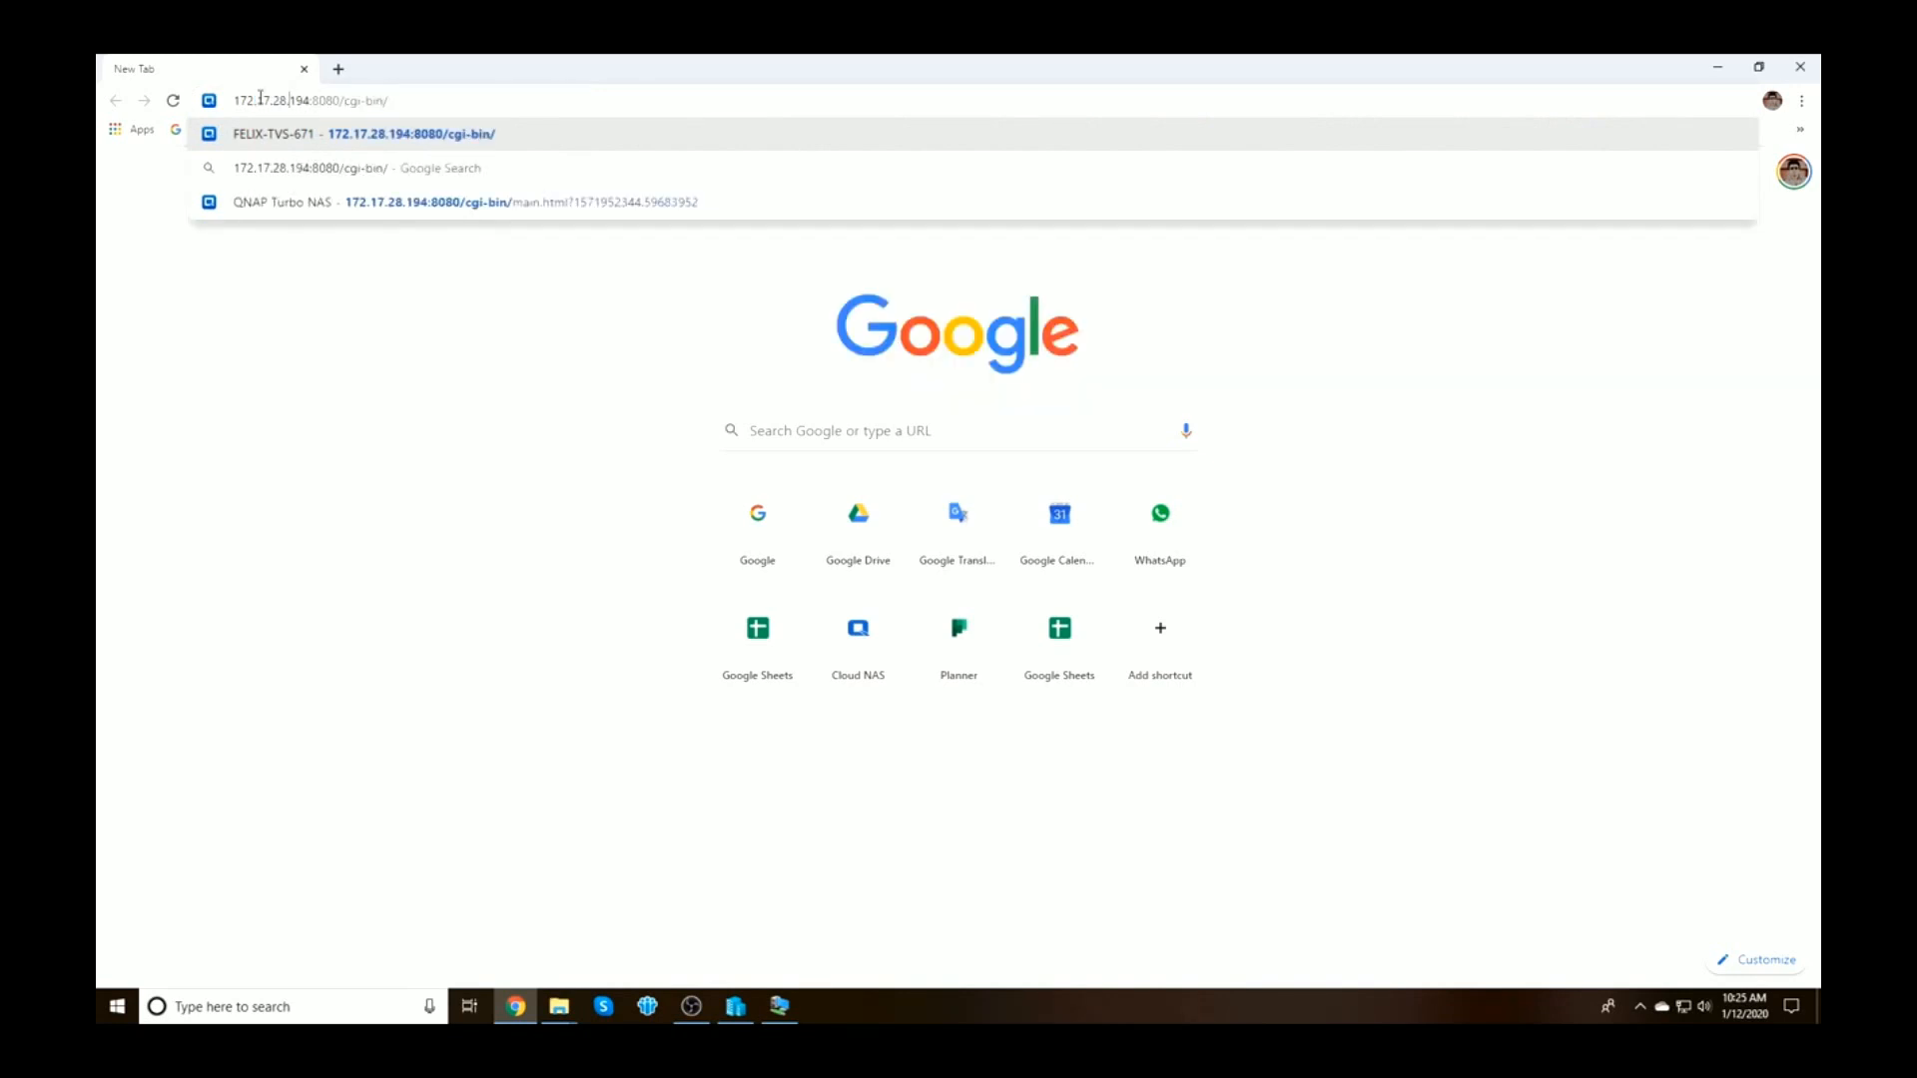
key(BackSpace)
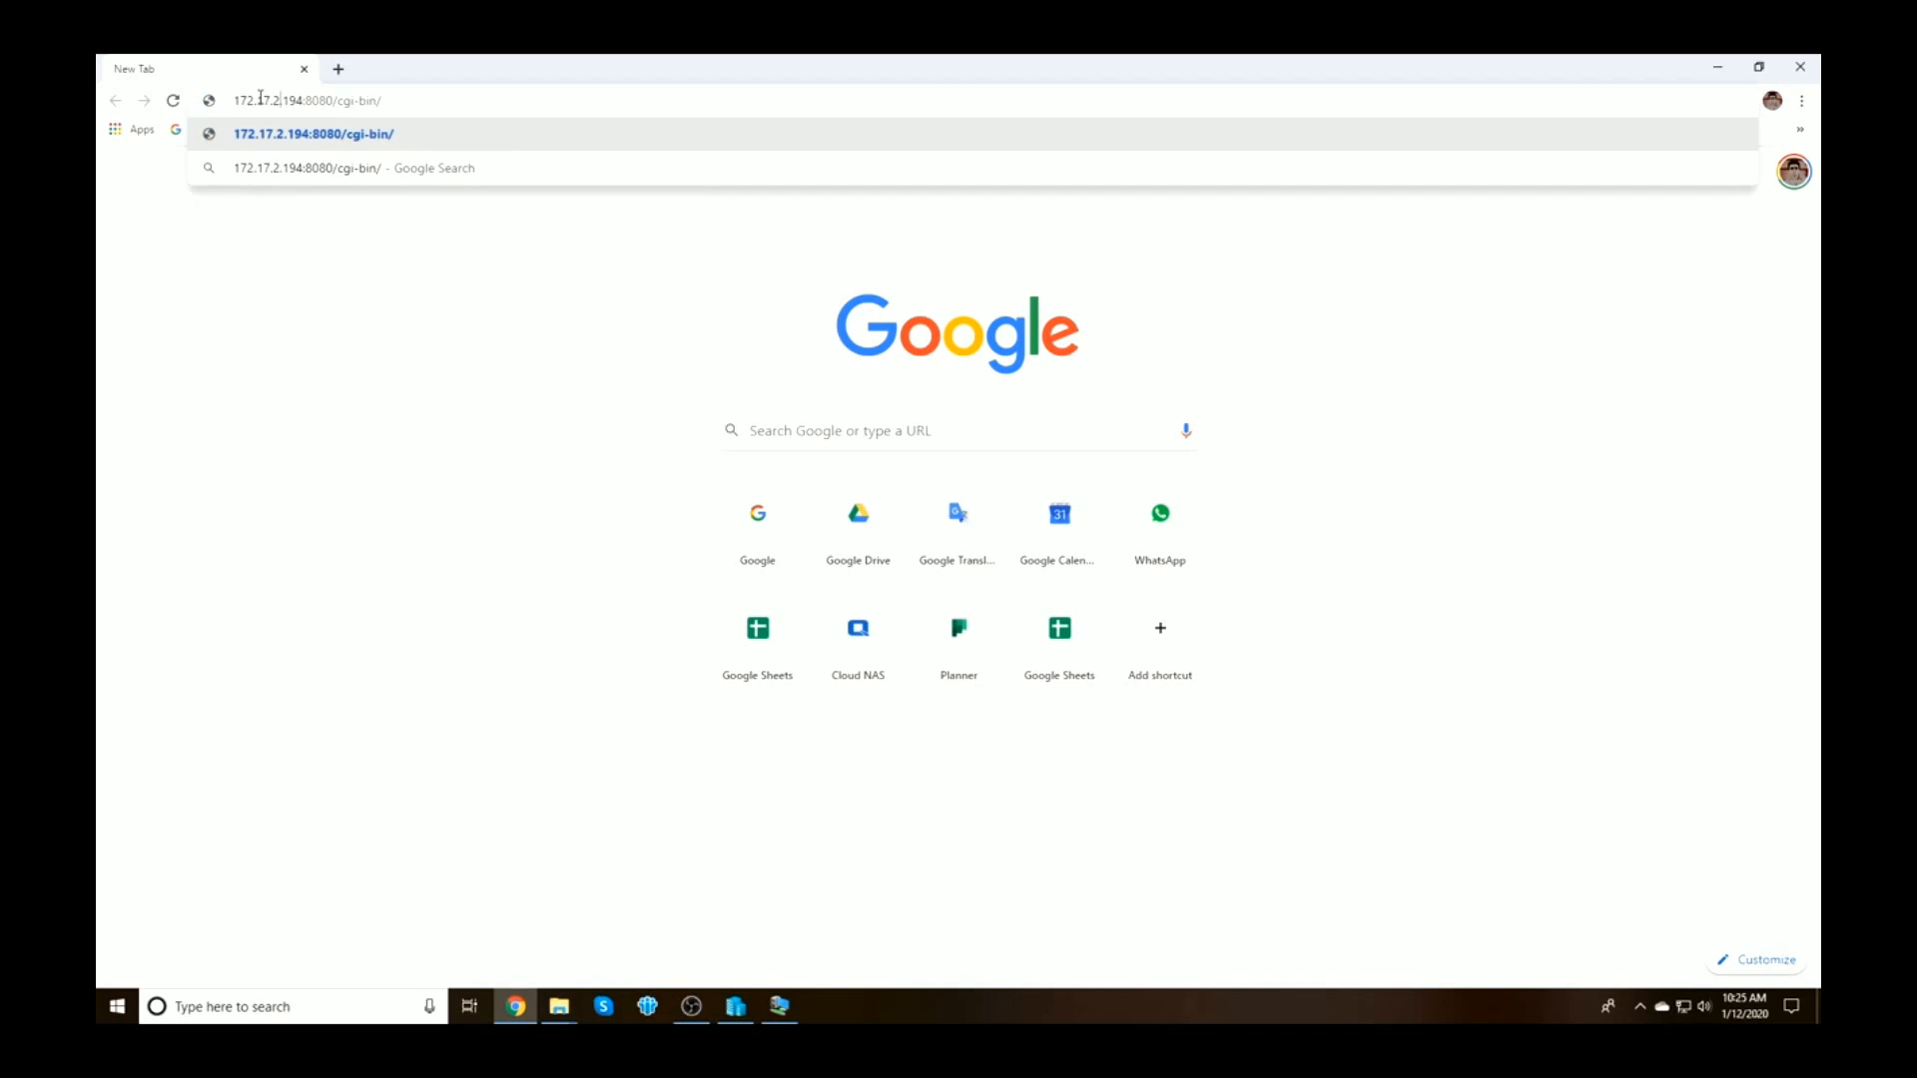
text(02)
key(BackSpace)
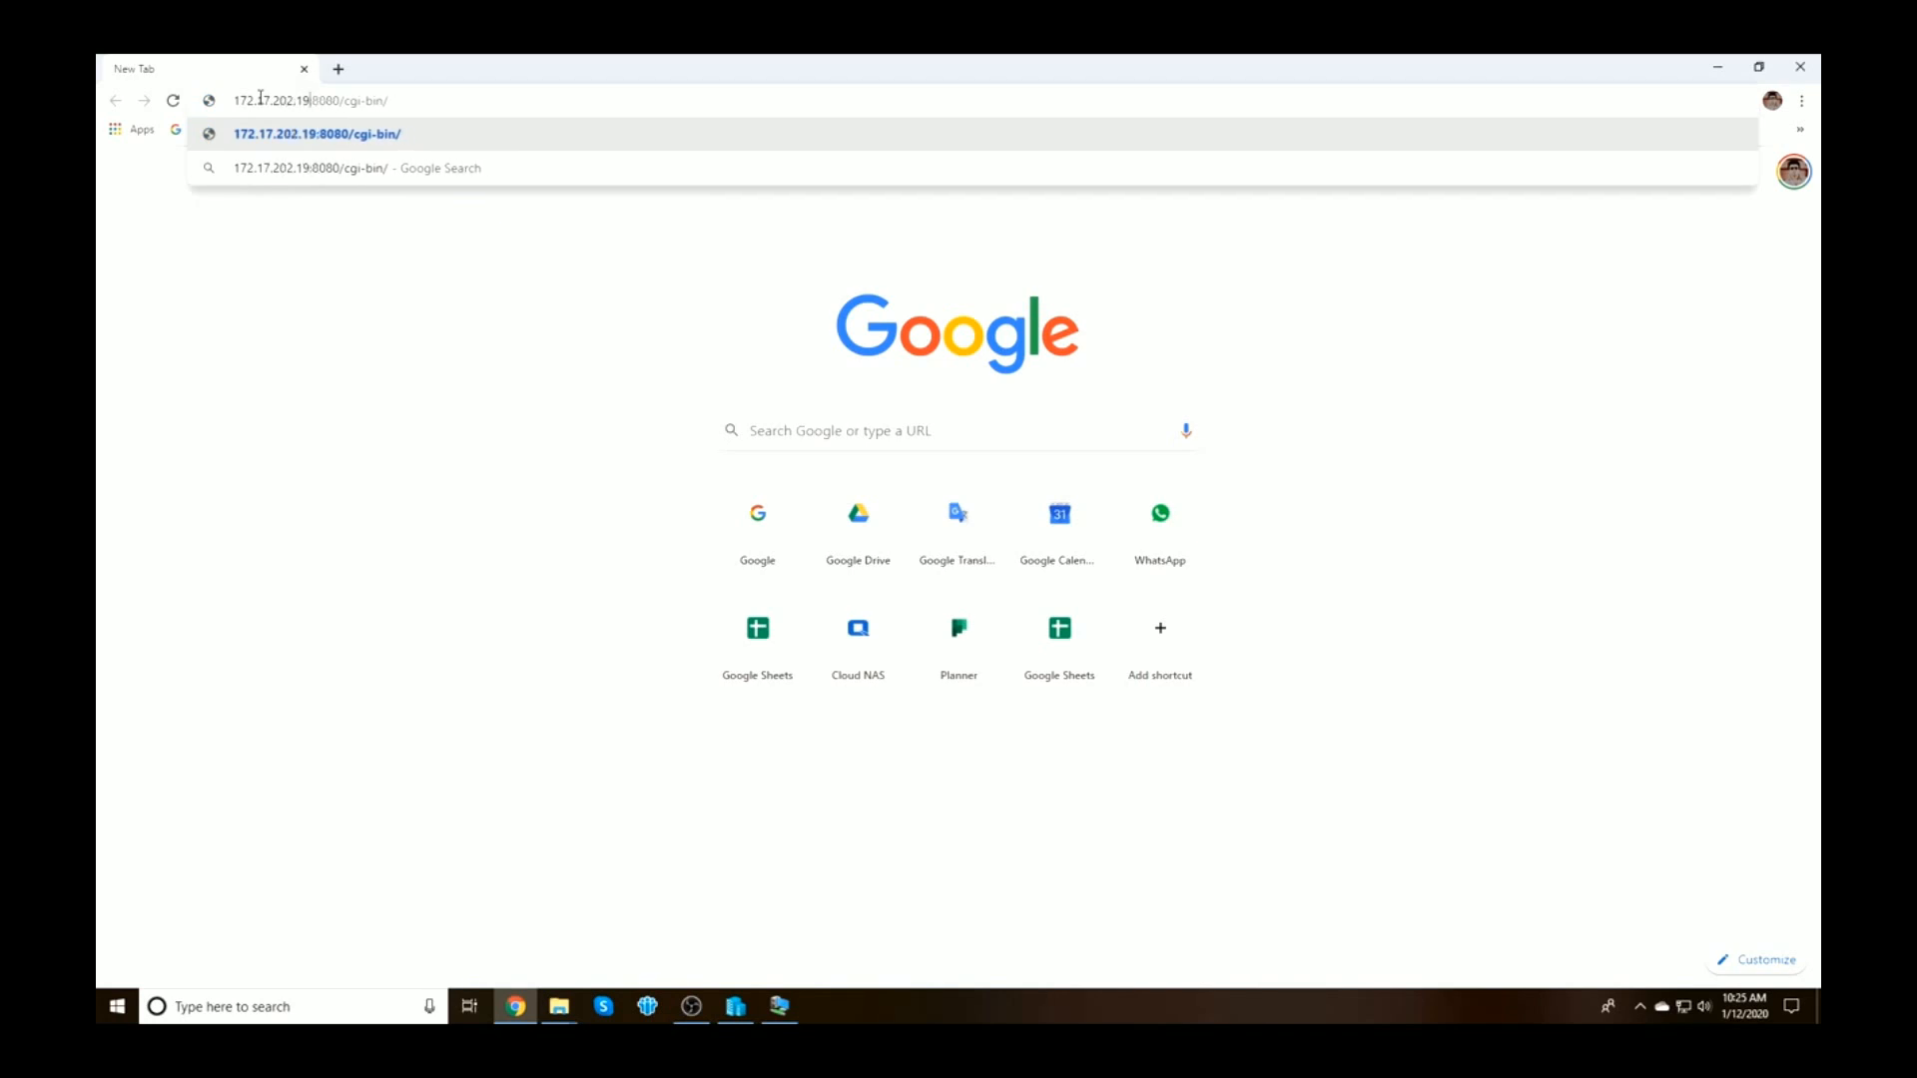
key(Return)
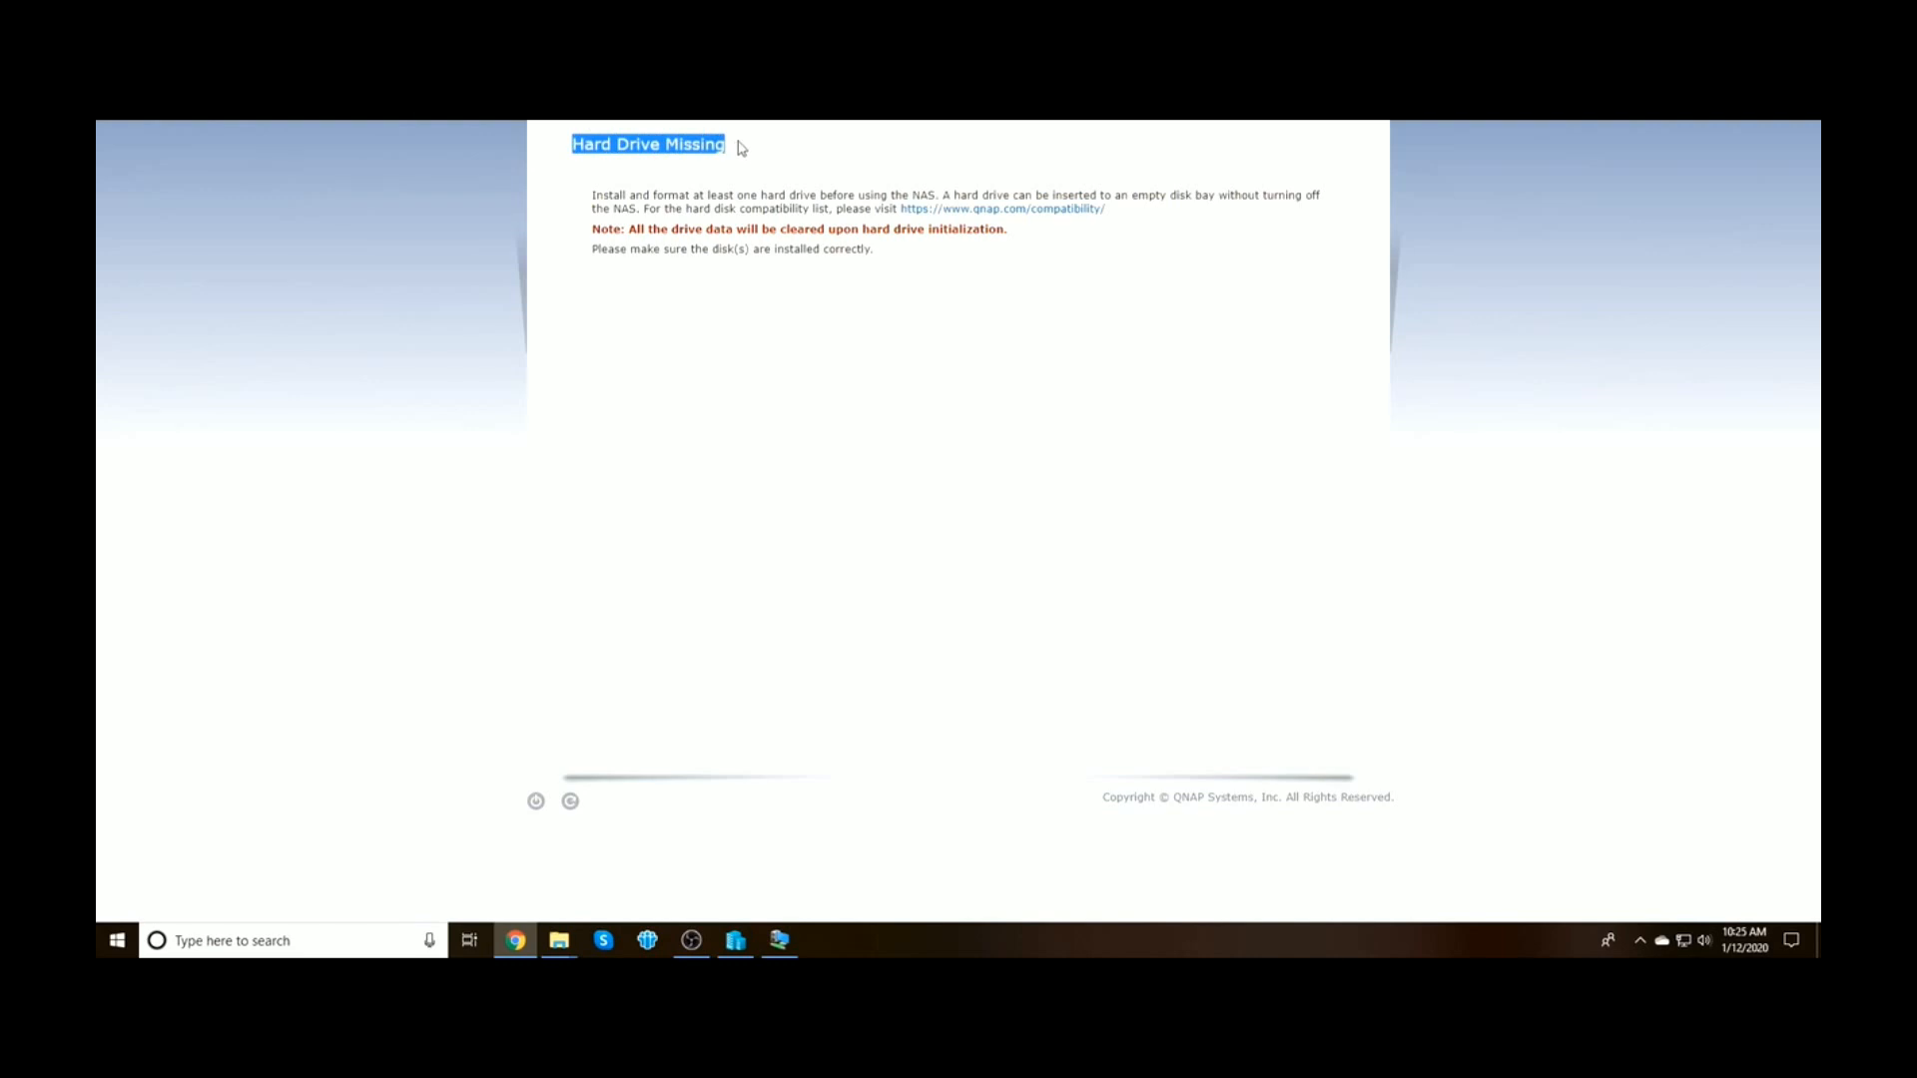
click(738, 943)
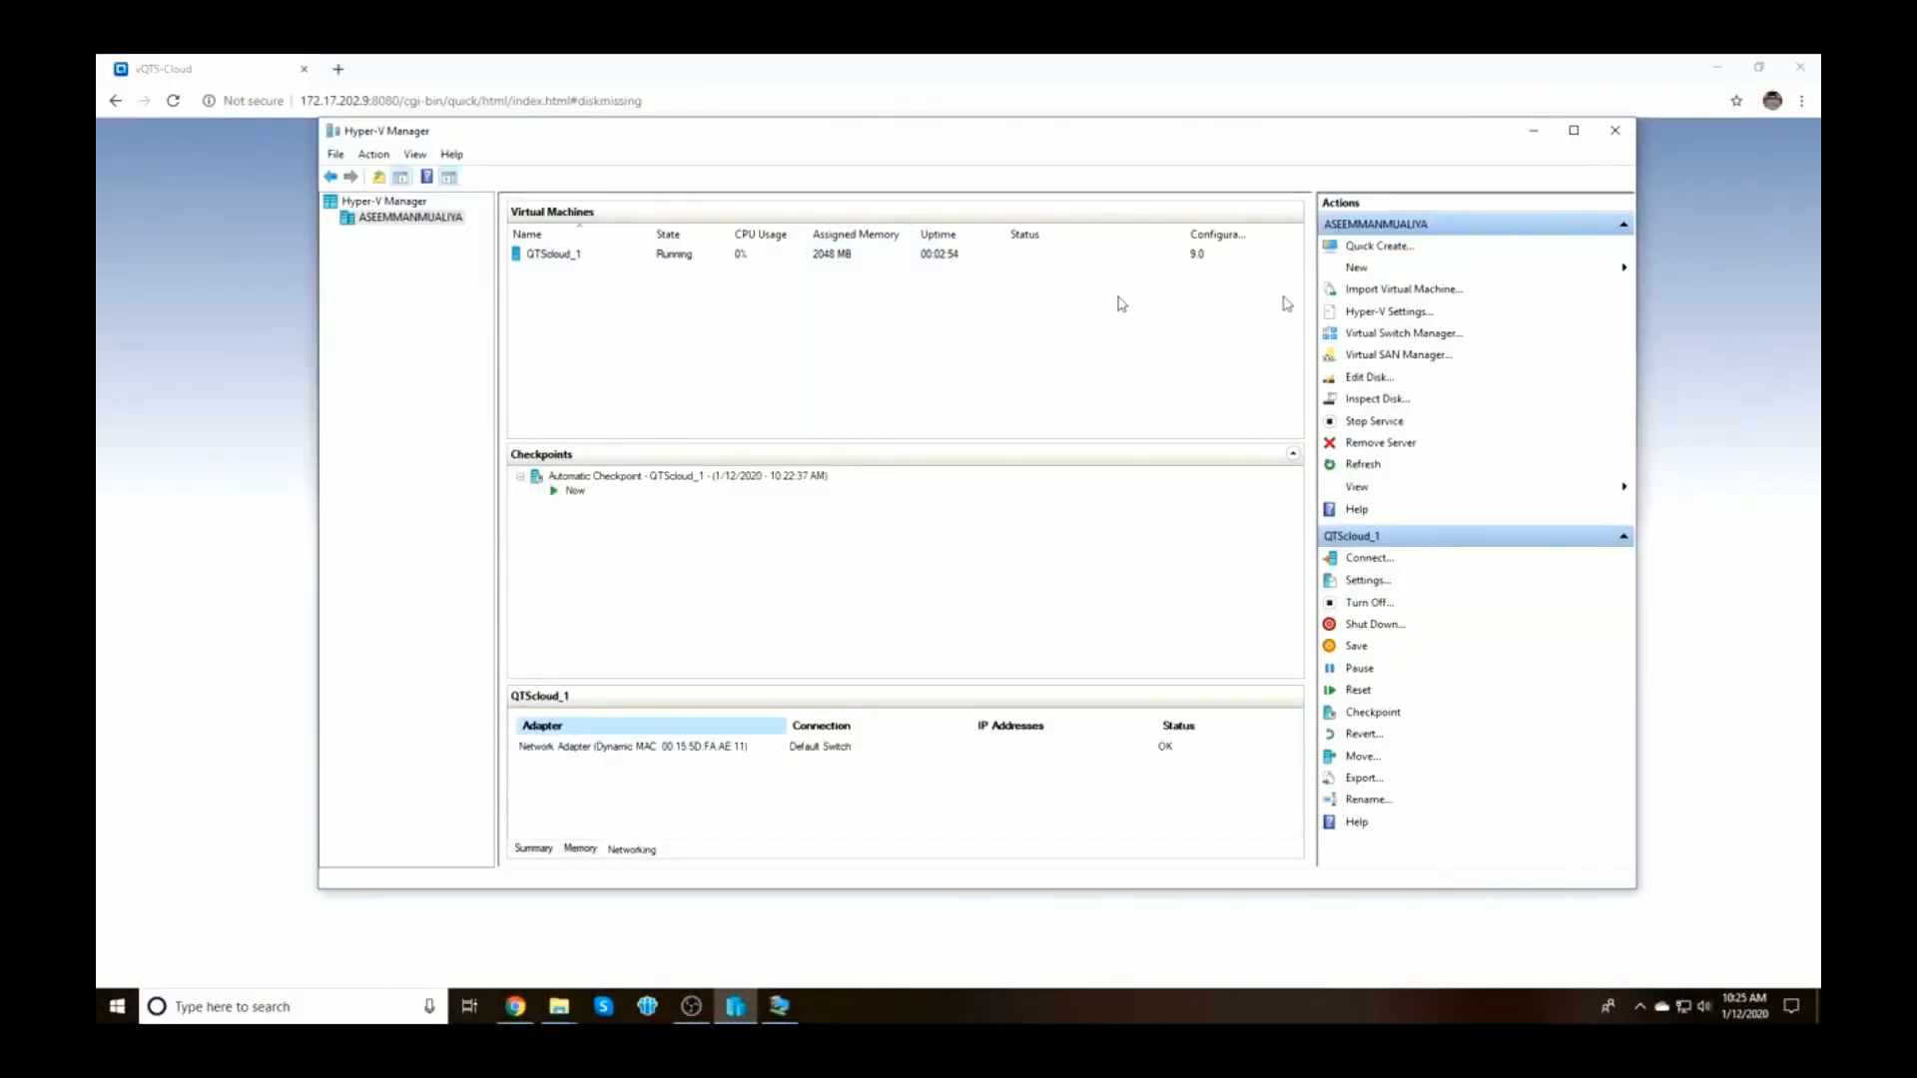
Back out of QTScloud_1's settings and turn the virtual machine off
click(1369, 583)
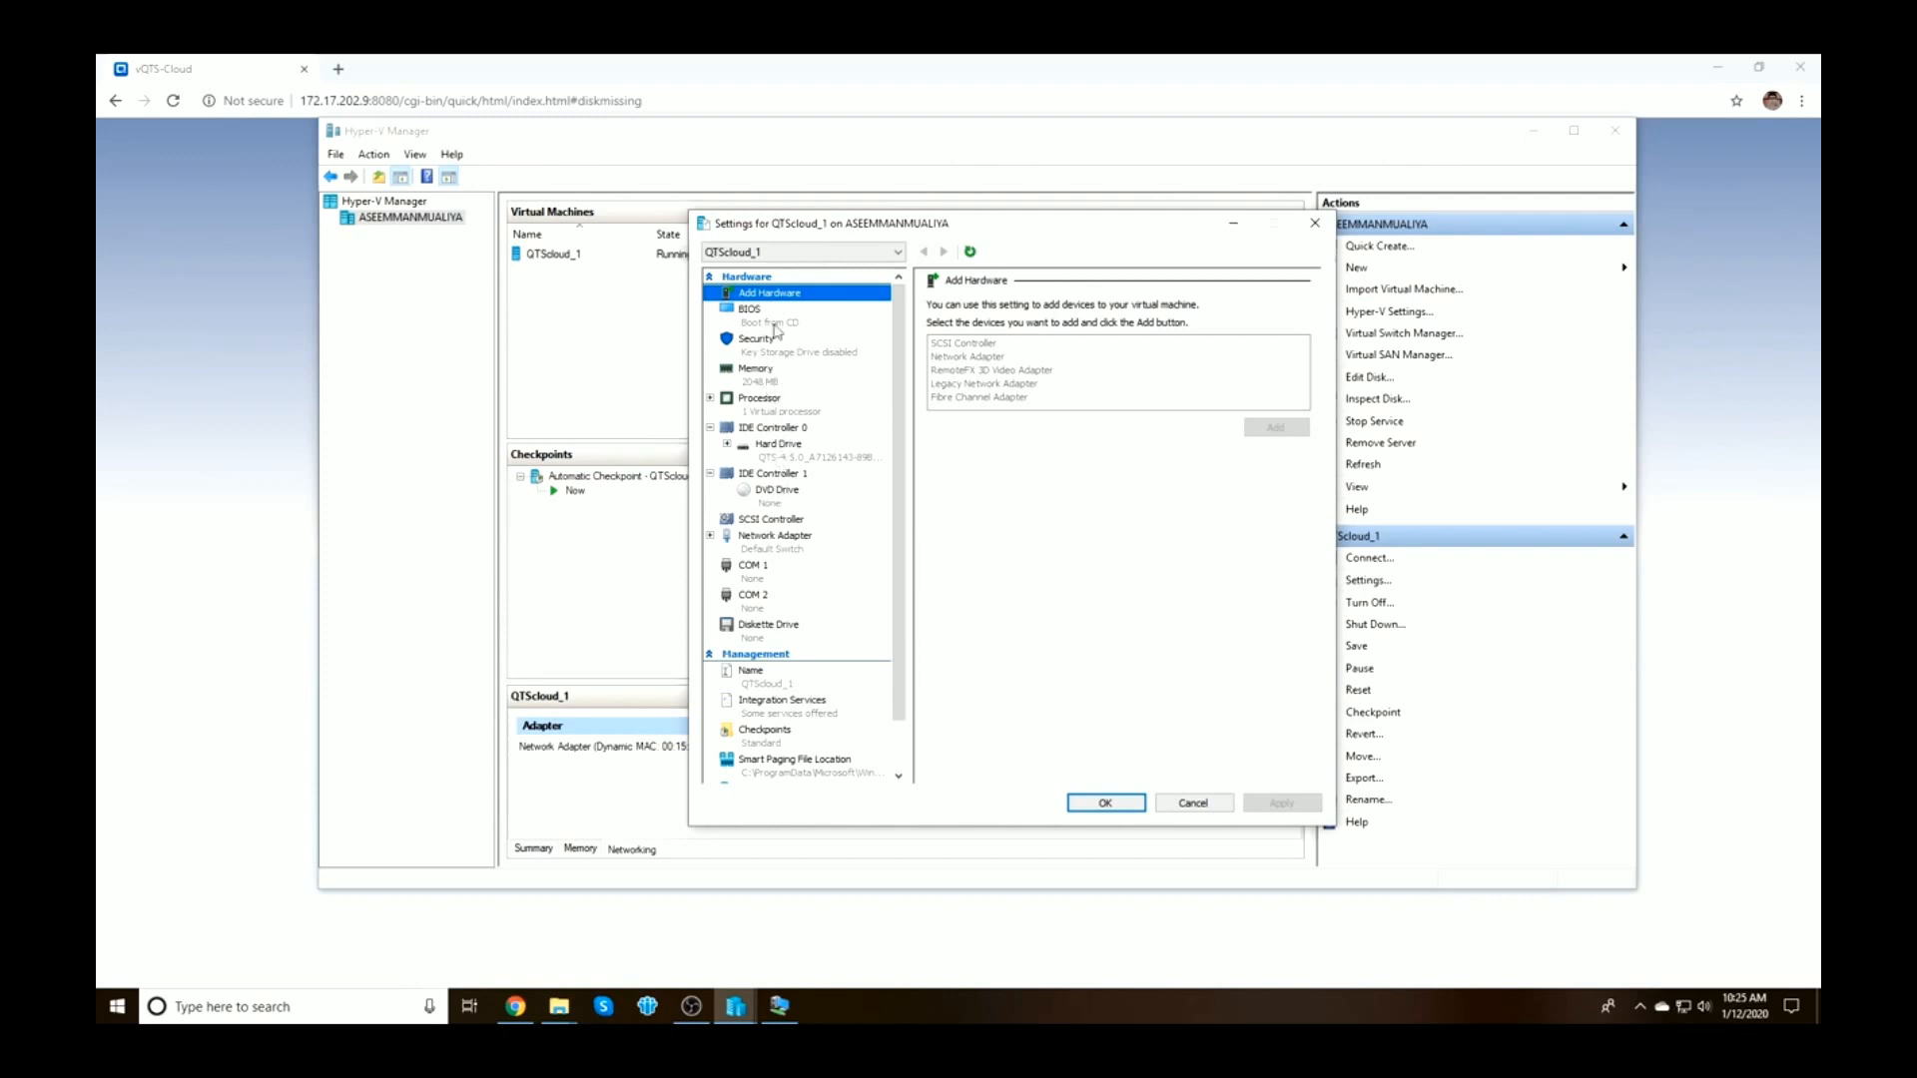
click(961, 346)
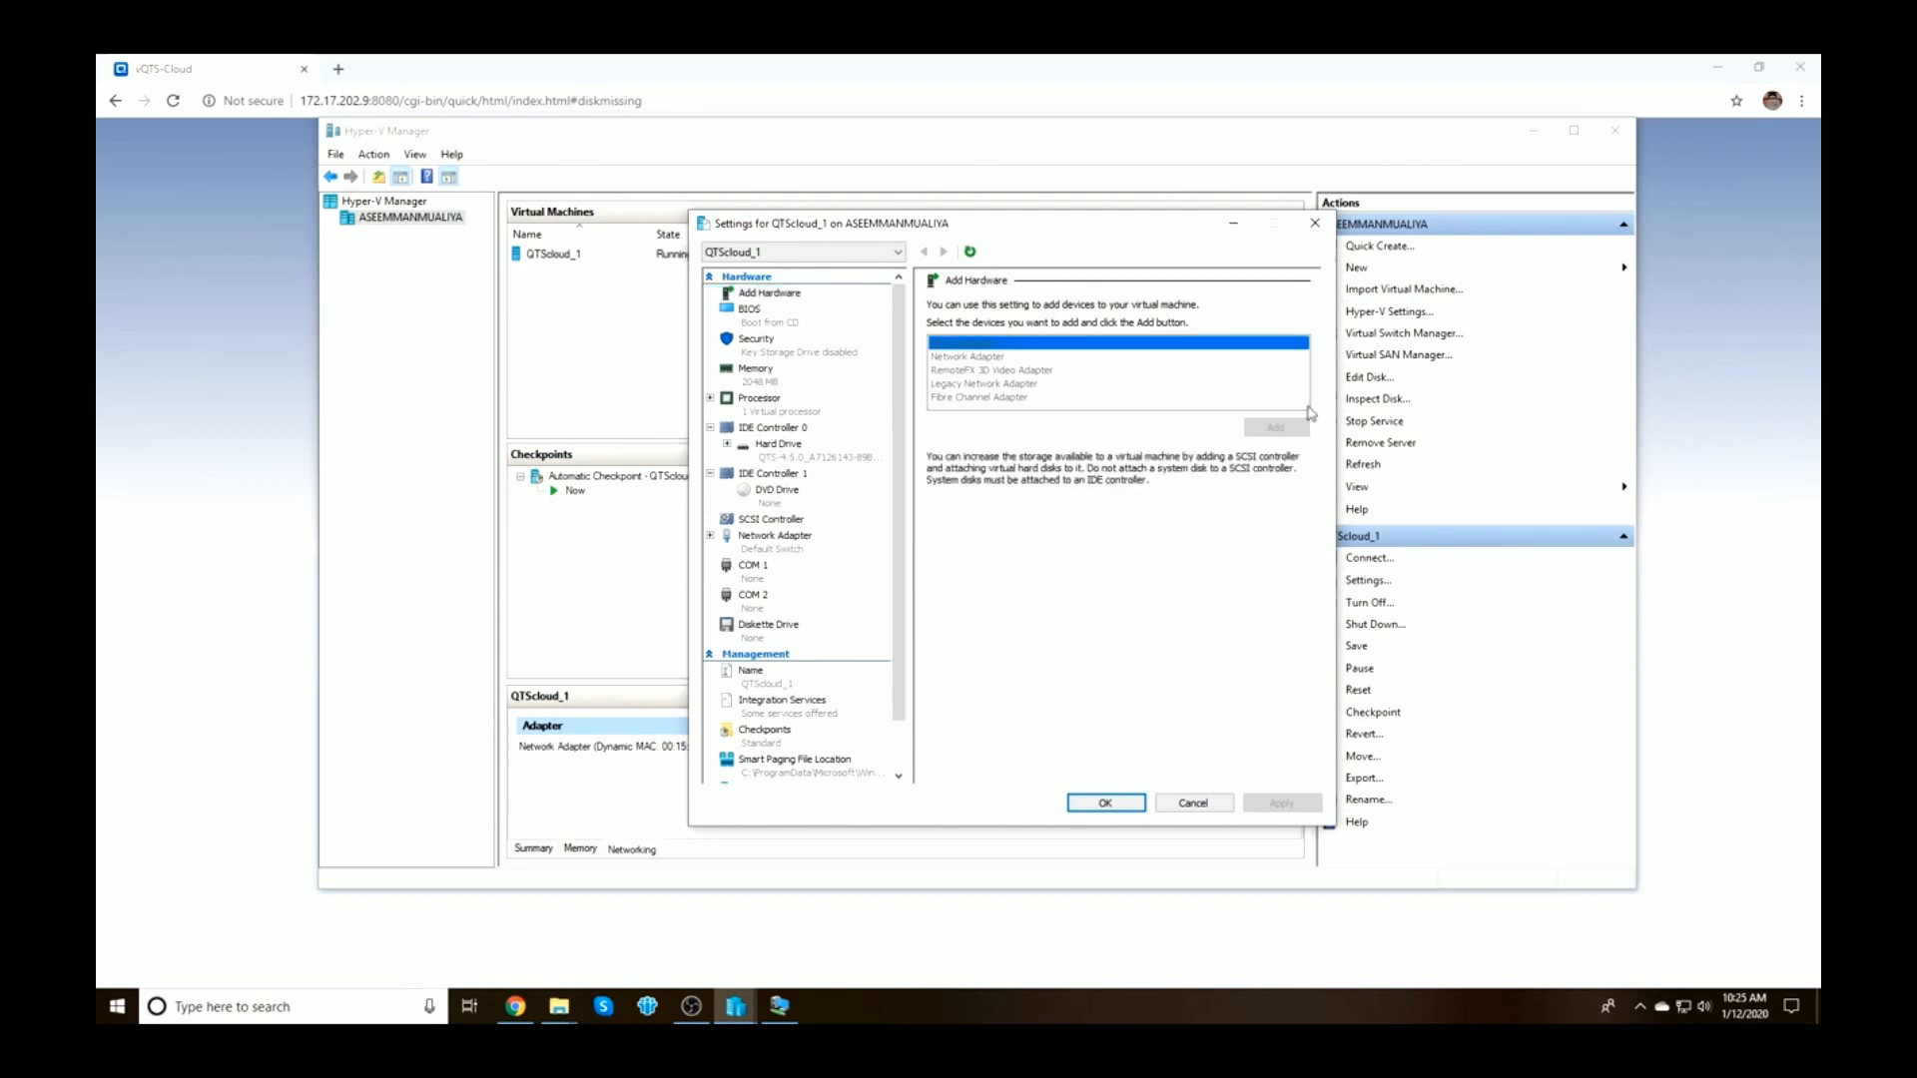
click(1183, 805)
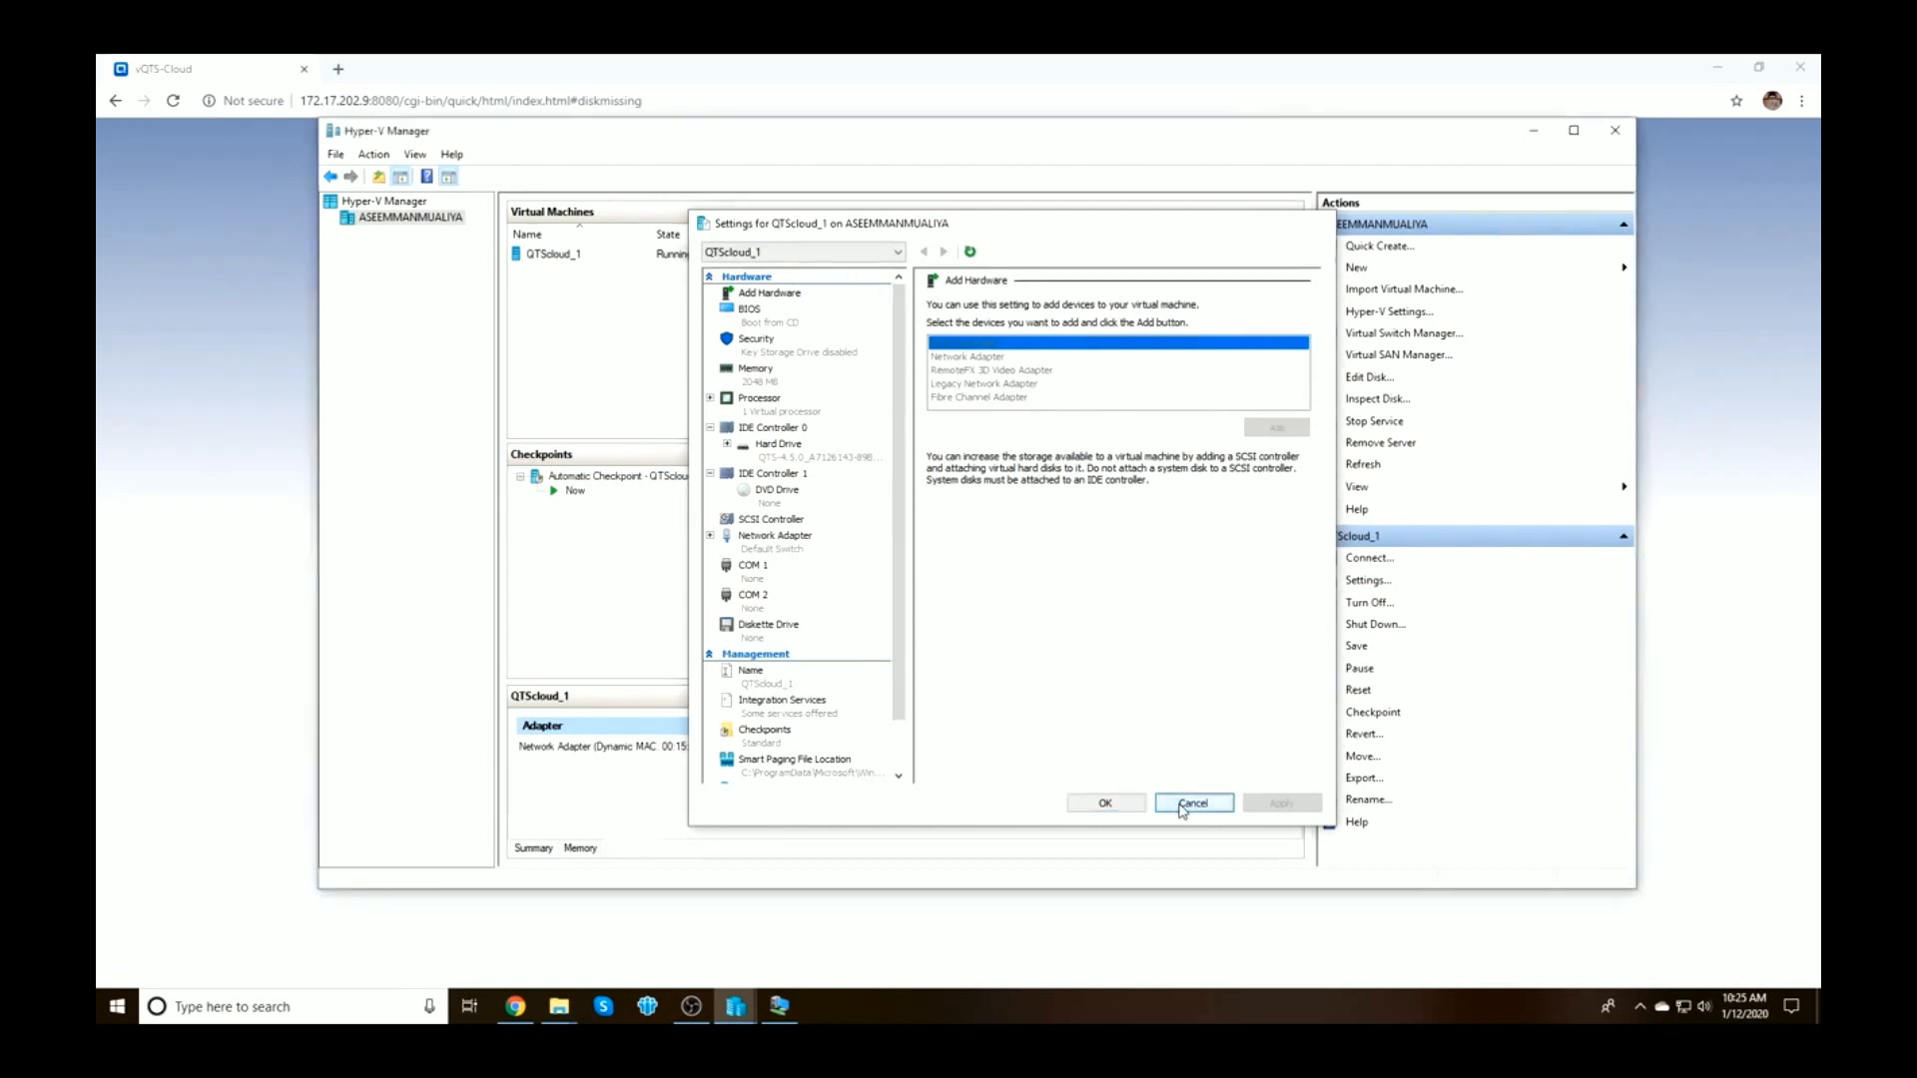
click(1370, 603)
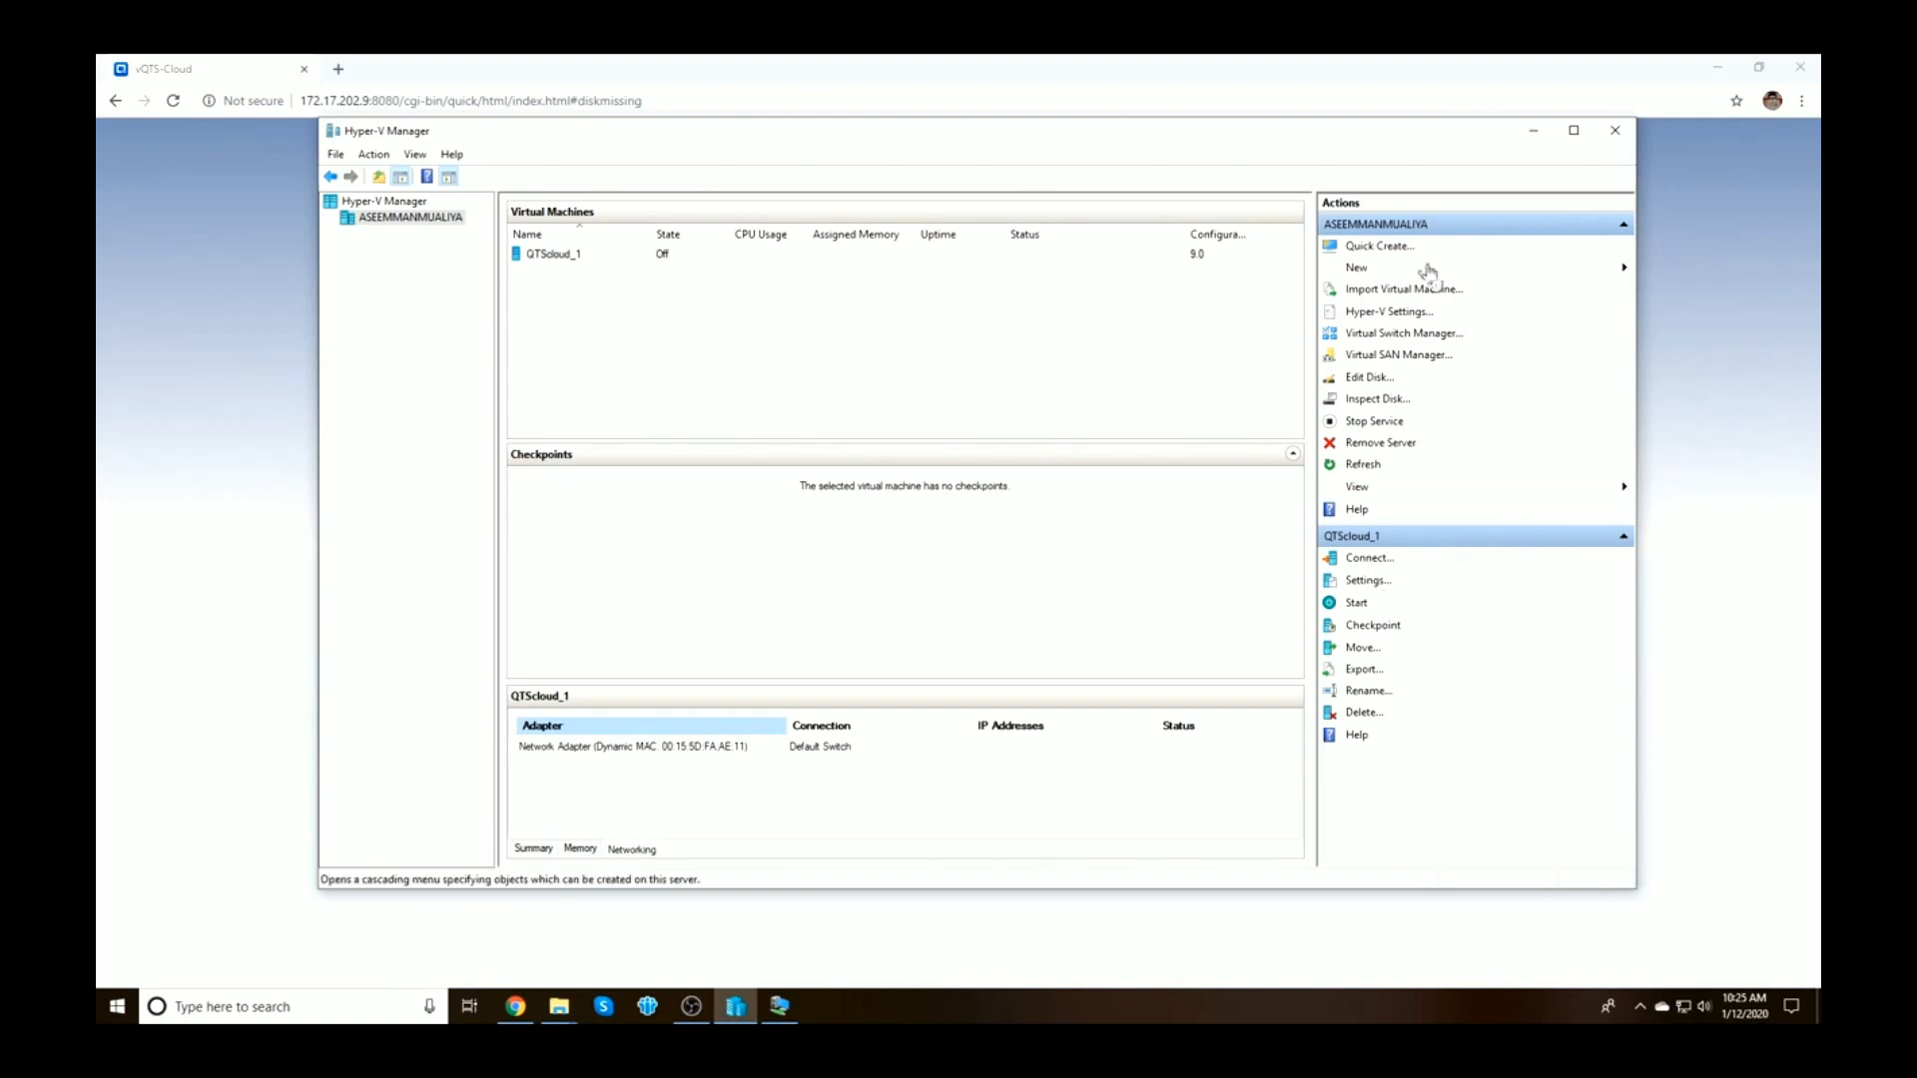
Add a SCSI controller with a hard drive in QTScloud_1's settings
click(1372, 583)
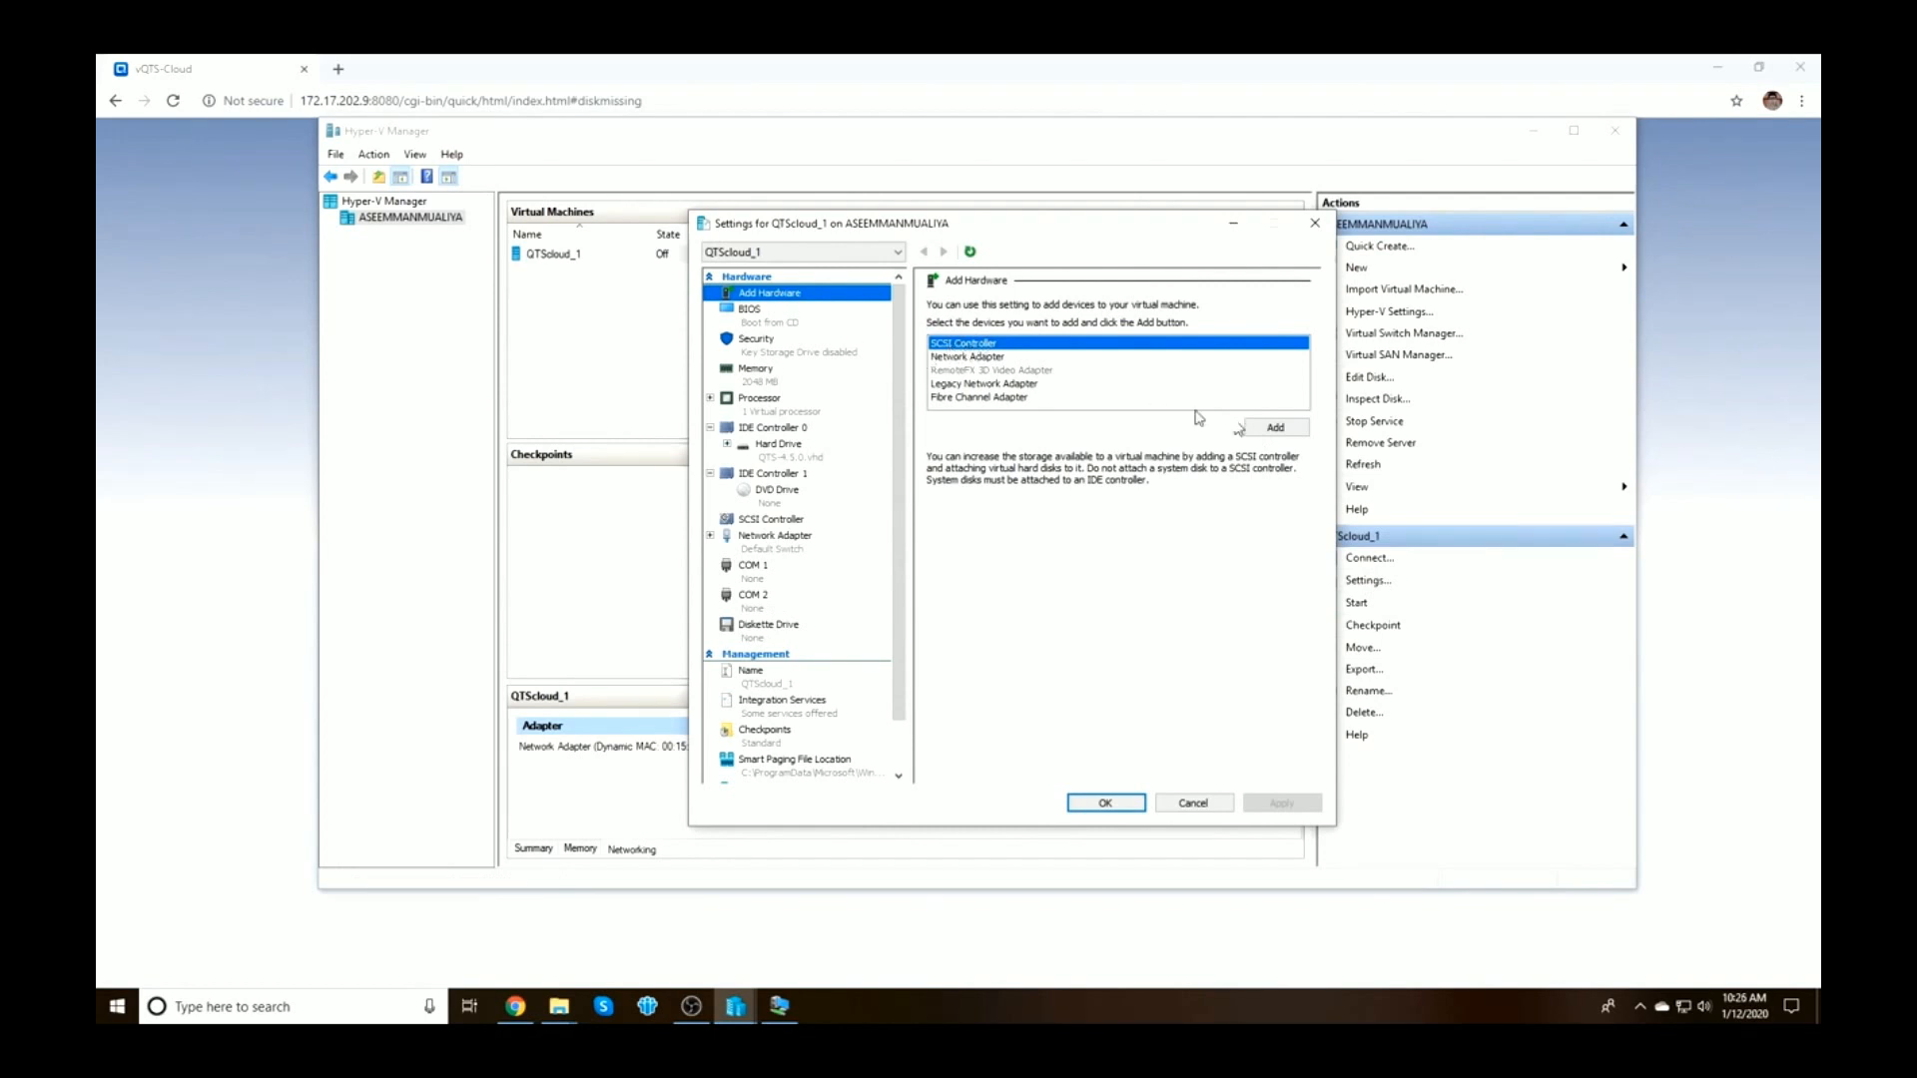
click(1273, 432)
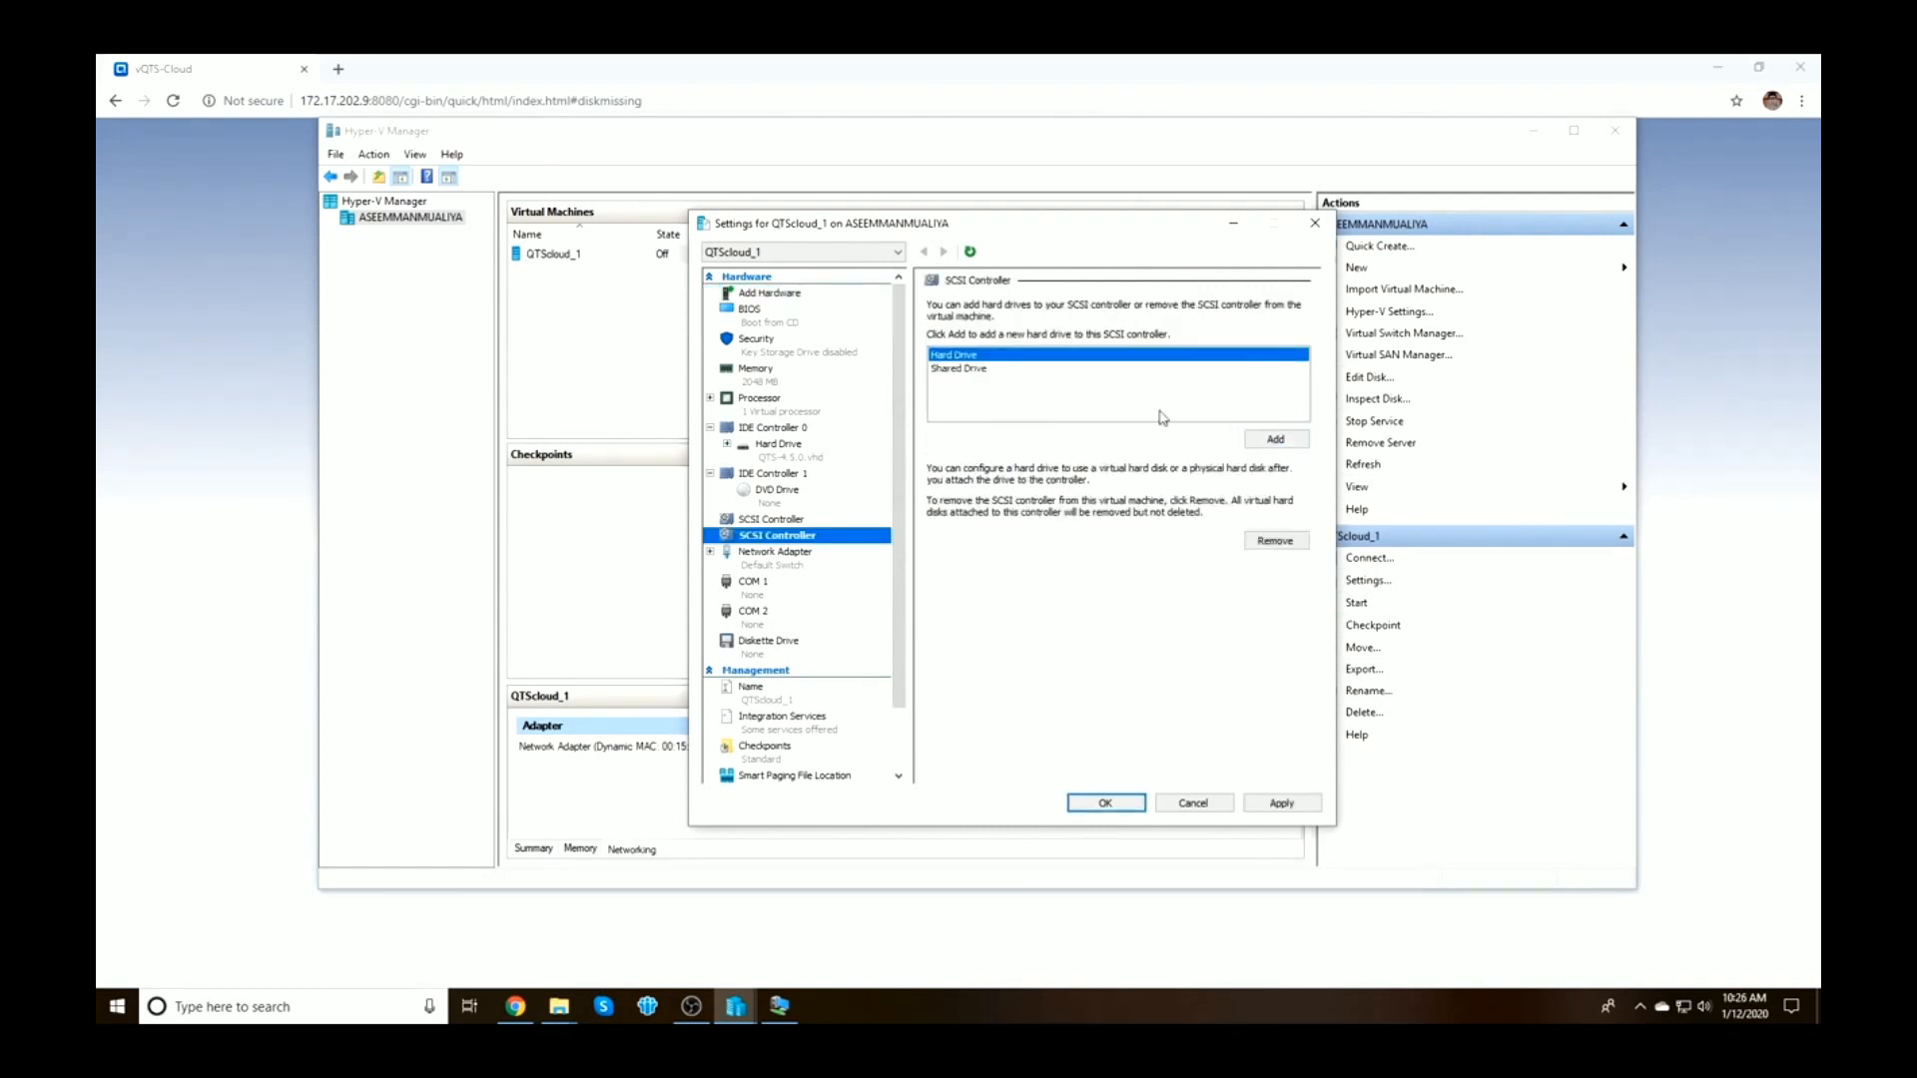
click(1277, 442)
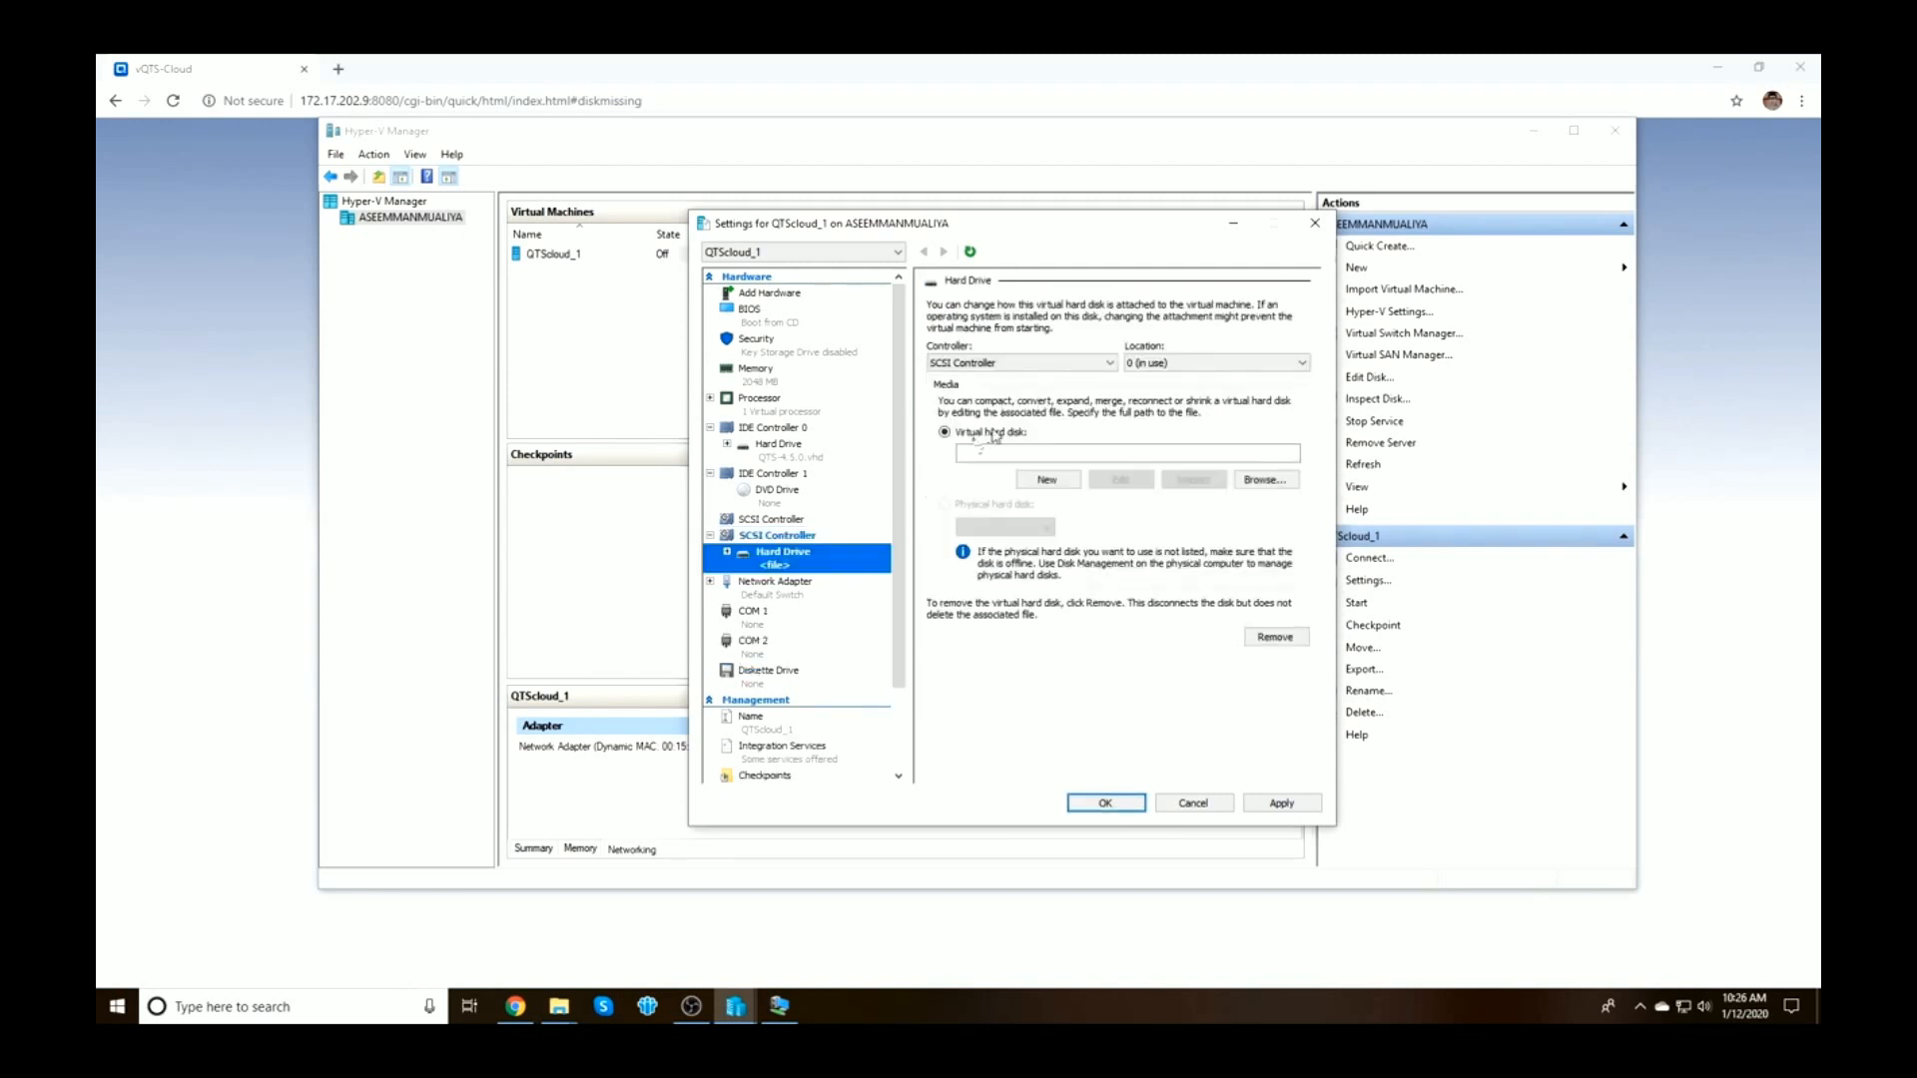
Set up a 200 GB dynamically expanding VHDX named Disk1.vhdx and try to create it
click(1046, 483)
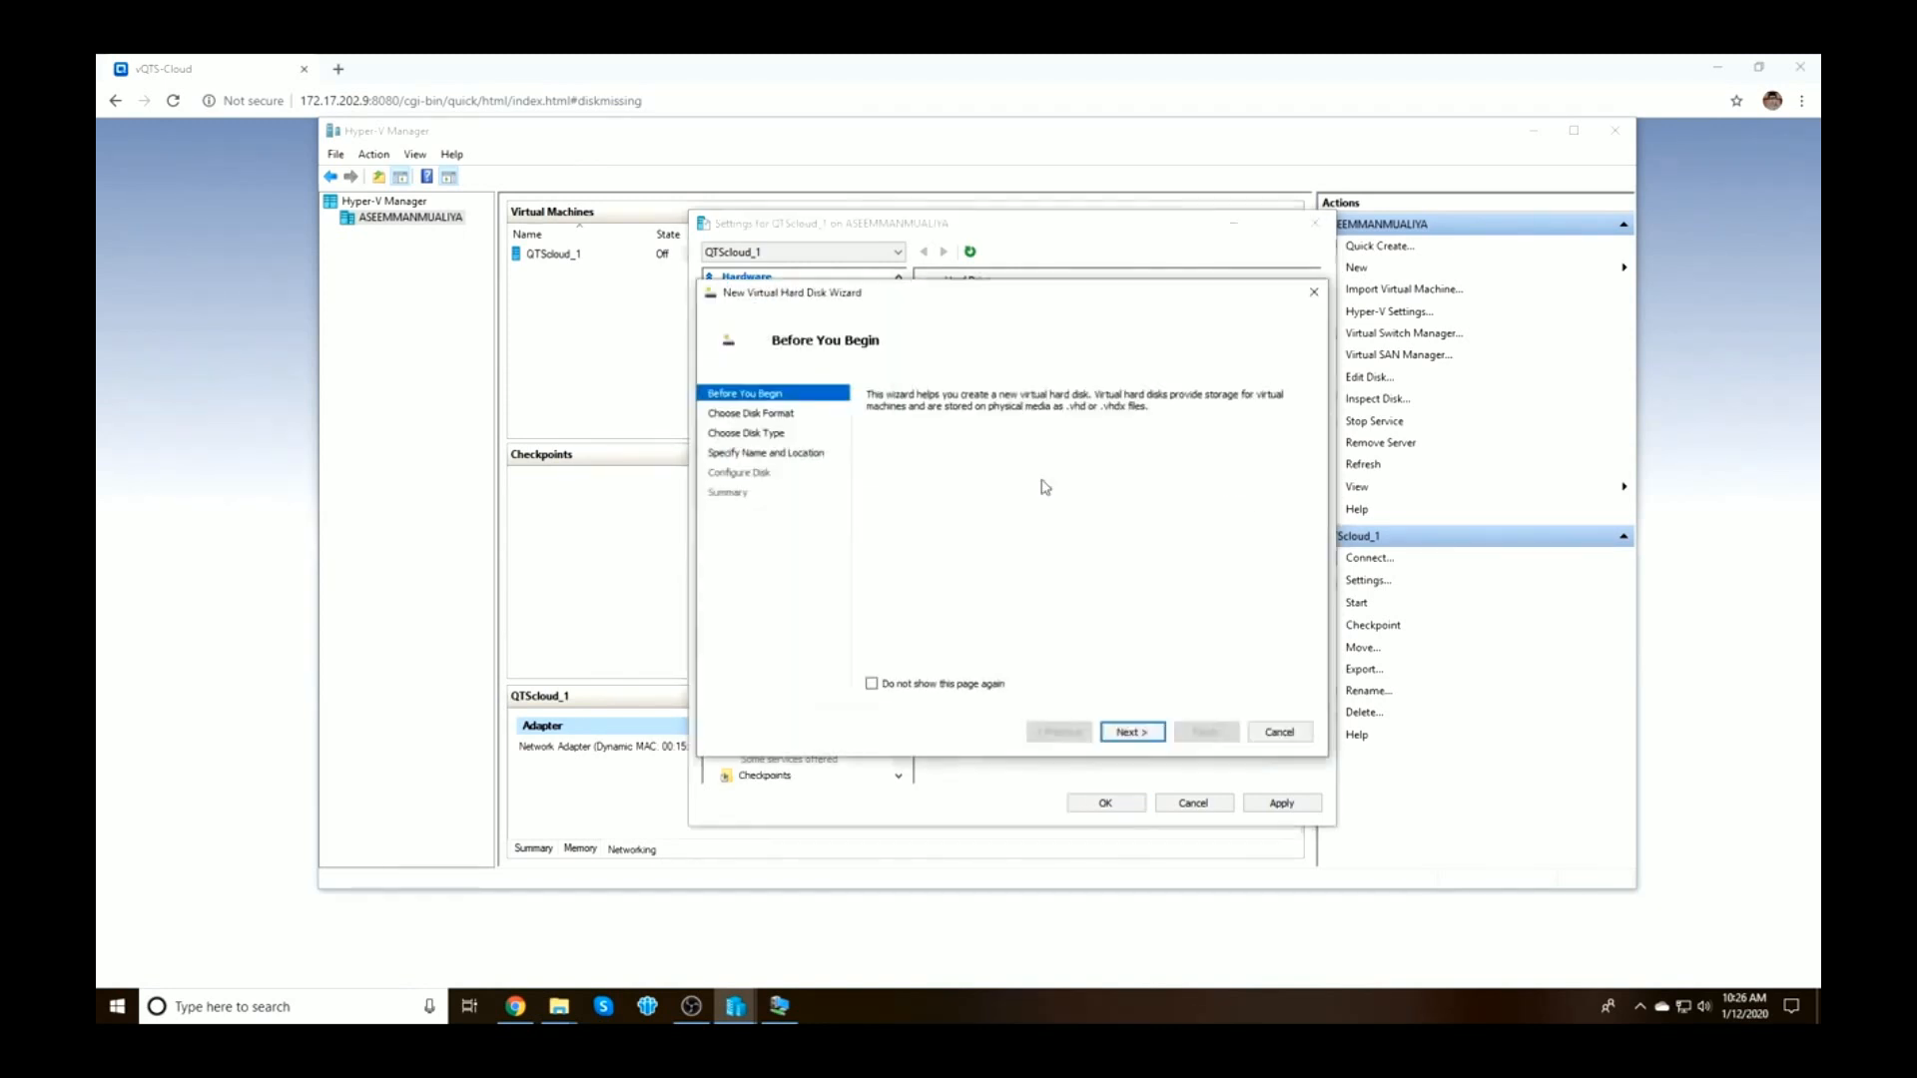
click(1133, 732)
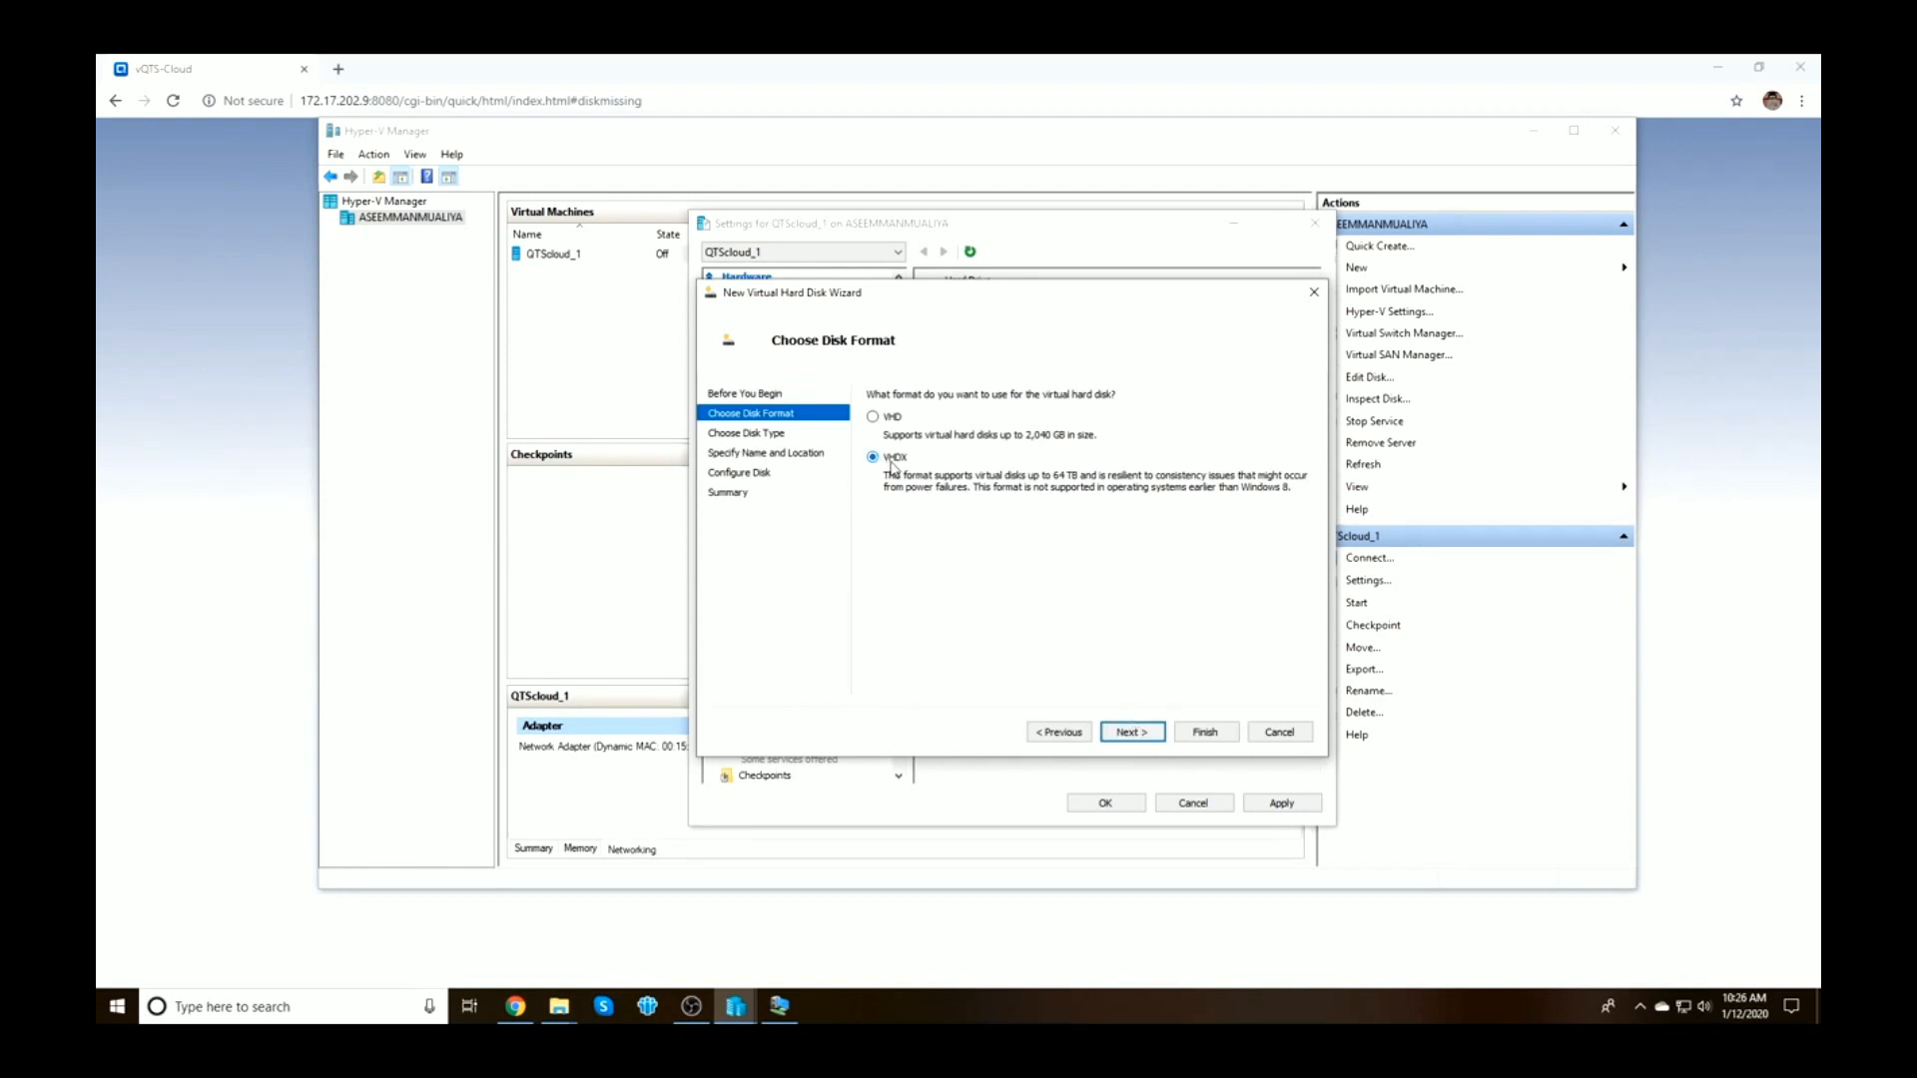
click(1128, 731)
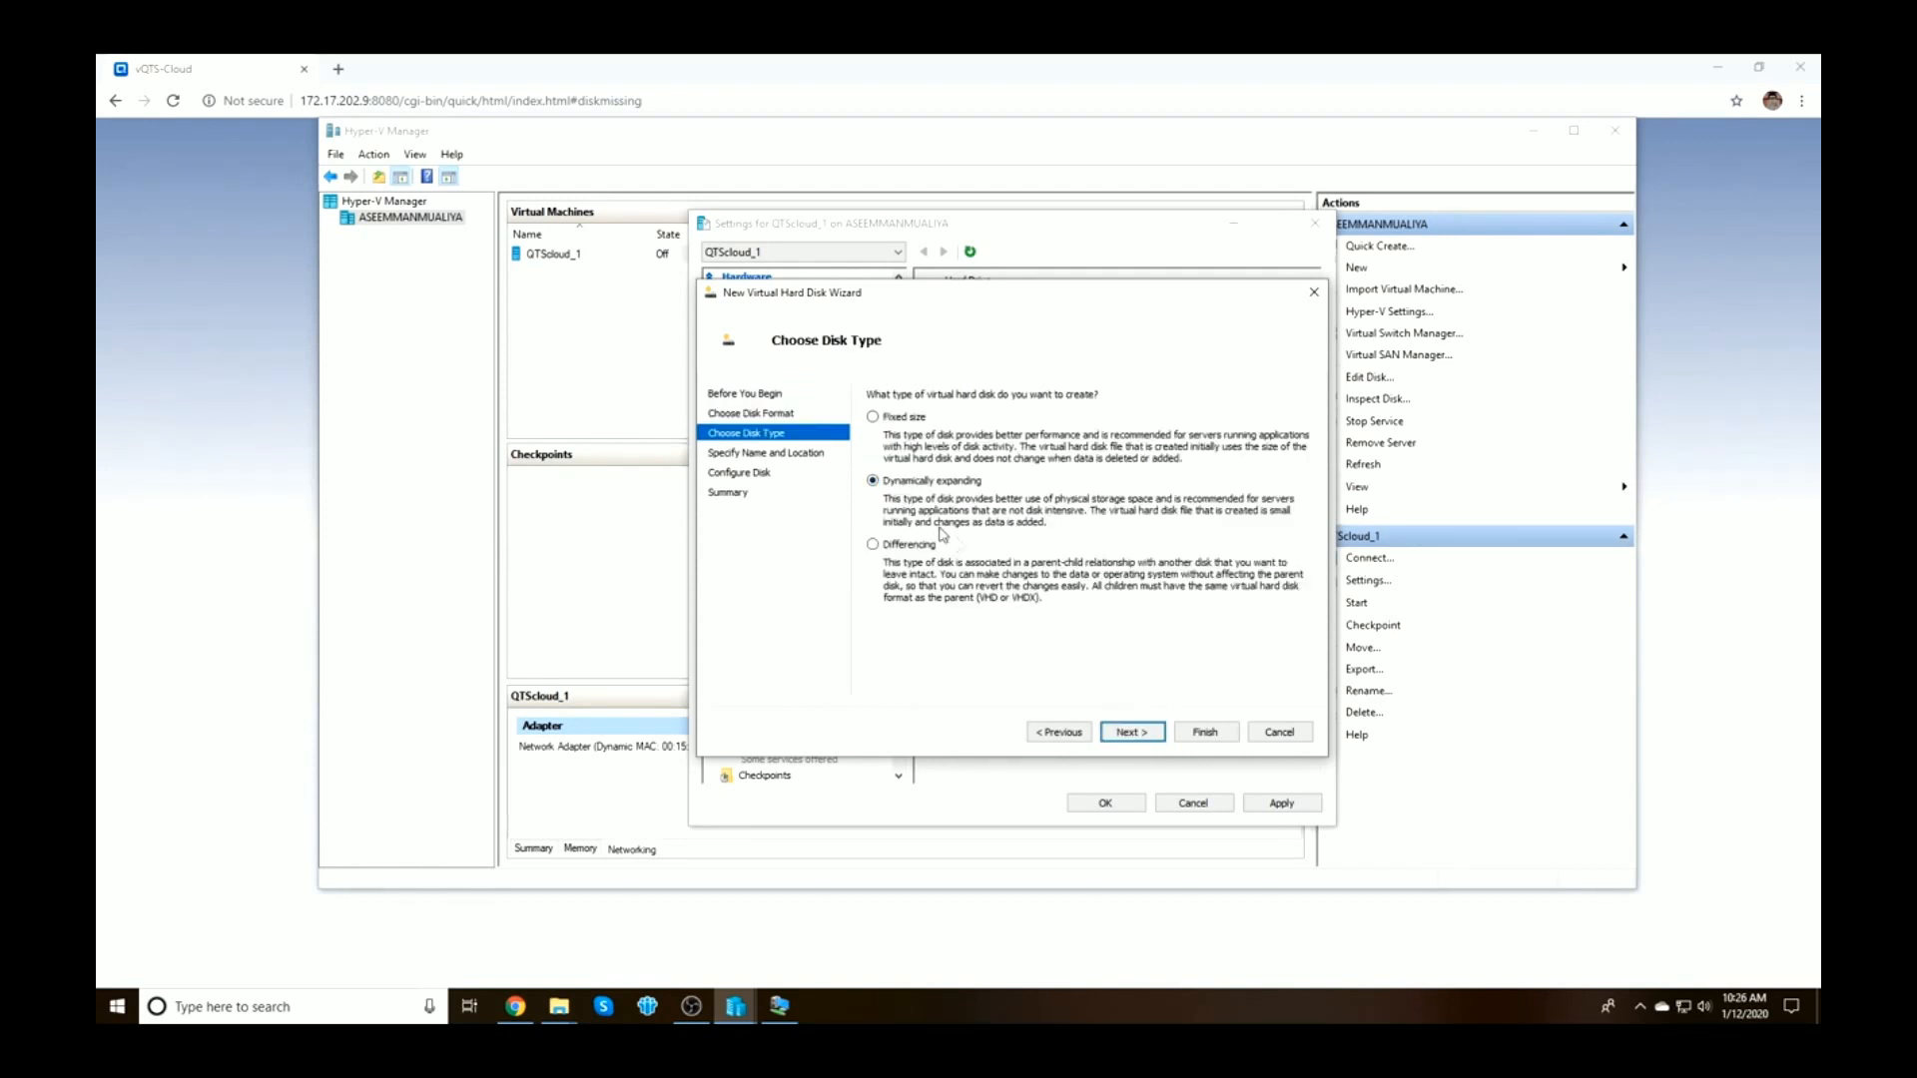
click(1129, 732)
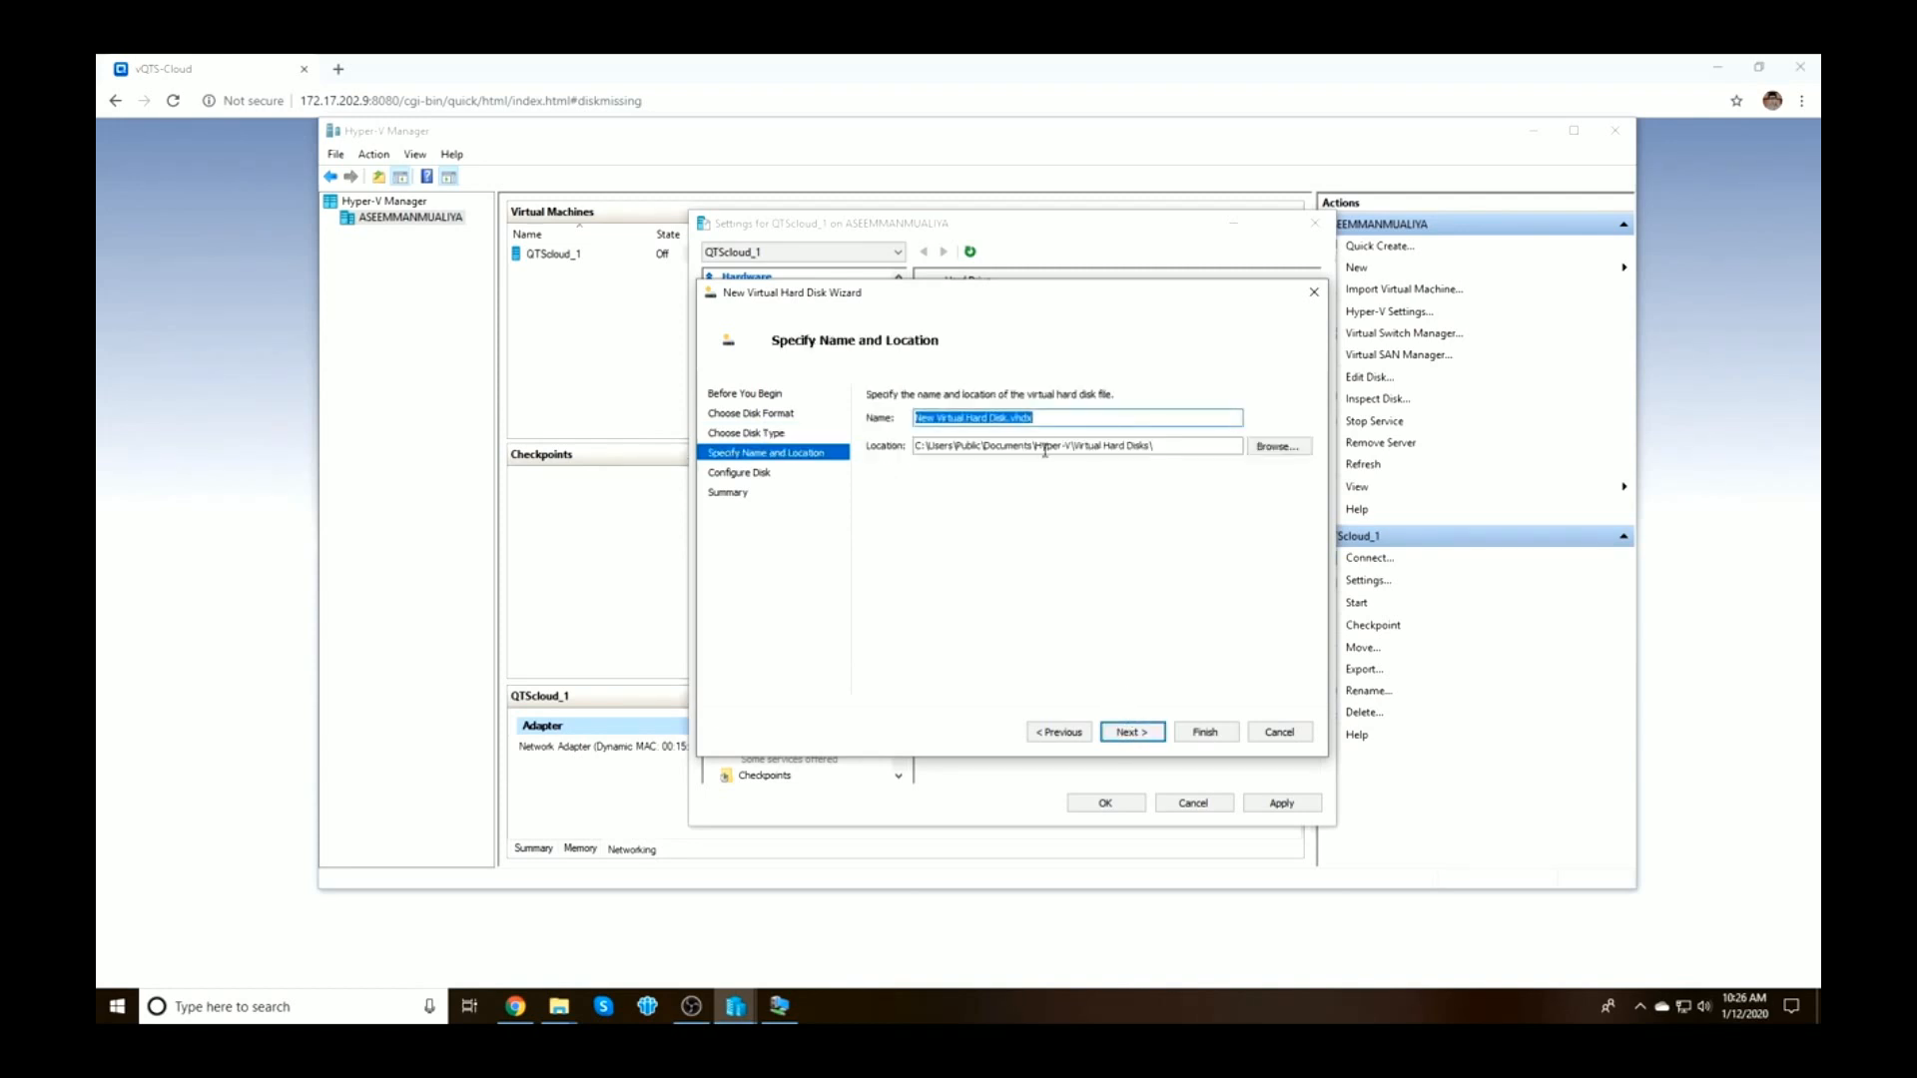
click(1008, 419)
key(BackSpace)
key(BackSpace)
key(BackSpace)
key(BackSpace)
key(BackSpace)
key(BackSpace)
key(BackSpace)
key(BackSpace)
key(BackSpace)
key(BackSpace)
key(BackSpace)
key(BackSpace)
key(BackSpace)
key(BackSpace)
key(BackSpace)
key(BackSpace)
key(BackSpace)
key(BackSpace)
key(BackSpace)
key(BackSpace)
key(BackSpace)
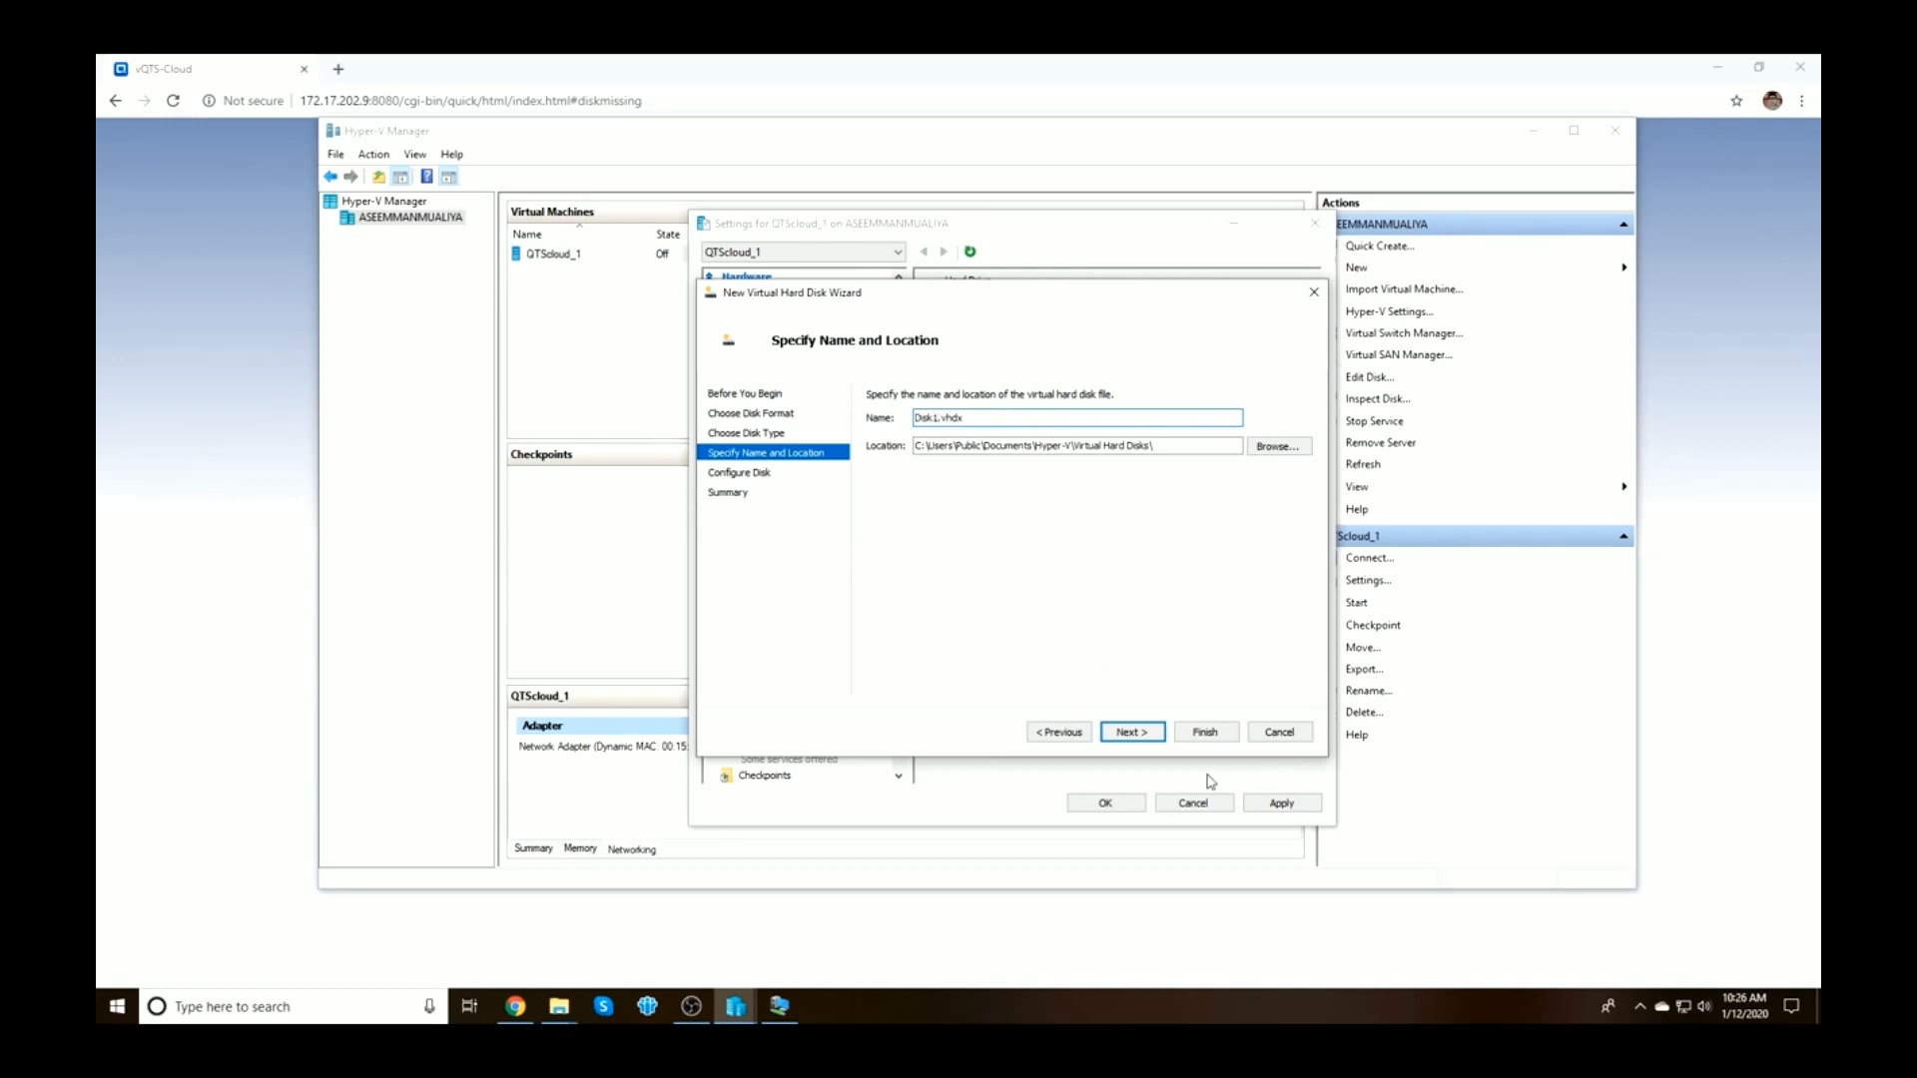
click(1132, 732)
double_click(944, 438)
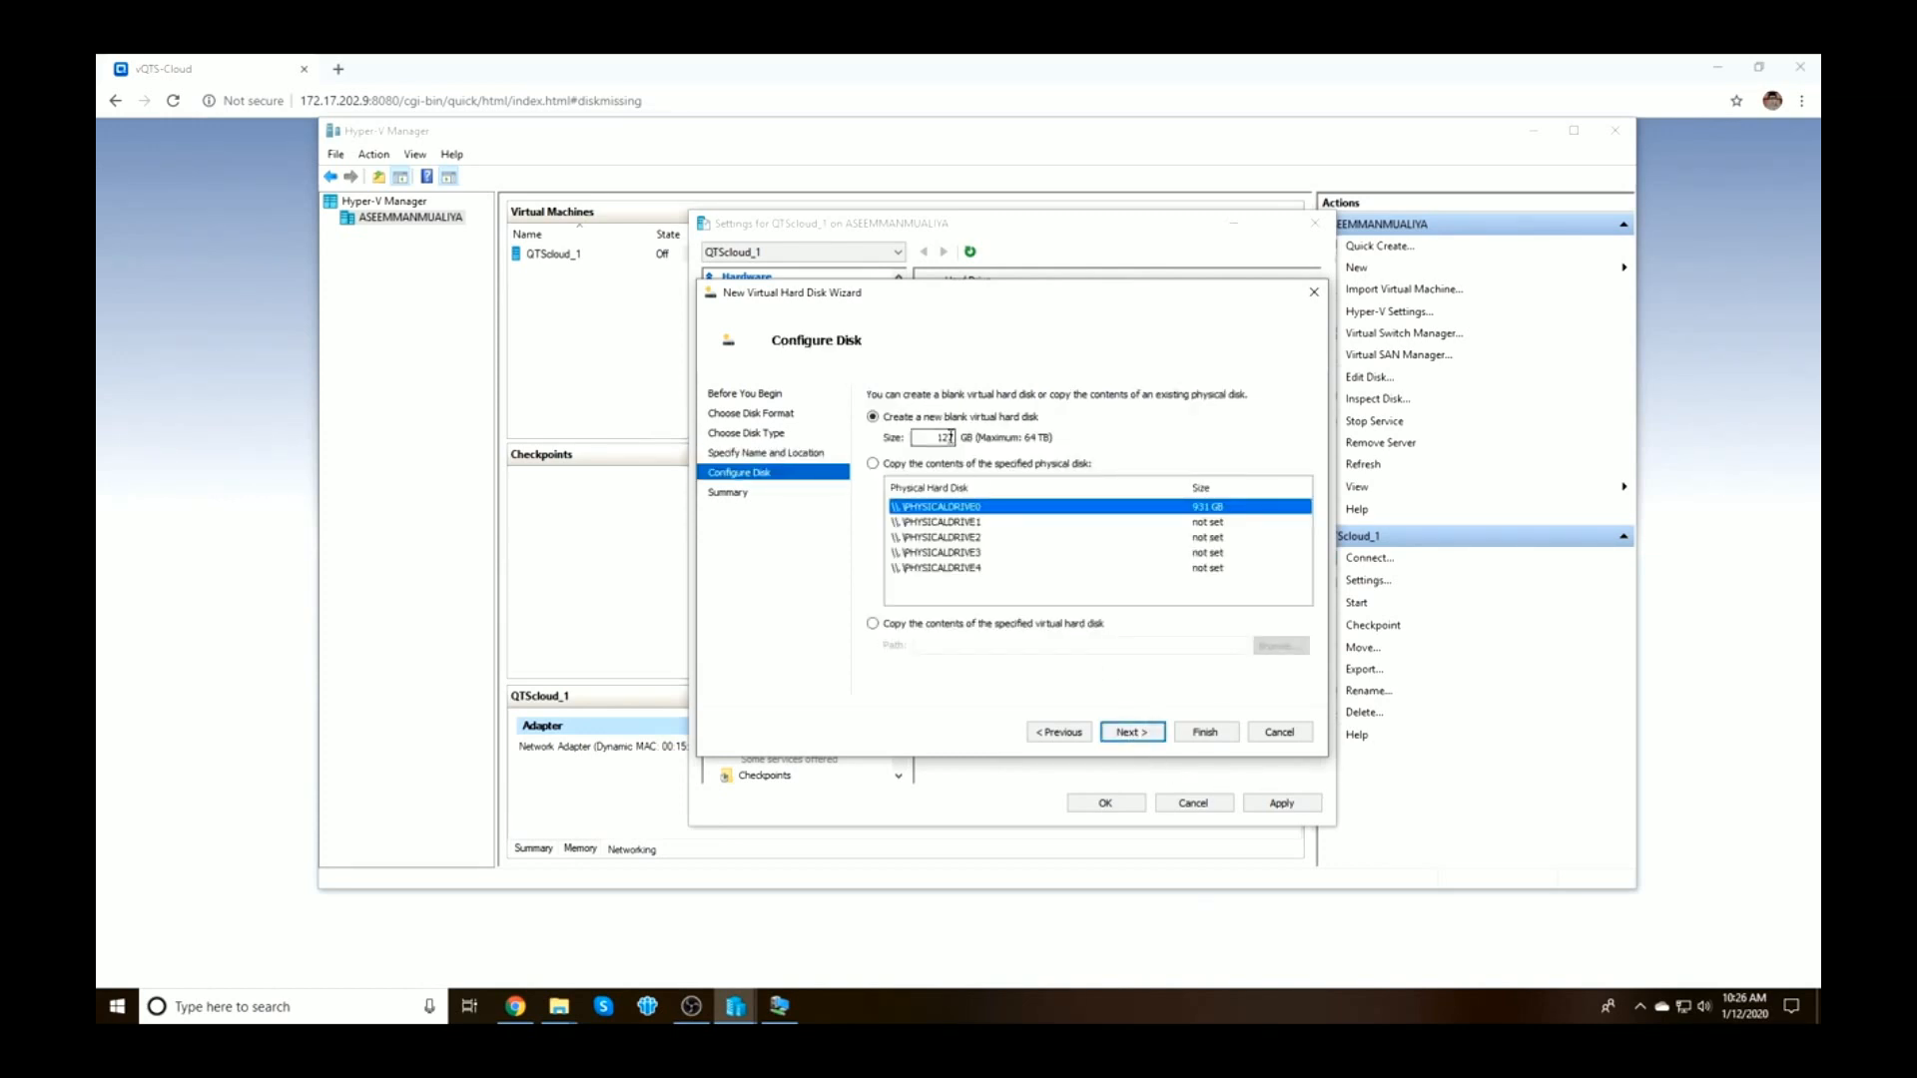
text(200)
click(1128, 733)
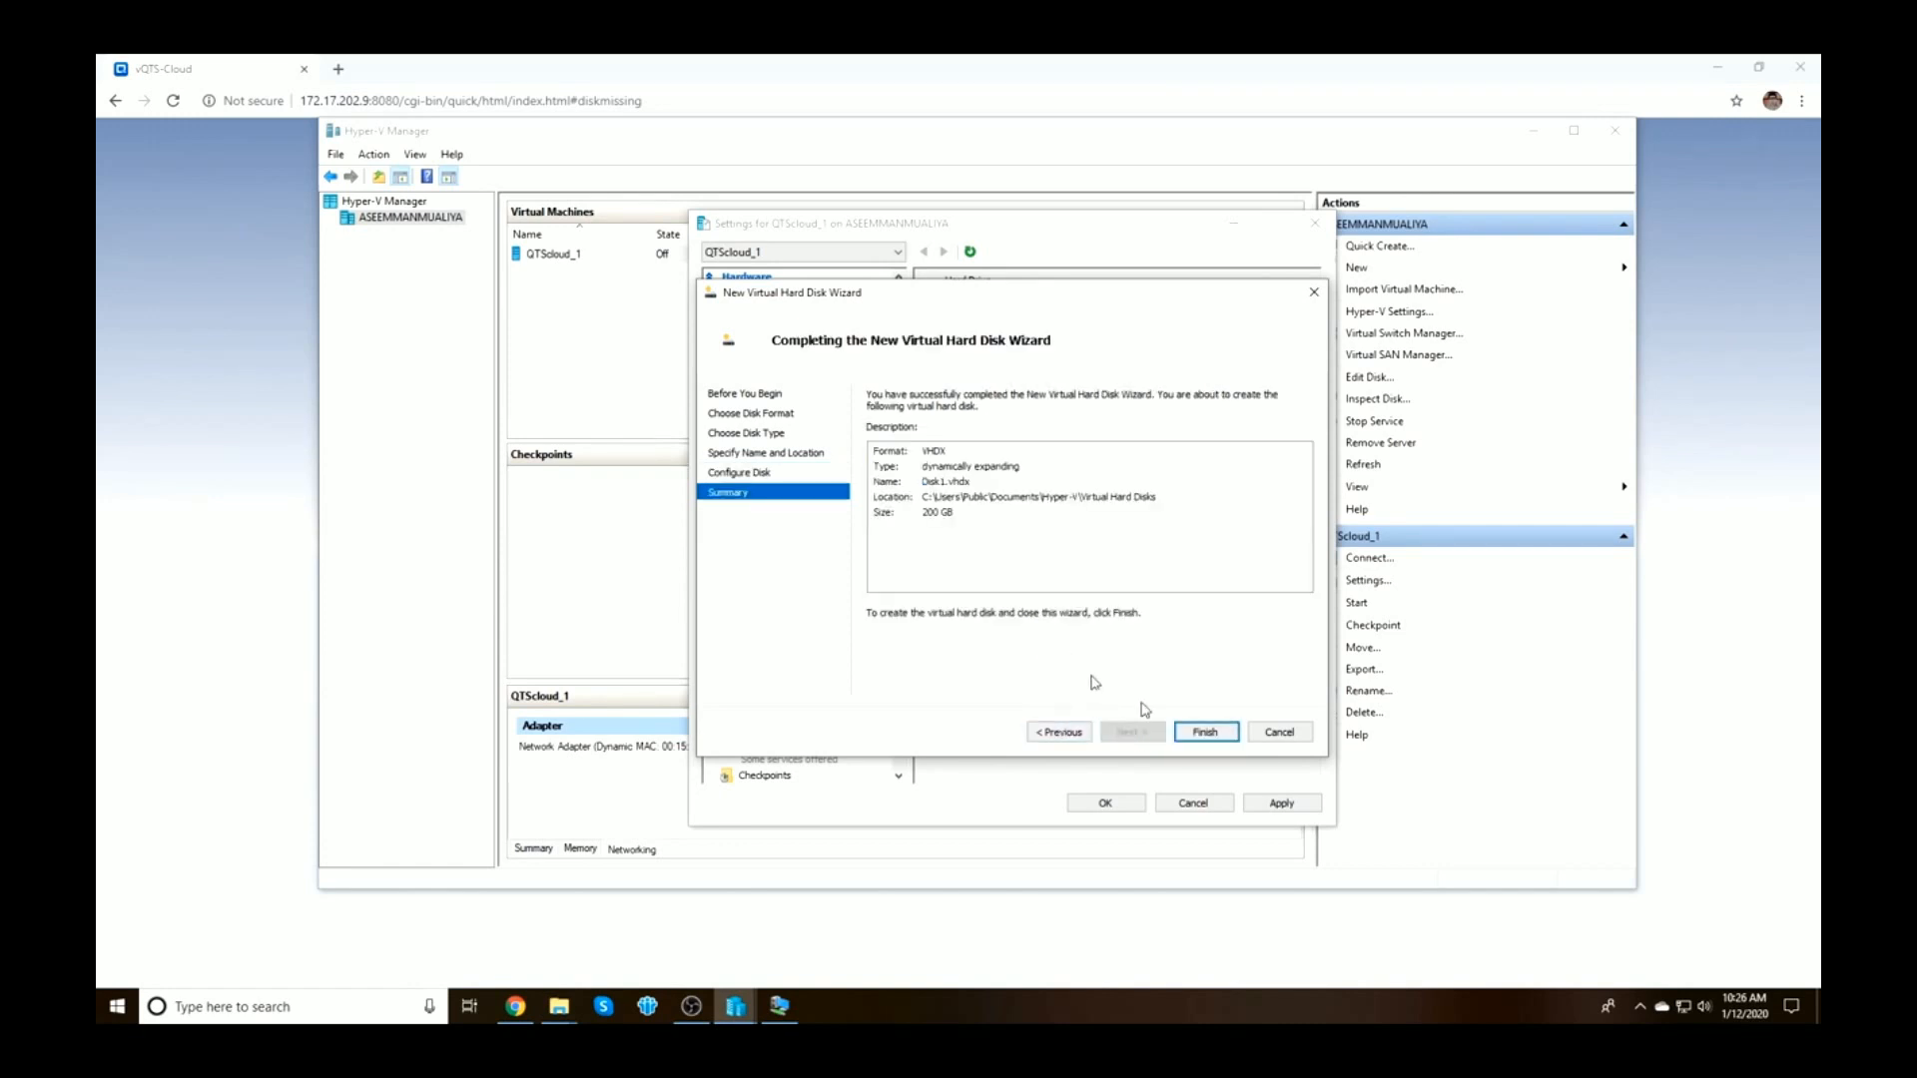
click(1203, 731)
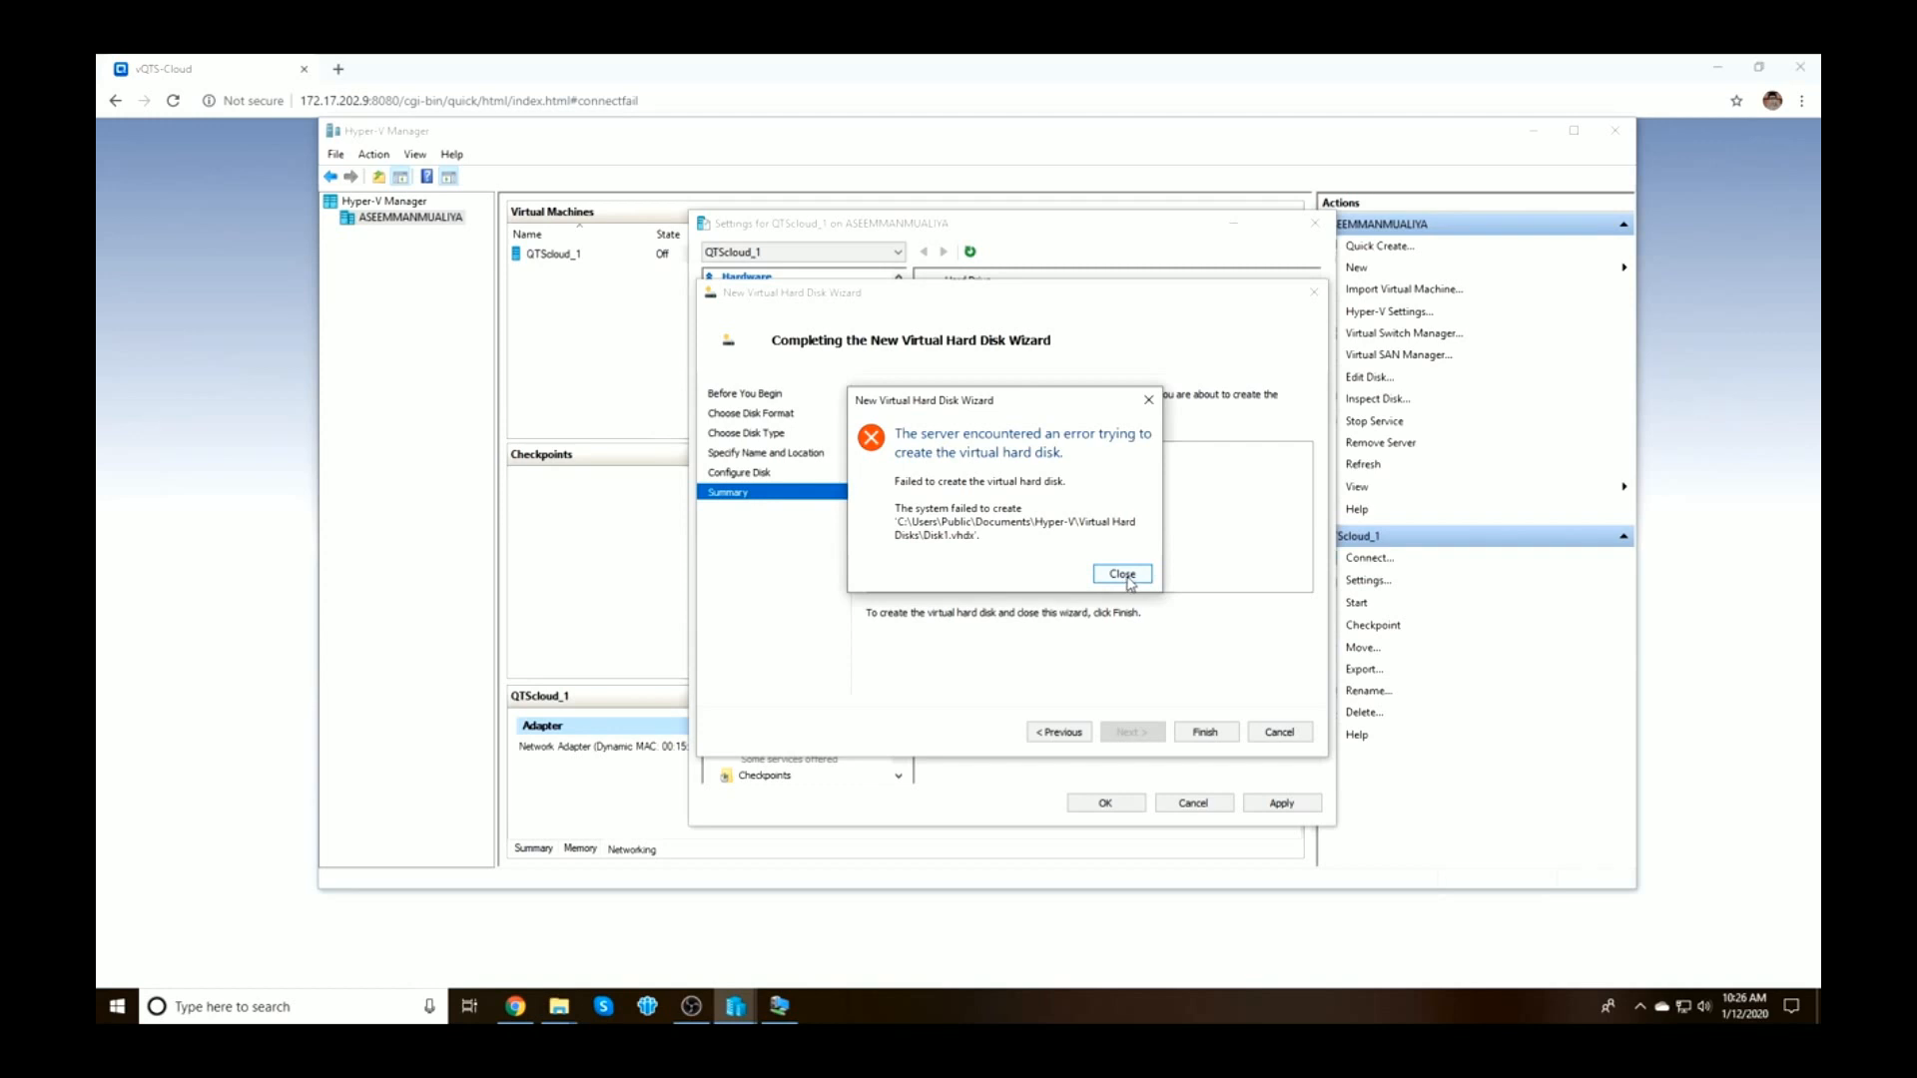
Dismiss the creation error and revisit the disk's name and size pages
click(1127, 575)
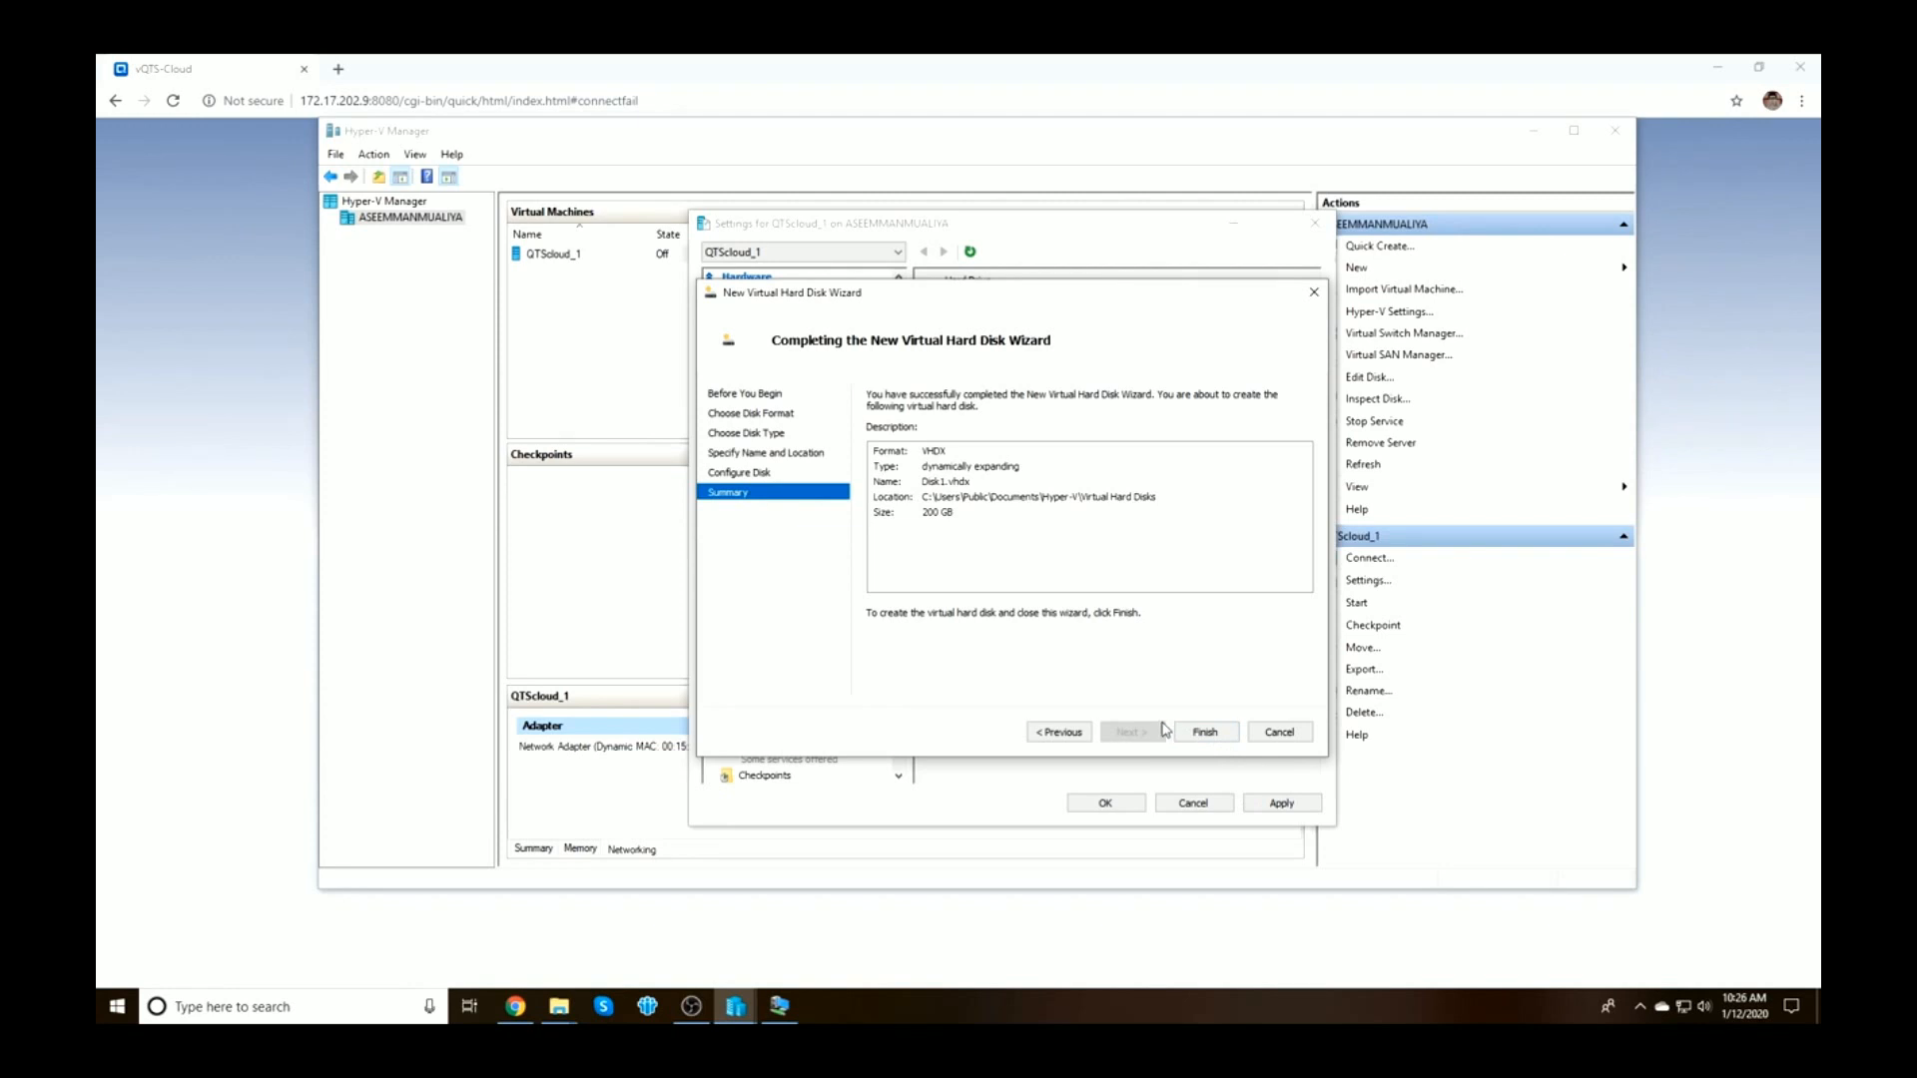
click(1063, 733)
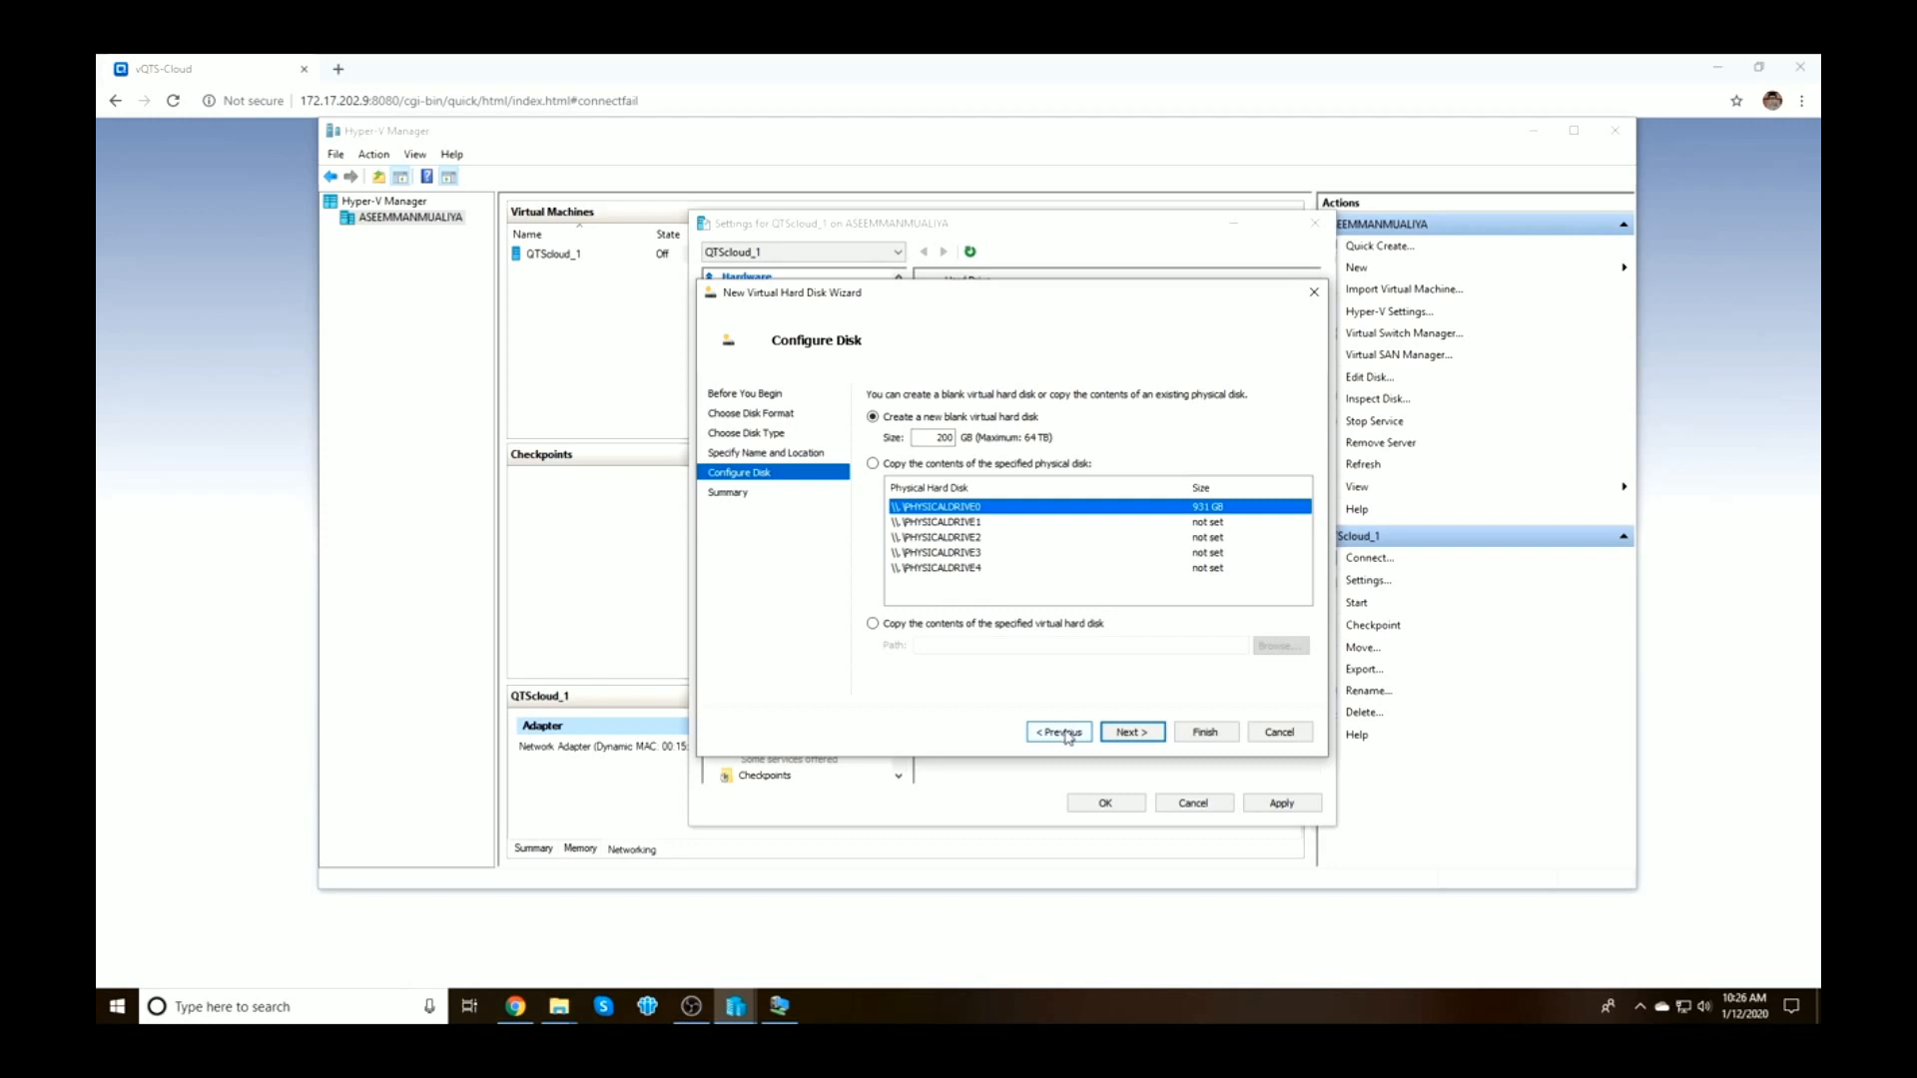
click(1065, 734)
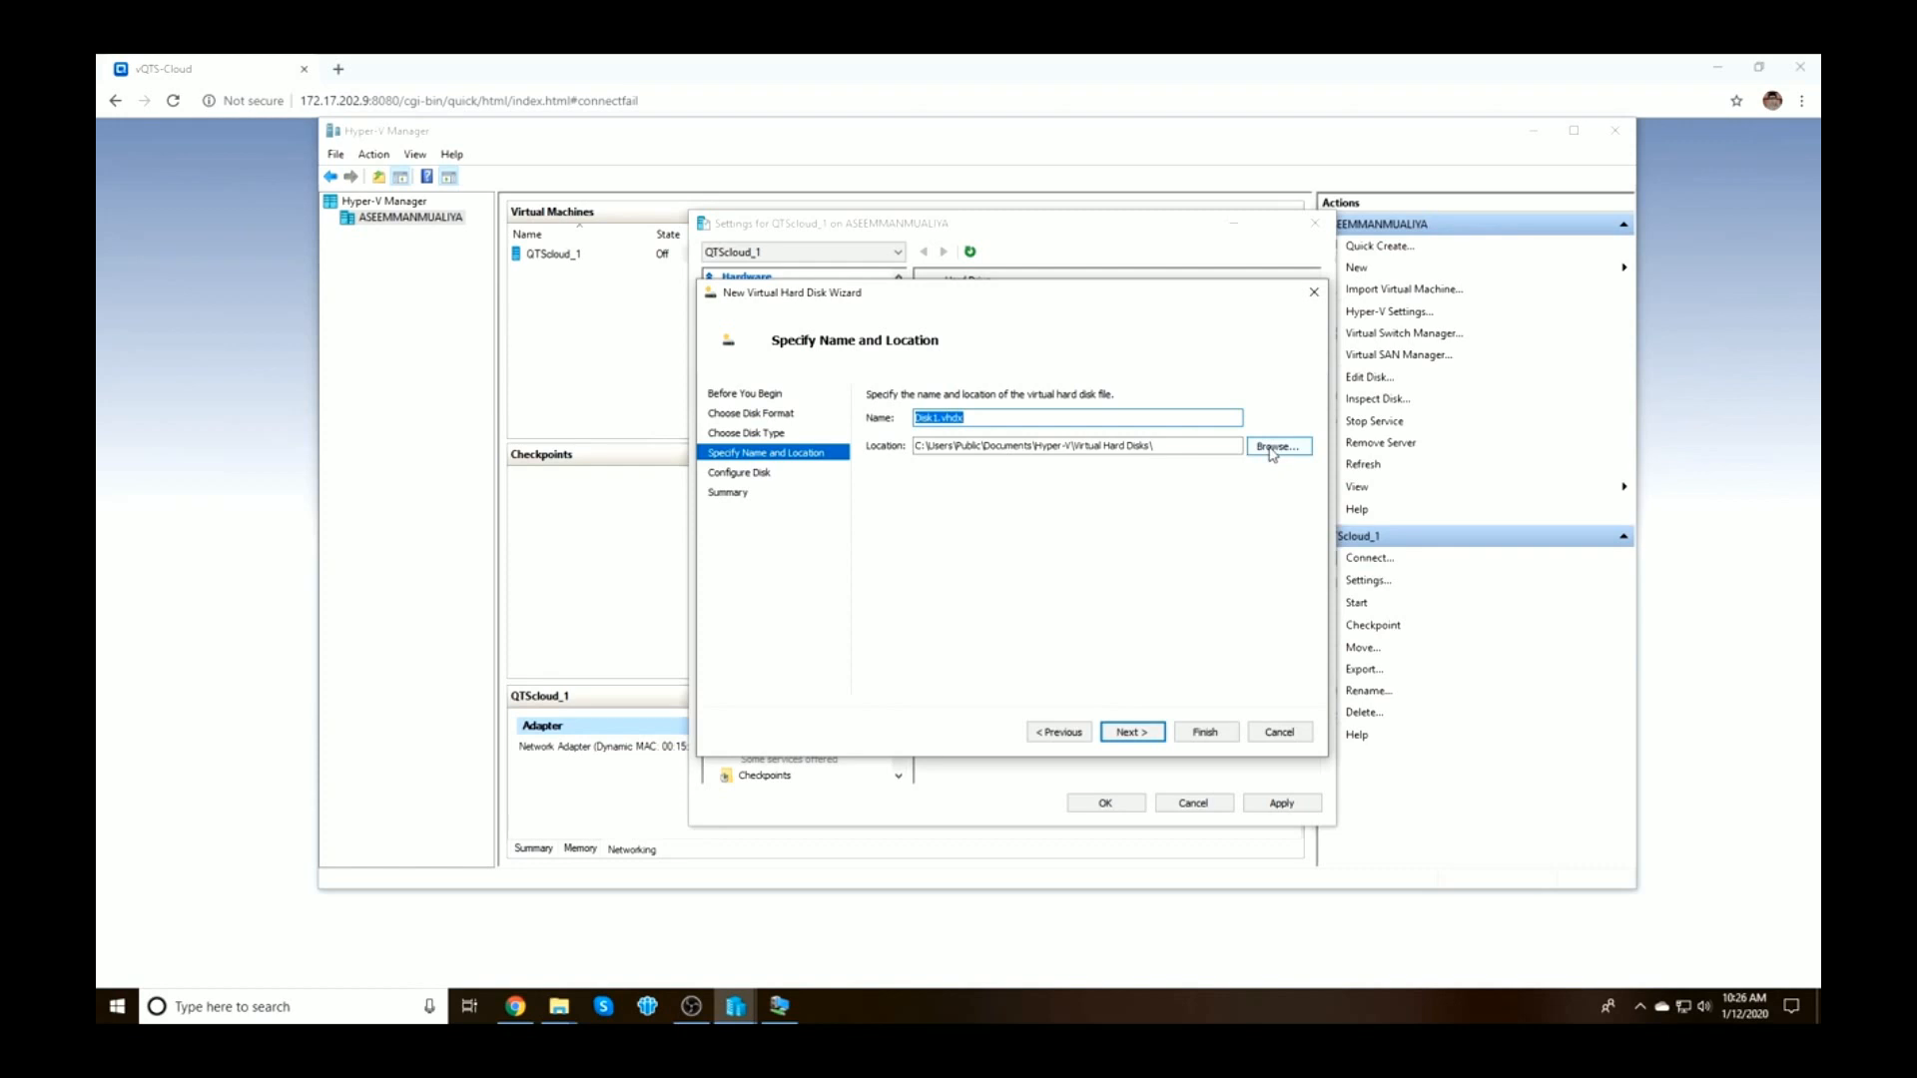
click(1142, 736)
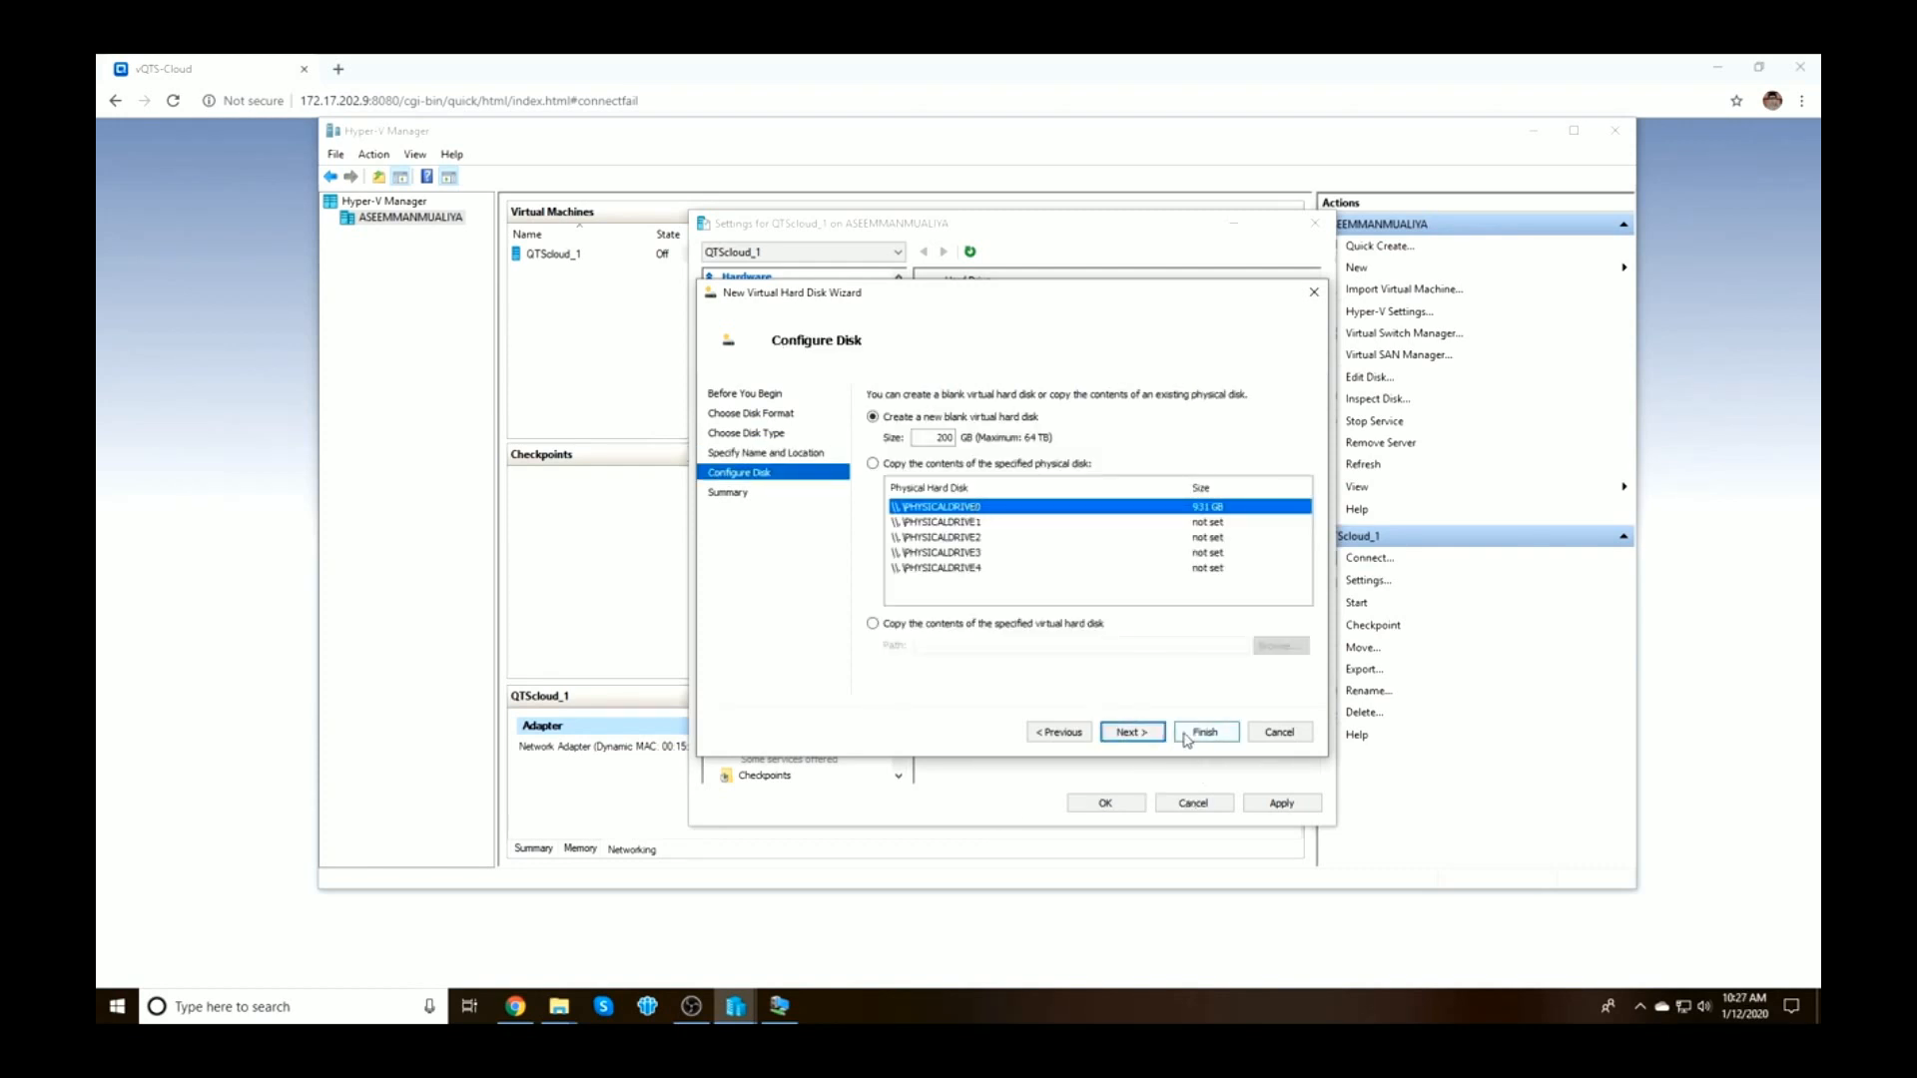
click(1144, 737)
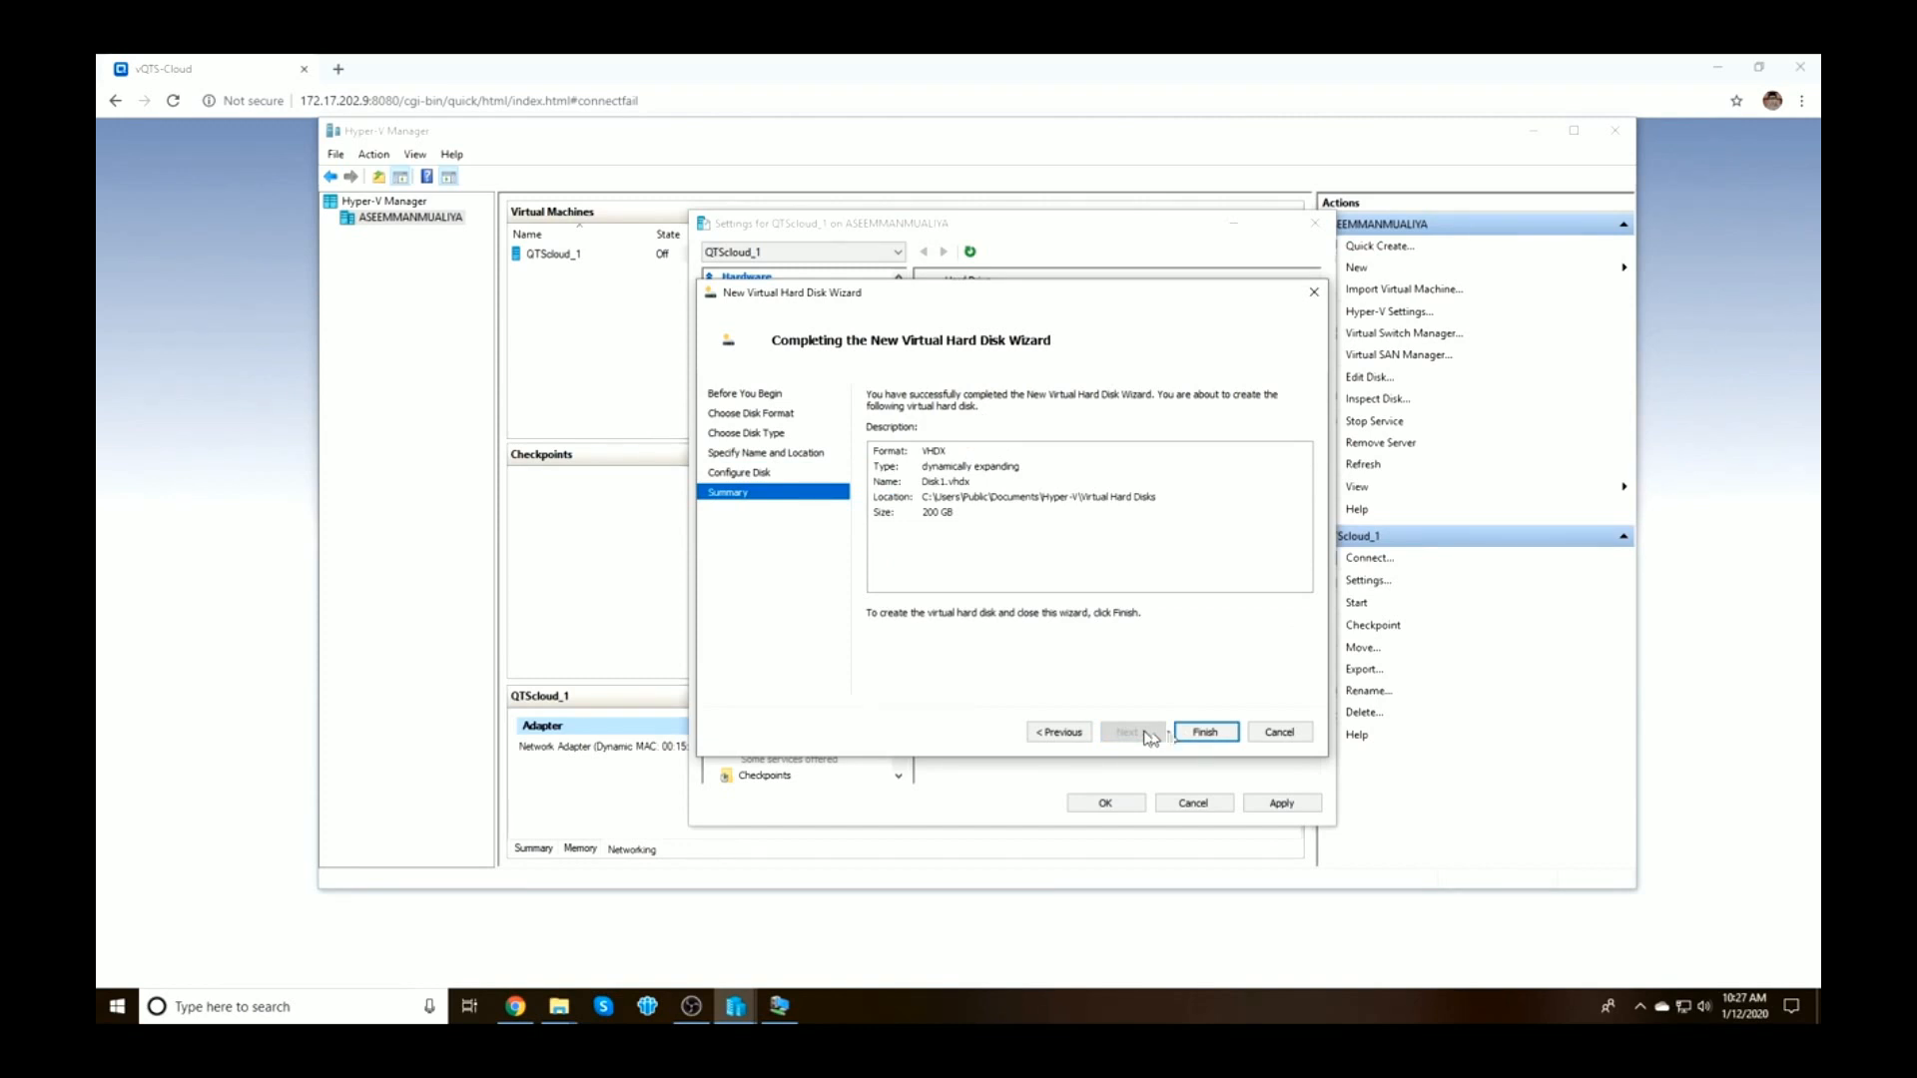
Re-check VHDX format, dynamic type, Disk1.vhdx name and 200 GB size, then retry creation
click(1062, 739)
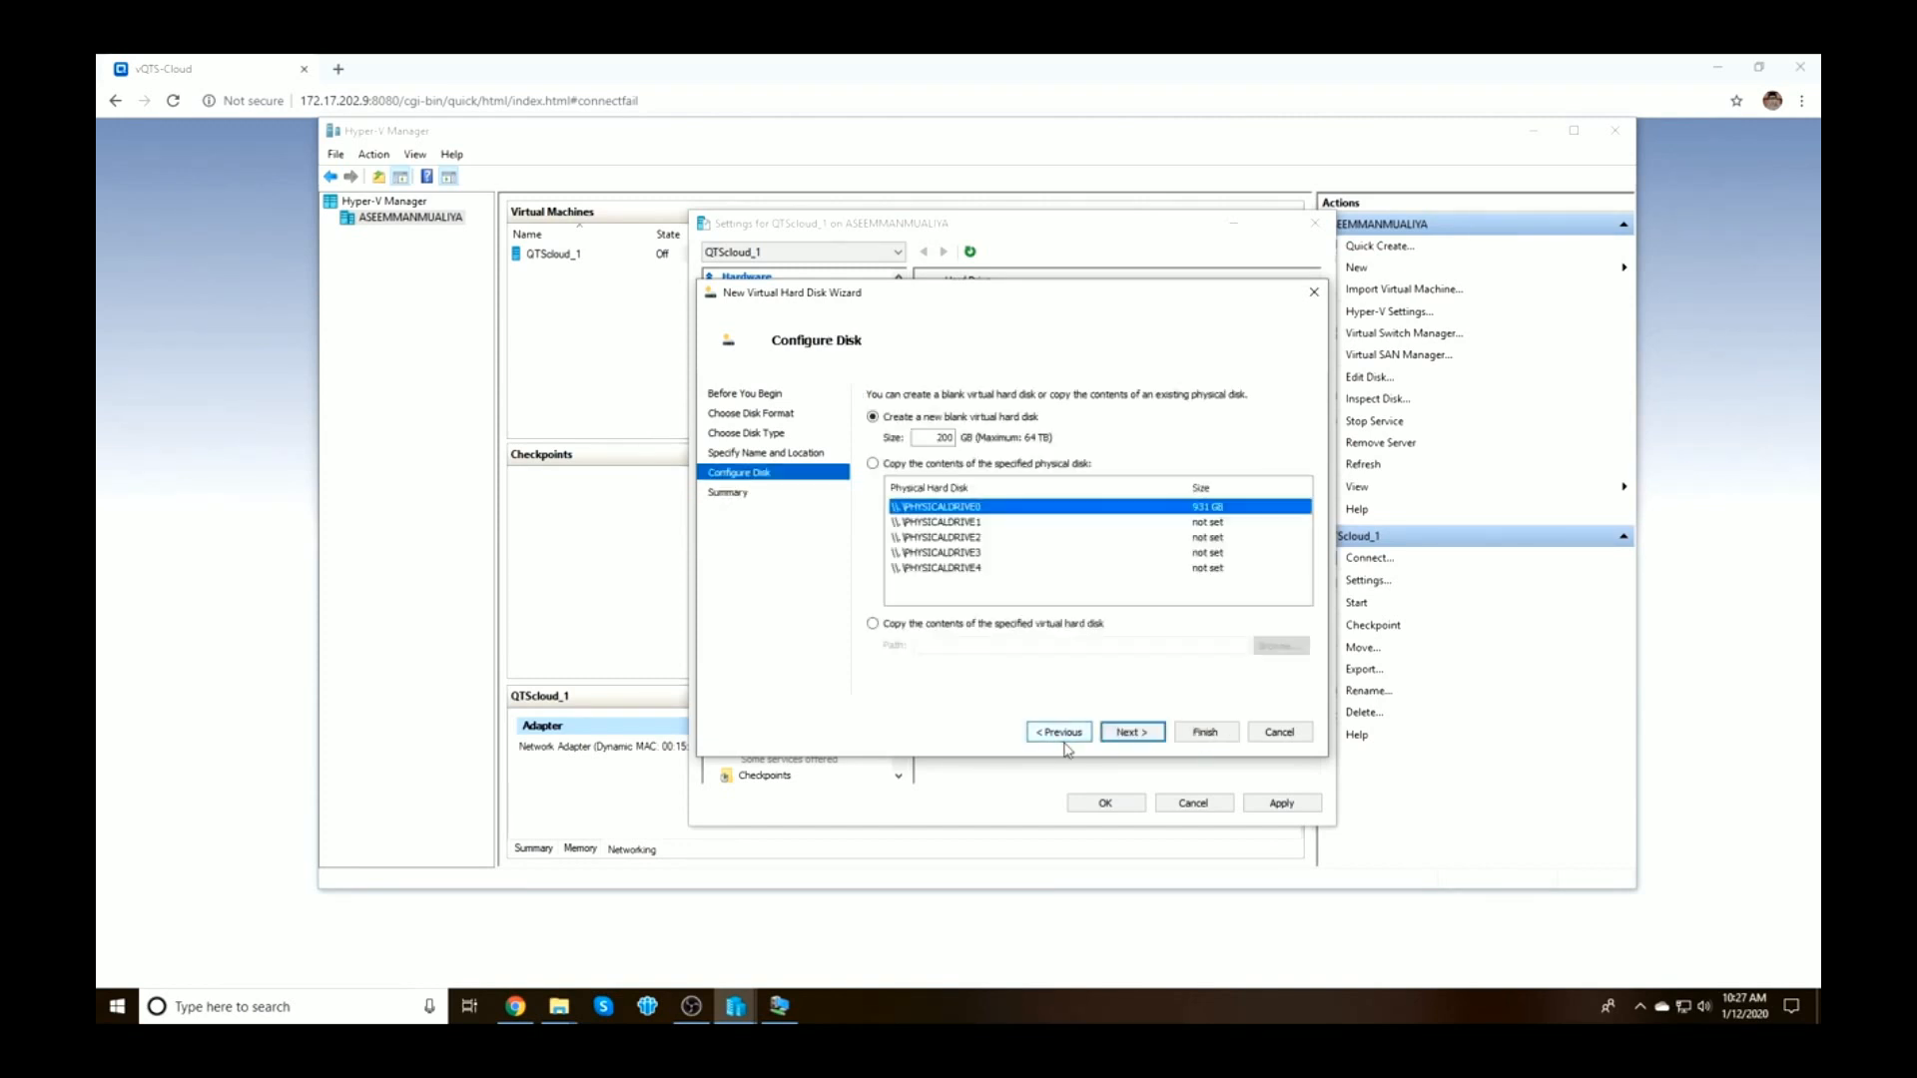
click(1064, 740)
click(1065, 741)
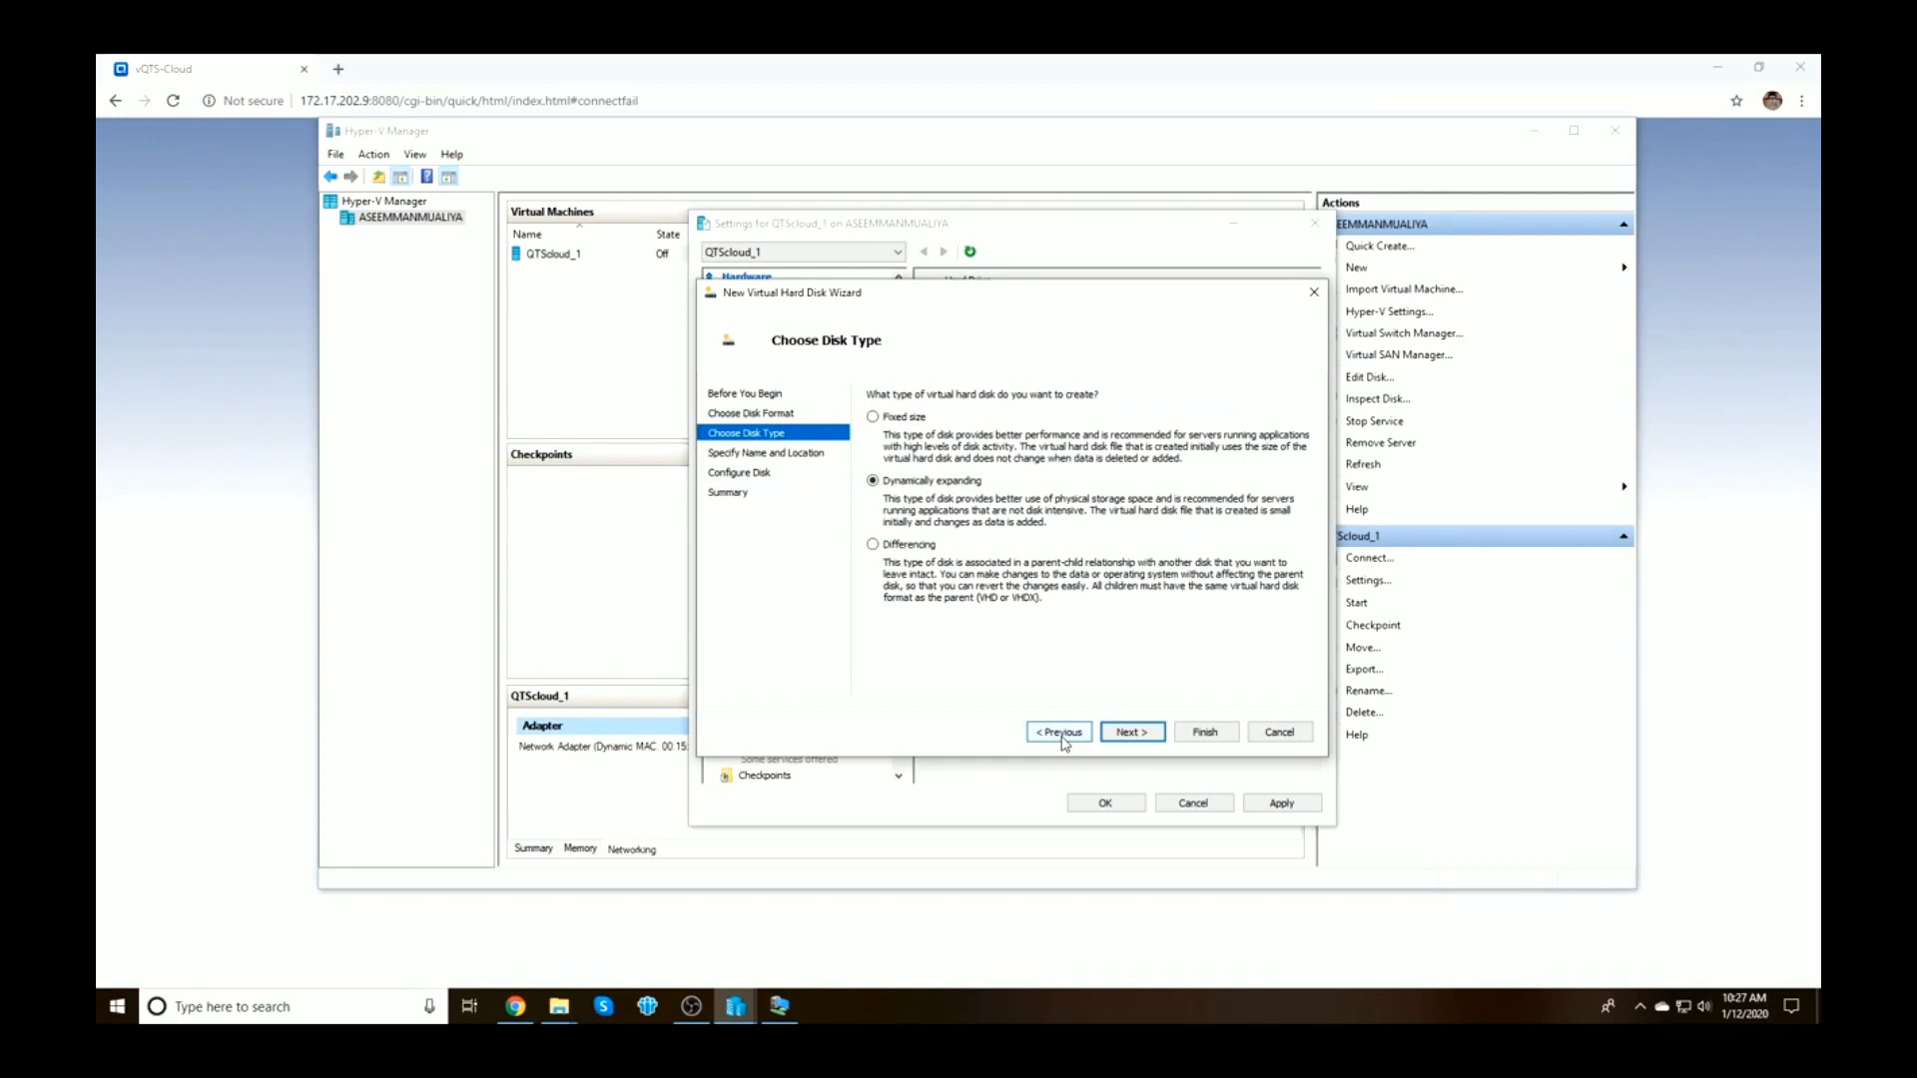
click(1062, 734)
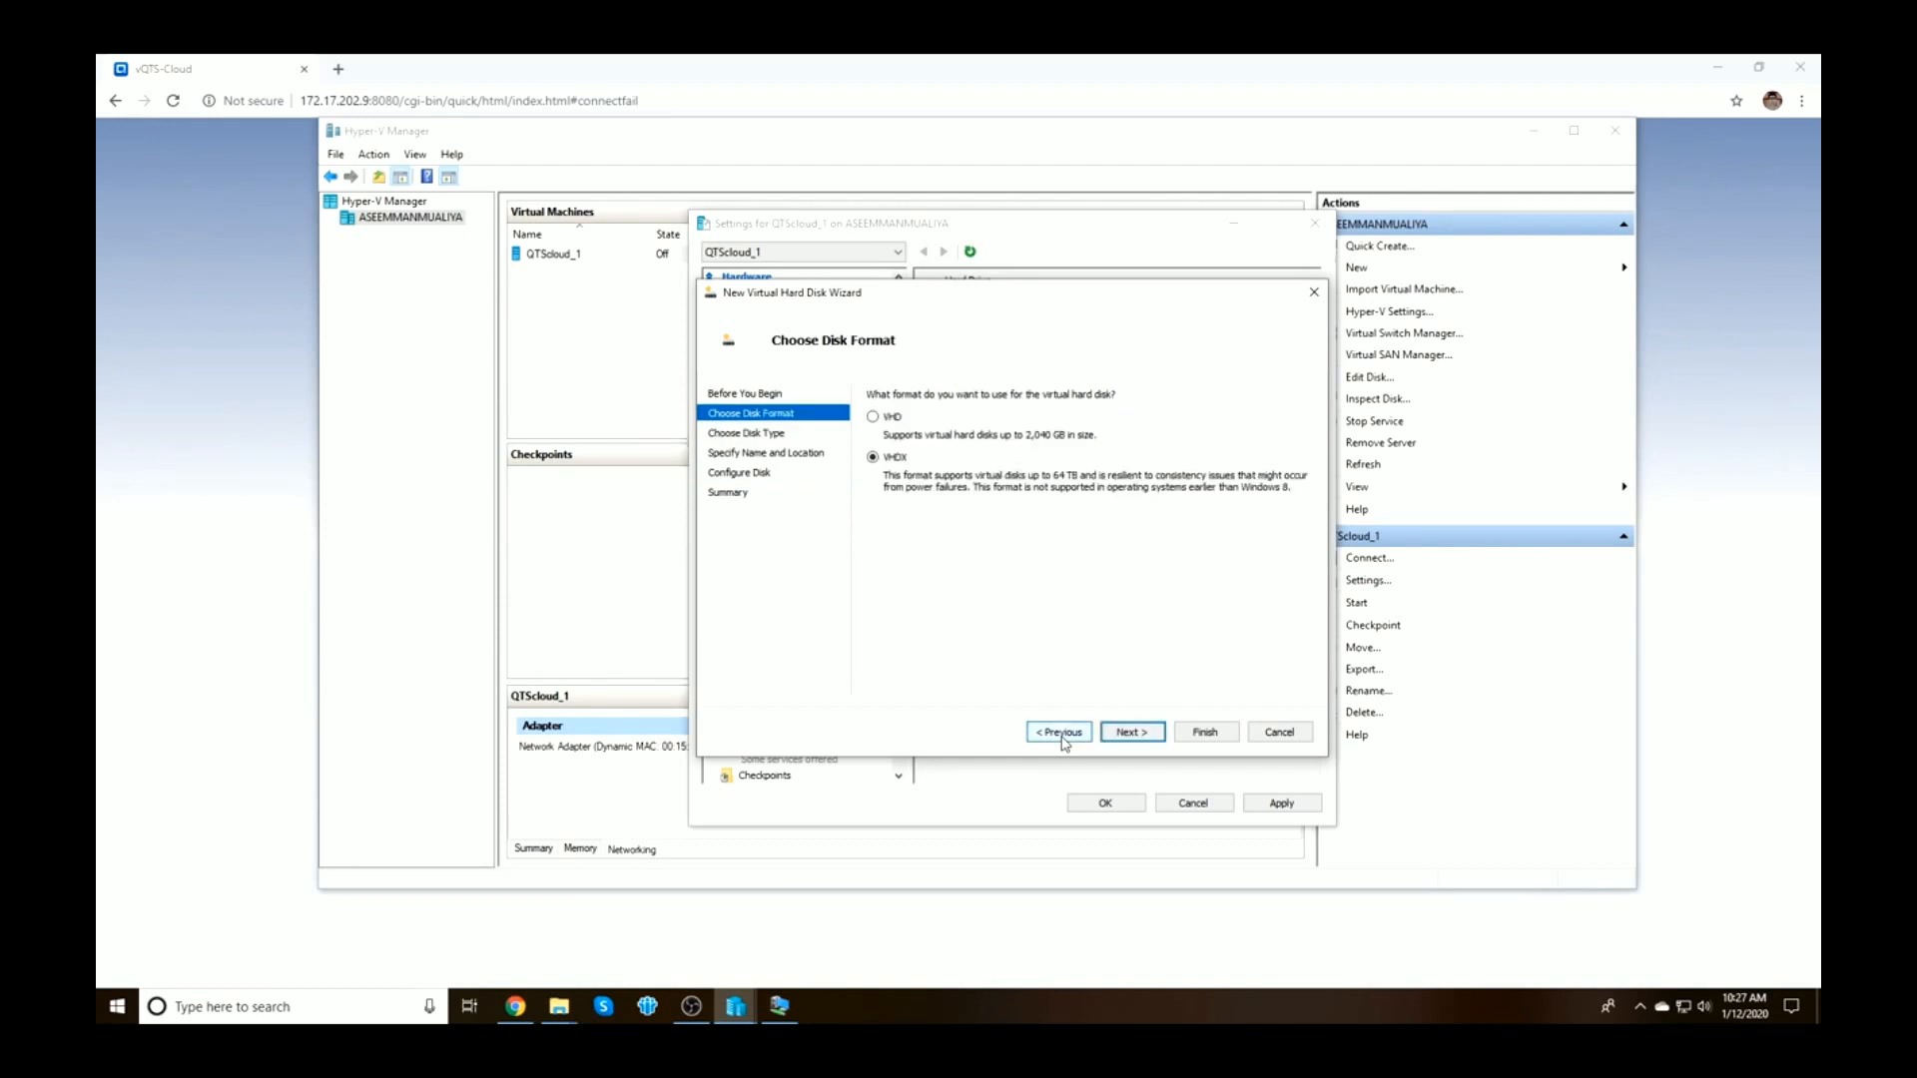
click(1135, 735)
click(1134, 735)
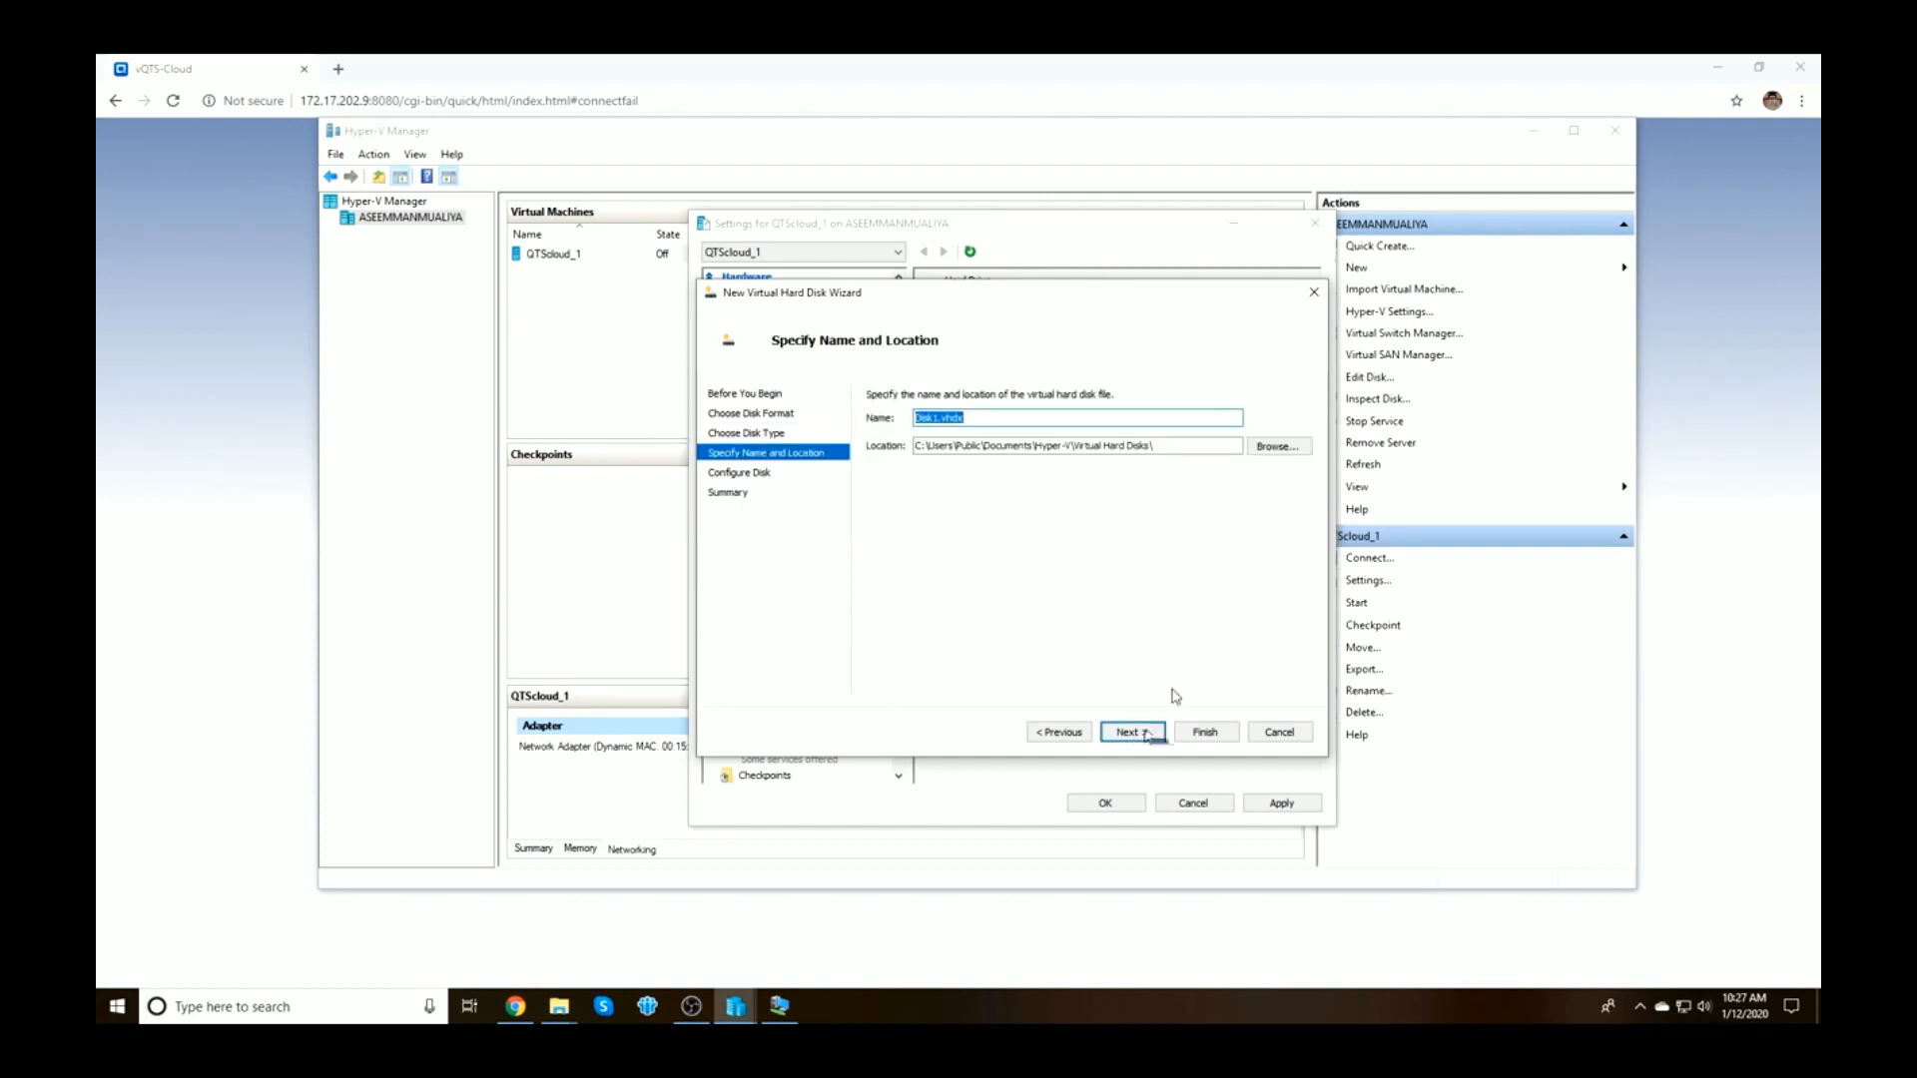
click(1146, 736)
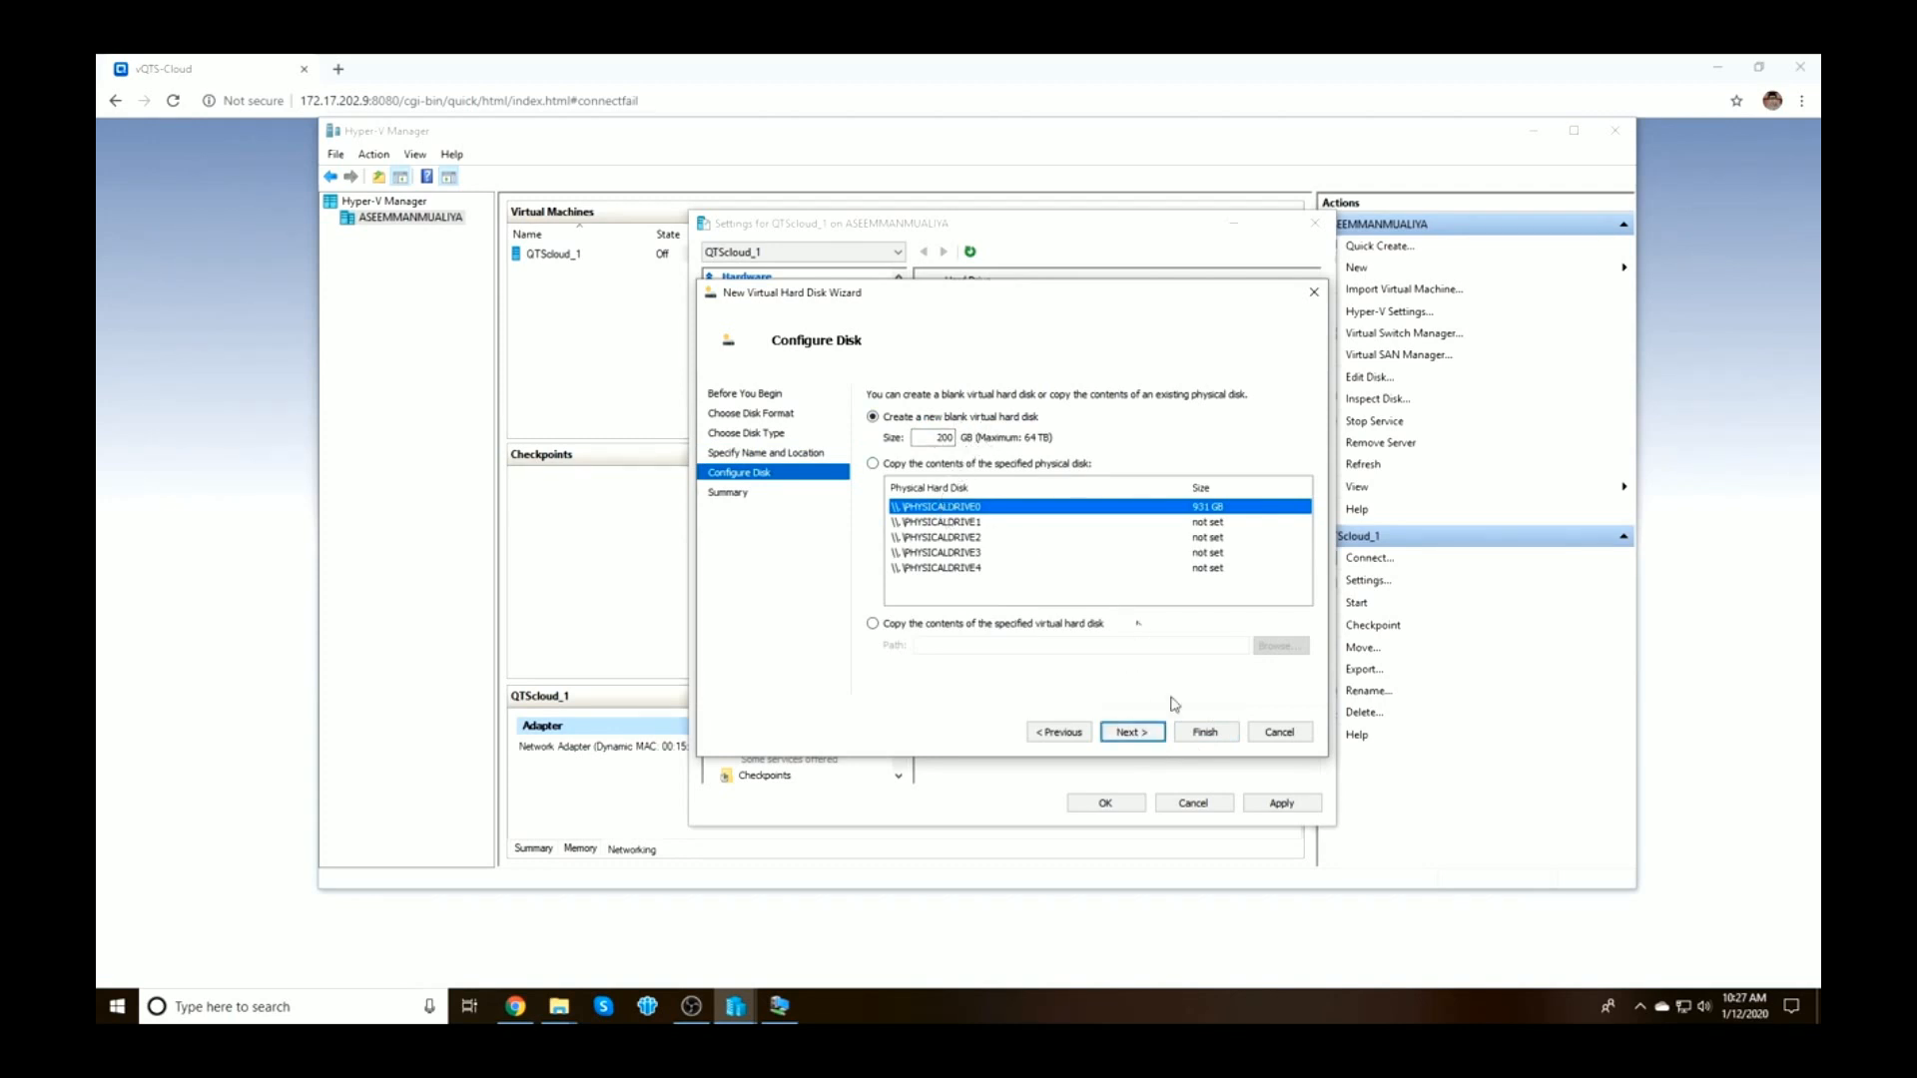
click(1144, 737)
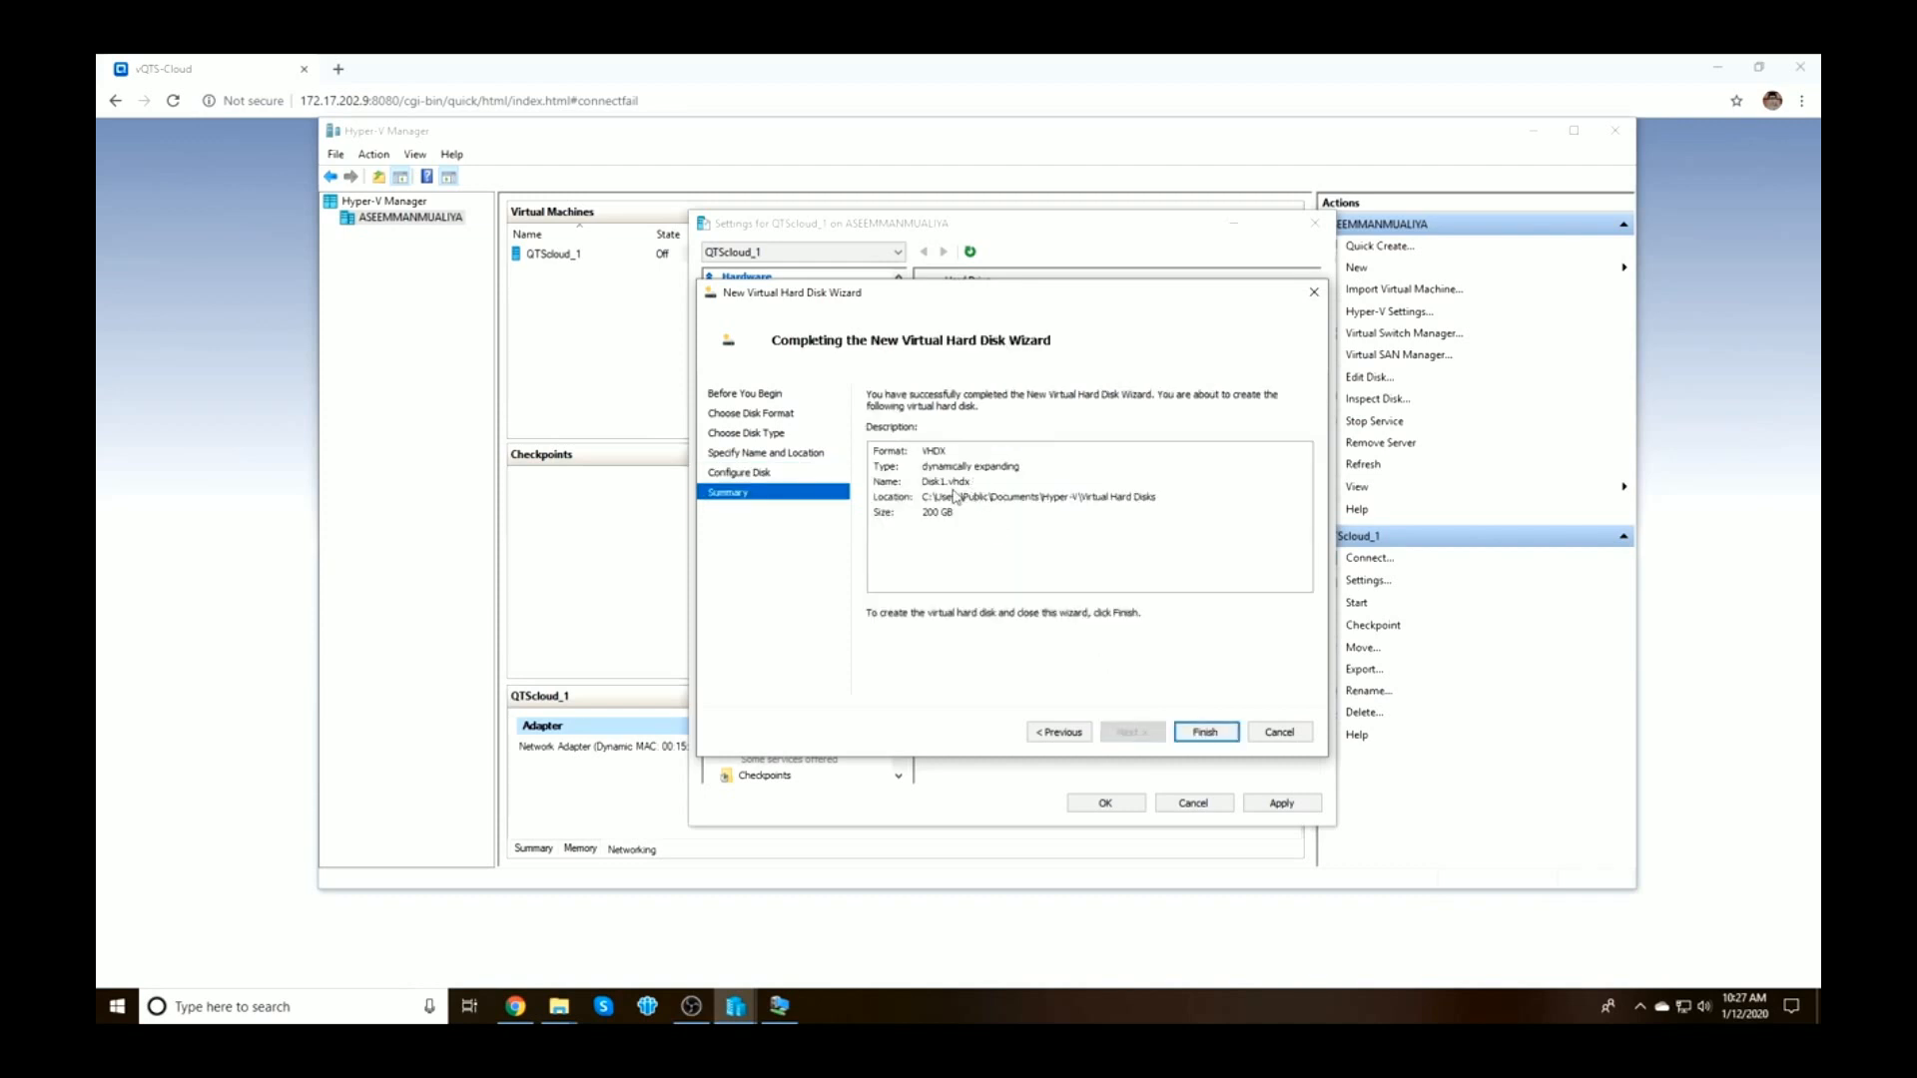
click(1206, 732)
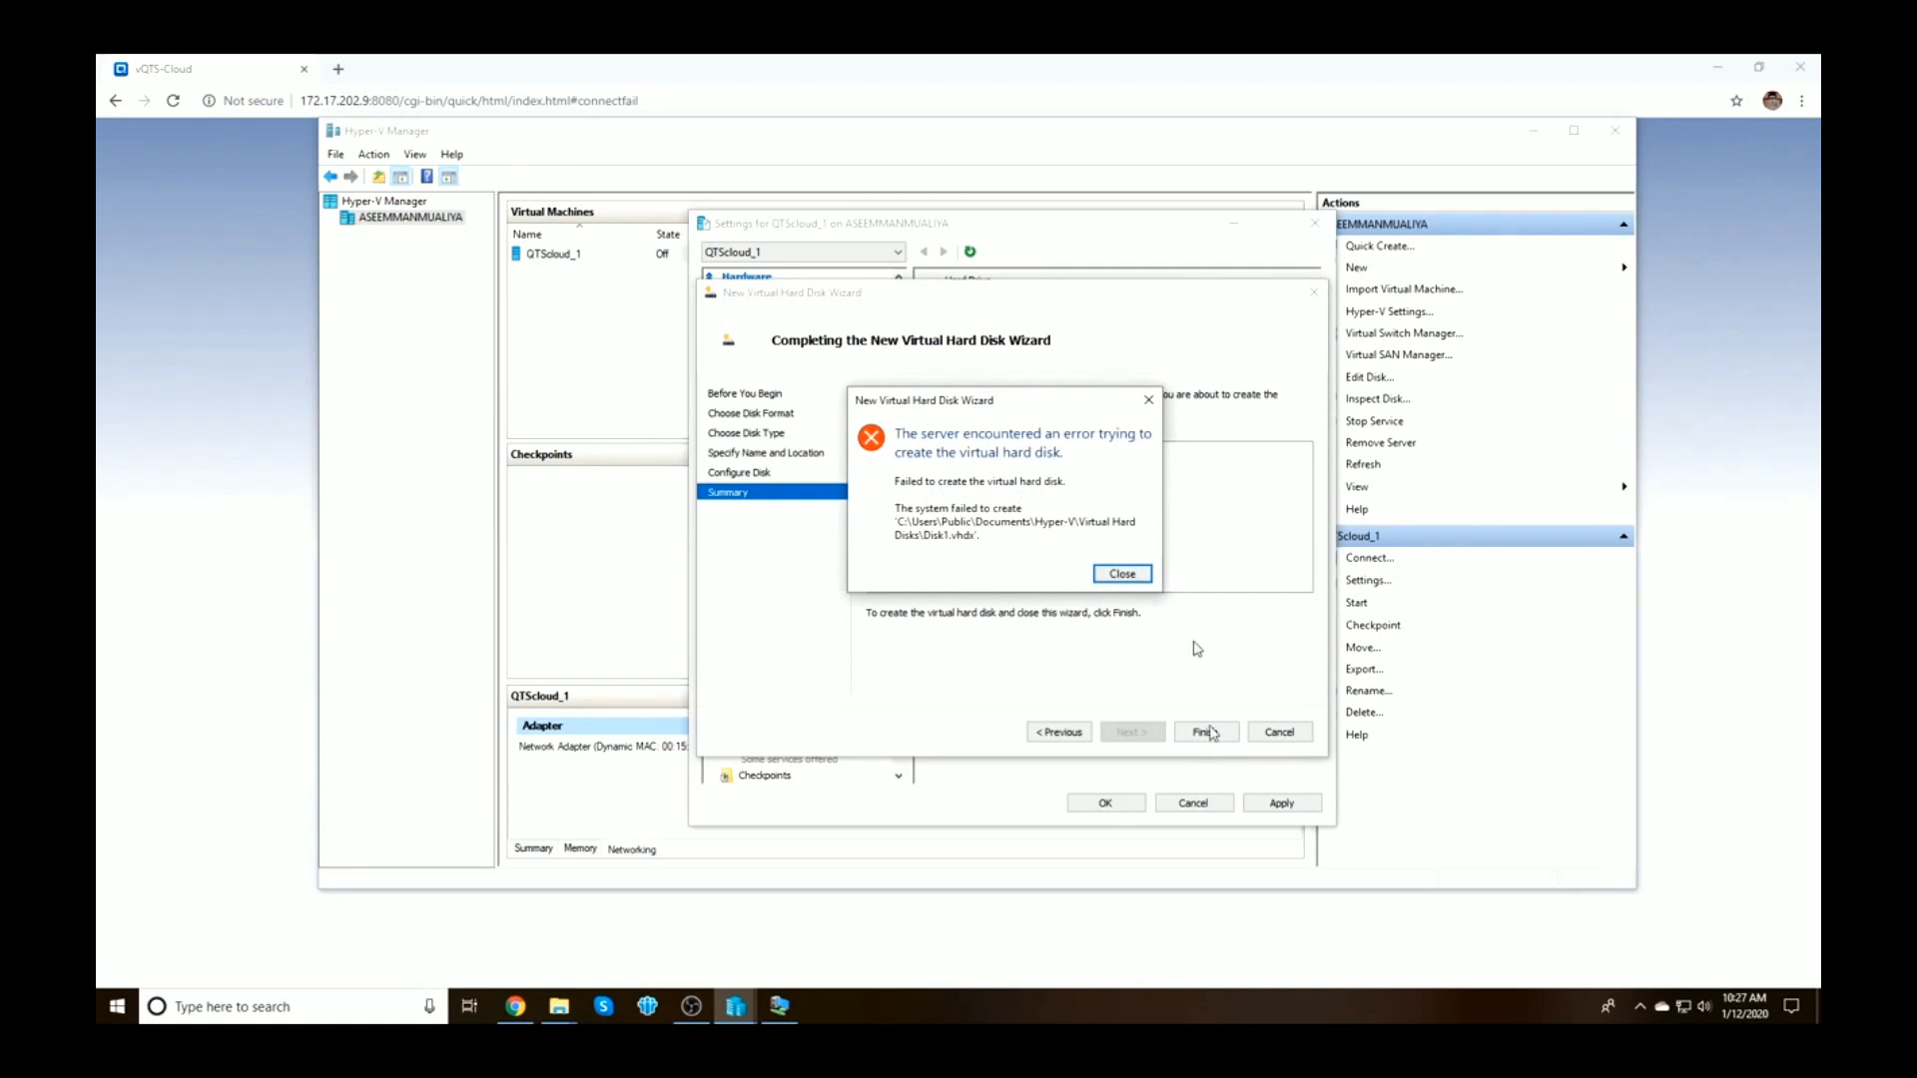
Dismiss the error, rename the disk to mydisk.vhdx, and create the 200 GB disk successfully
click(1122, 576)
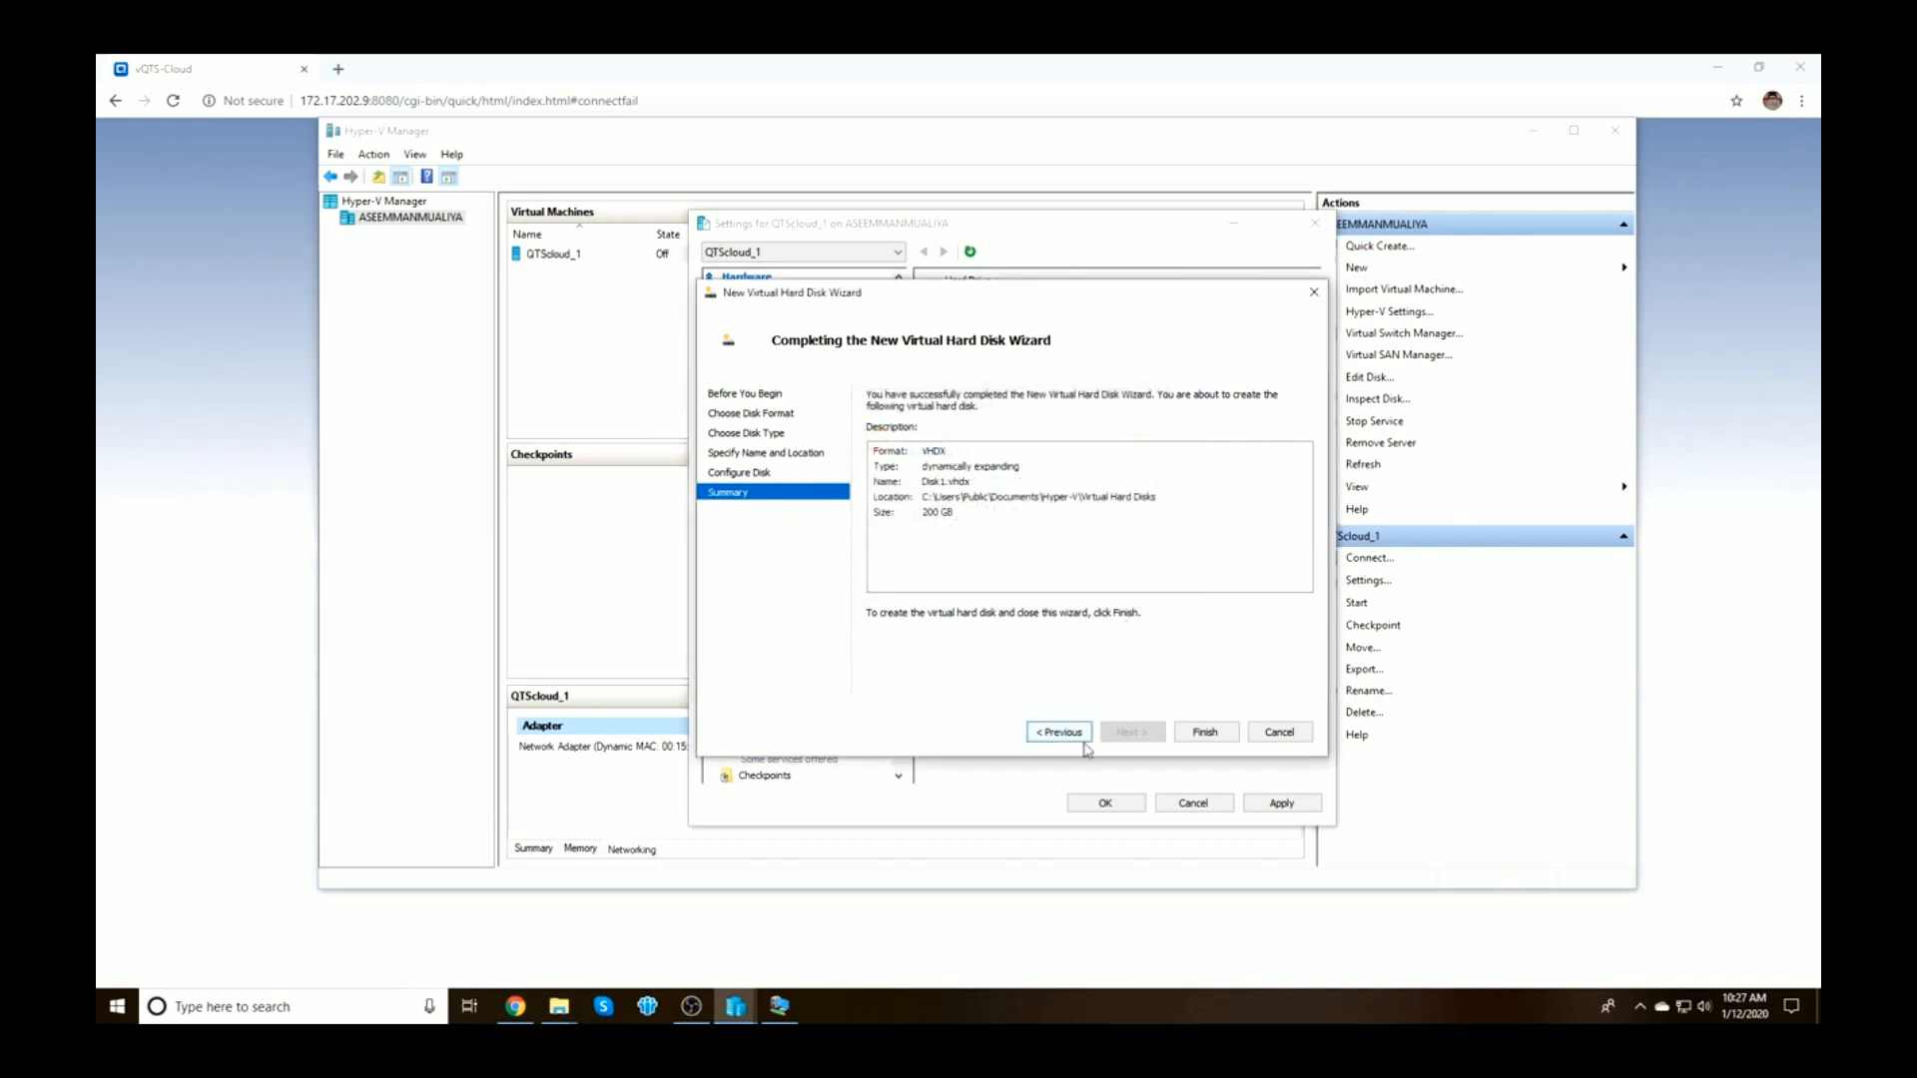
click(1073, 737)
click(1061, 733)
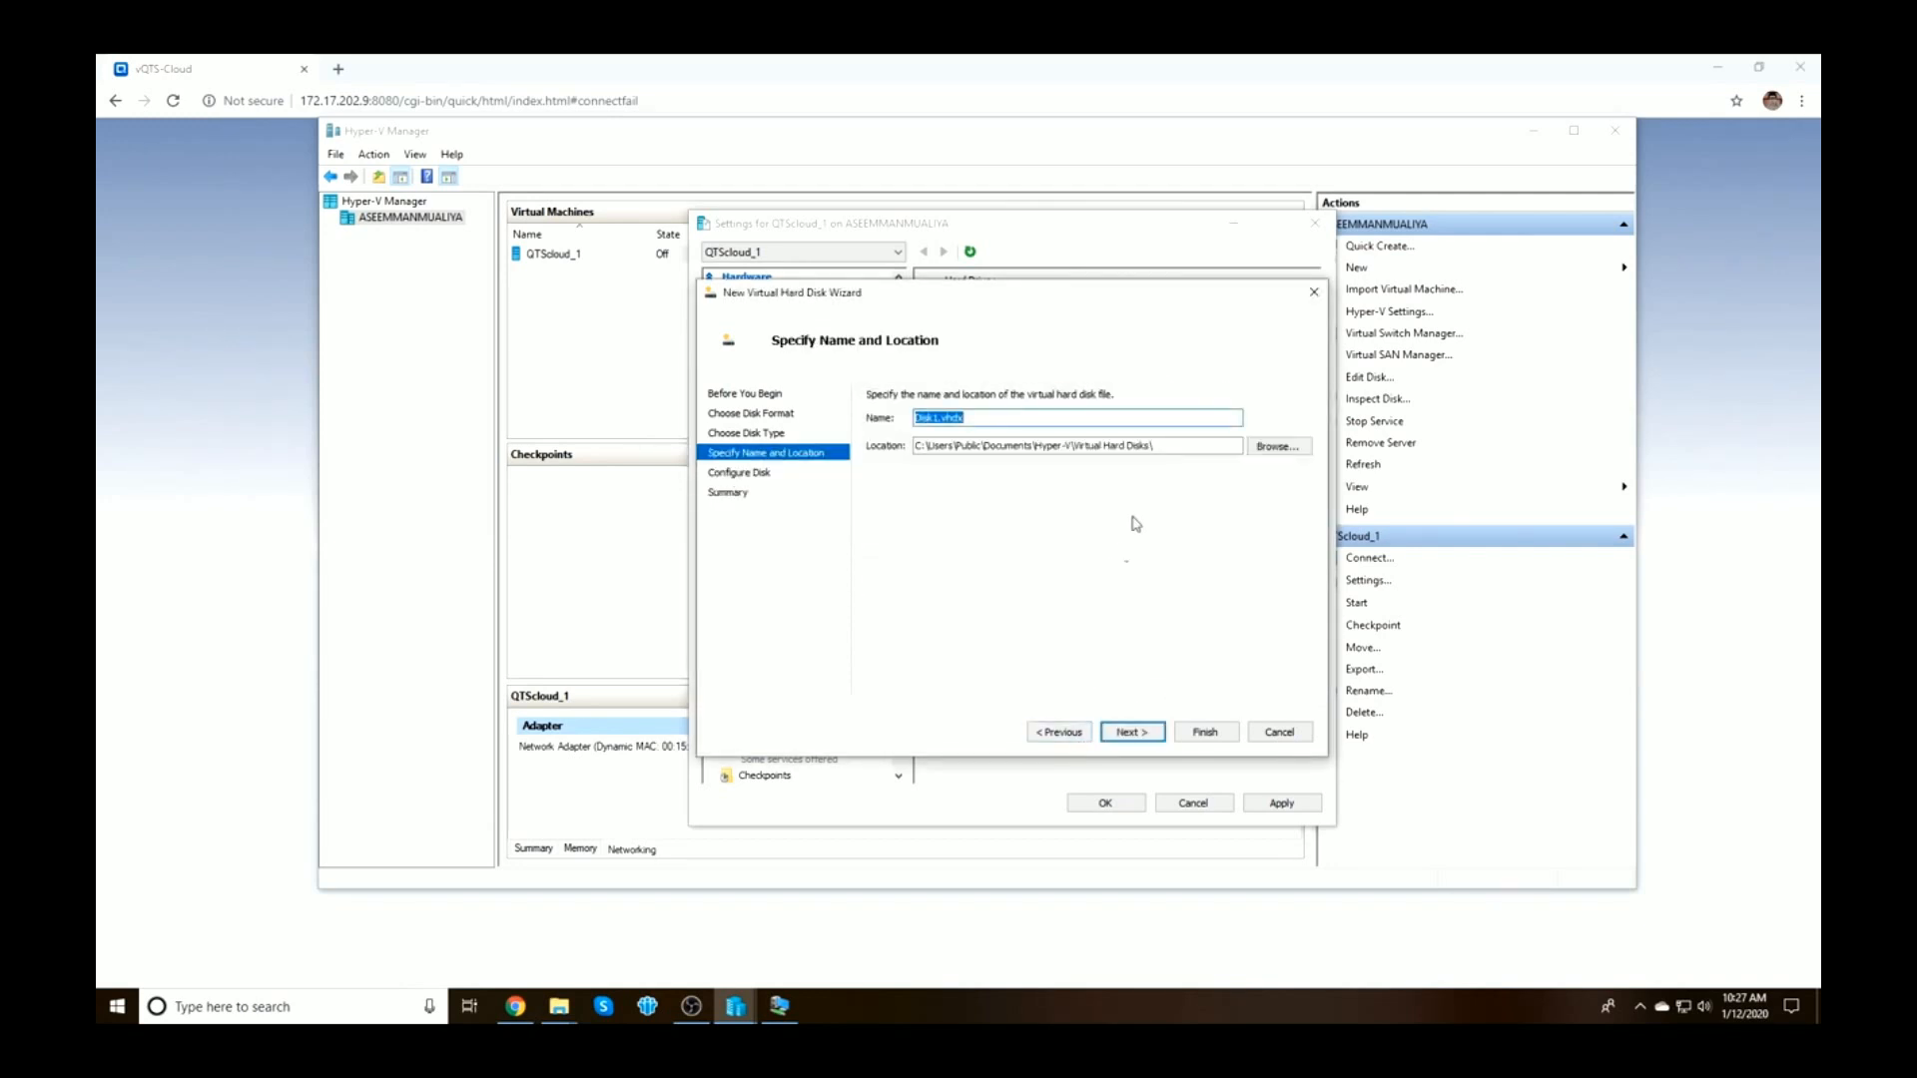
click(940, 421)
text(mydisk)
click(1131, 732)
click(1131, 732)
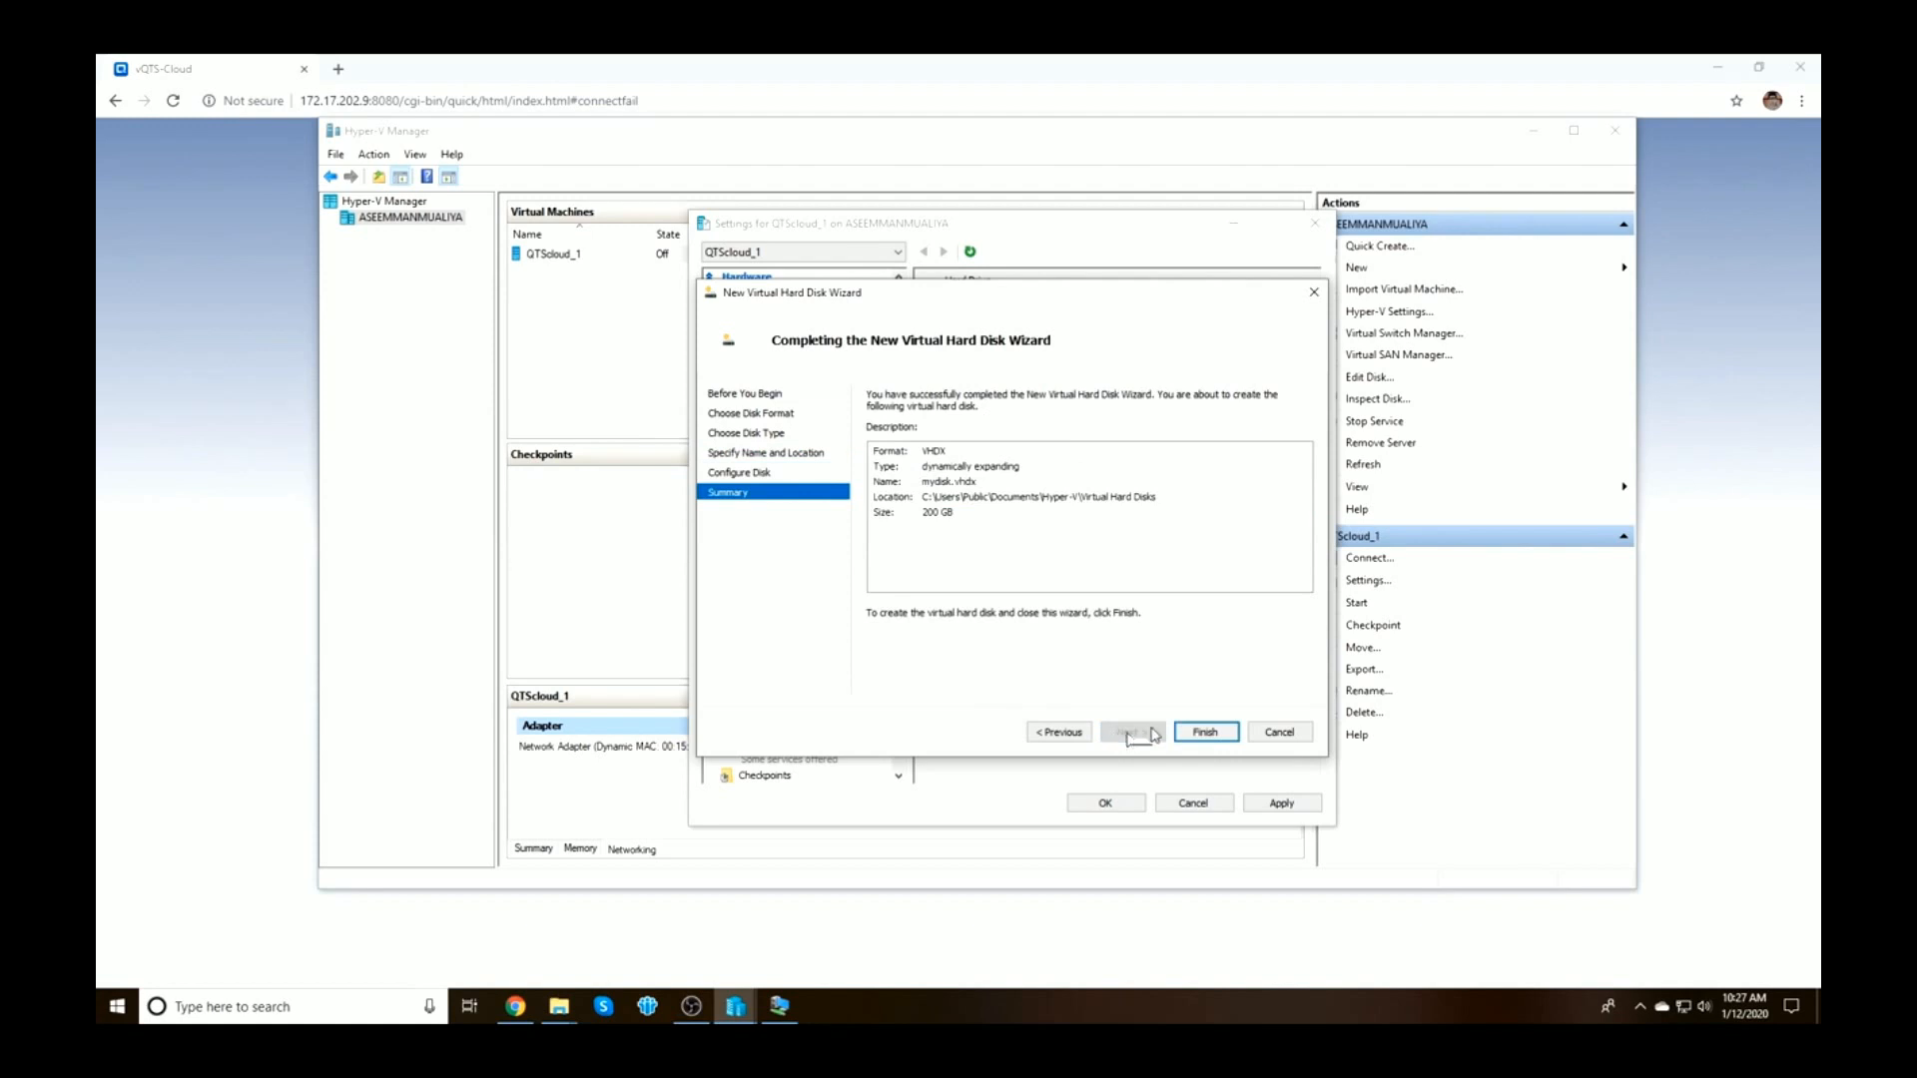
click(1211, 730)
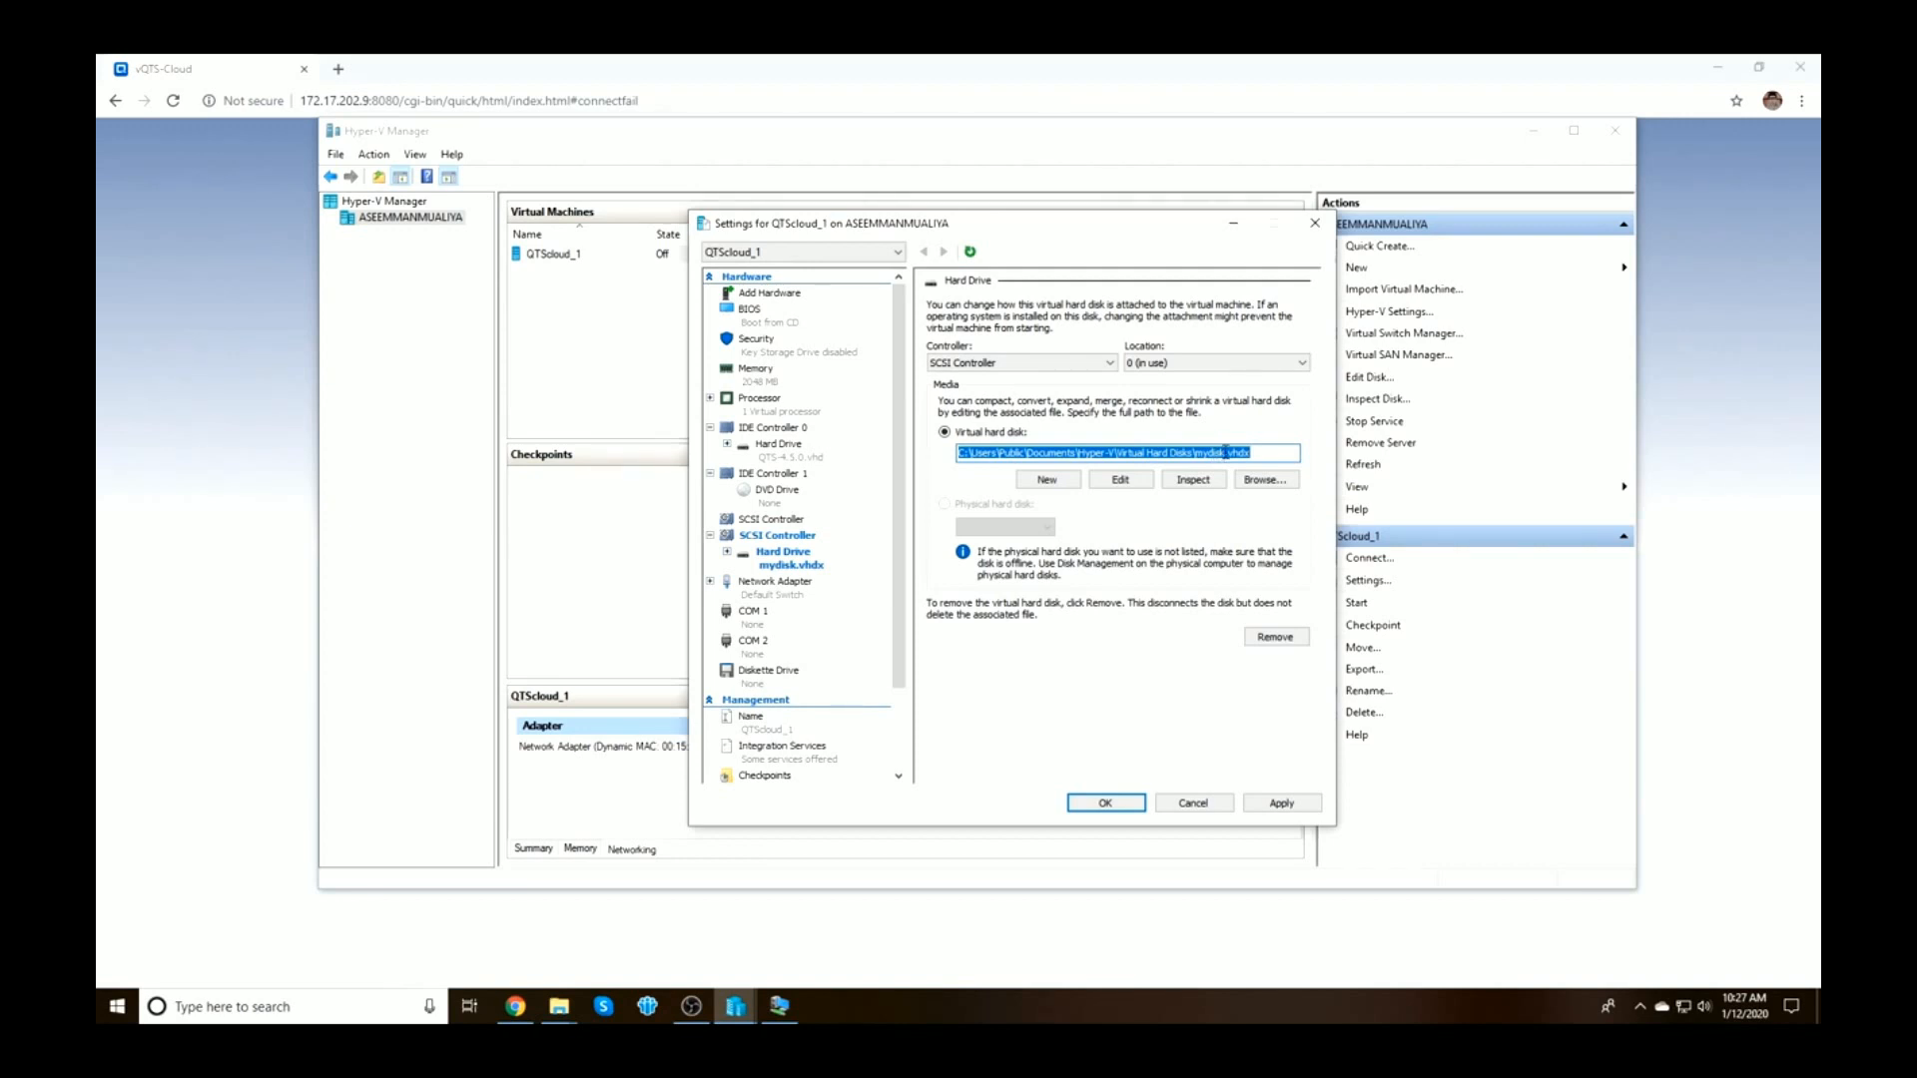
Apply and save the settings, then reopen them to confirm mydisk.vhdx on the SCSI controller
click(1285, 803)
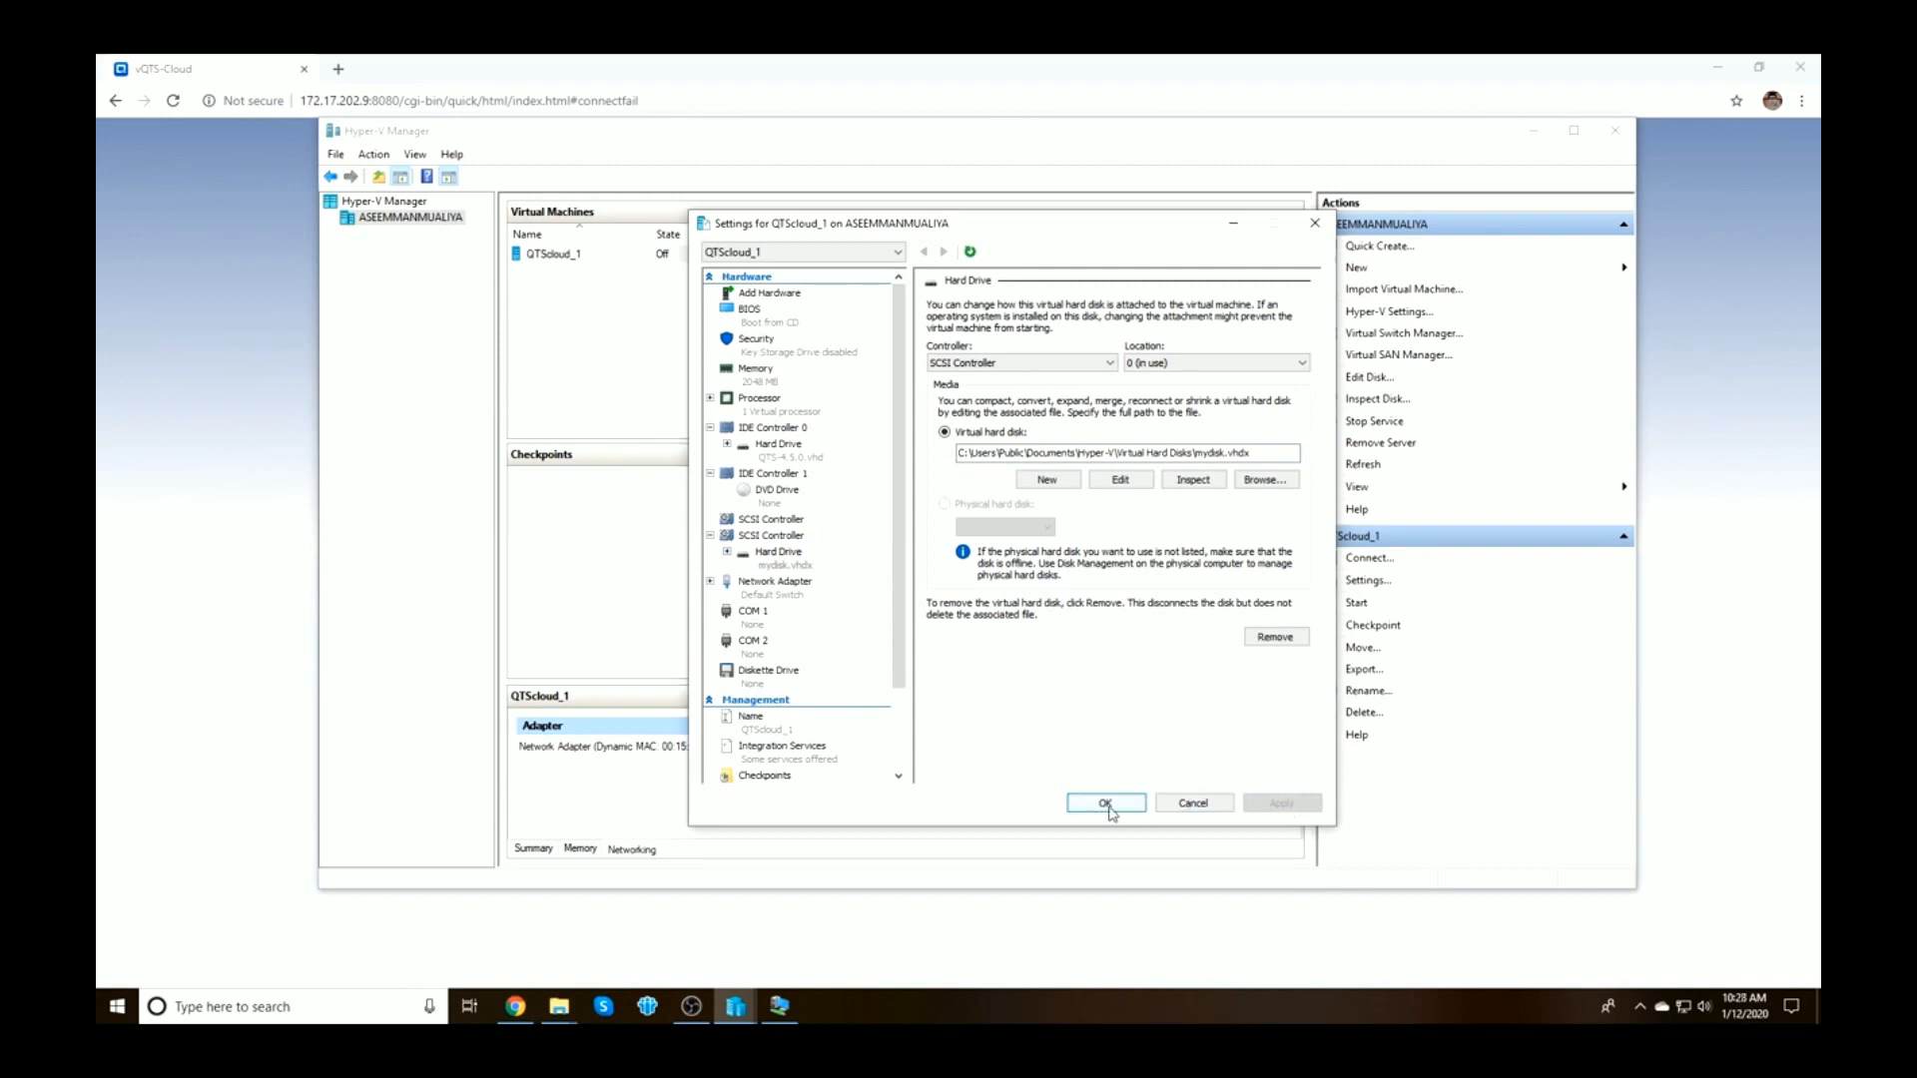
click(1108, 807)
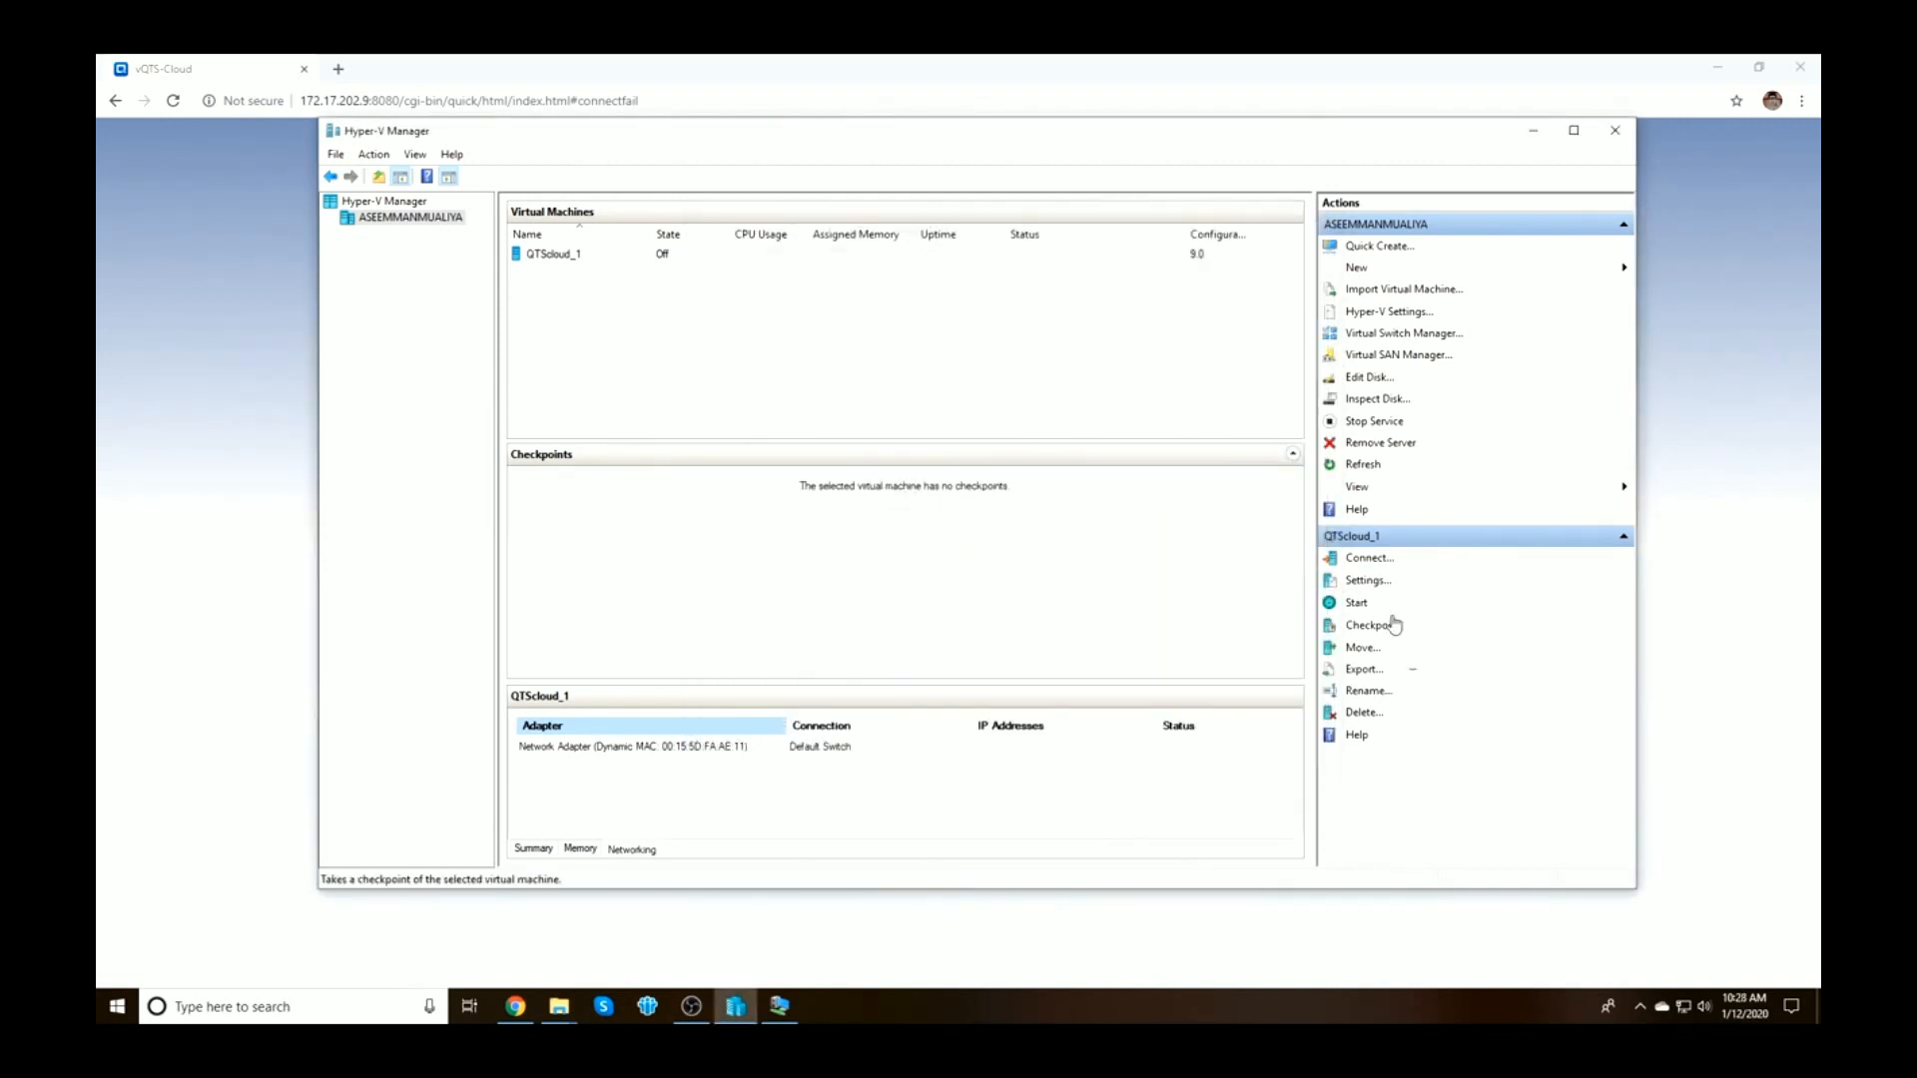
click(1370, 581)
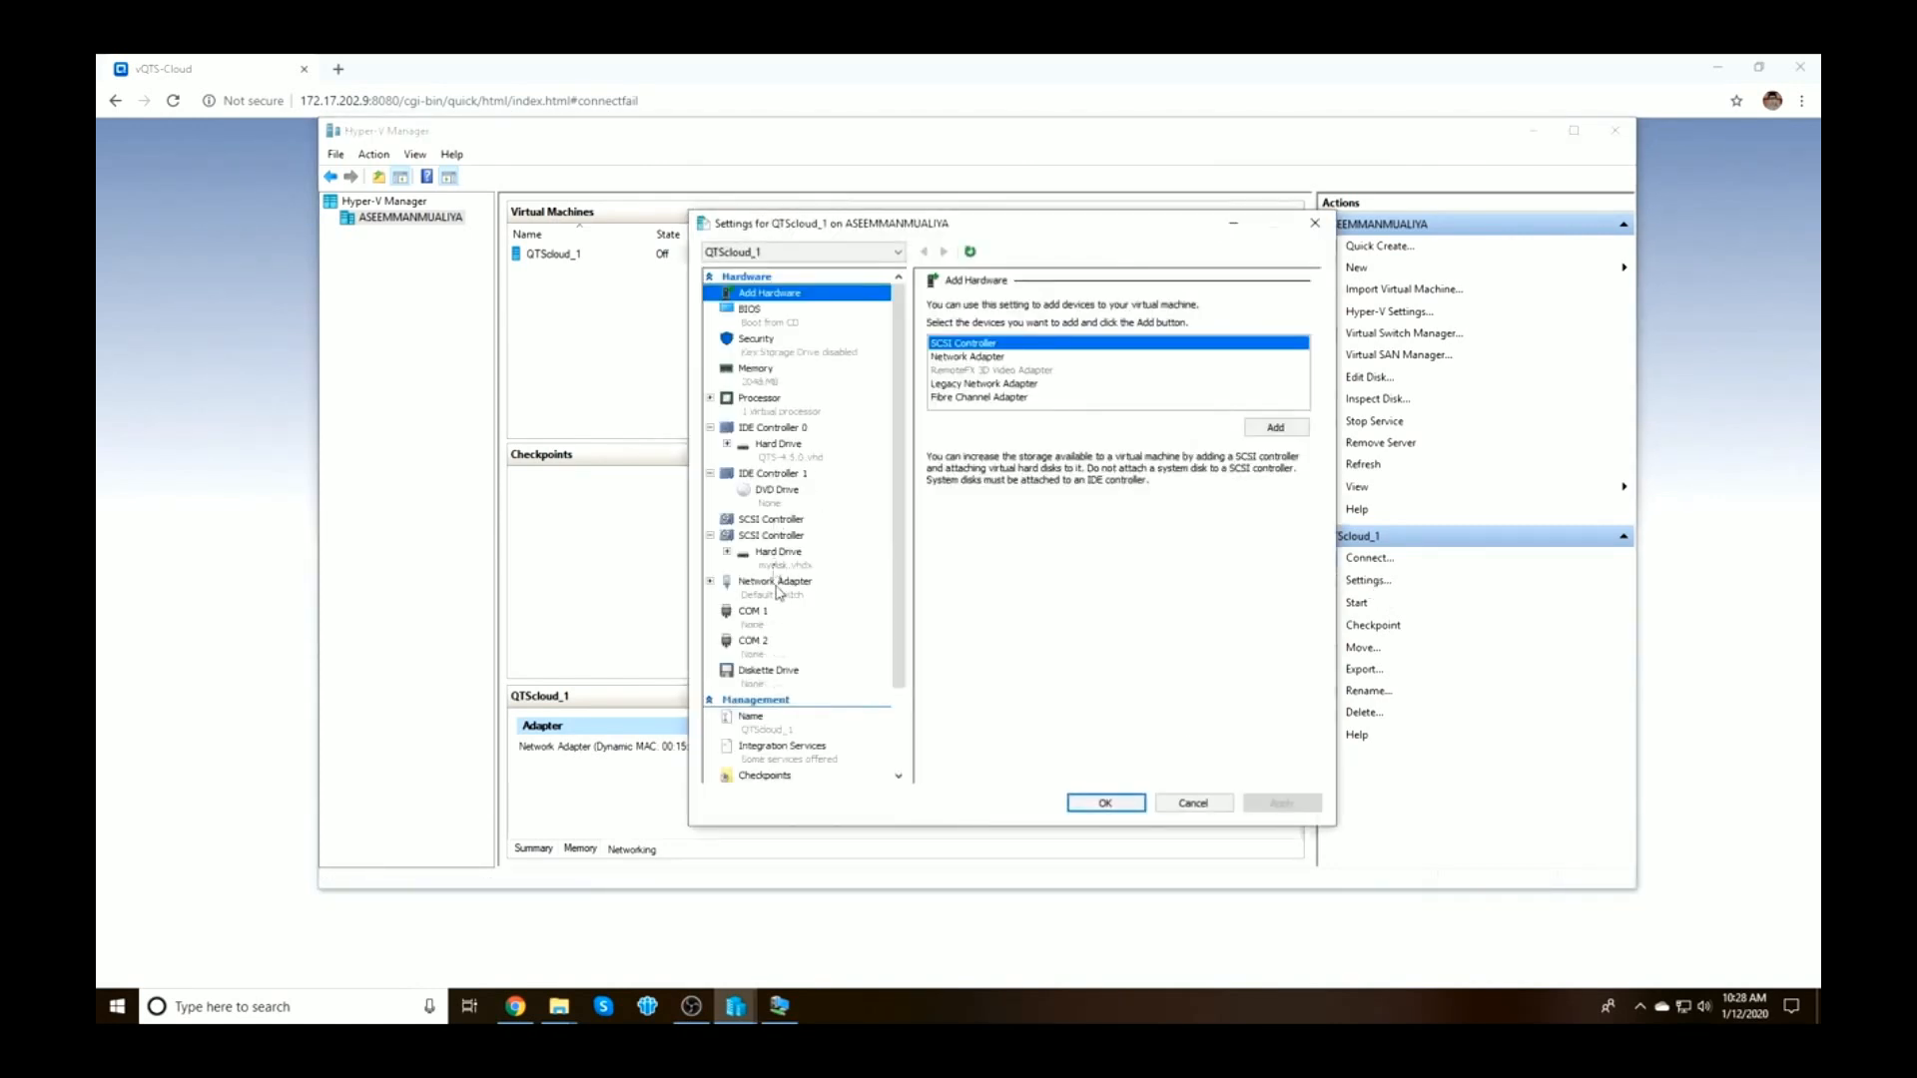
click(781, 559)
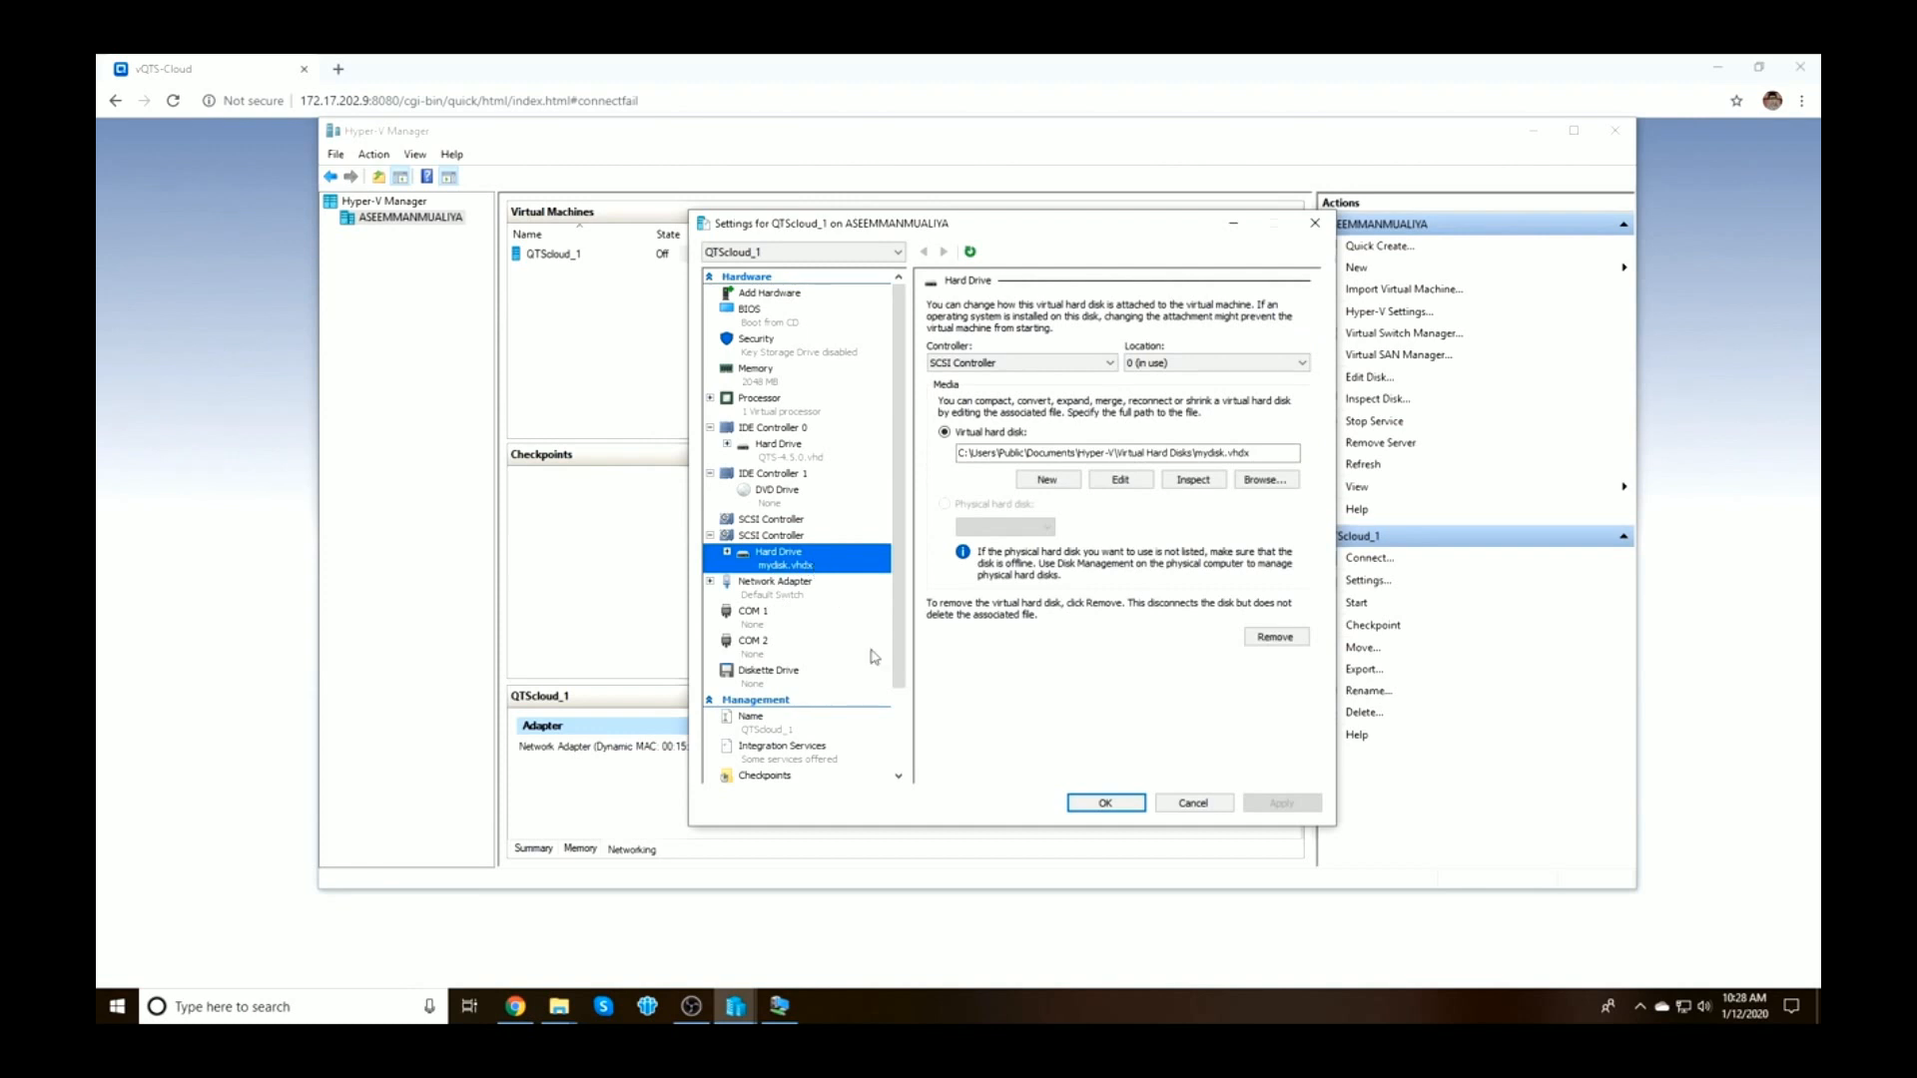
click(1106, 803)
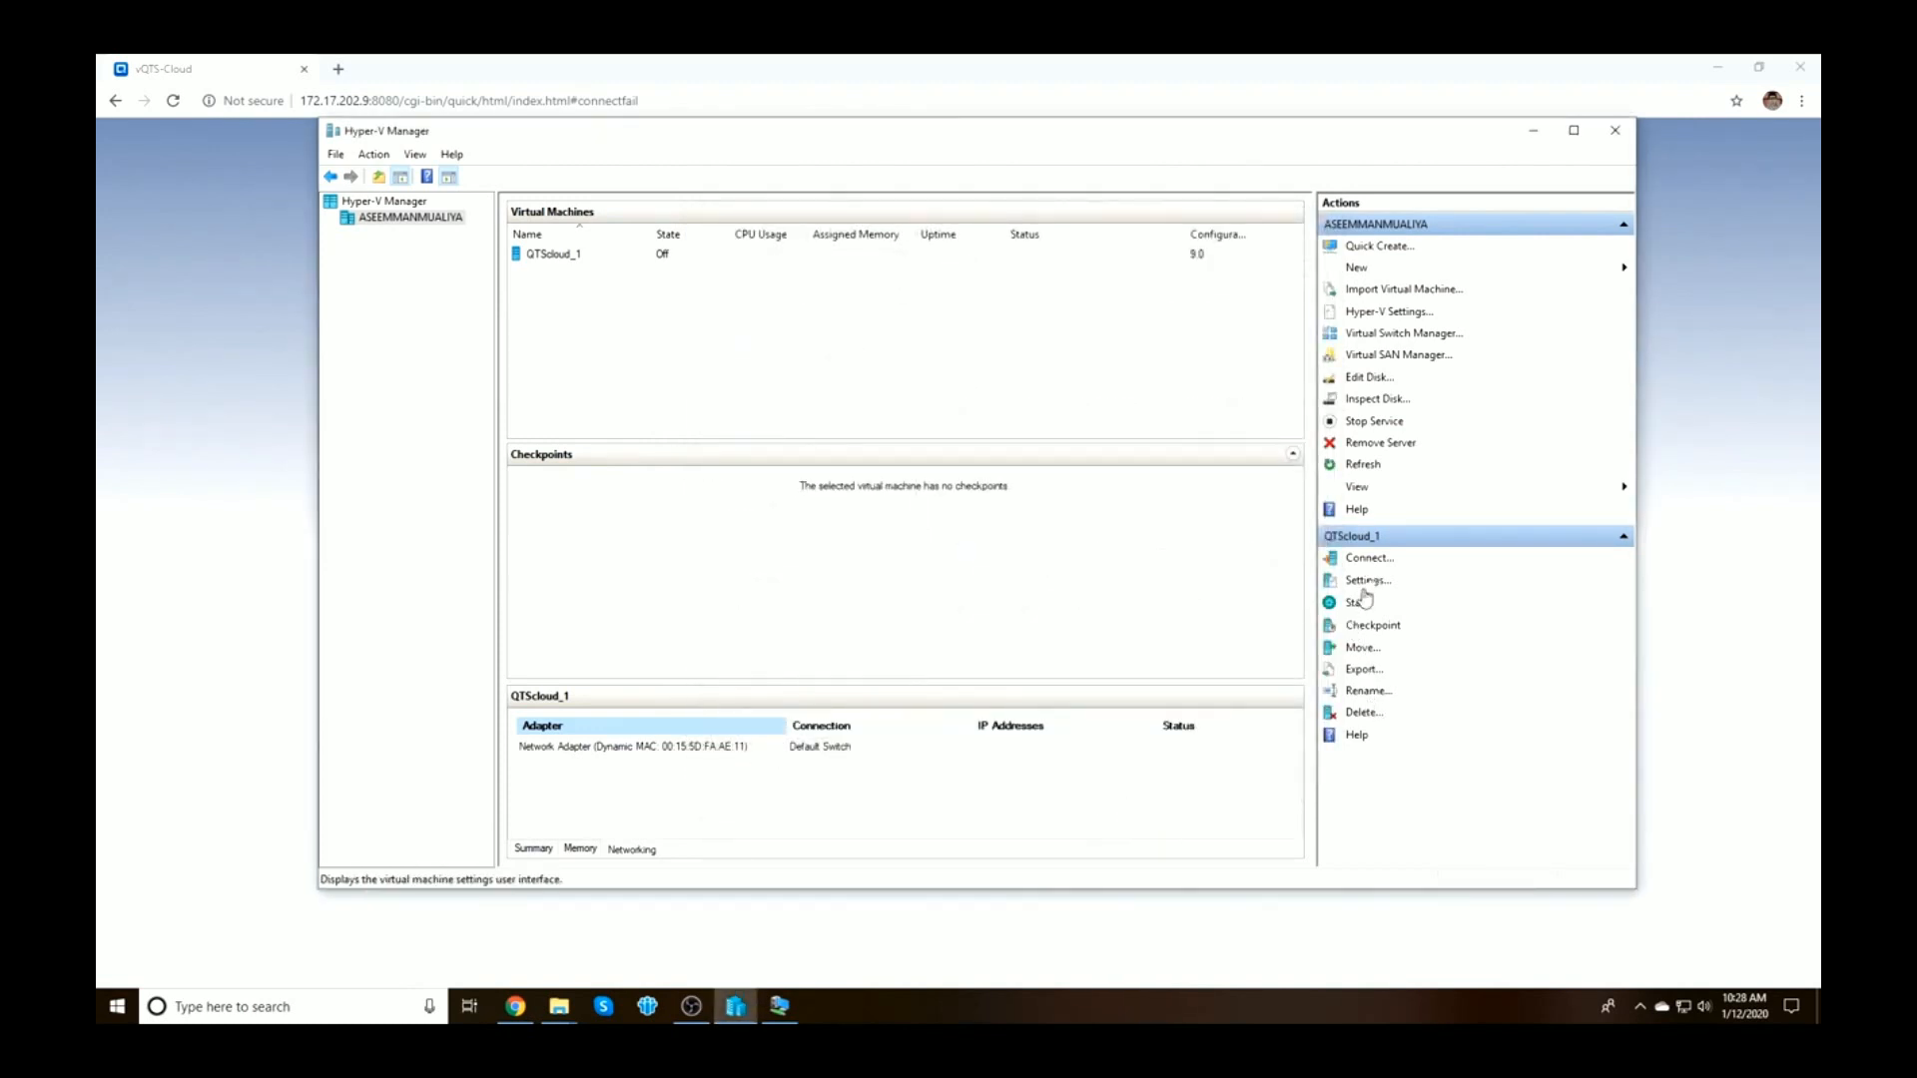
Start QTScloud_1 and check its Summary, Memory and Networking details
click(1364, 623)
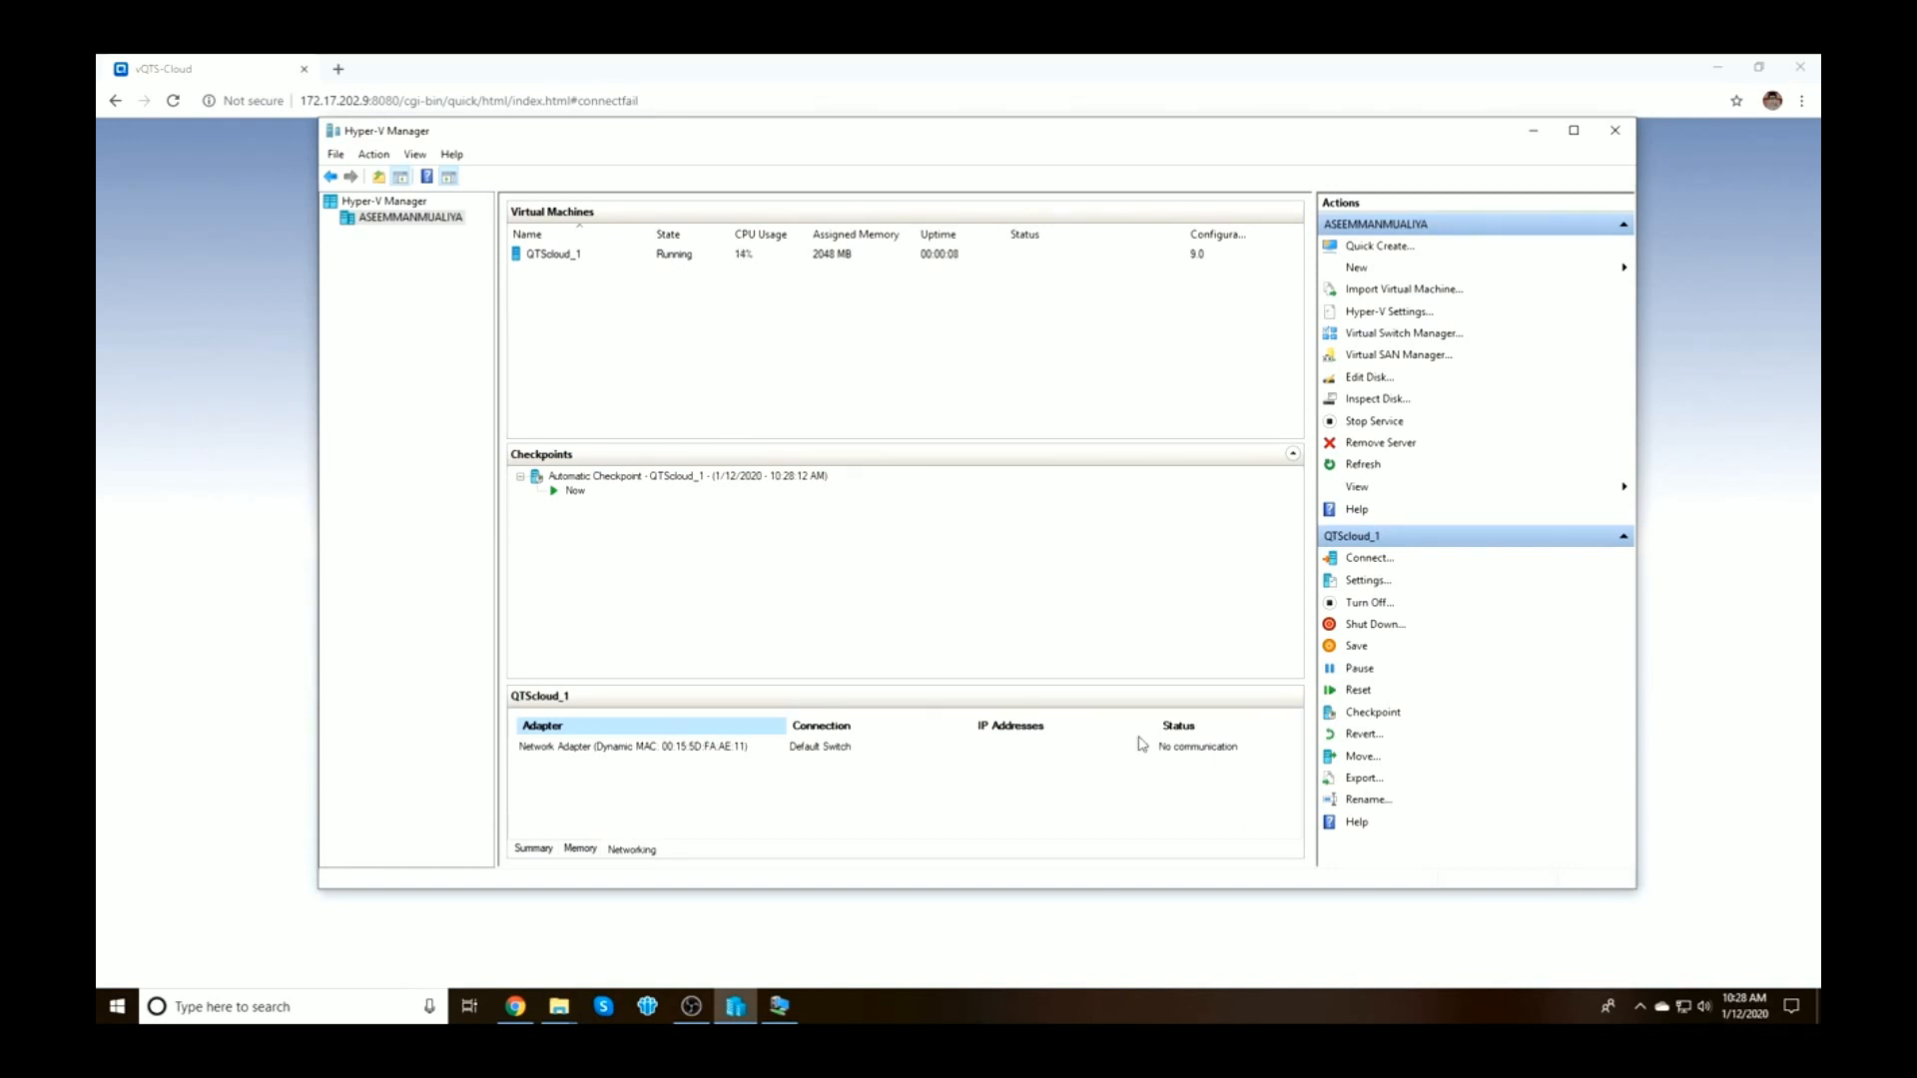
click(532, 851)
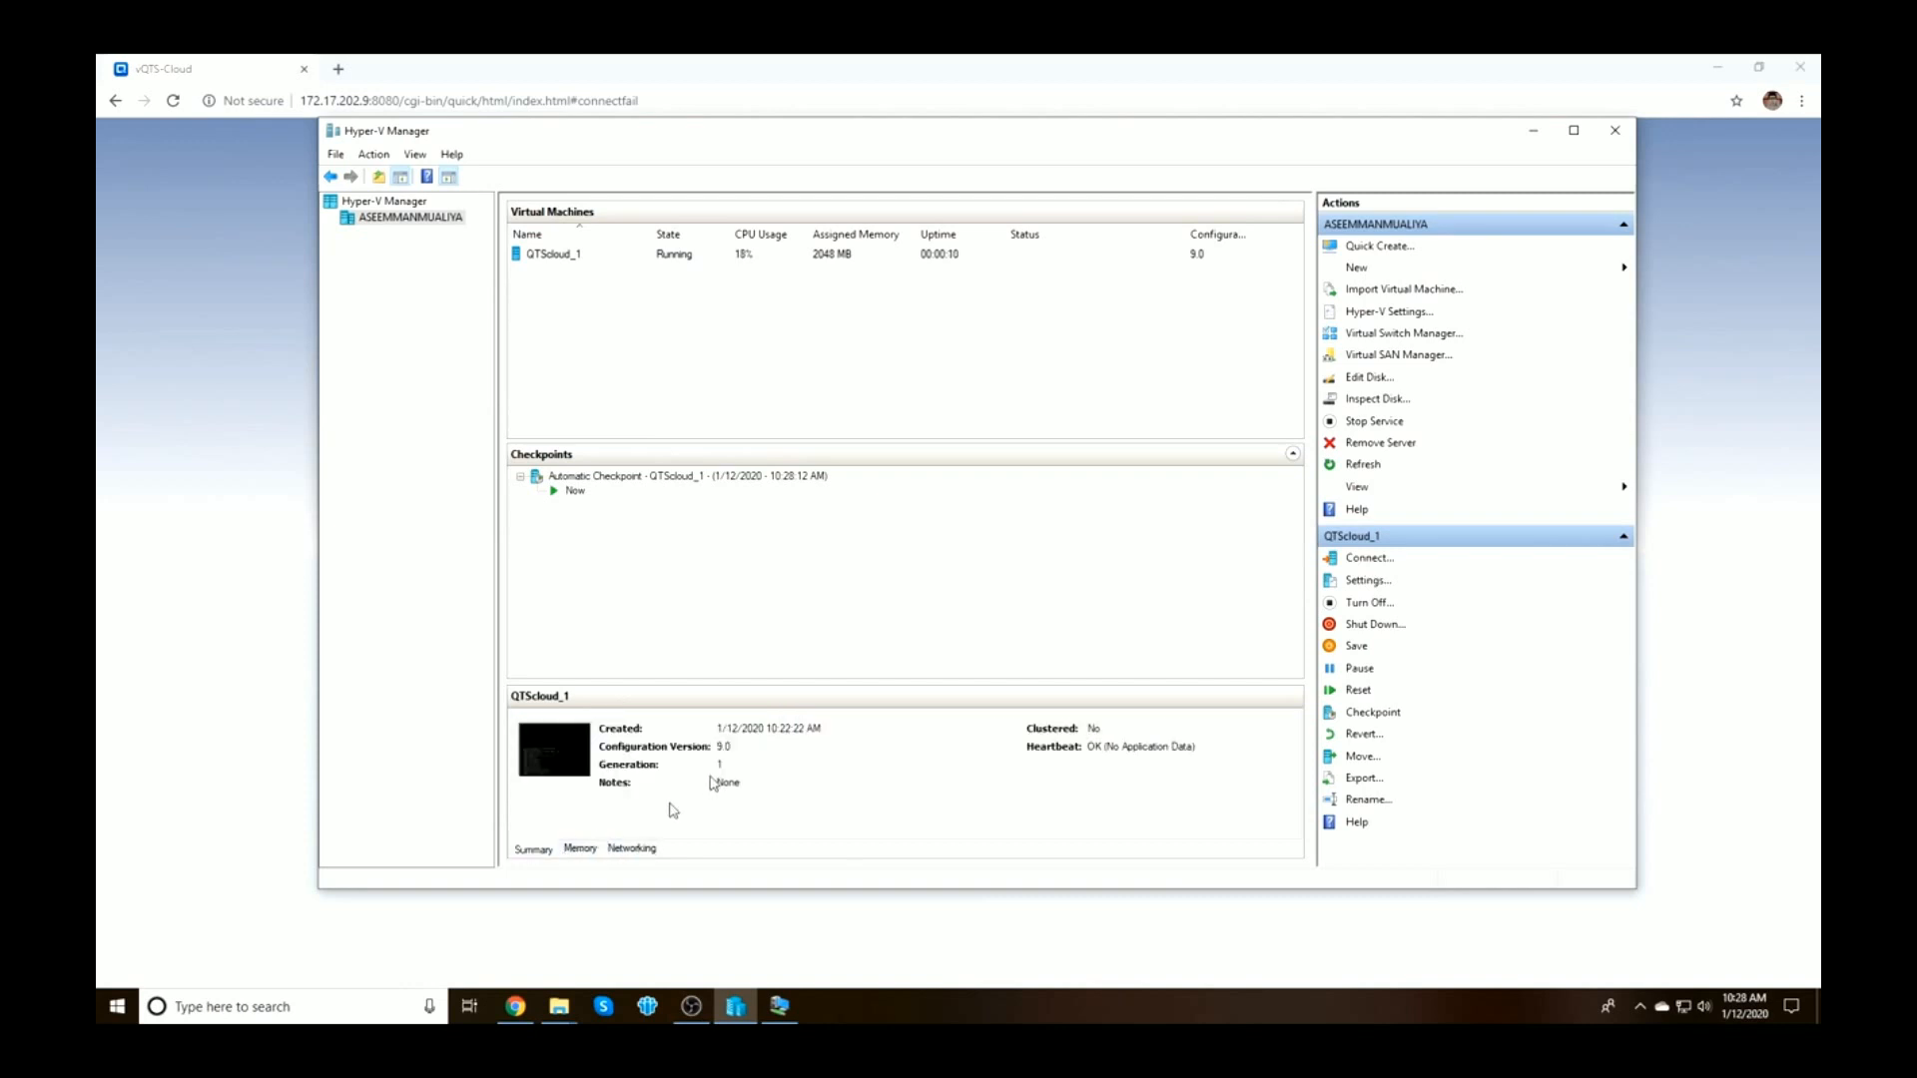
click(580, 850)
click(620, 850)
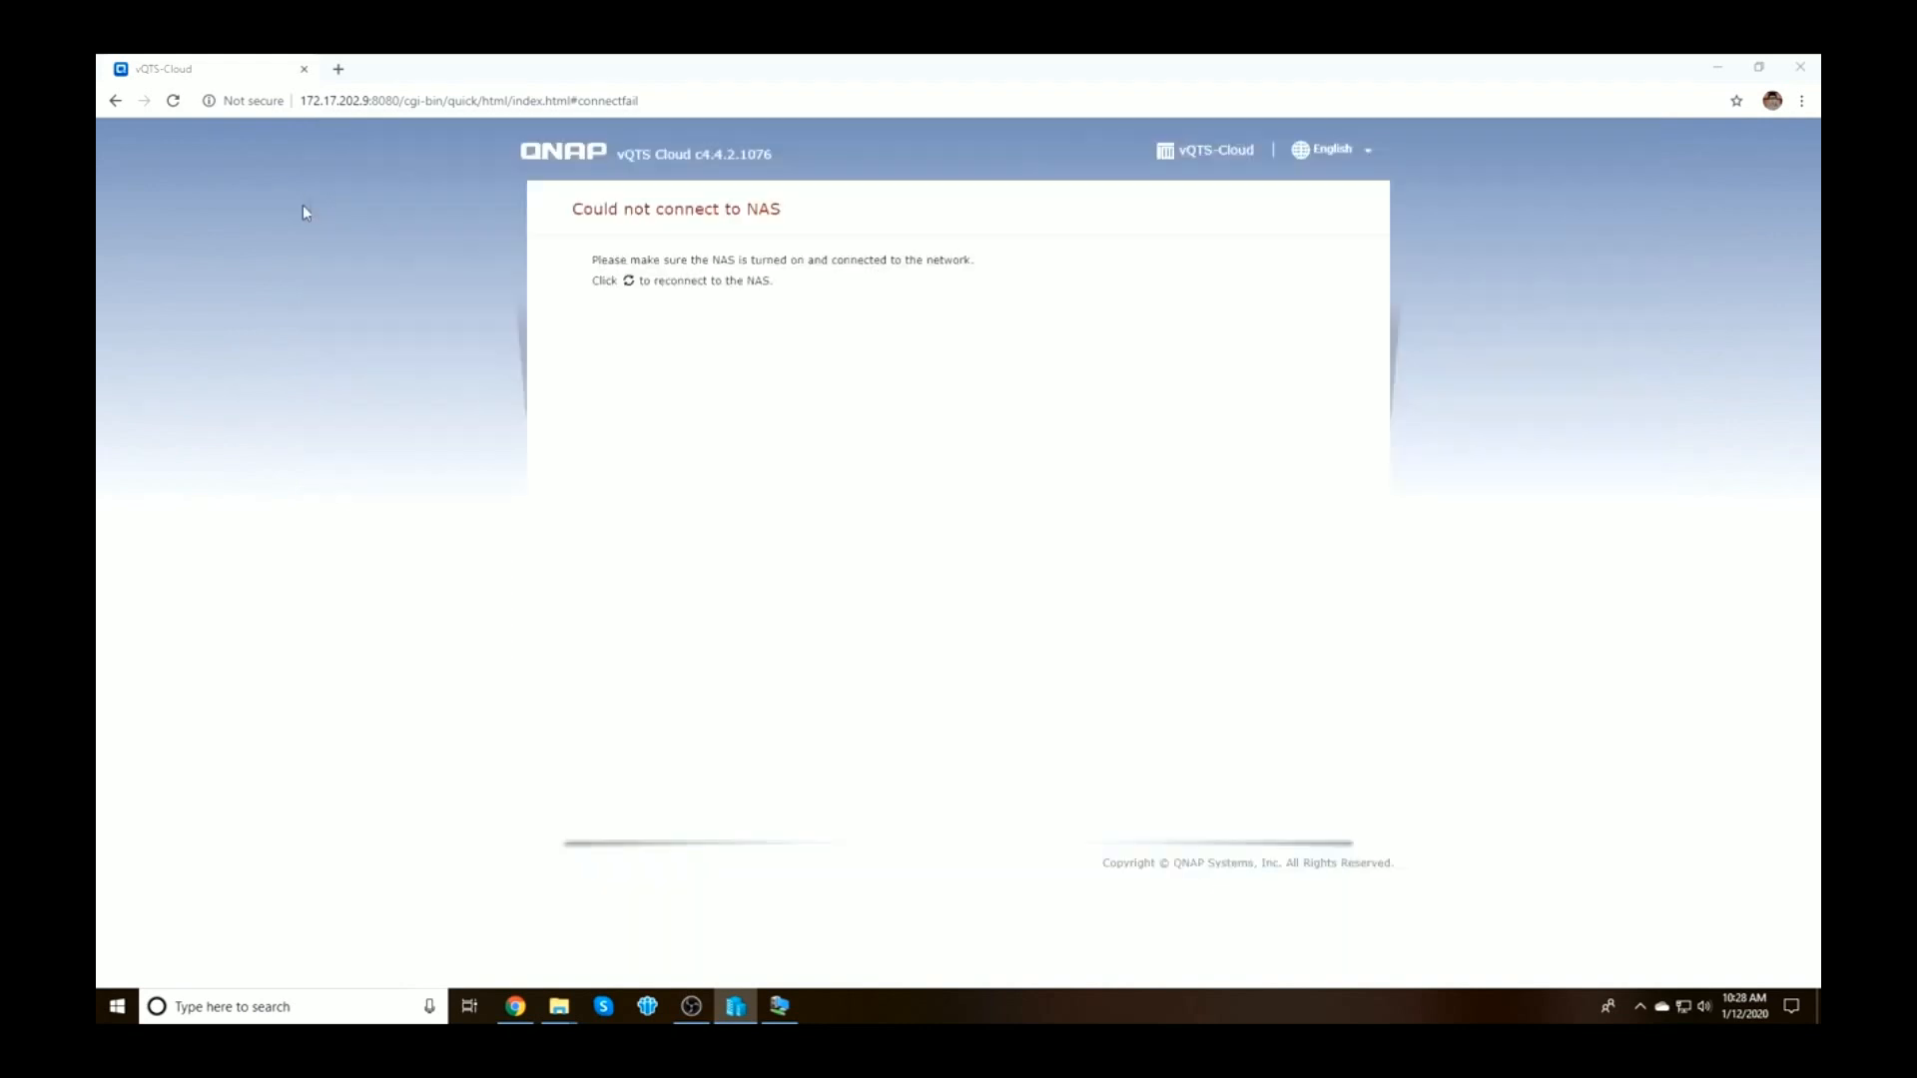
Reload the 172.17.202.9 NAS page in Chrome, then go back to Hyper-V Manager
click(302, 206)
click(384, 103)
key(Return)
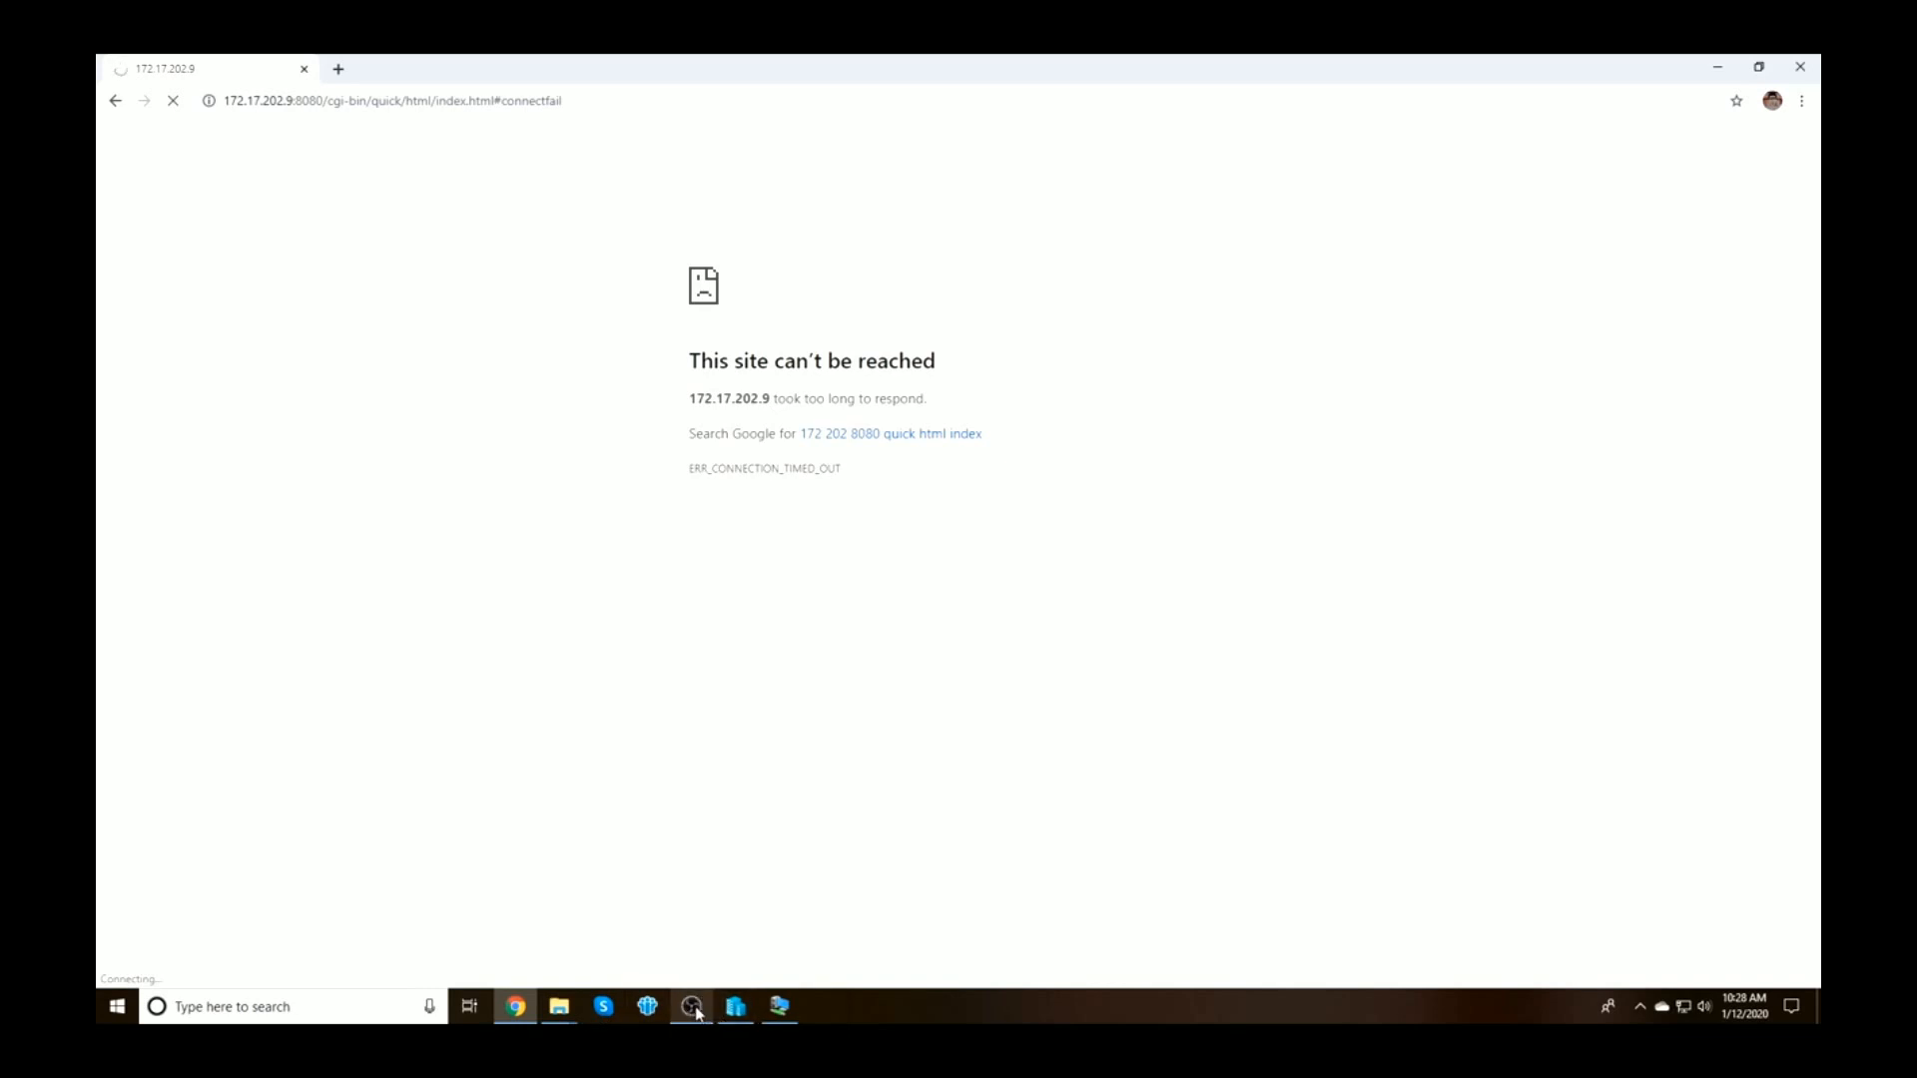
click(736, 1009)
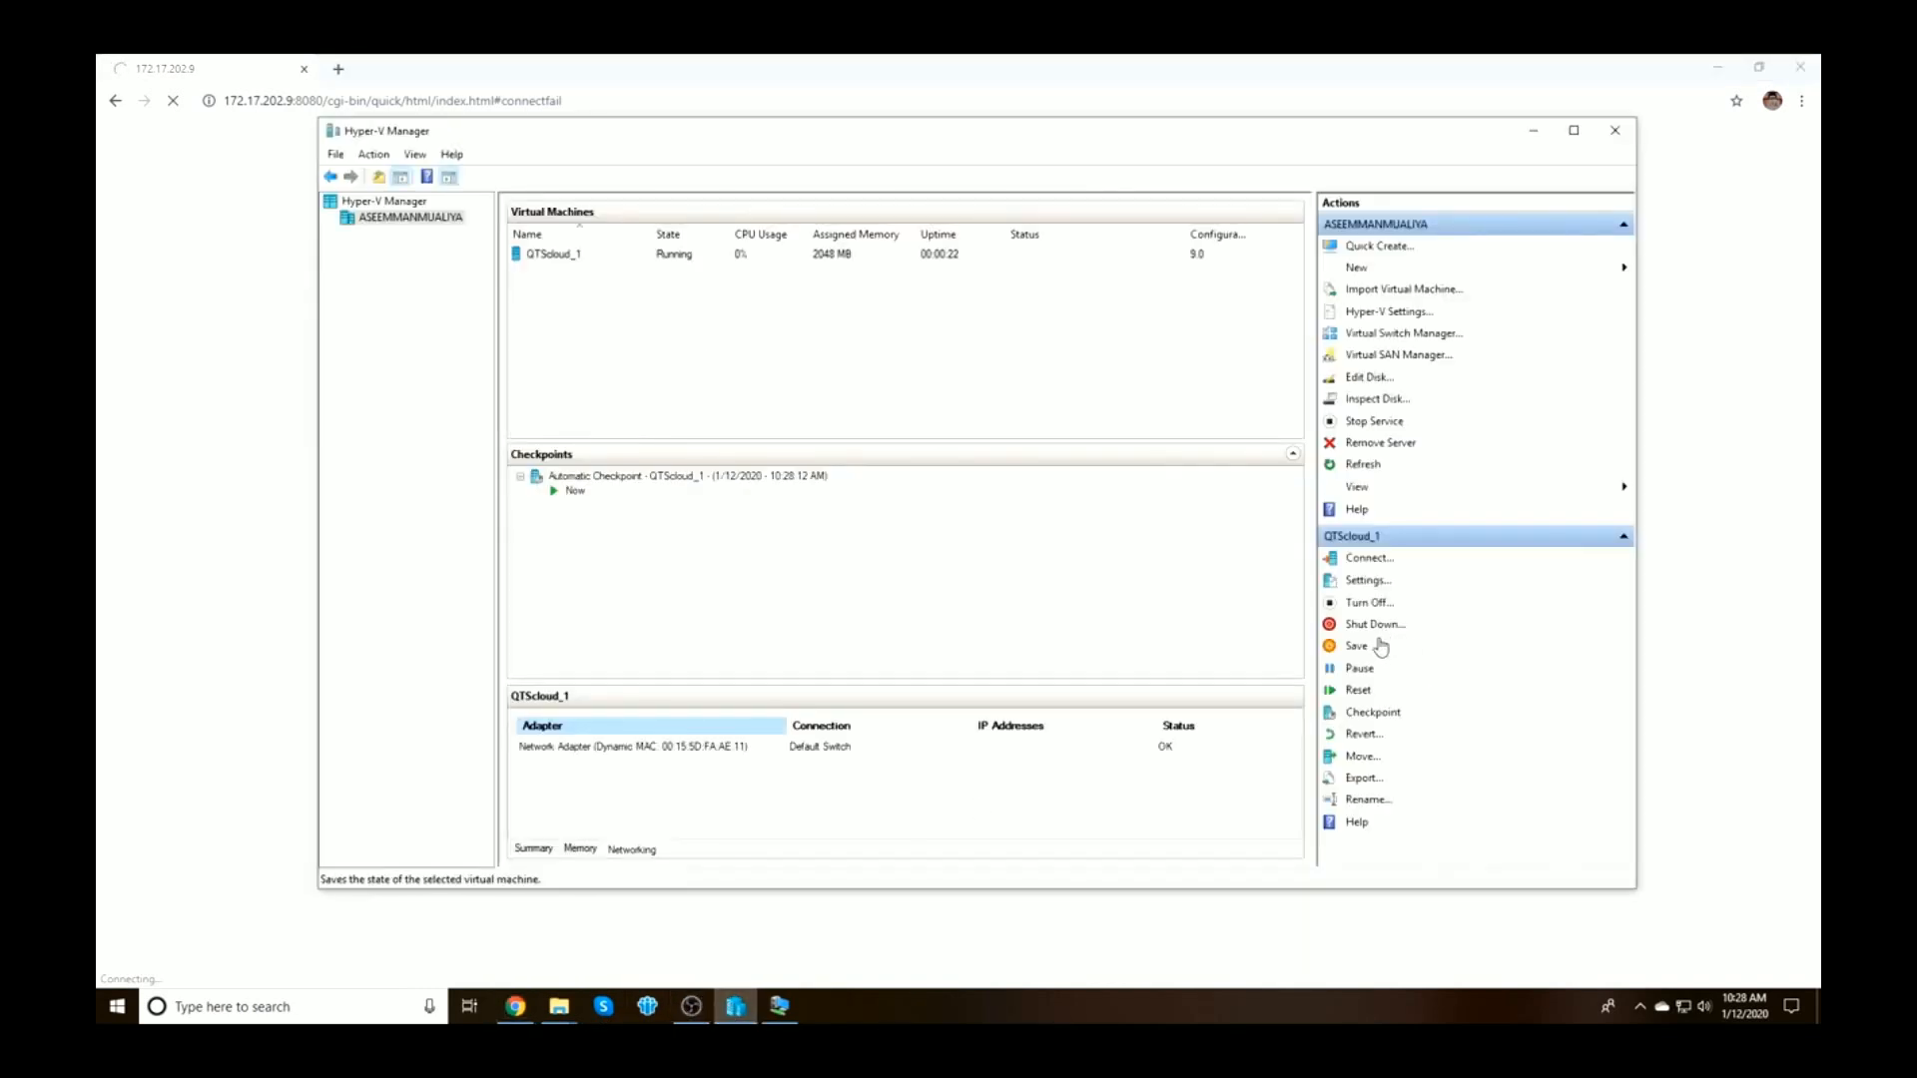
Open a console connection to QTScloud_1 and log in
click(1375, 562)
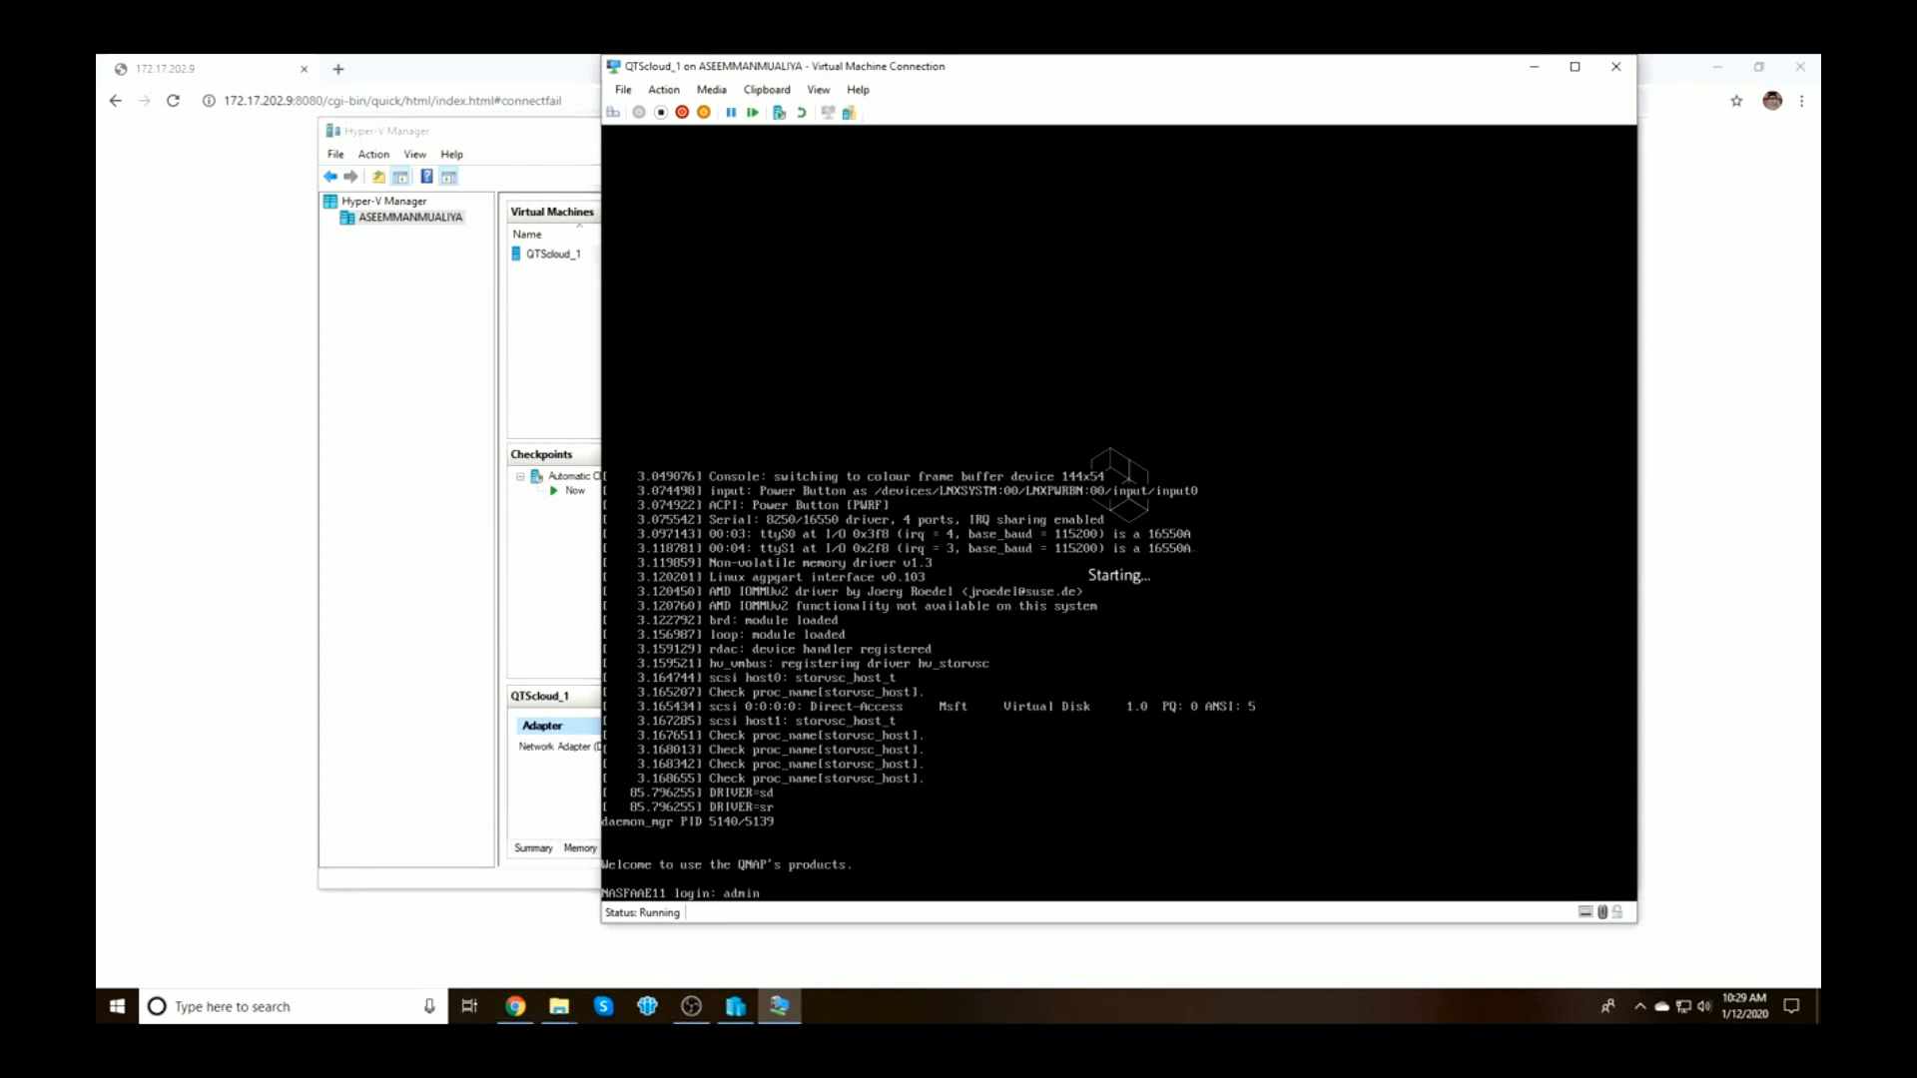
key(Return)
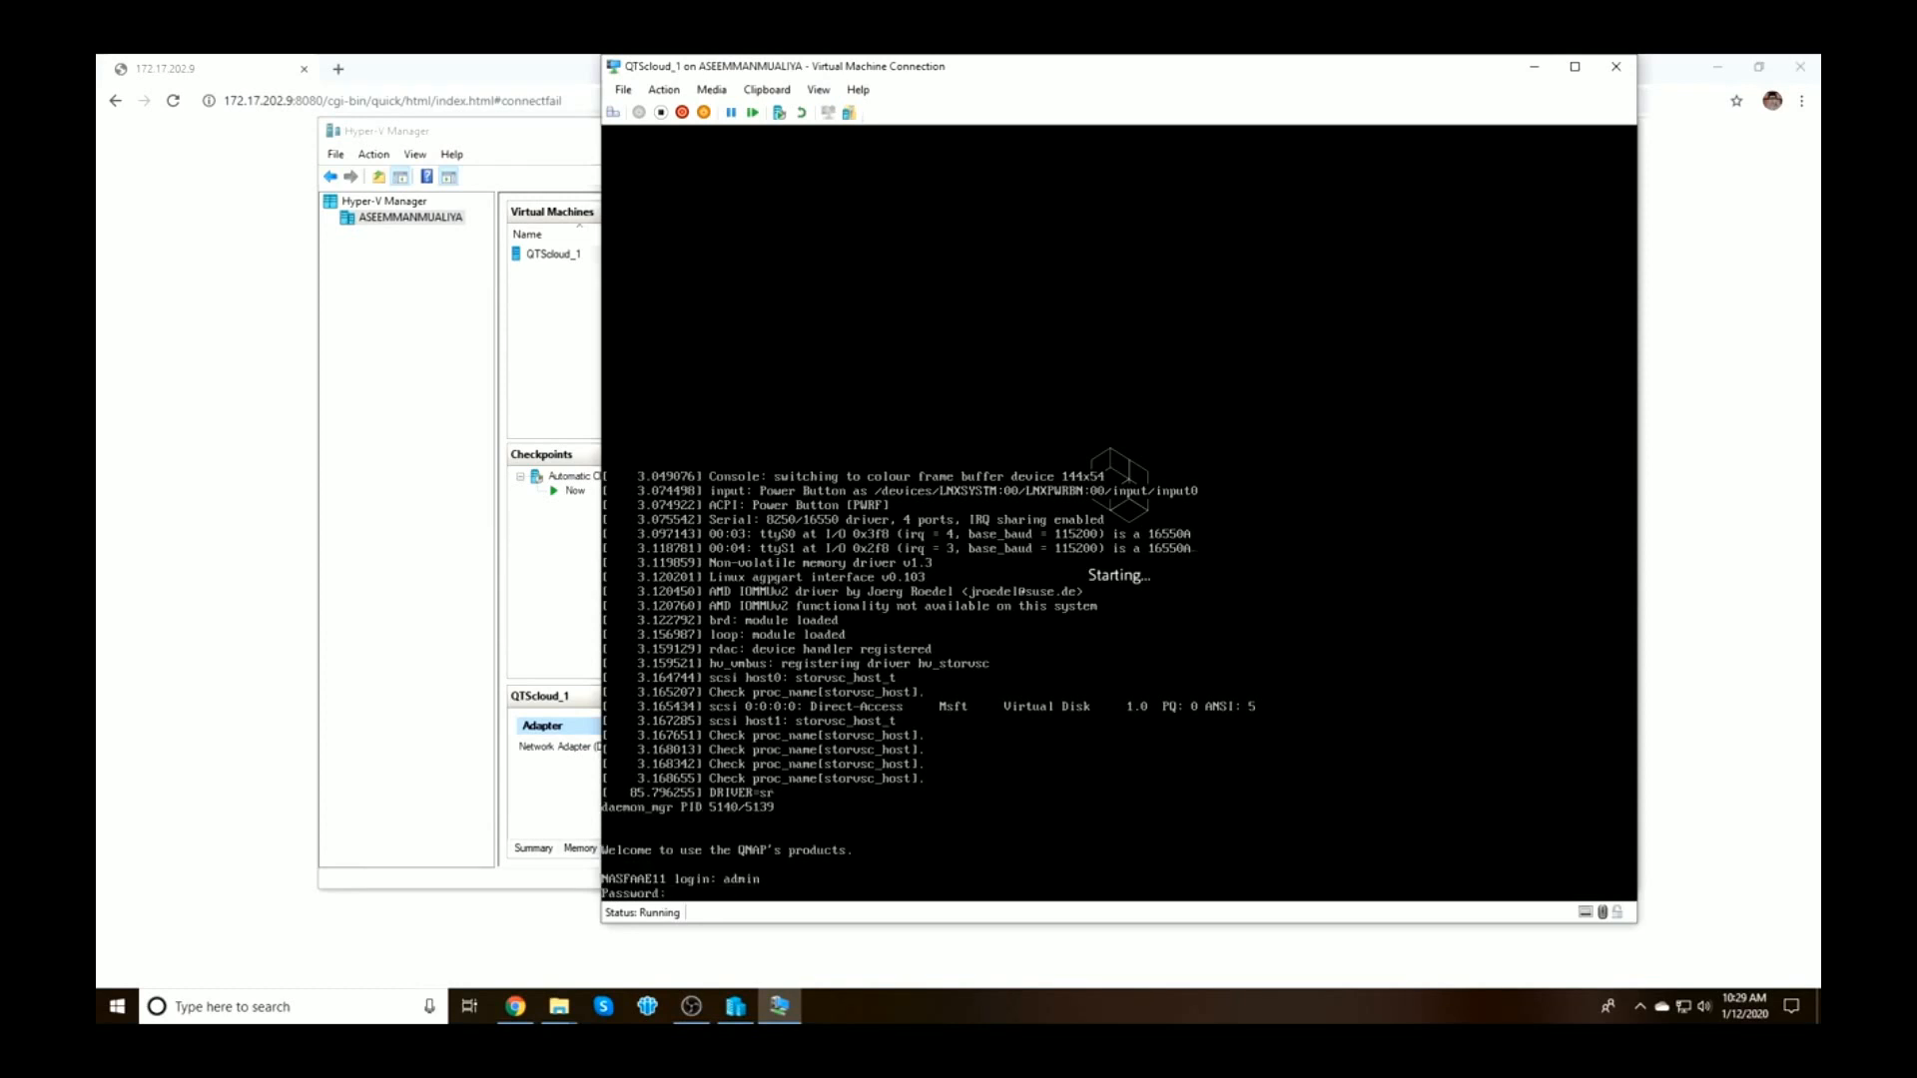
key(Return)
Run ifconfig -a to confirm address 172.17.202.9, then reload the NAS page in Chrome
text(if)
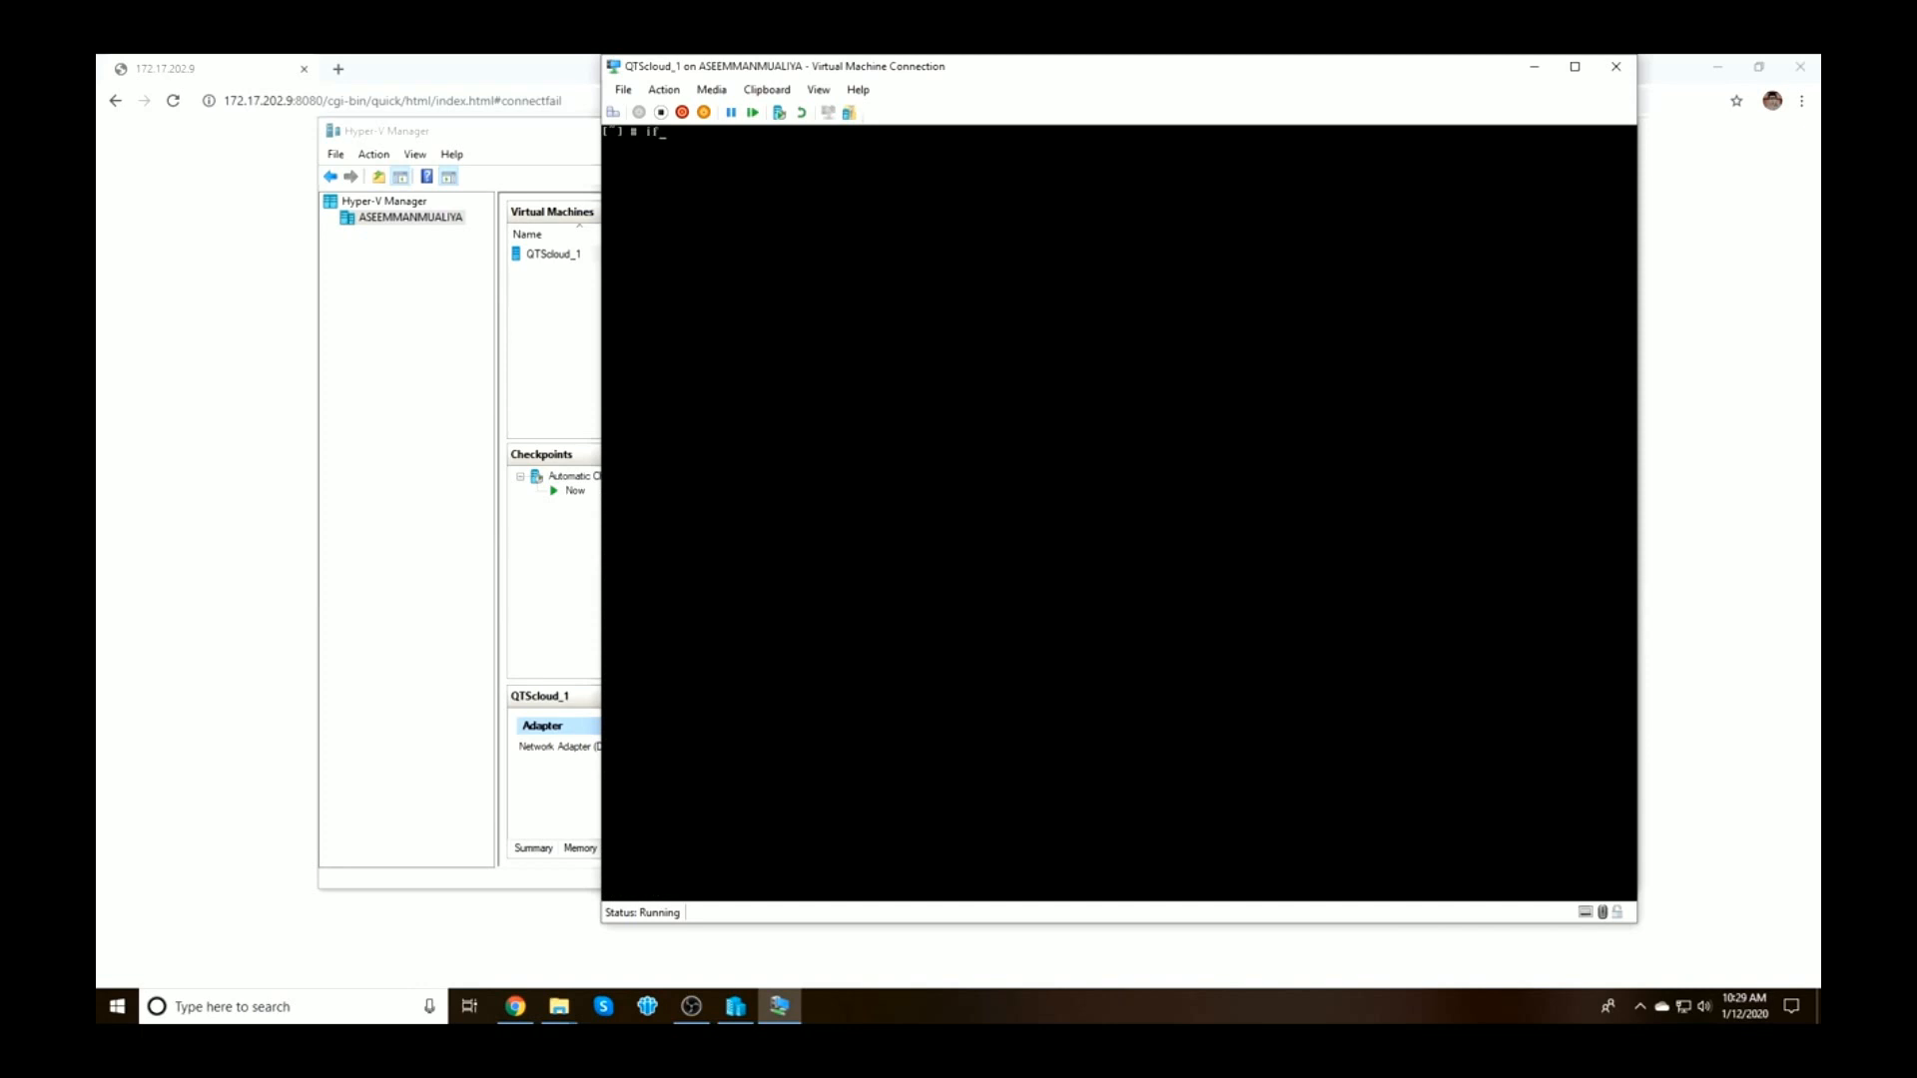
text(config -a)
key(Return)
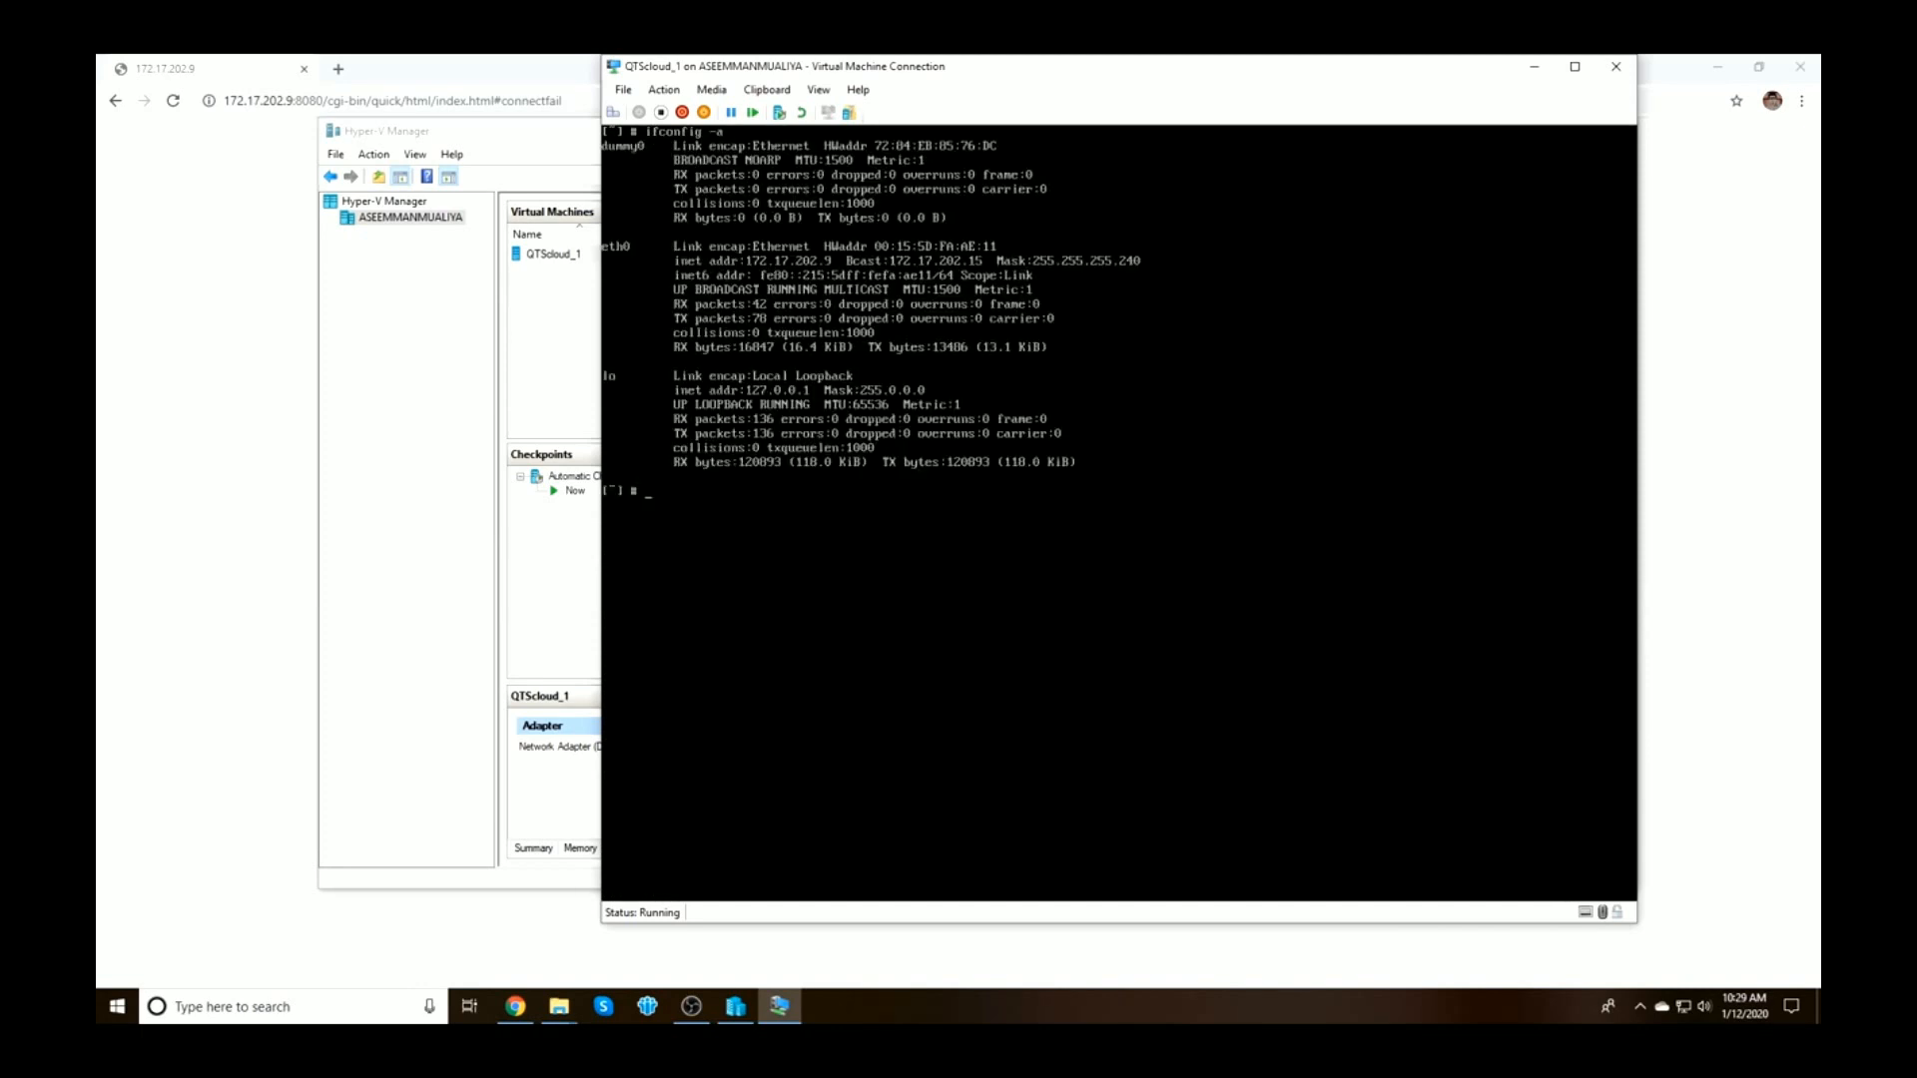
click(344, 104)
key(Return)
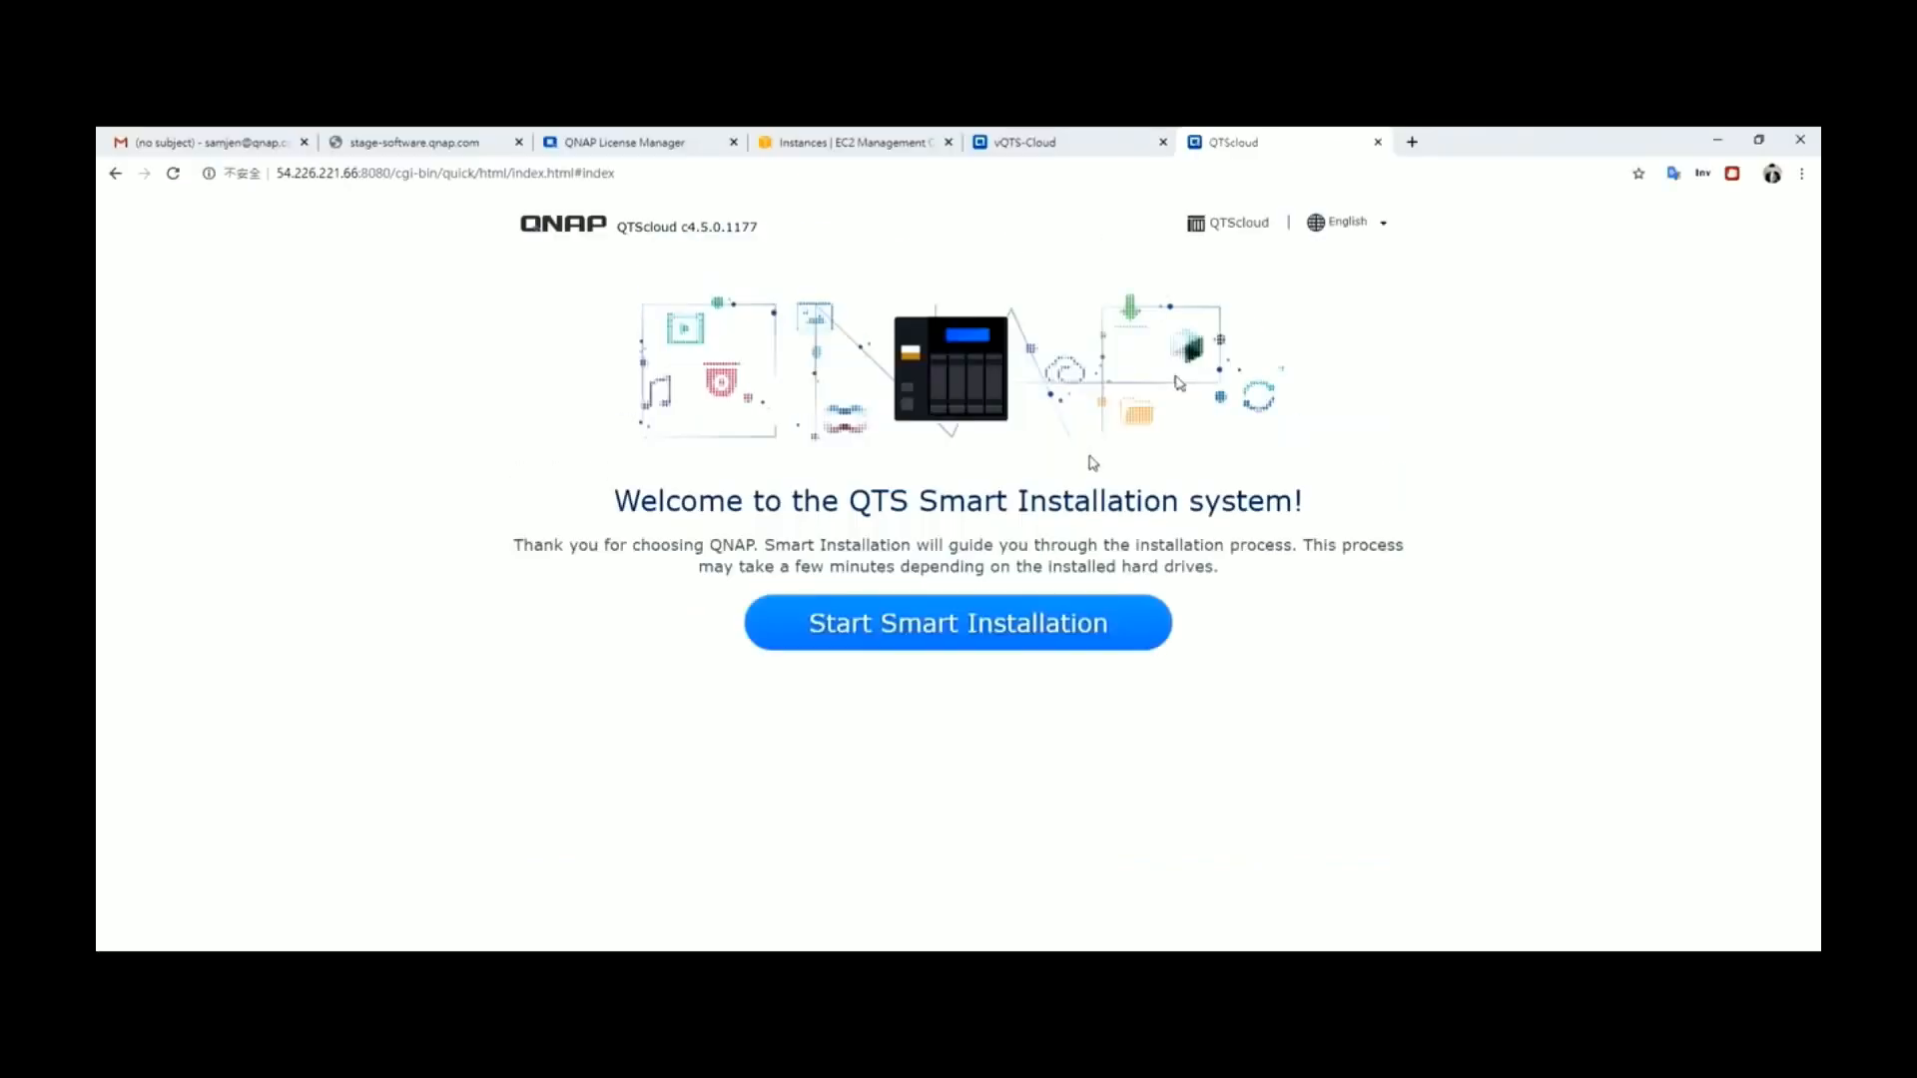
Start Smart Installation from the QTS welcome page
click(941, 633)
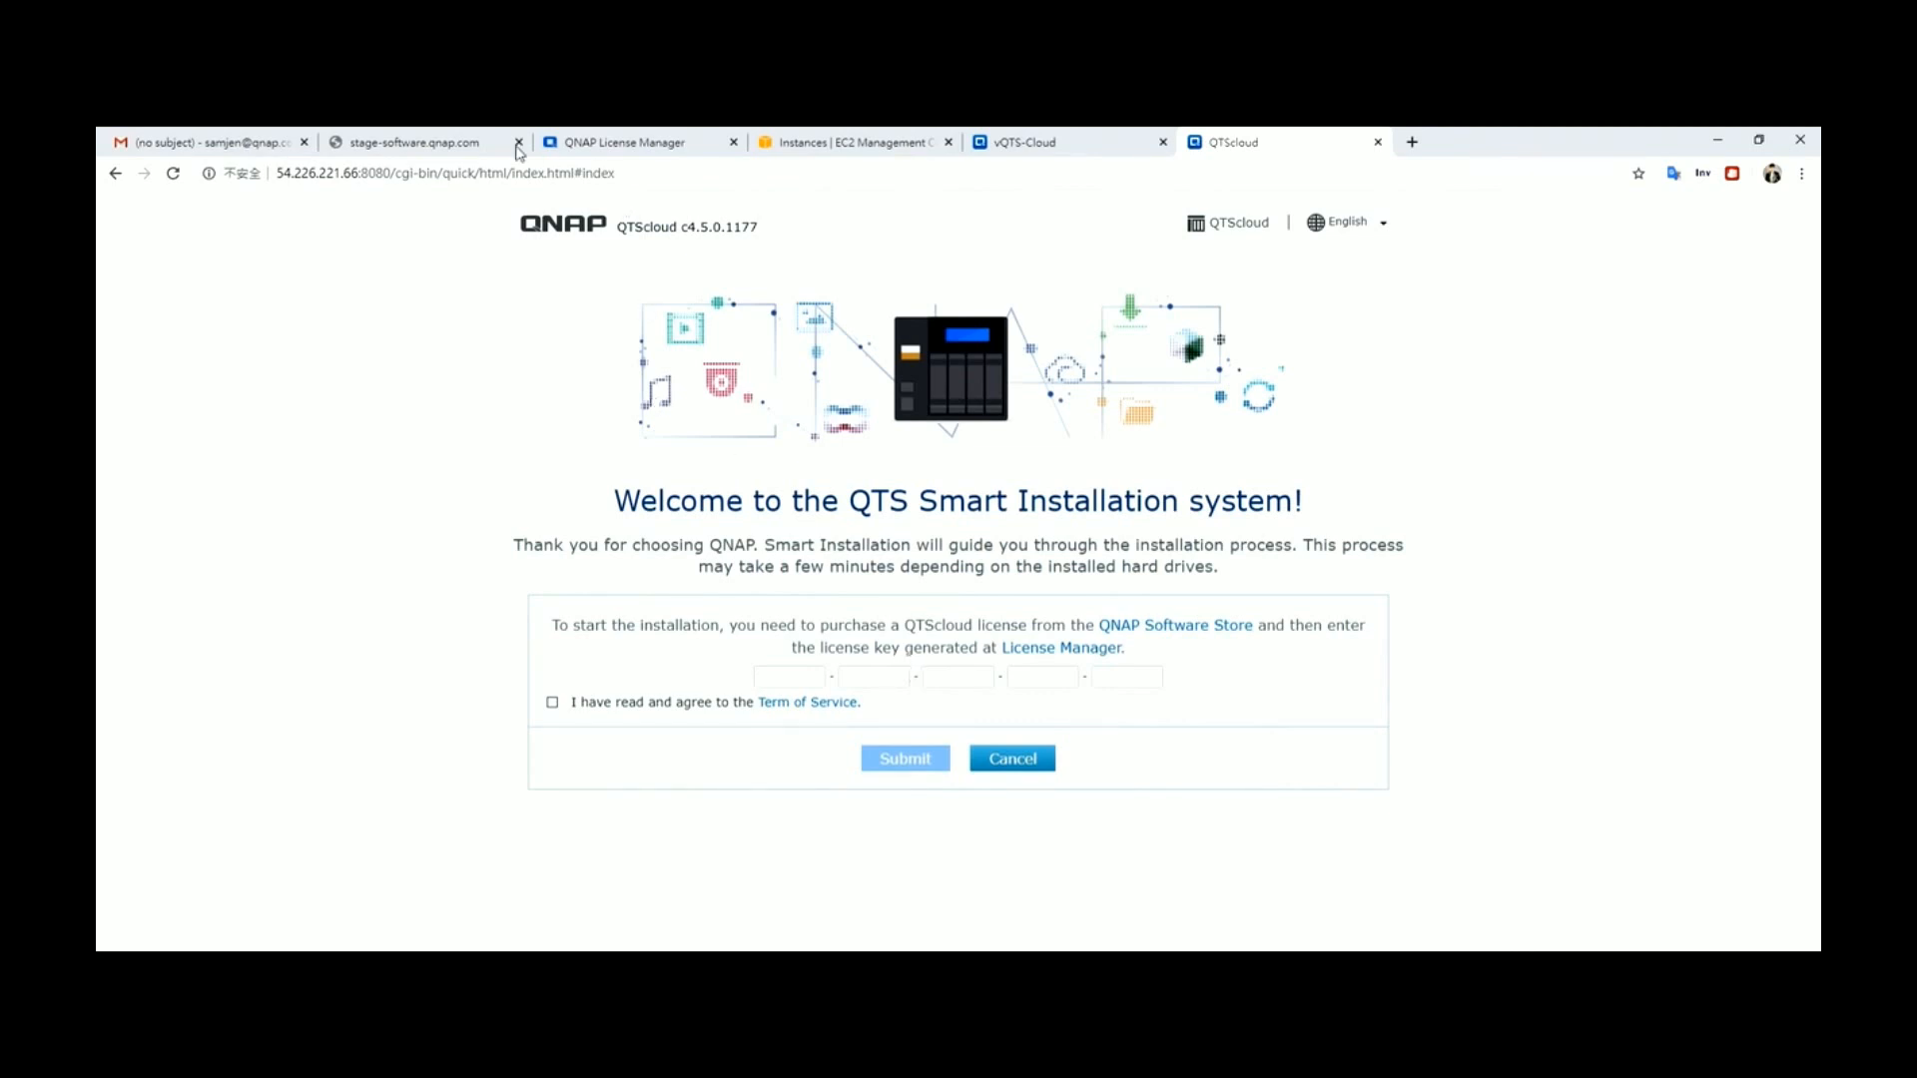
Reload the stage-software browser tab
click(437, 152)
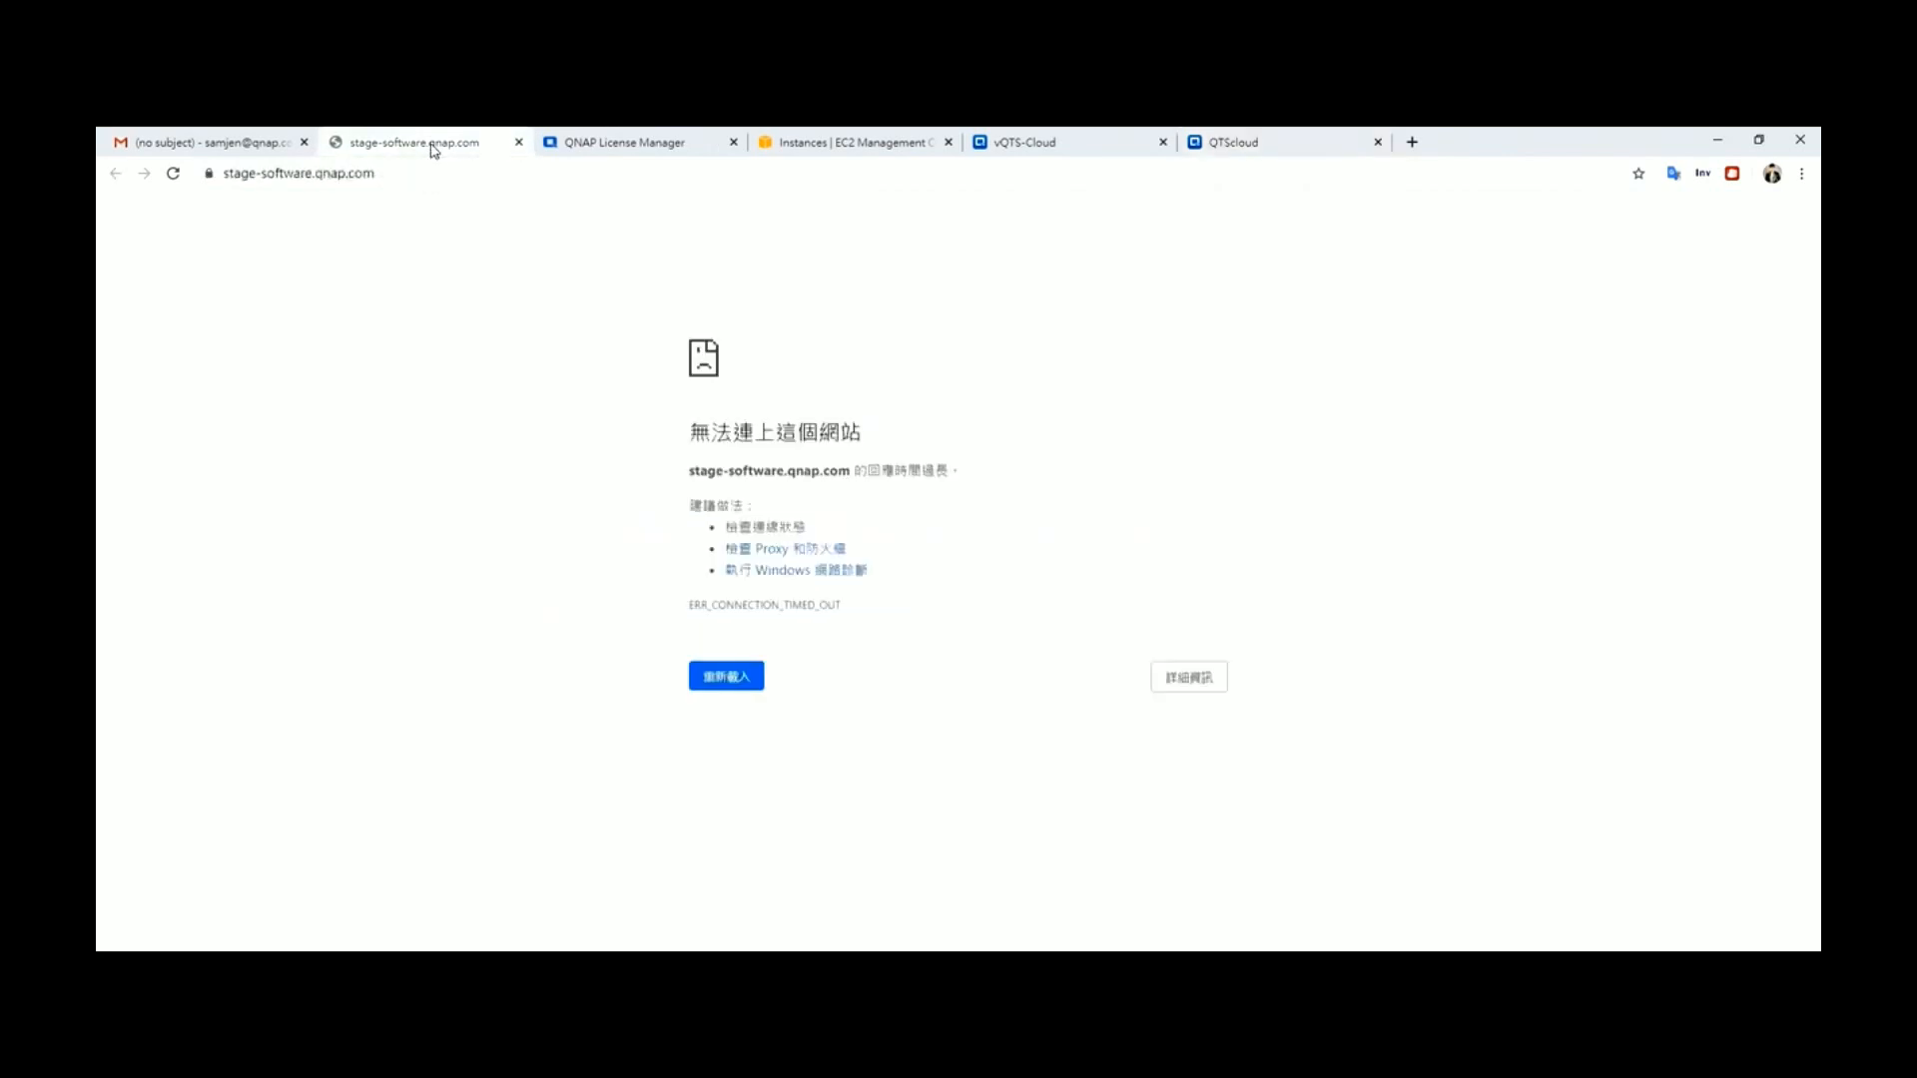
click(442, 173)
key(Return)
Reveal the QTScloud 24+ Cores license key in QNAP License Manager via key-based activation
click(620, 143)
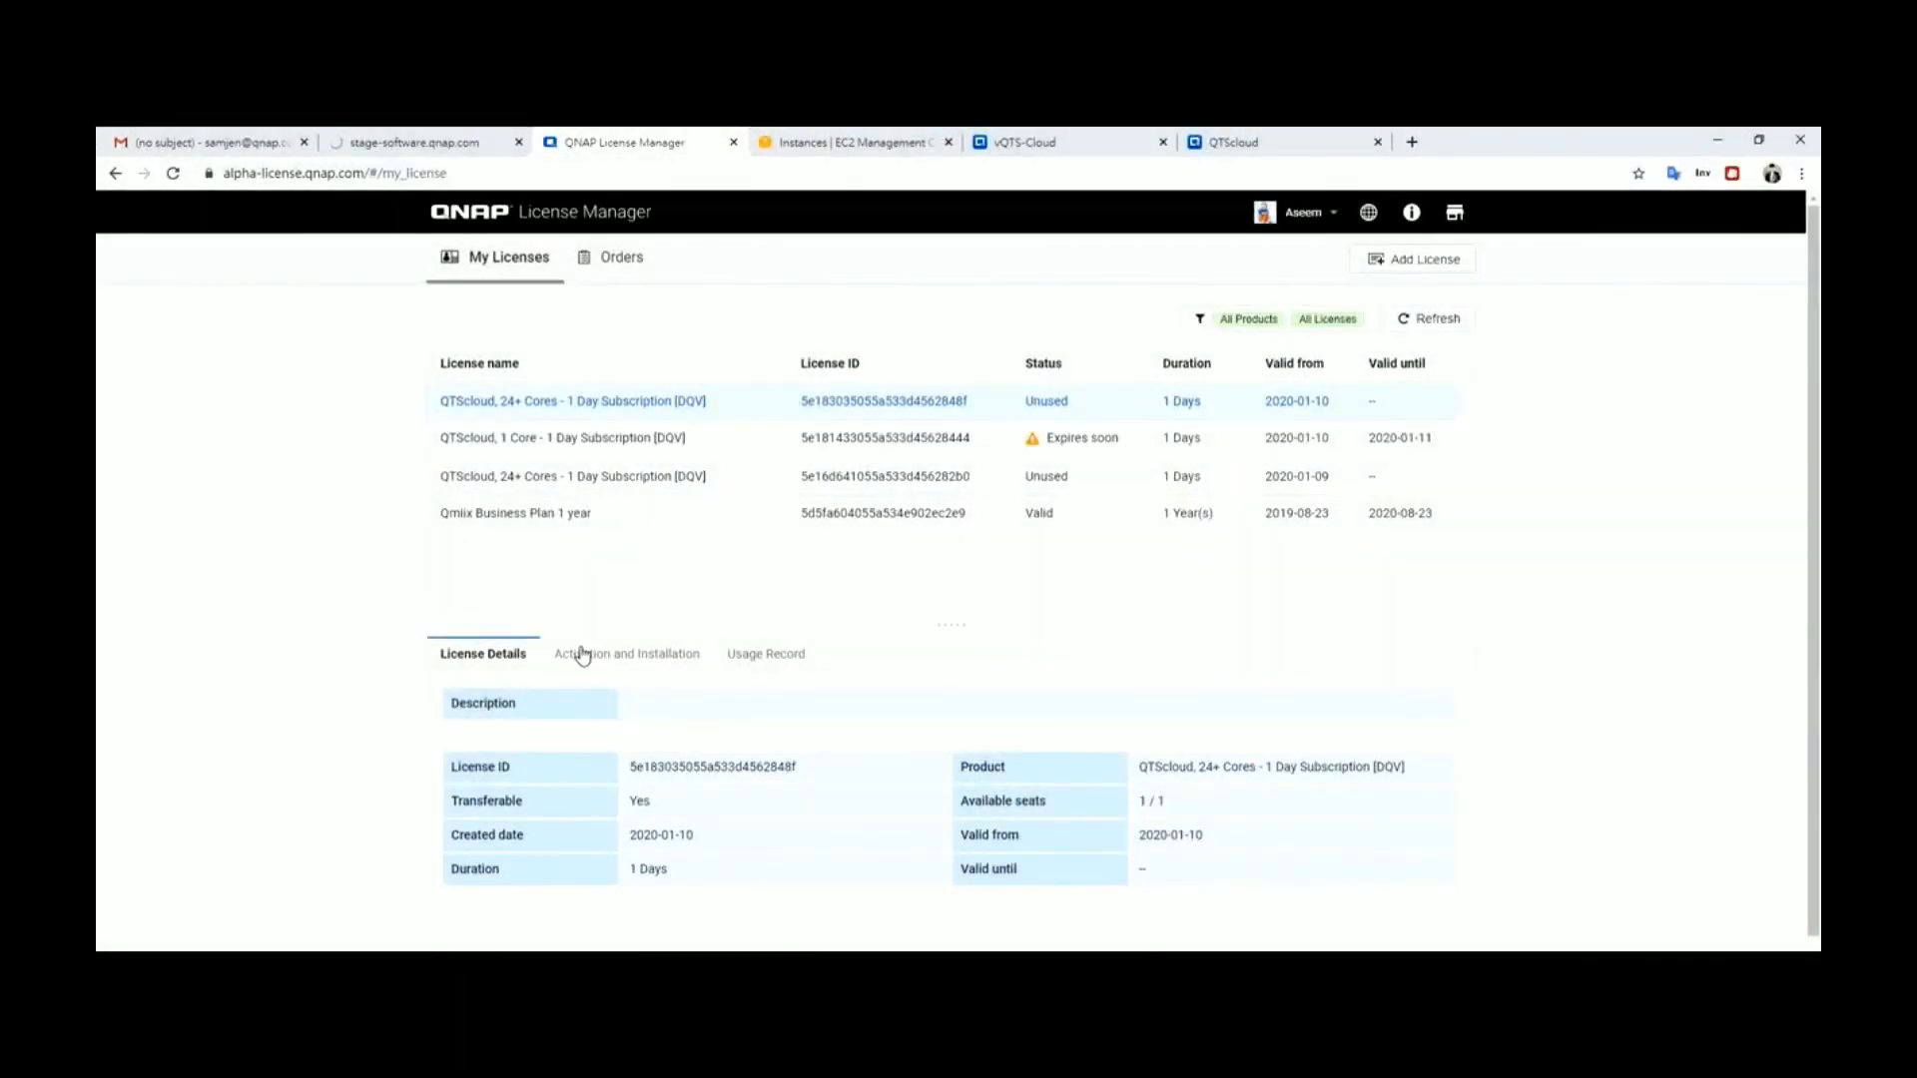
click(582, 654)
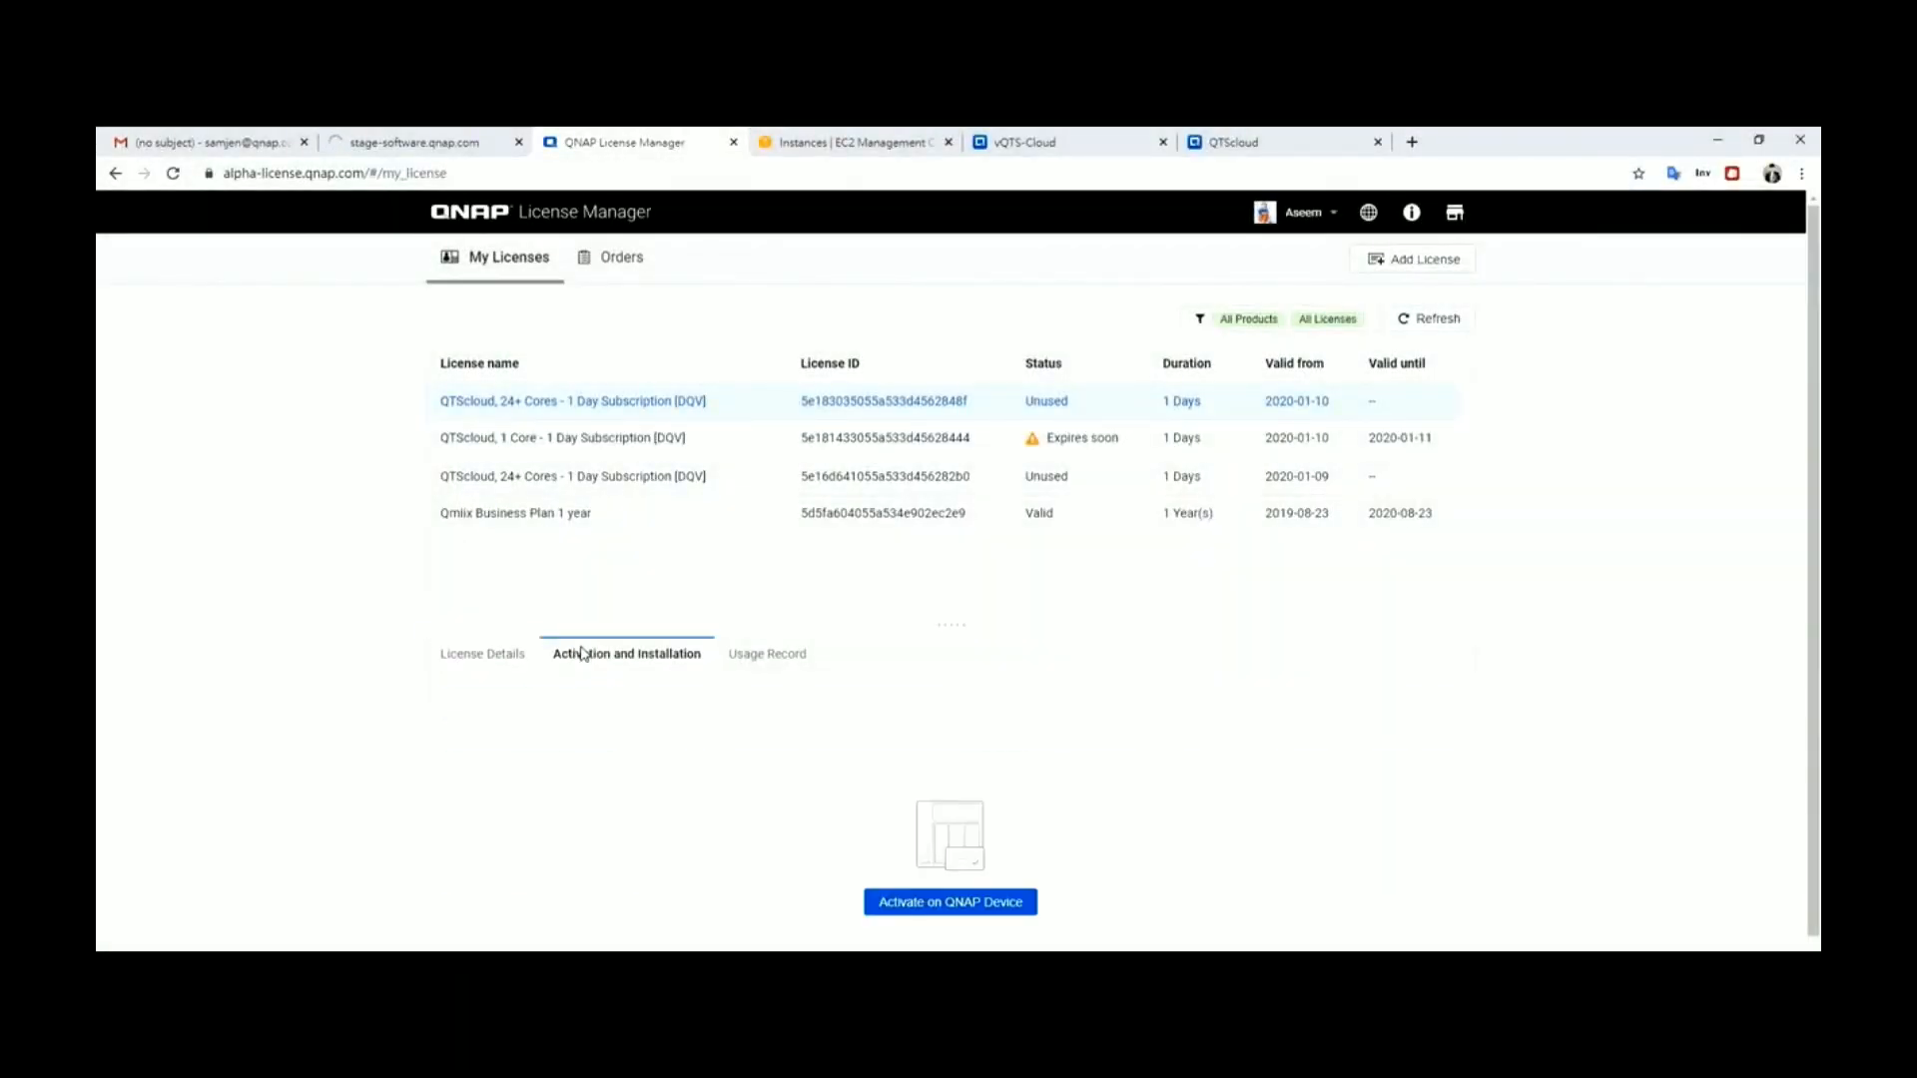
click(969, 904)
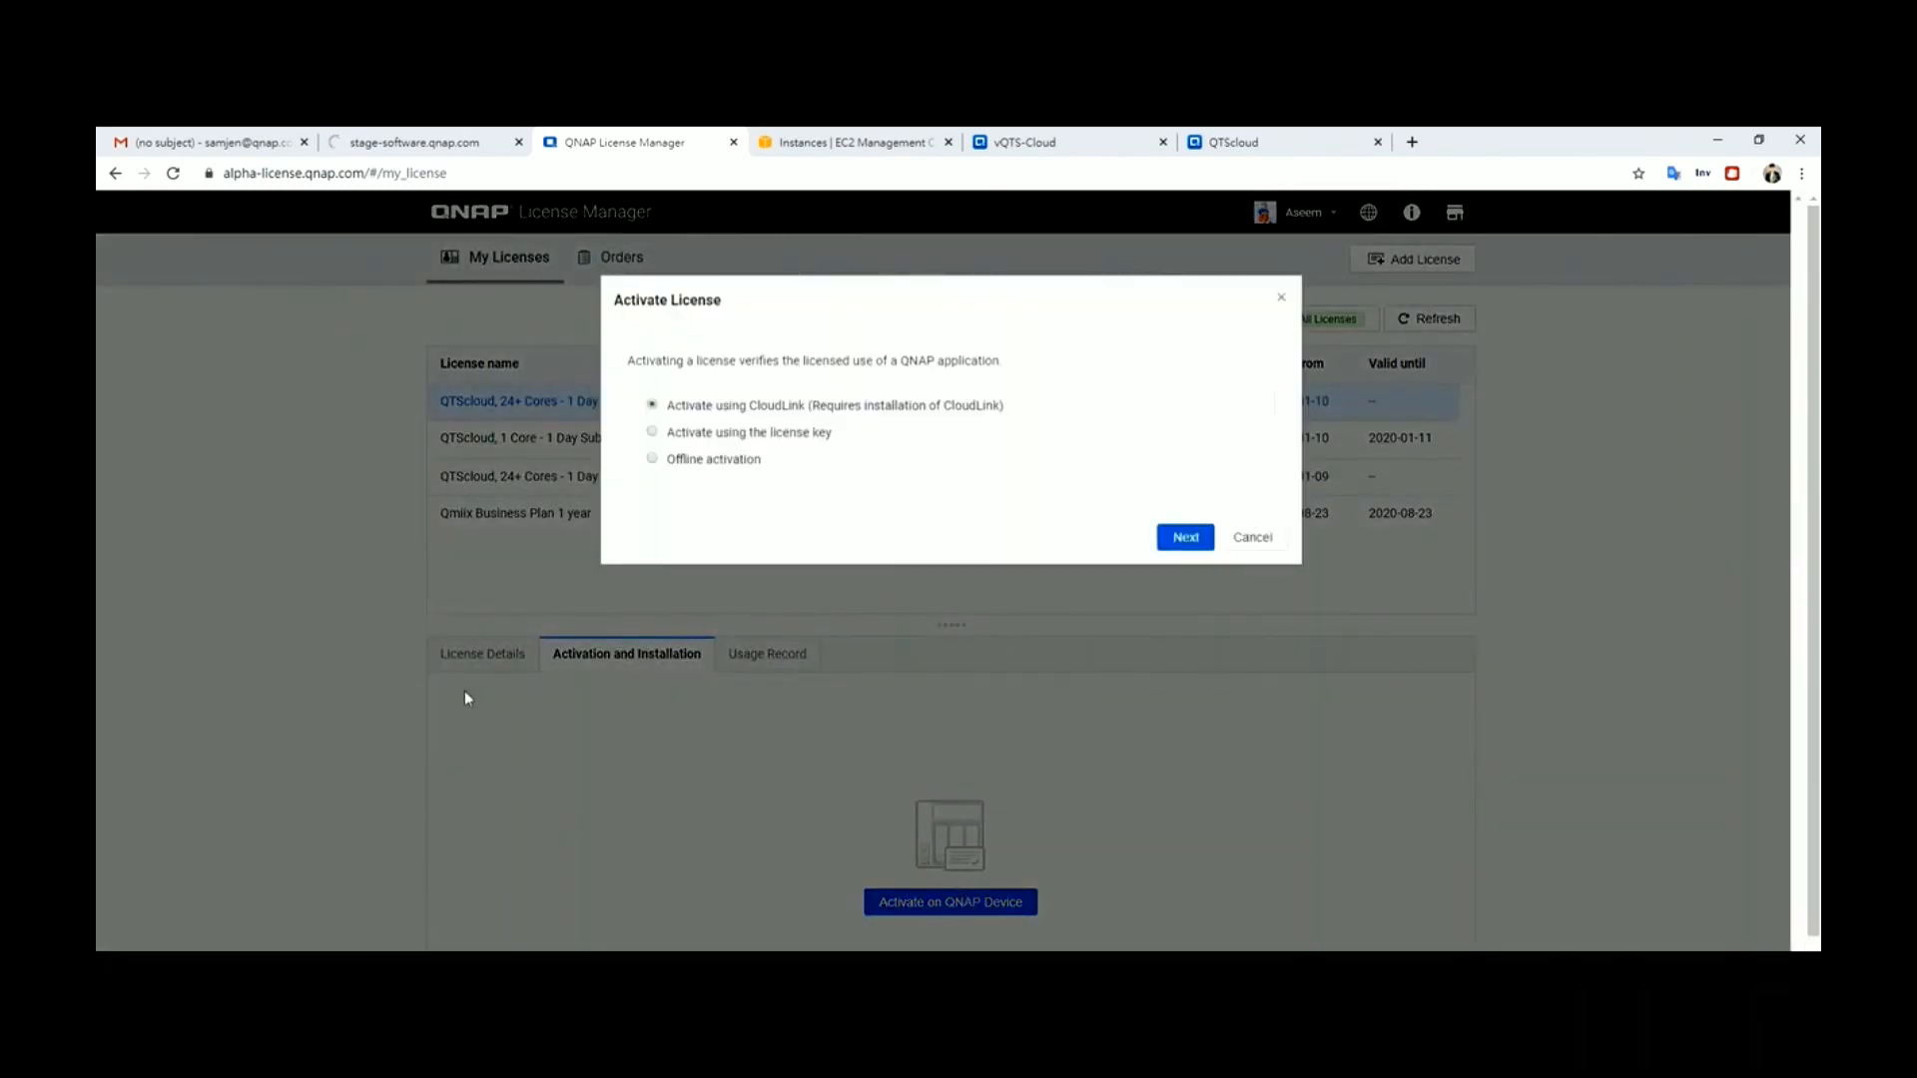
click(652, 433)
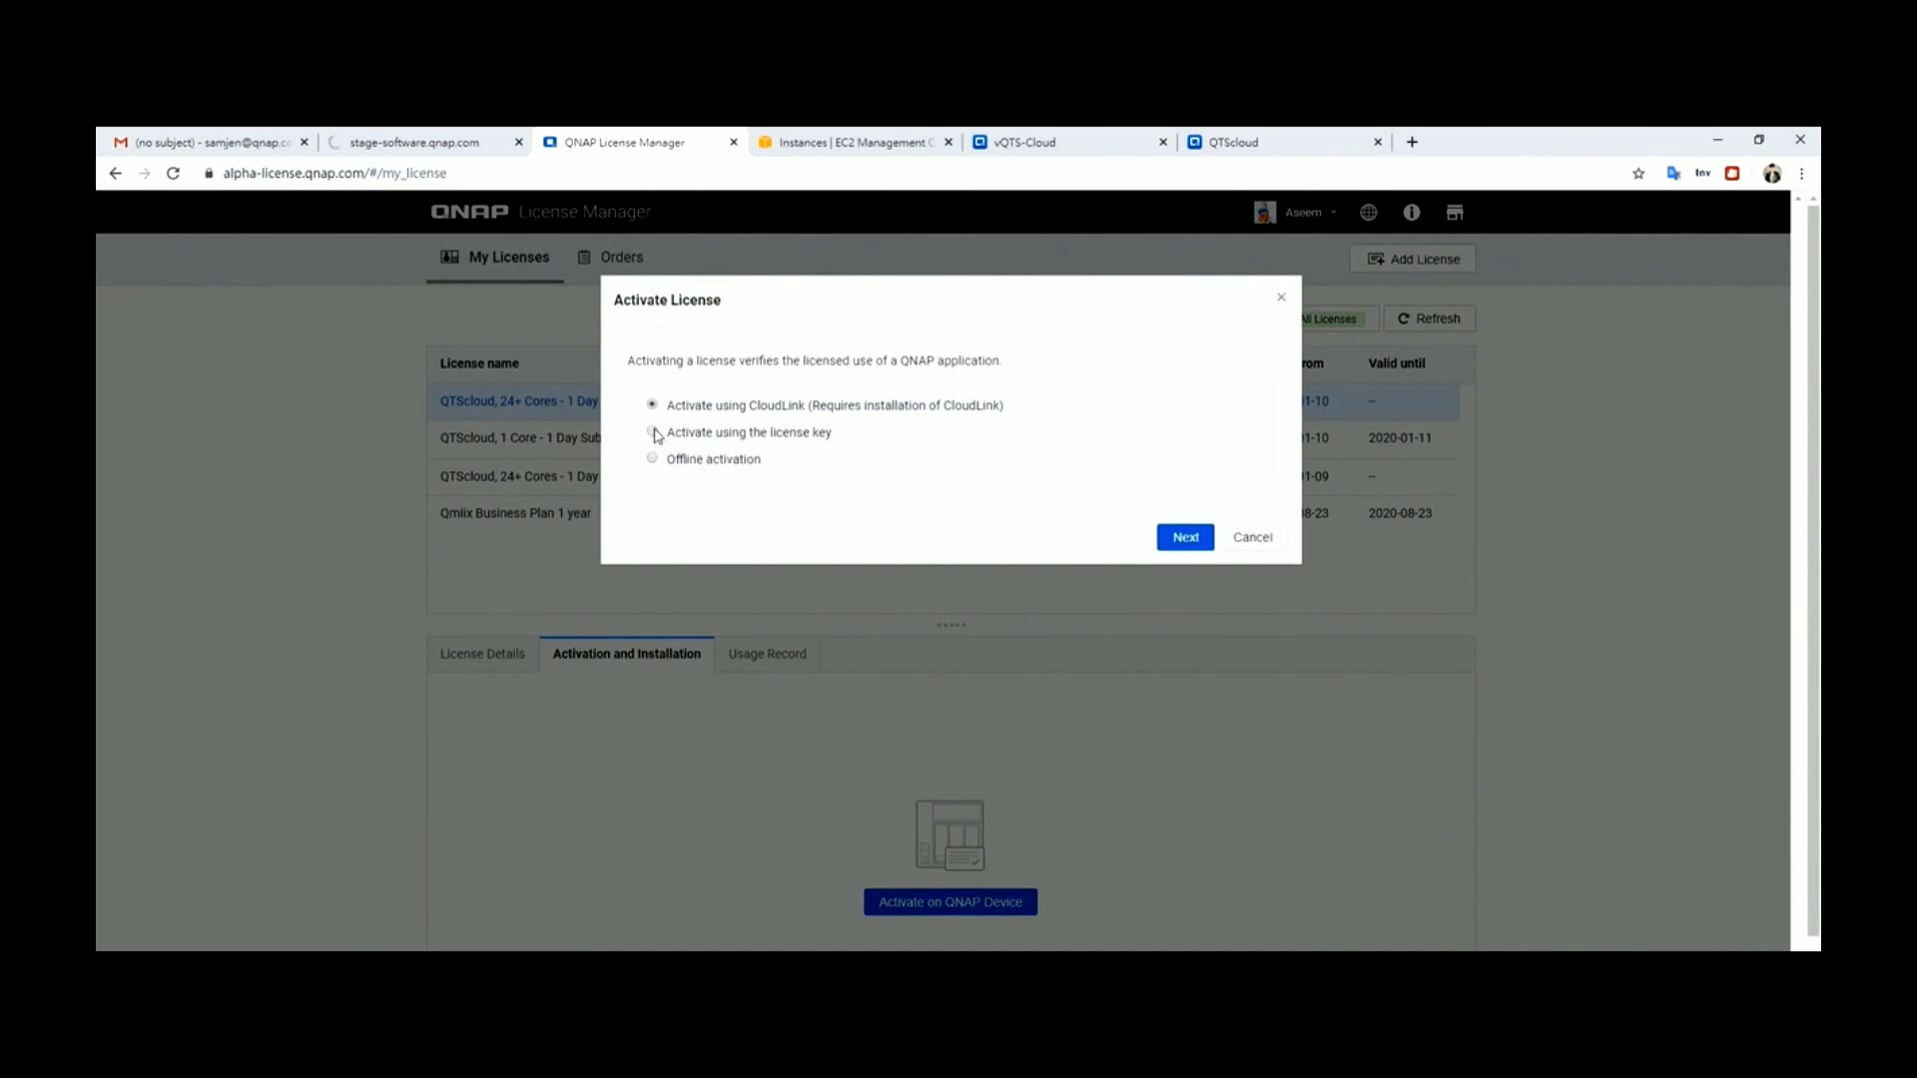
click(1185, 537)
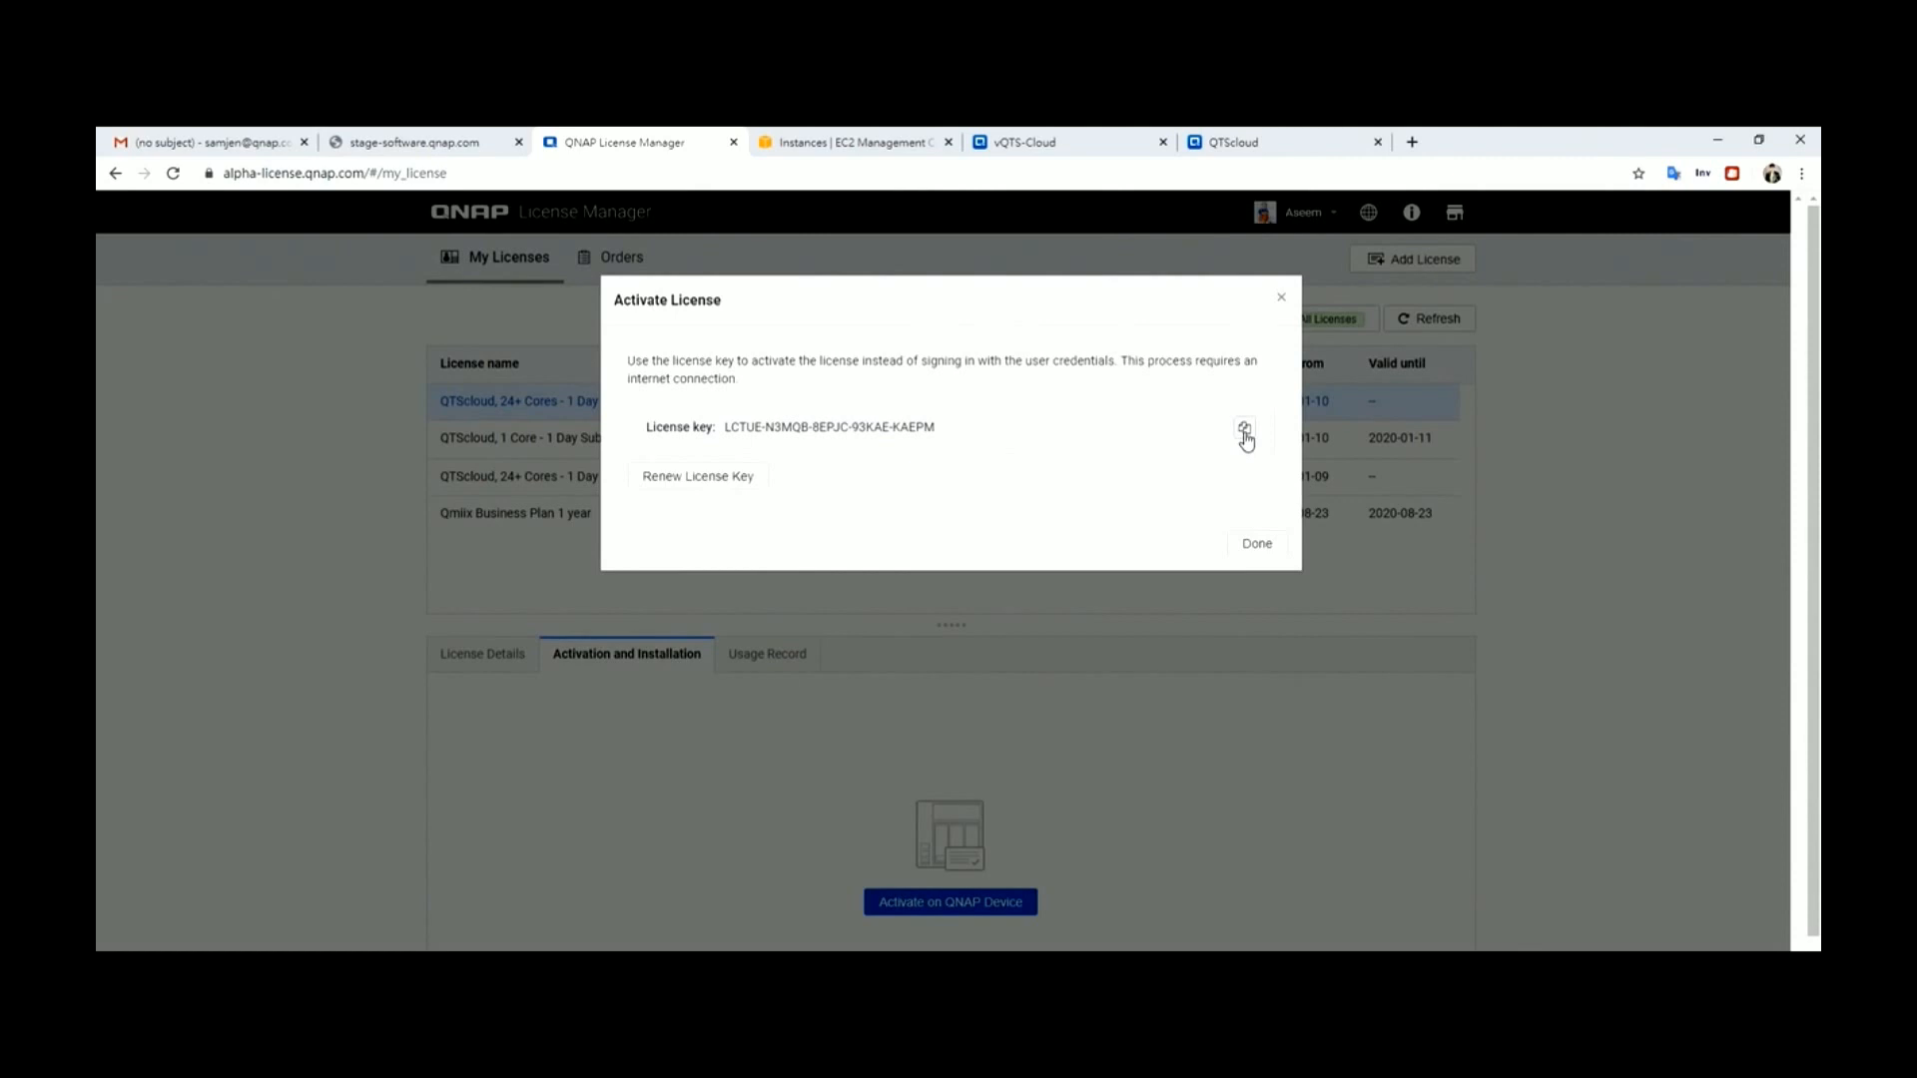
click(1238, 141)
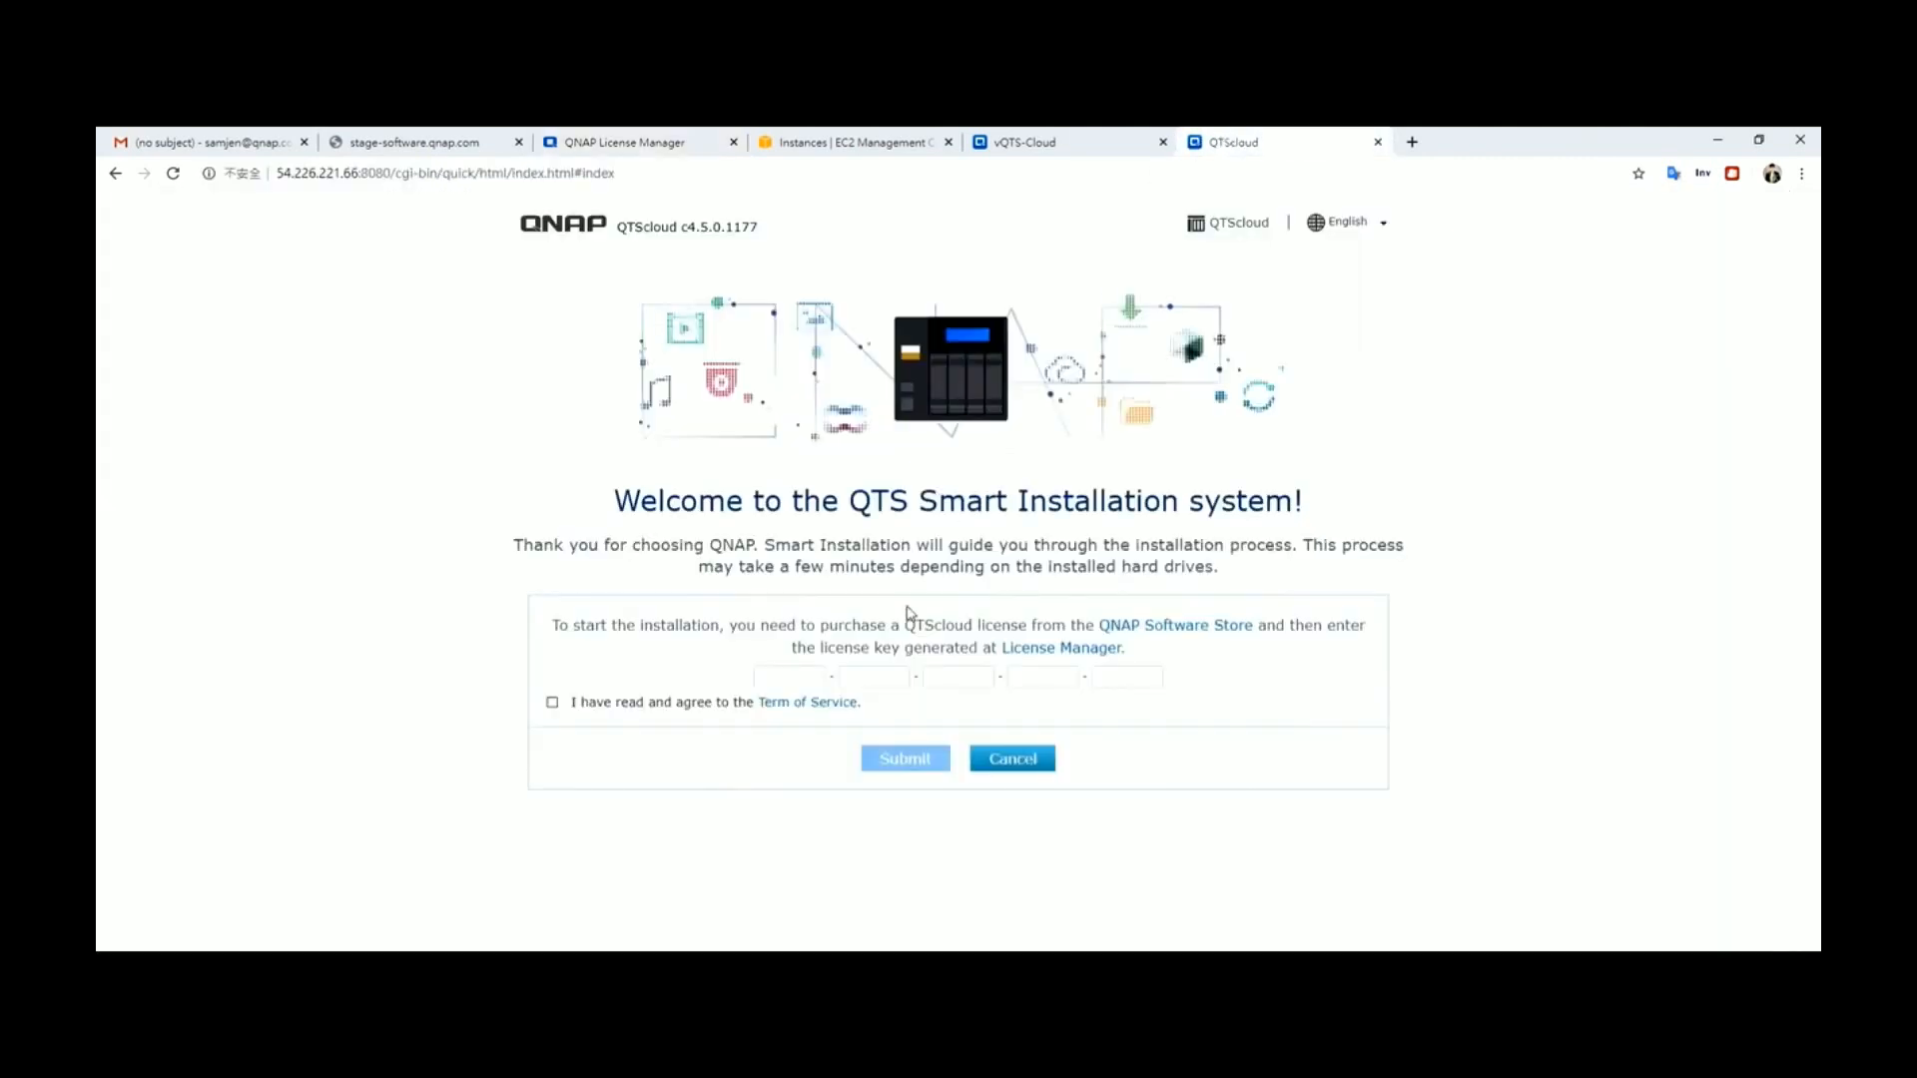
Copy the first three license key groups from License Manager into the key boxes
click(783, 677)
key(ctrl+v)
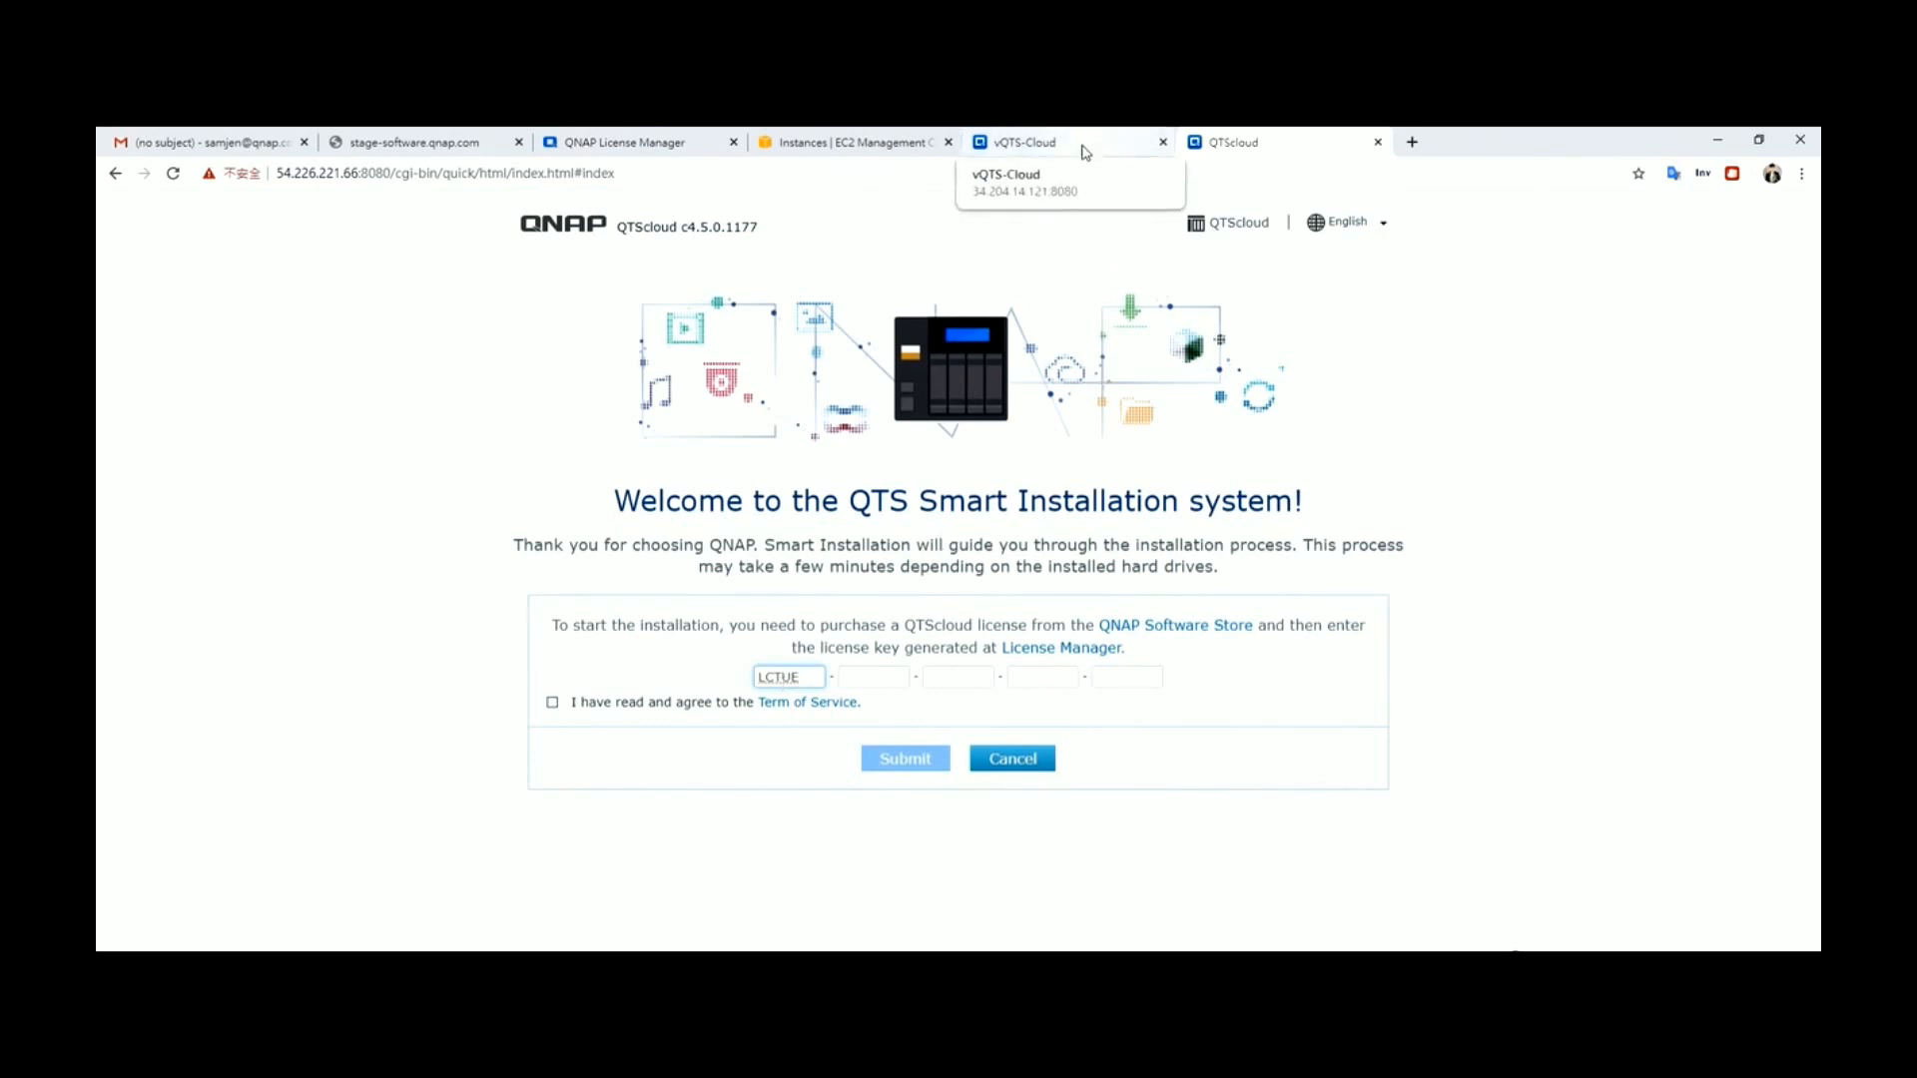
click(624, 142)
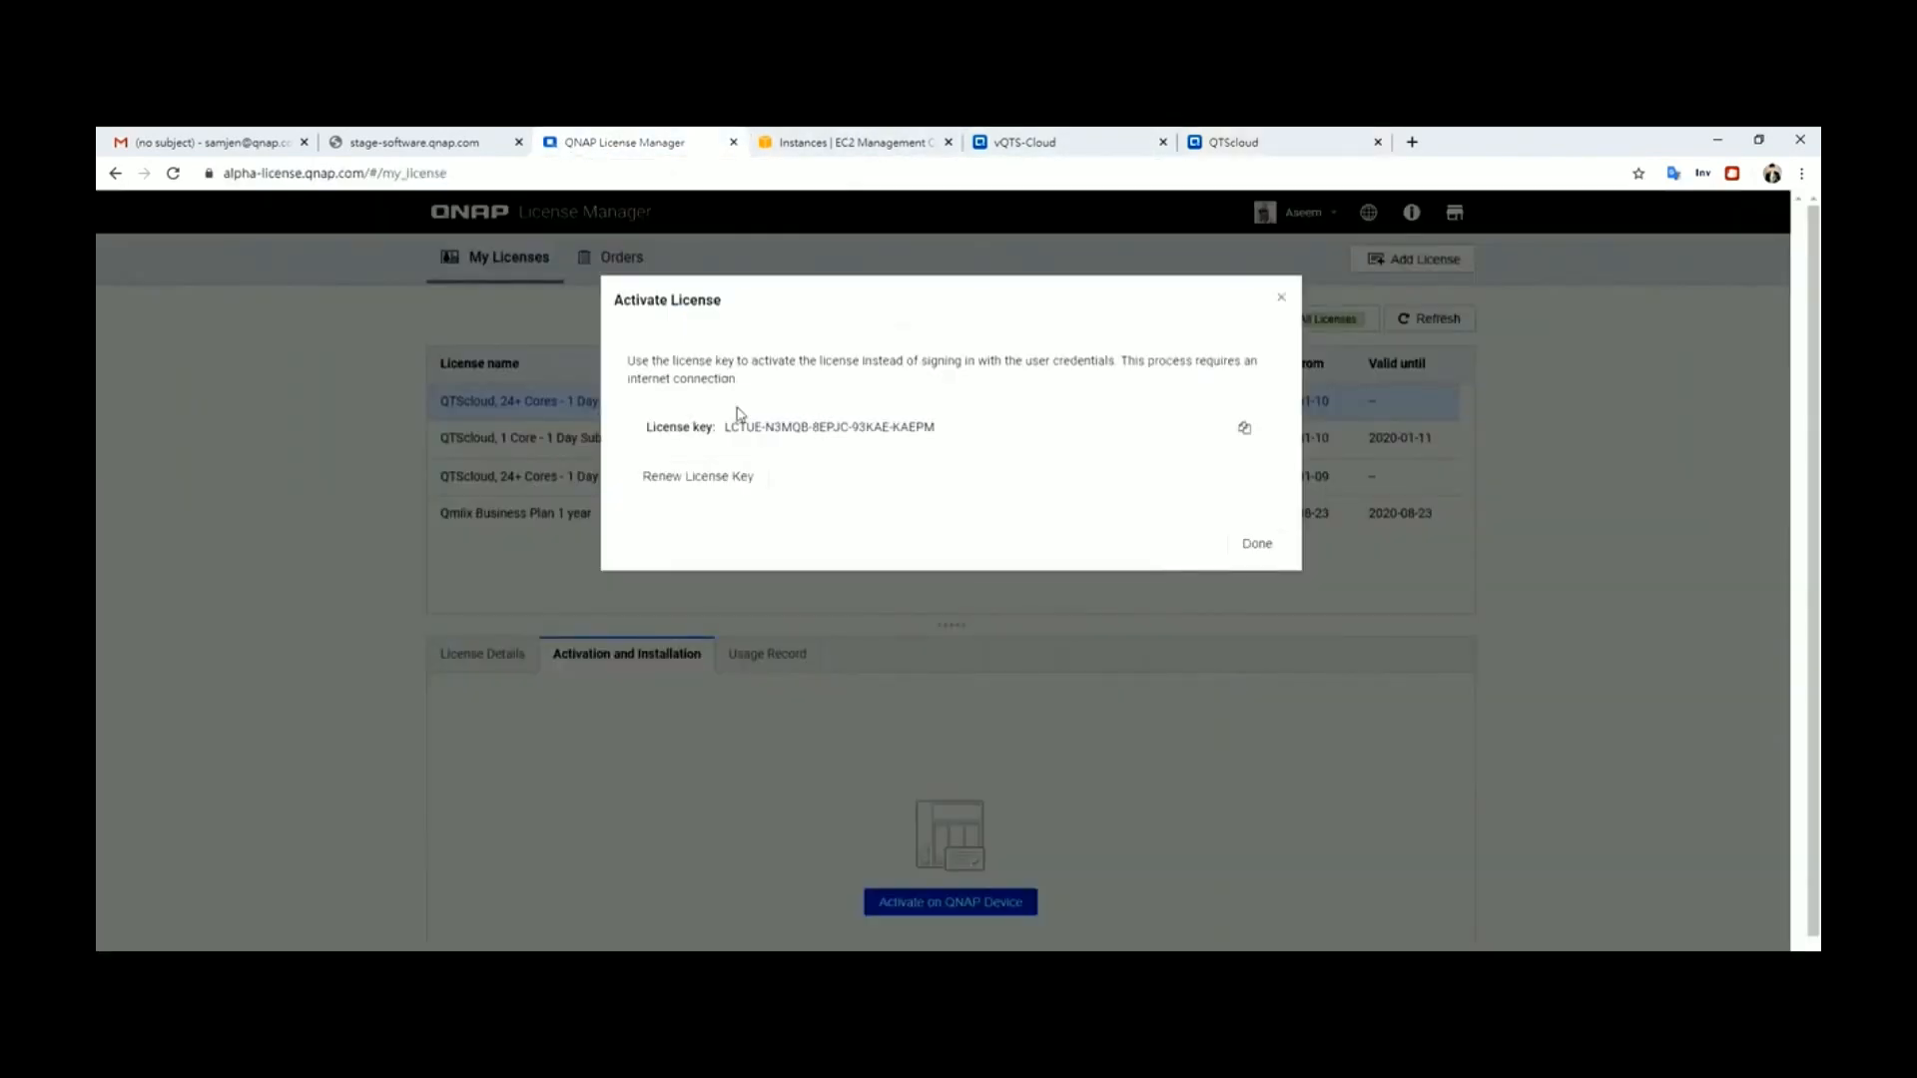
double_click(796, 428)
key(ctrl+c)
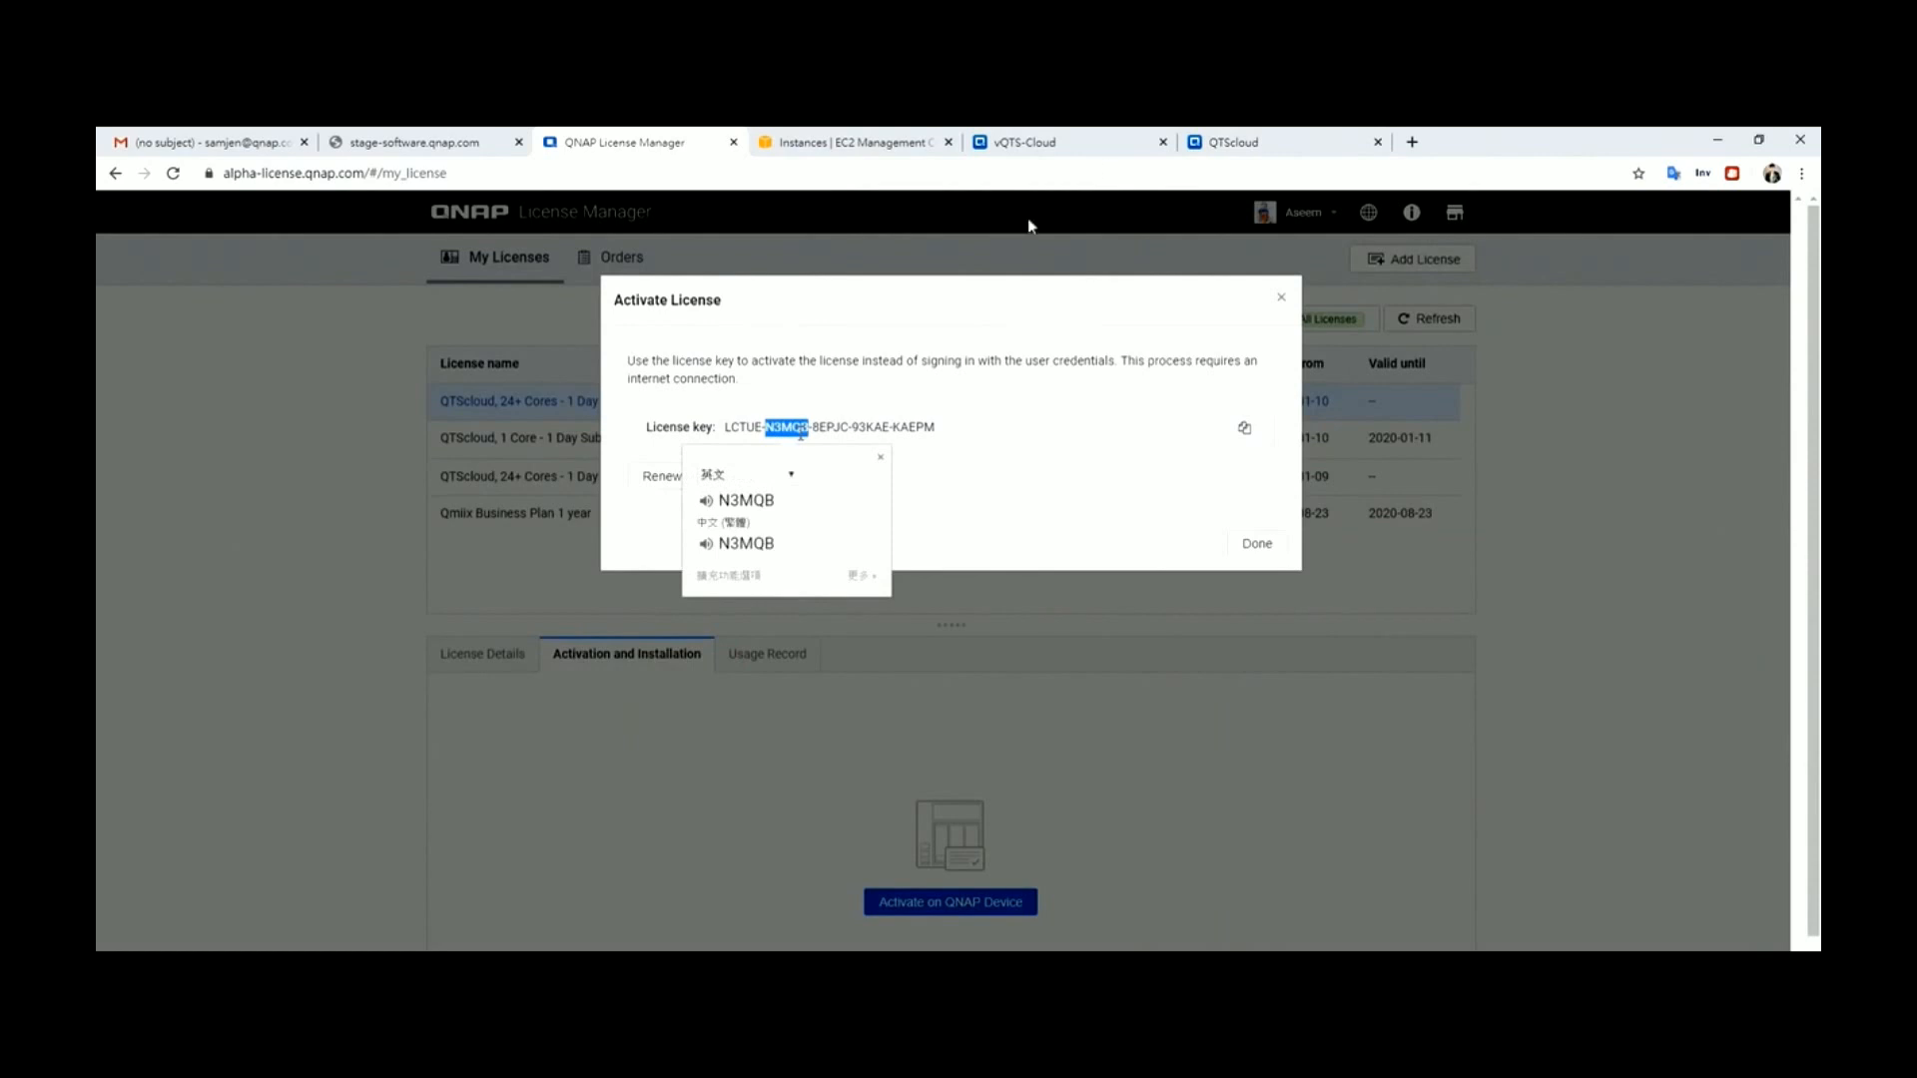
click(1256, 140)
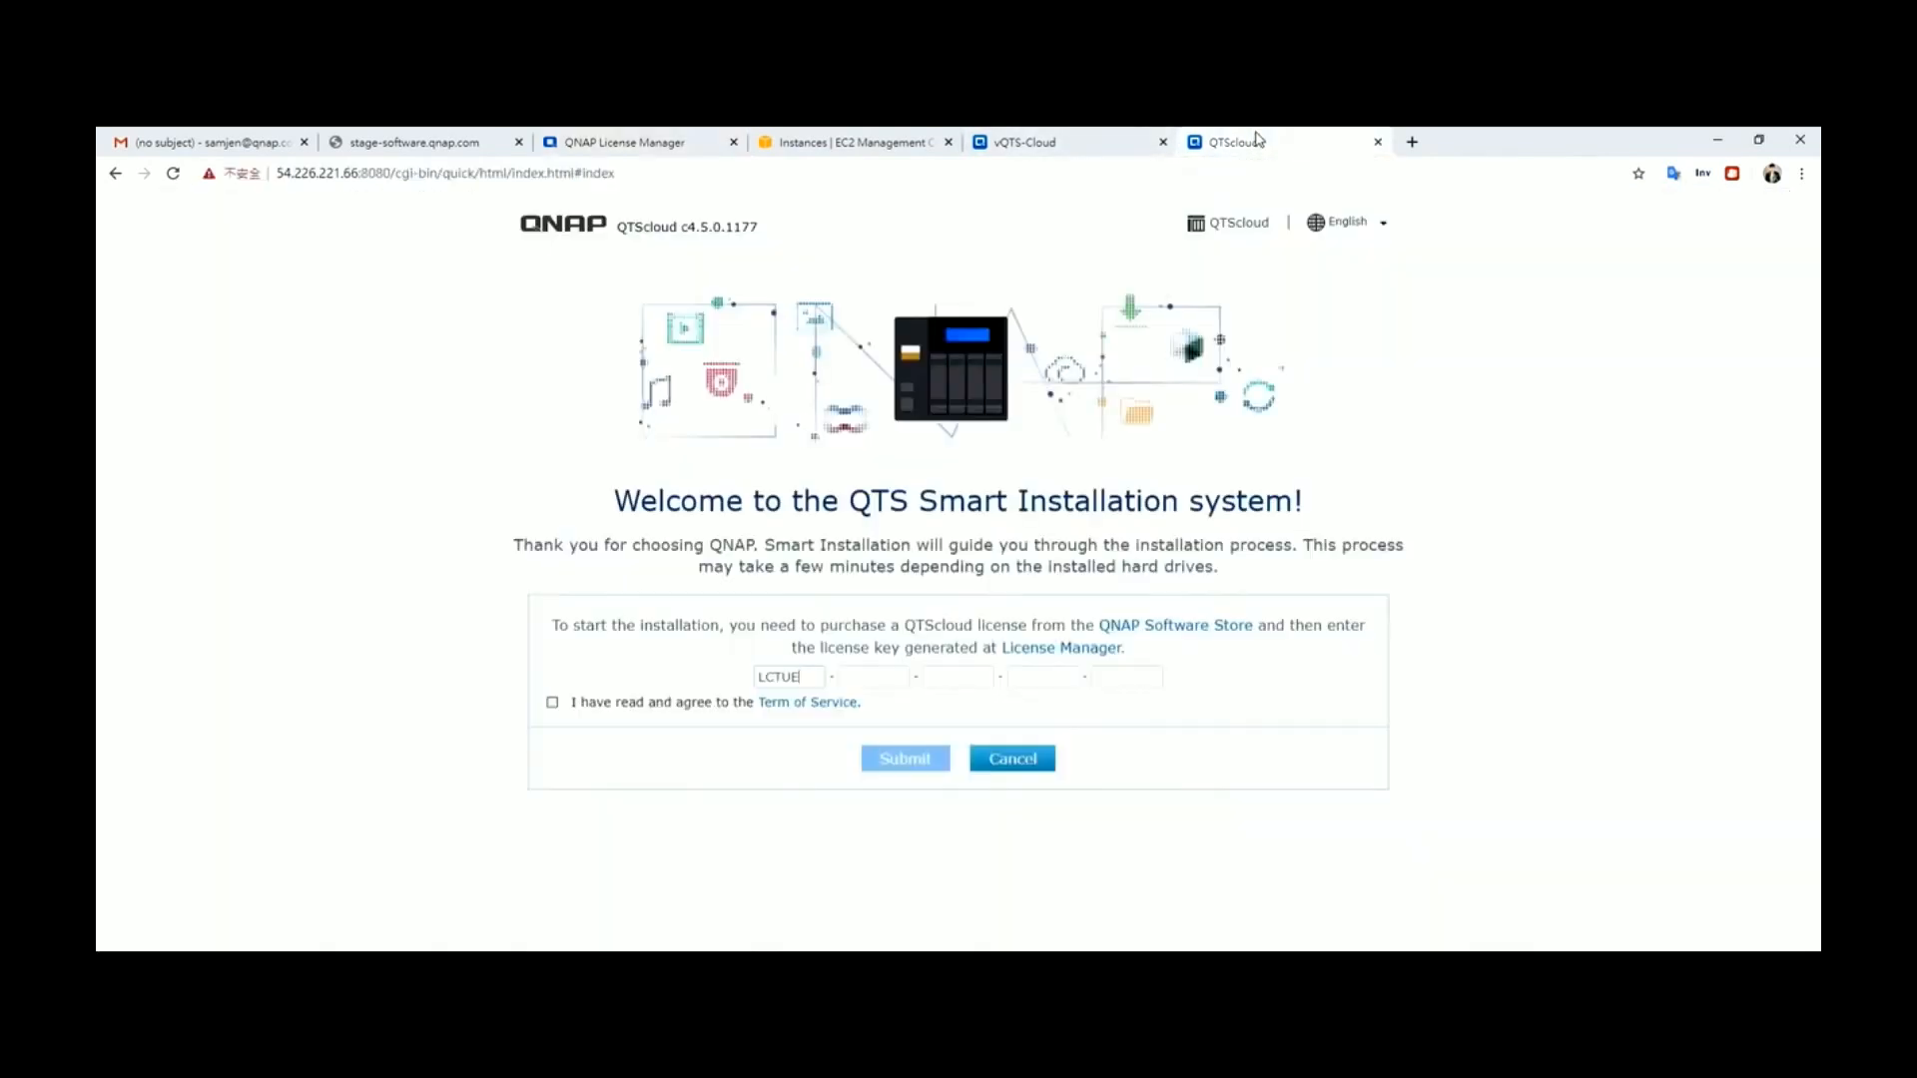
click(874, 678)
key(ctrl+v)
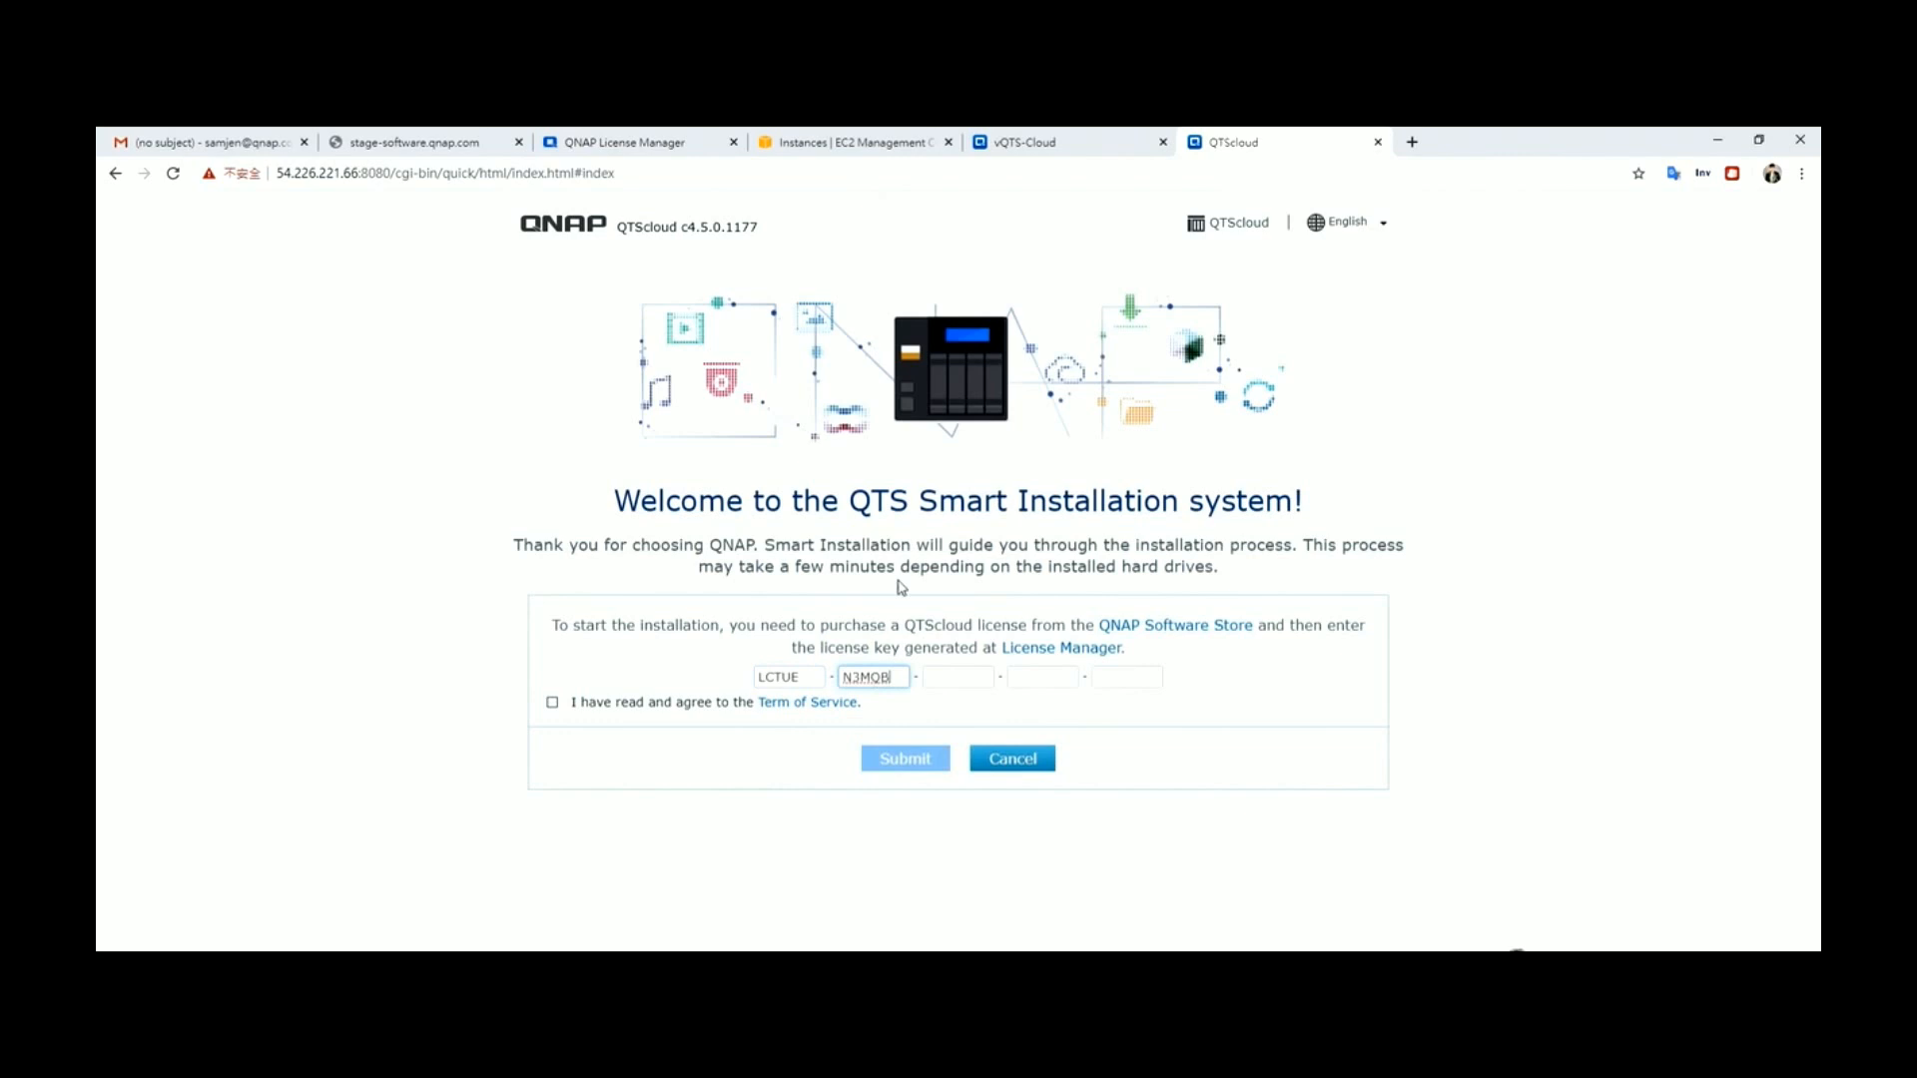
click(636, 139)
double_click(829, 427)
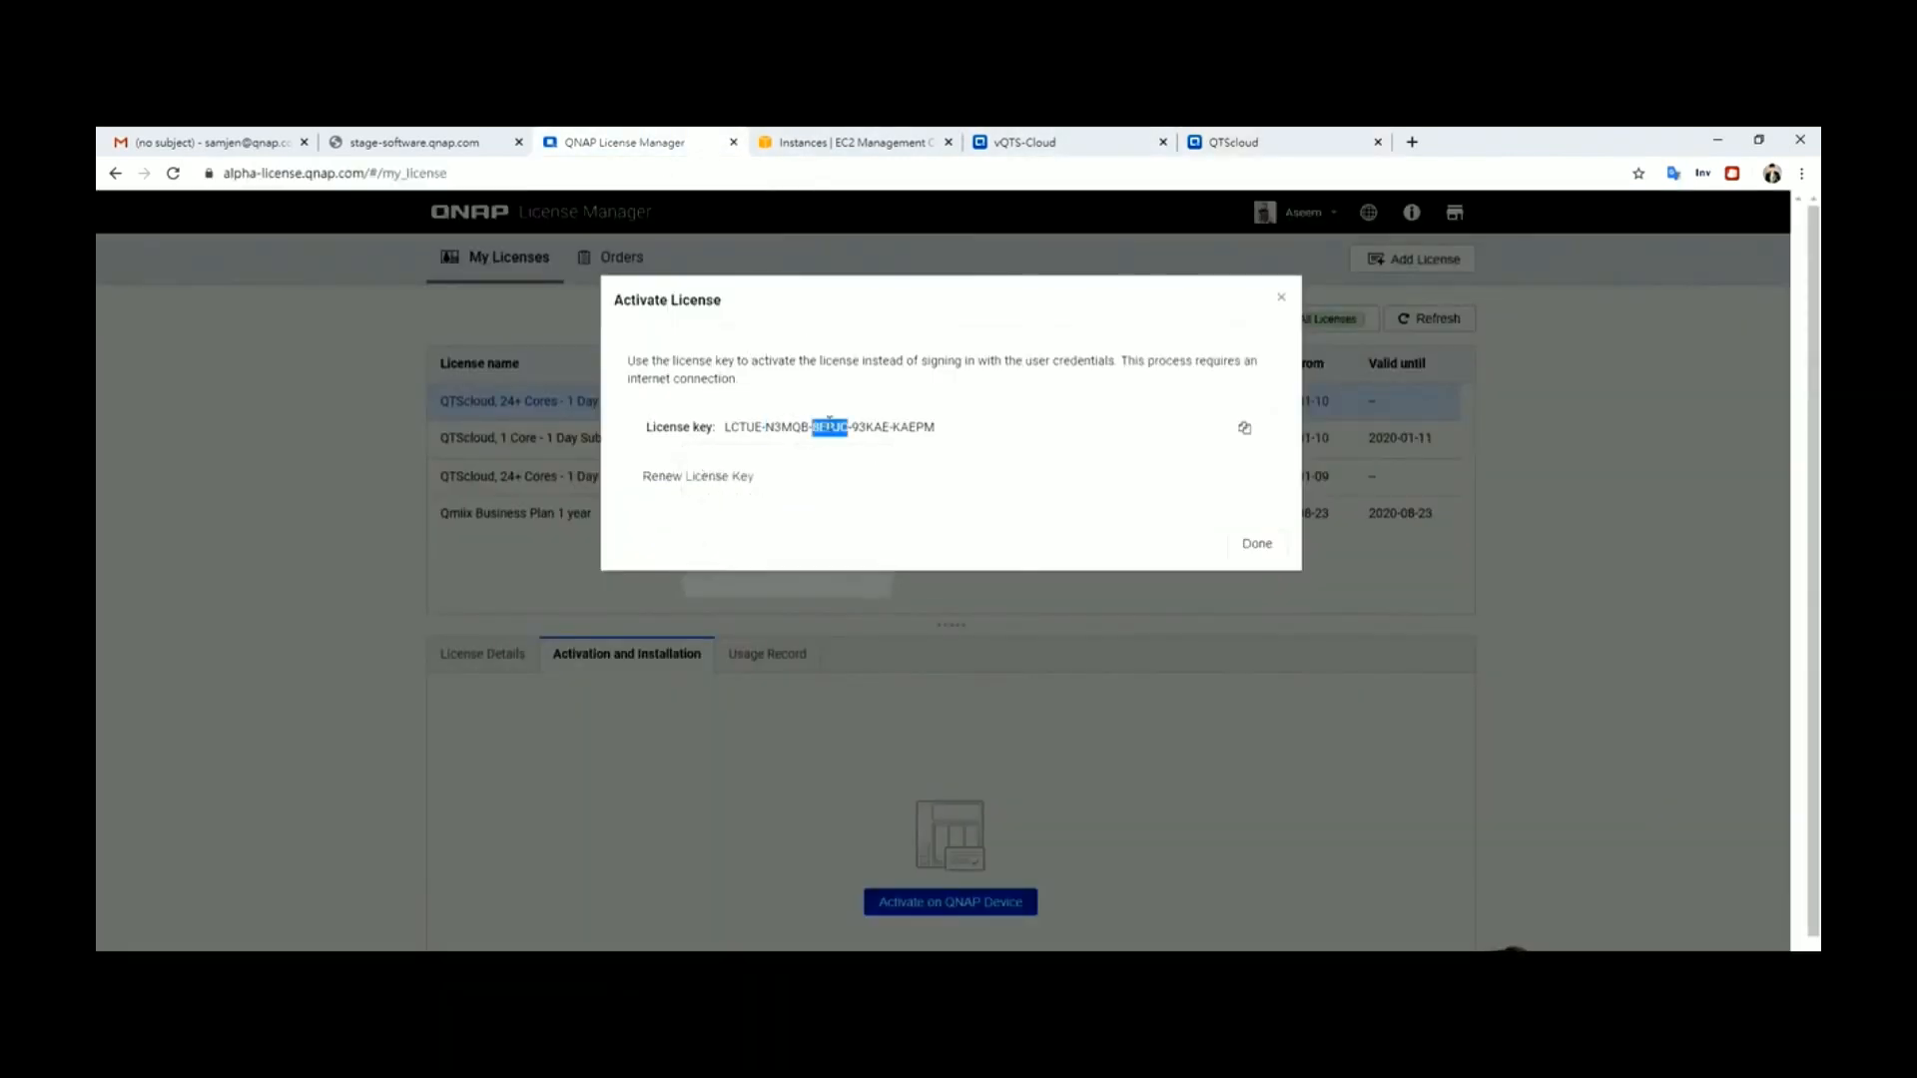
click(1293, 136)
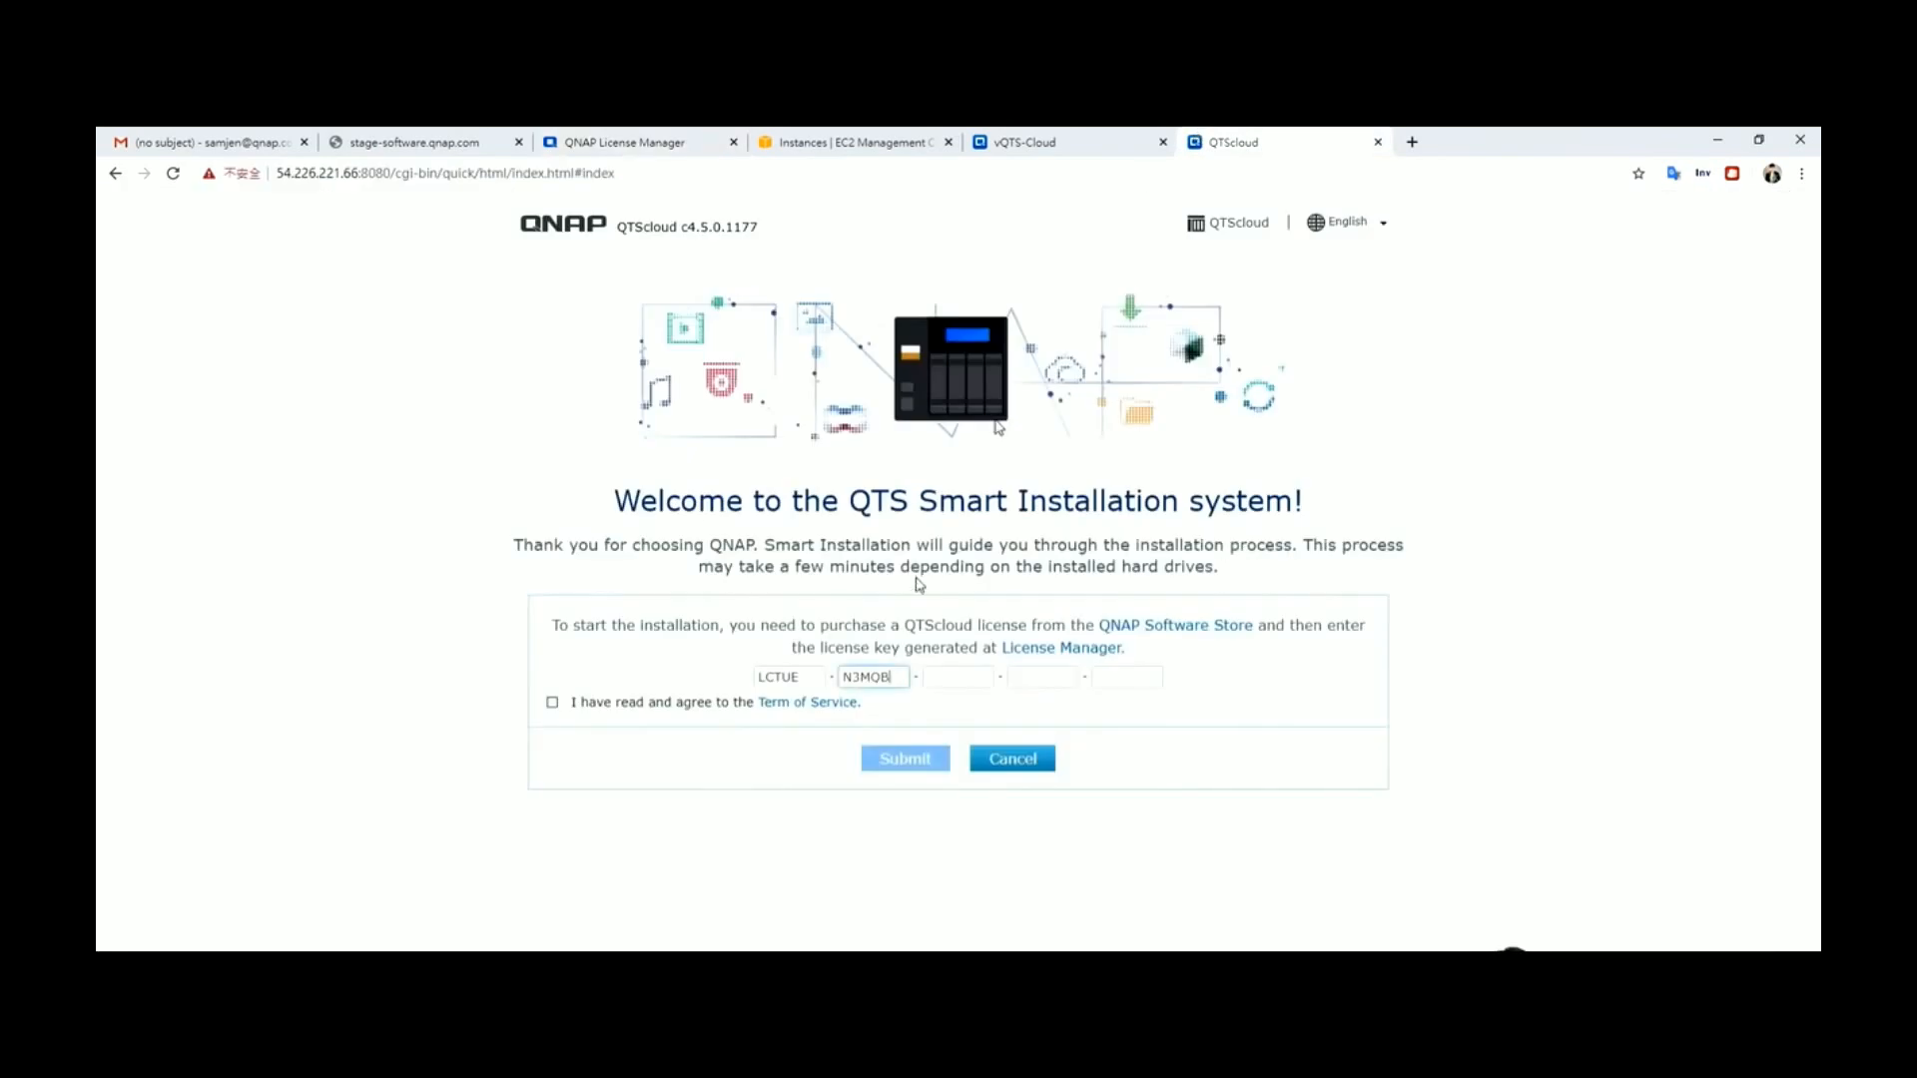
click(929, 676)
key(ctrl+v)
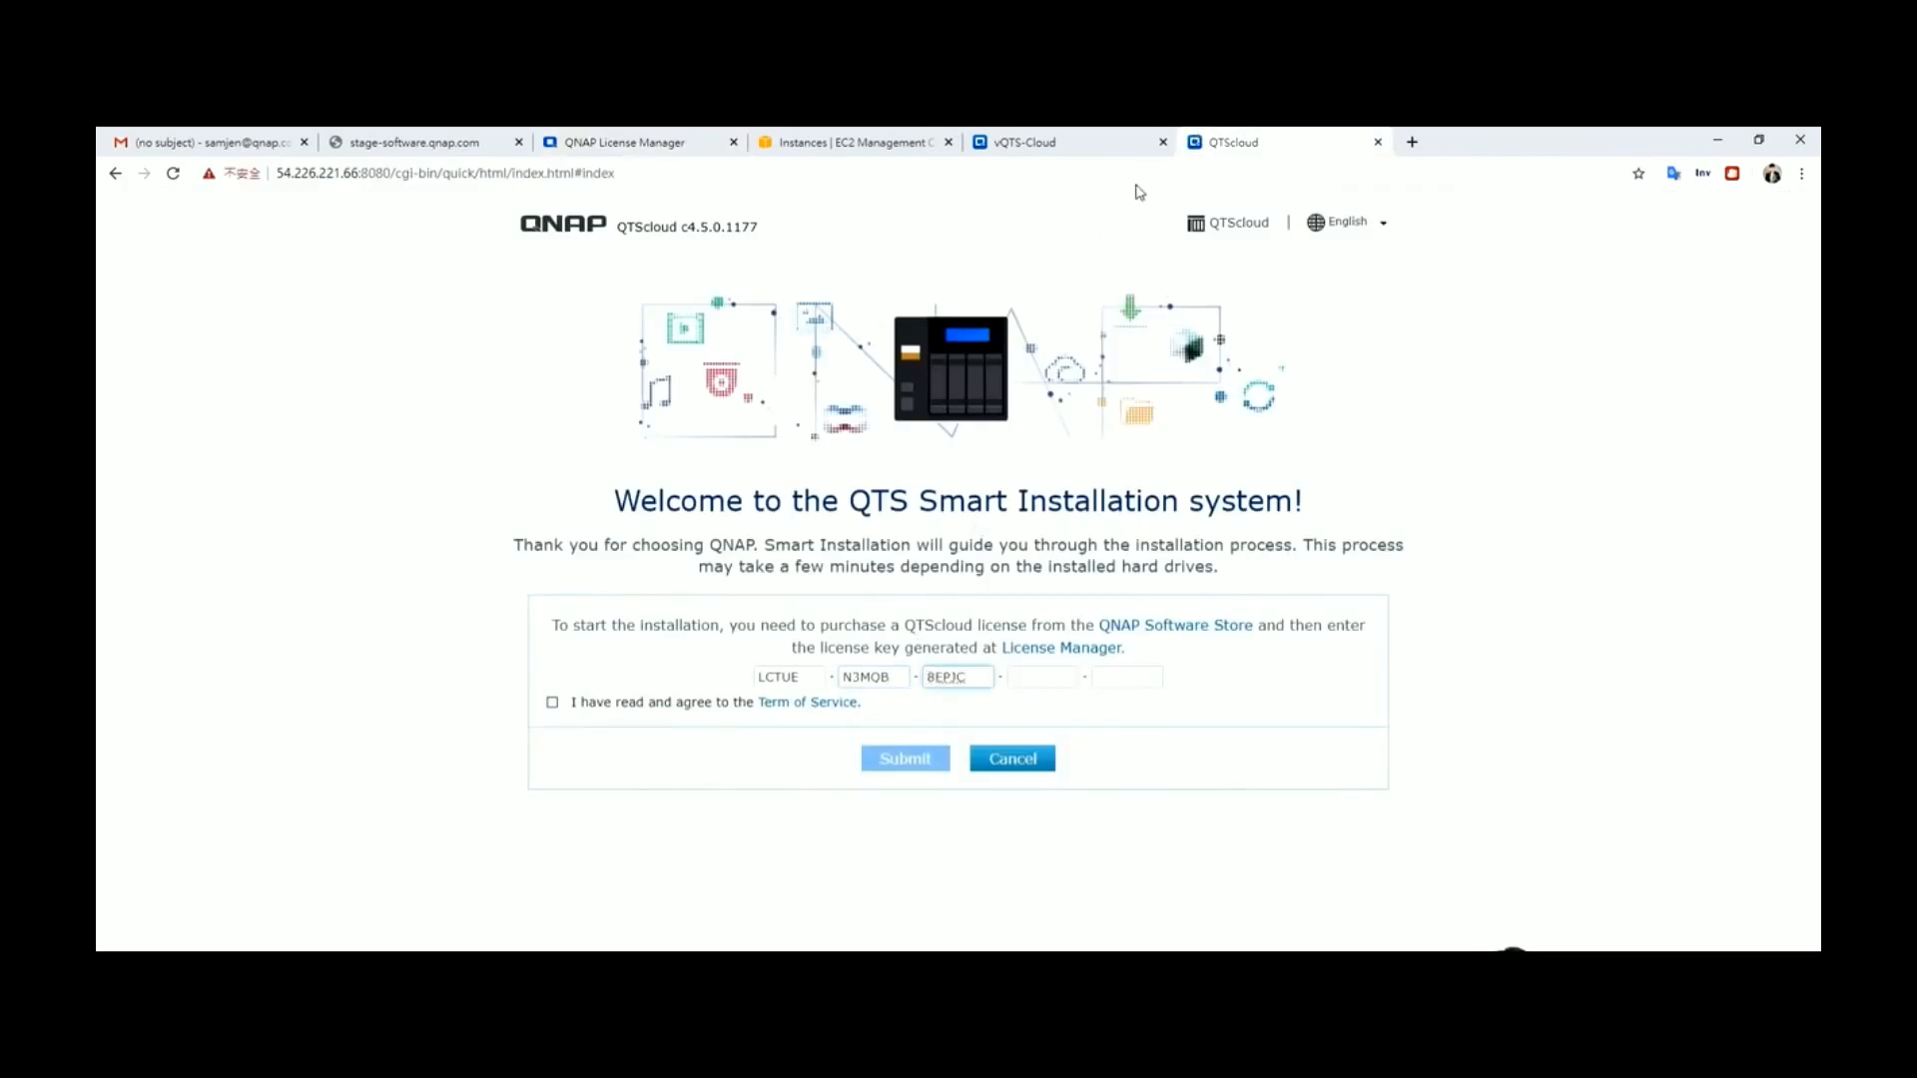
Fill in the fourth and fifth key groups, accept the Terms of Service, and submit
click(794, 139)
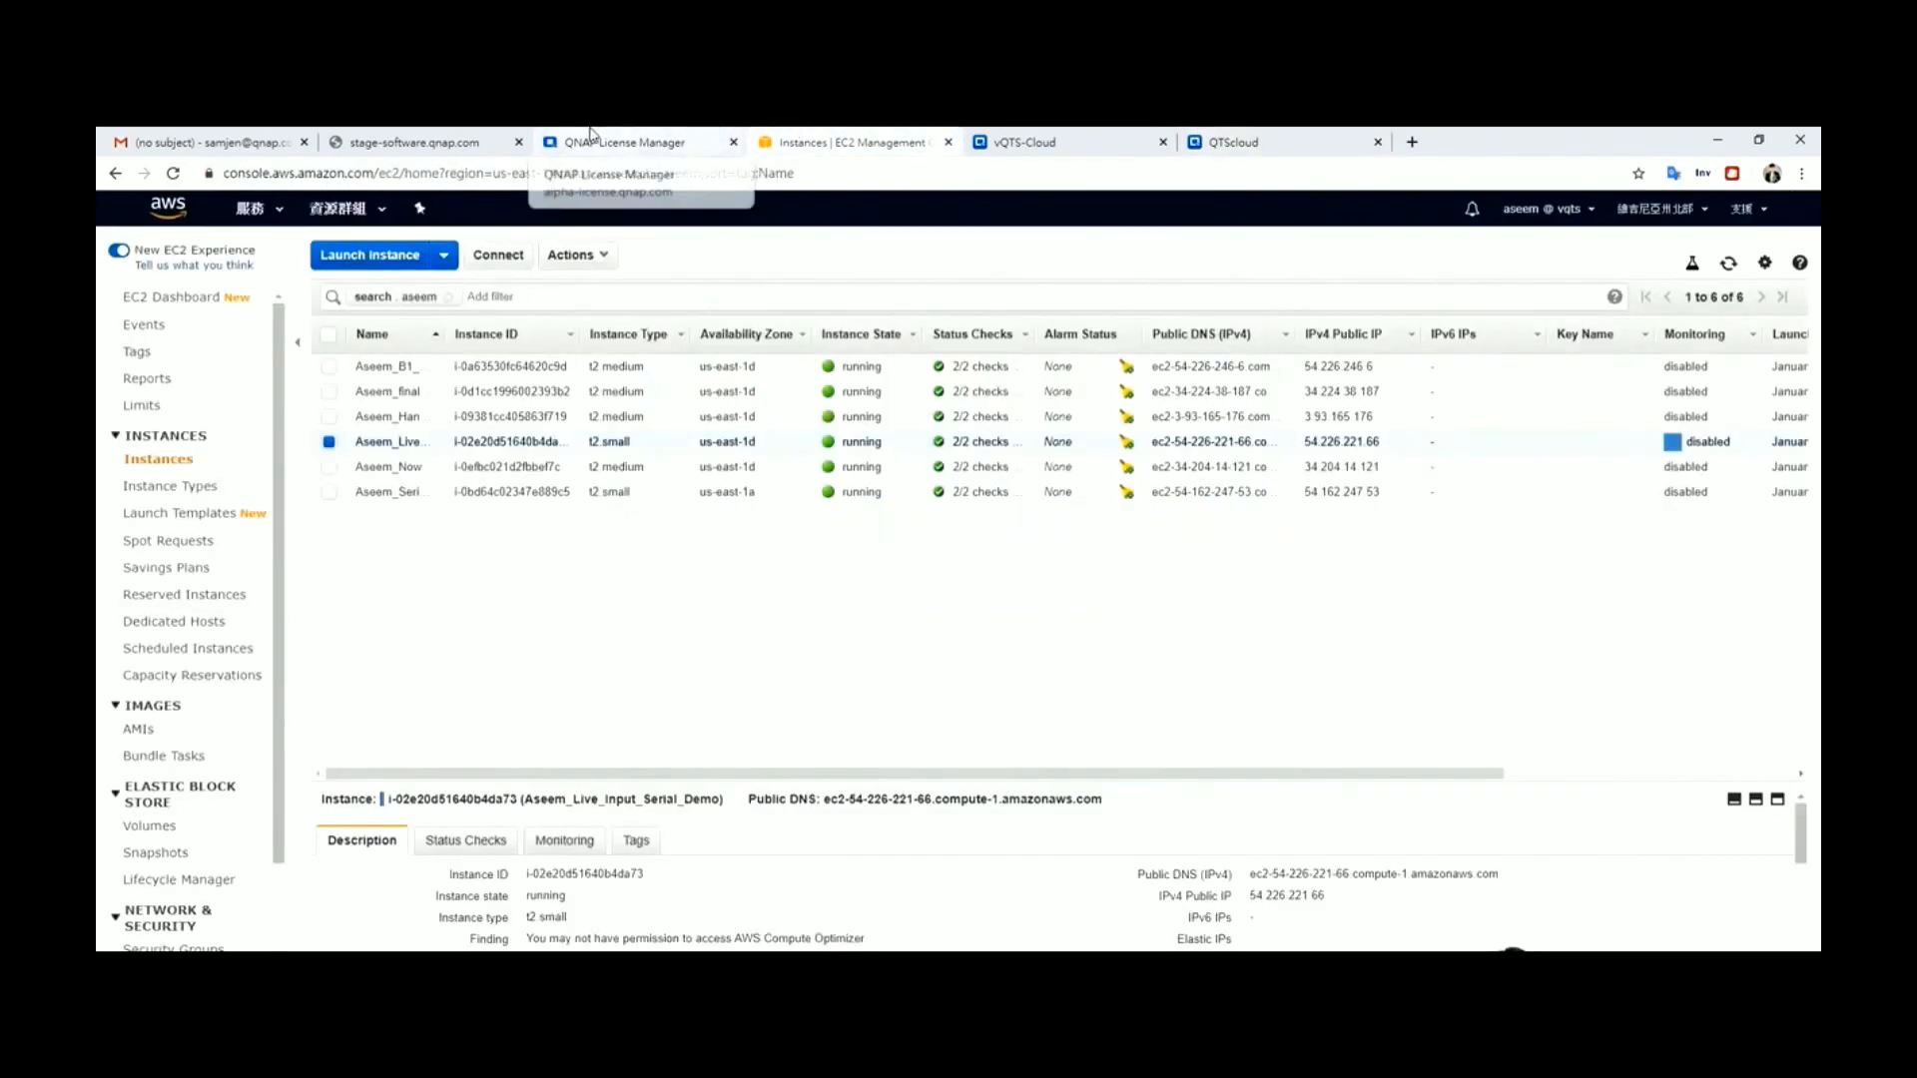
click(589, 137)
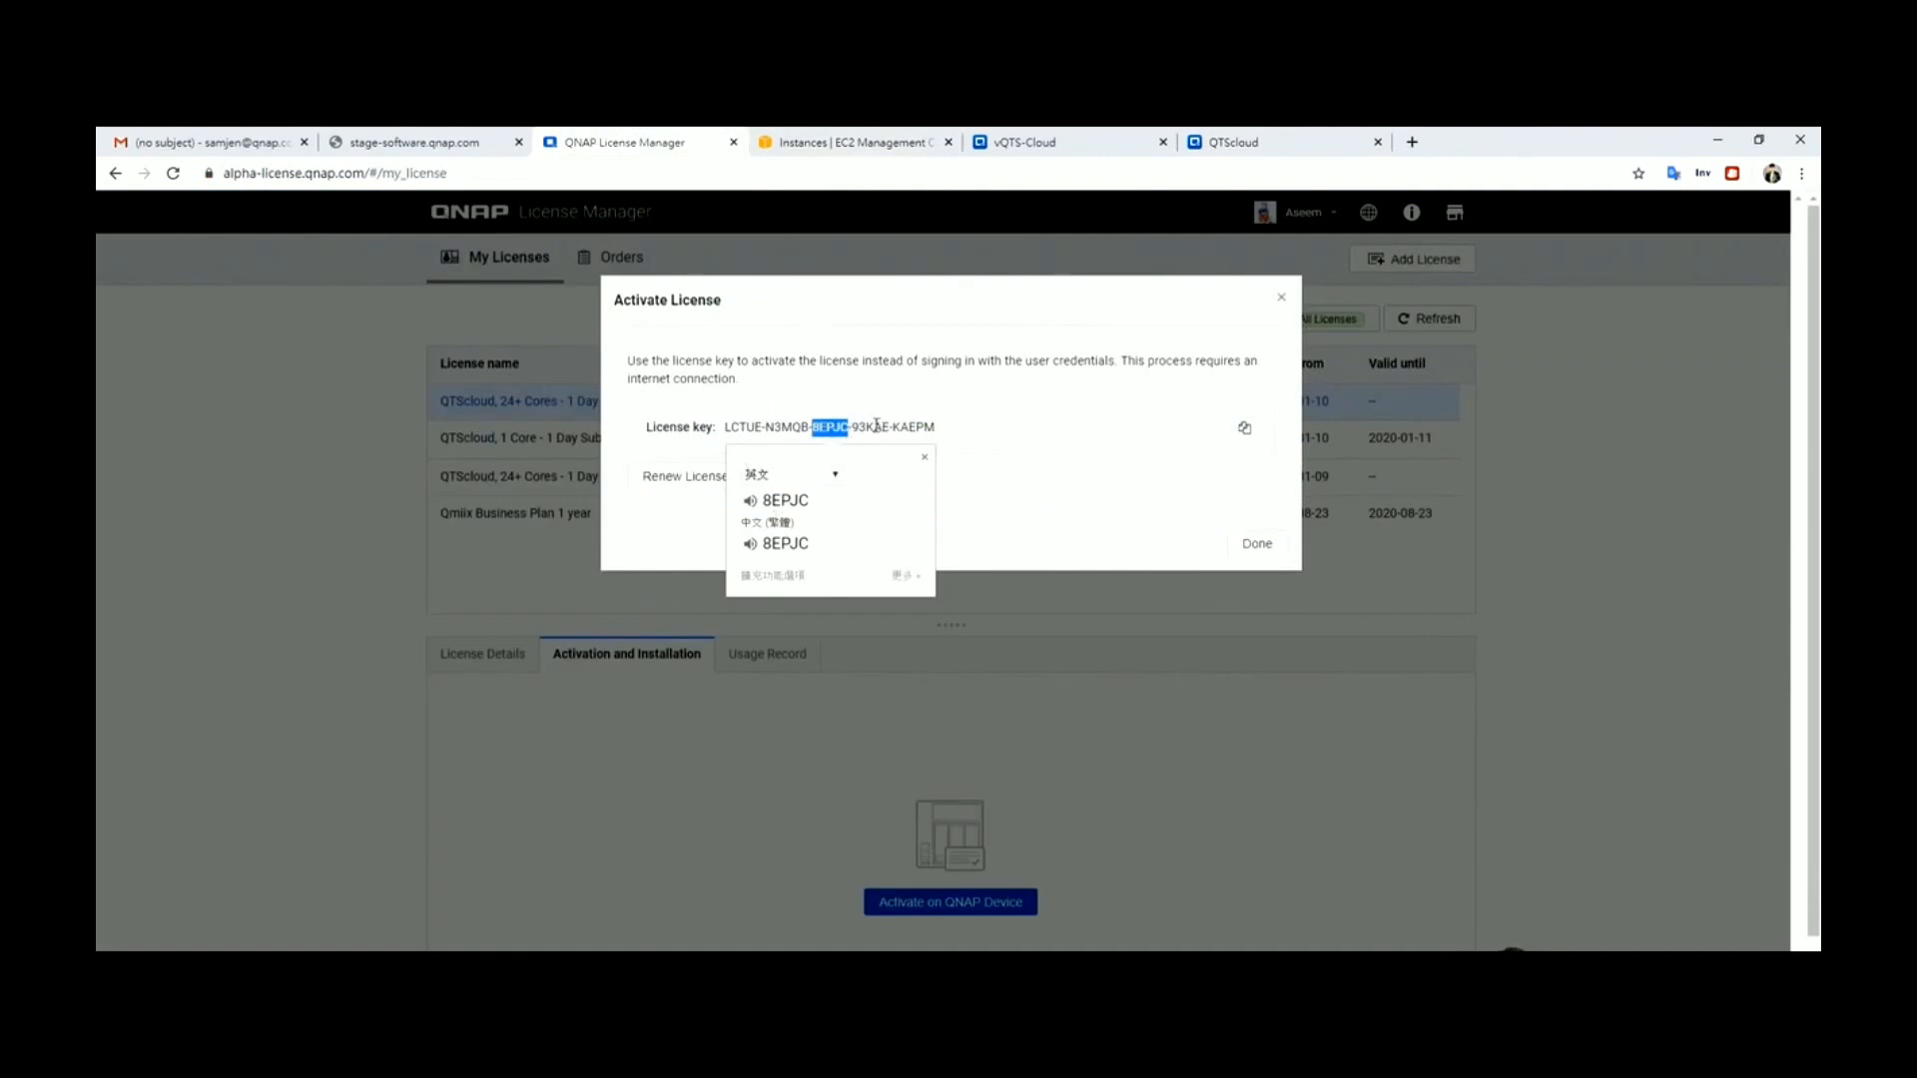
double_click(870, 426)
key(ctrl+c)
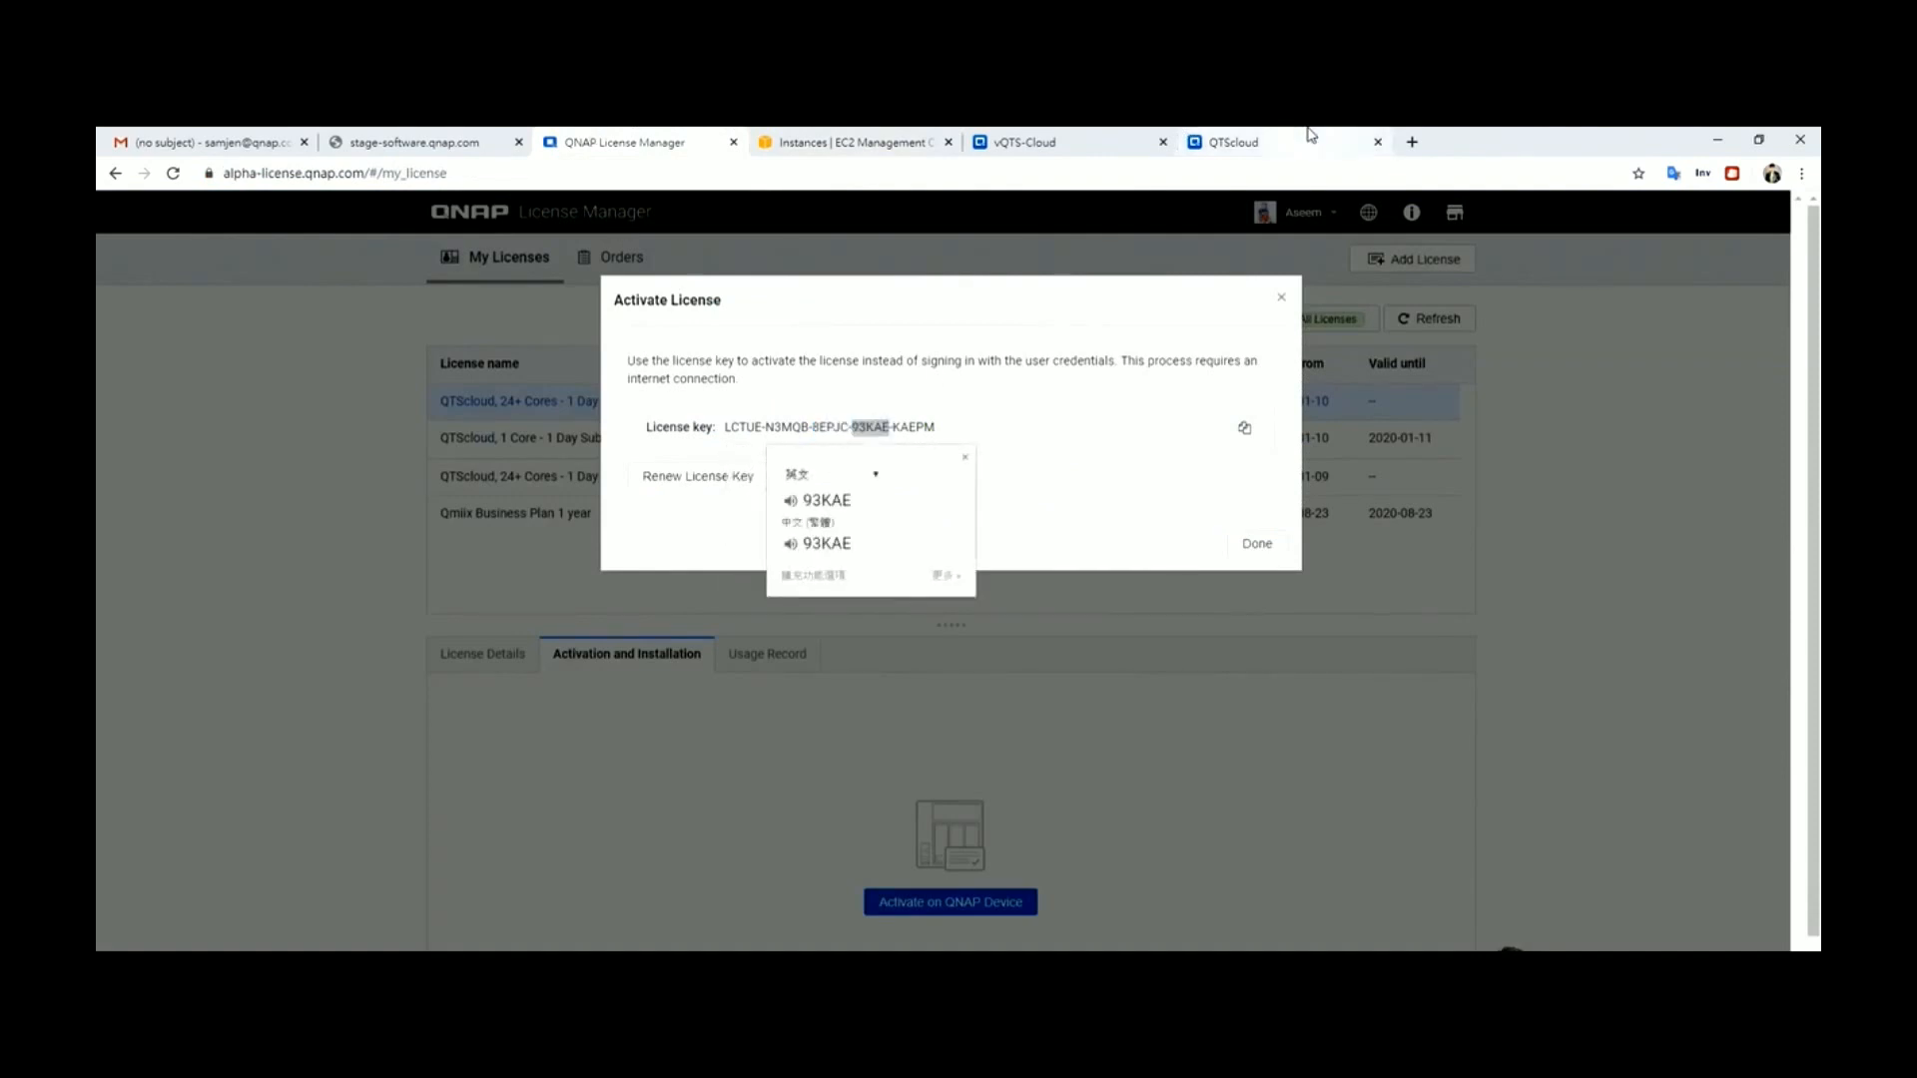
click(1311, 137)
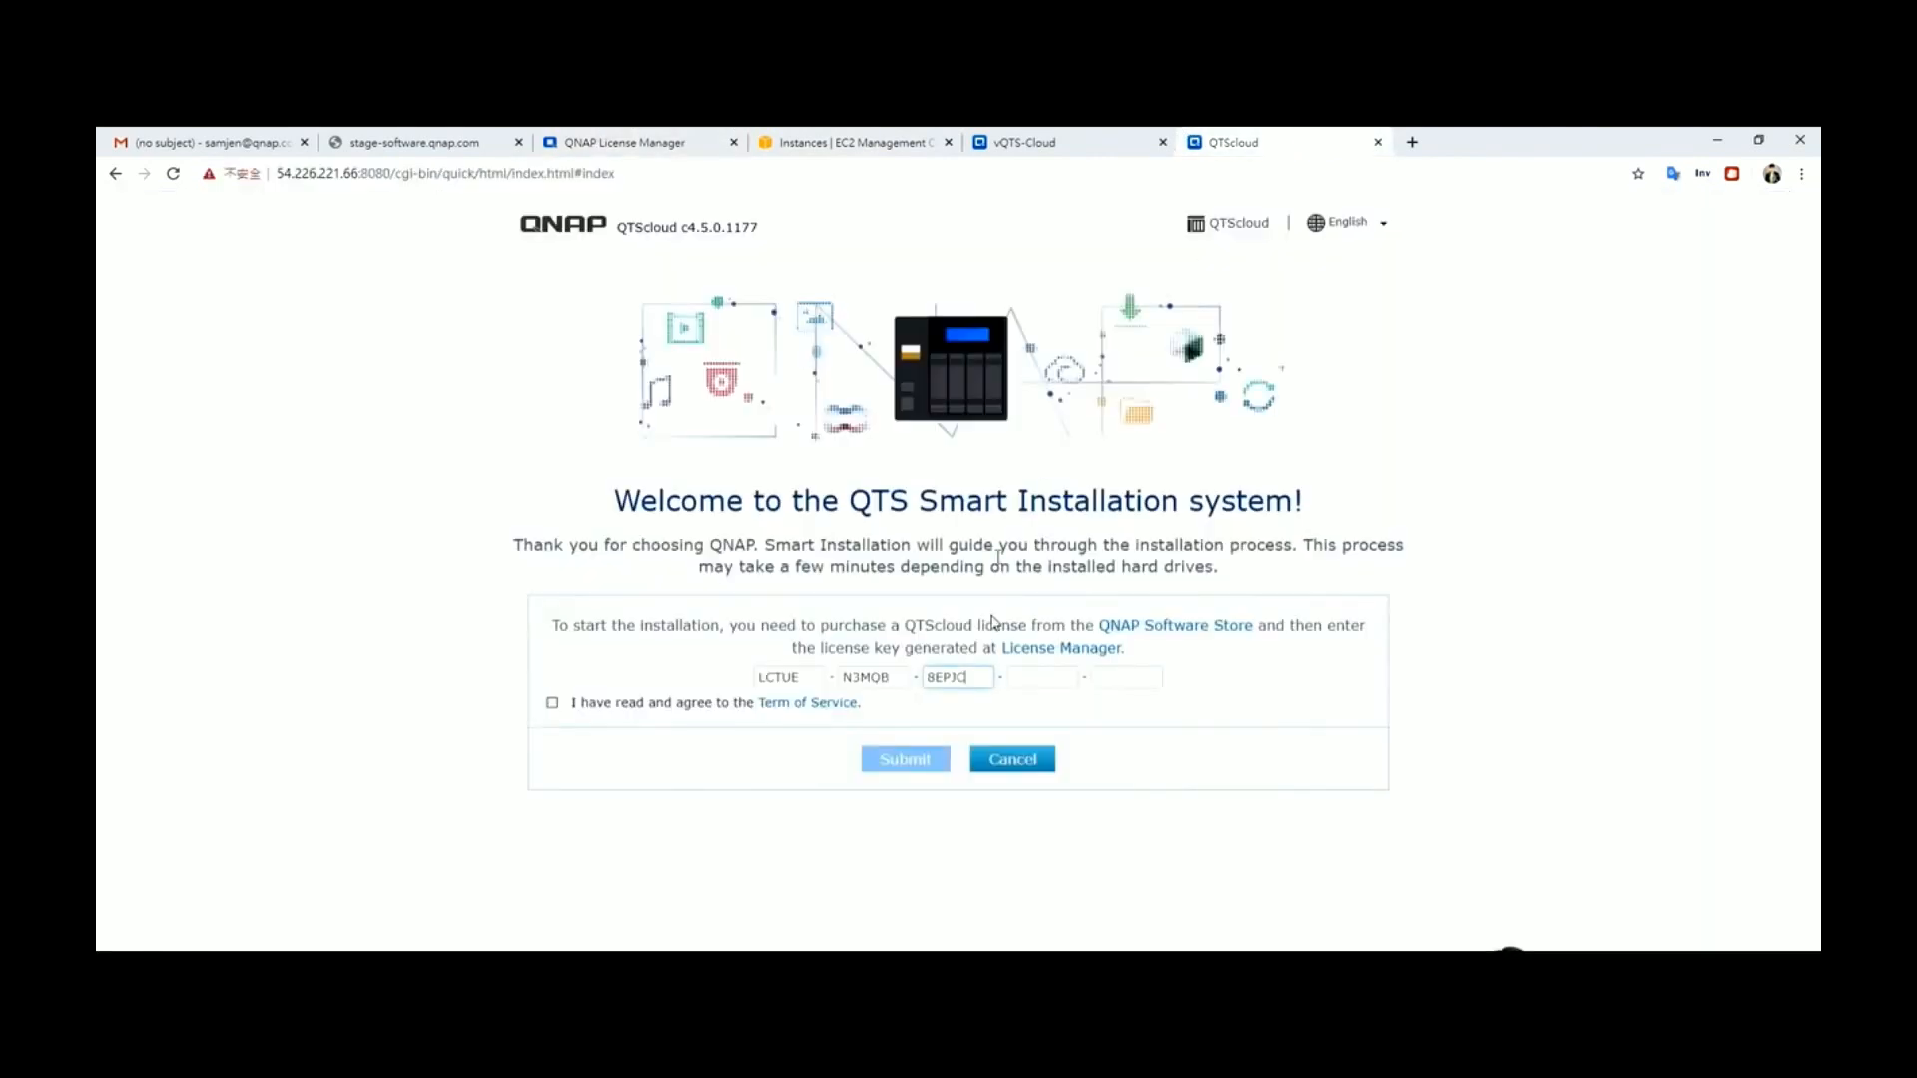
click(1047, 681)
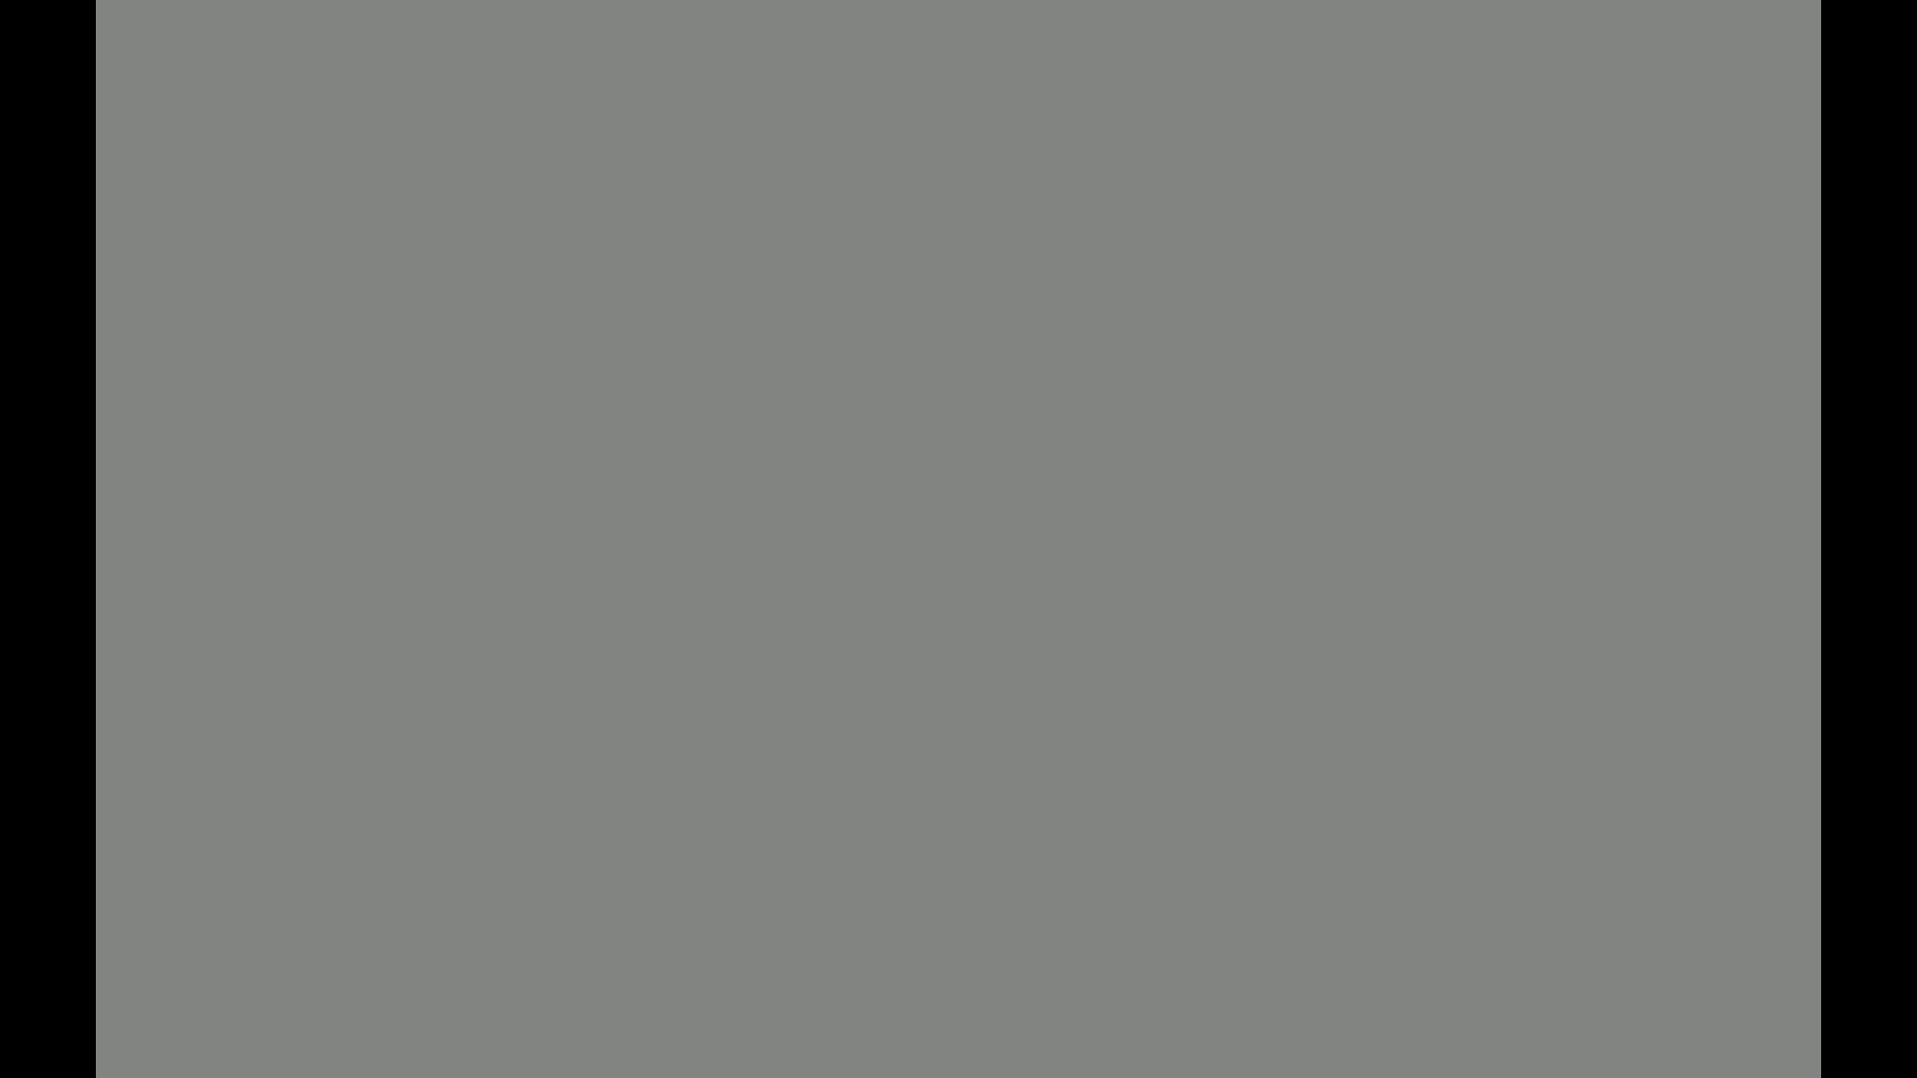
key(ctrl+v)
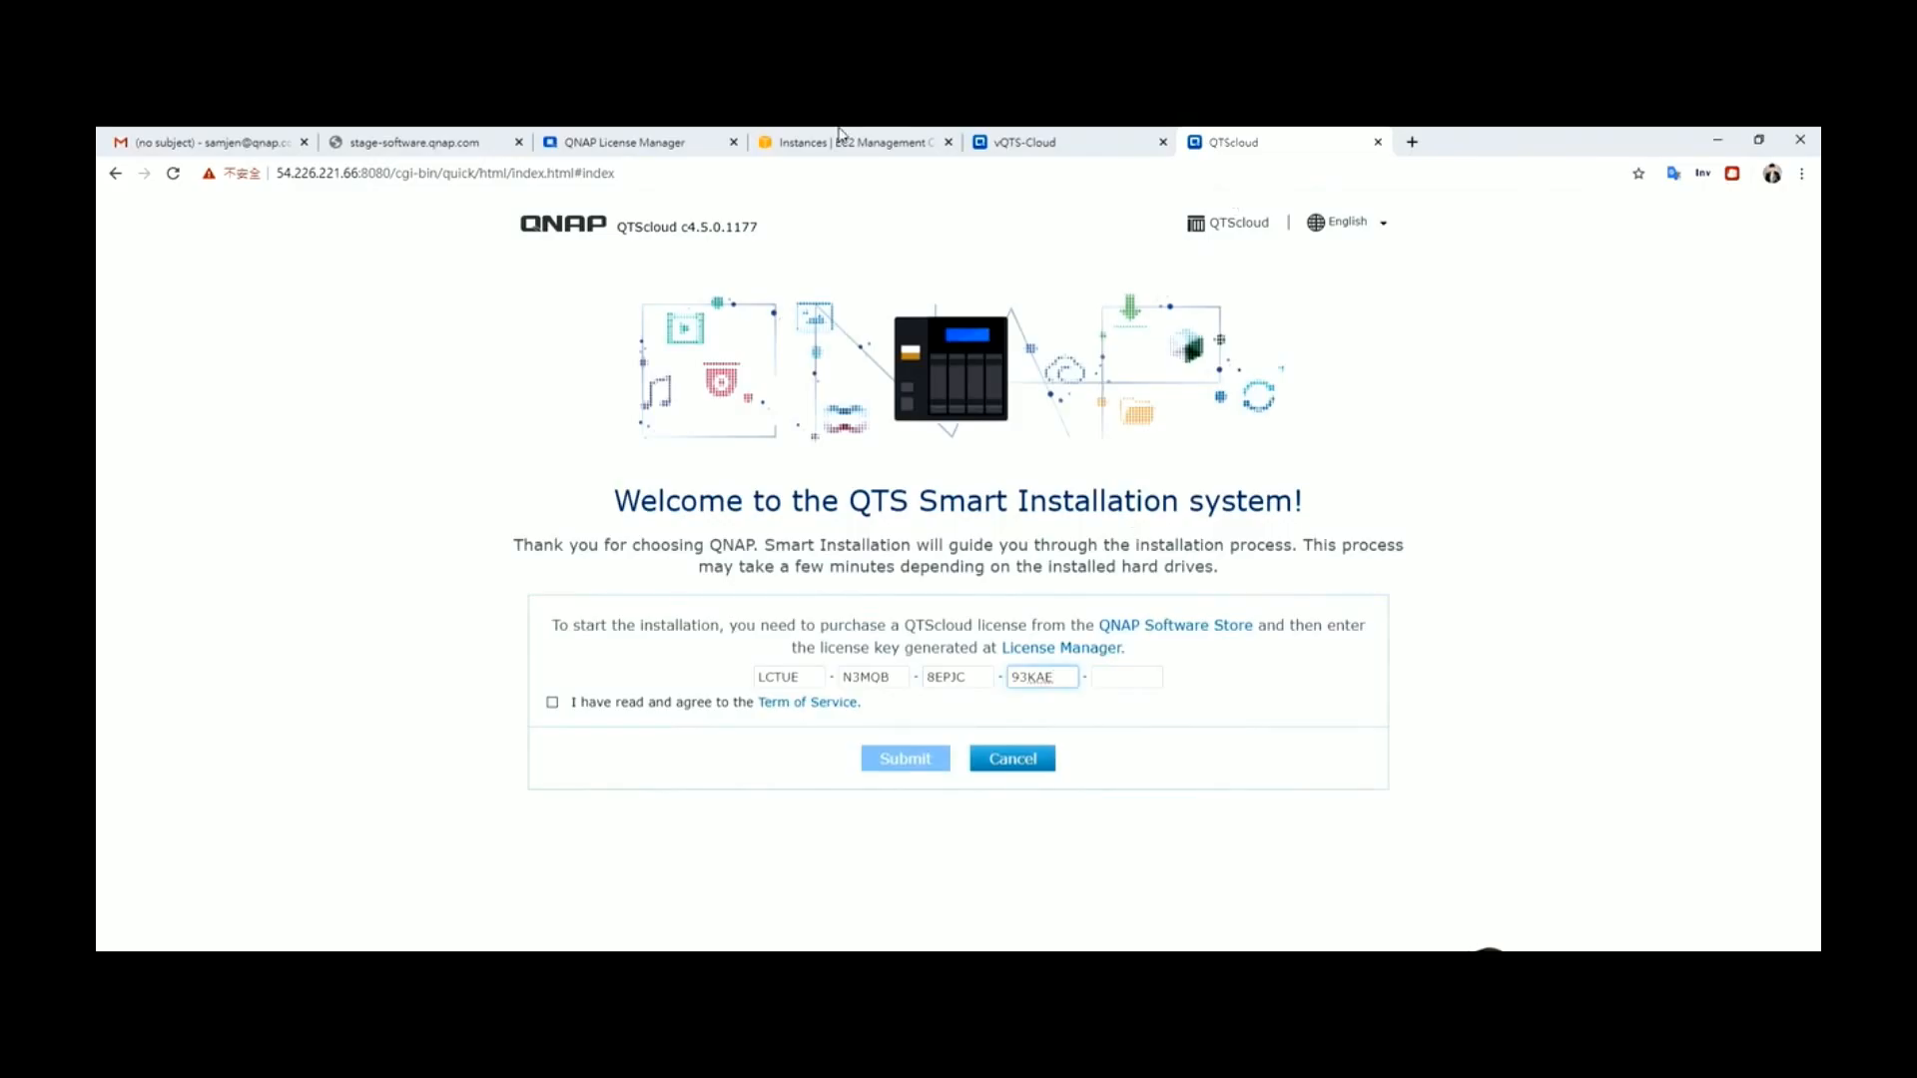
click(659, 142)
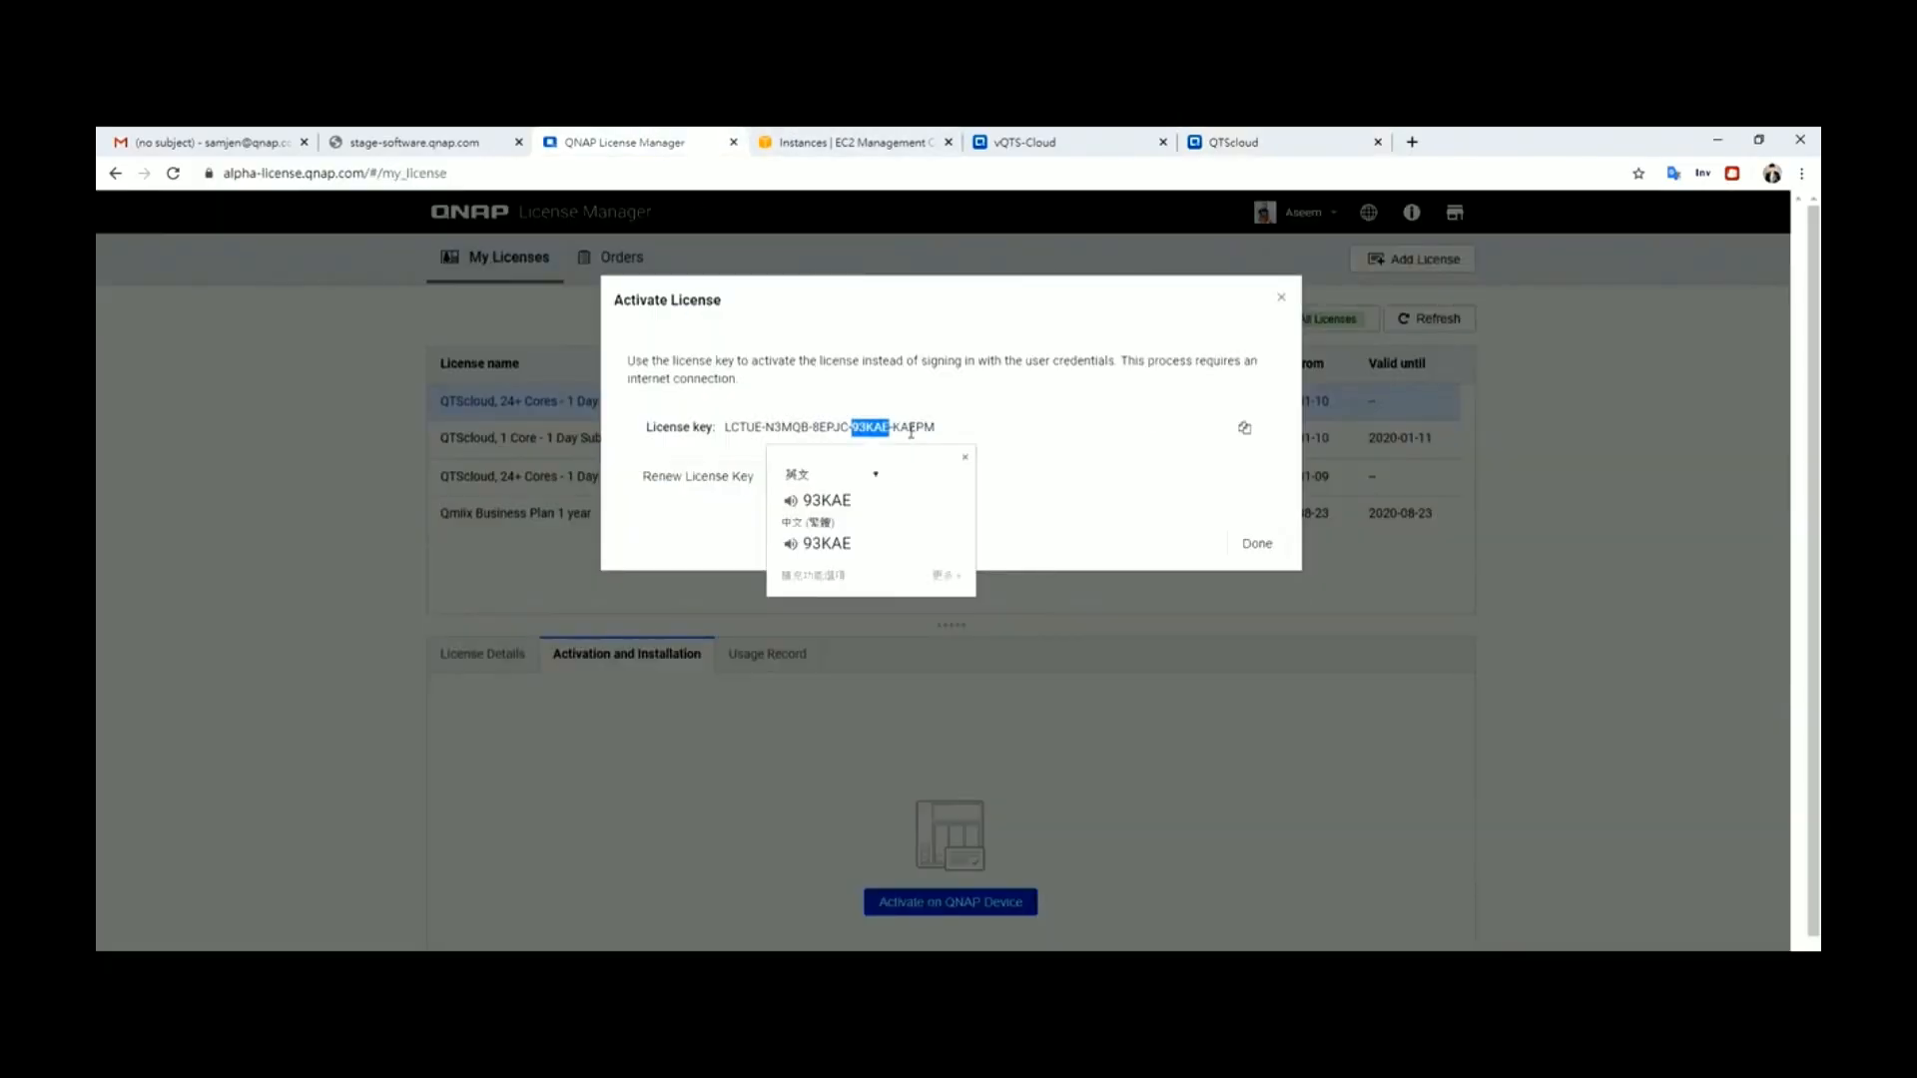
double_click(913, 427)
key(ctrl+c)
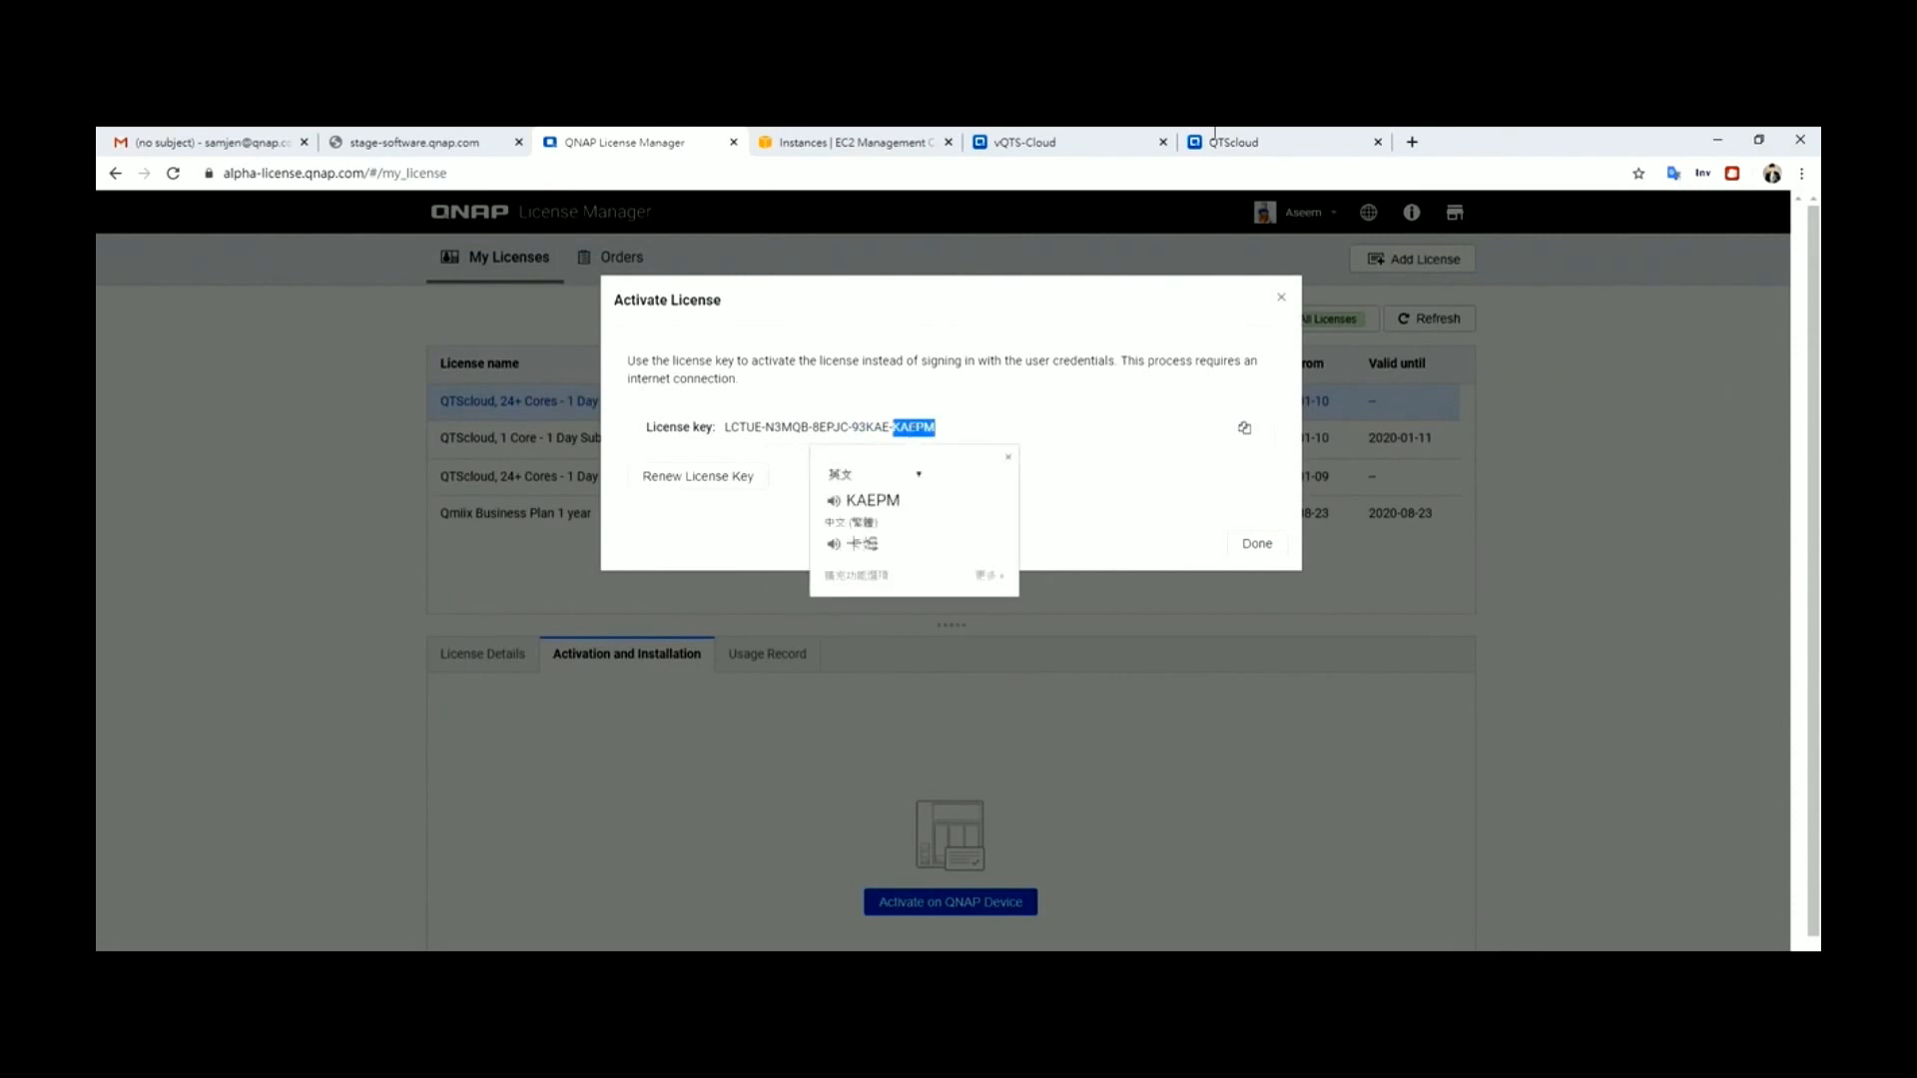
click(1341, 140)
click(1139, 671)
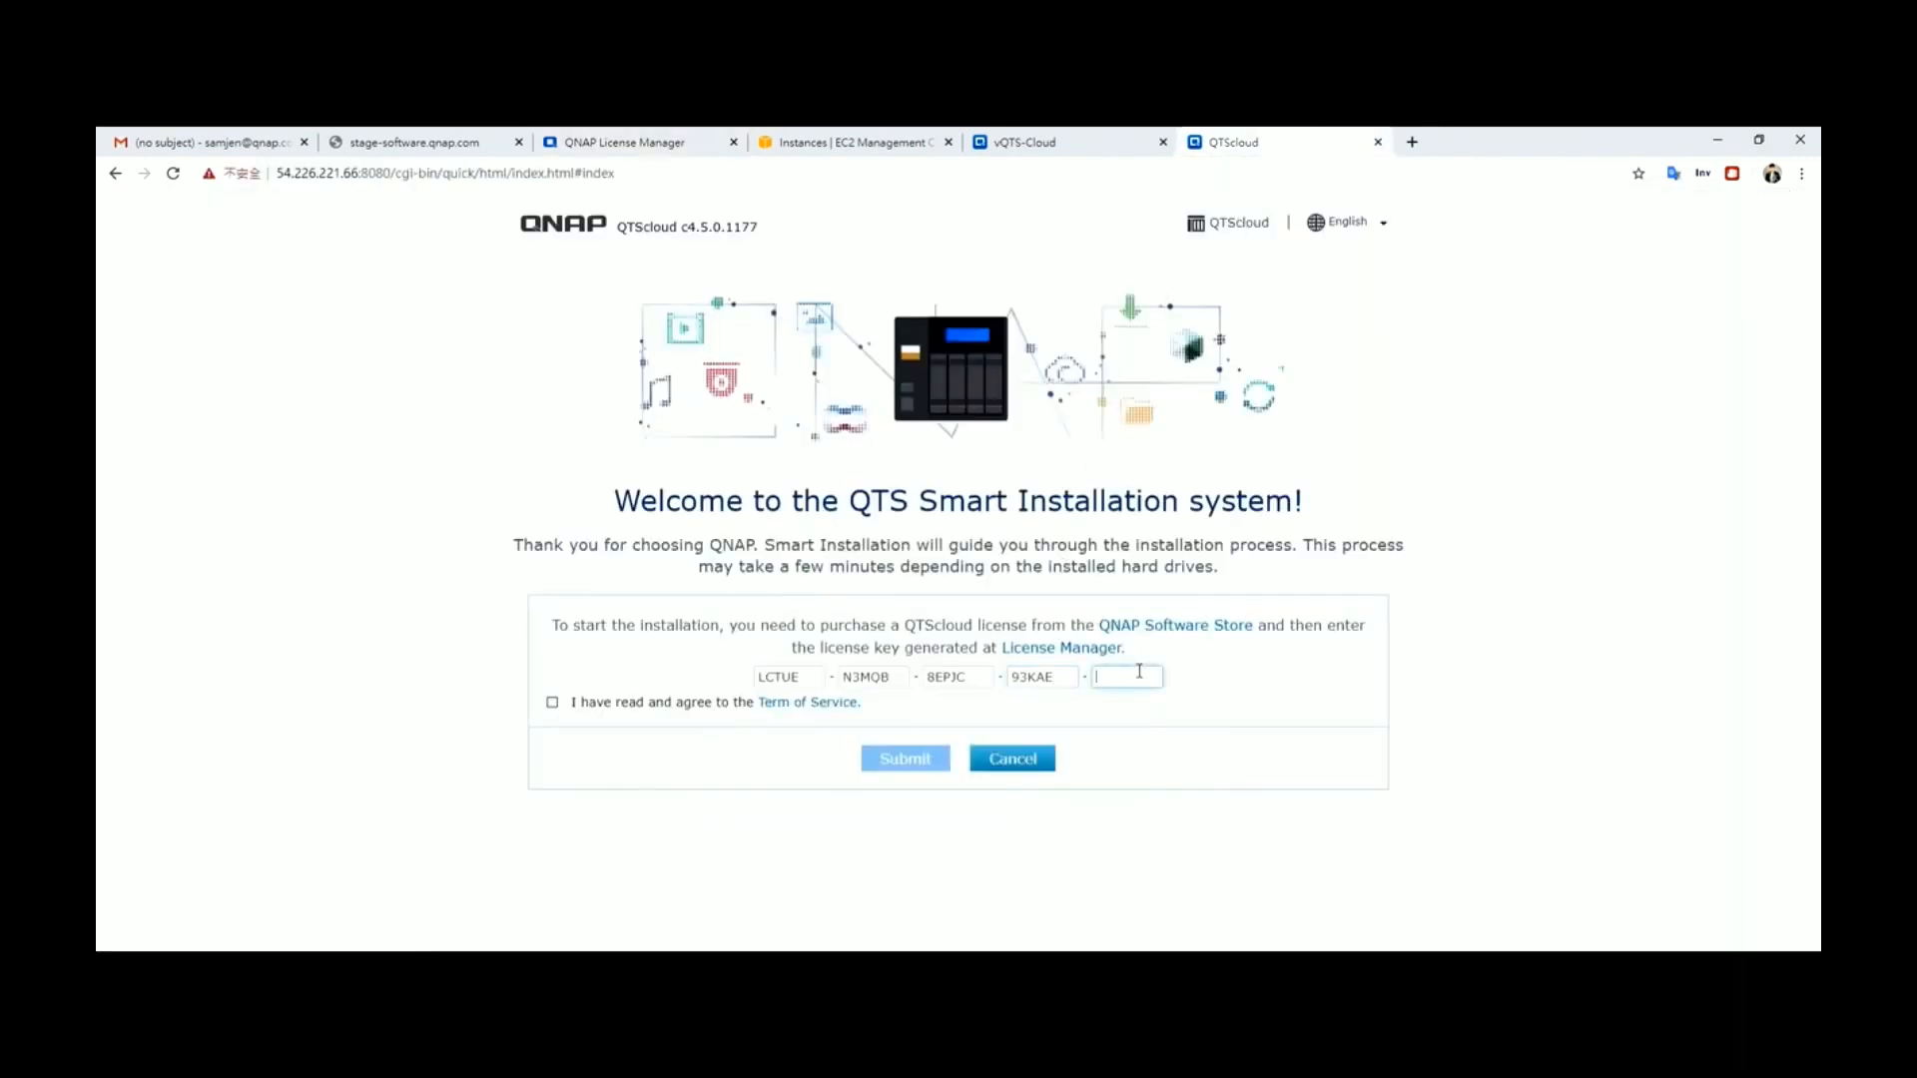
key(ctrl+v)
click(551, 704)
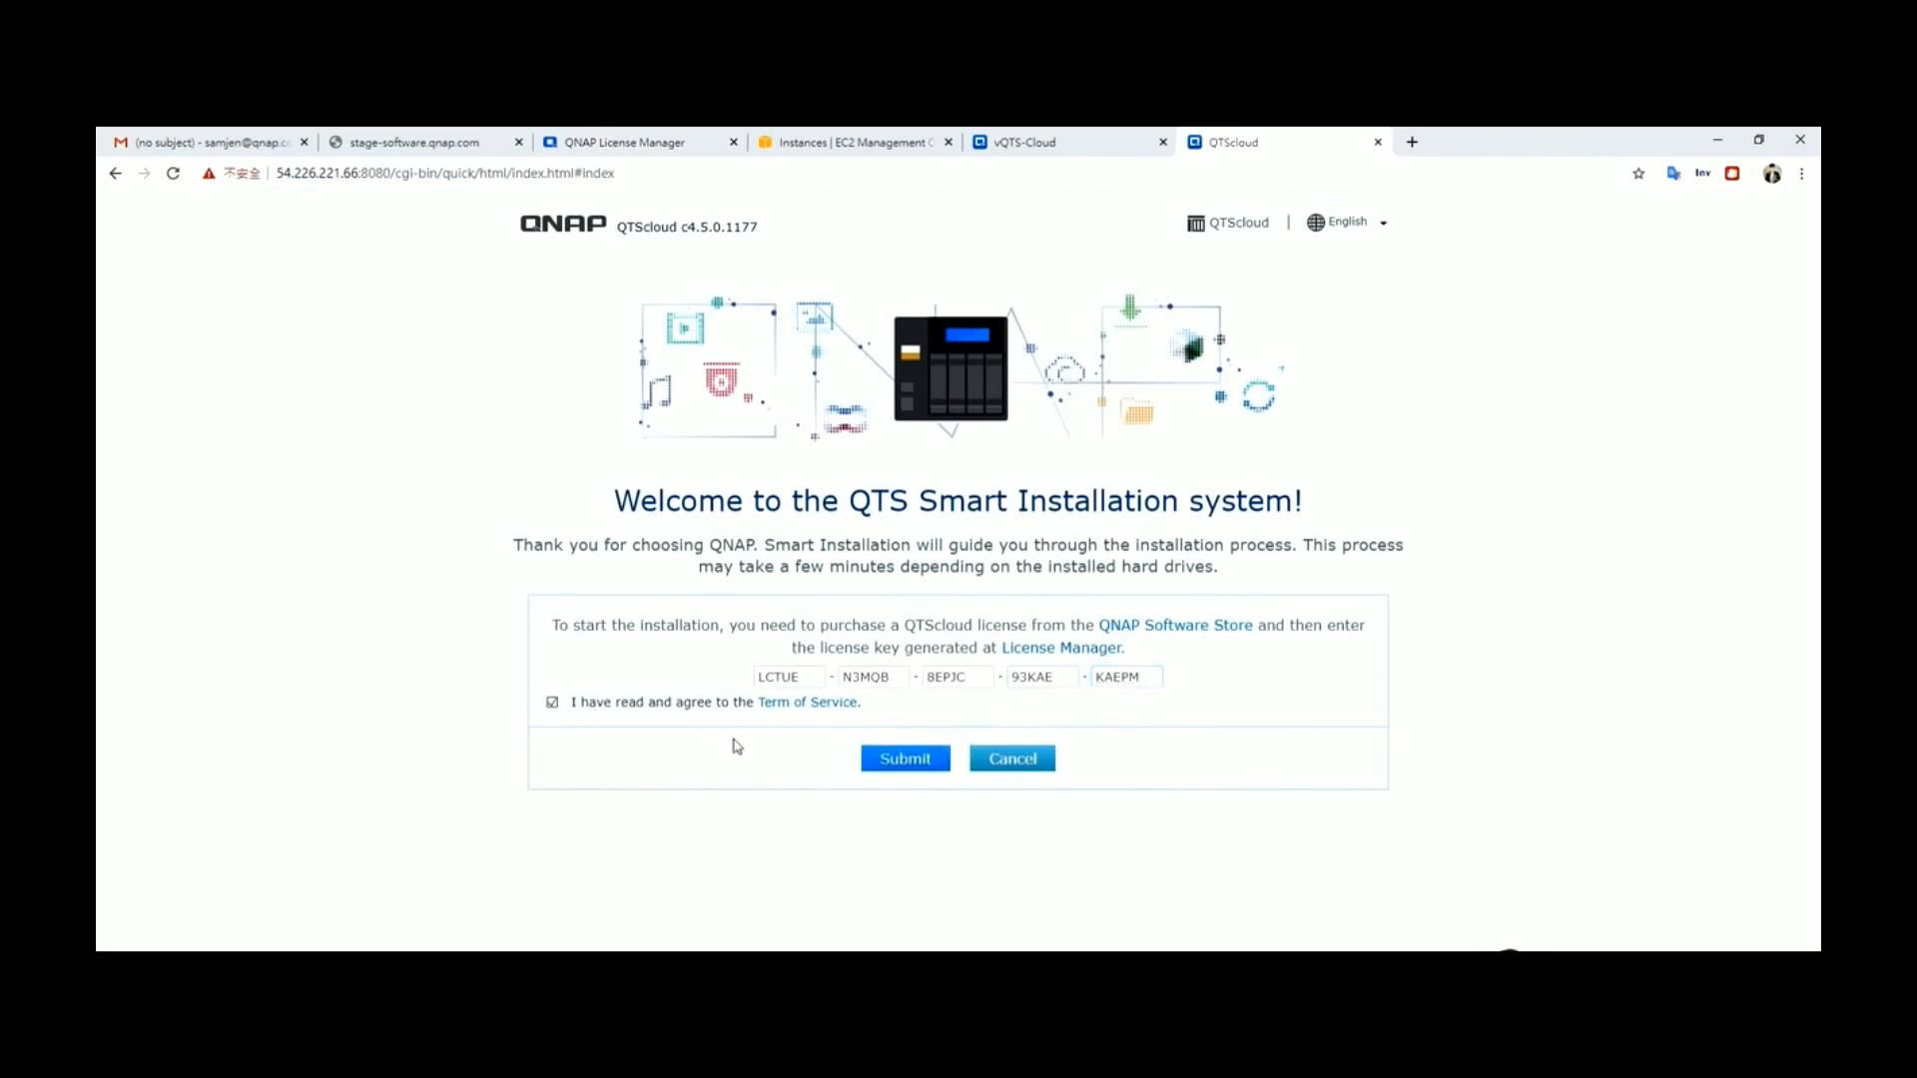
click(906, 761)
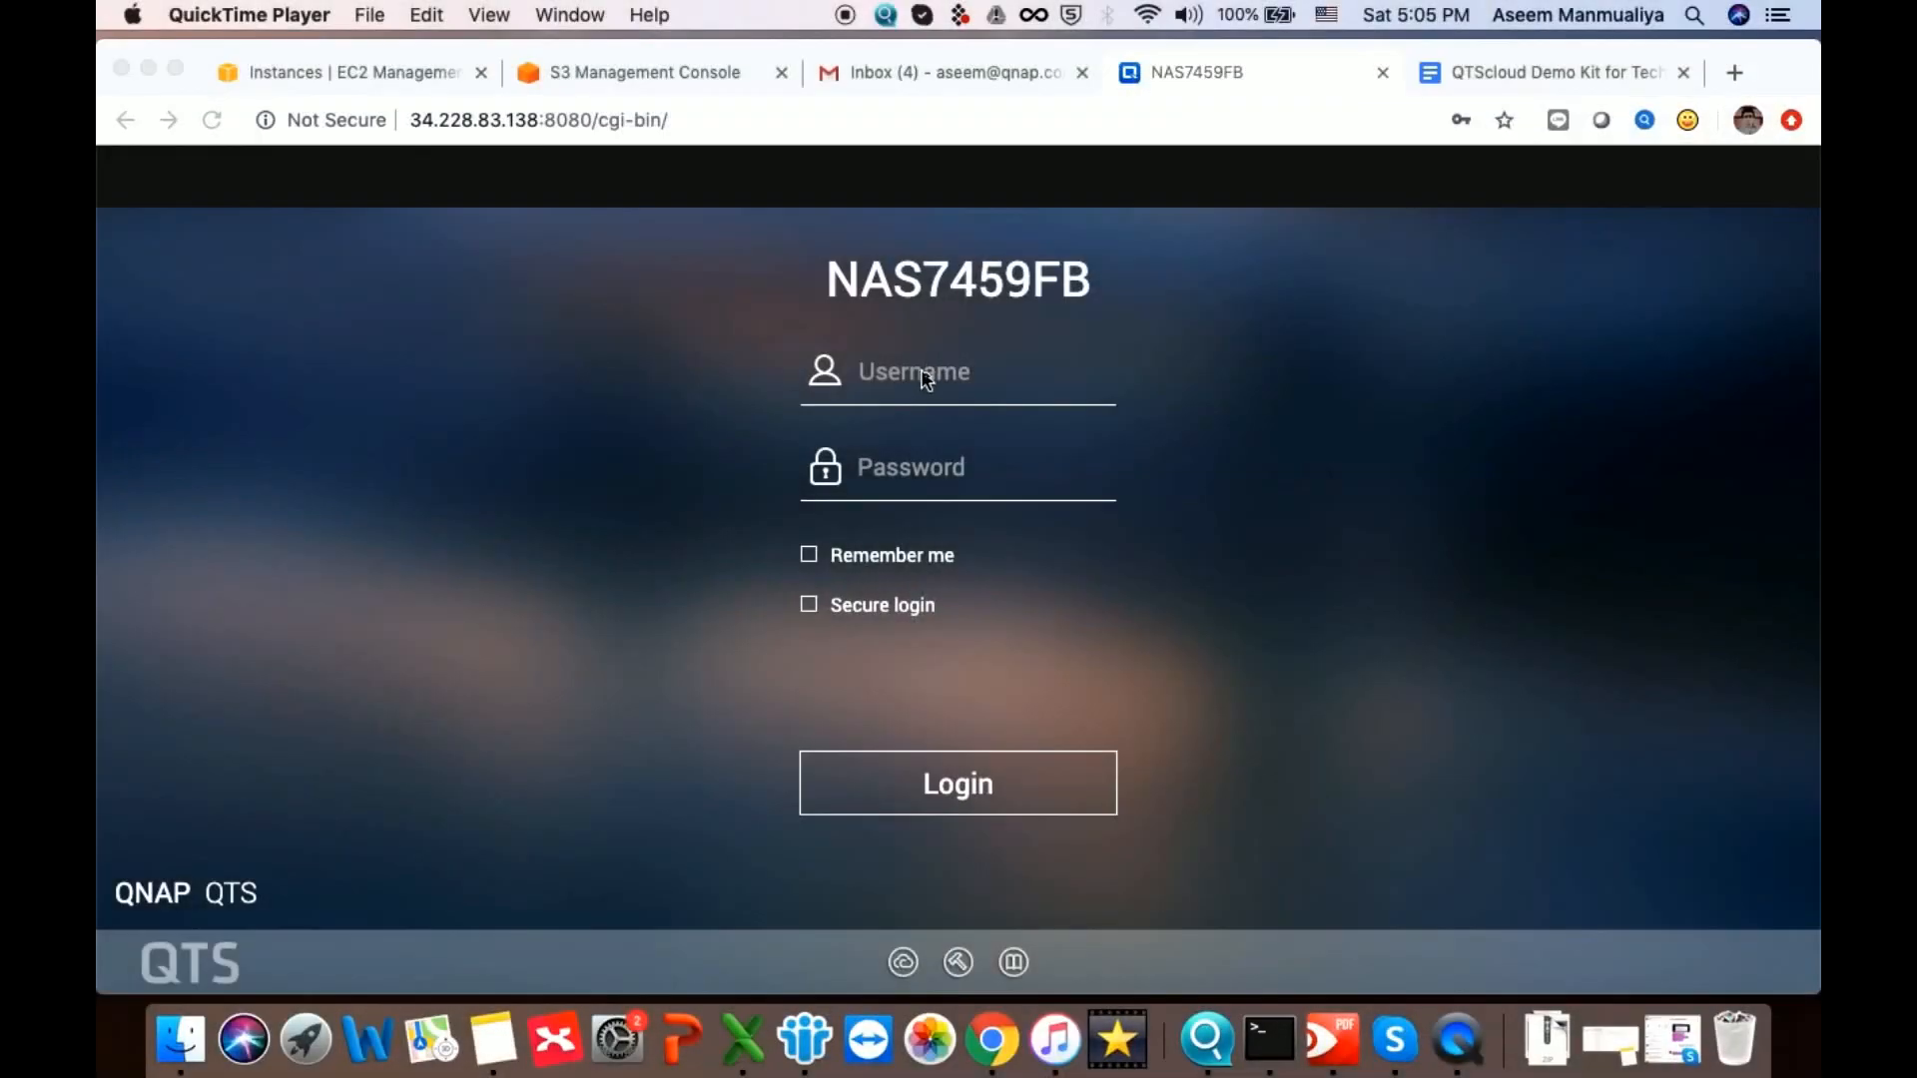
Log in to NAS7459FB as admin with the account password, then dismiss and close Help Center
click(916, 372)
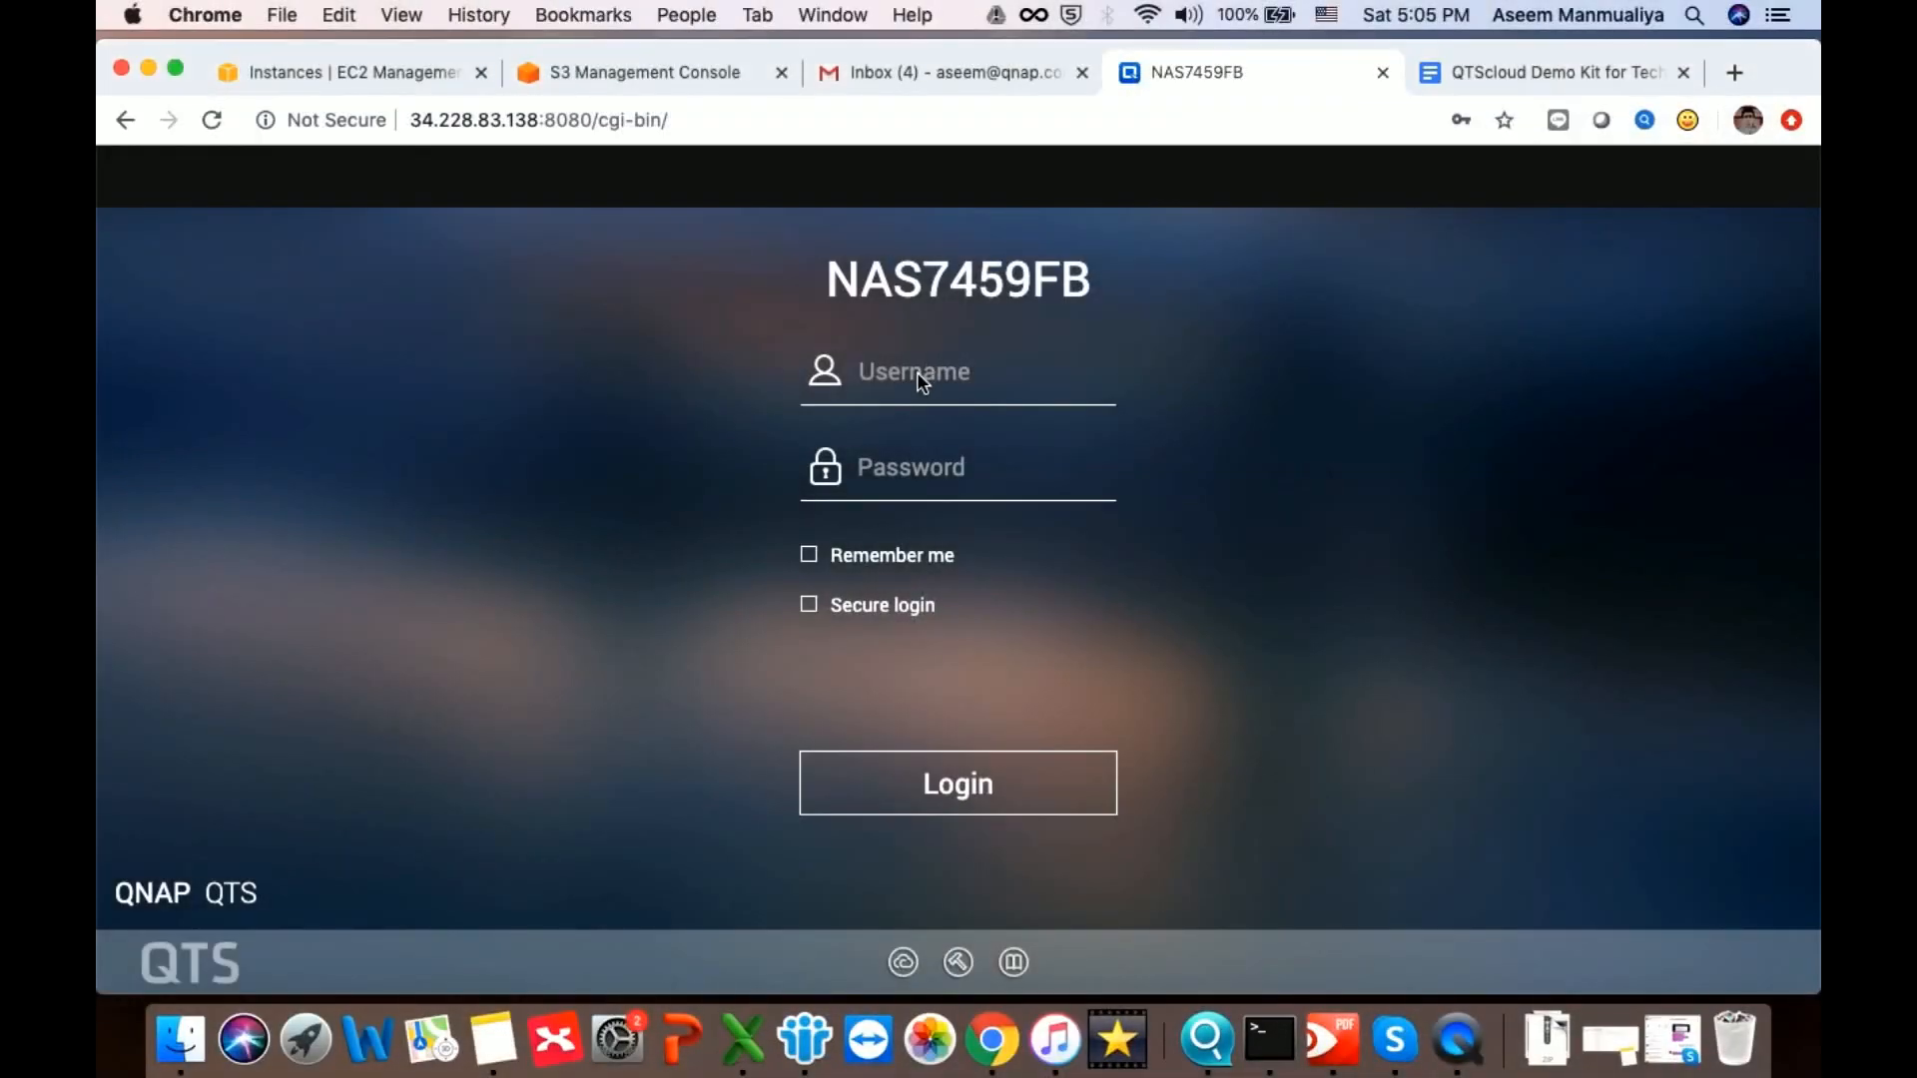
text(admin)
key(Tab)
text(•••••••)
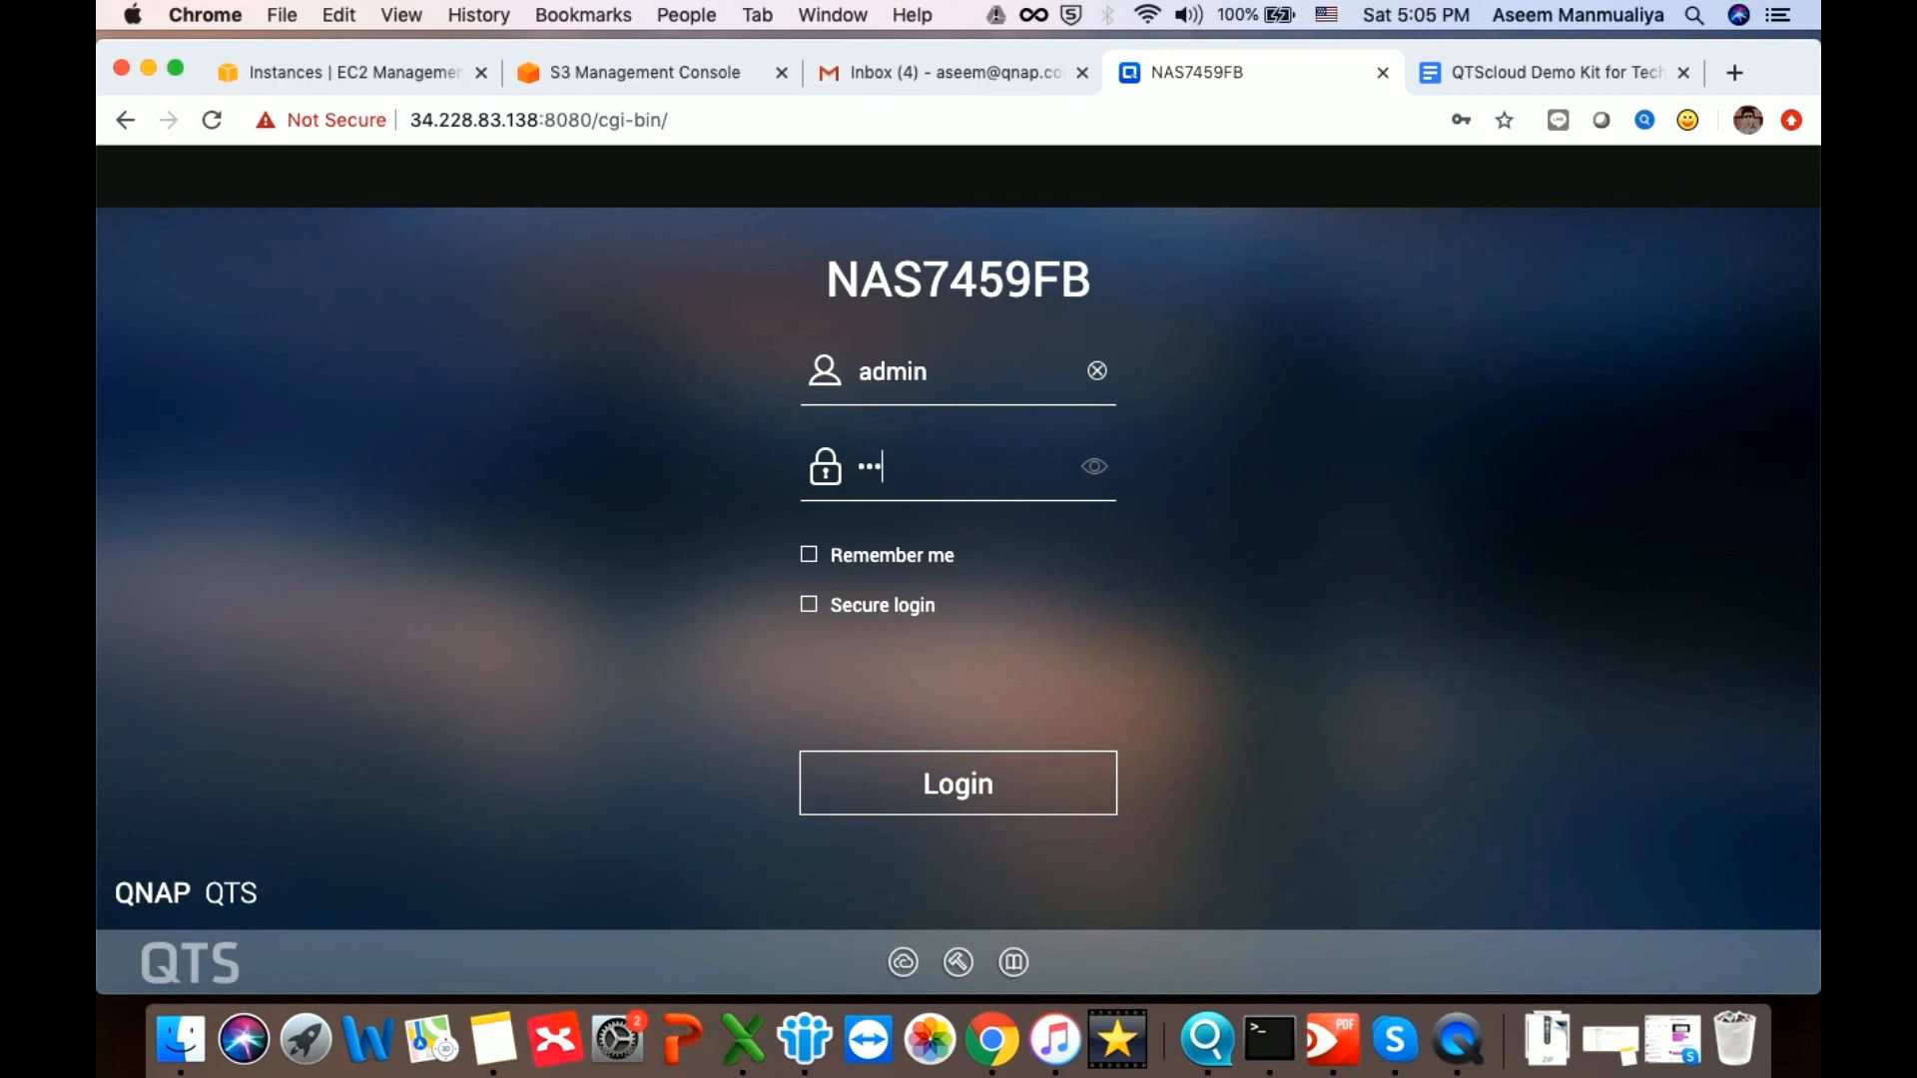
key(Return)
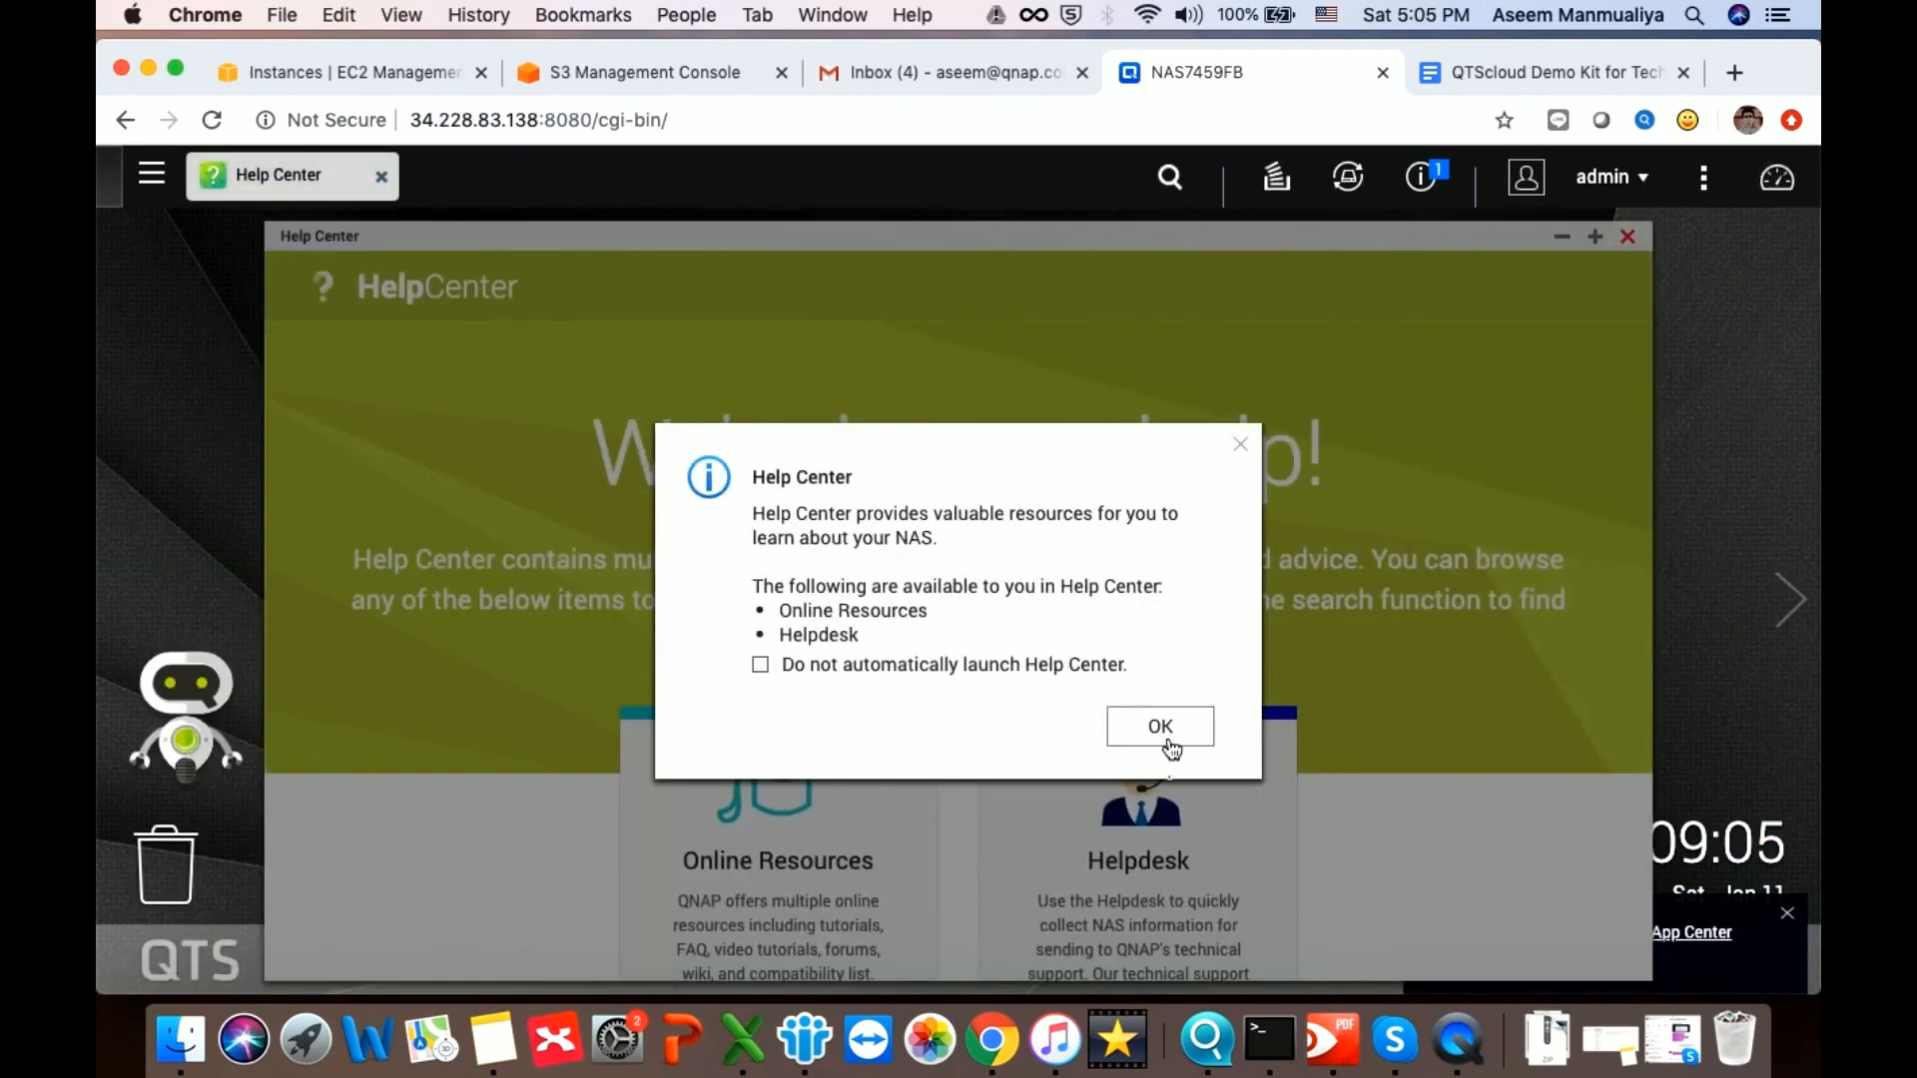
click(1164, 737)
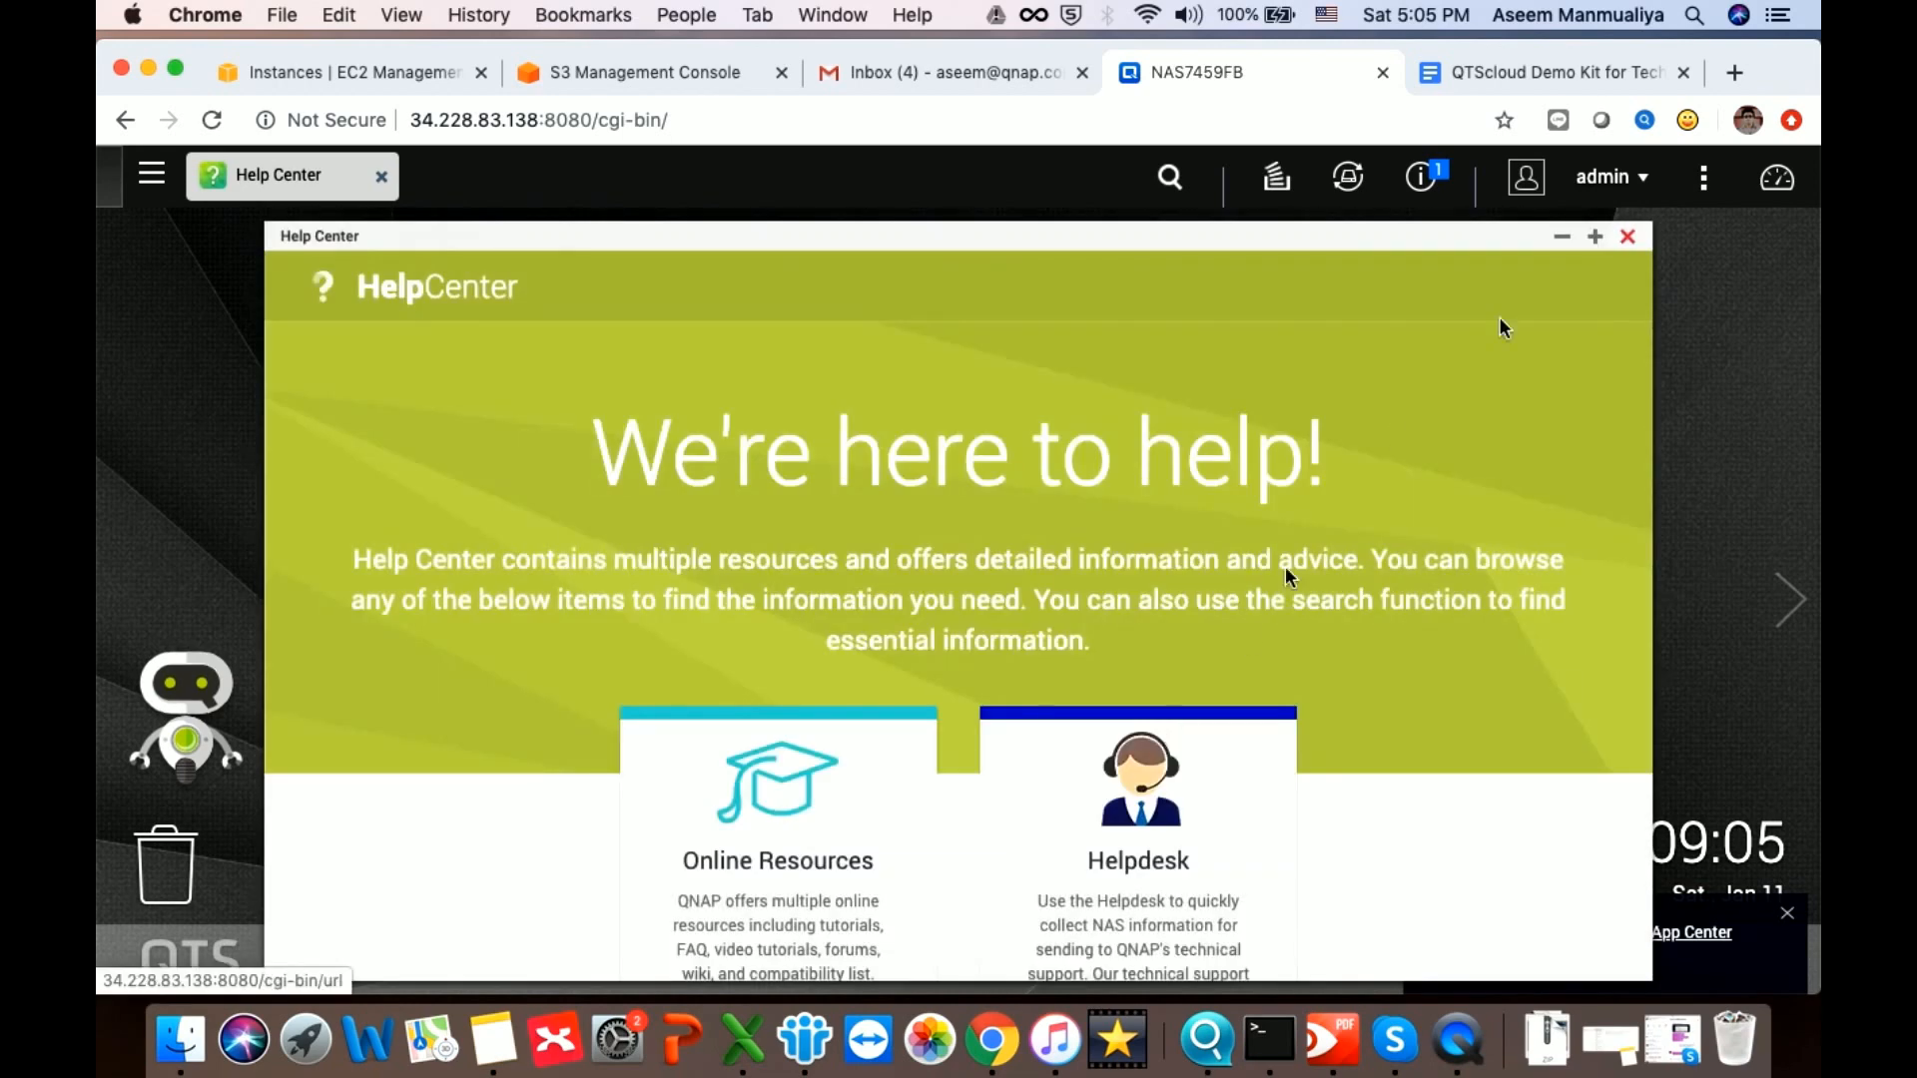
click(1628, 235)
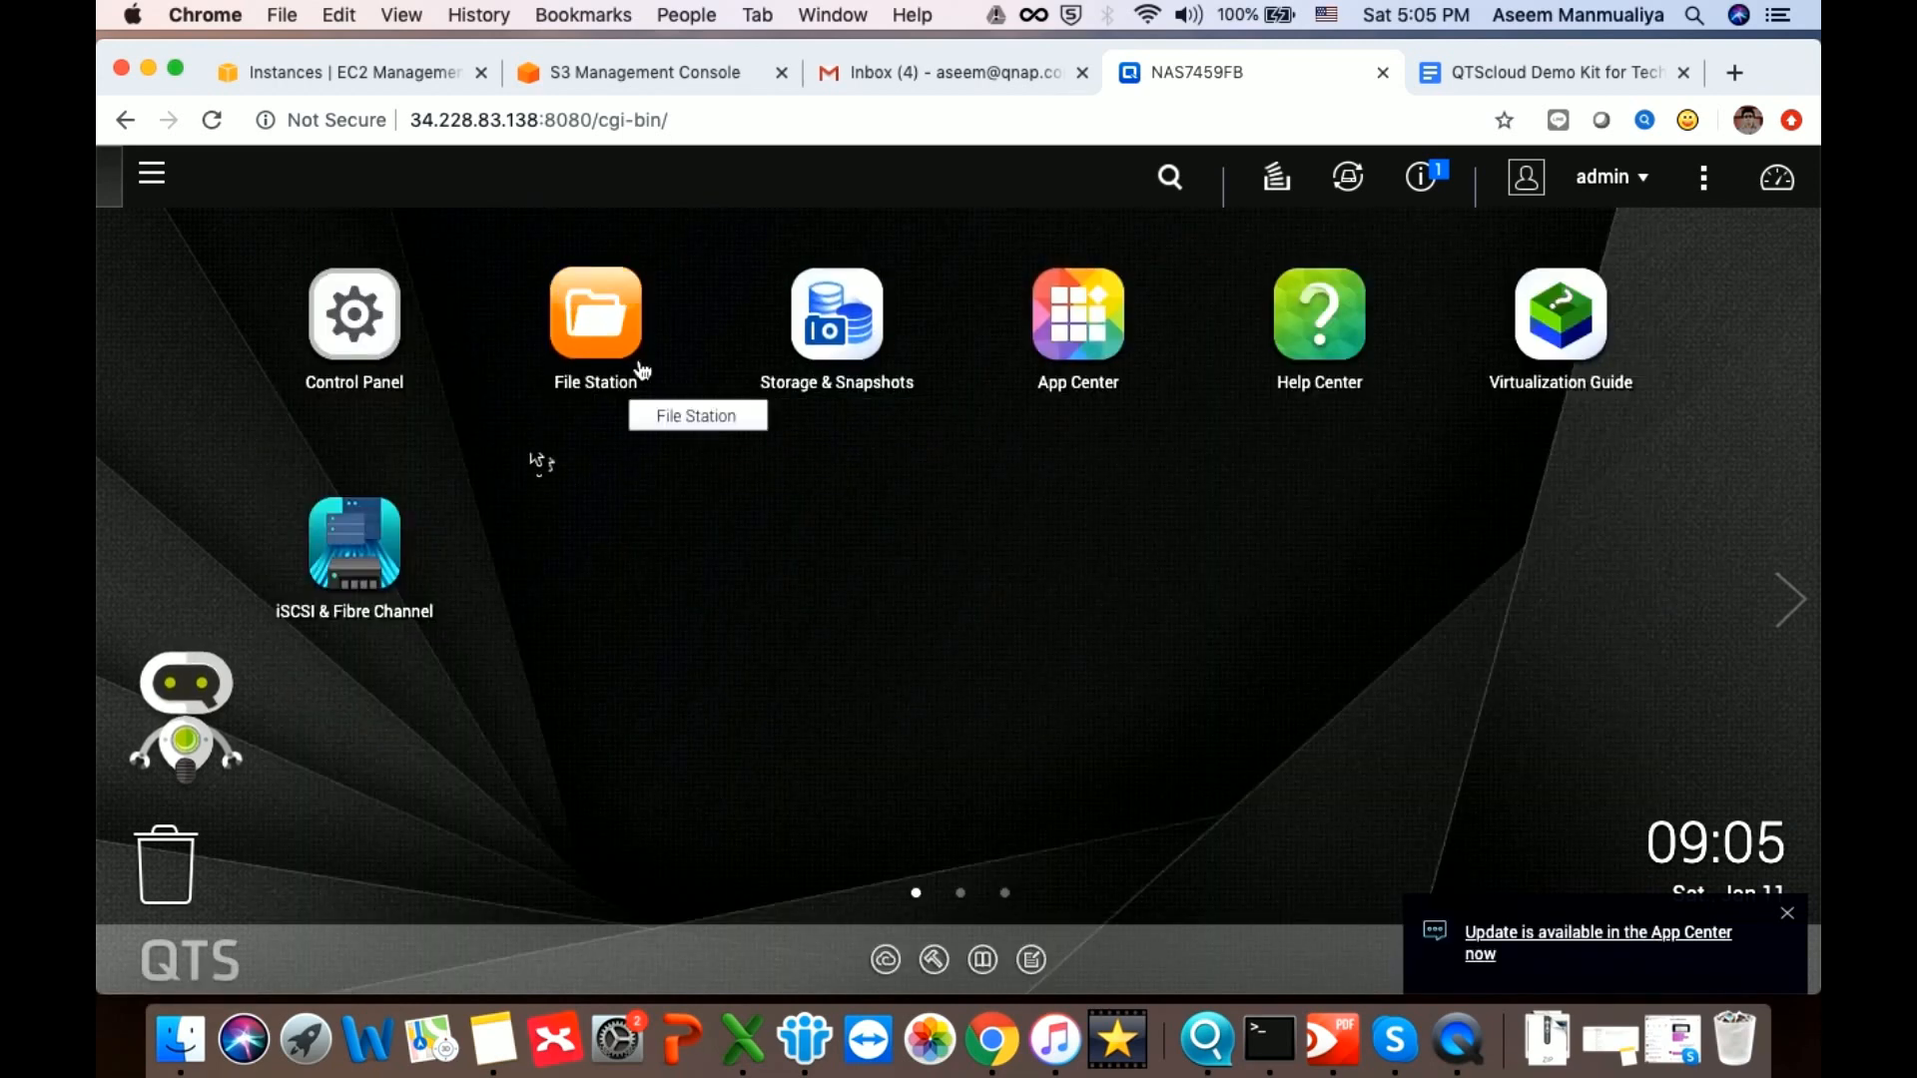
Open Storage & Snapshots and create Storage Pool 1 from Disk 1, confirming the disk erase
click(844, 316)
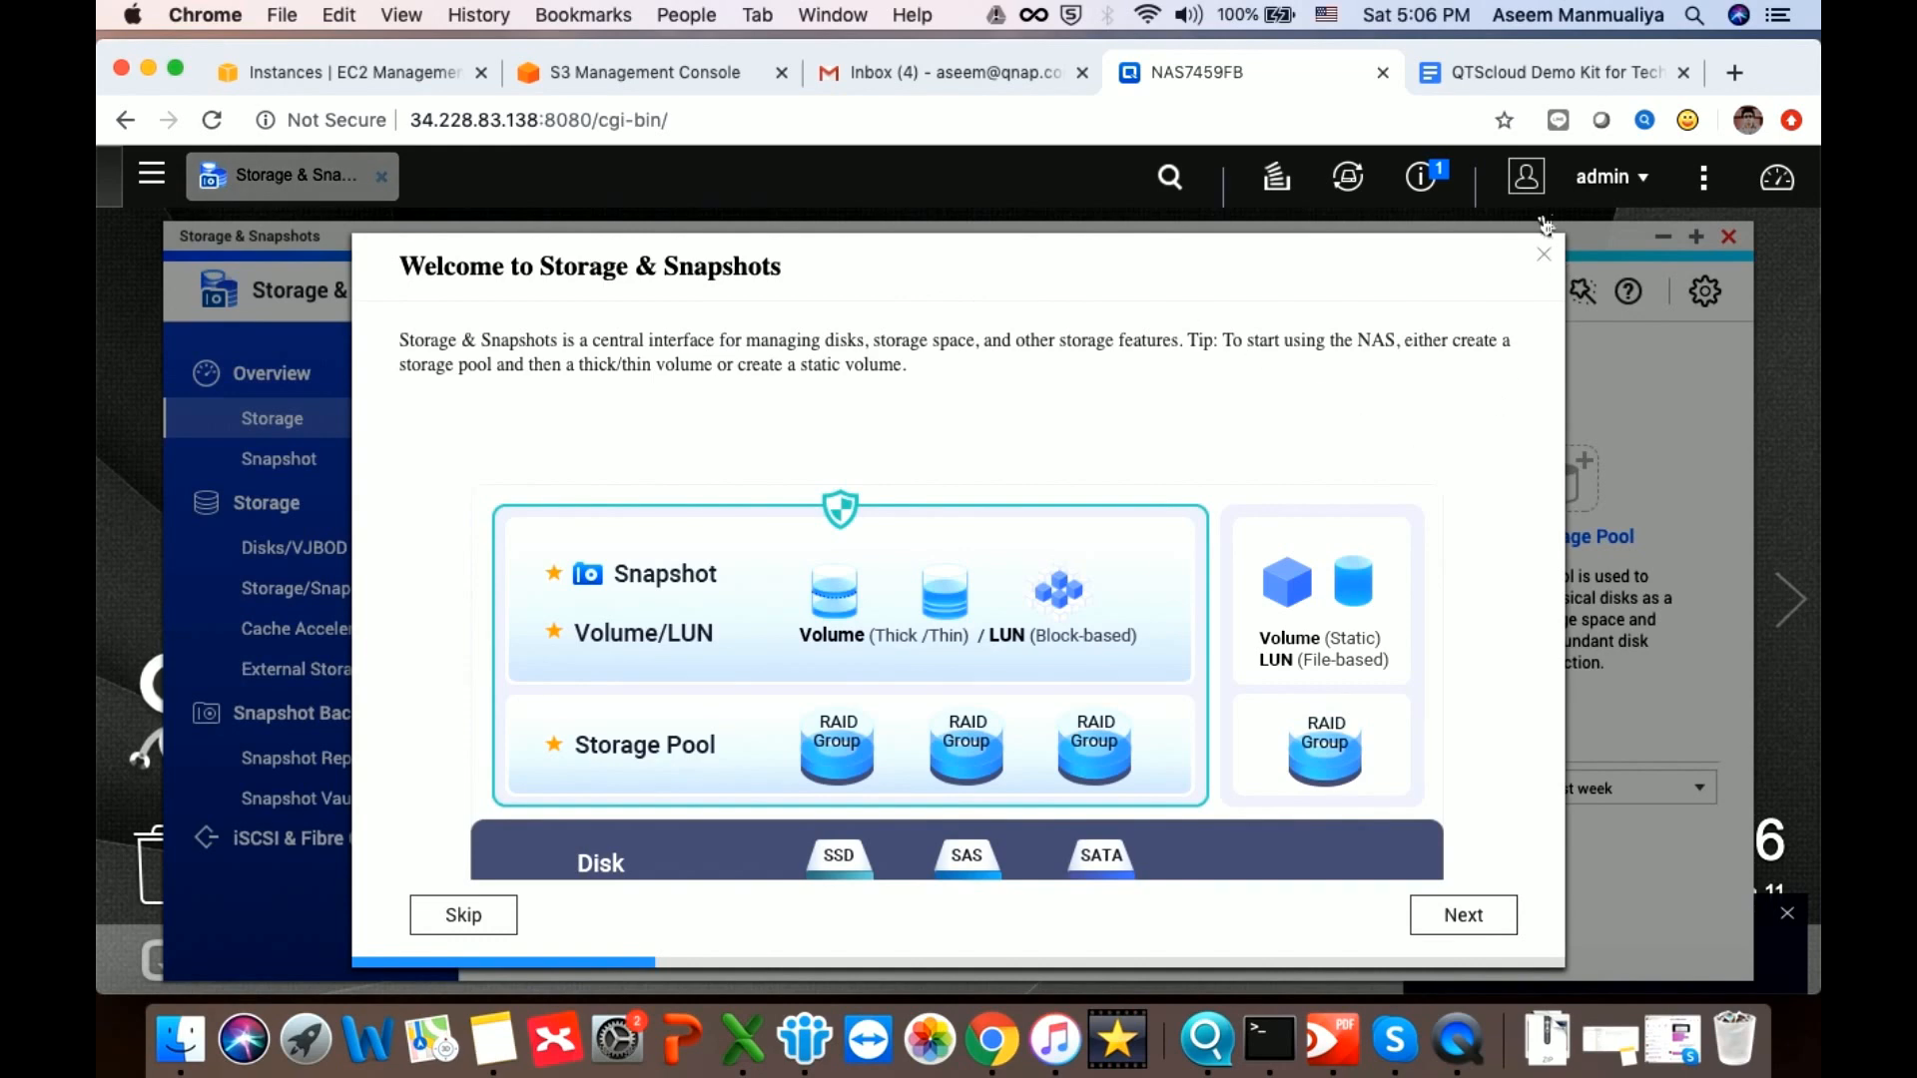
click(1542, 255)
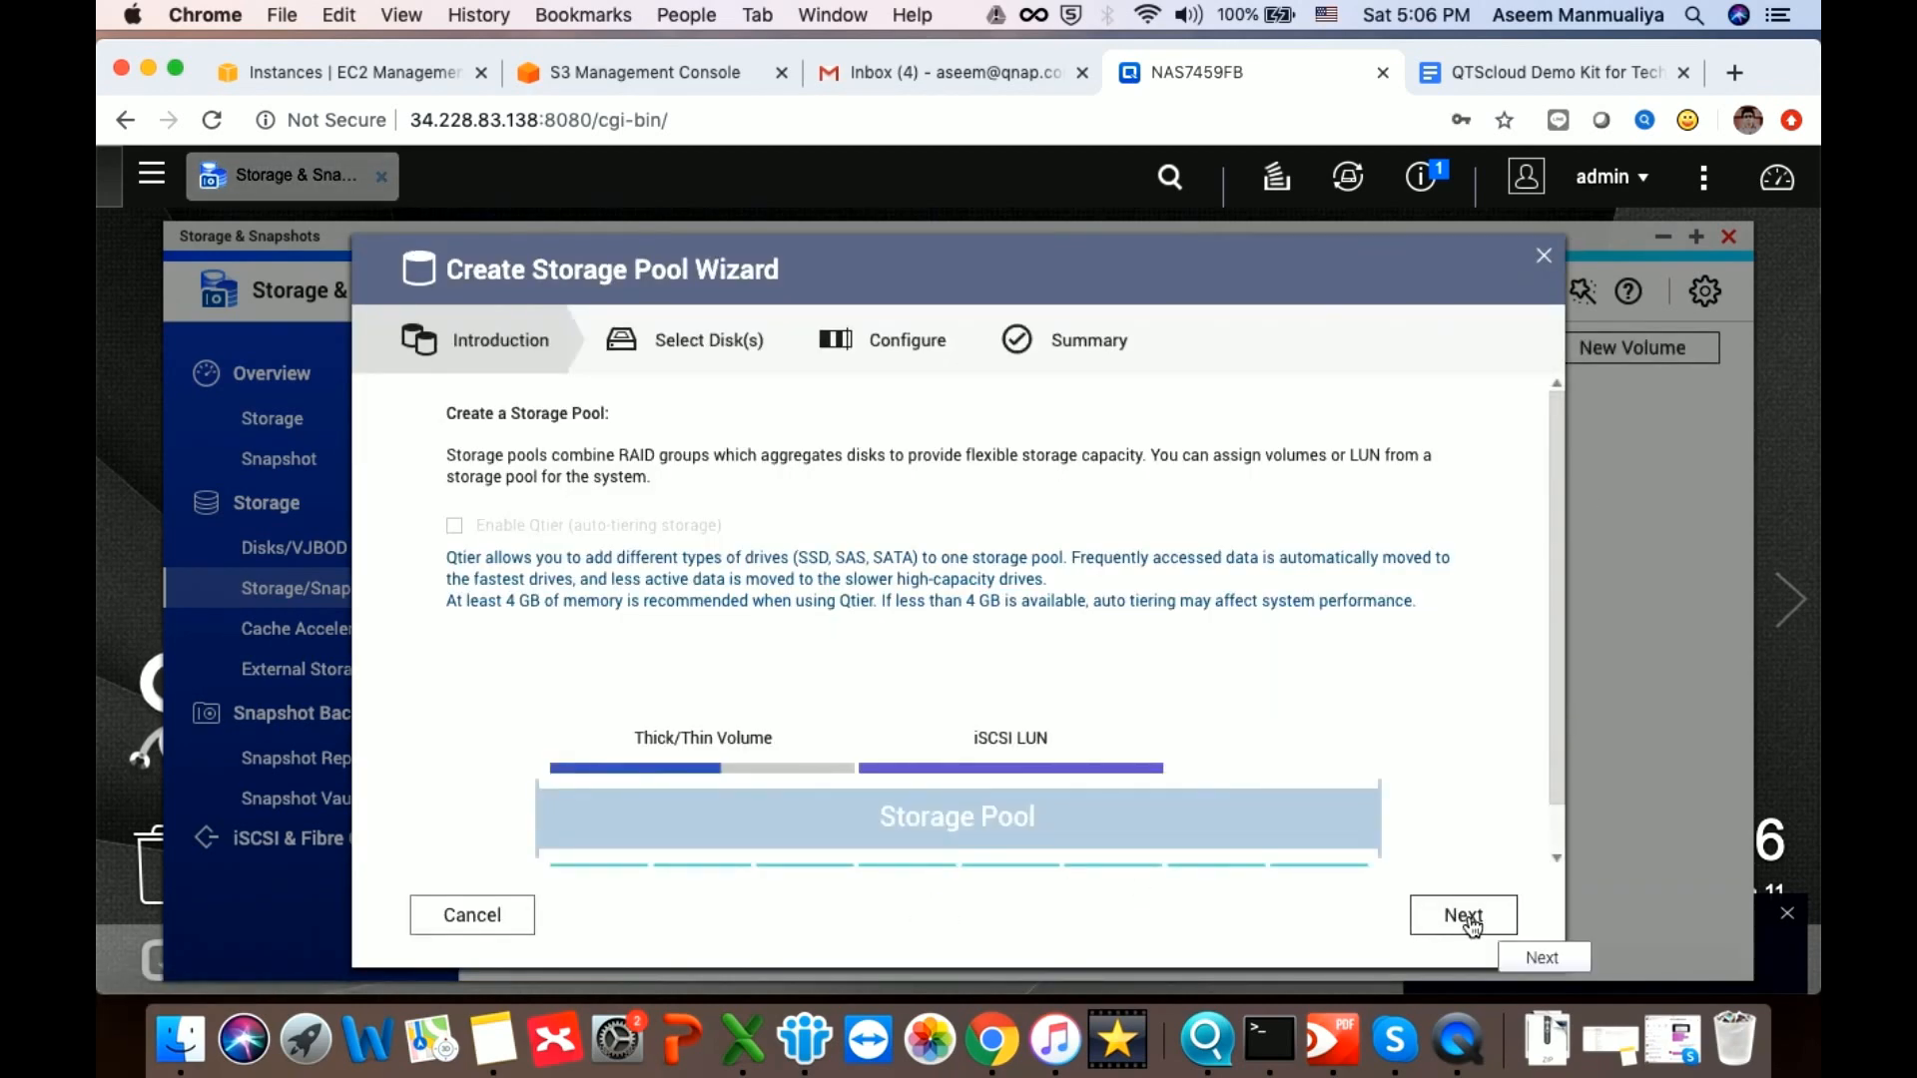
click(1510, 935)
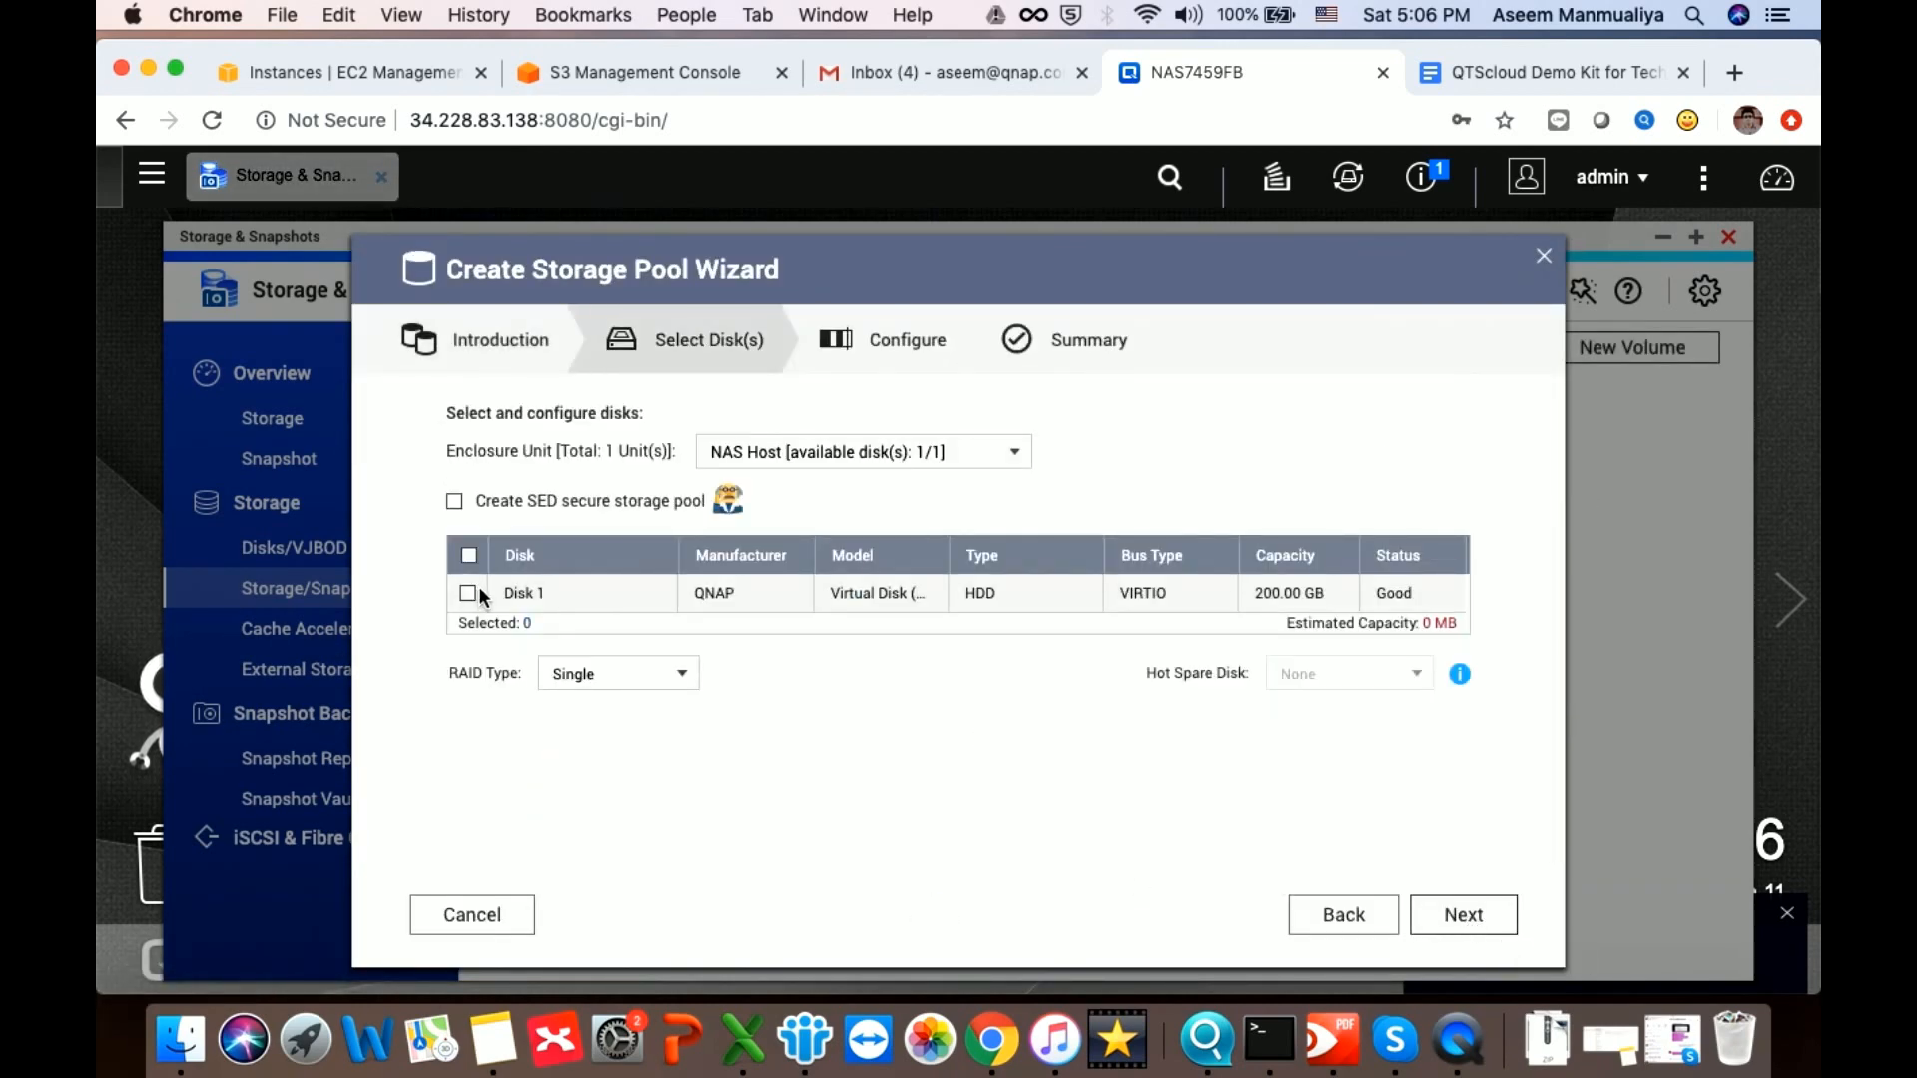
click(468, 593)
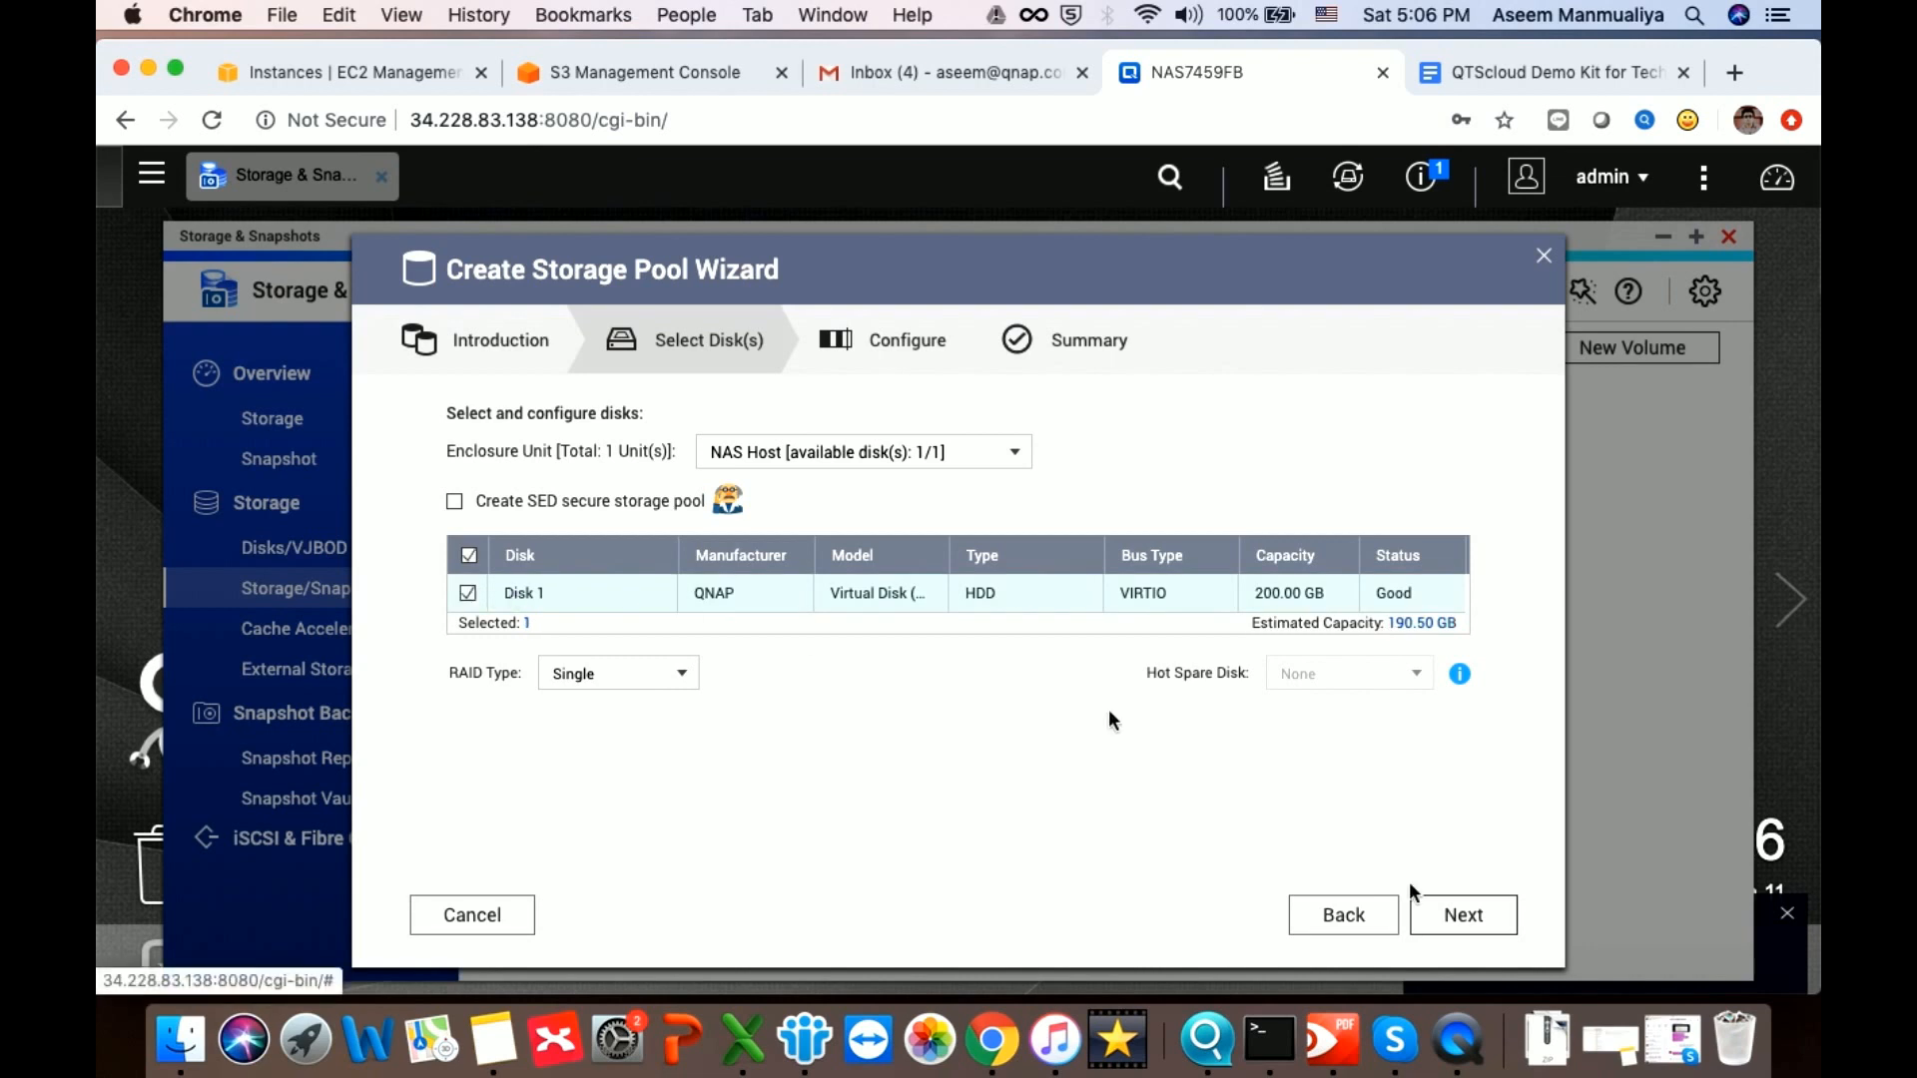
click(1470, 919)
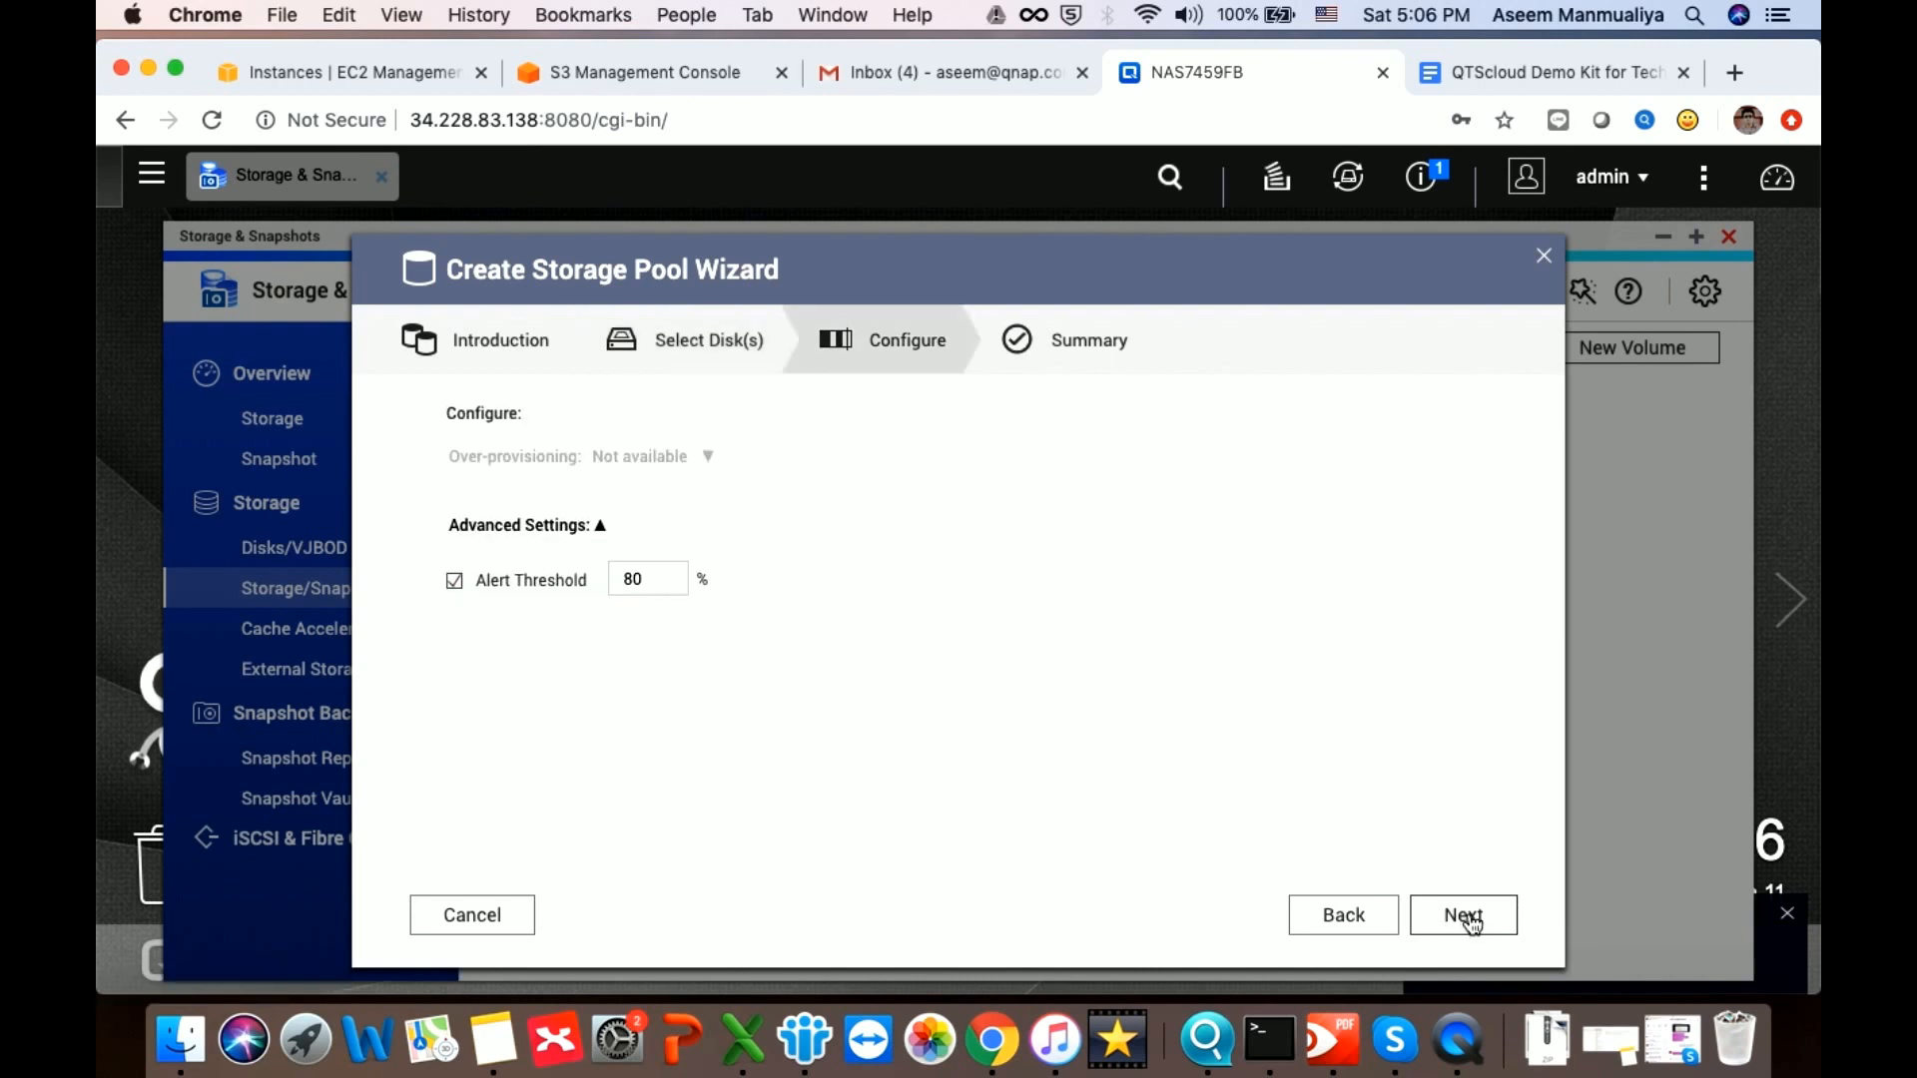
click(1470, 917)
click(1472, 921)
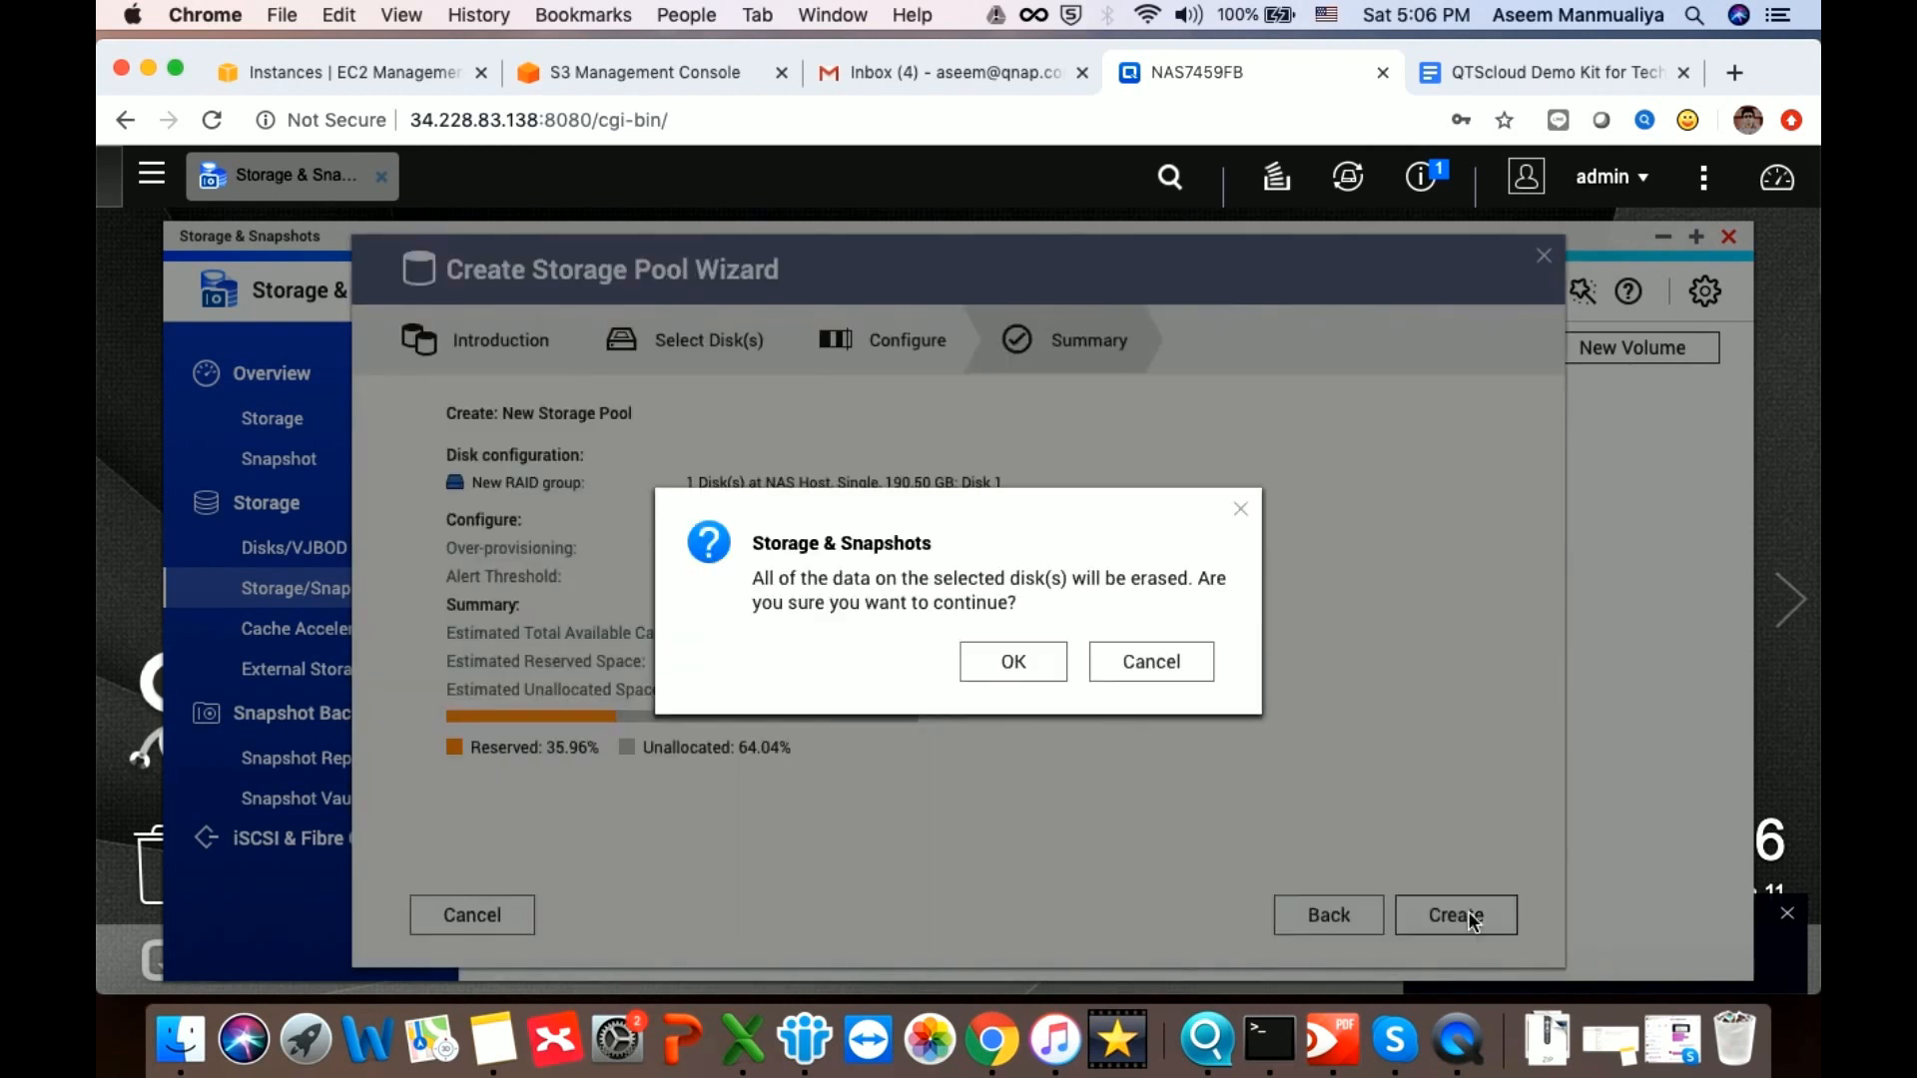
click(1026, 664)
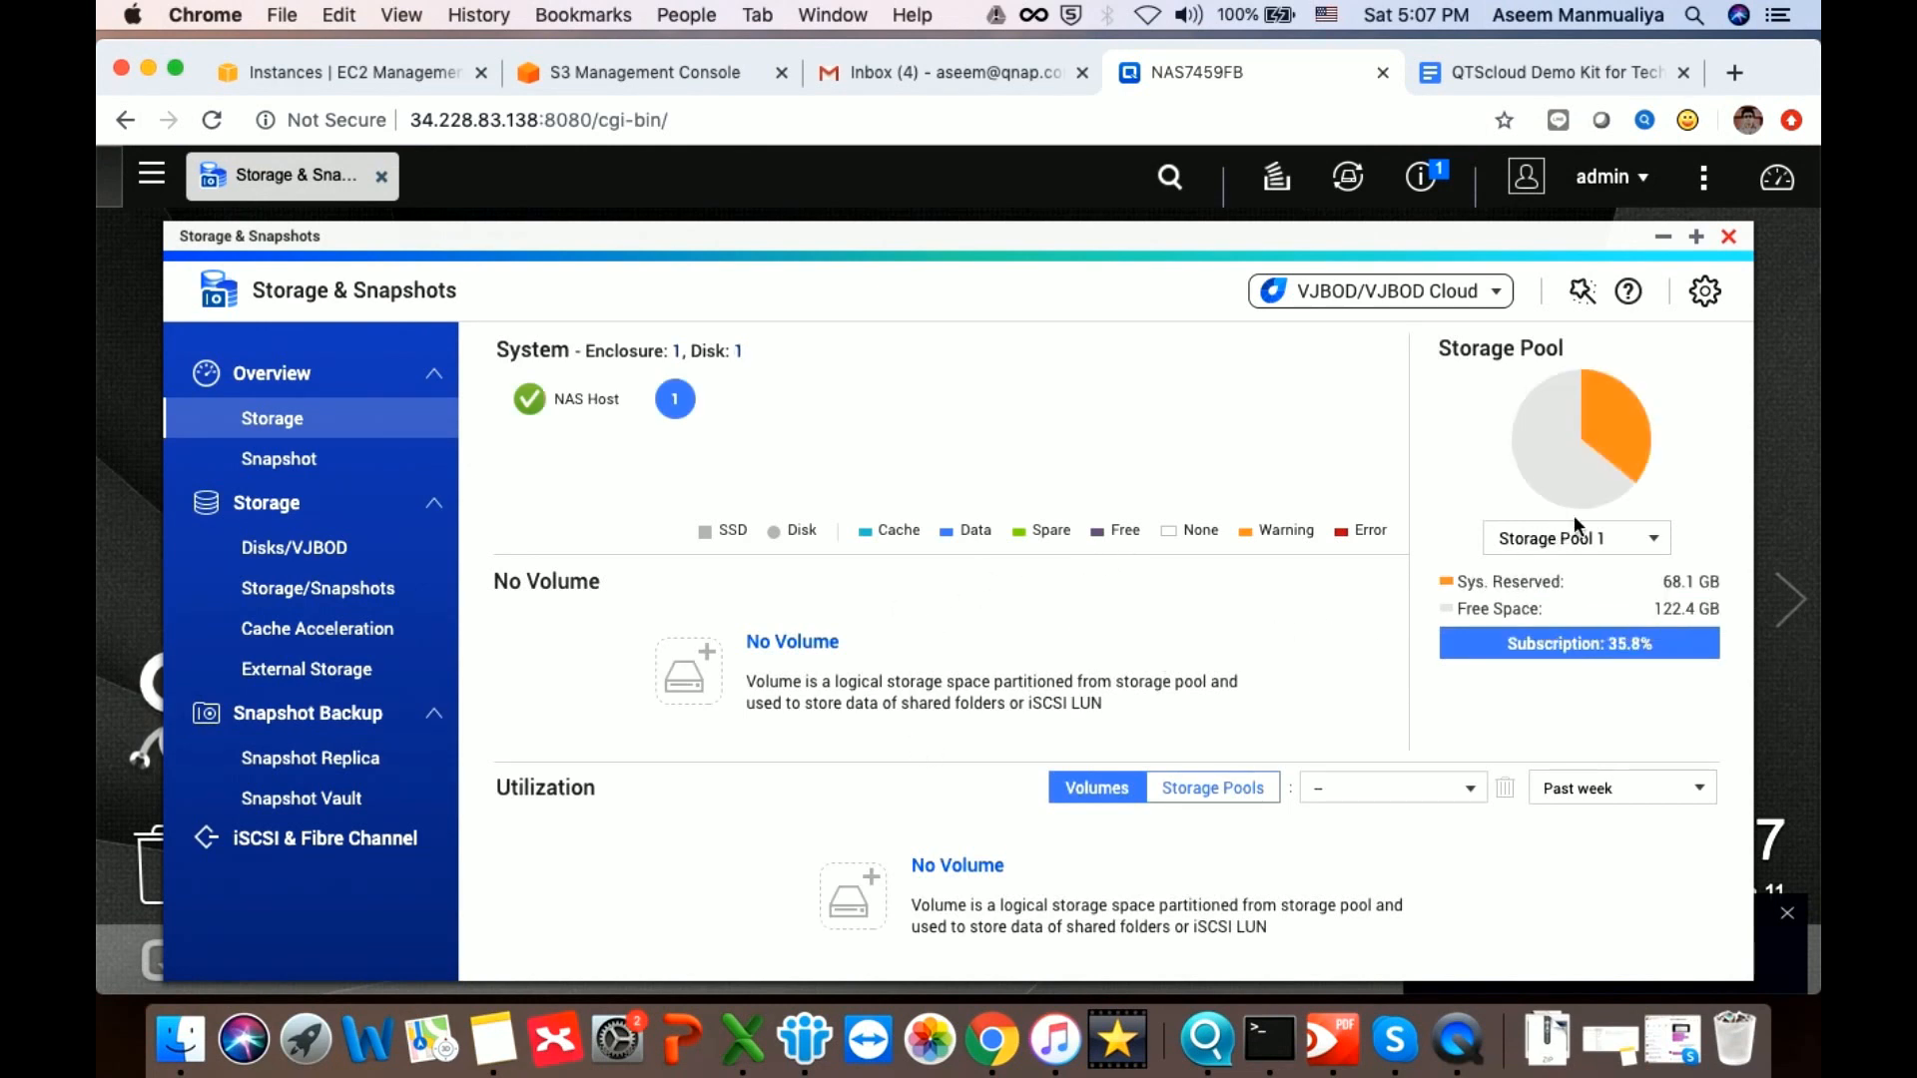
Create thick volume DataVol1 (about 24.47 GB) in Storage Pool 1 and dismiss the notice
click(692, 659)
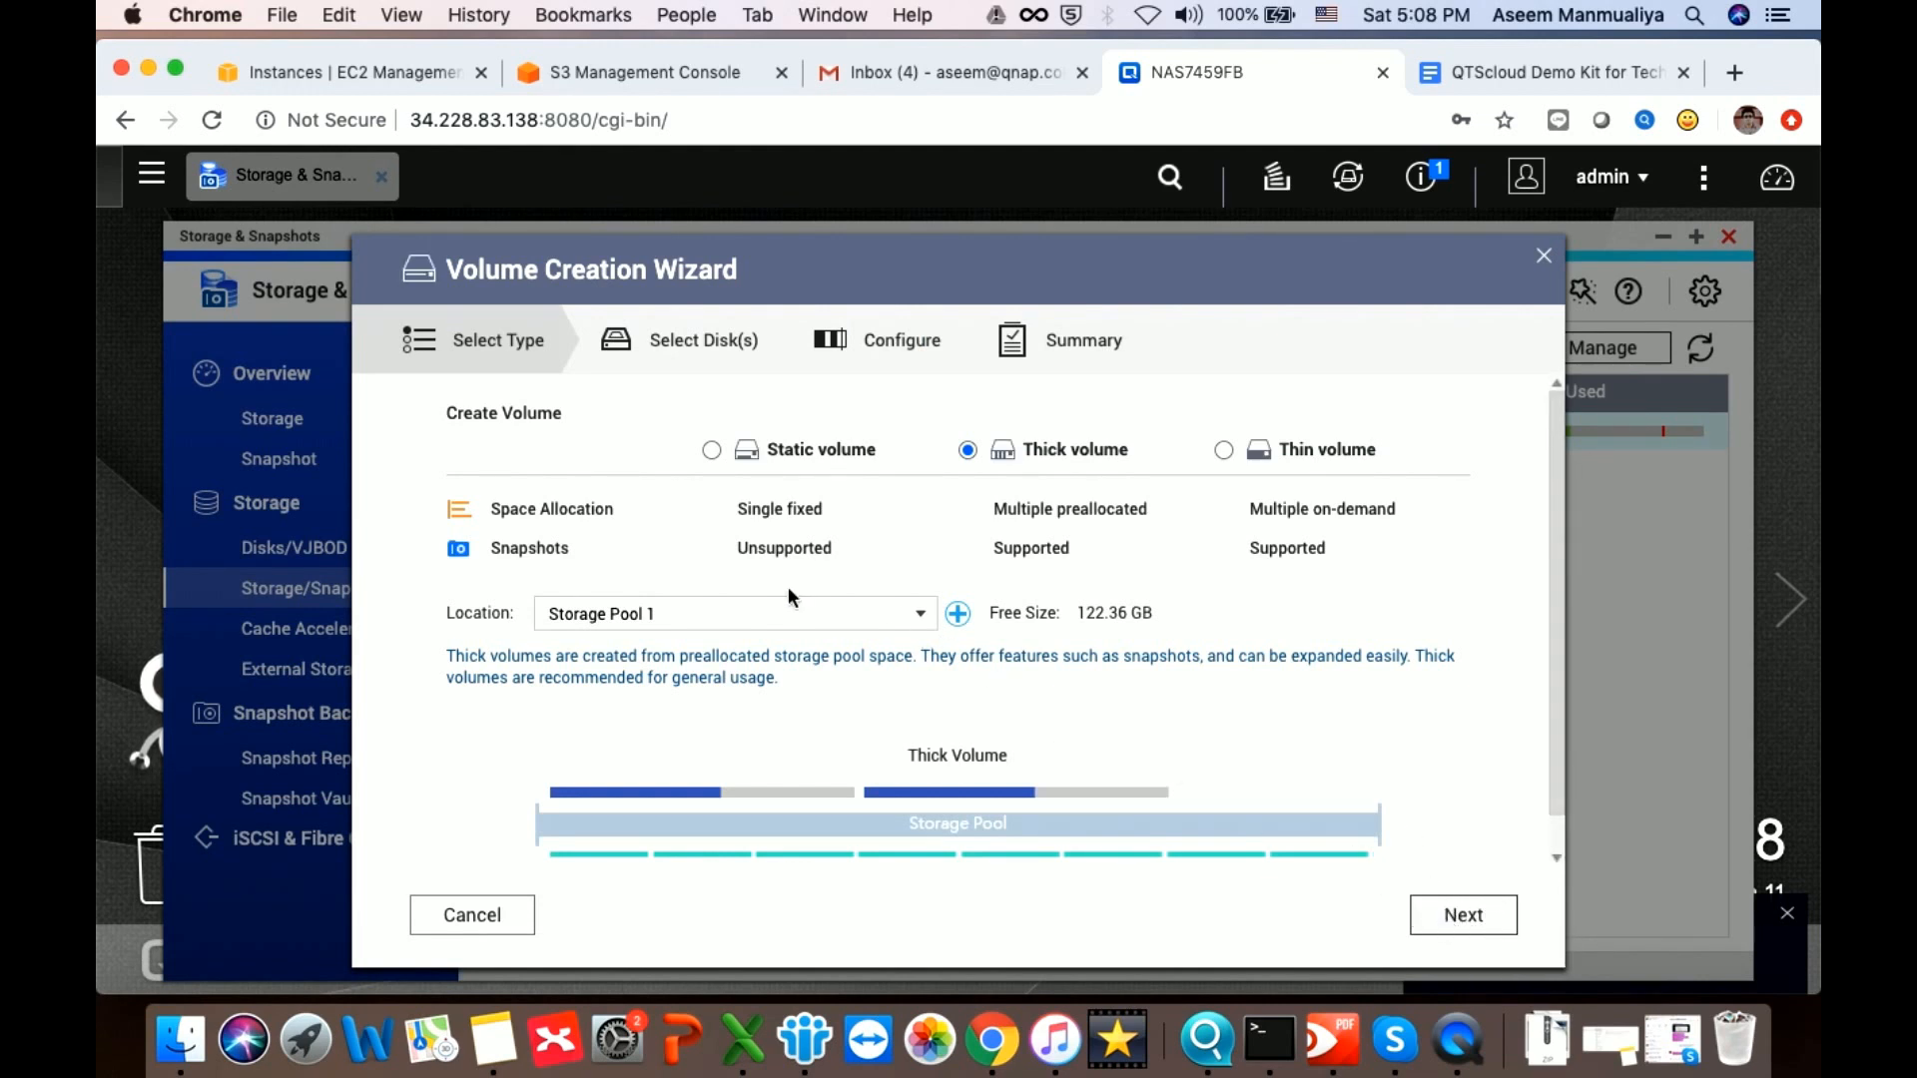
click(1465, 913)
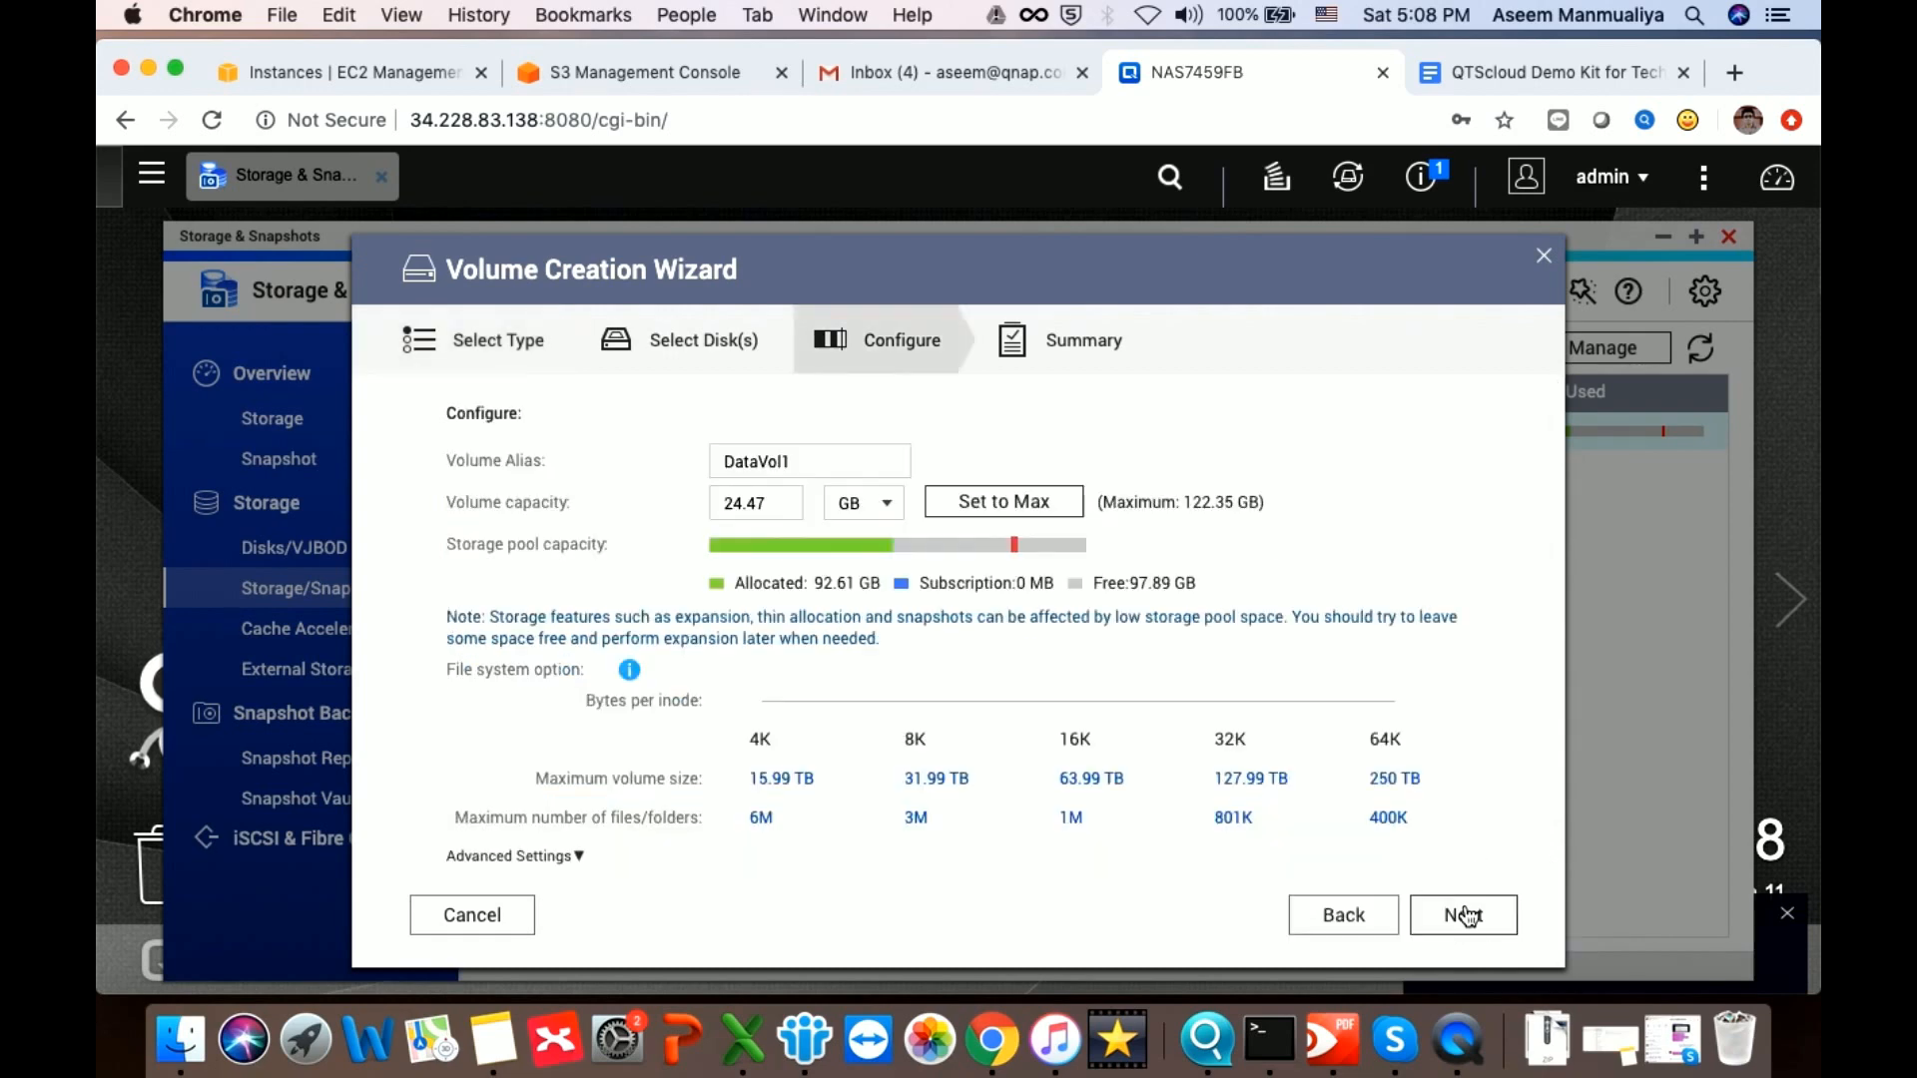
click(1465, 914)
click(1465, 914)
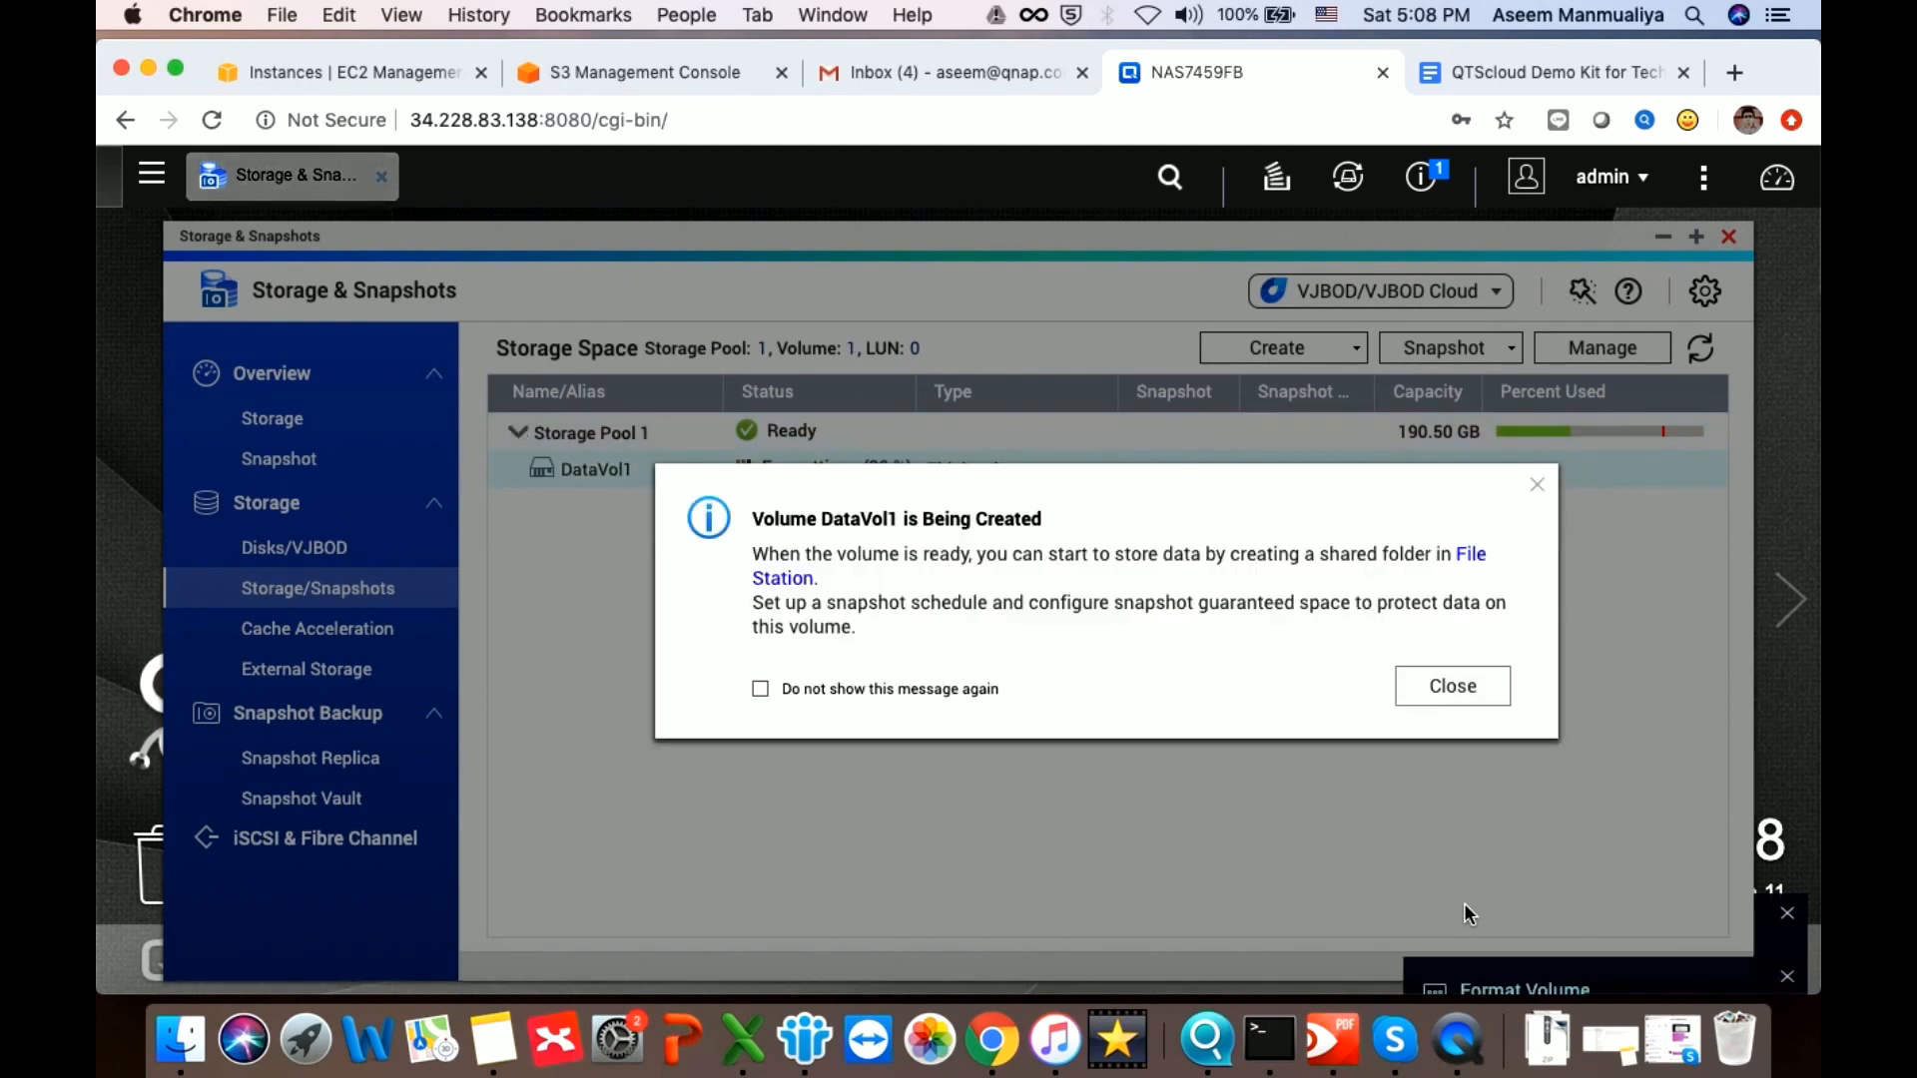
click(1450, 684)
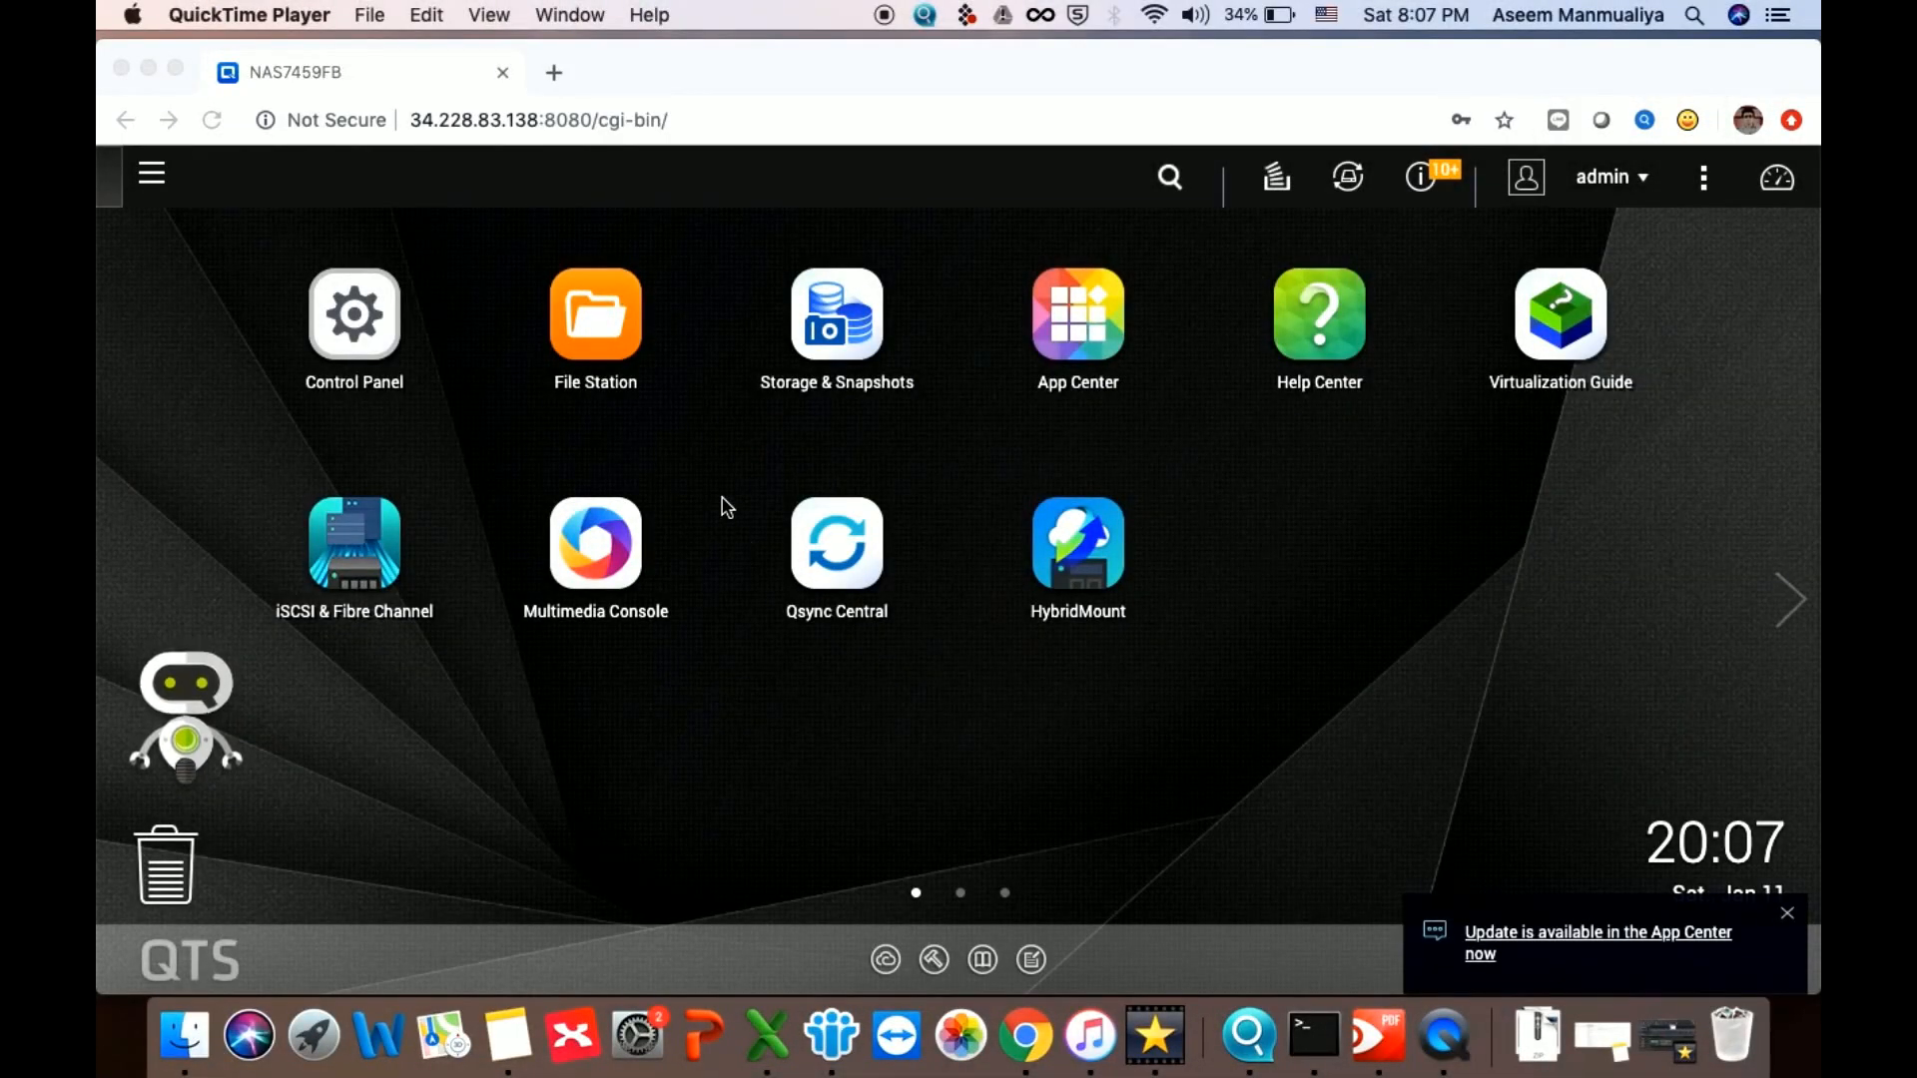
Browse DataVol1's home, homes and All folders in File Station, then minimize it
click(625, 321)
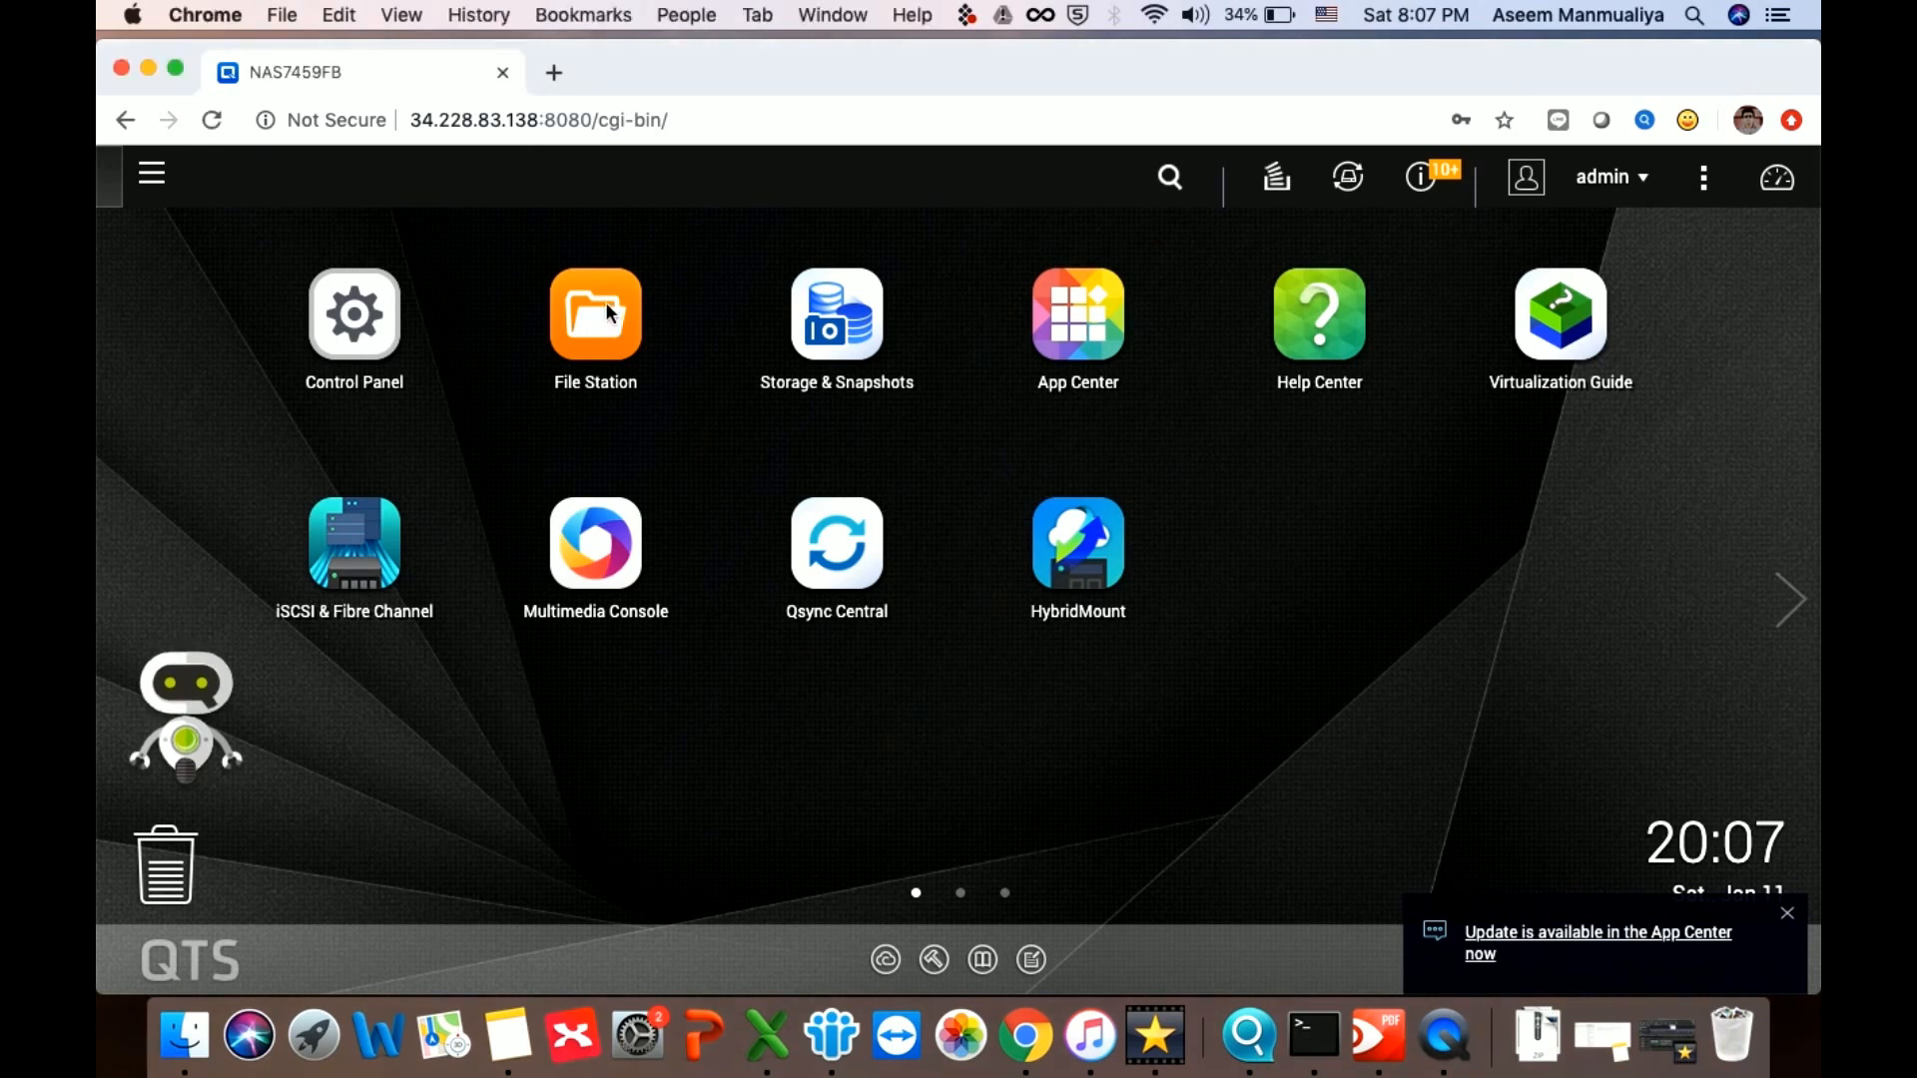
click(627, 321)
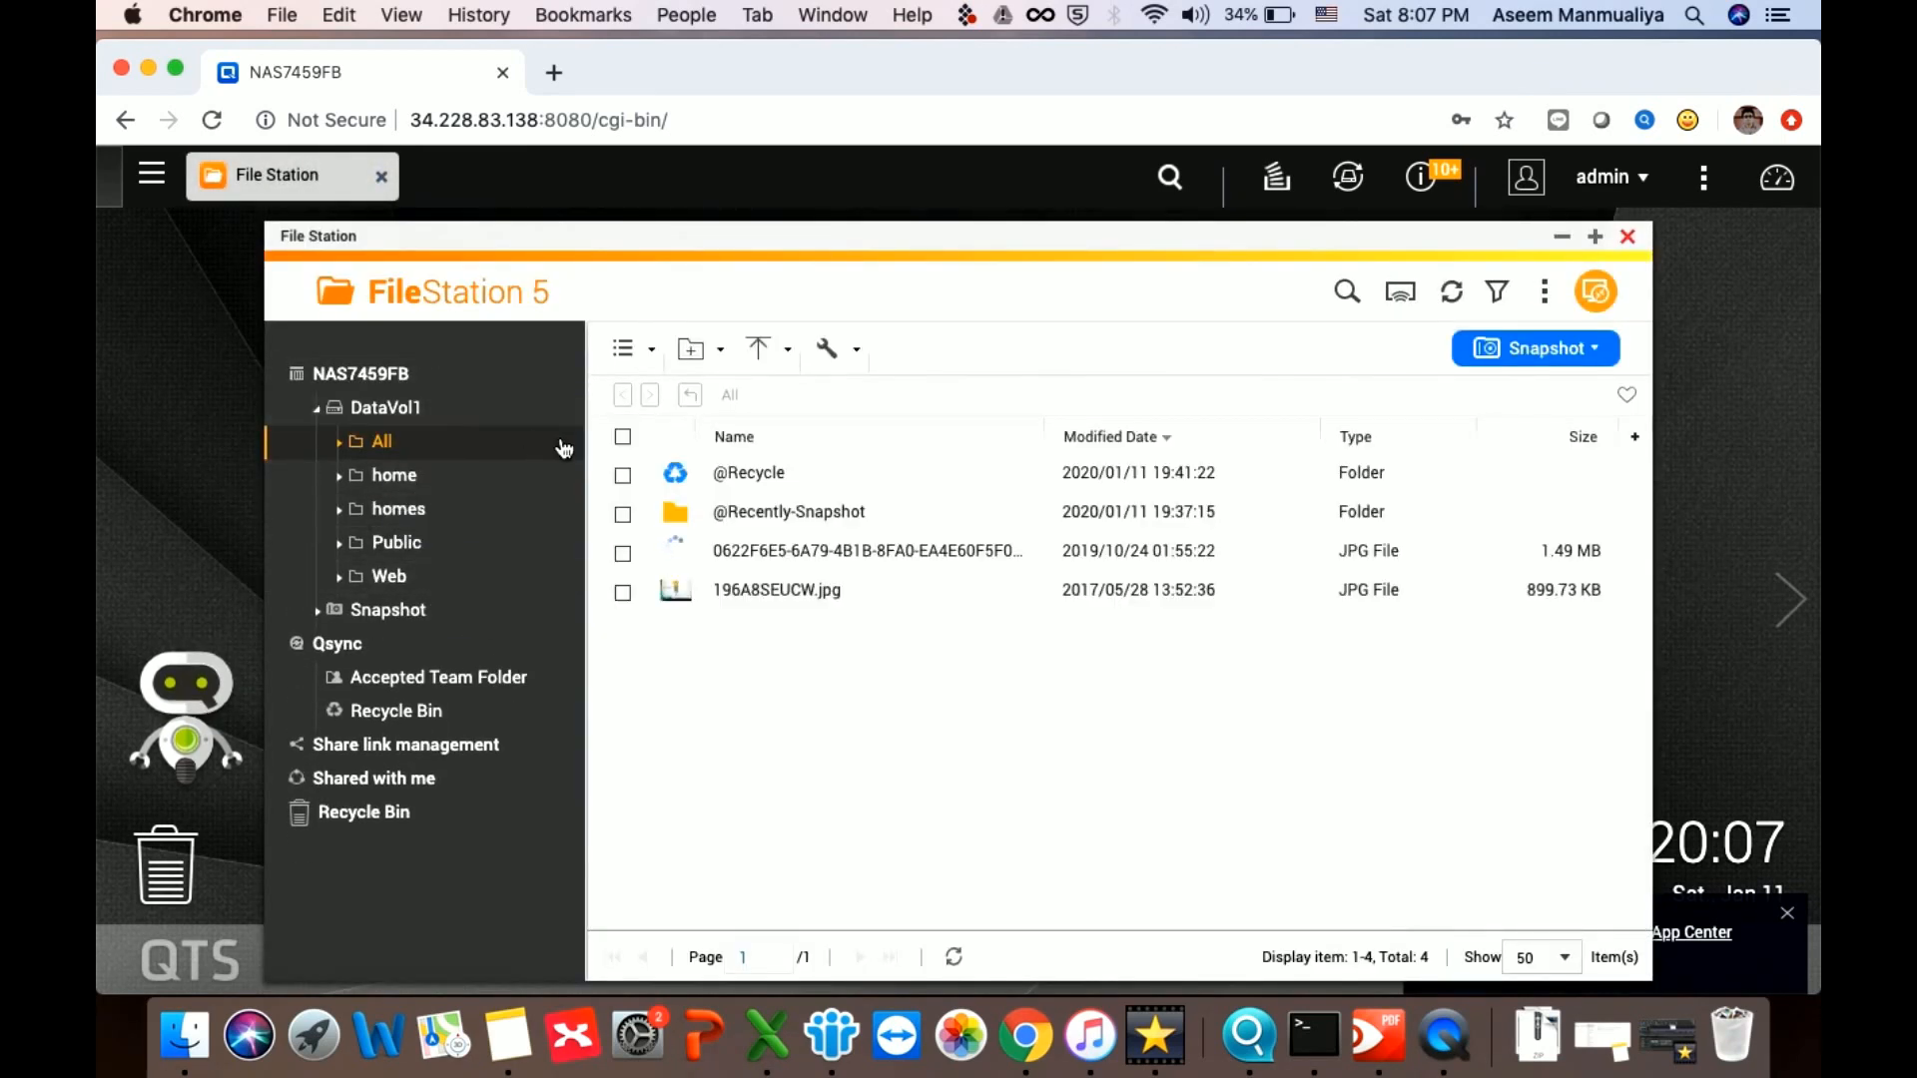
click(414, 481)
click(405, 508)
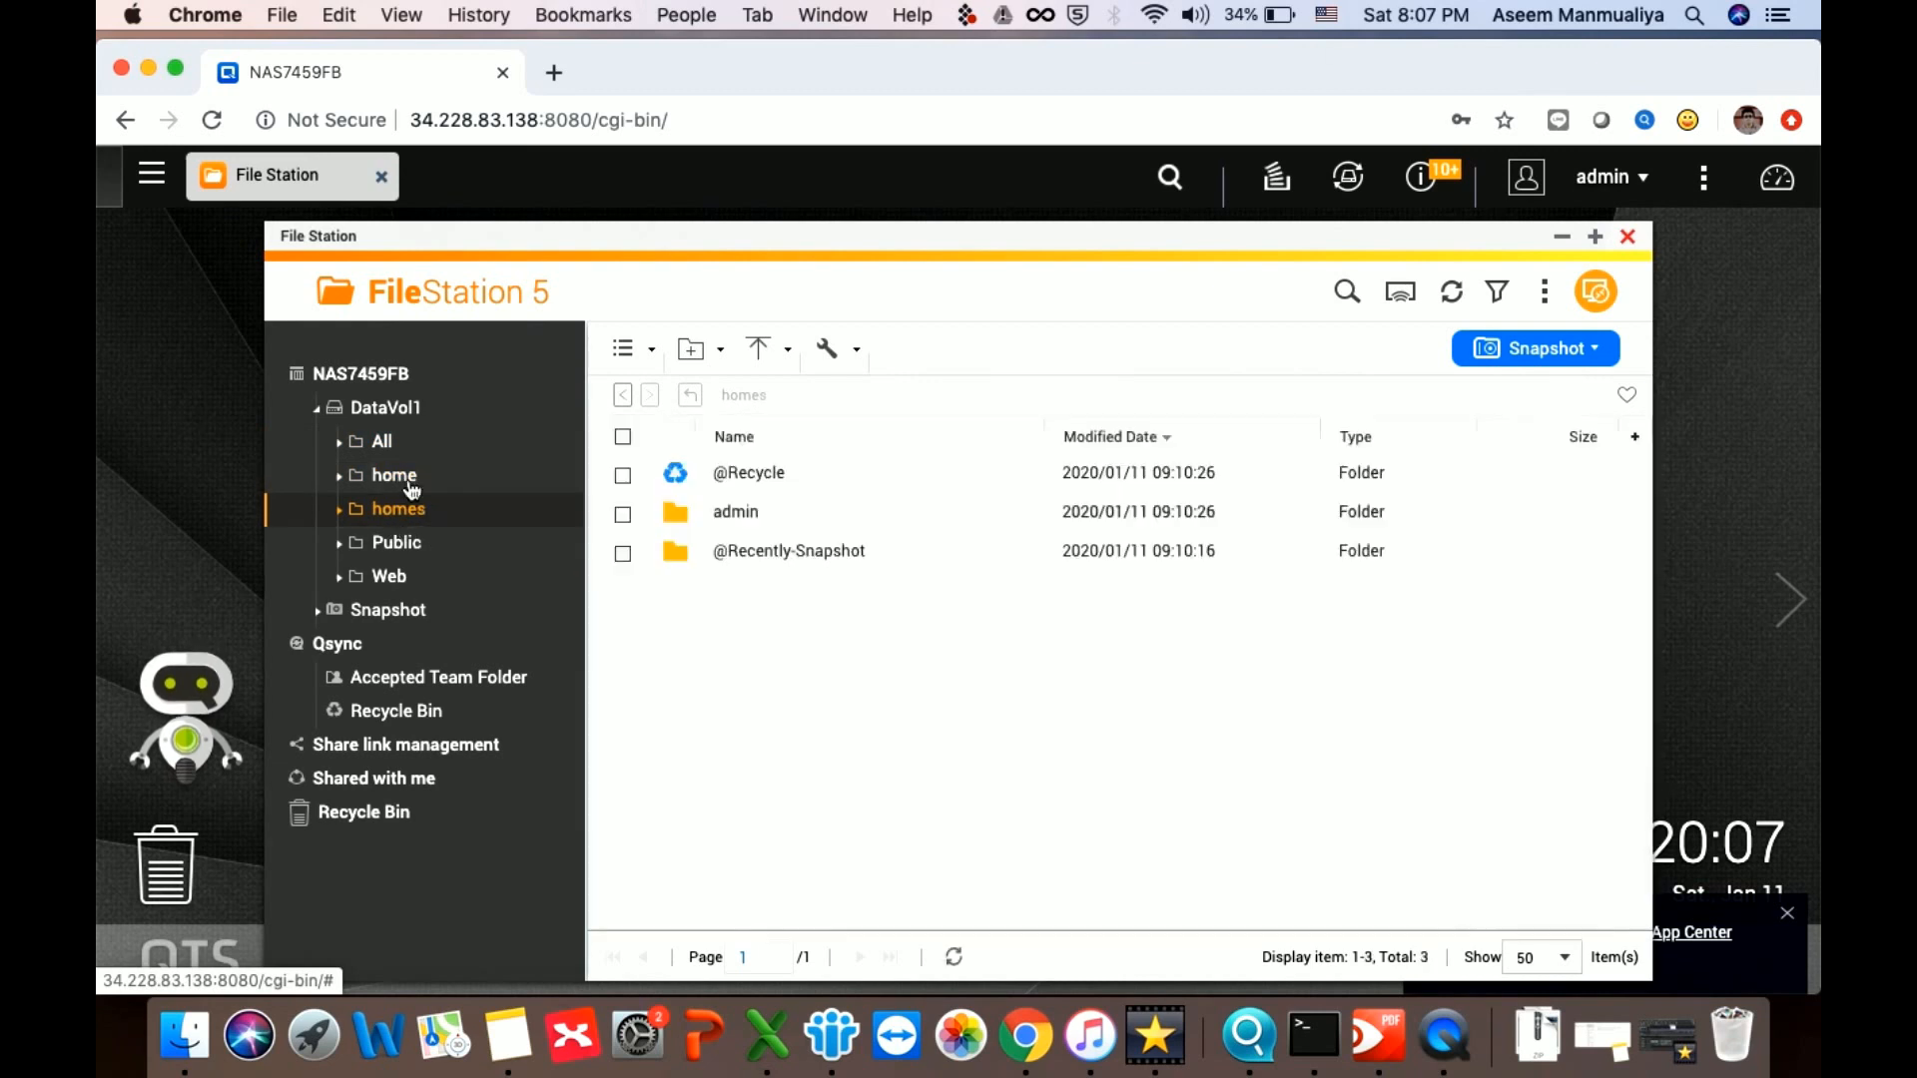
click(383, 452)
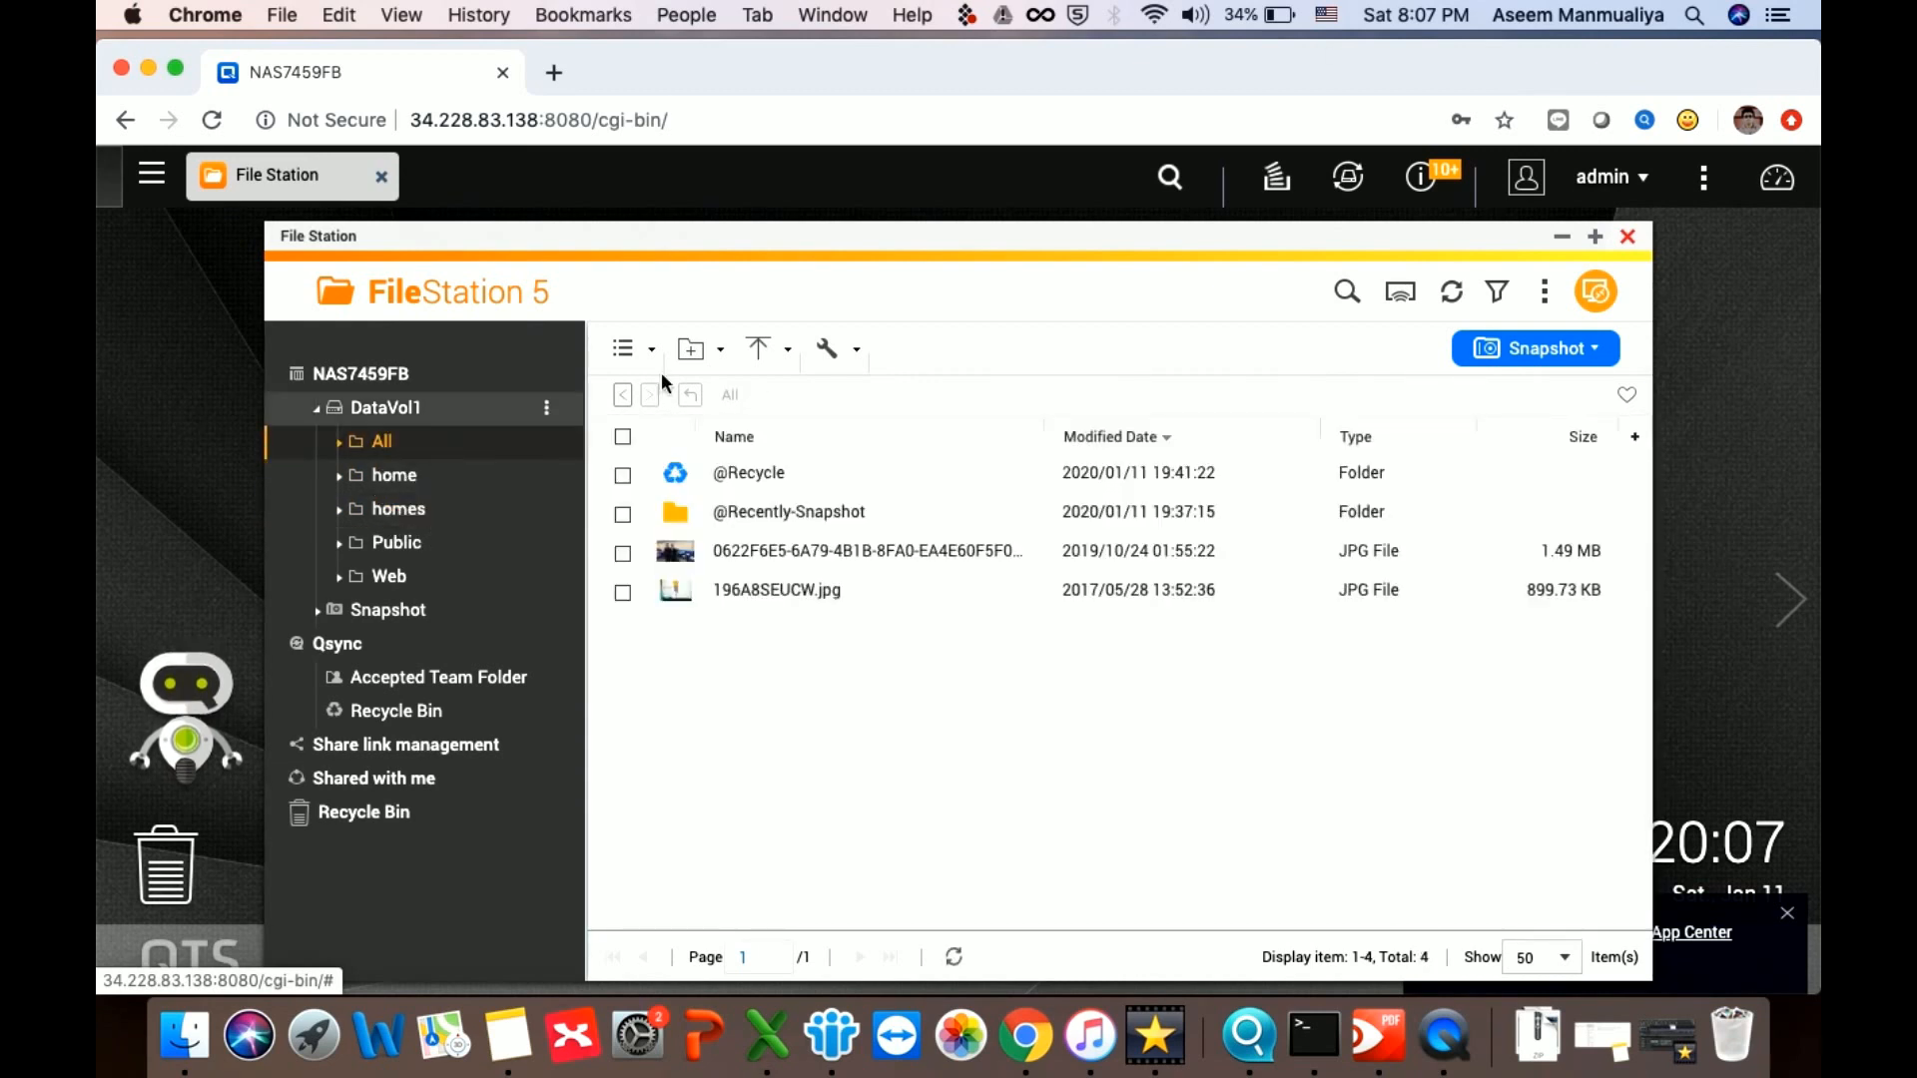
click(1562, 237)
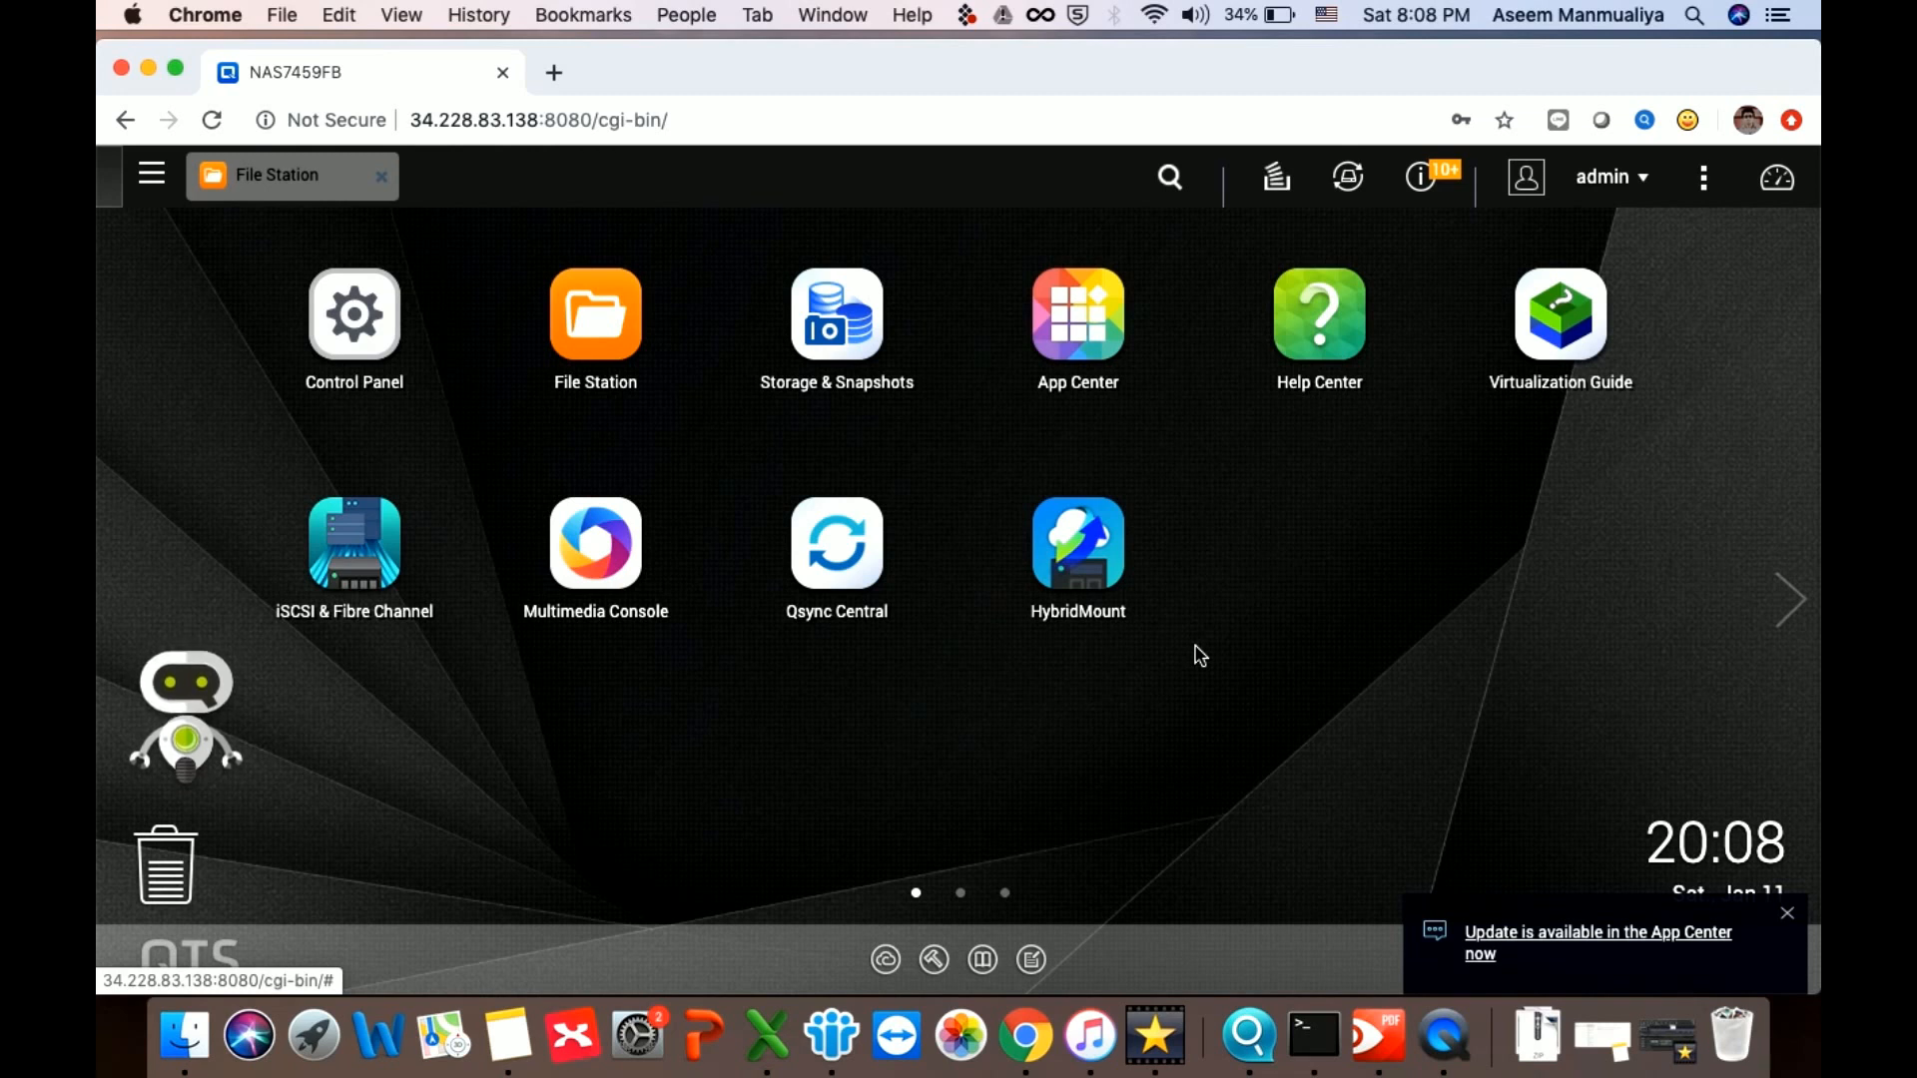
Enable Microsoft networking file service with workgroup 'Worgroup' in Win/Mac/NFS, apply, and close Control Panel
click(345, 307)
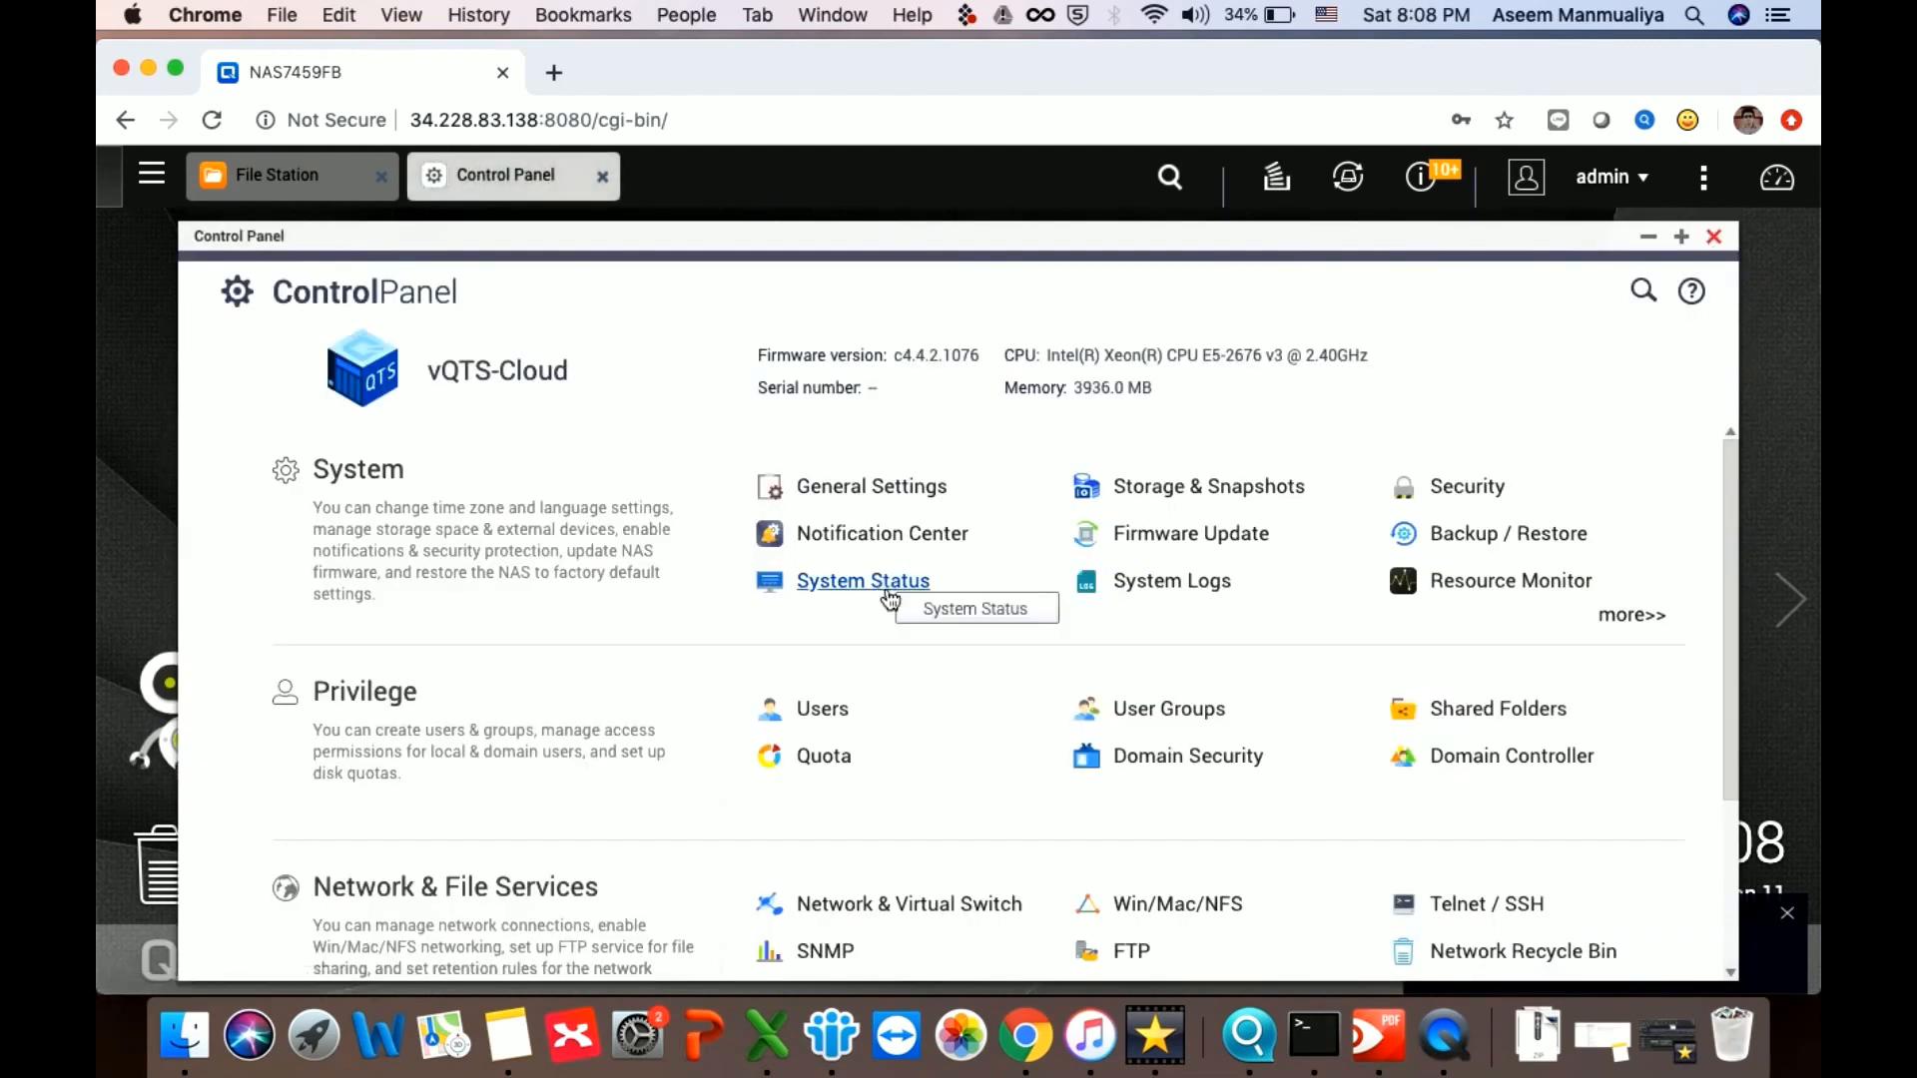
click(868, 491)
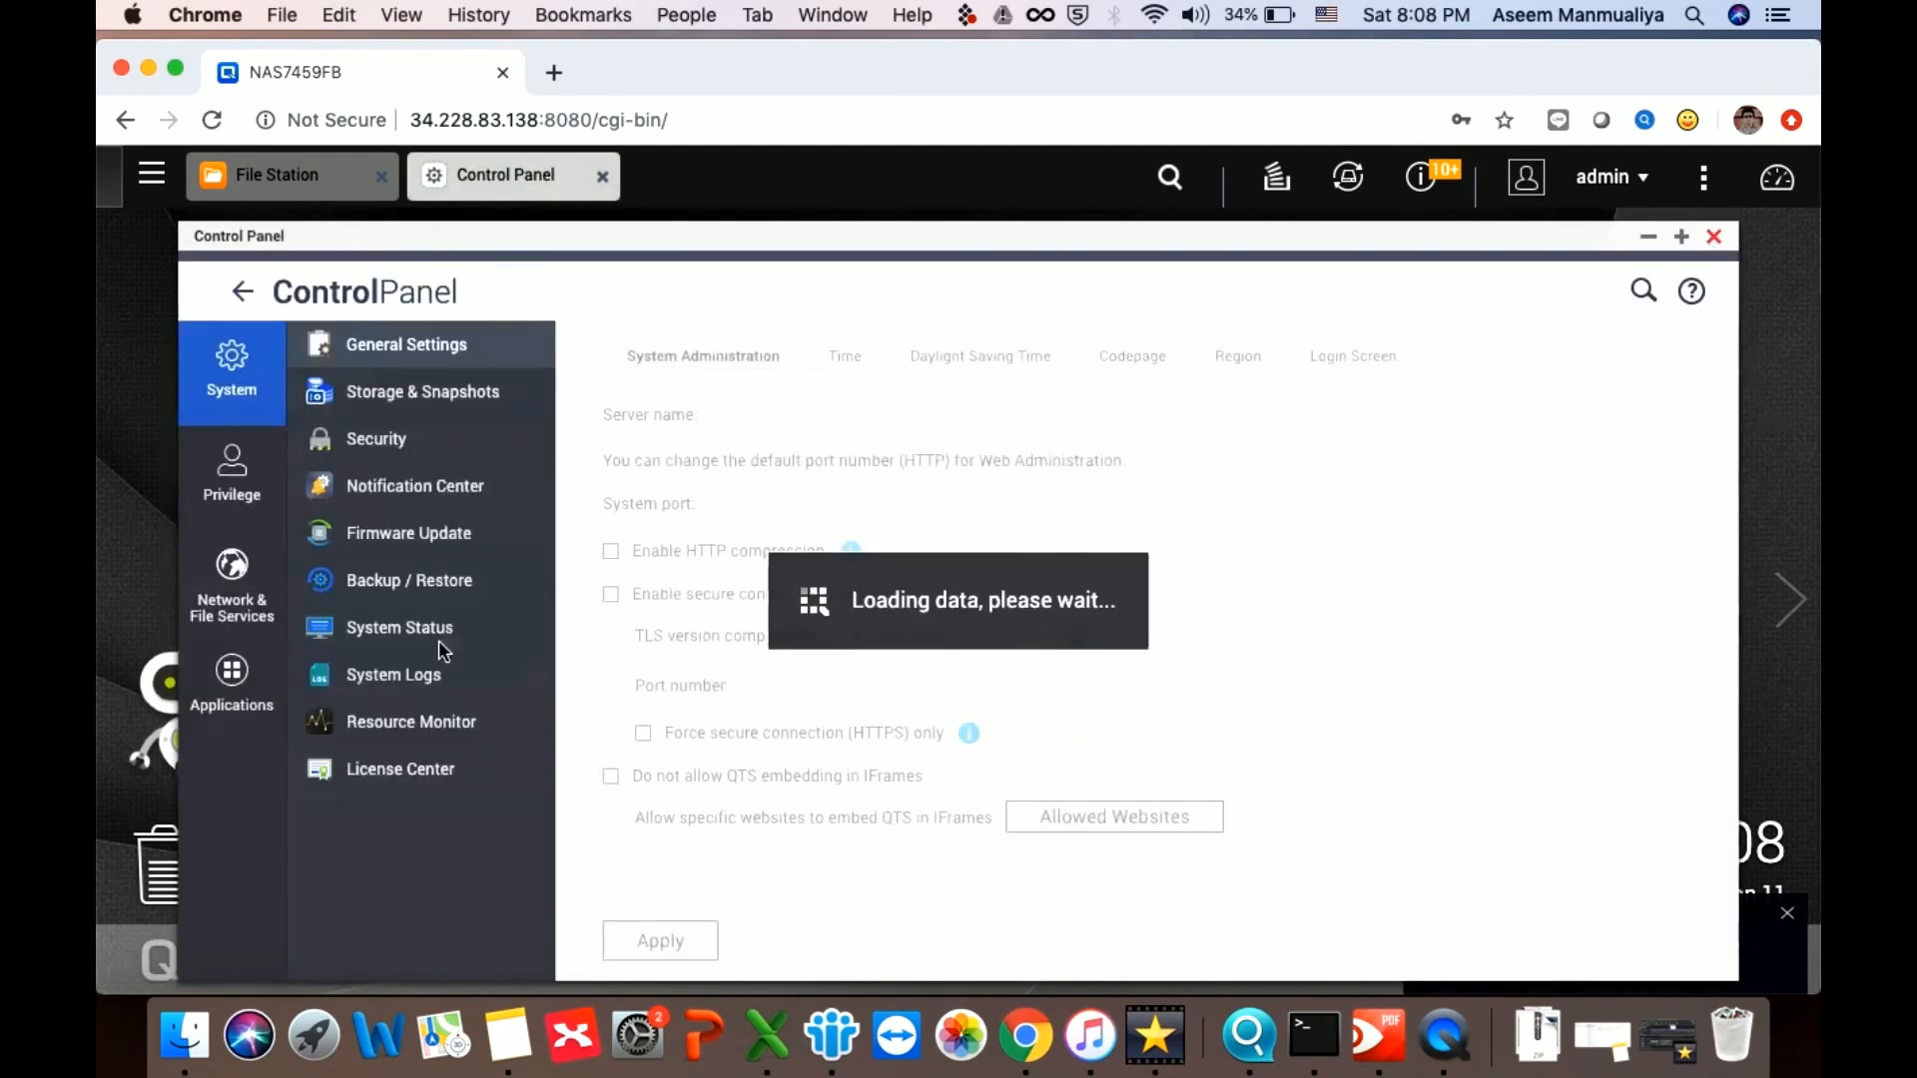
click(242, 604)
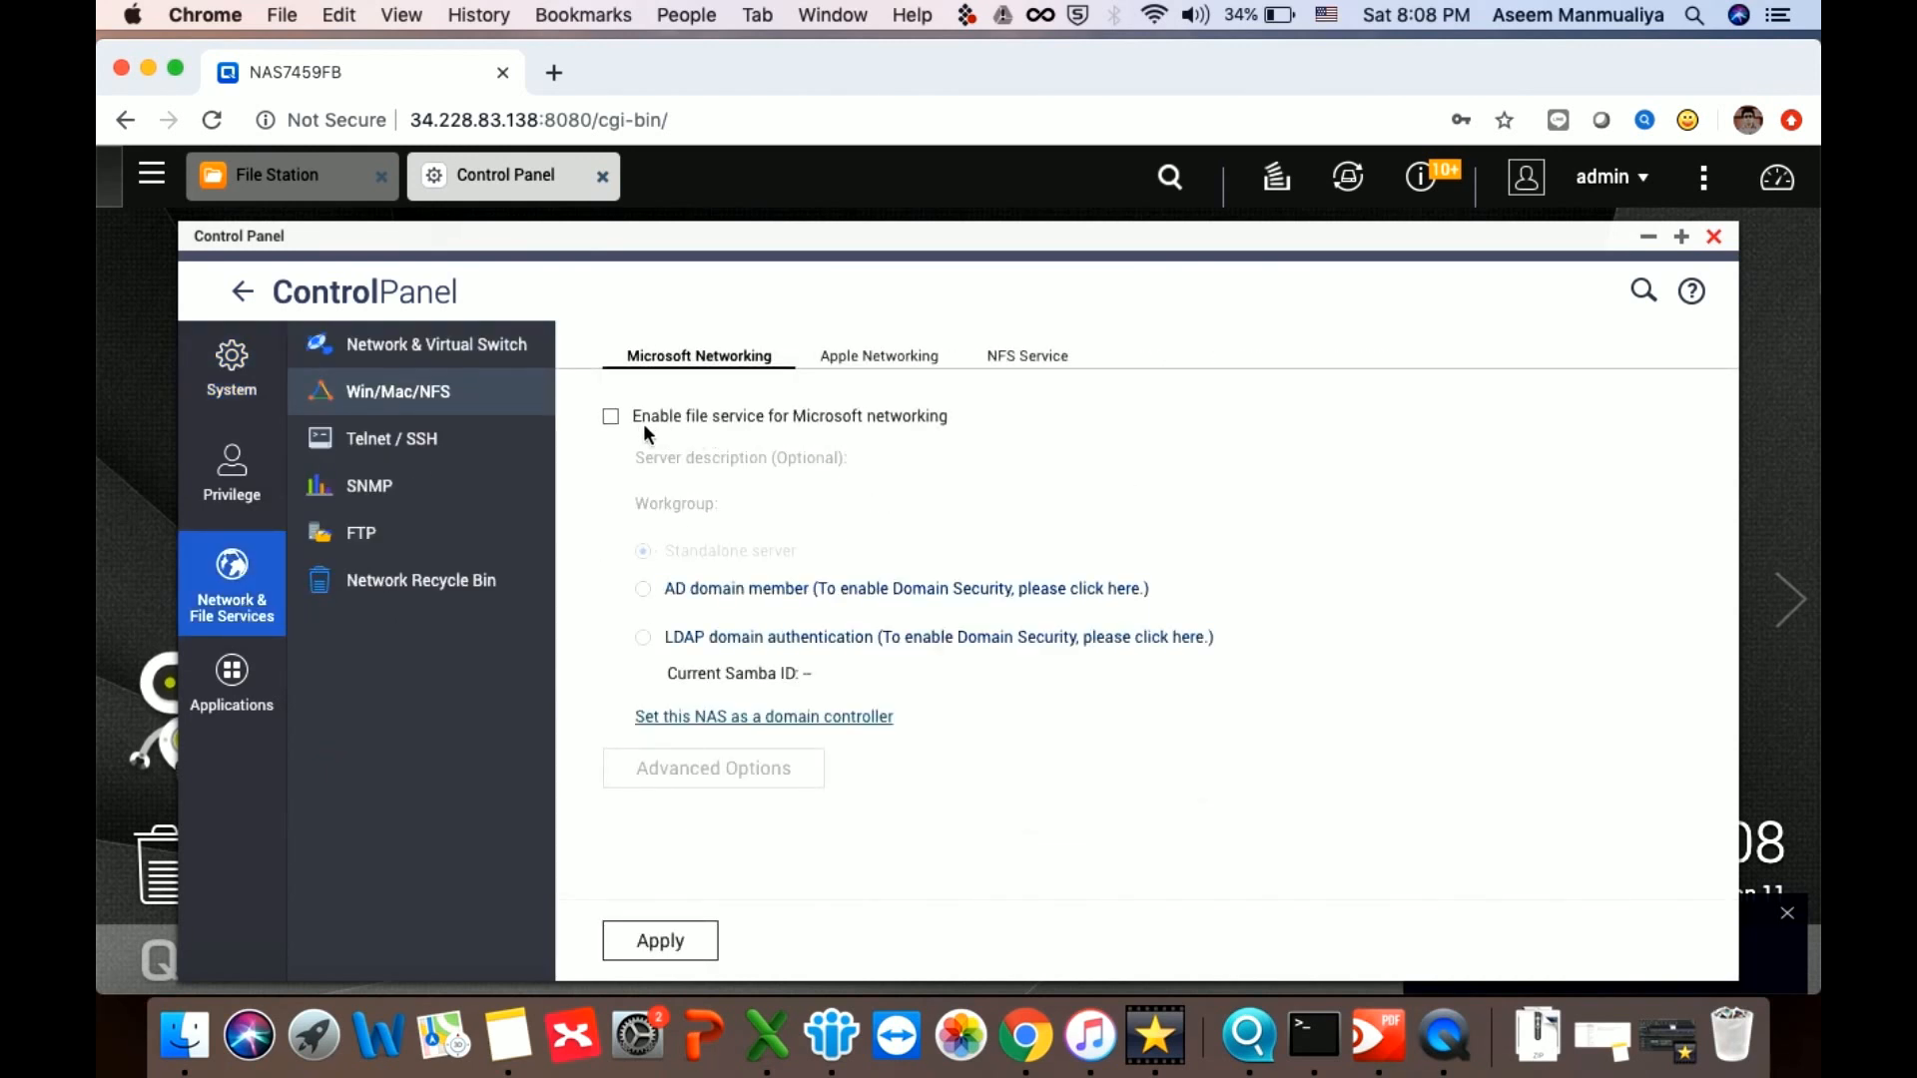
click(611, 418)
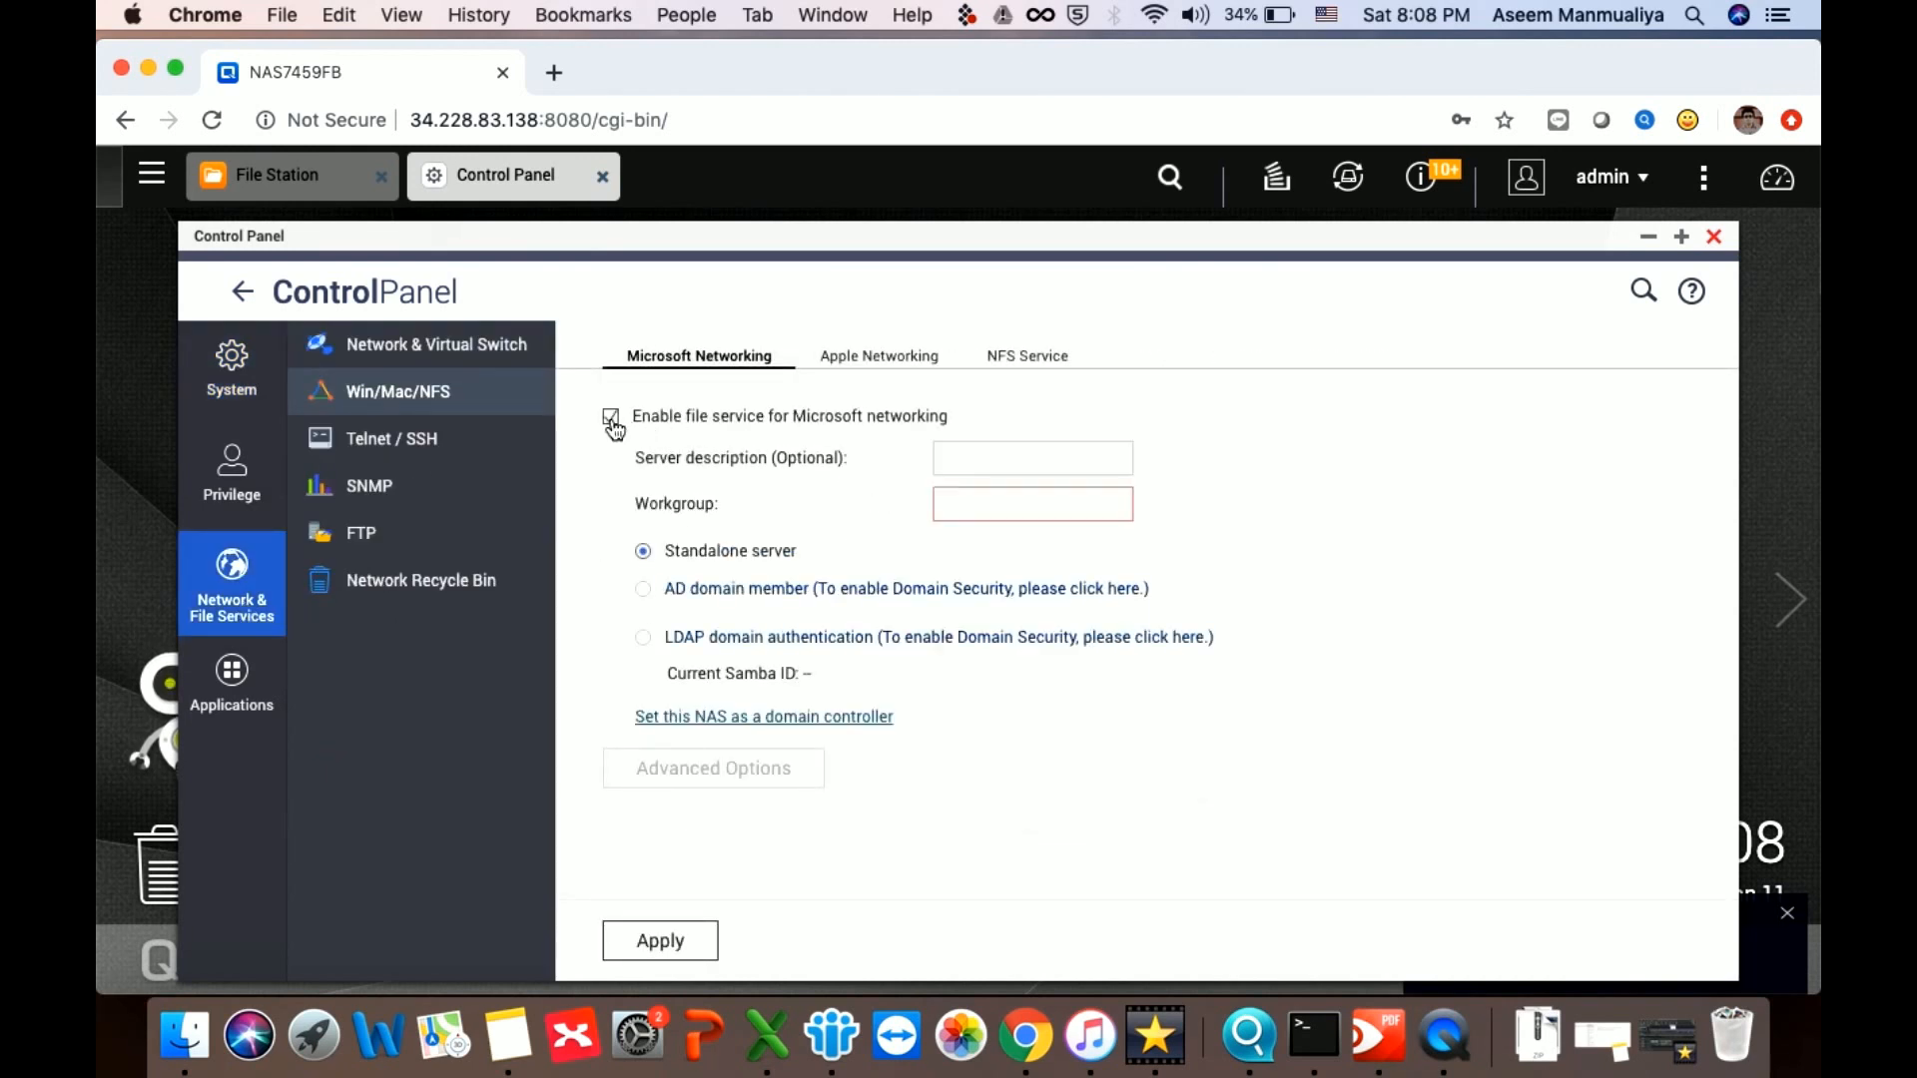
click(1028, 504)
text(Worgroup)
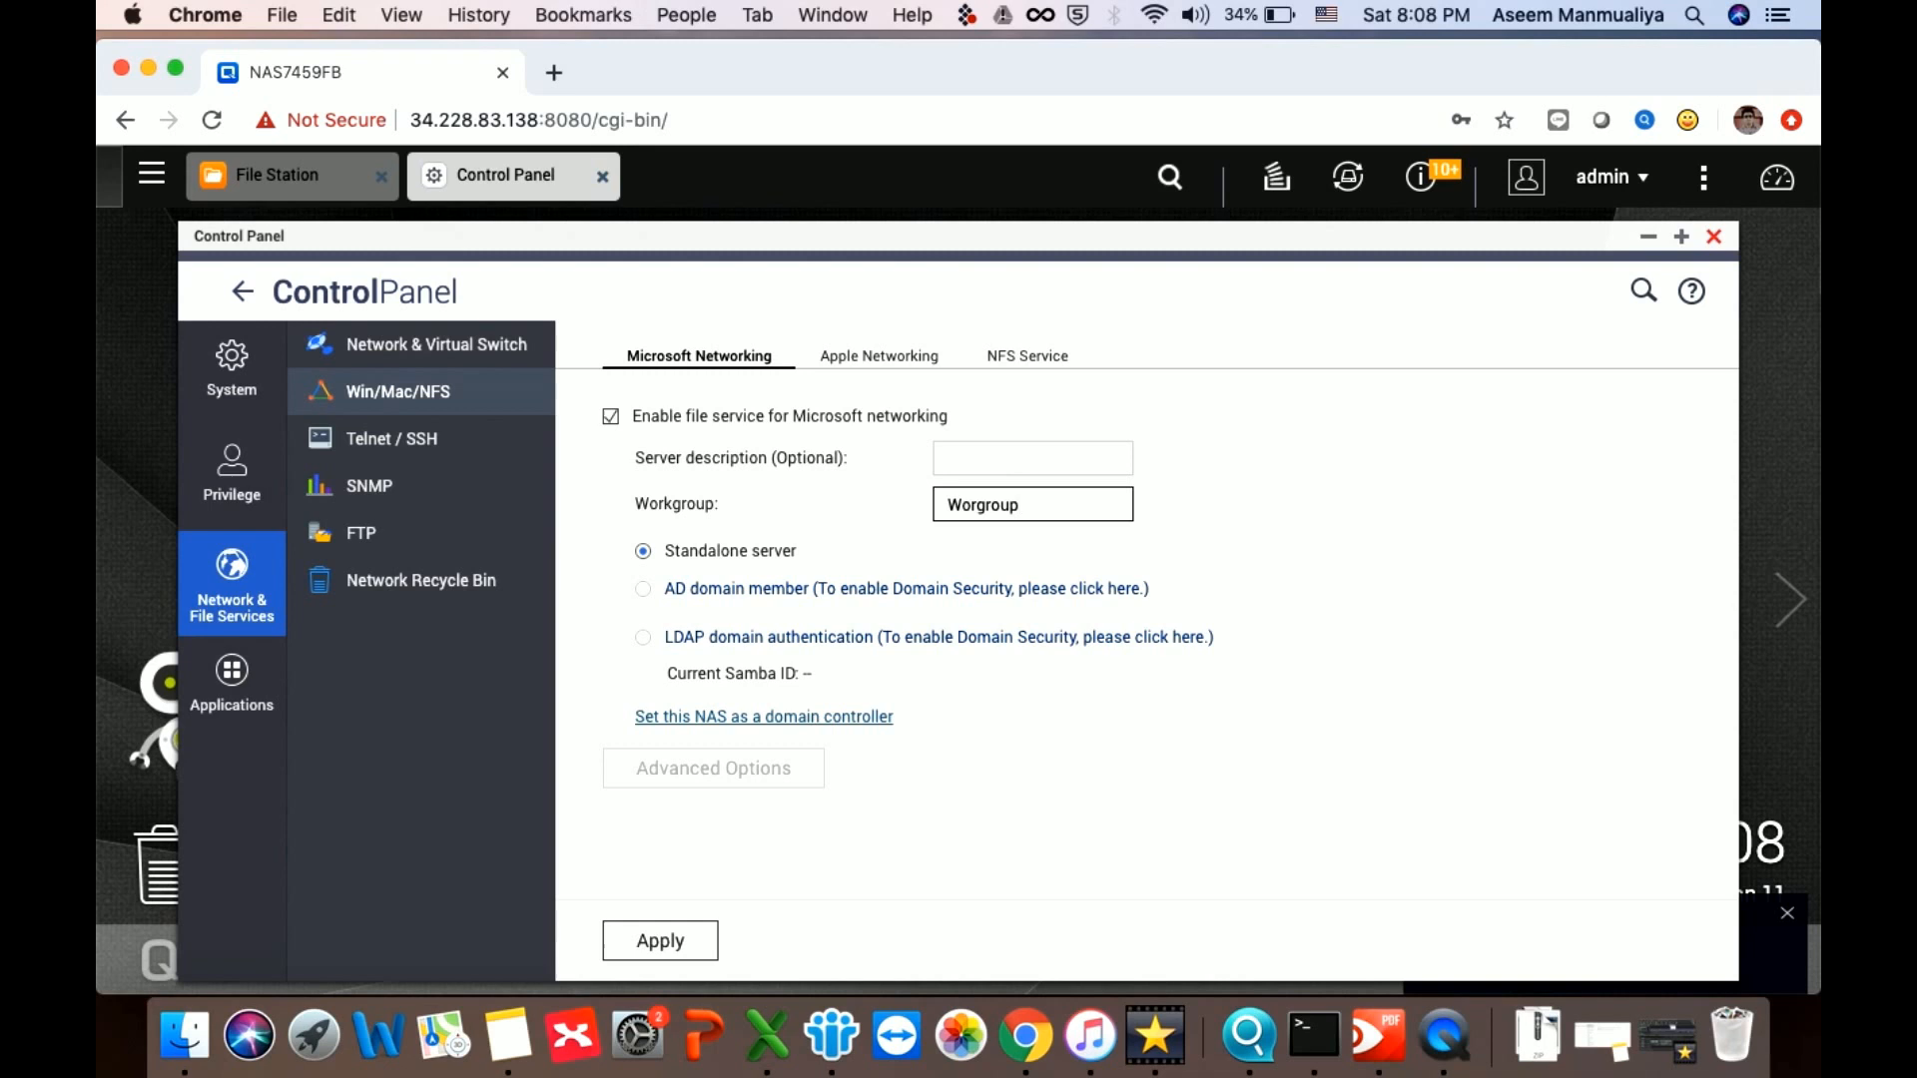
click(679, 940)
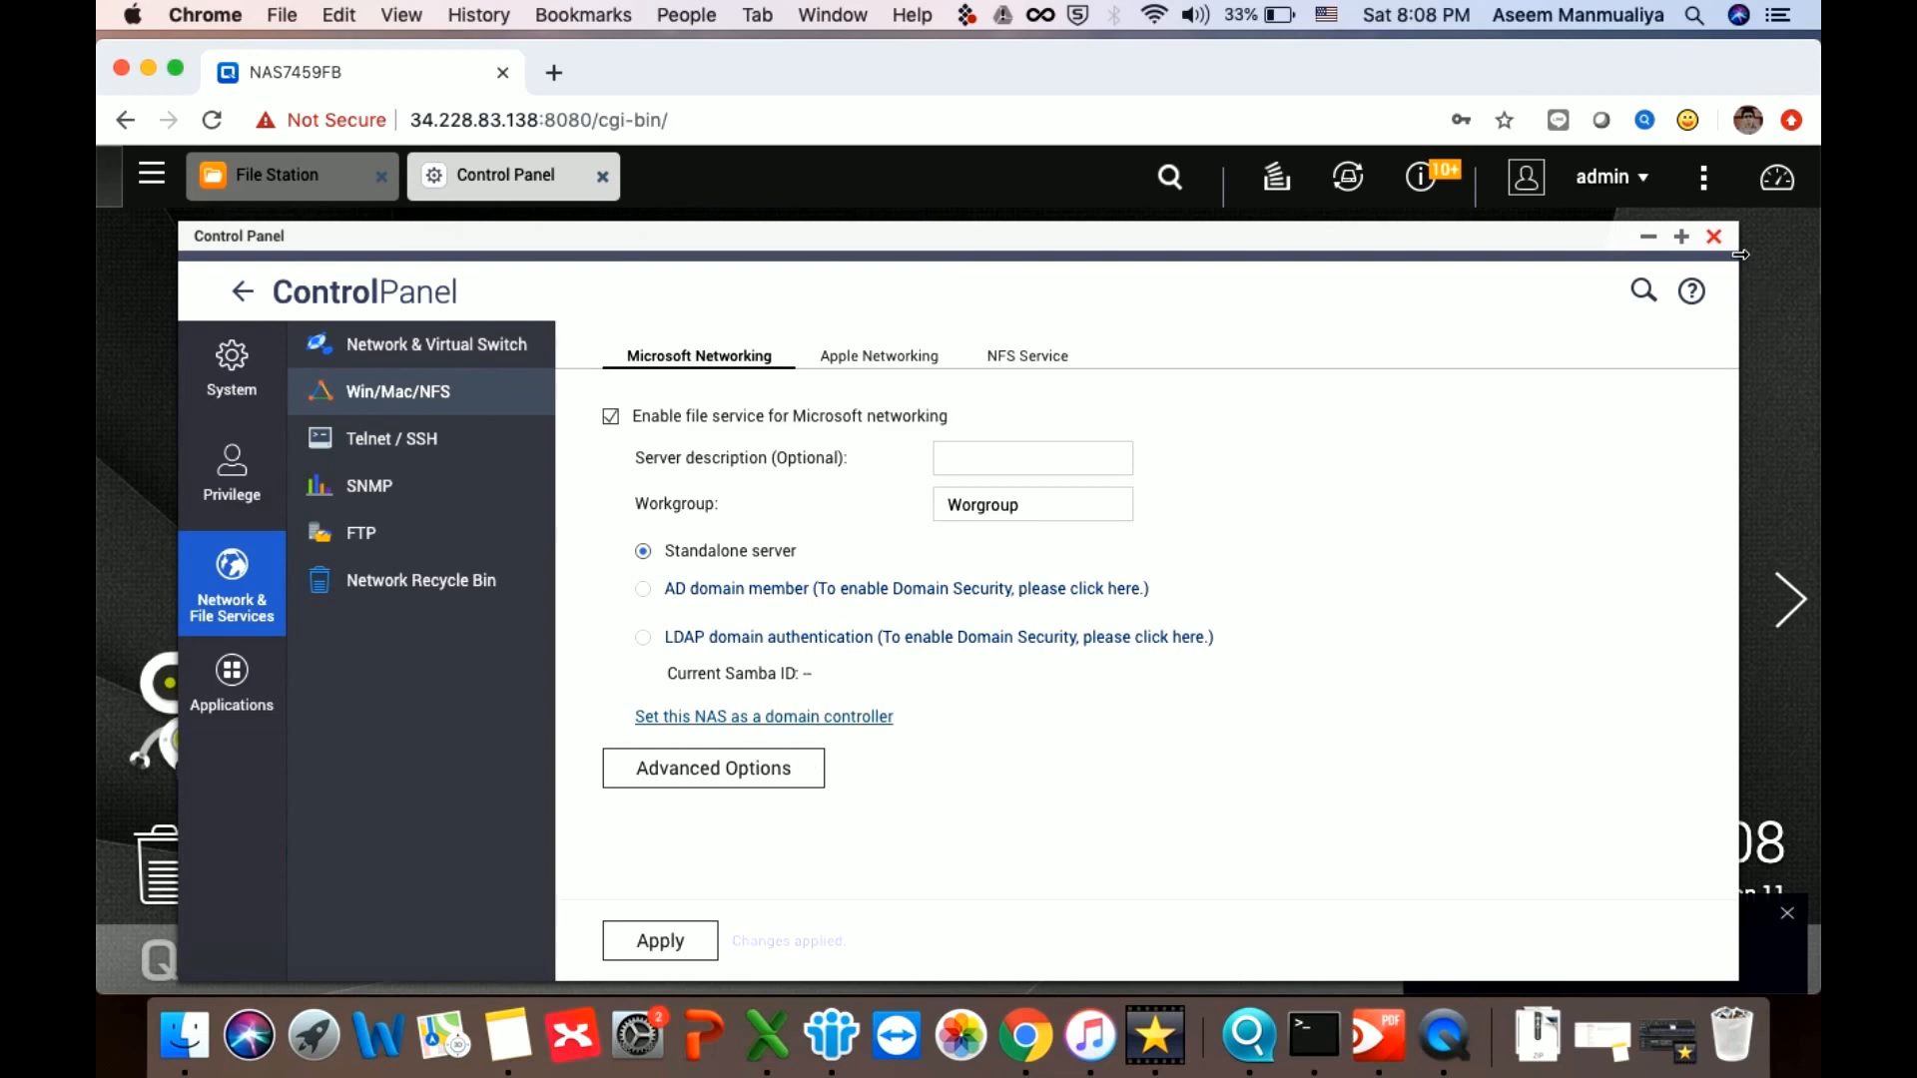
click(1714, 236)
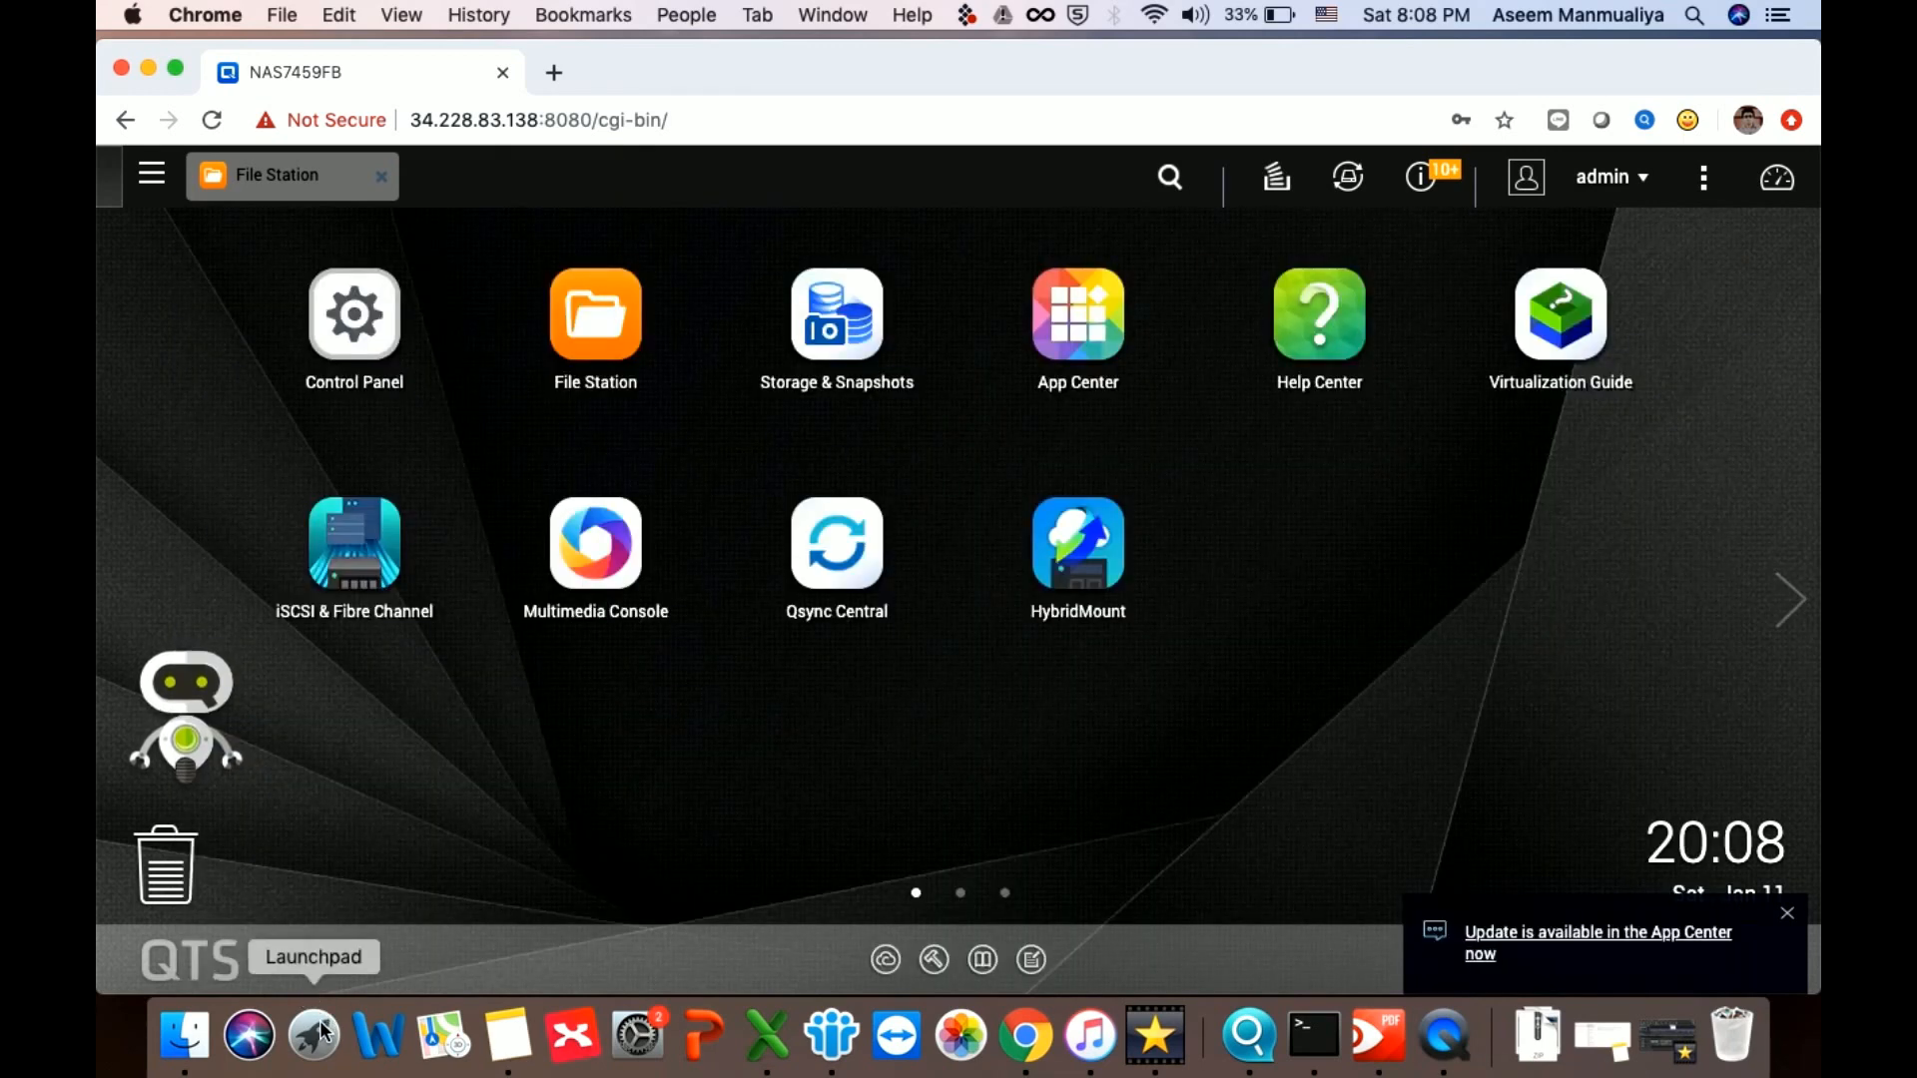
From Finder's Dock menu, connect to the SMB server at smb://34.228.83.138
right_click(190, 1043)
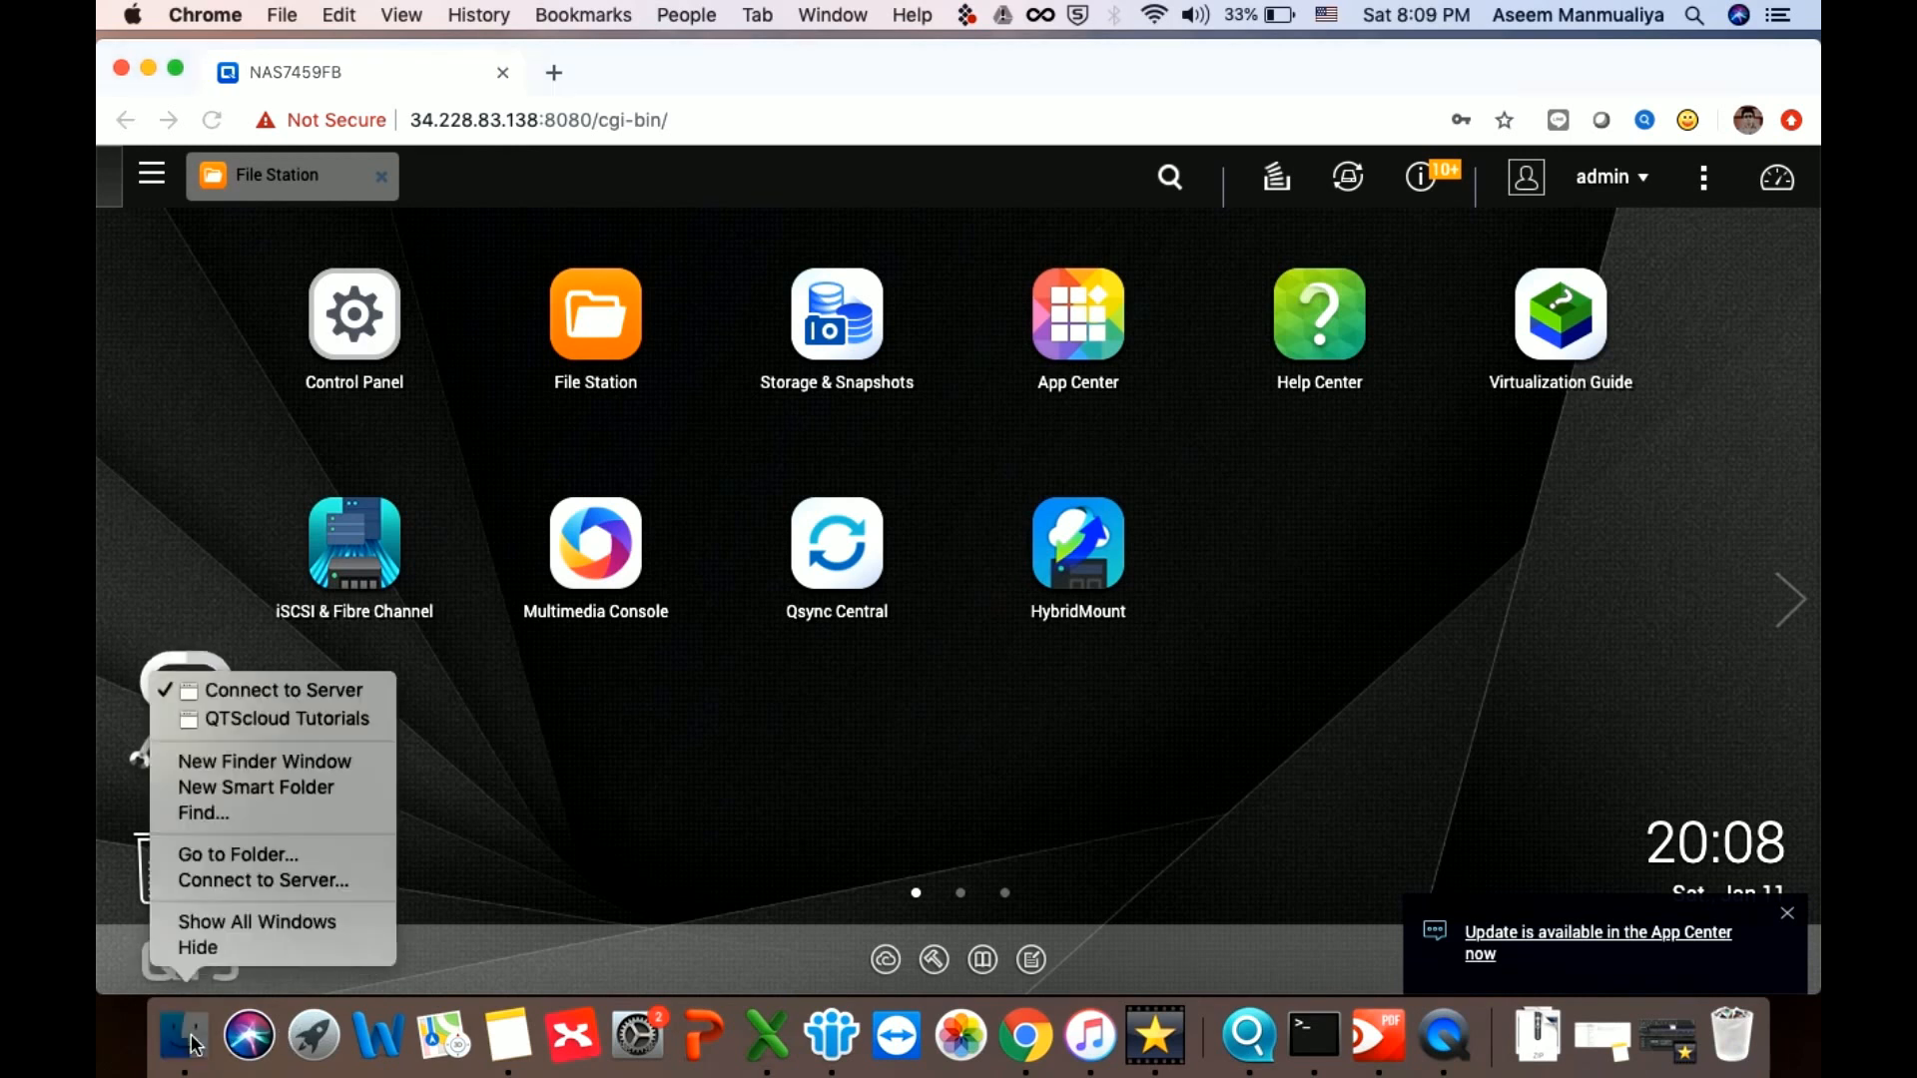
click(300, 690)
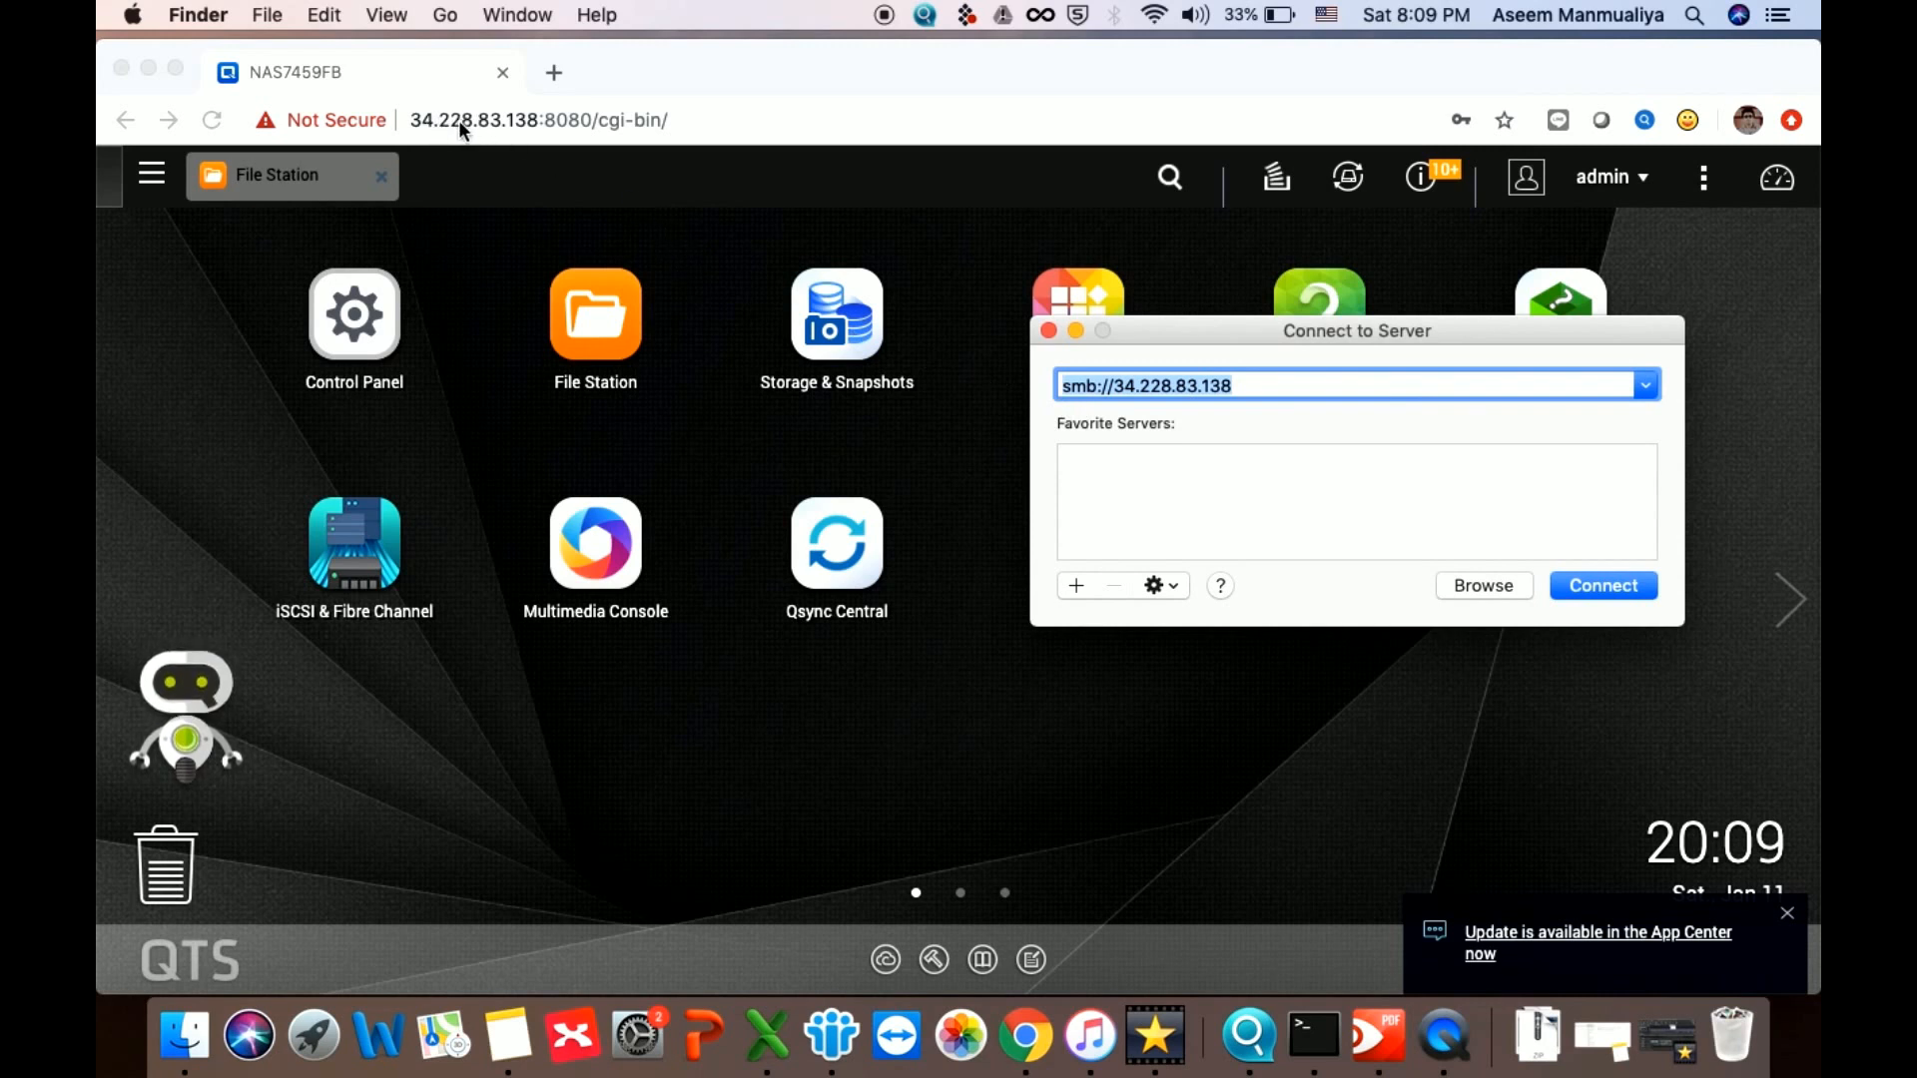
click(1113, 387)
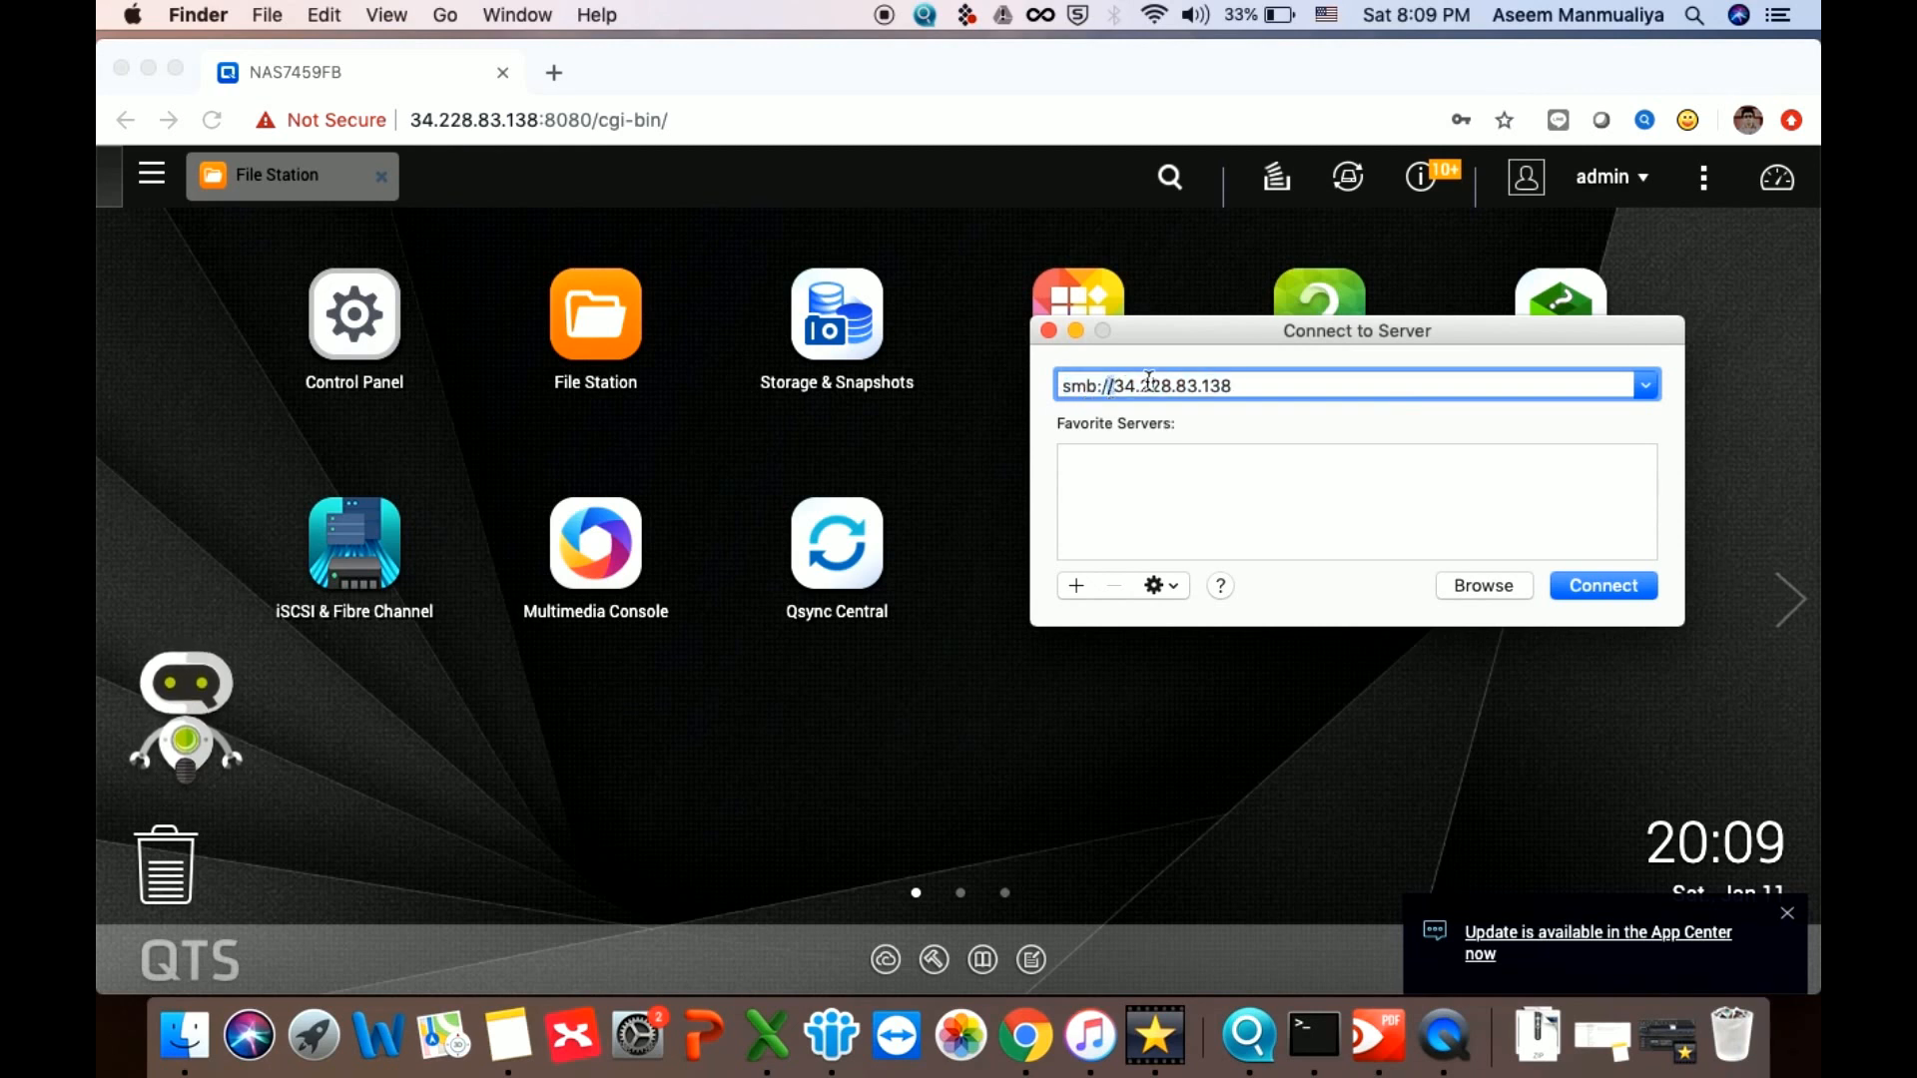
click(1624, 589)
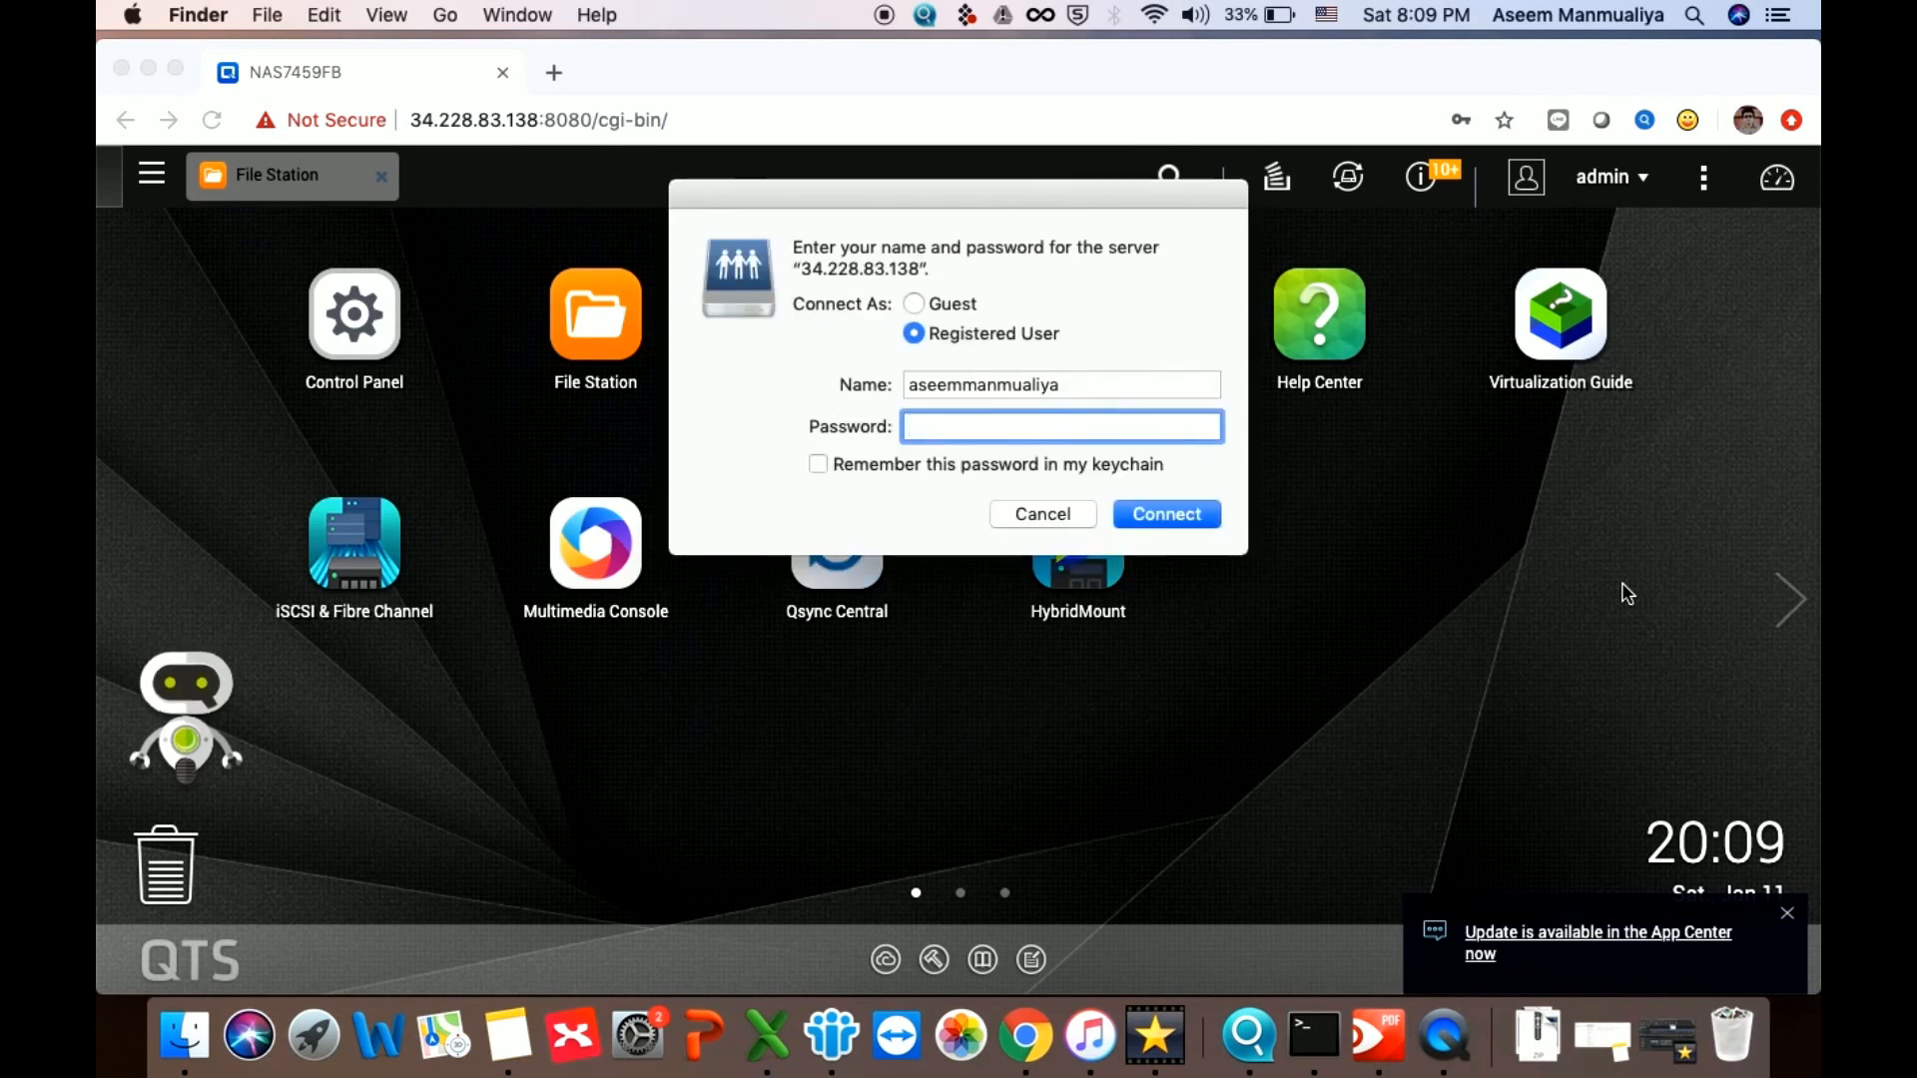
Log in as admin with the NAS password and mount the All share
double_click(1032, 385)
text(admin)
key(Tab)
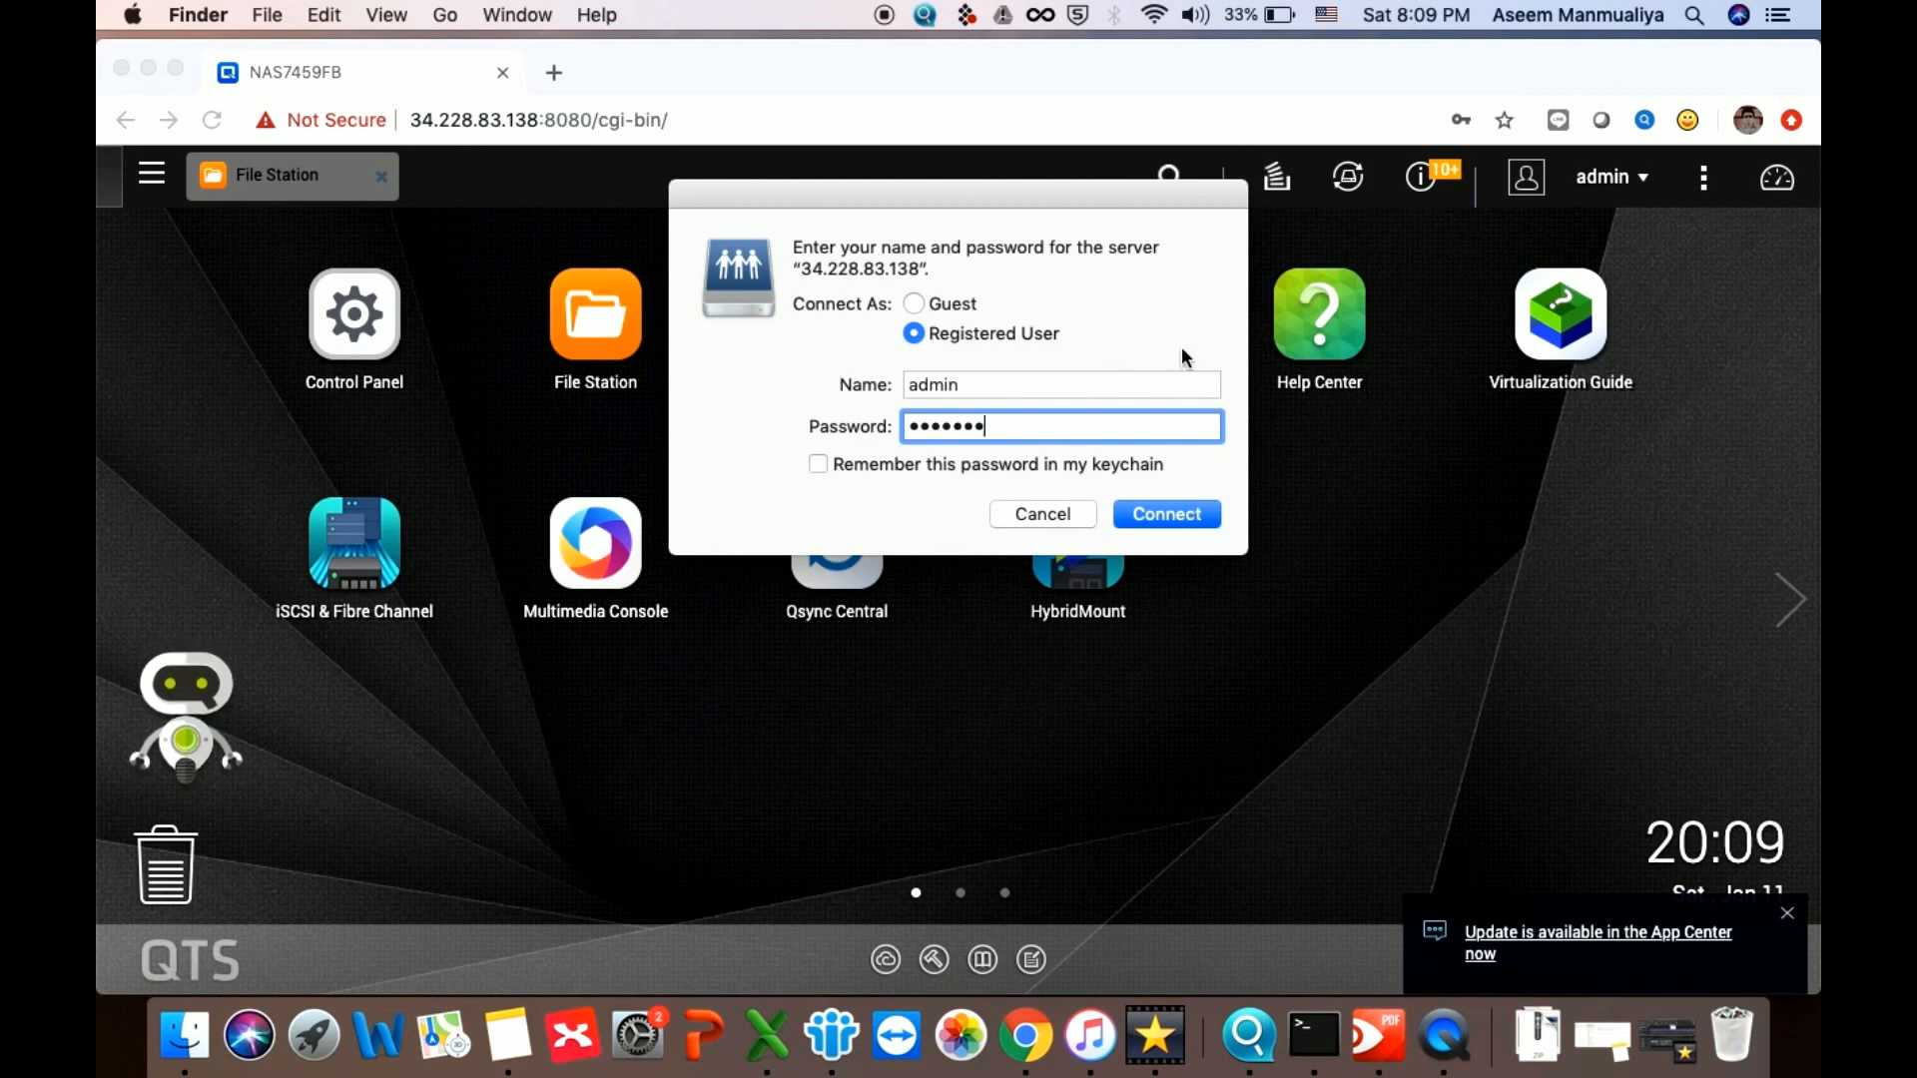
click(1177, 512)
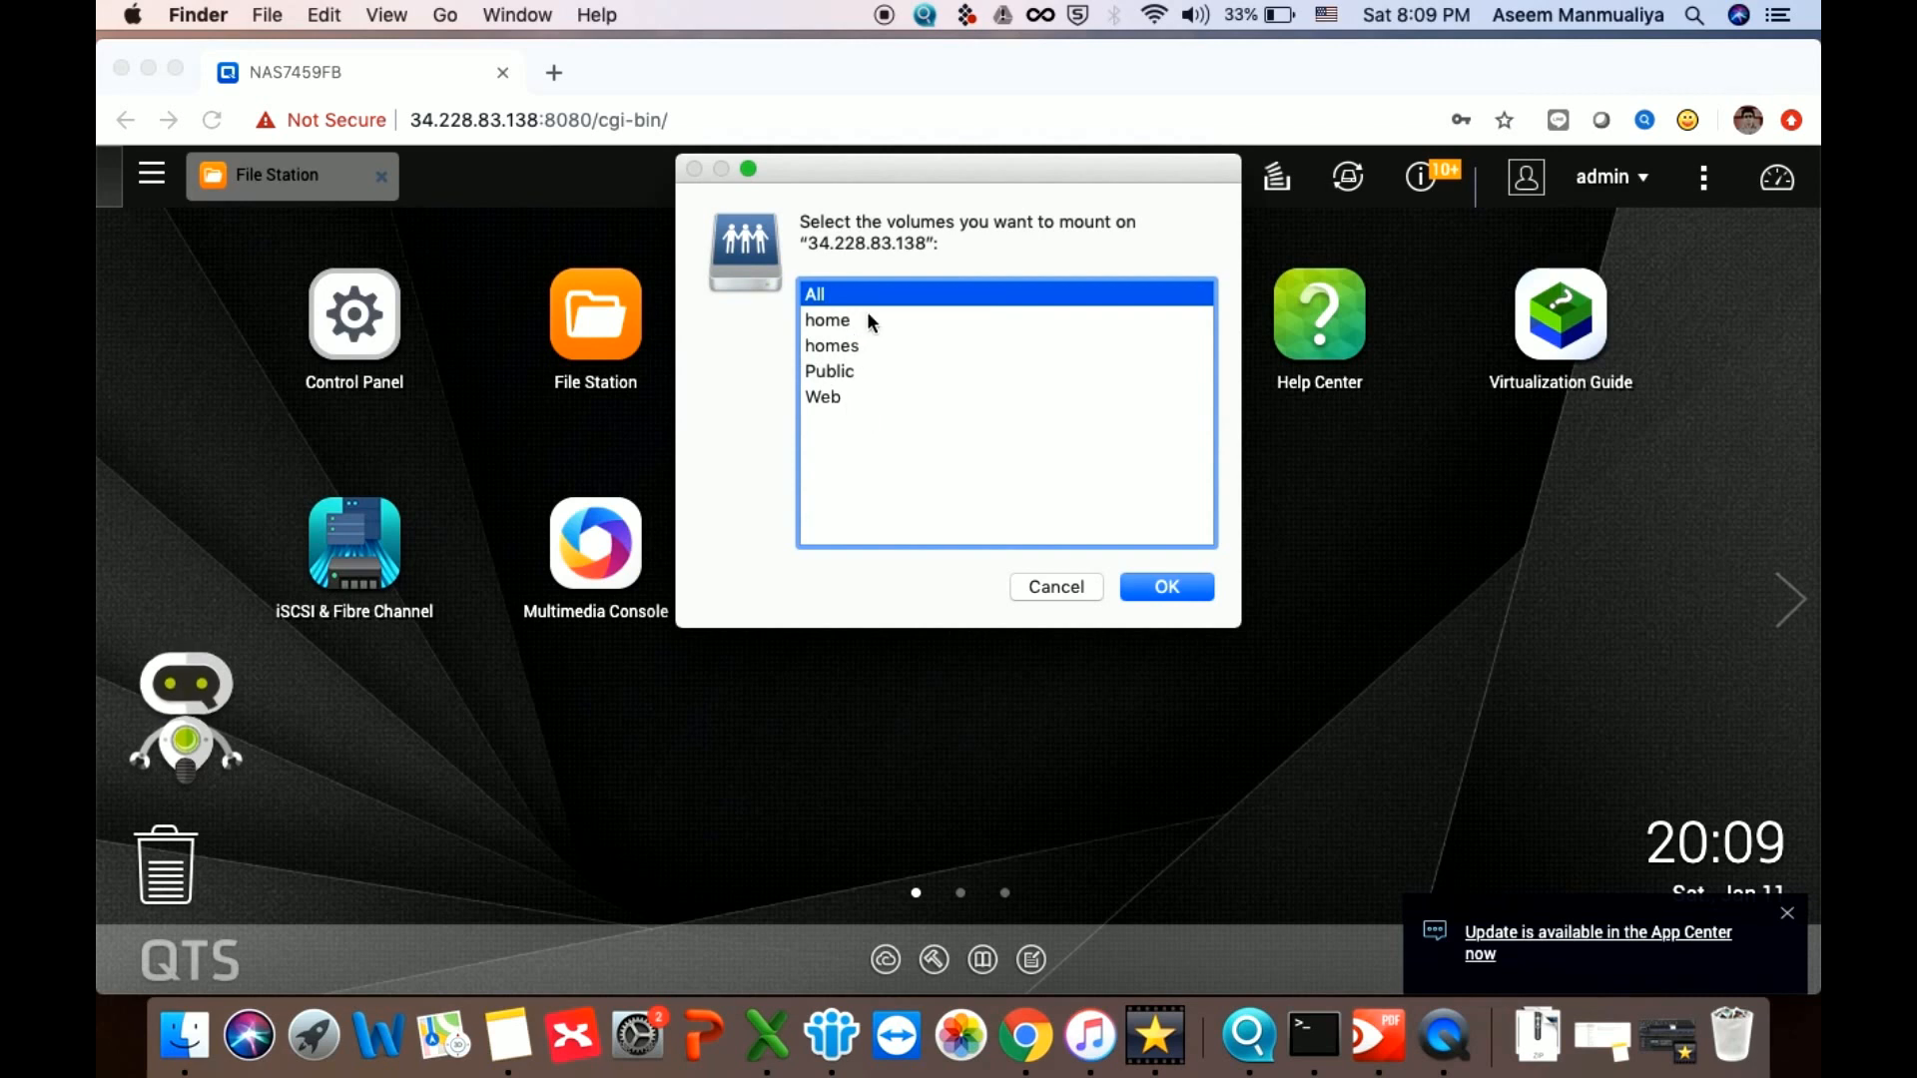
click(1165, 595)
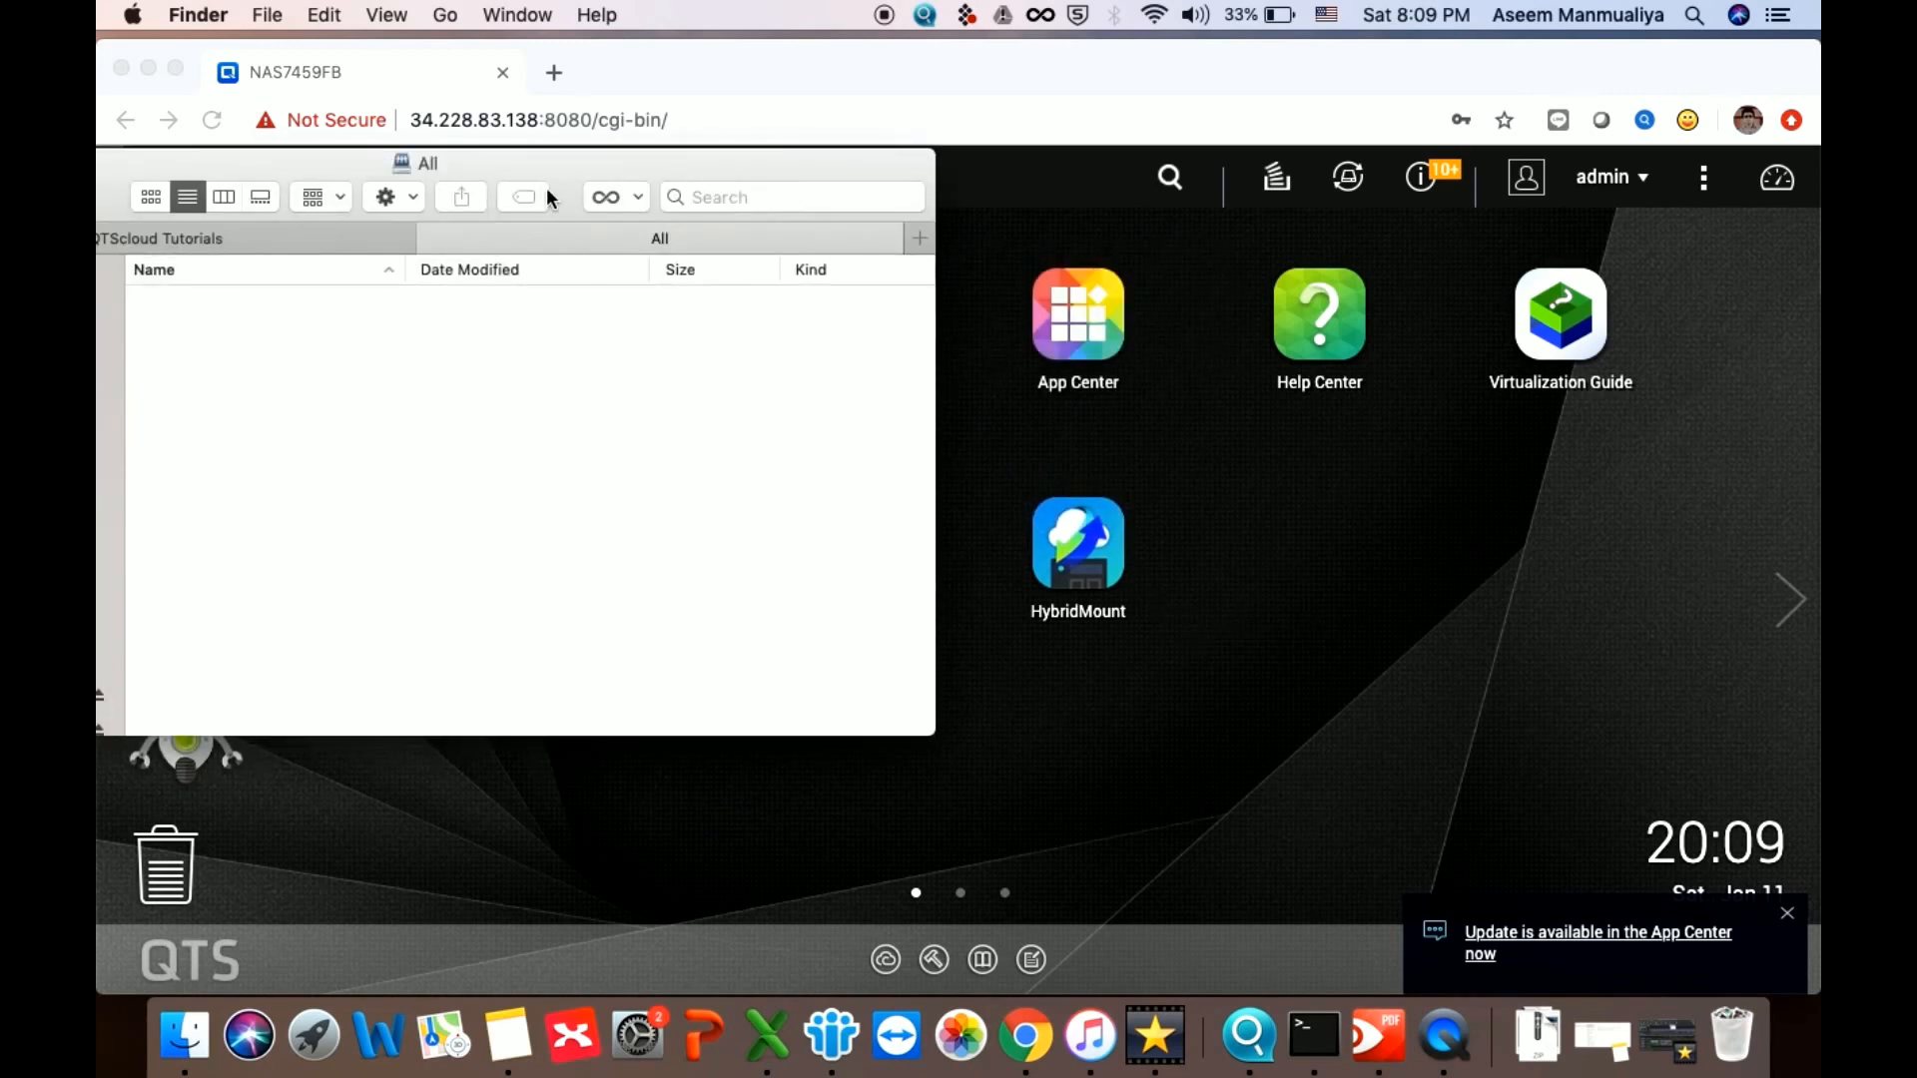
Hide Chrome, arrange the All window, and drag HK_Kailash_Visa.pdf from the desktop into it
drag(518, 166, 1250, 309)
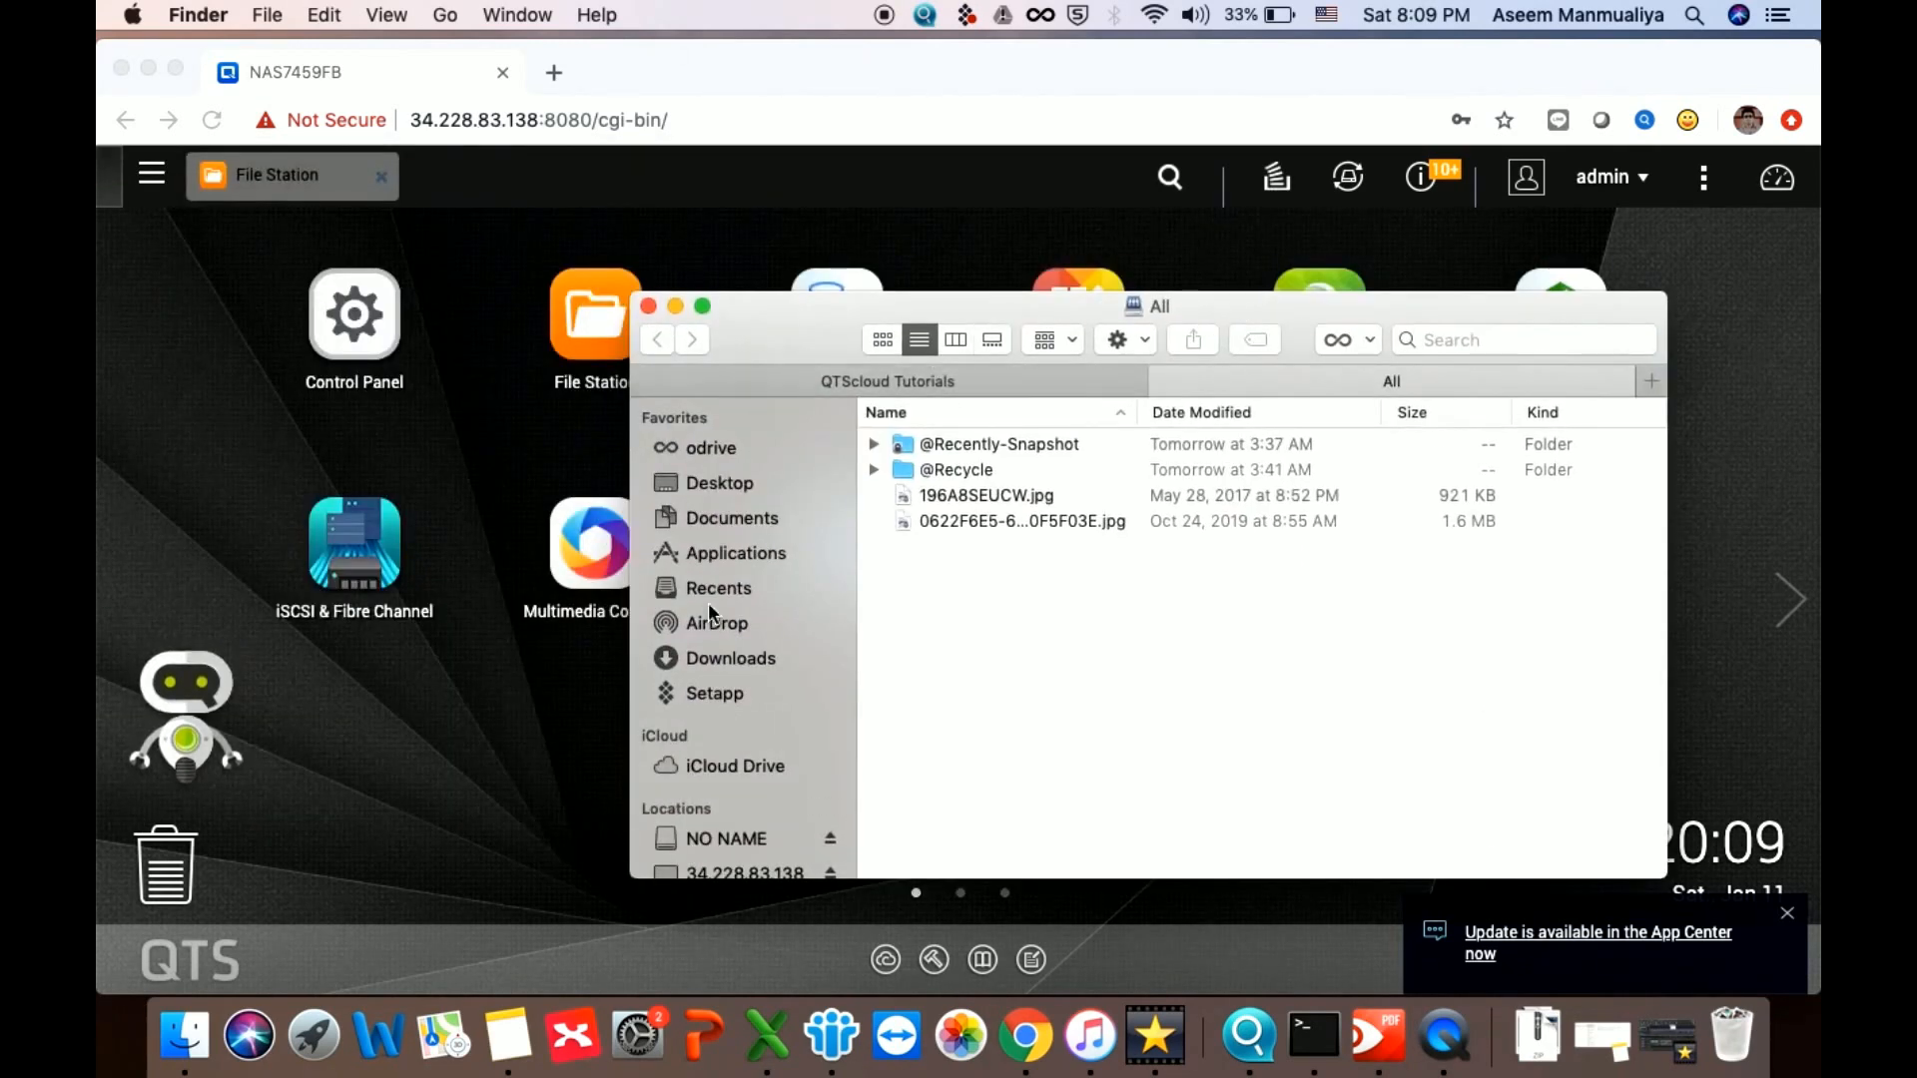
scroll(783, 659, down, 3)
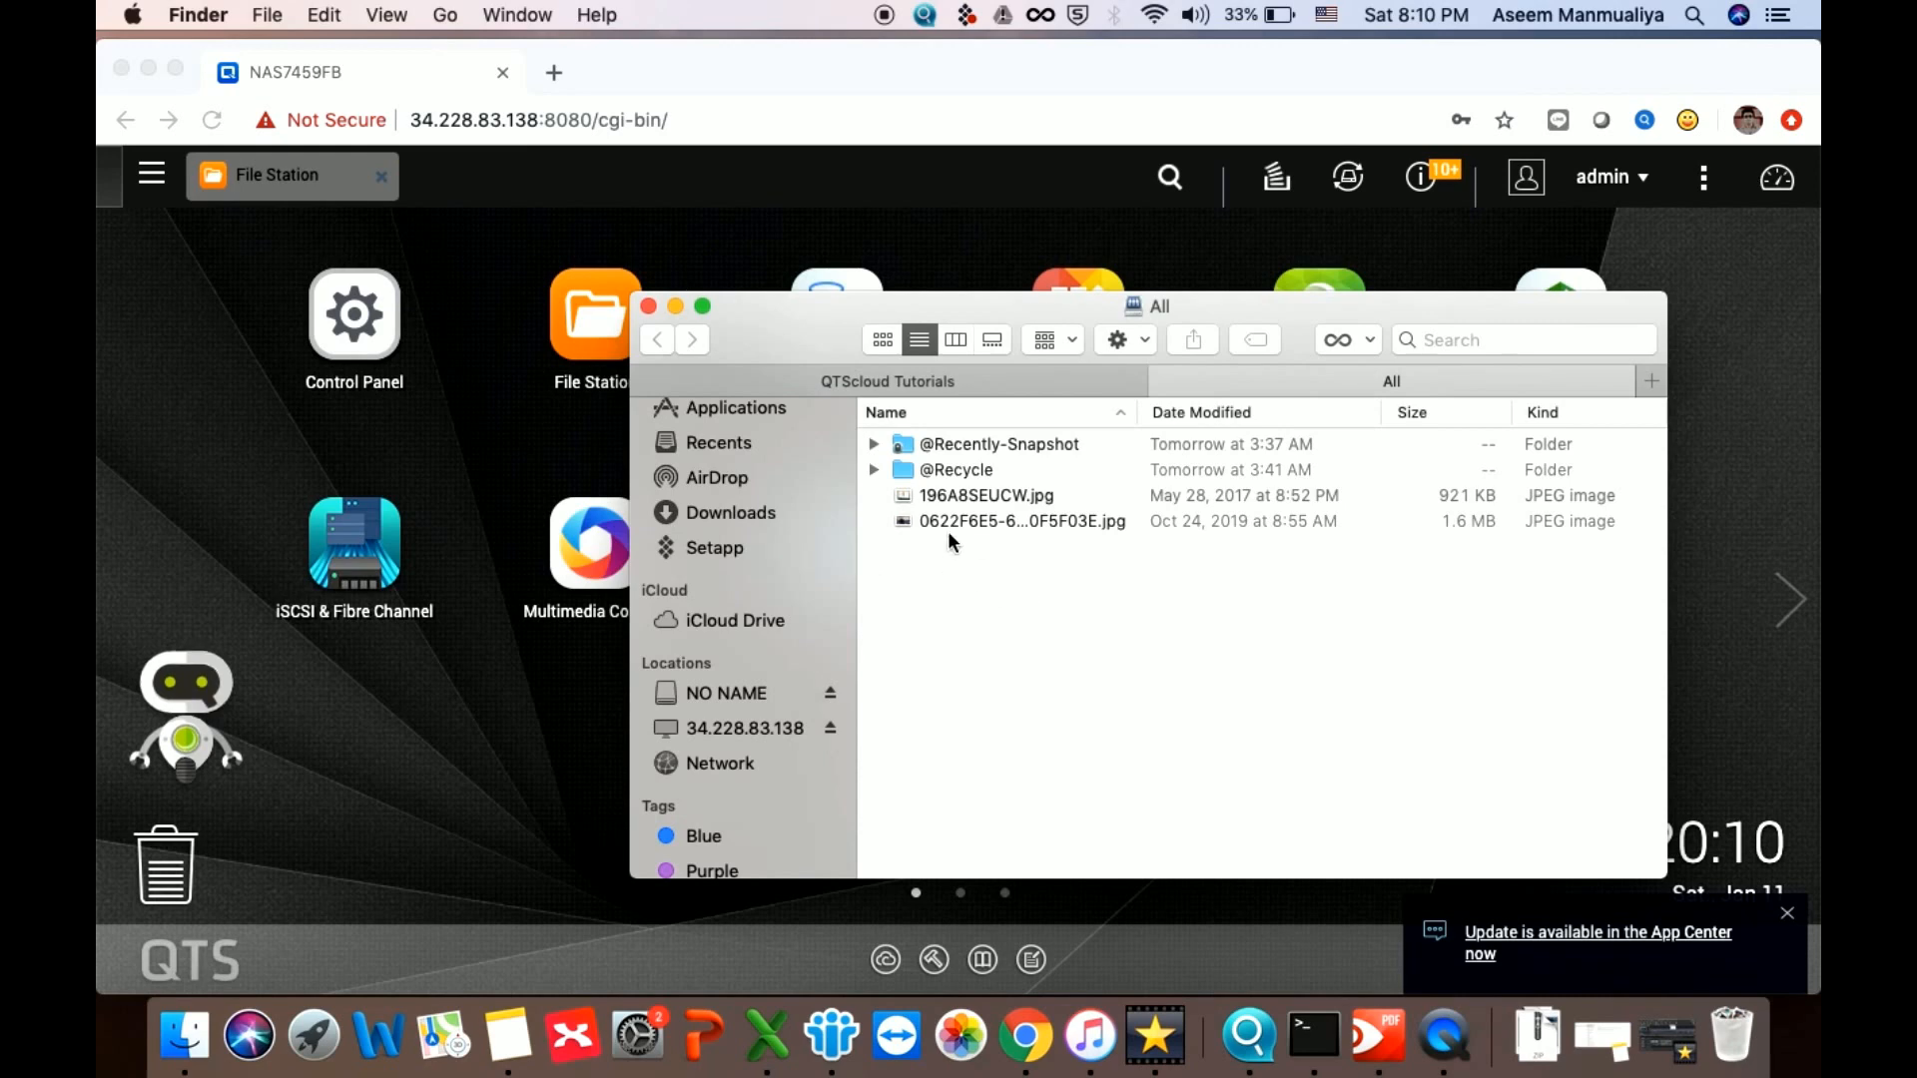
click(148, 68)
drag(983, 308, 579, 311)
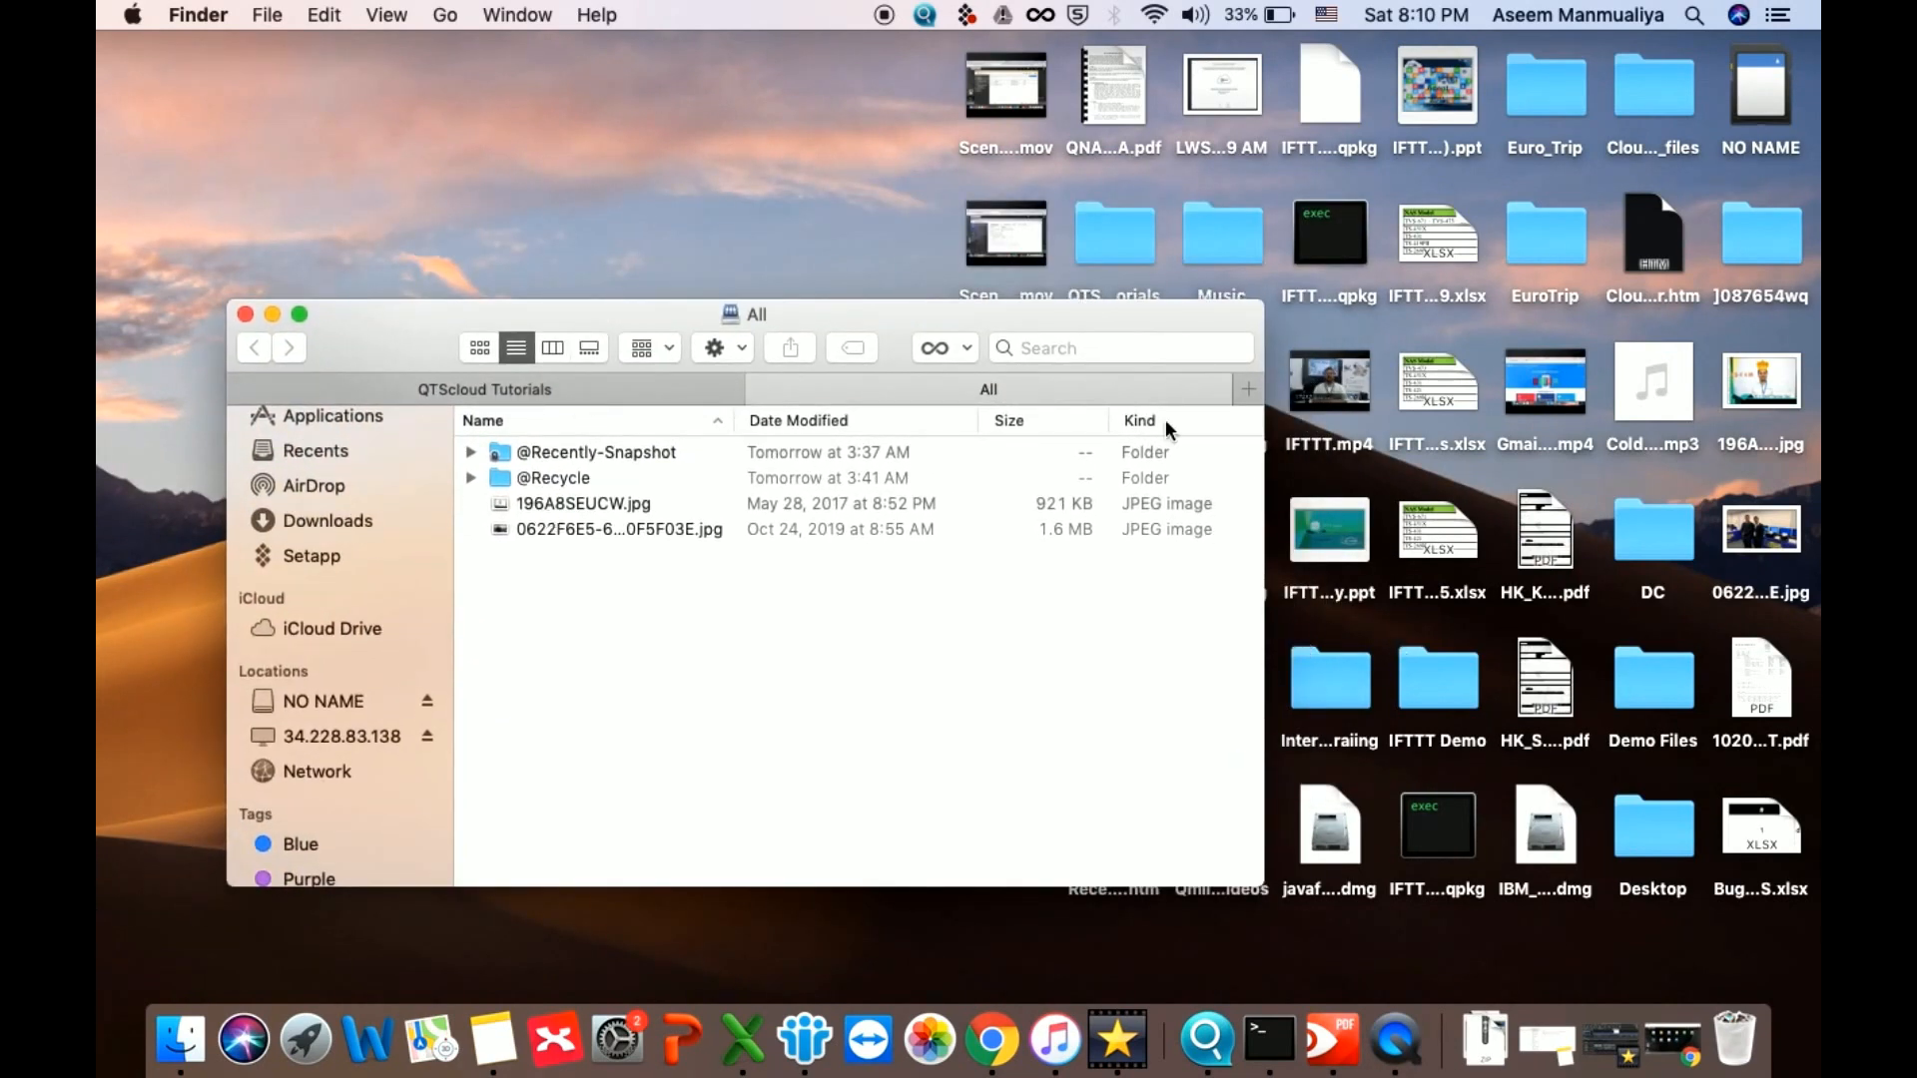
drag(983, 316, 1074, 214)
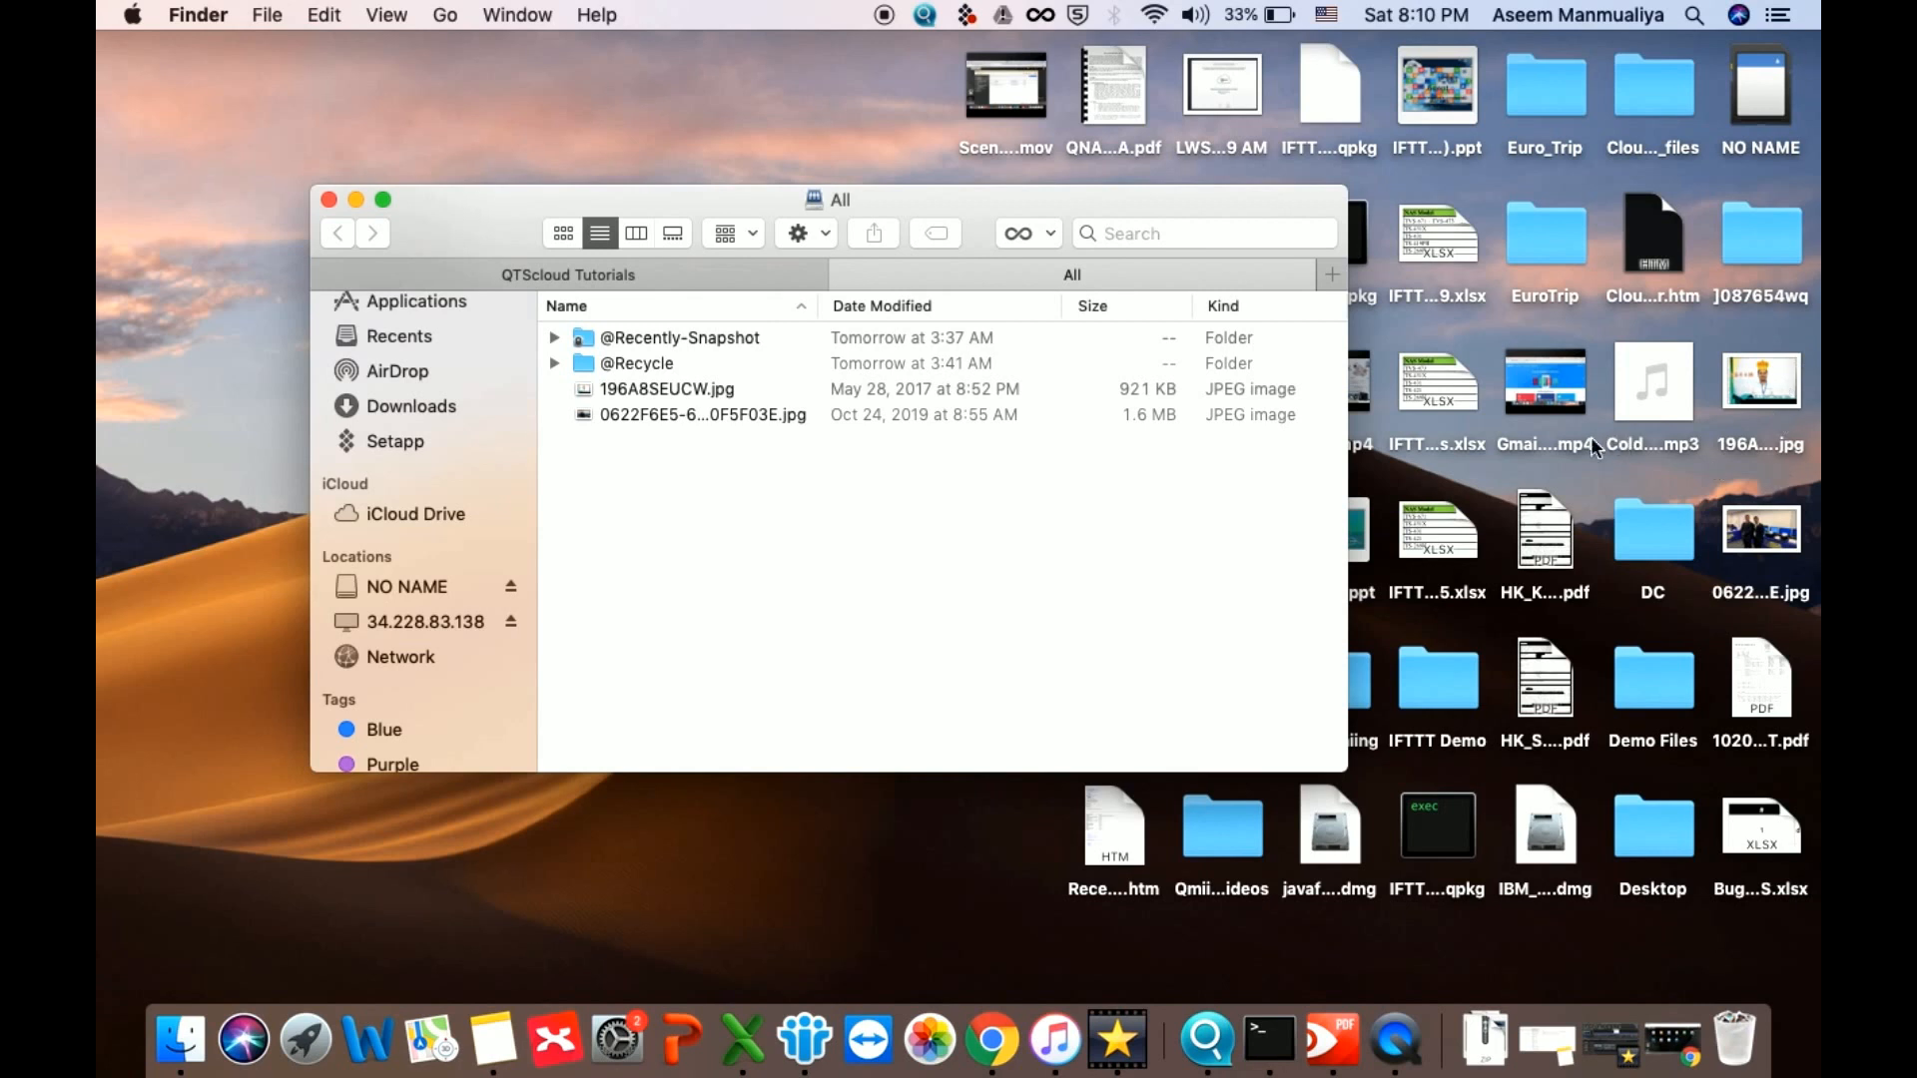
drag(1560, 564, 867, 556)
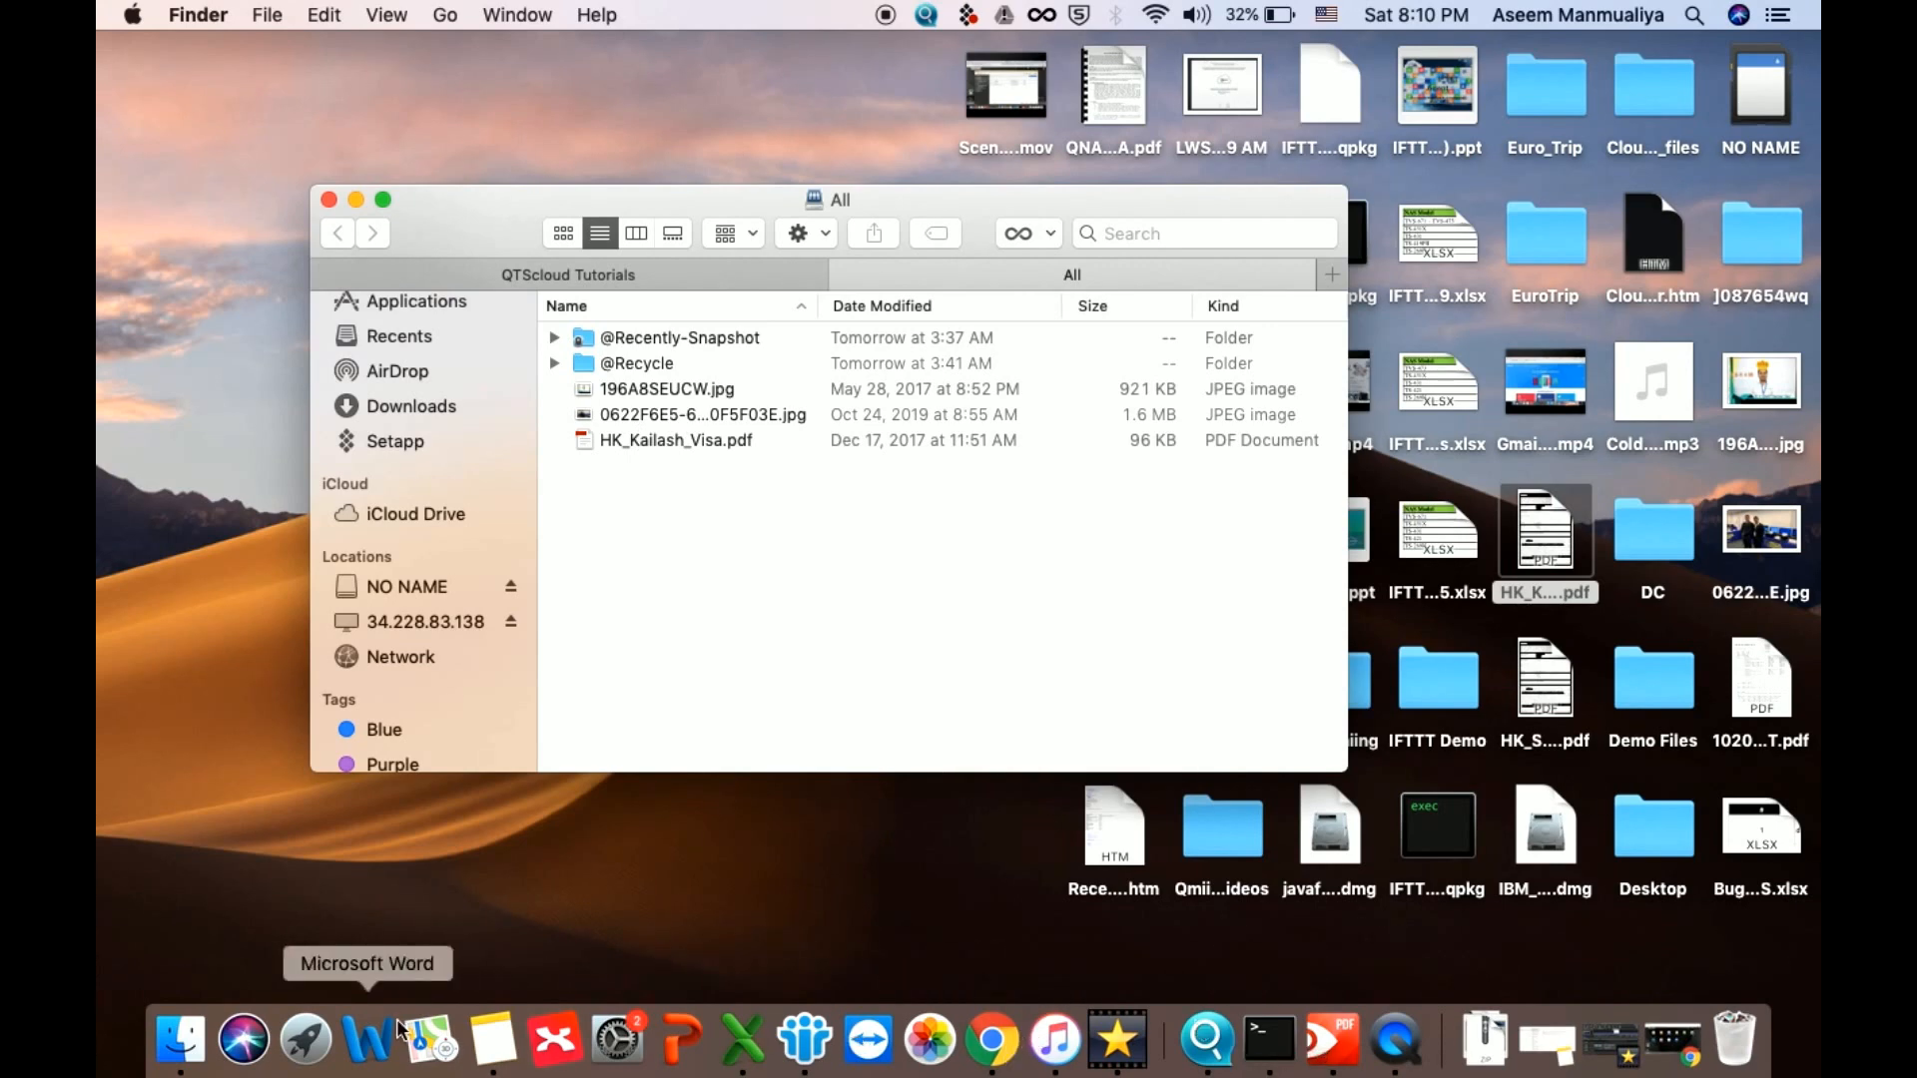
Back in File Station, close the duplicate window and select HK_Kailash_Visa.pdf in the All folder
click(991, 1038)
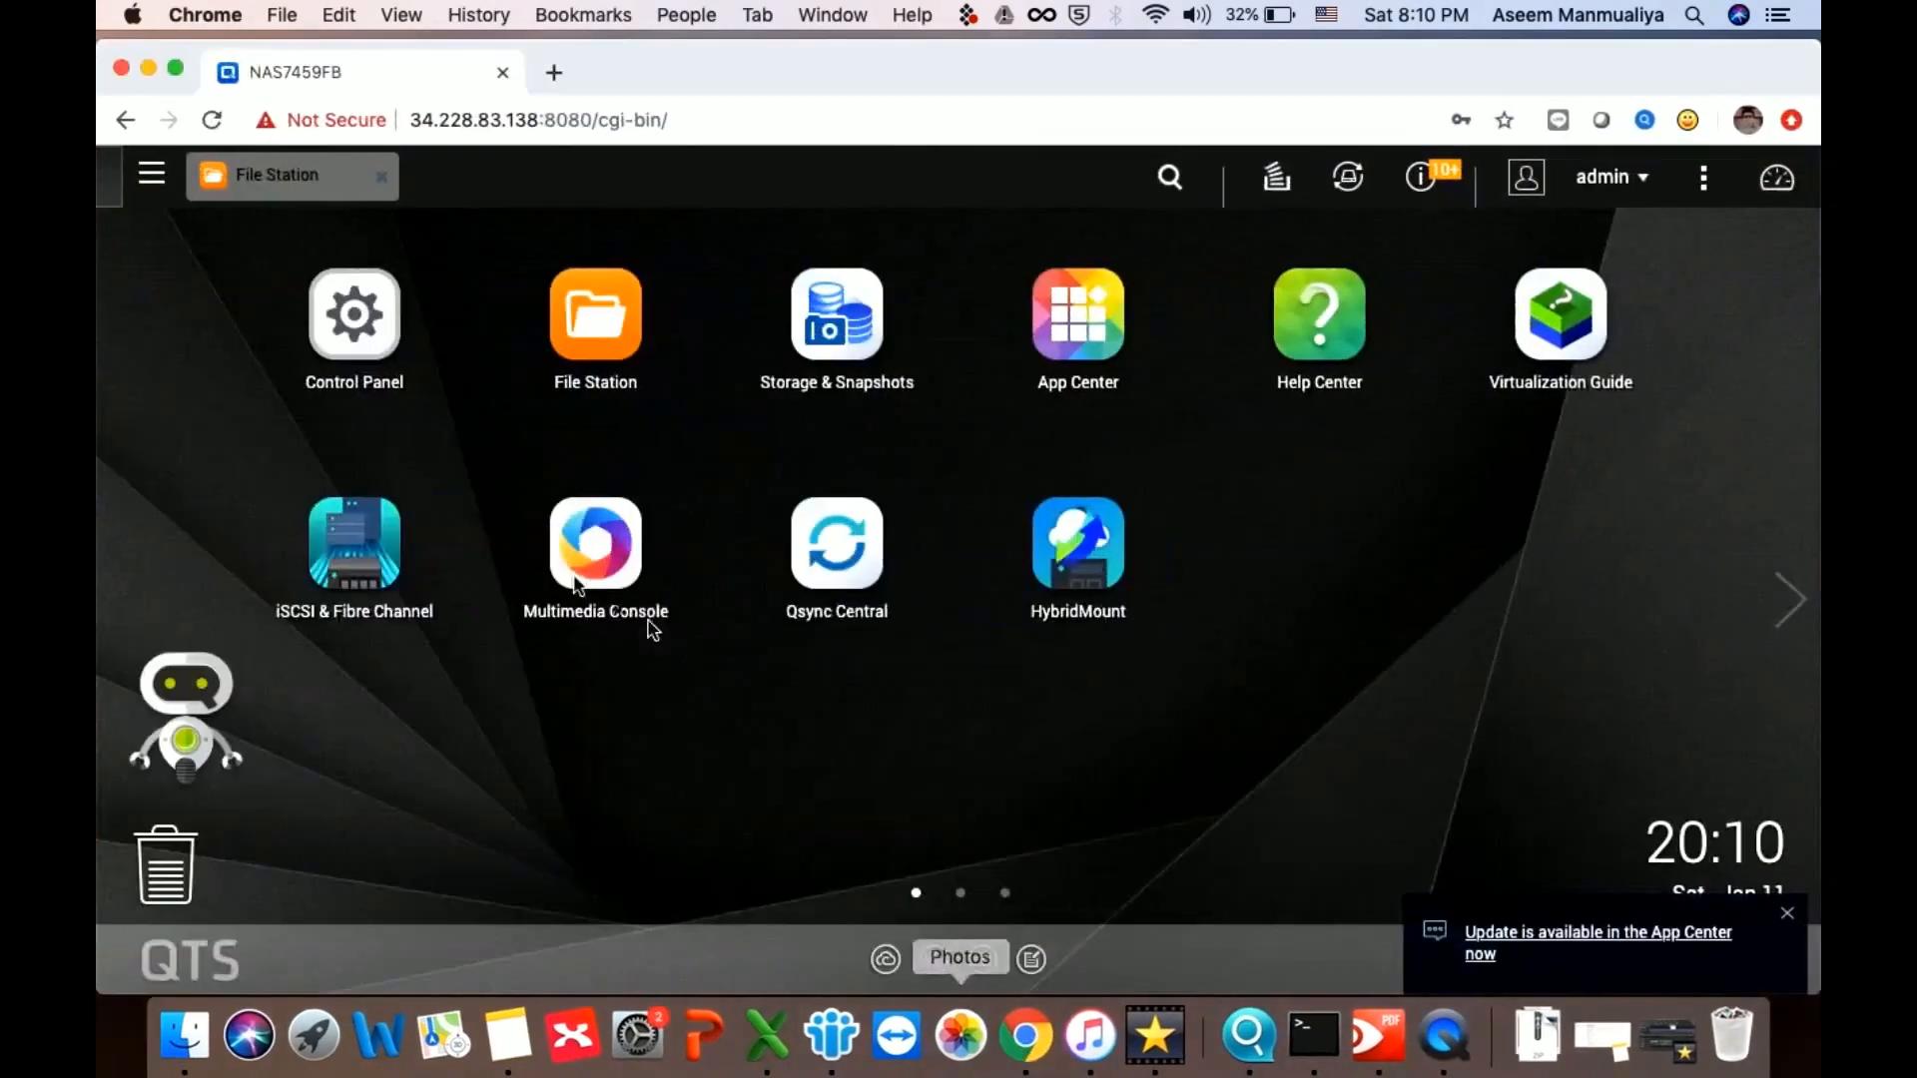
click(609, 285)
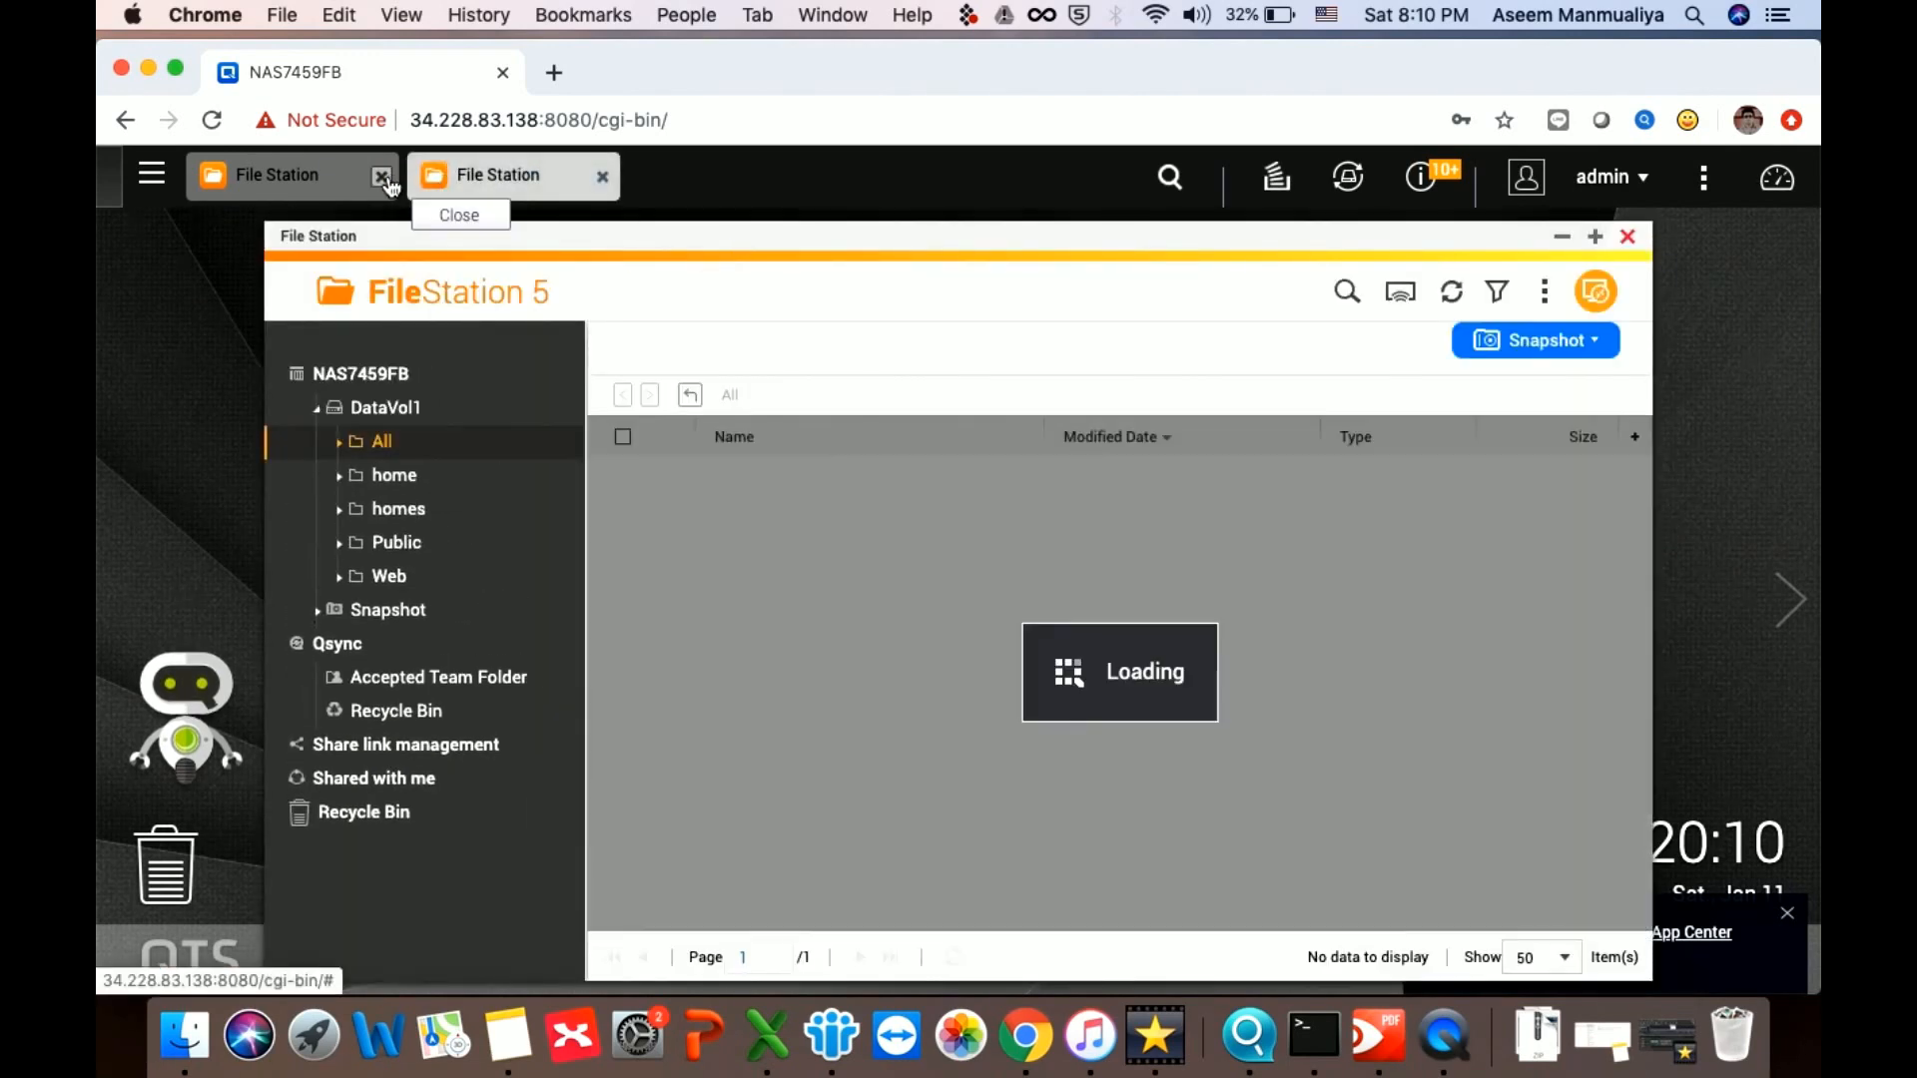
click(382, 177)
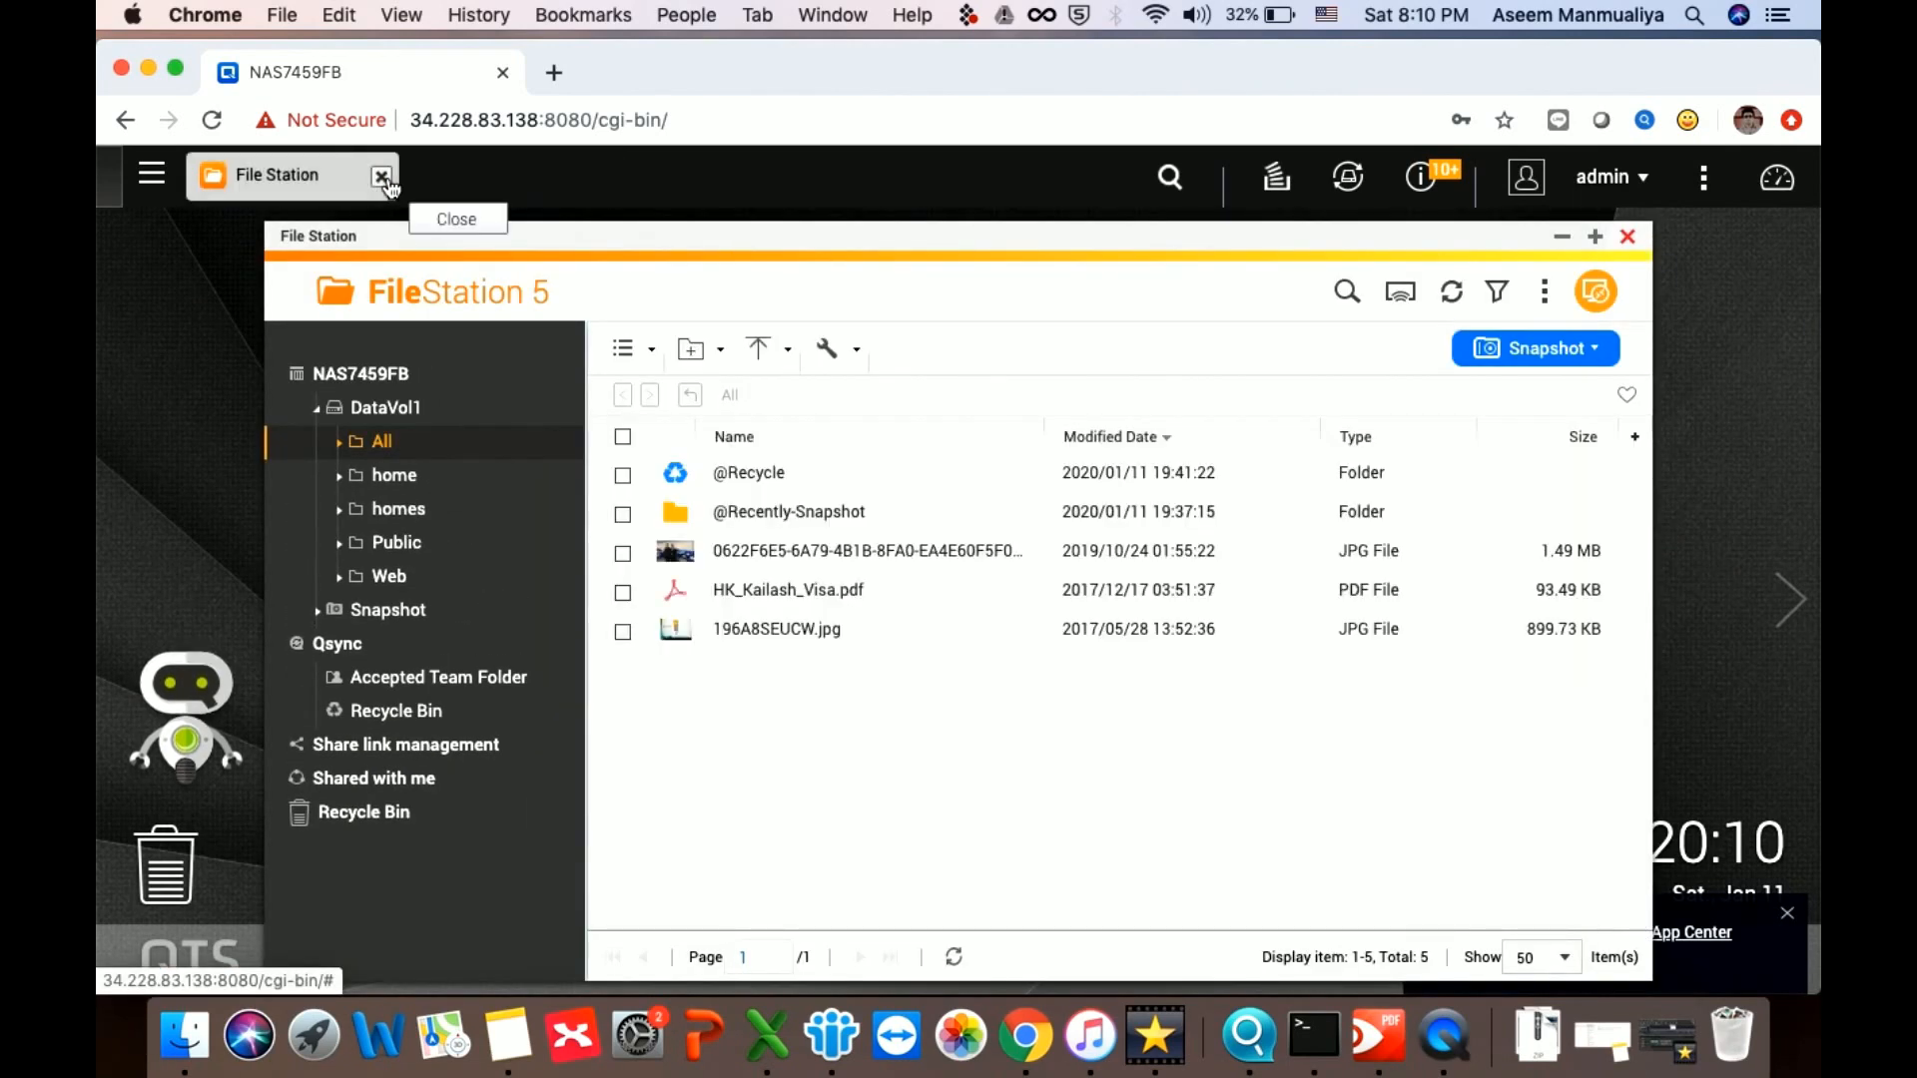
click(765, 592)
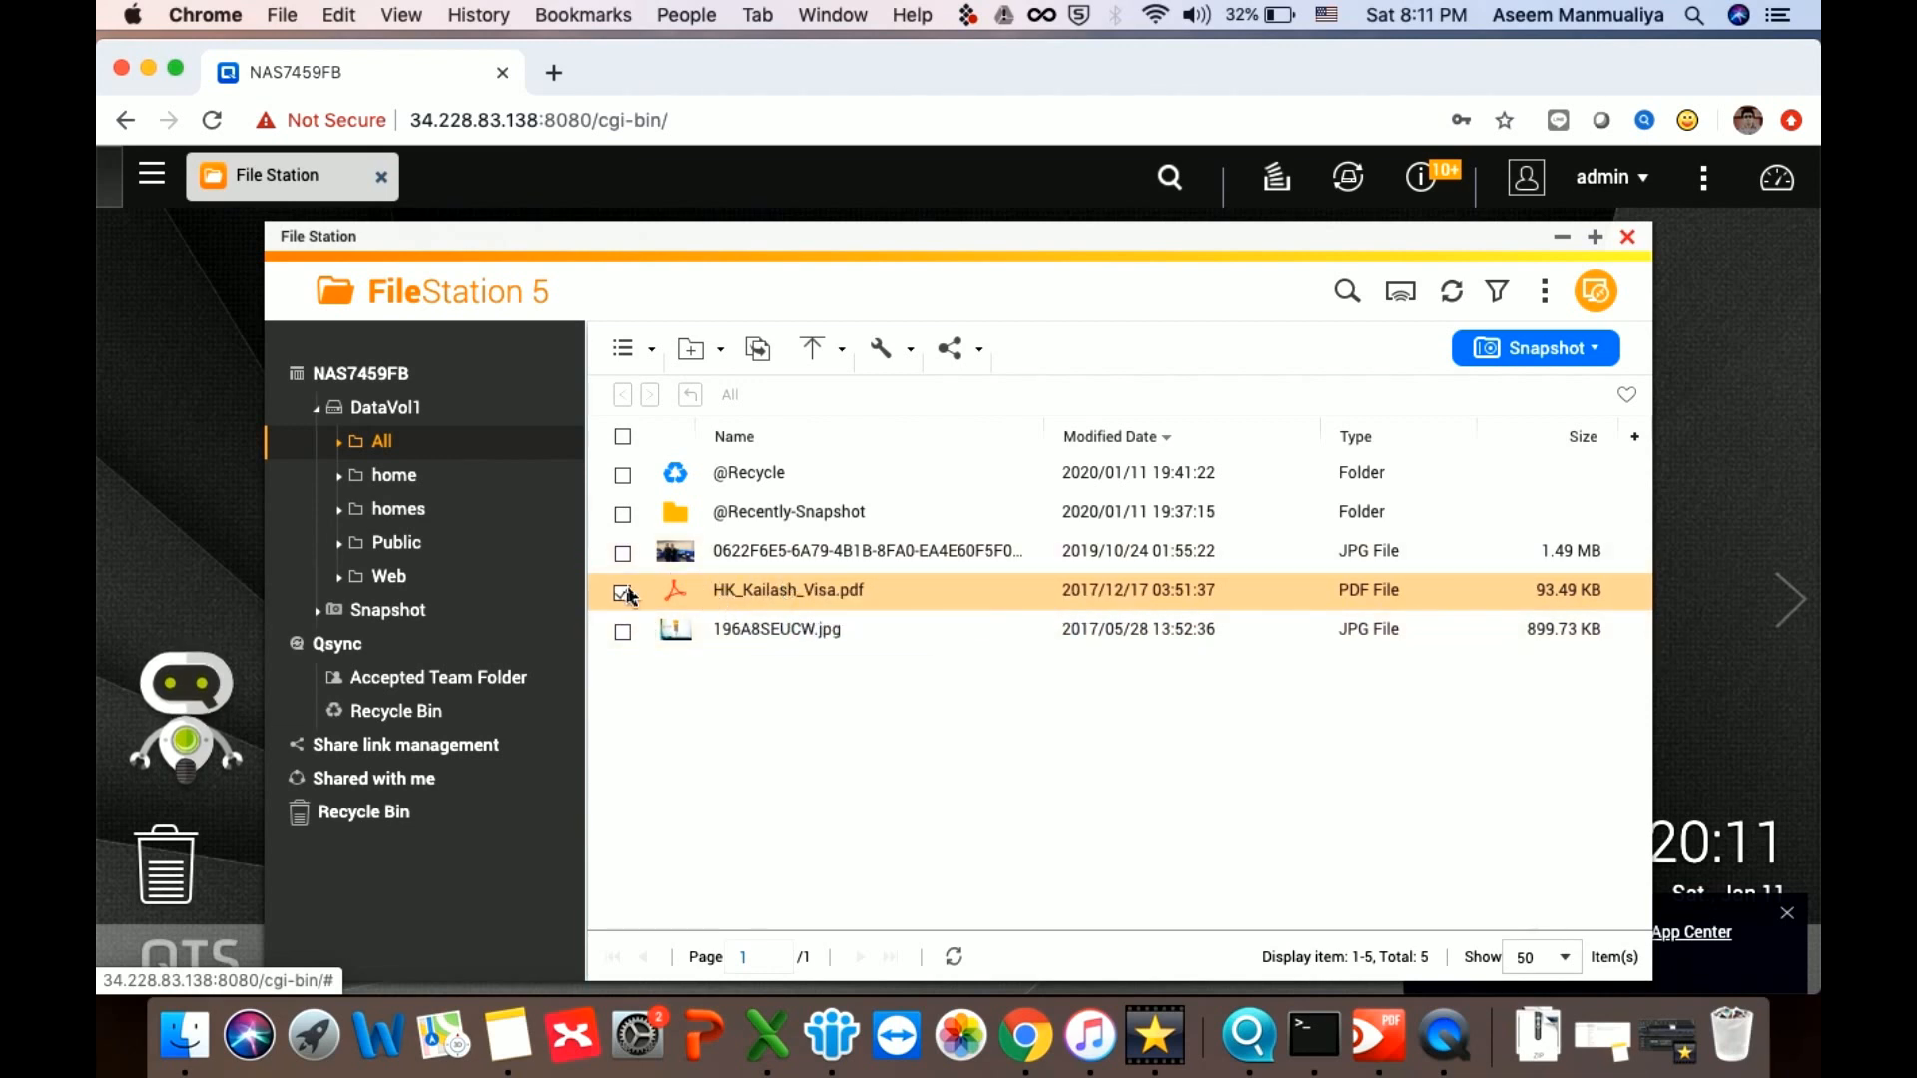
Choose Create share link only, with a 3-day expiry and a link password
click(977, 369)
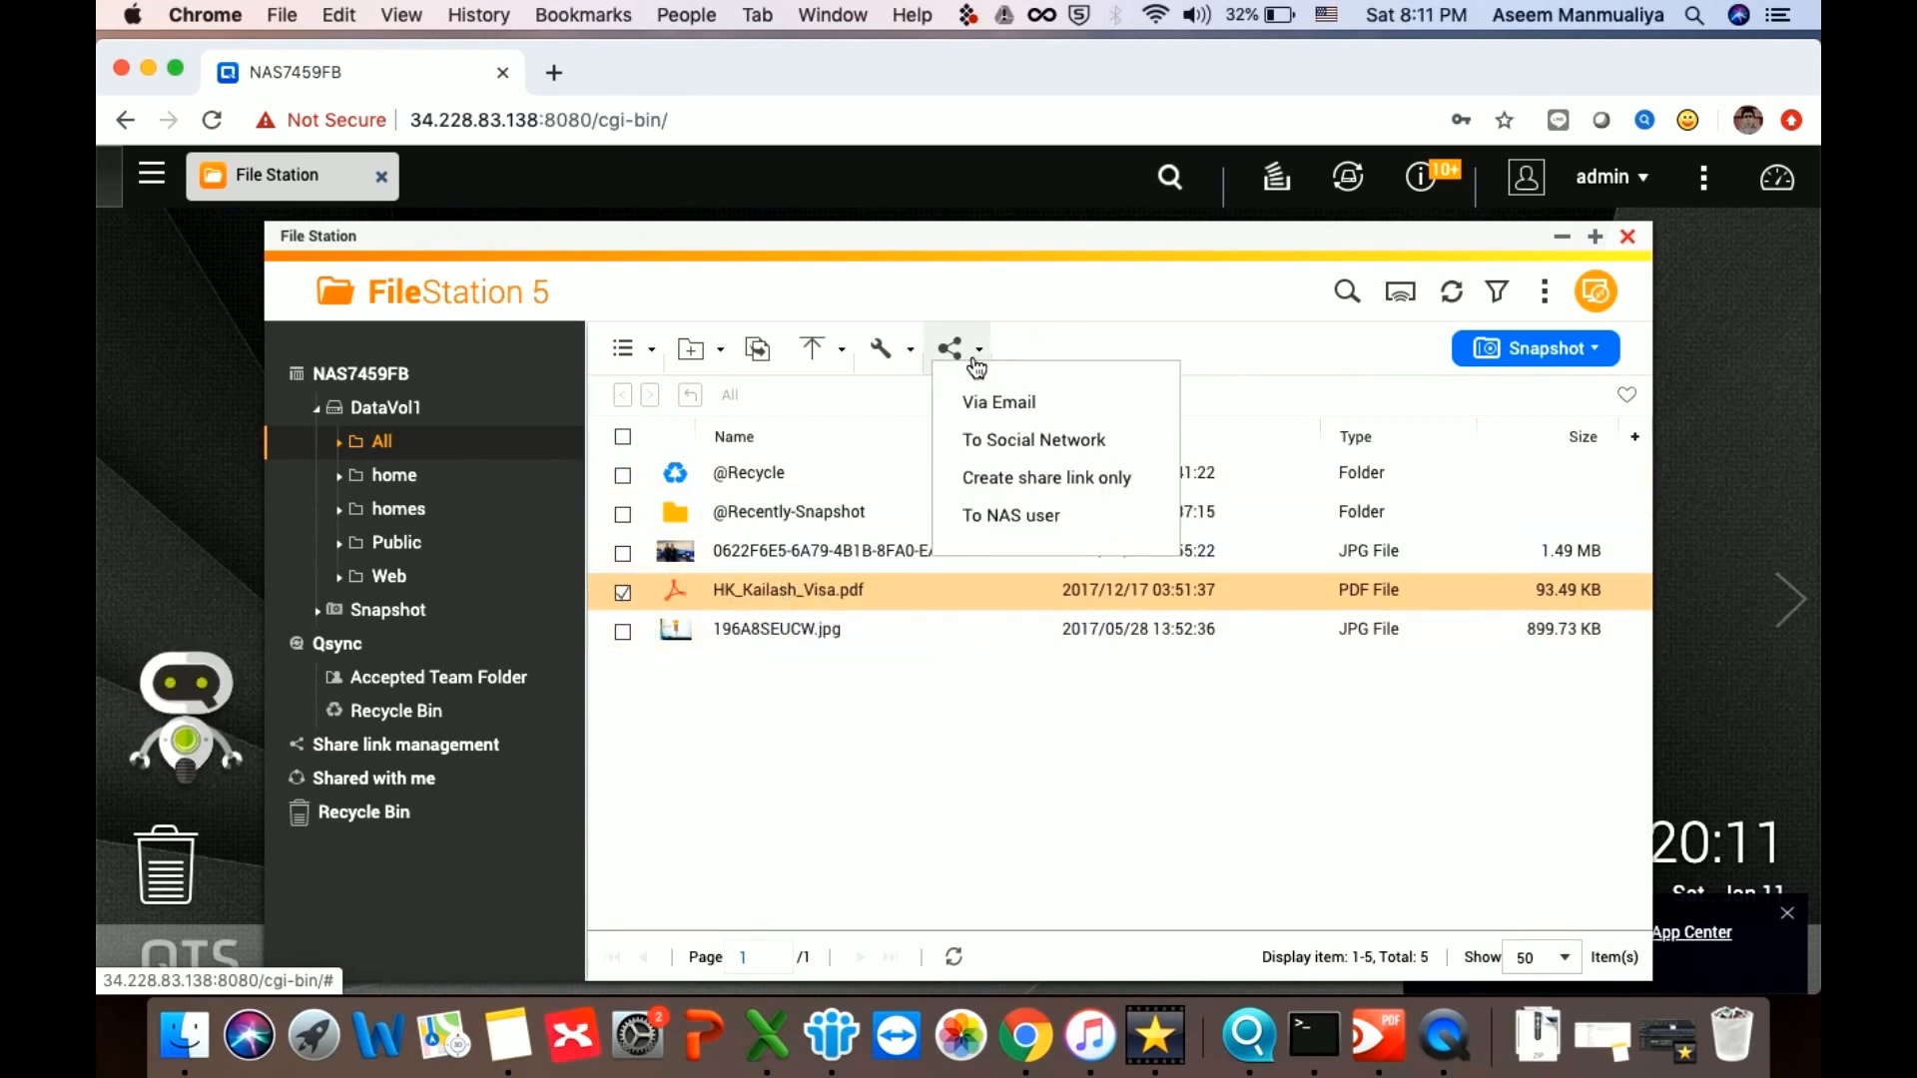
click(1029, 483)
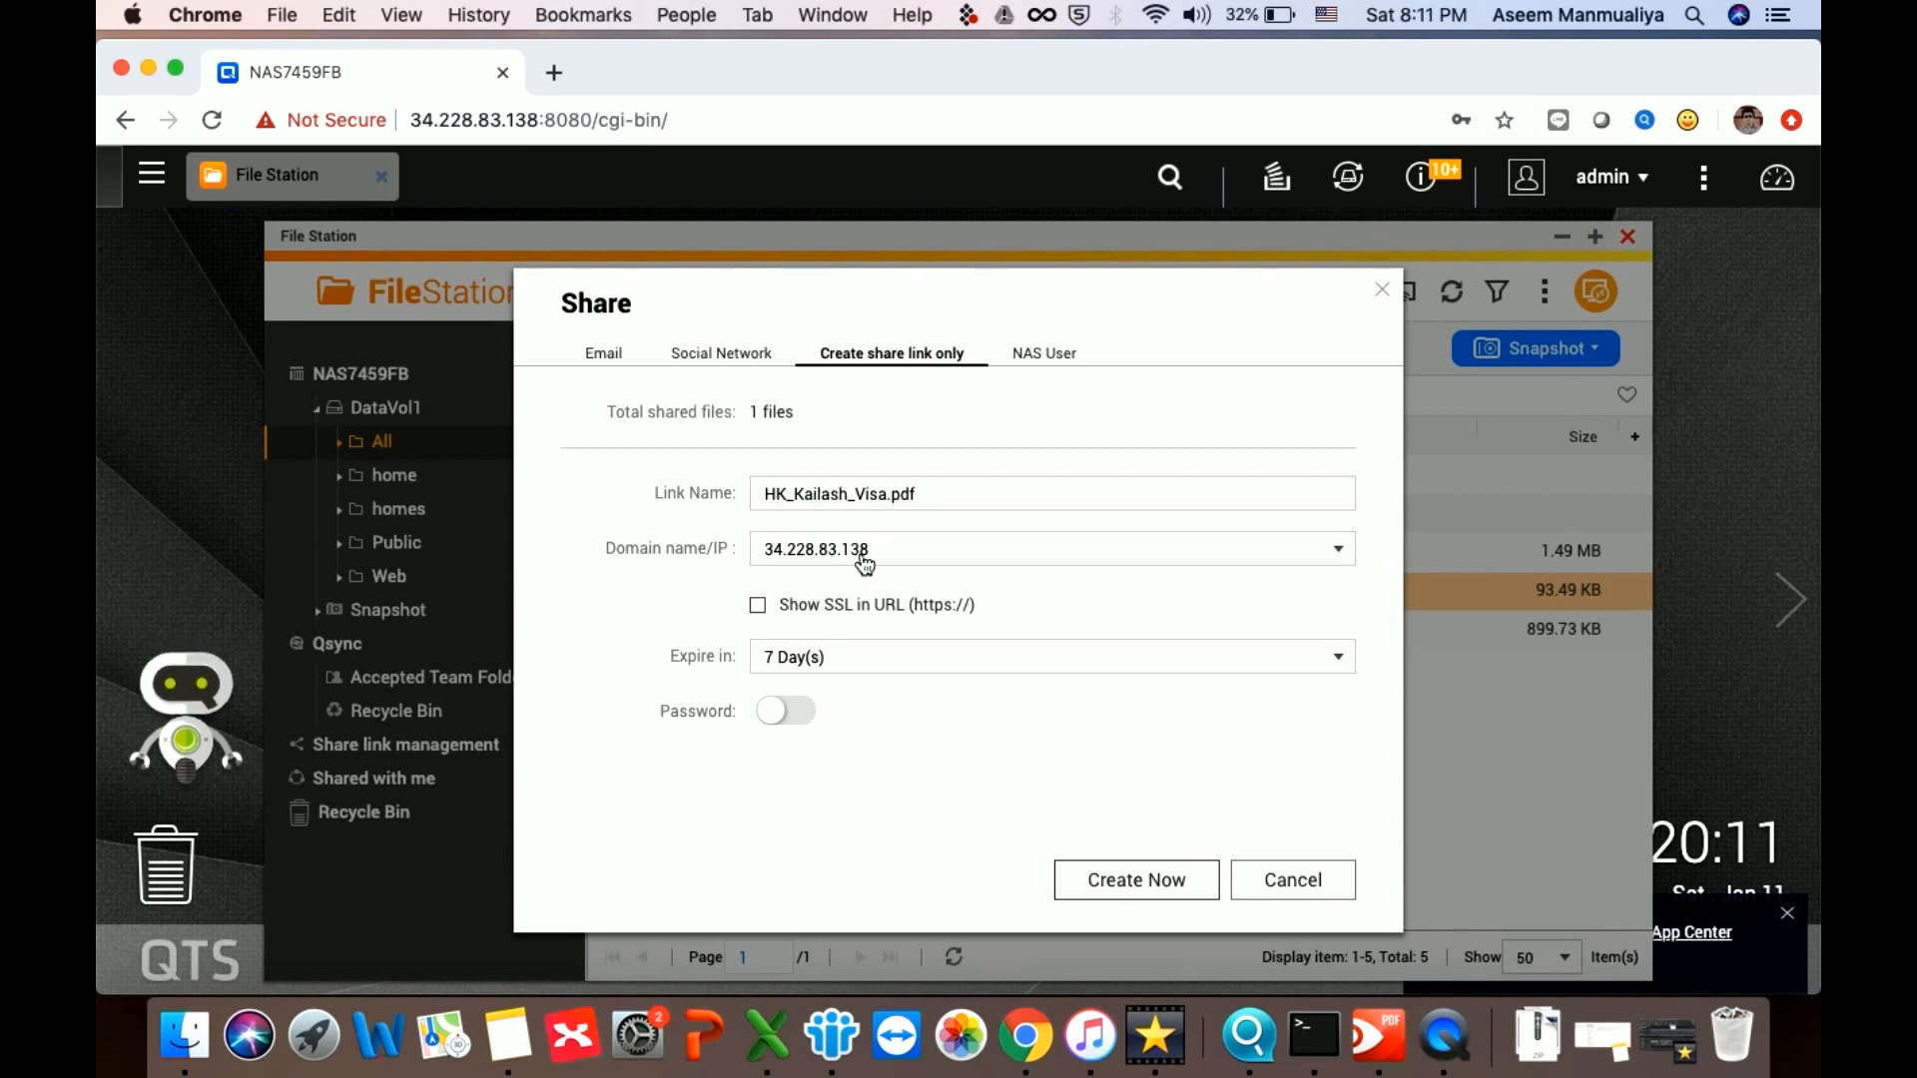
click(909, 669)
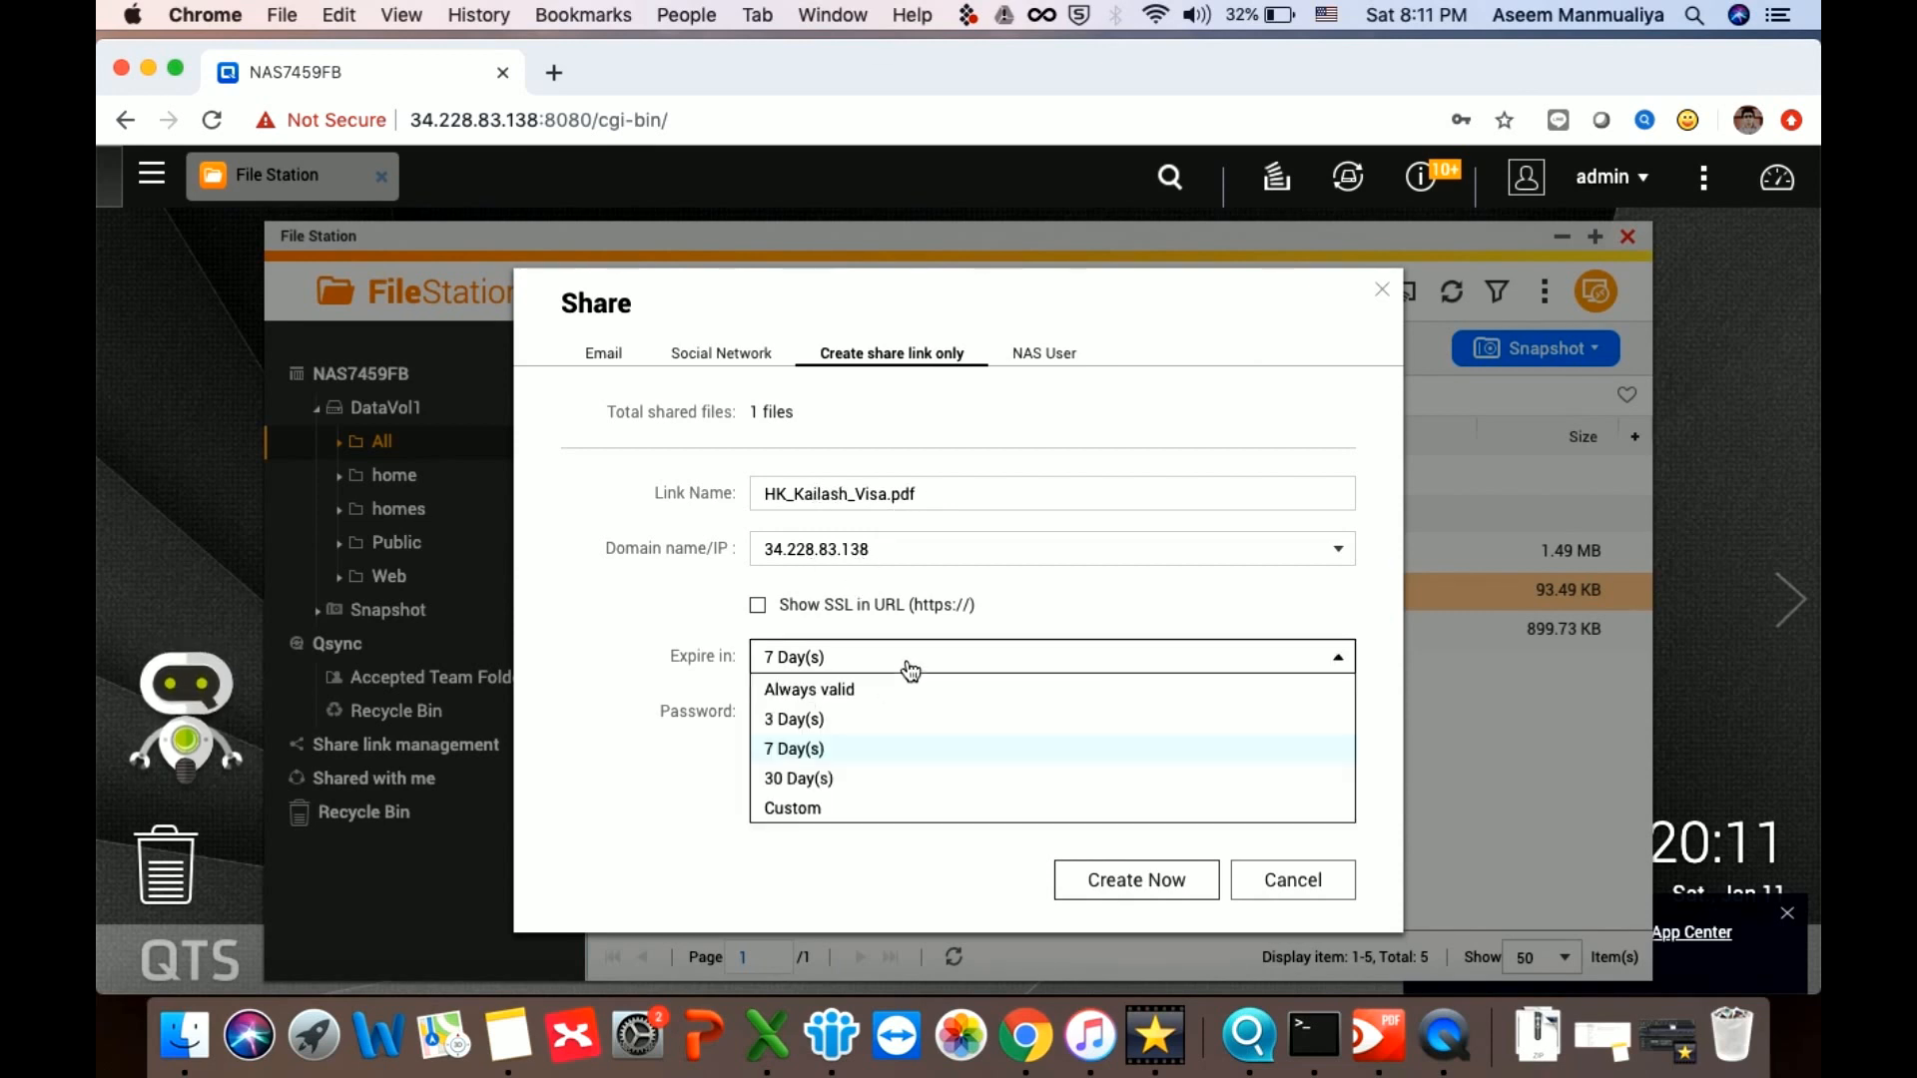
click(817, 719)
click(780, 721)
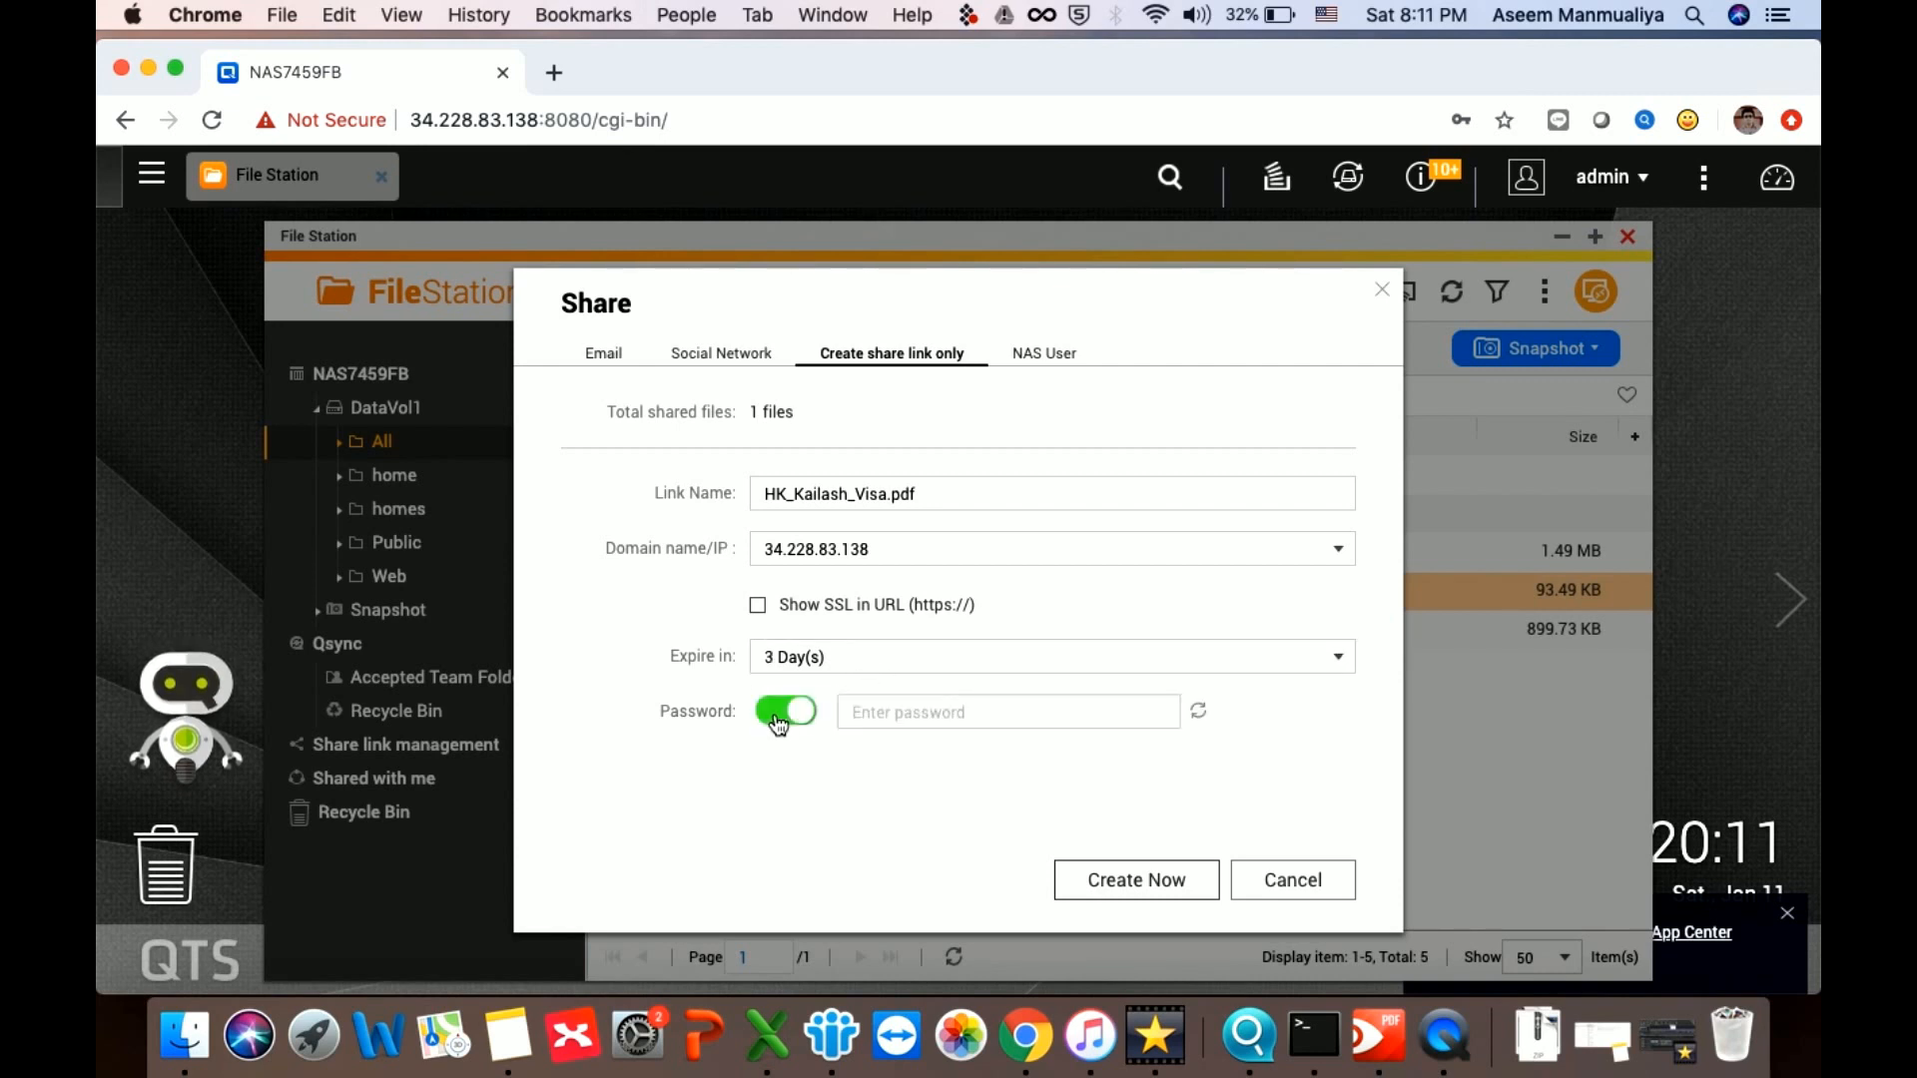
click(922, 712)
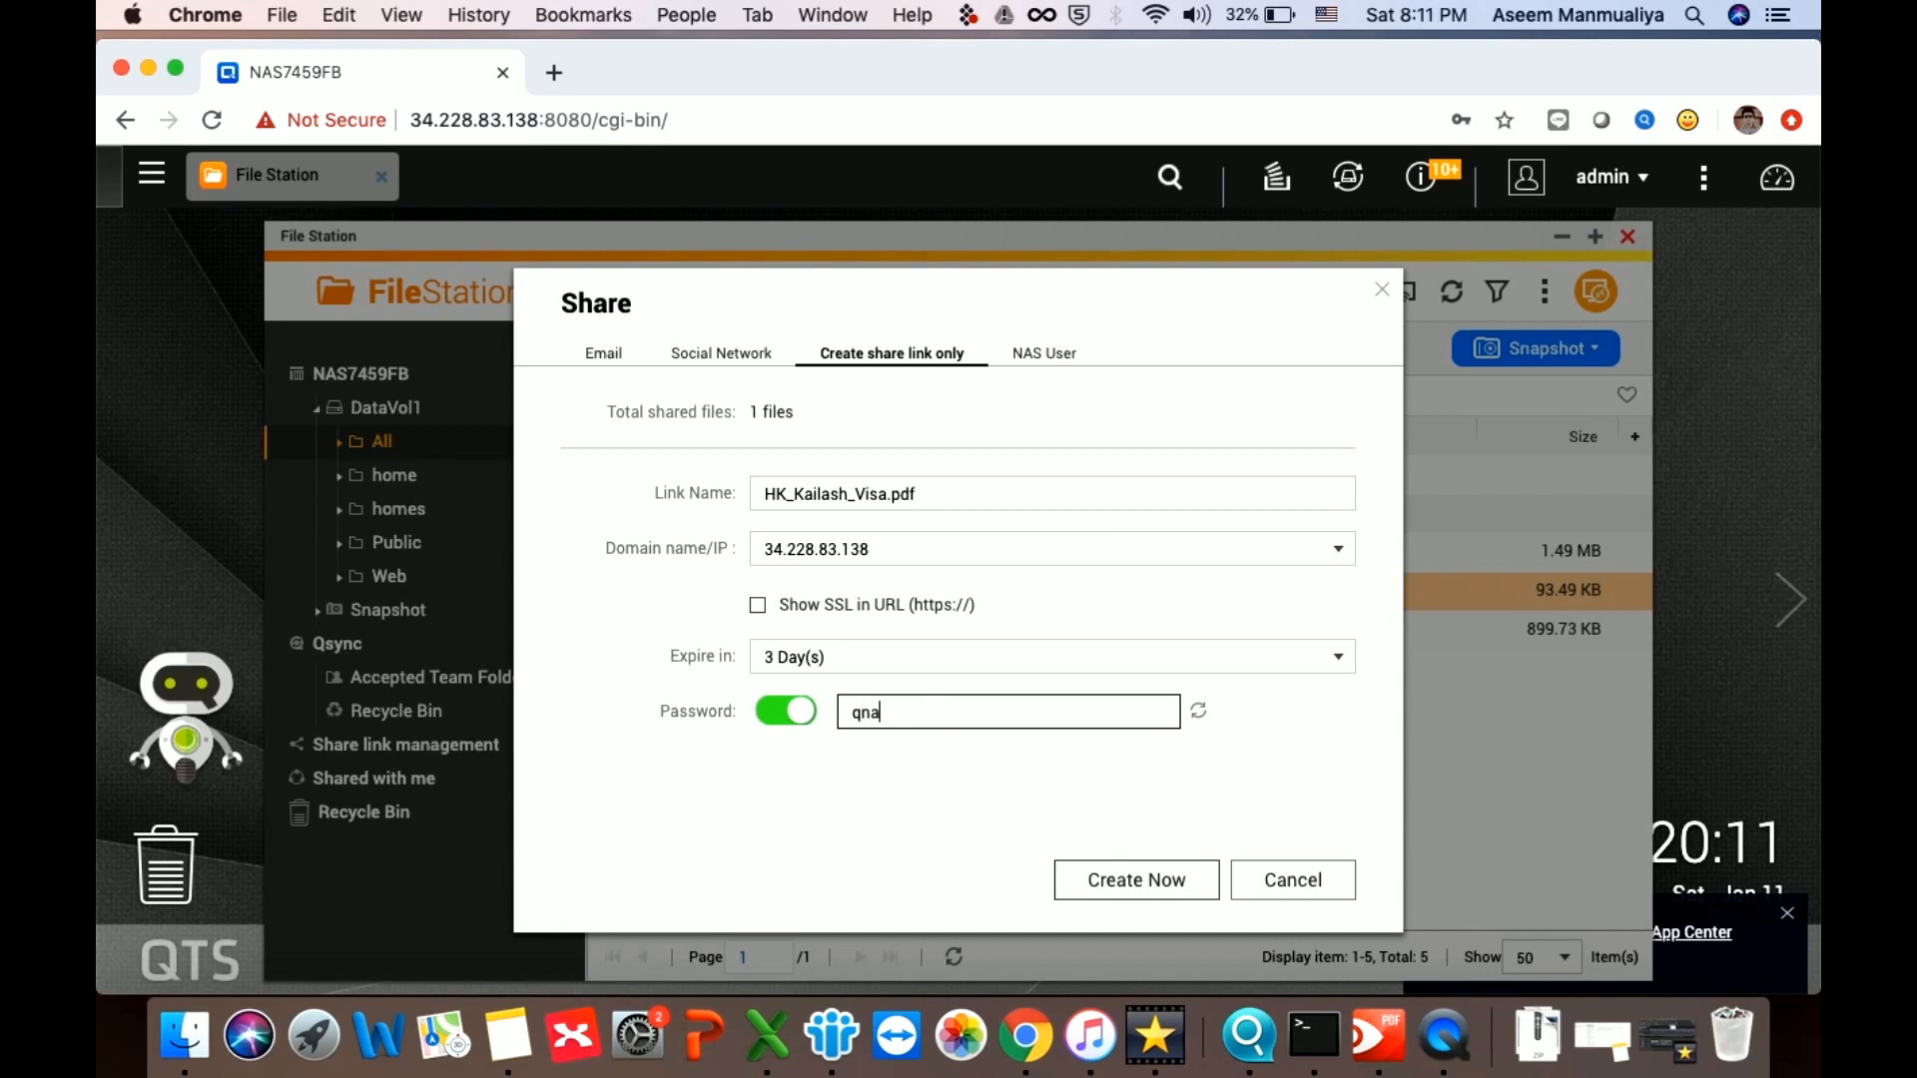
Create the share link, copy it, and close the confirmation
click(1170, 887)
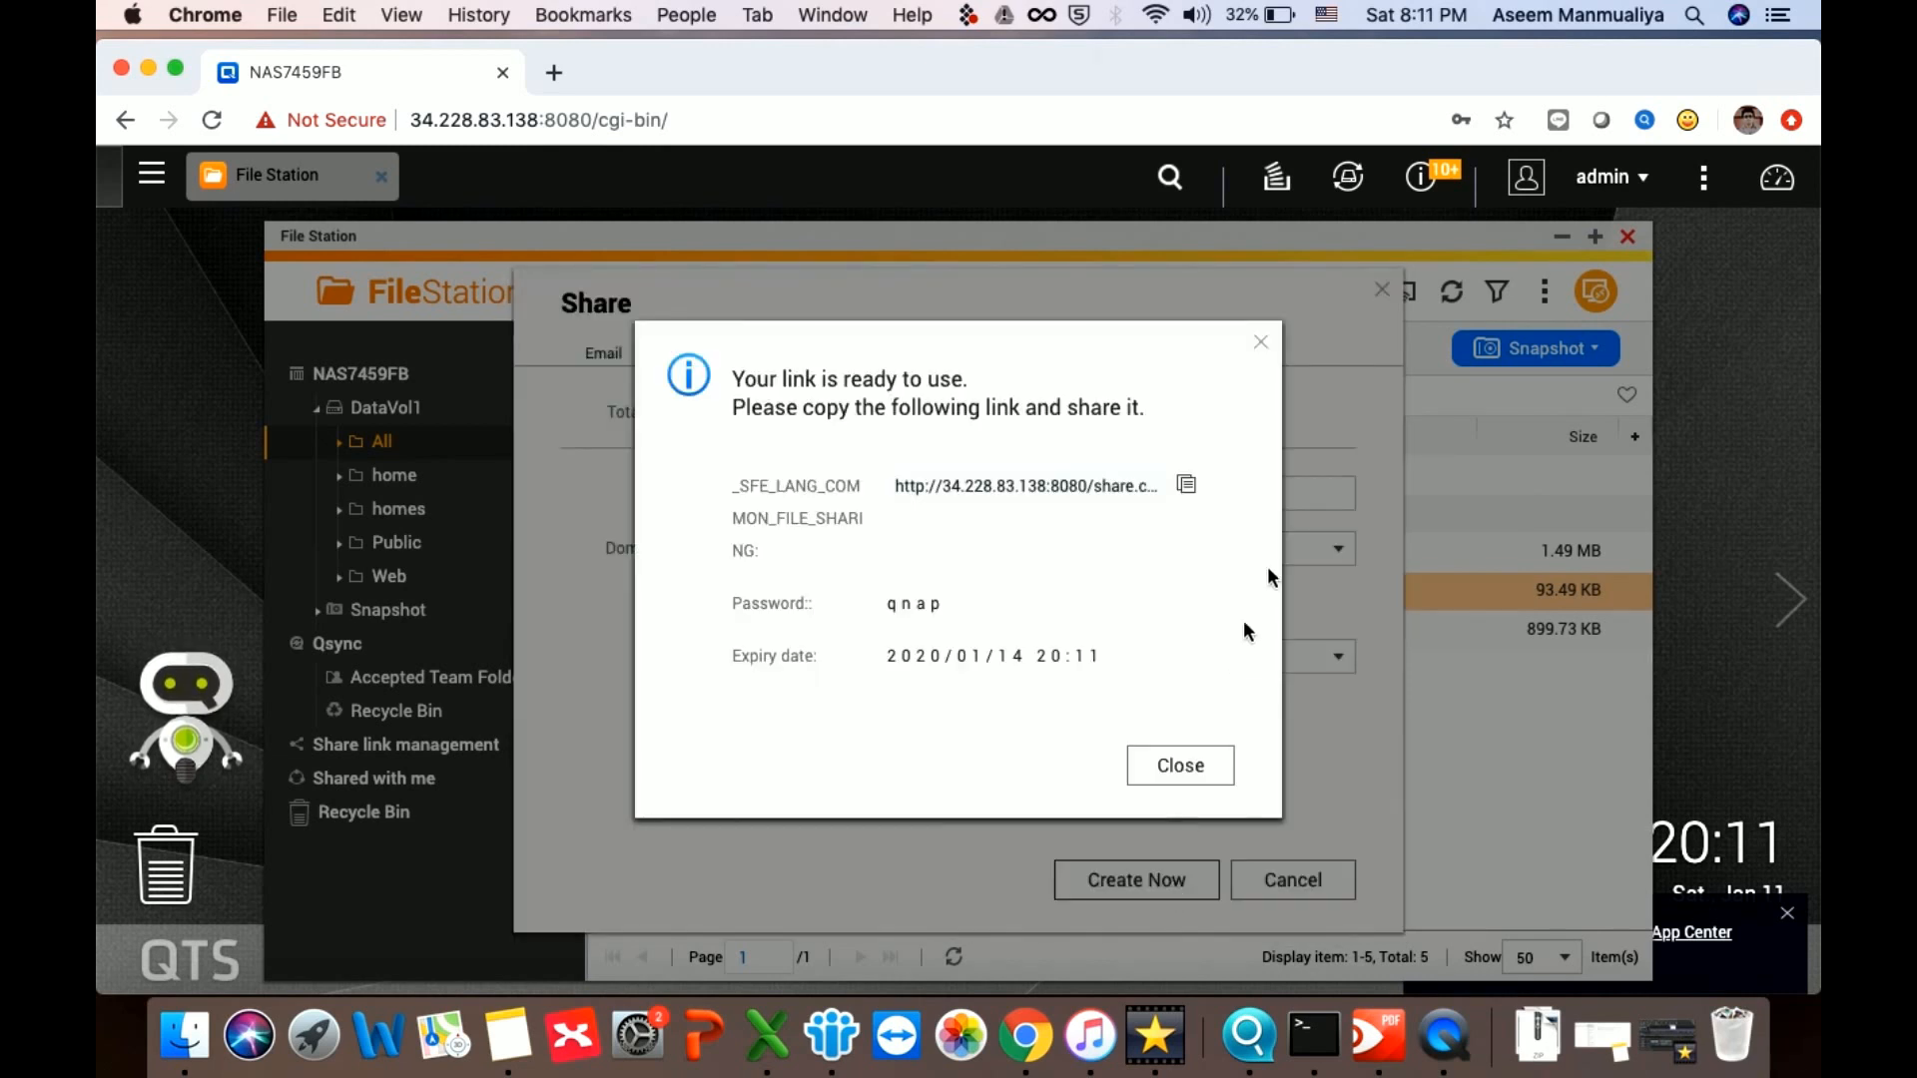
click(1187, 486)
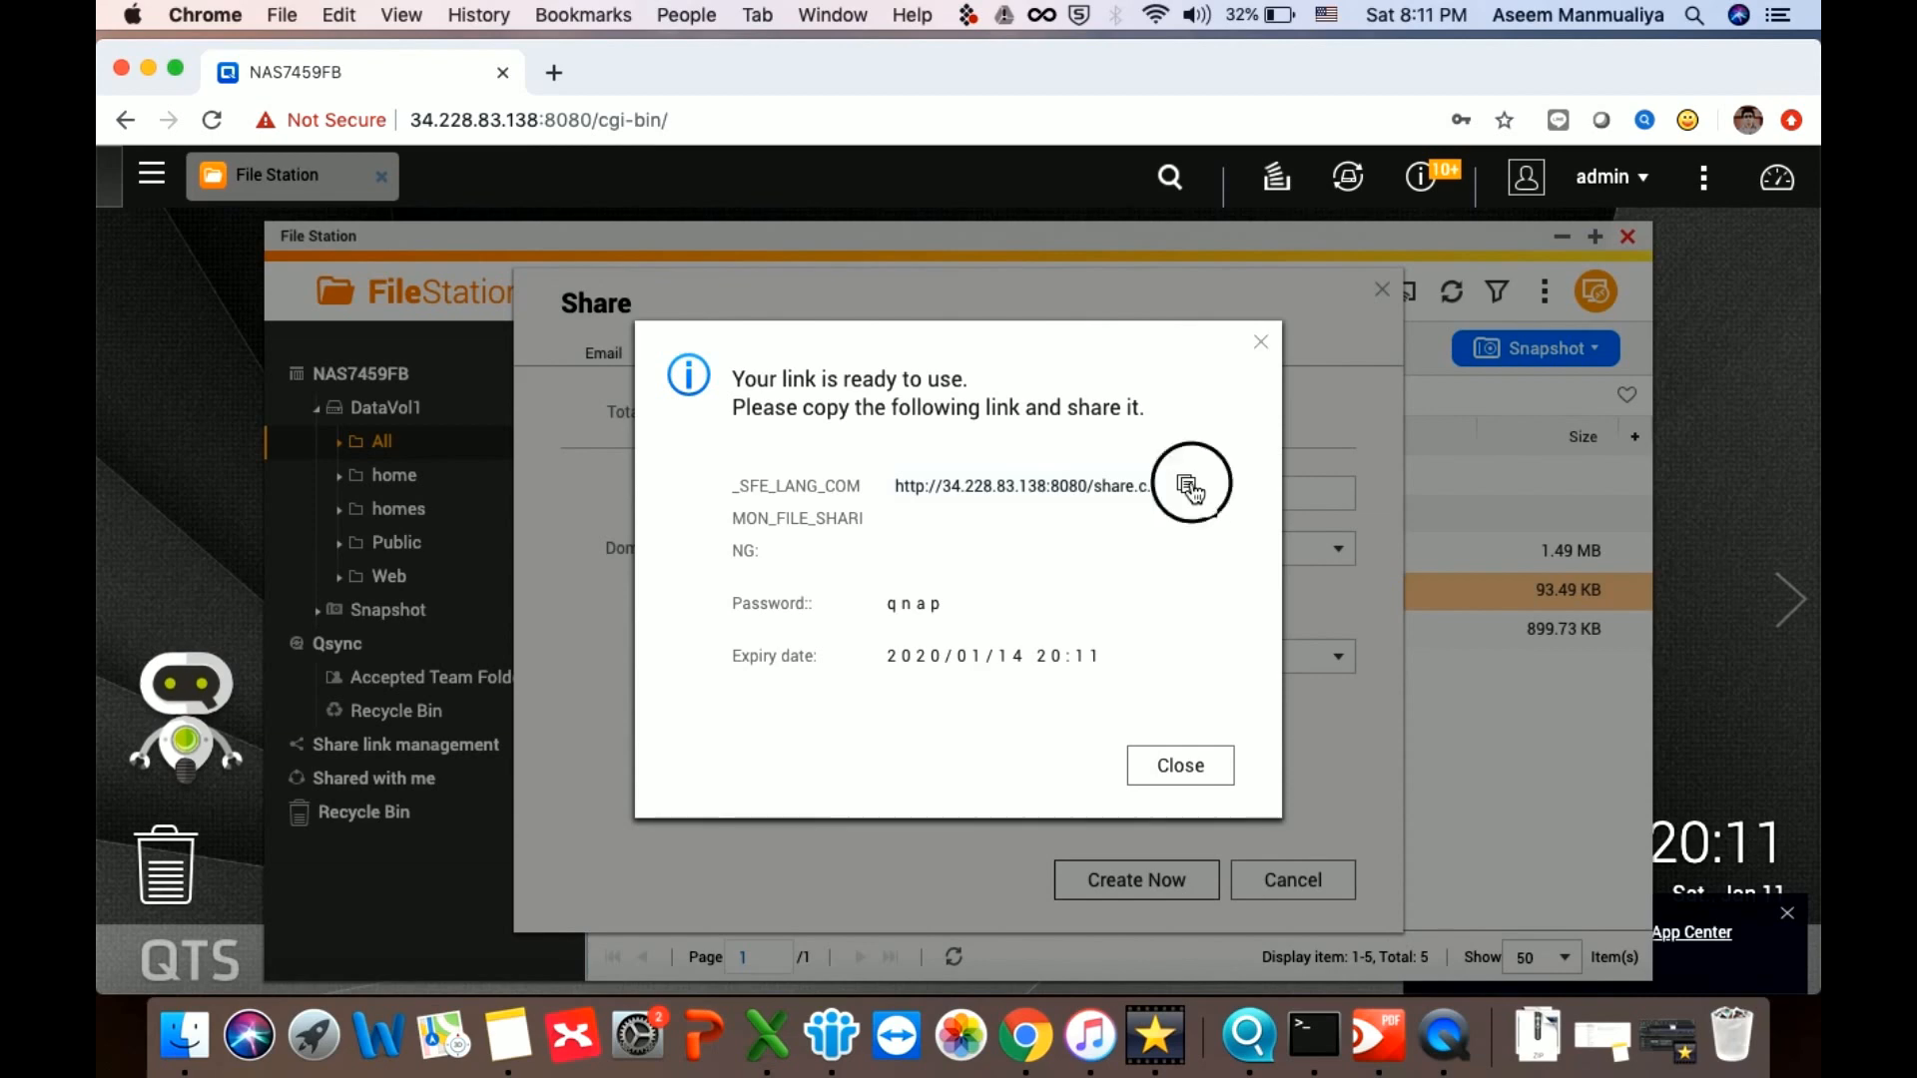
click(1166, 762)
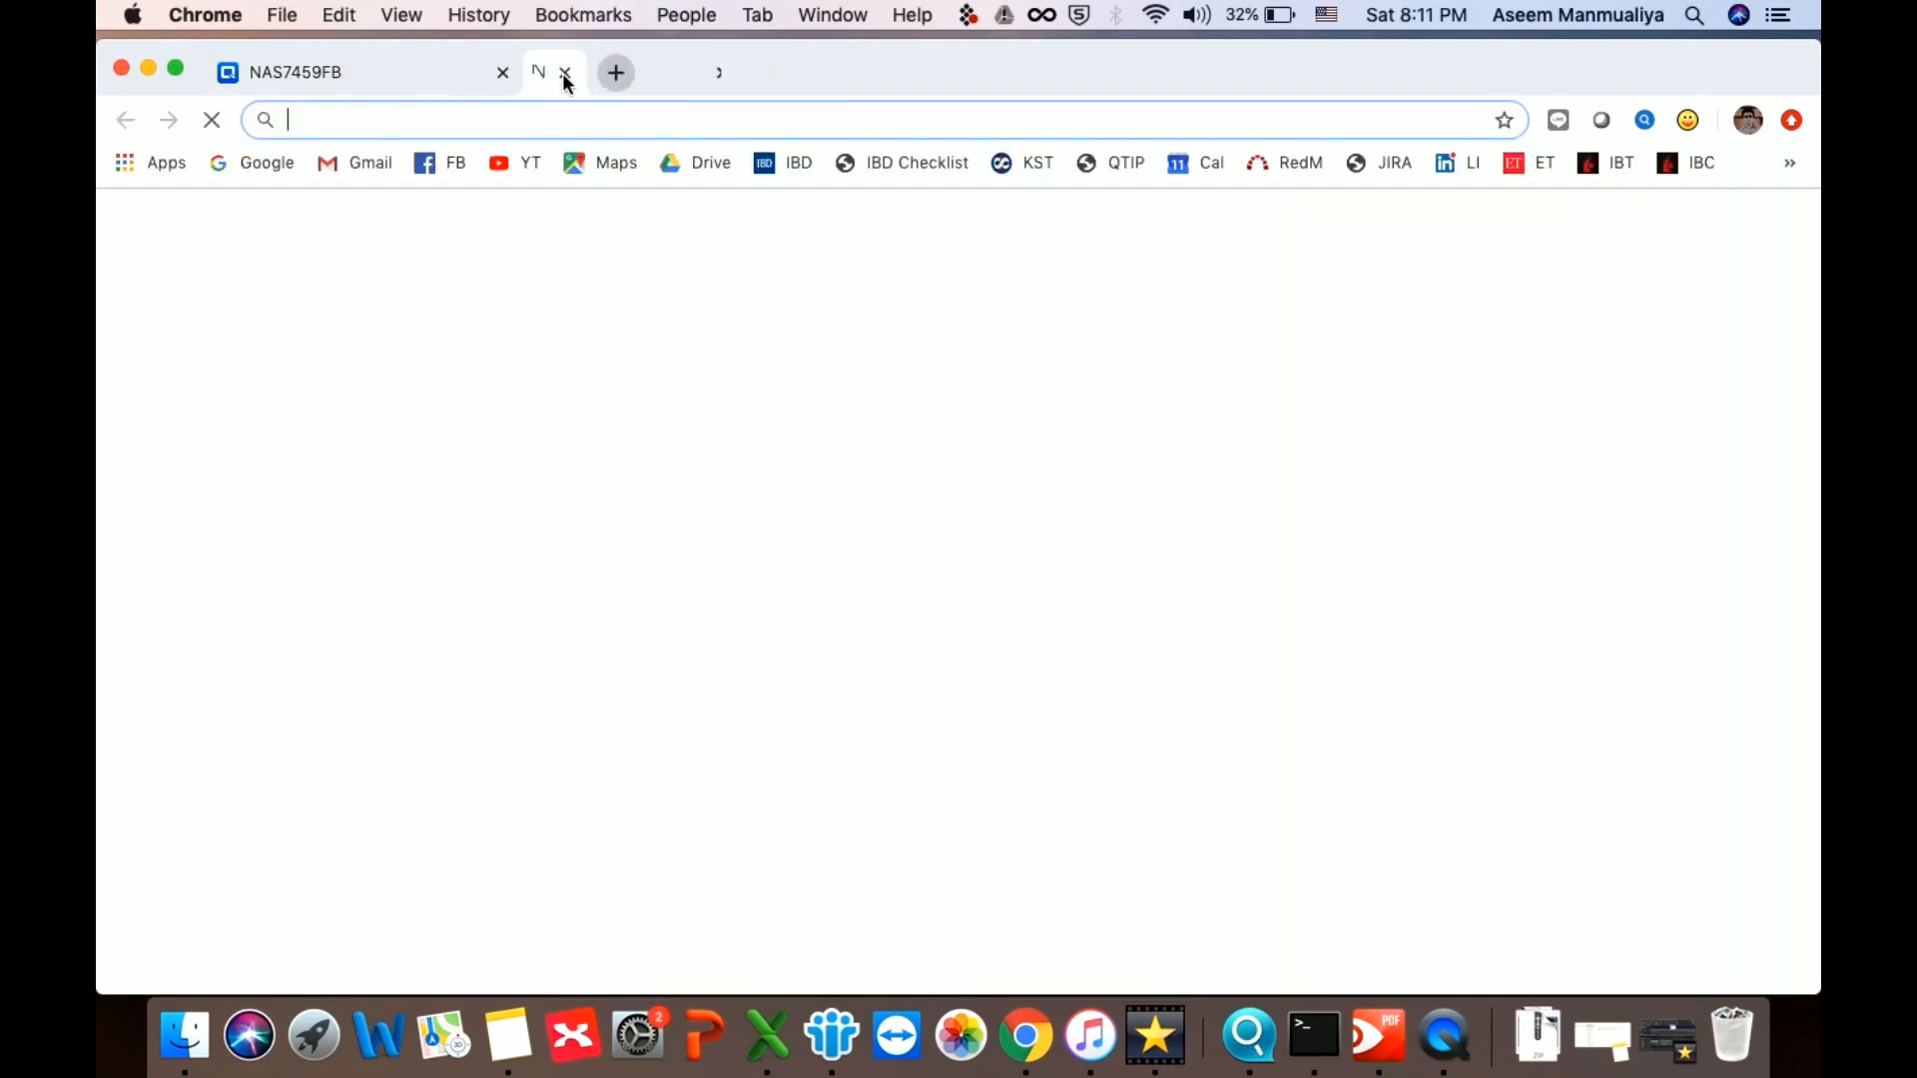
Load the copied share link in a new Chrome tab and unlock it with its password
click(555, 73)
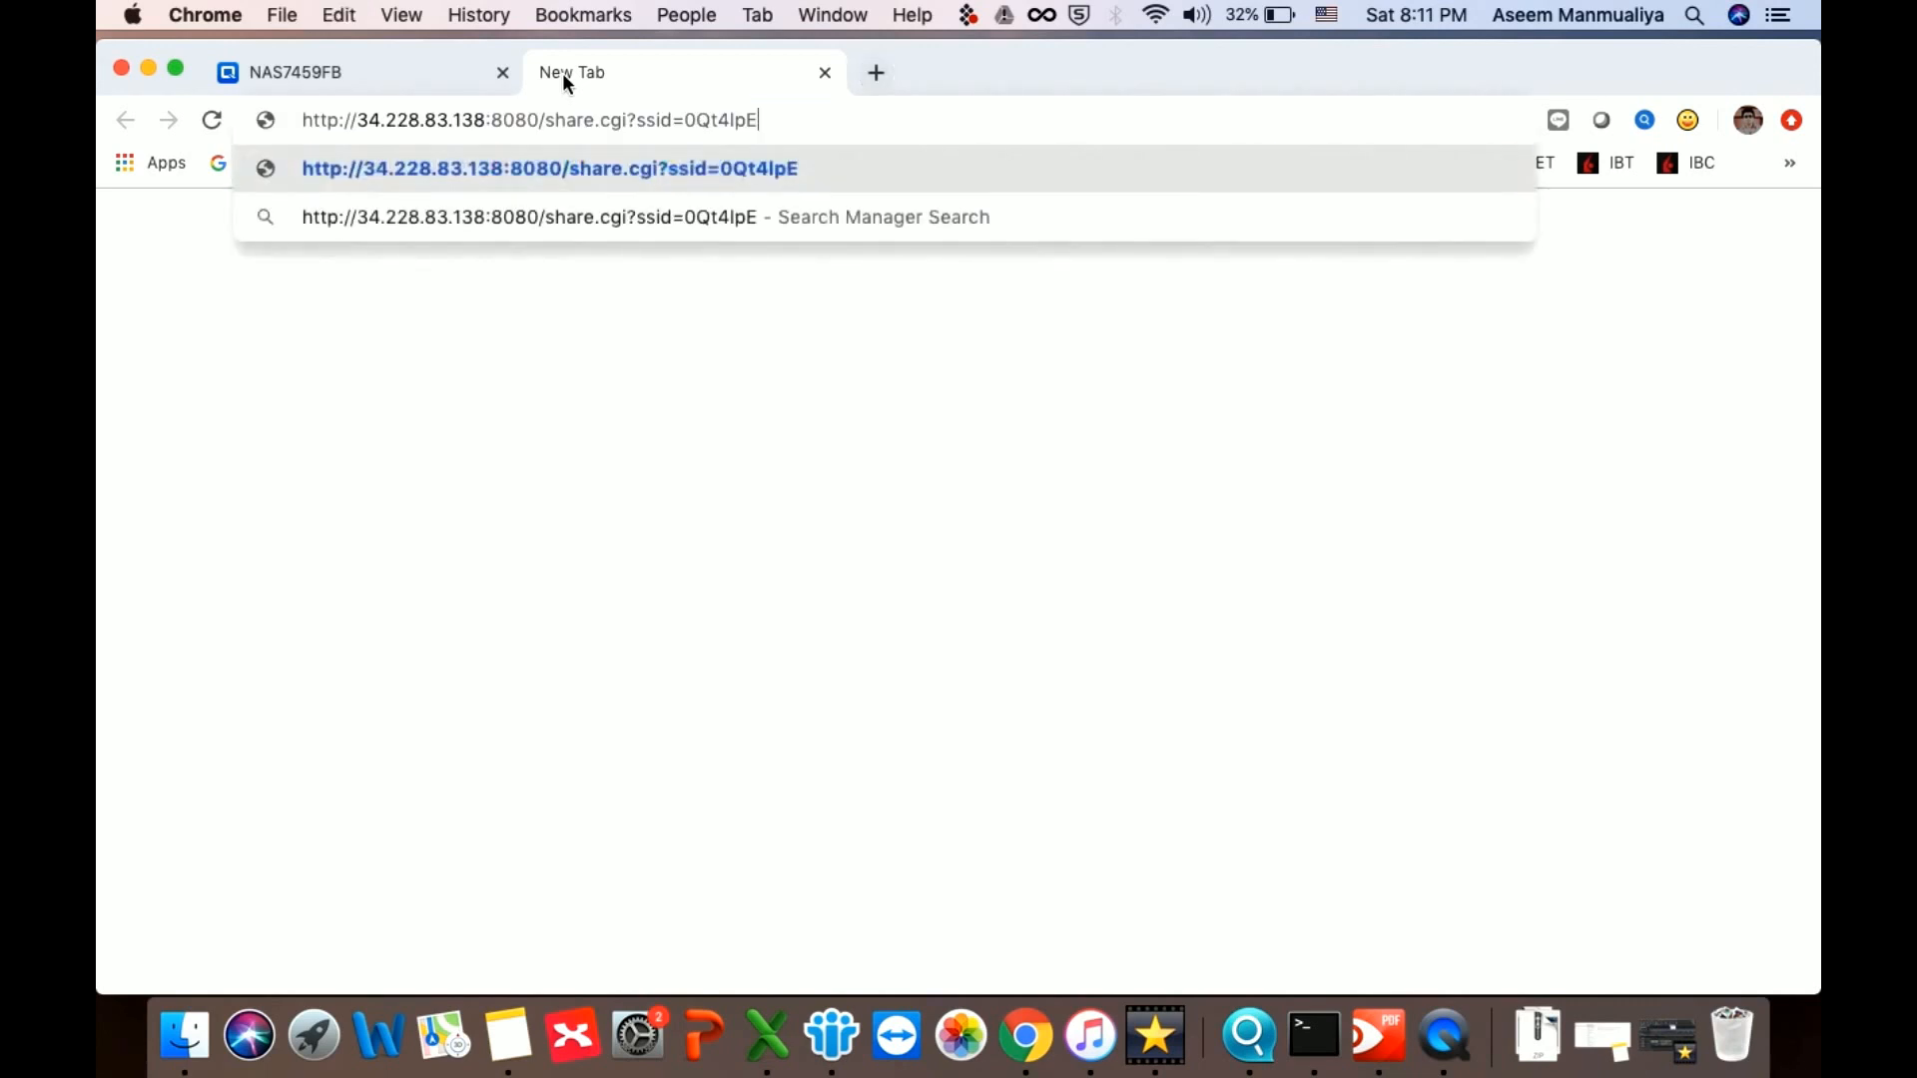
key(Return)
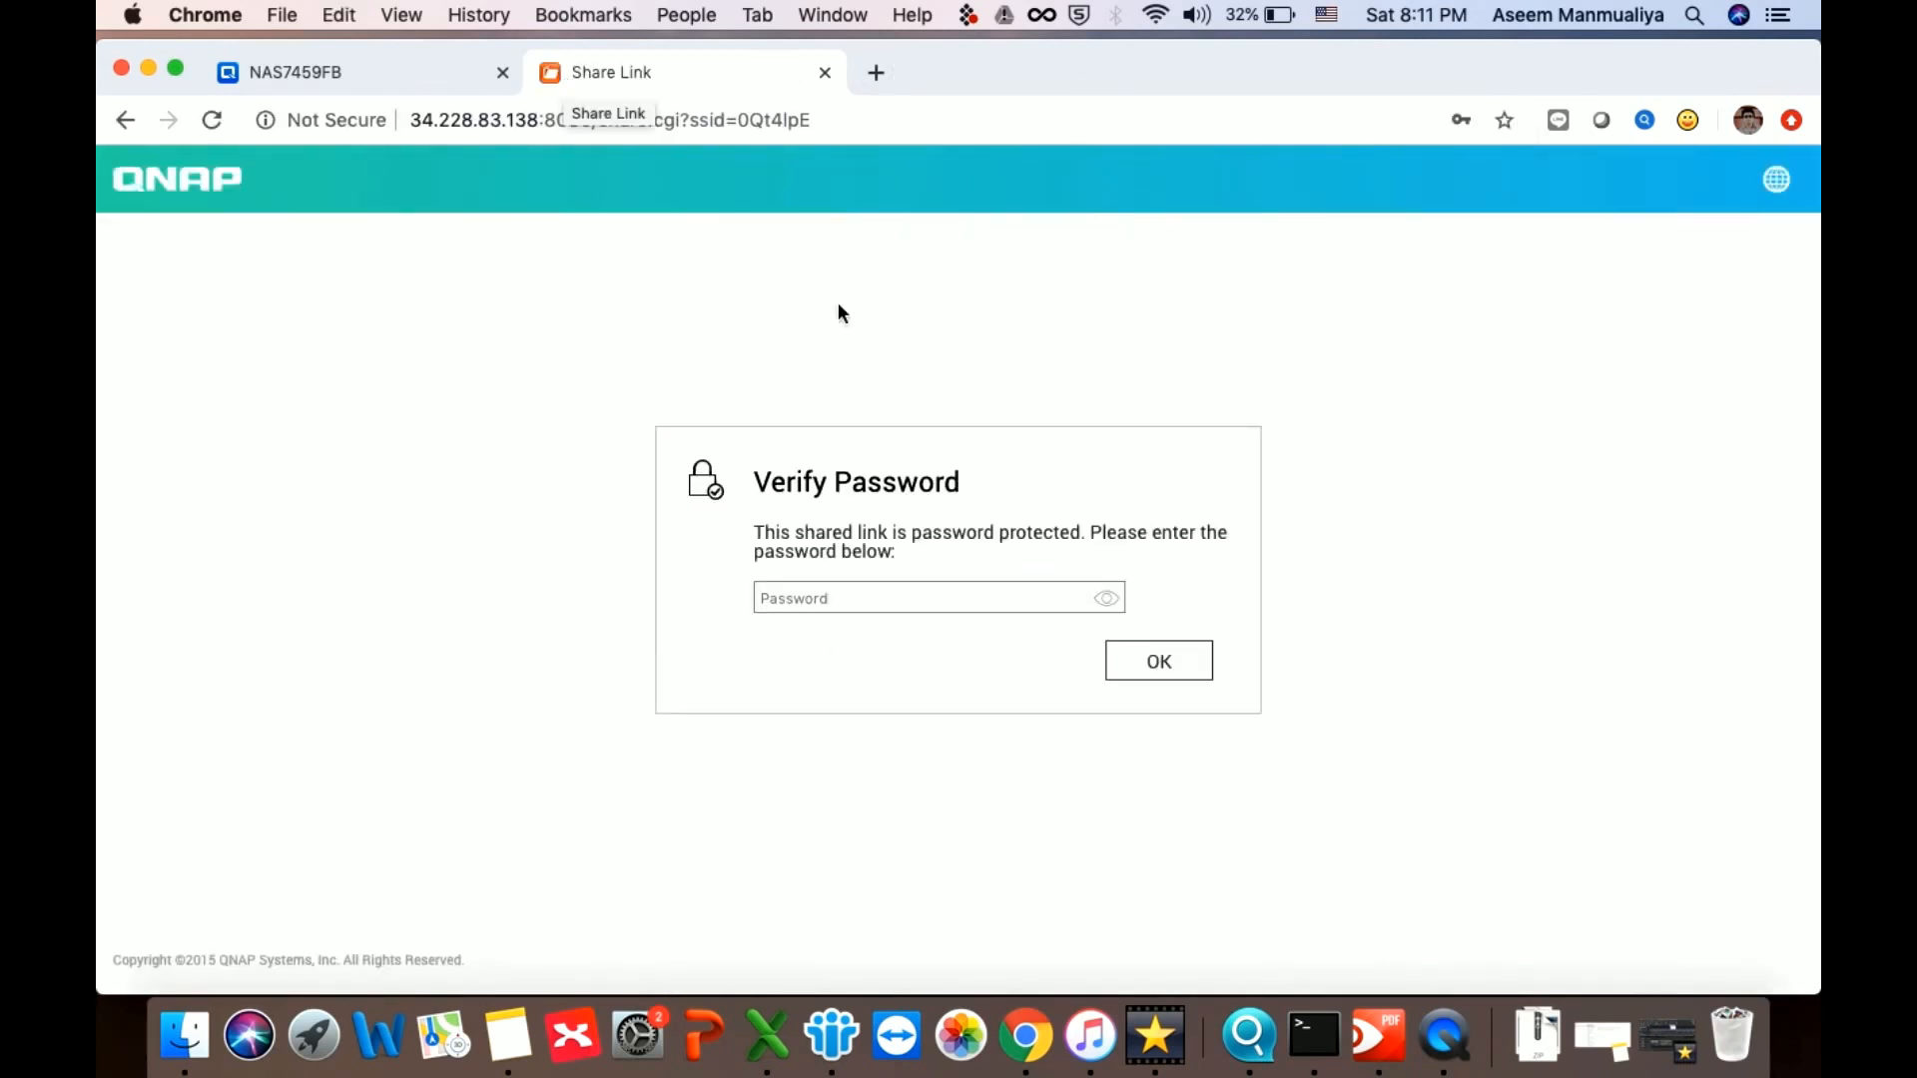
click(882, 597)
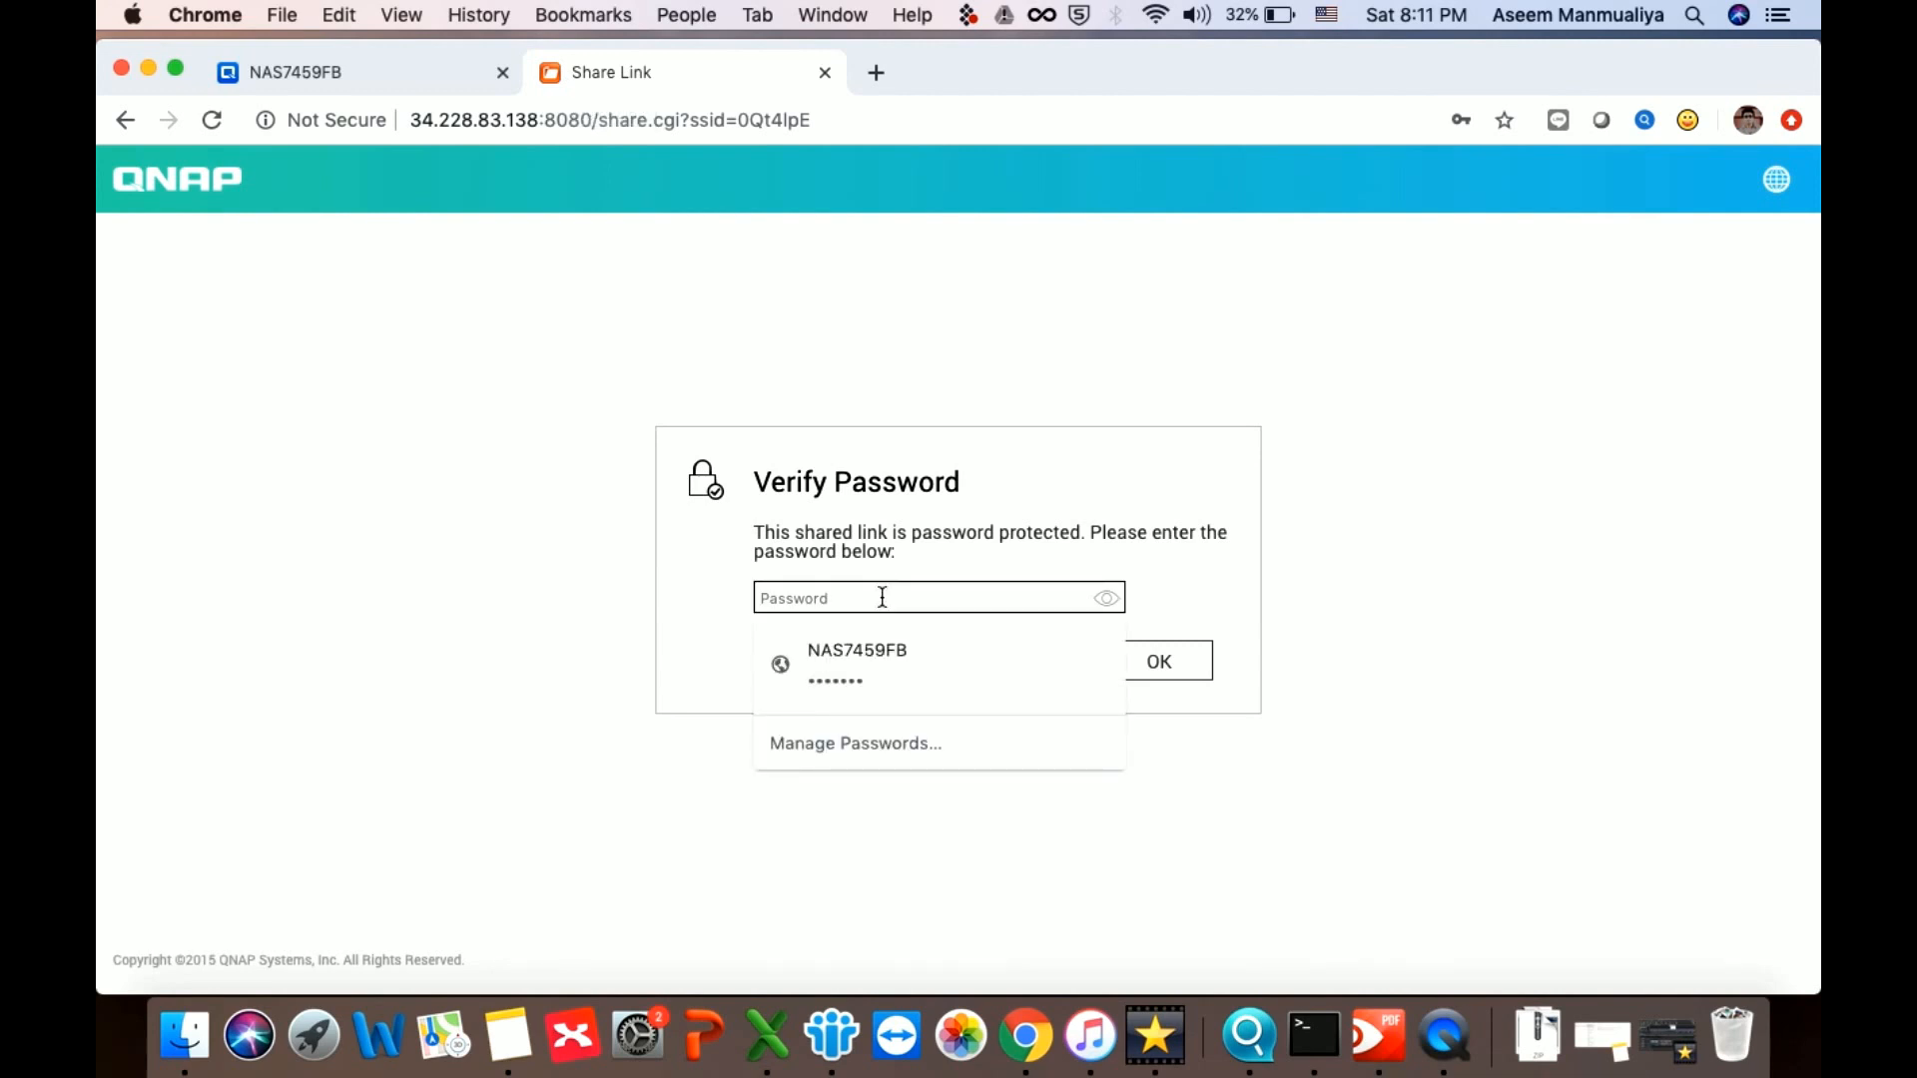
text(••)
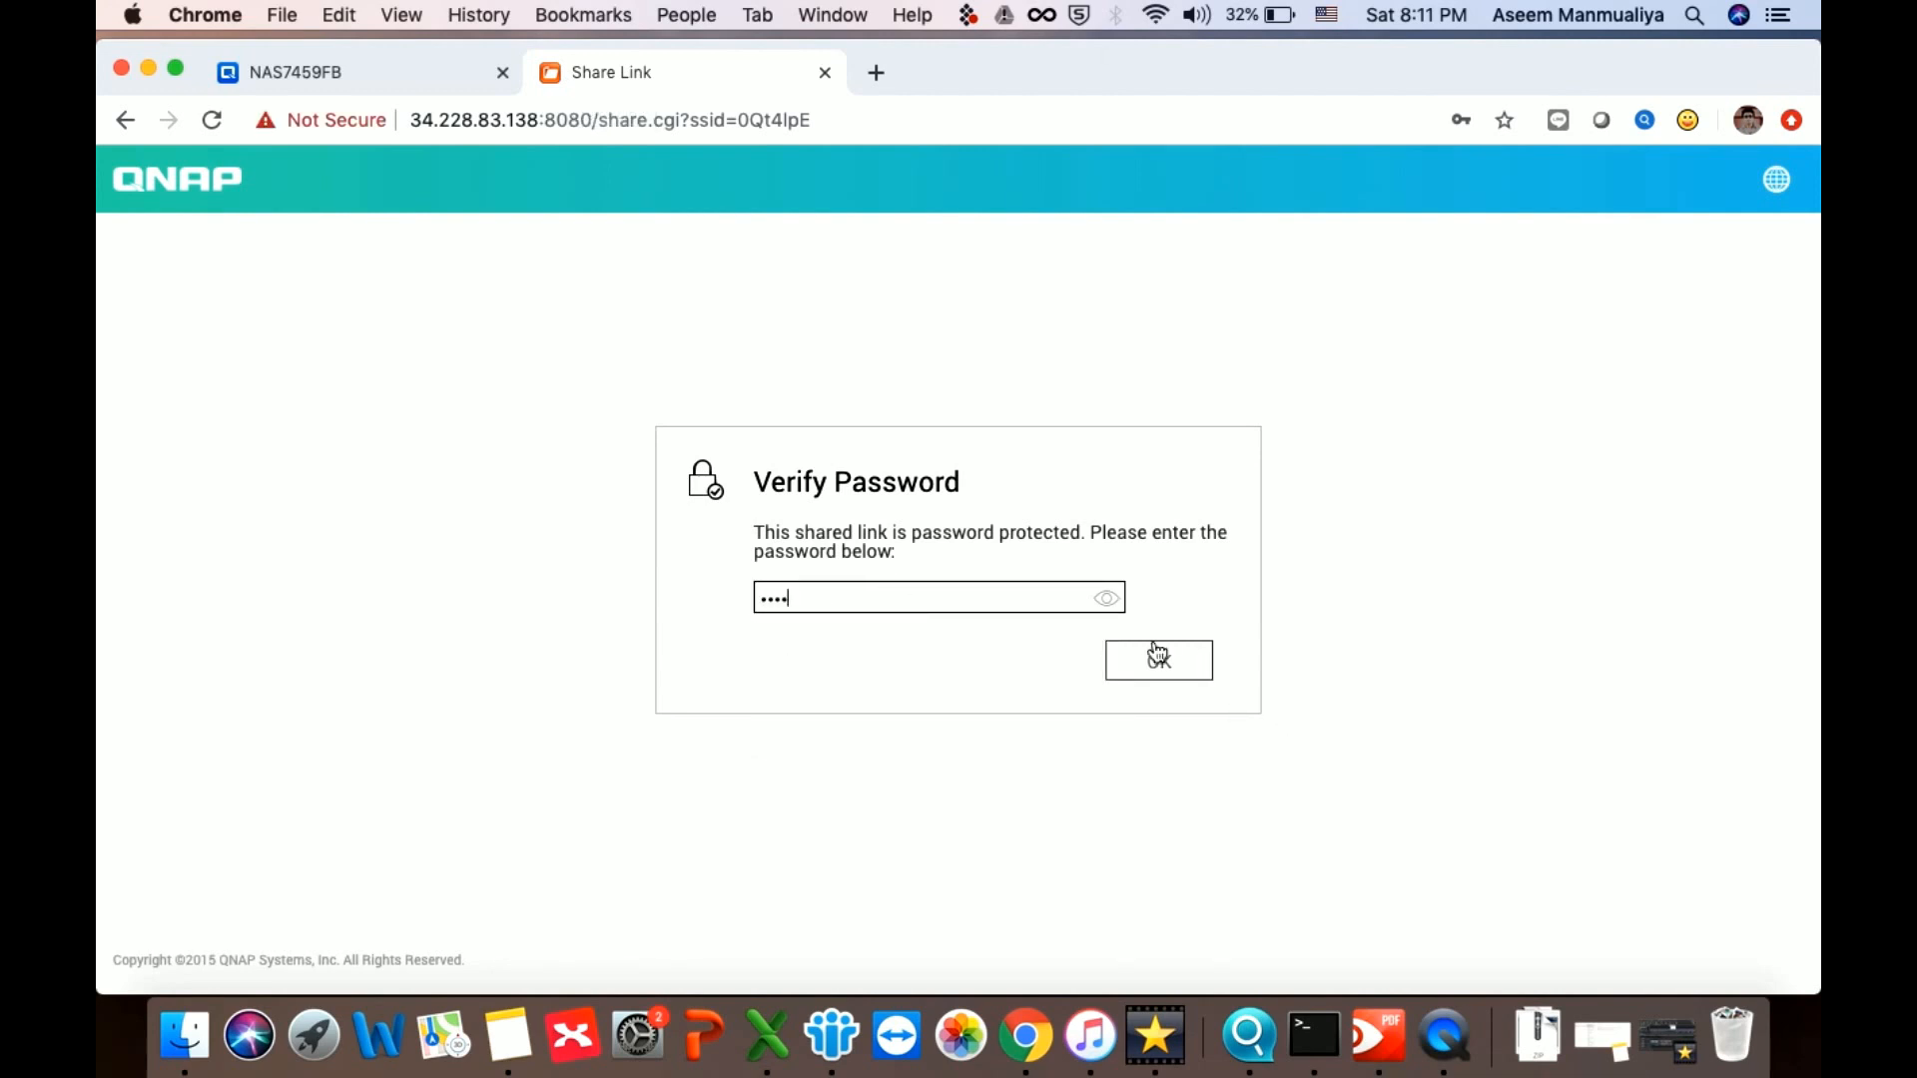
click(1106, 599)
click(1144, 667)
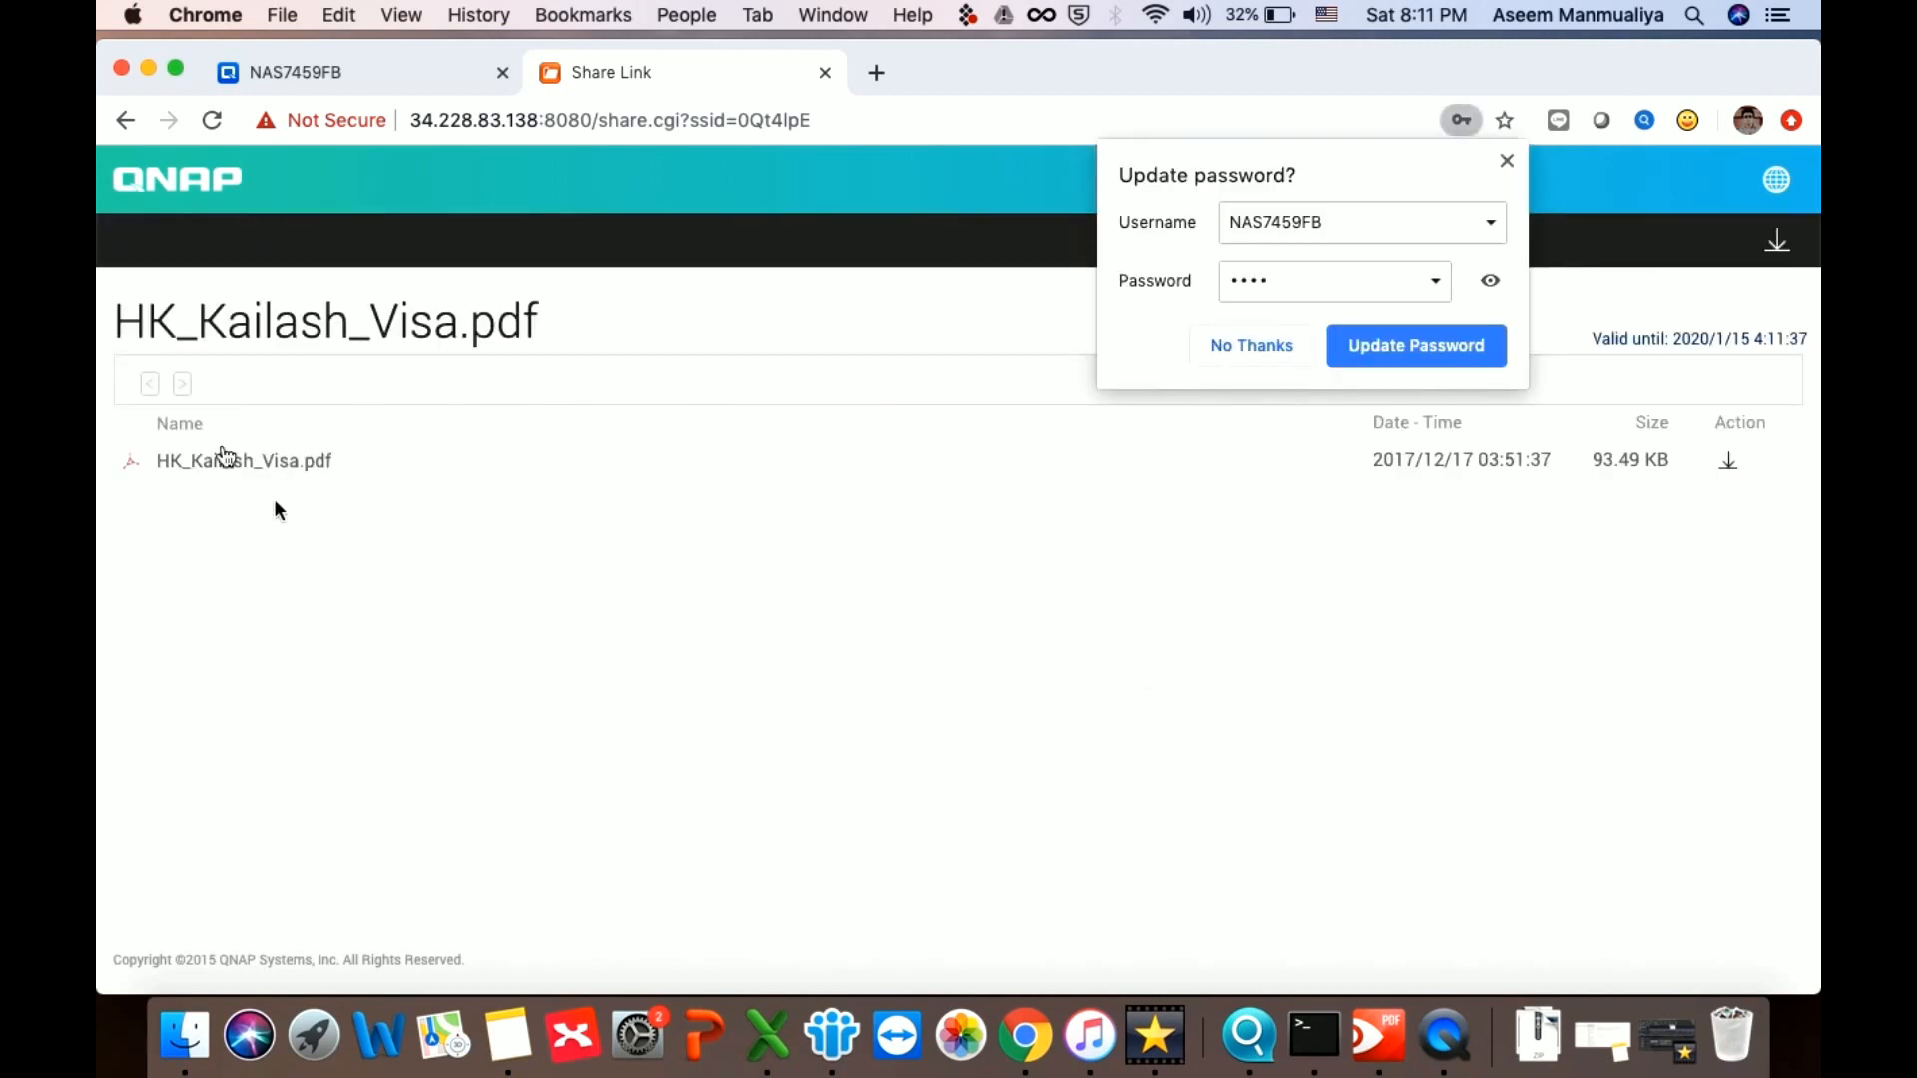
View HK_Kailash_Visa.pdf from the share page, scroll through it, then close it
click(212, 461)
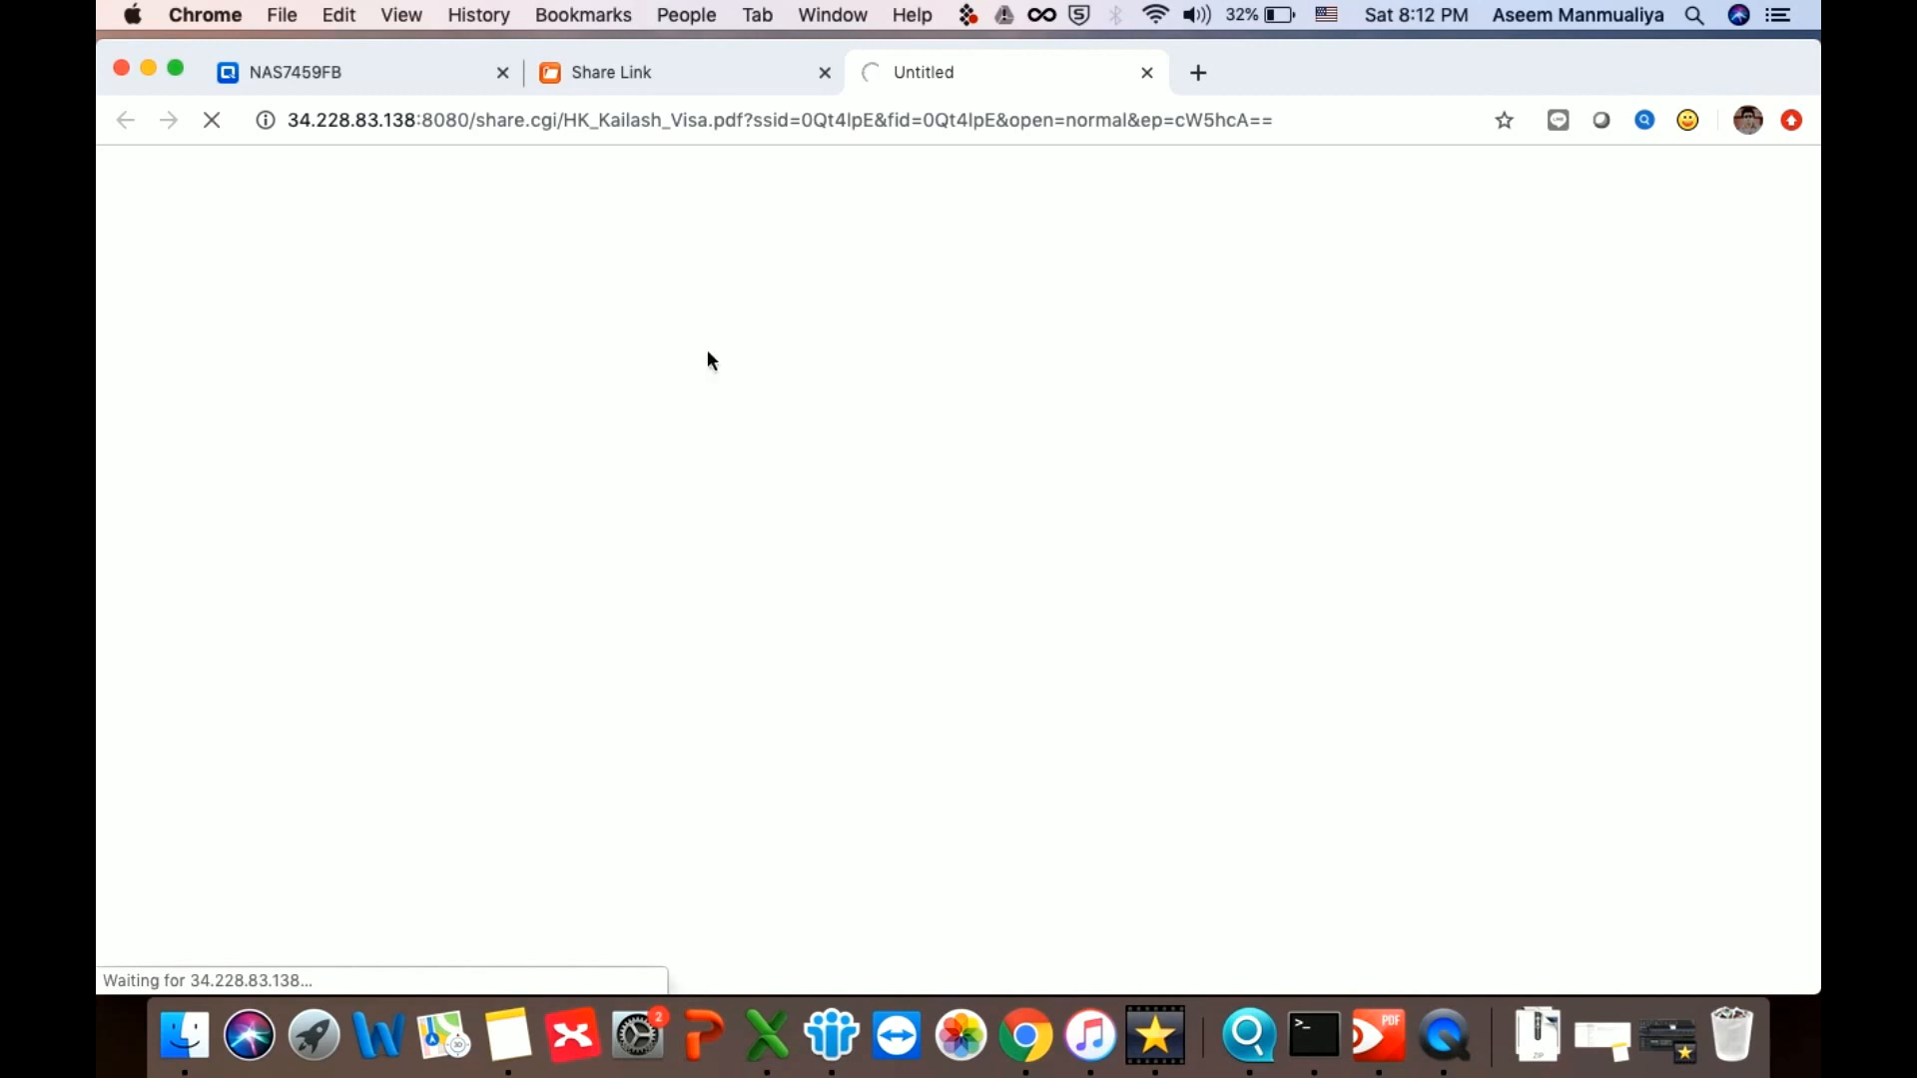
click(725, 80)
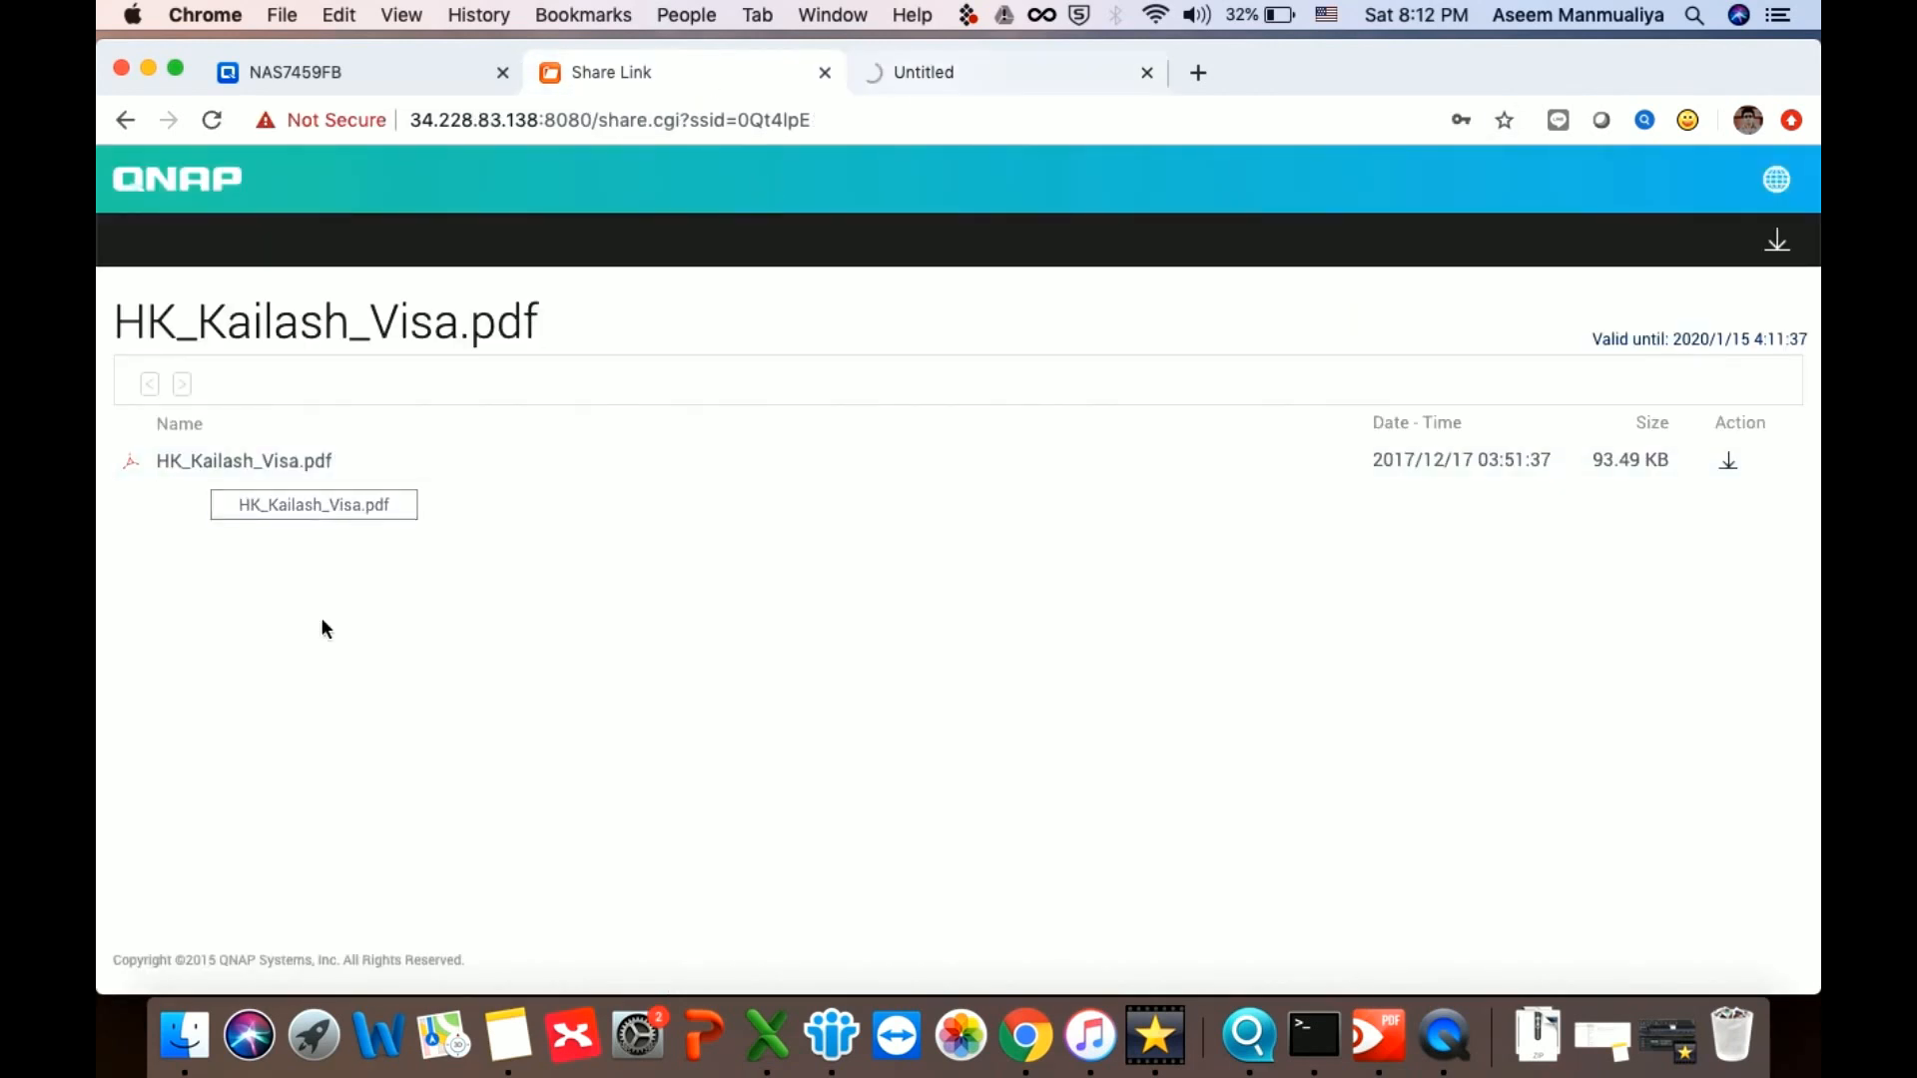
click(1055, 68)
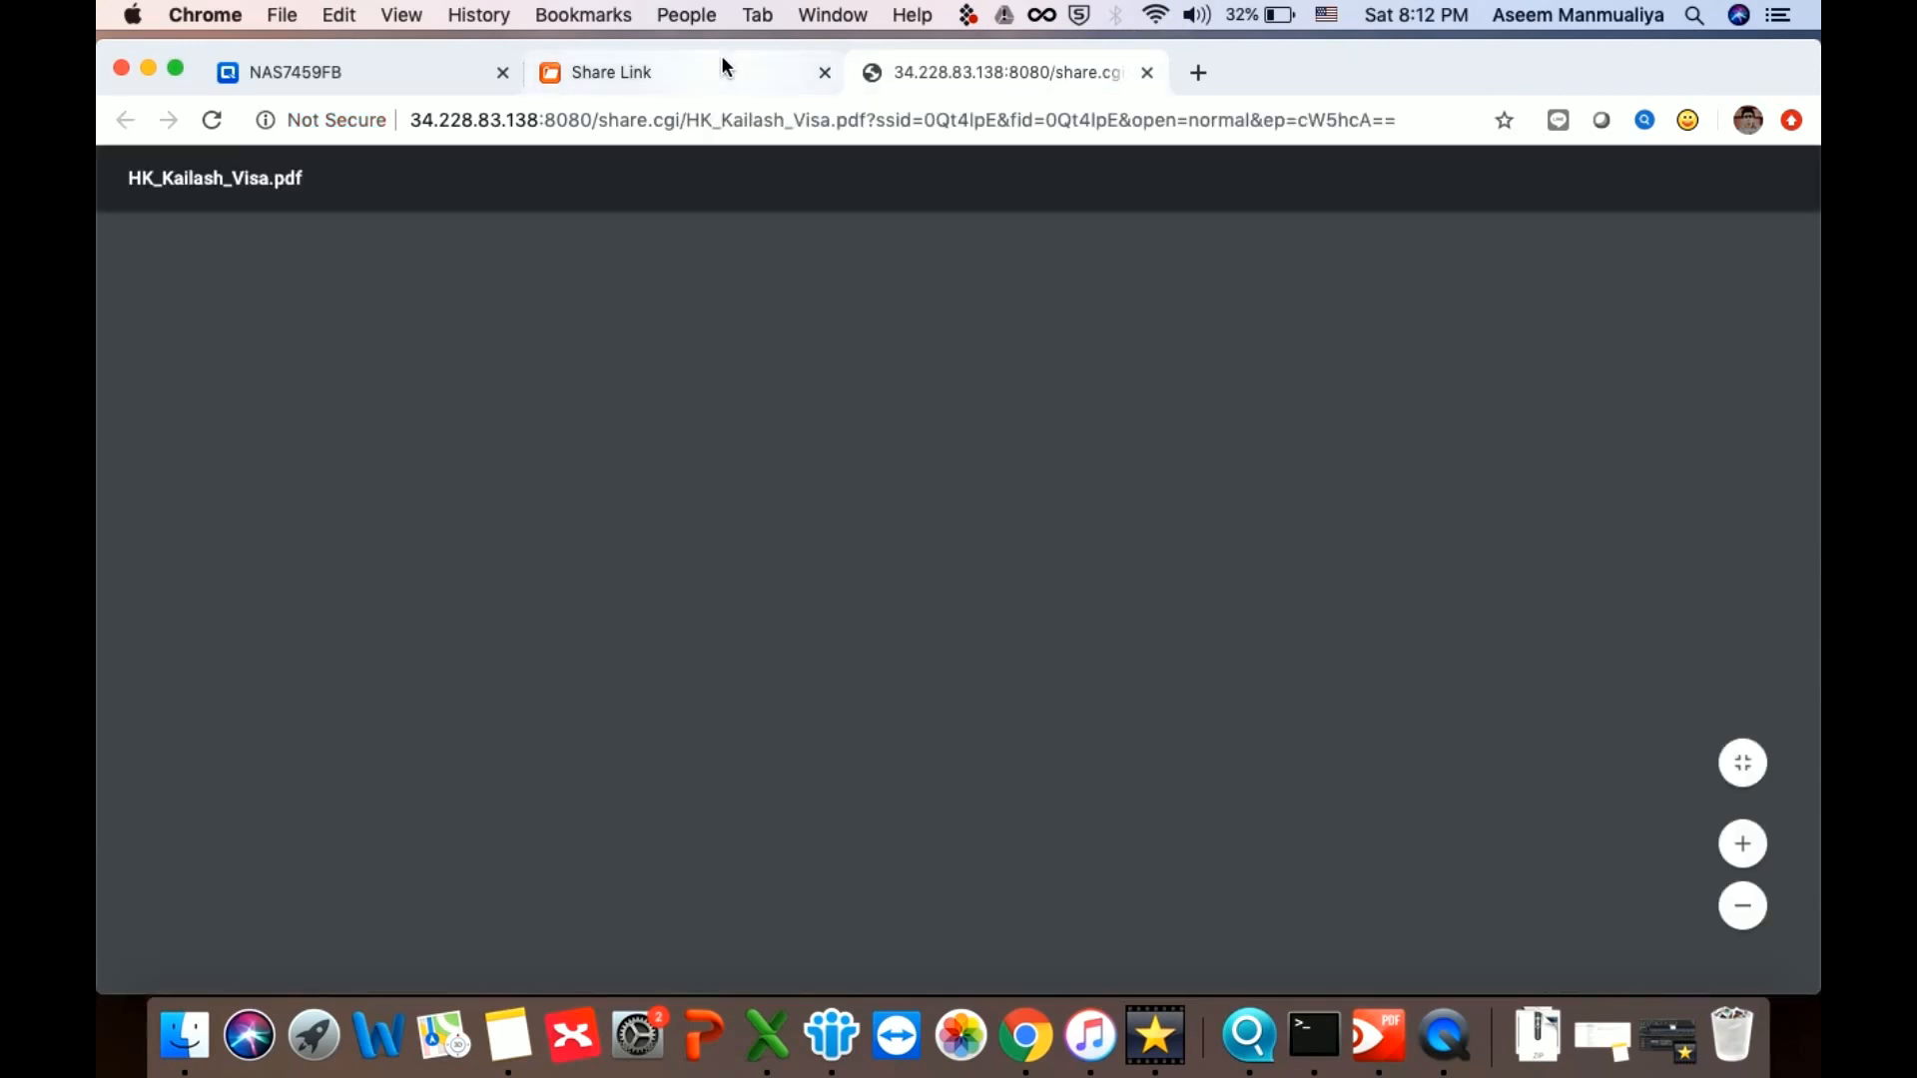
scroll(733, 462, down, 3)
scroll(733, 462, down, 5)
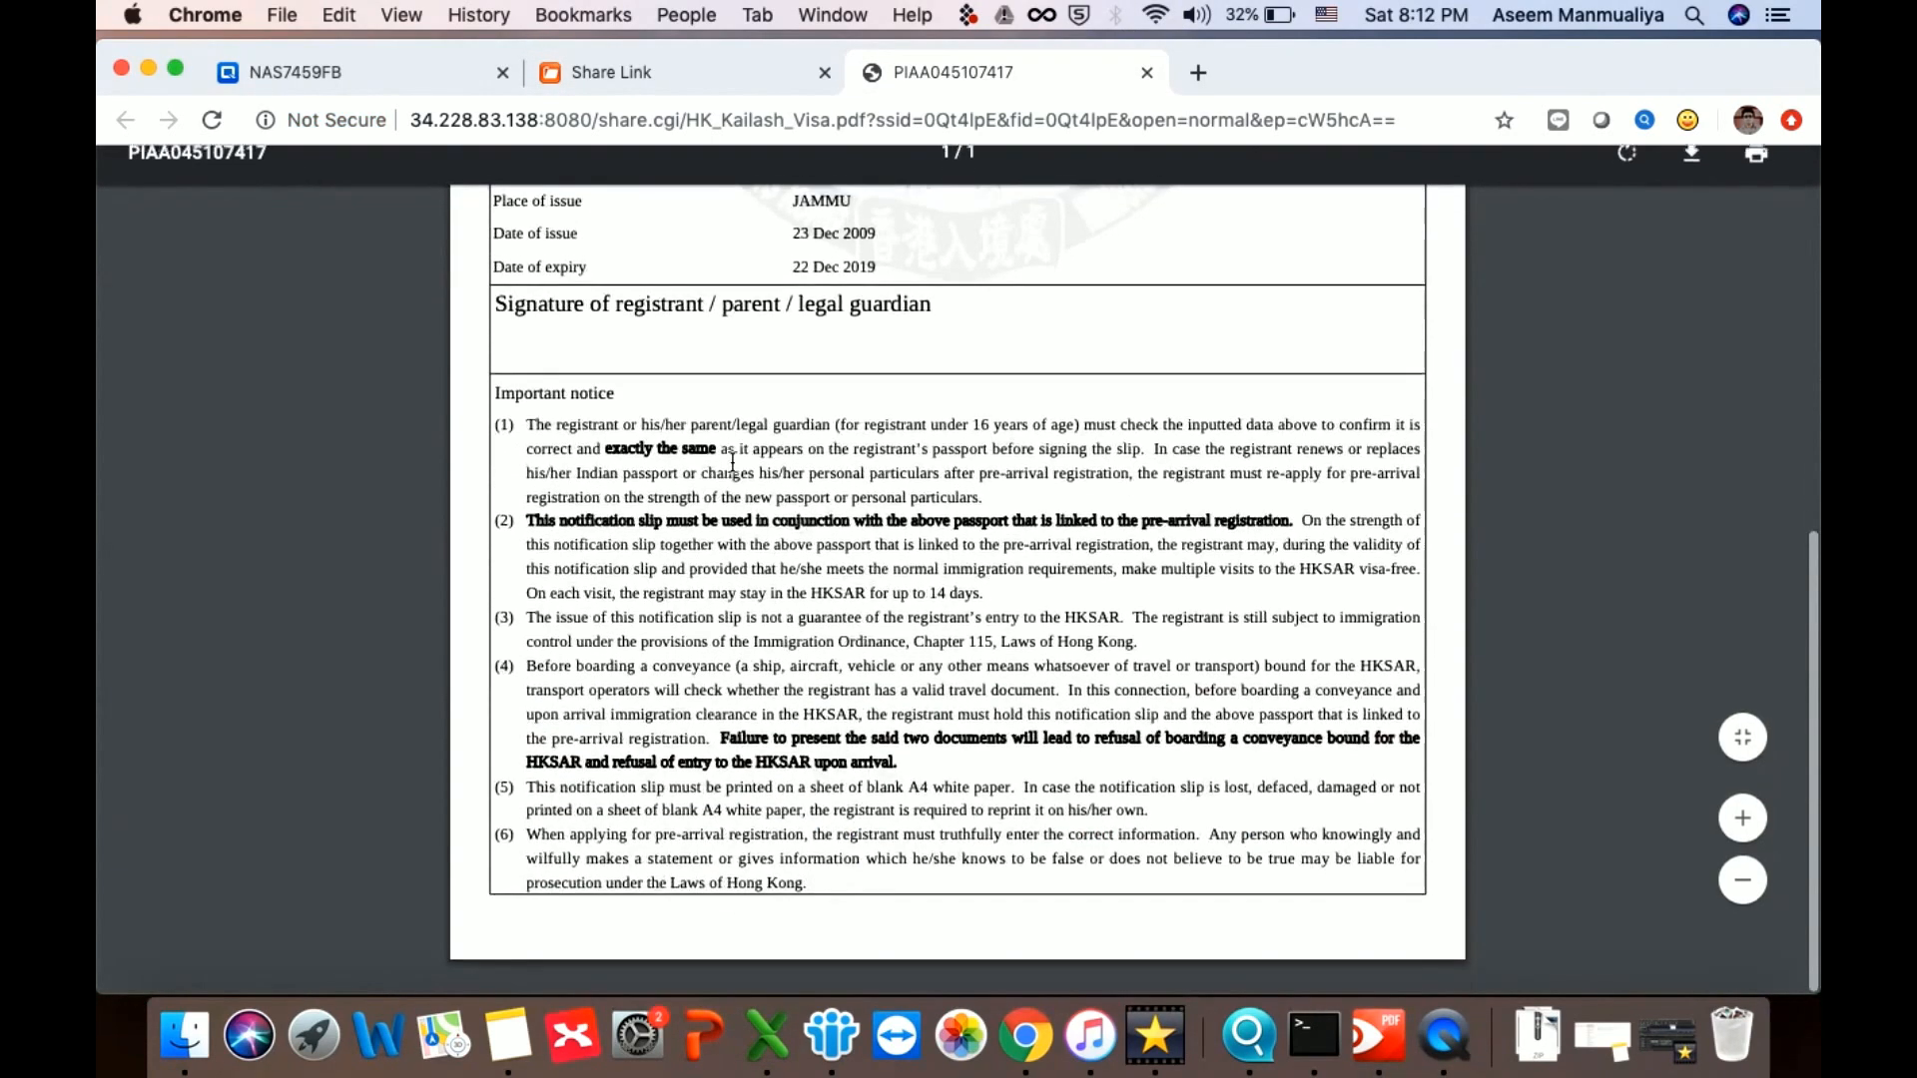
scroll(733, 462, up, 8)
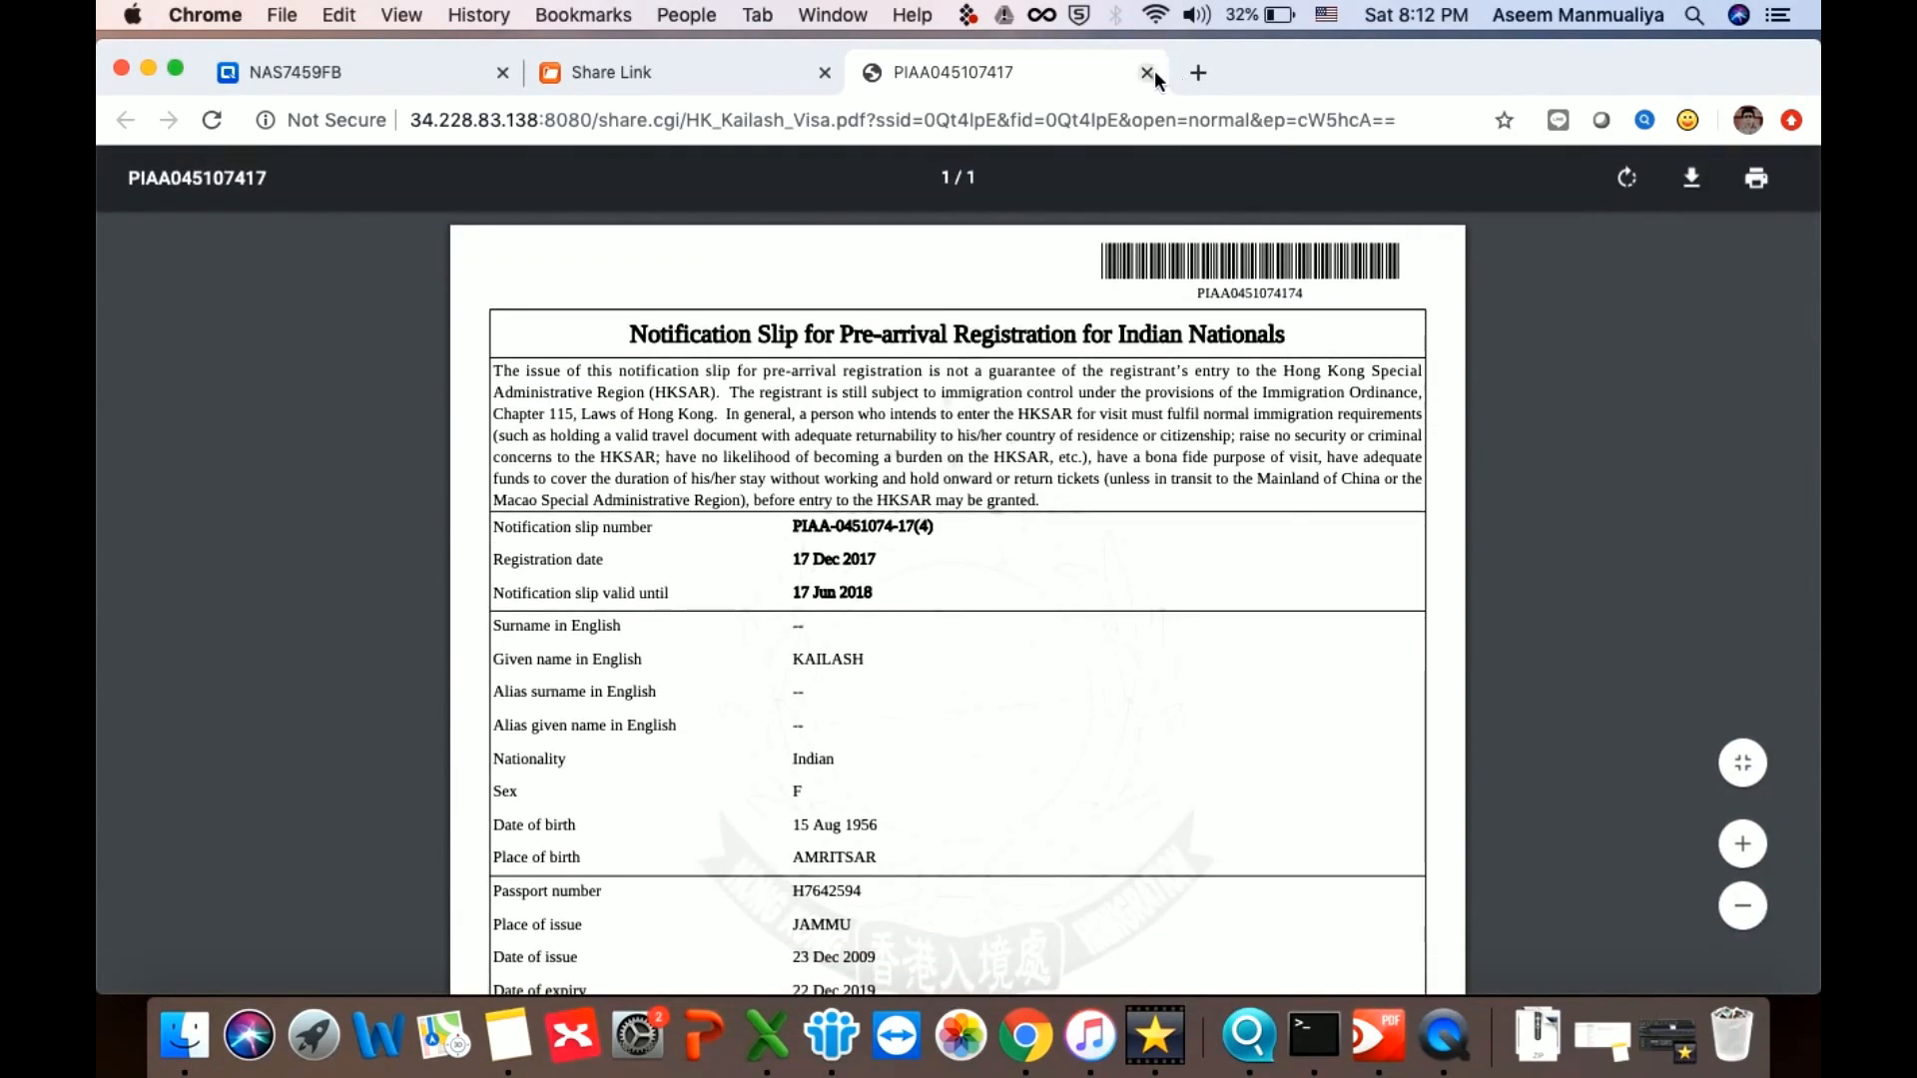
click(1147, 72)
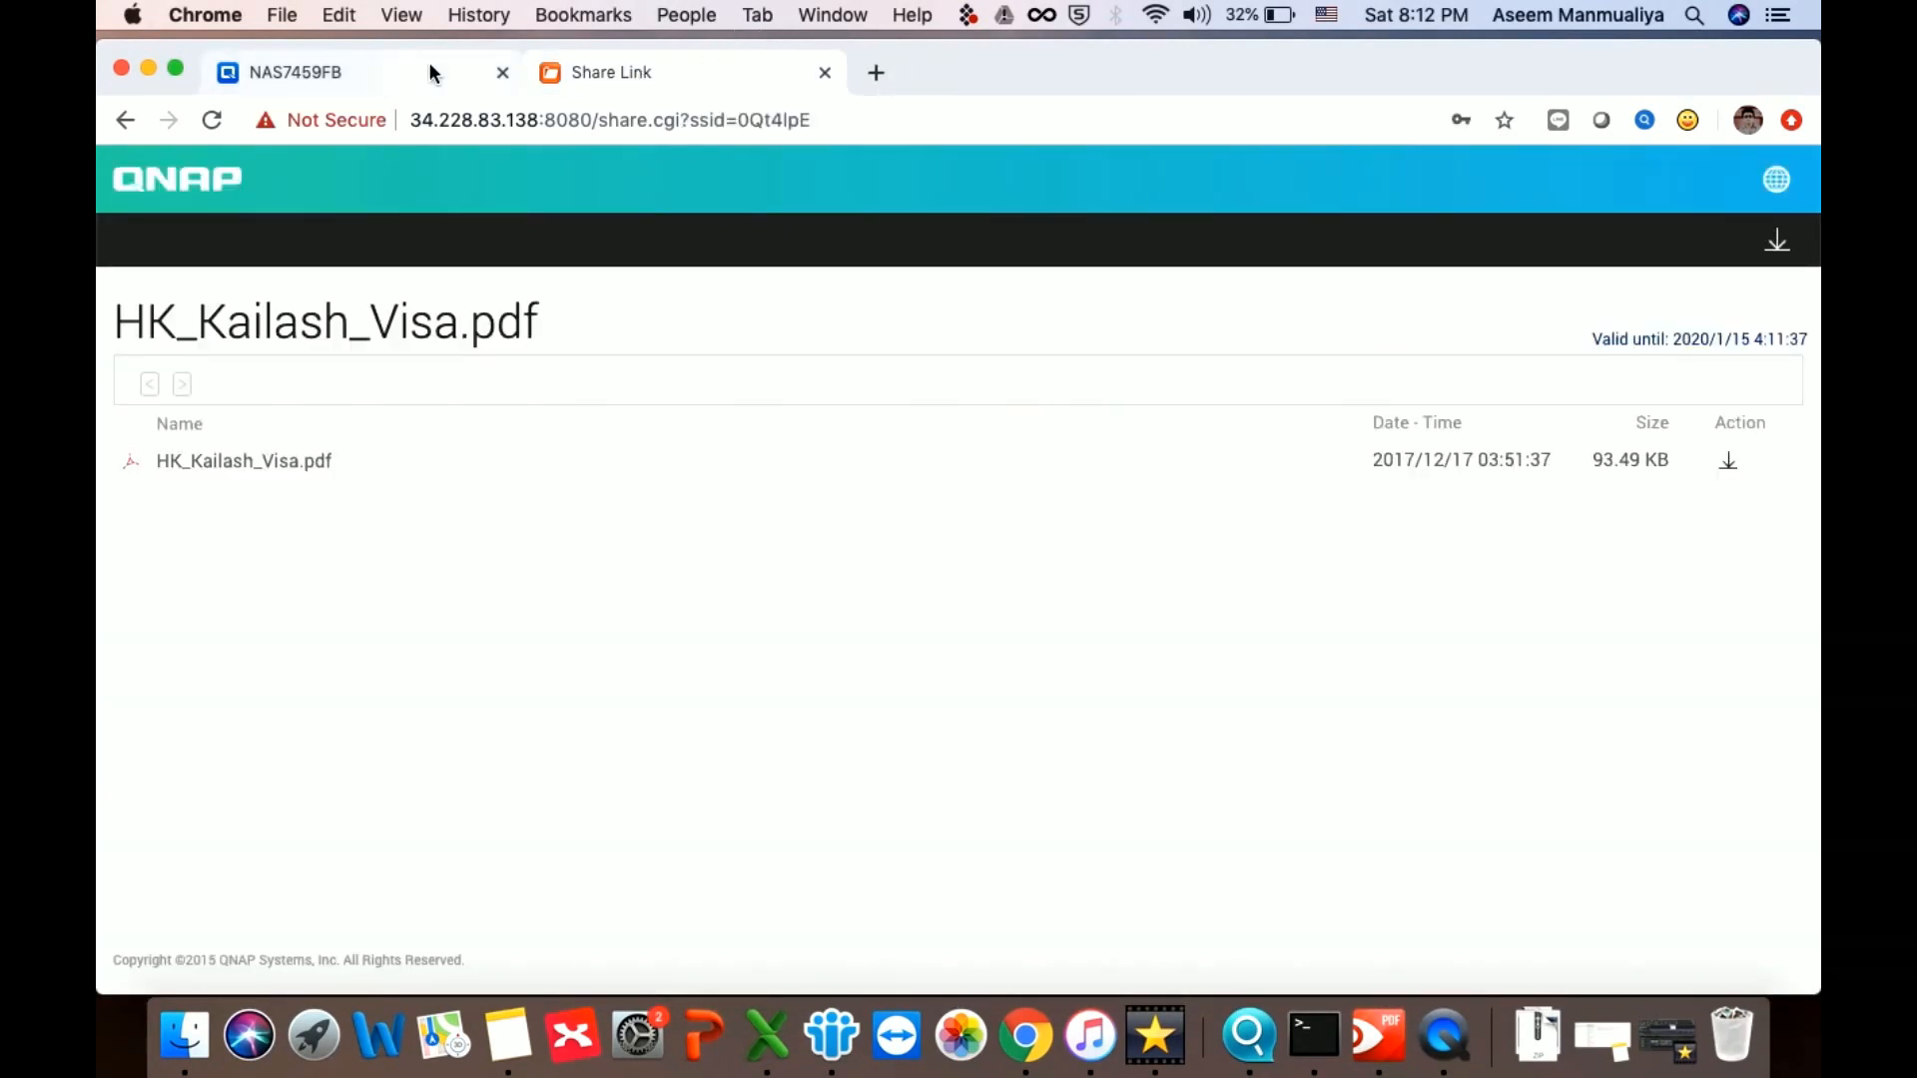
Return to the NAS7459FB File Station tab, then bring up the recording's stop options
click(404, 74)
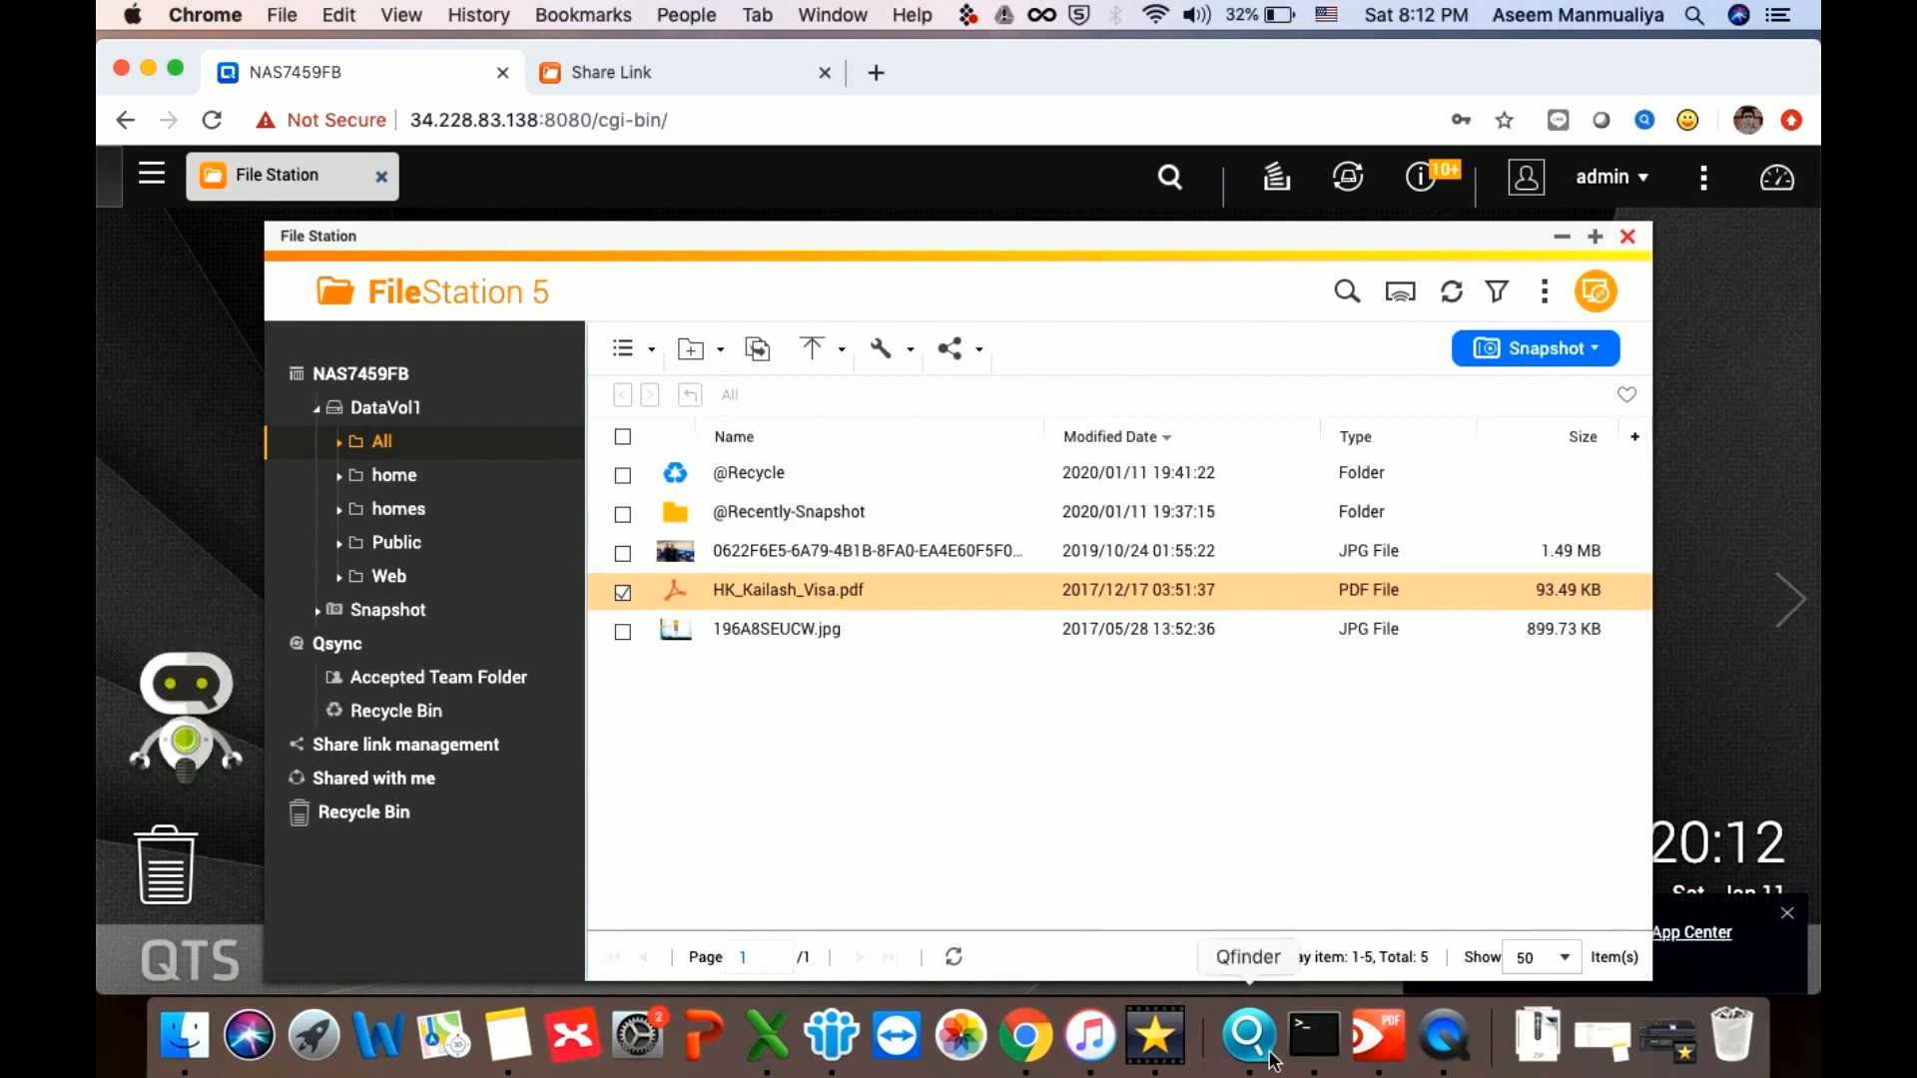
right_click(1445, 1037)
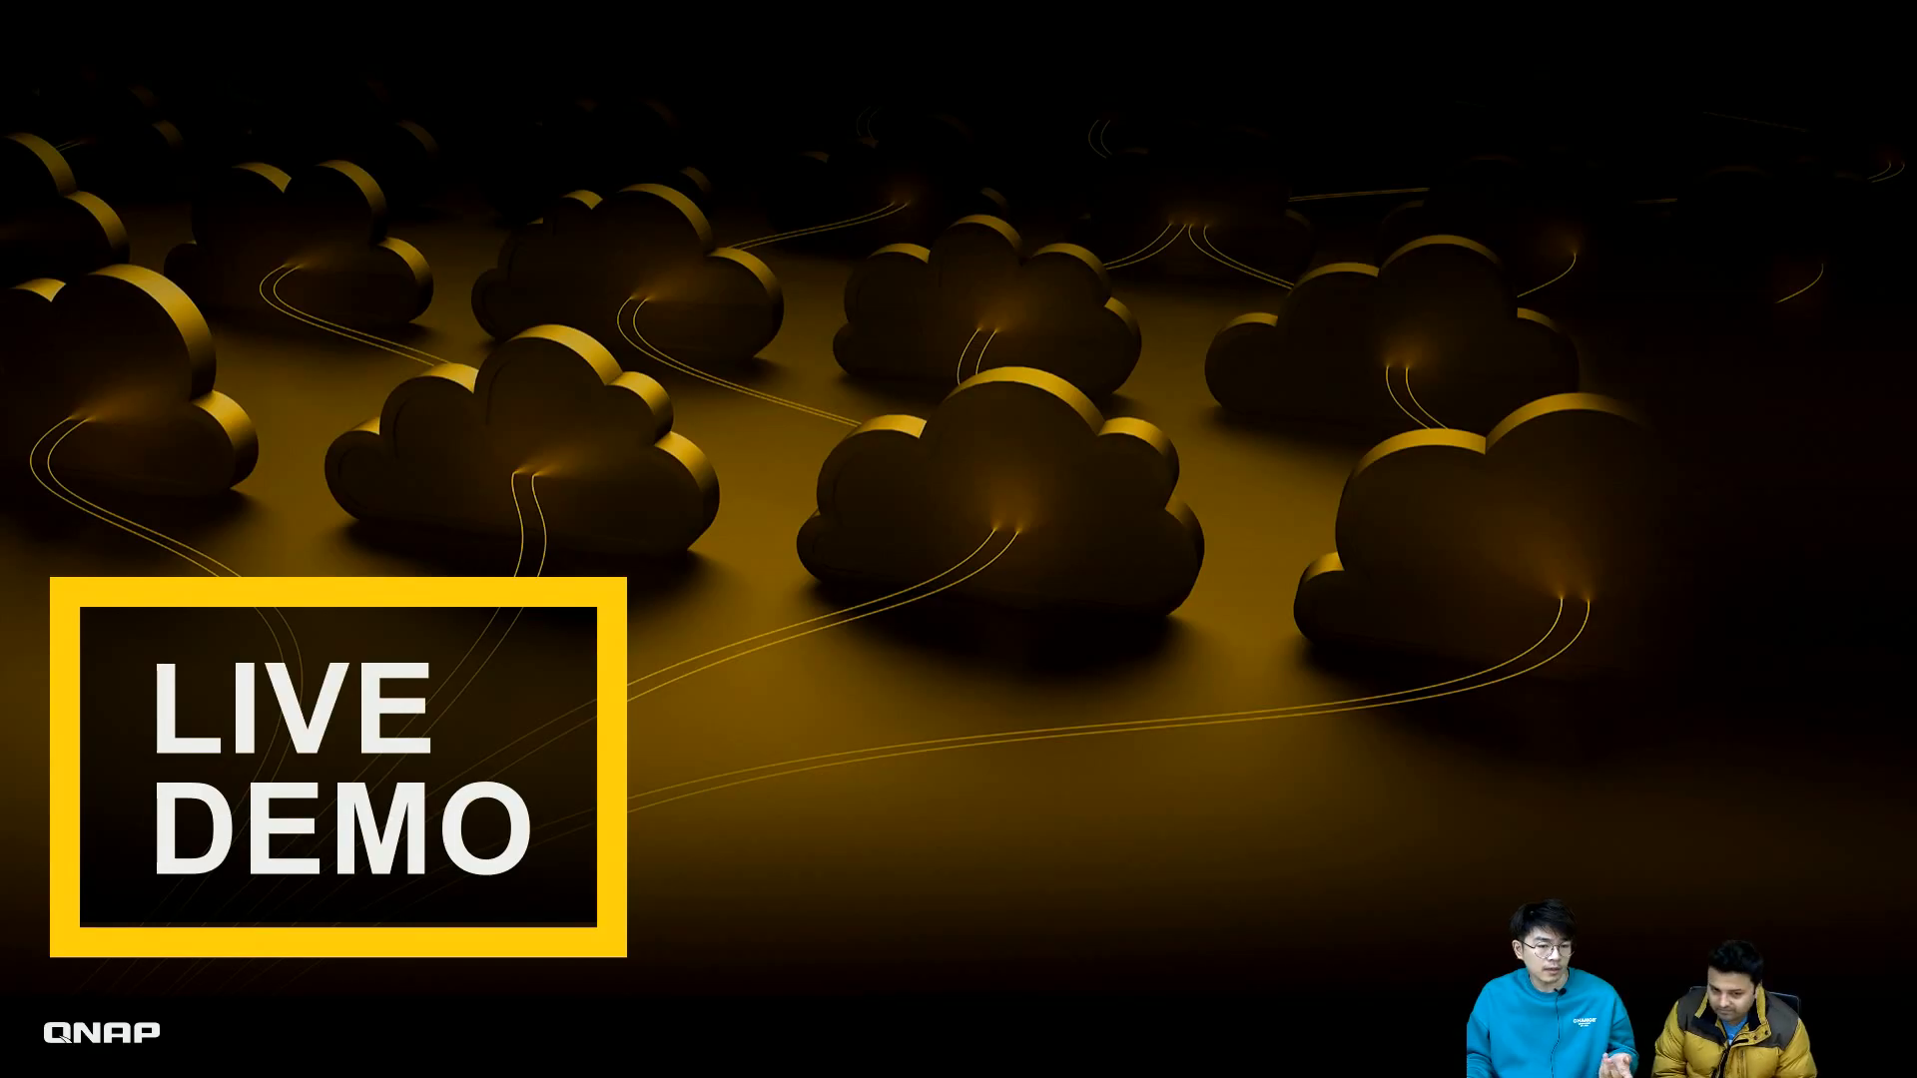